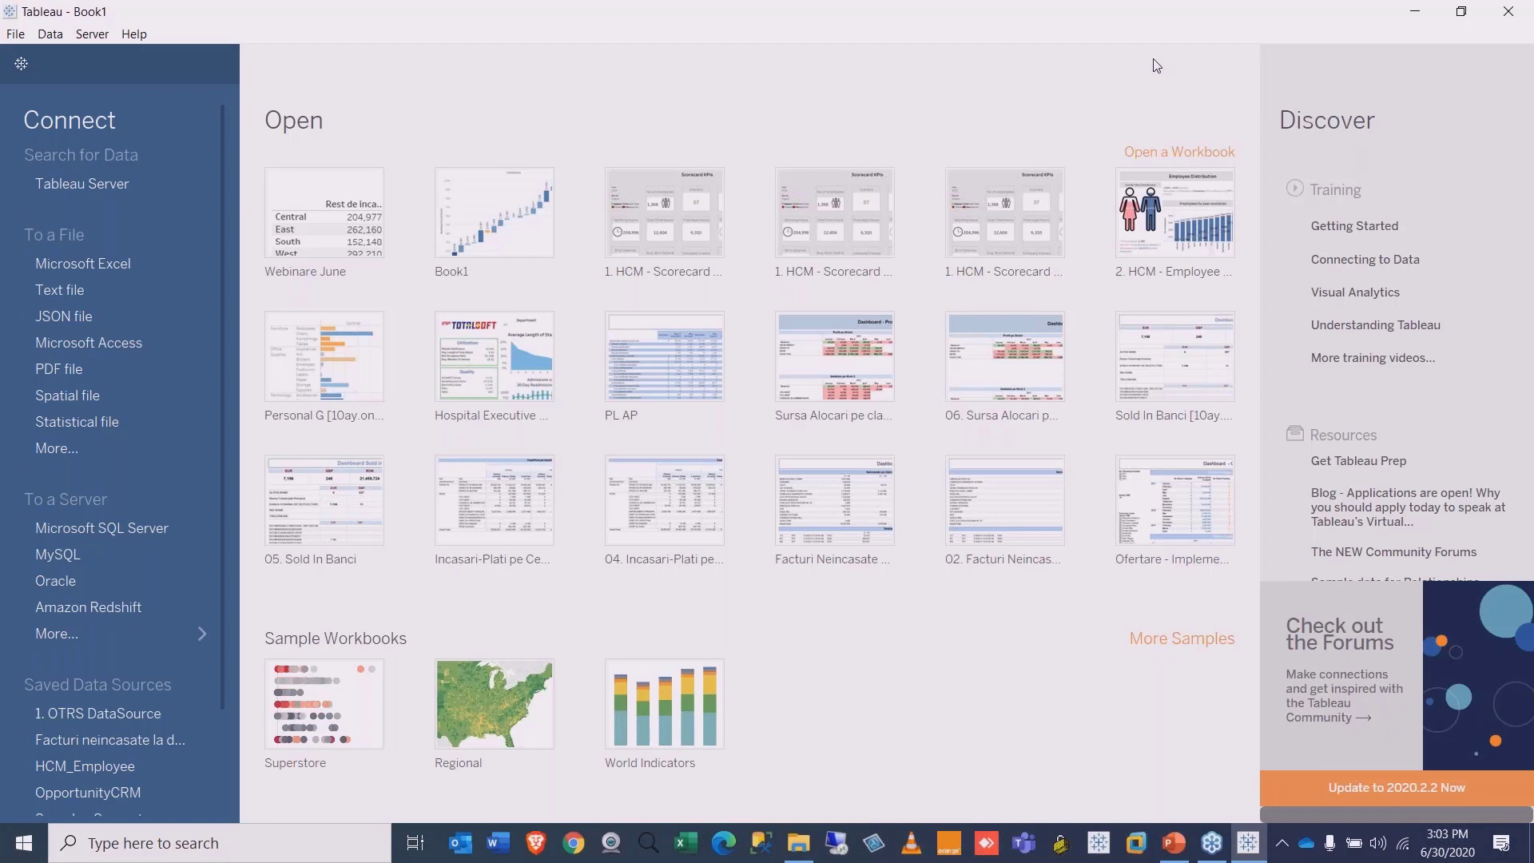
Step: Connect to the Excel workbook Sample - Superstore, add the Orders table as the data source and open Sheet 1
{"action": "left_click", "coordinate": [86, 263]}
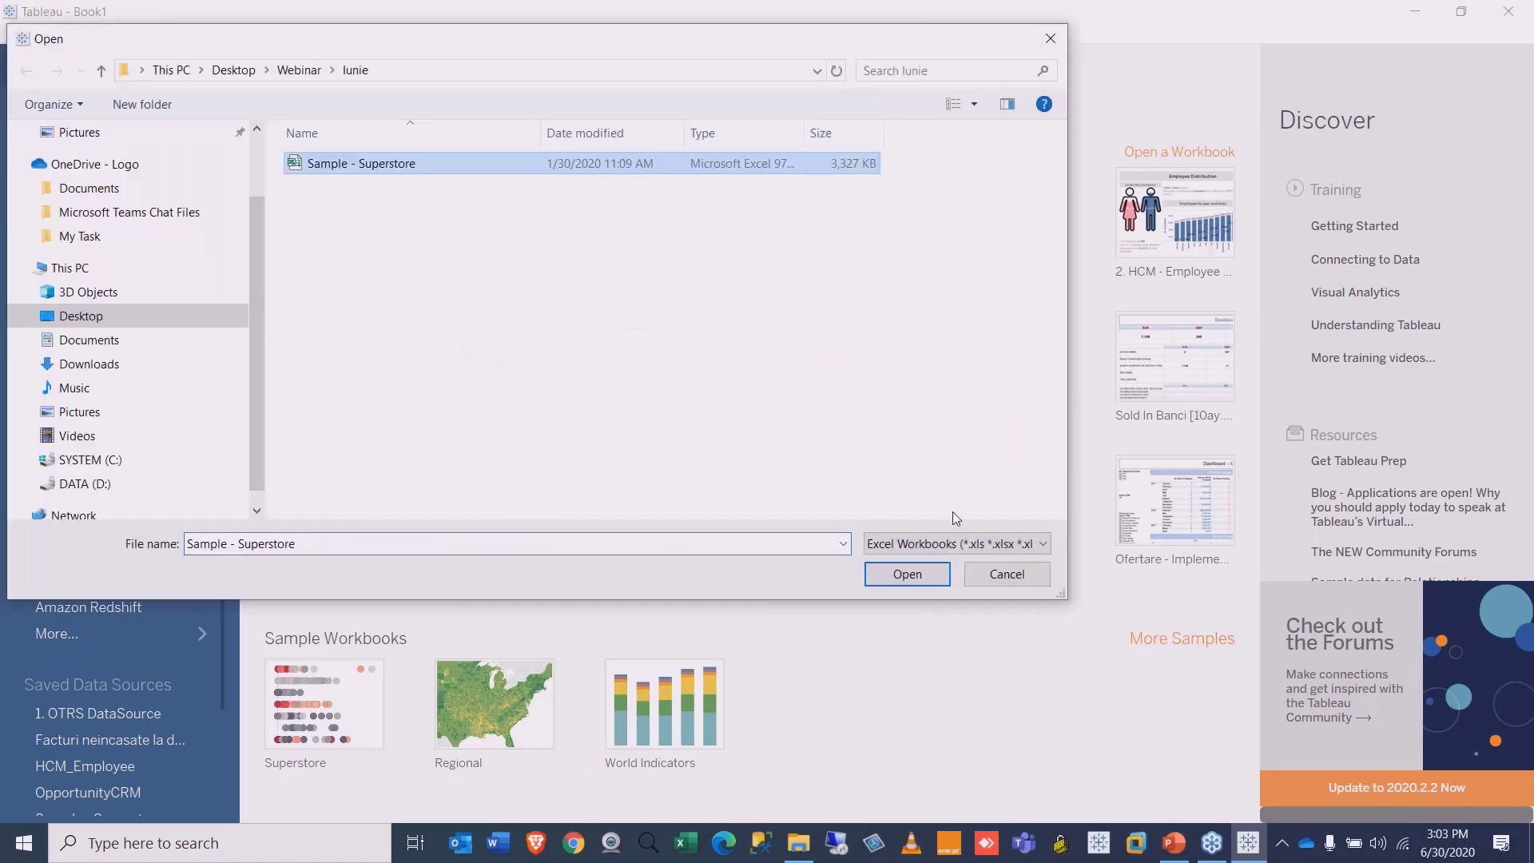
{"action": "left_click", "coordinate": [898, 568]}
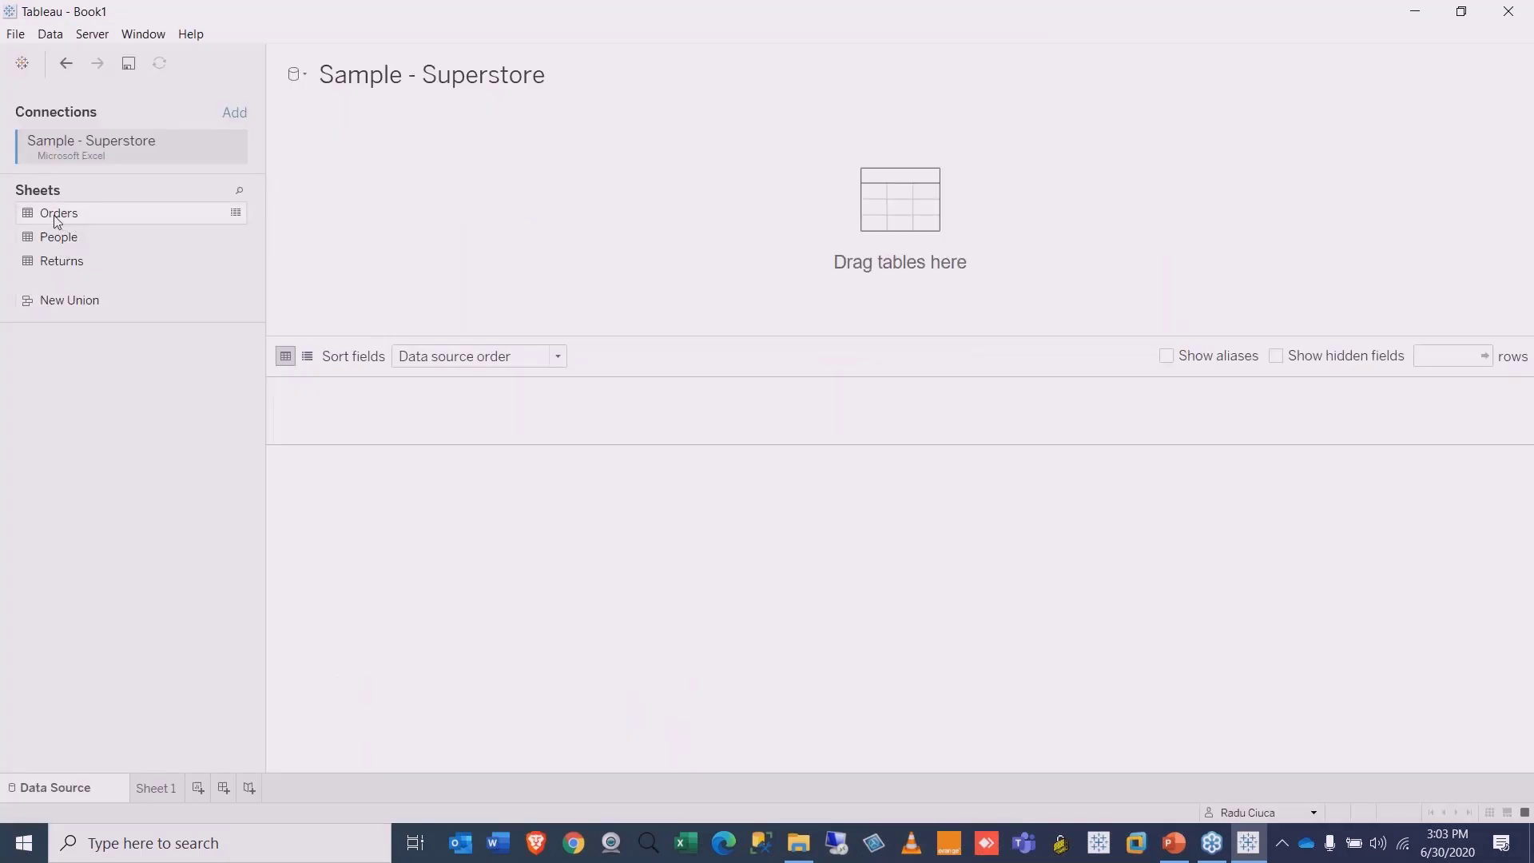
{"action": "left_click_drag", "start_coordinate": [56, 220], "coordinate": [739, 212]}
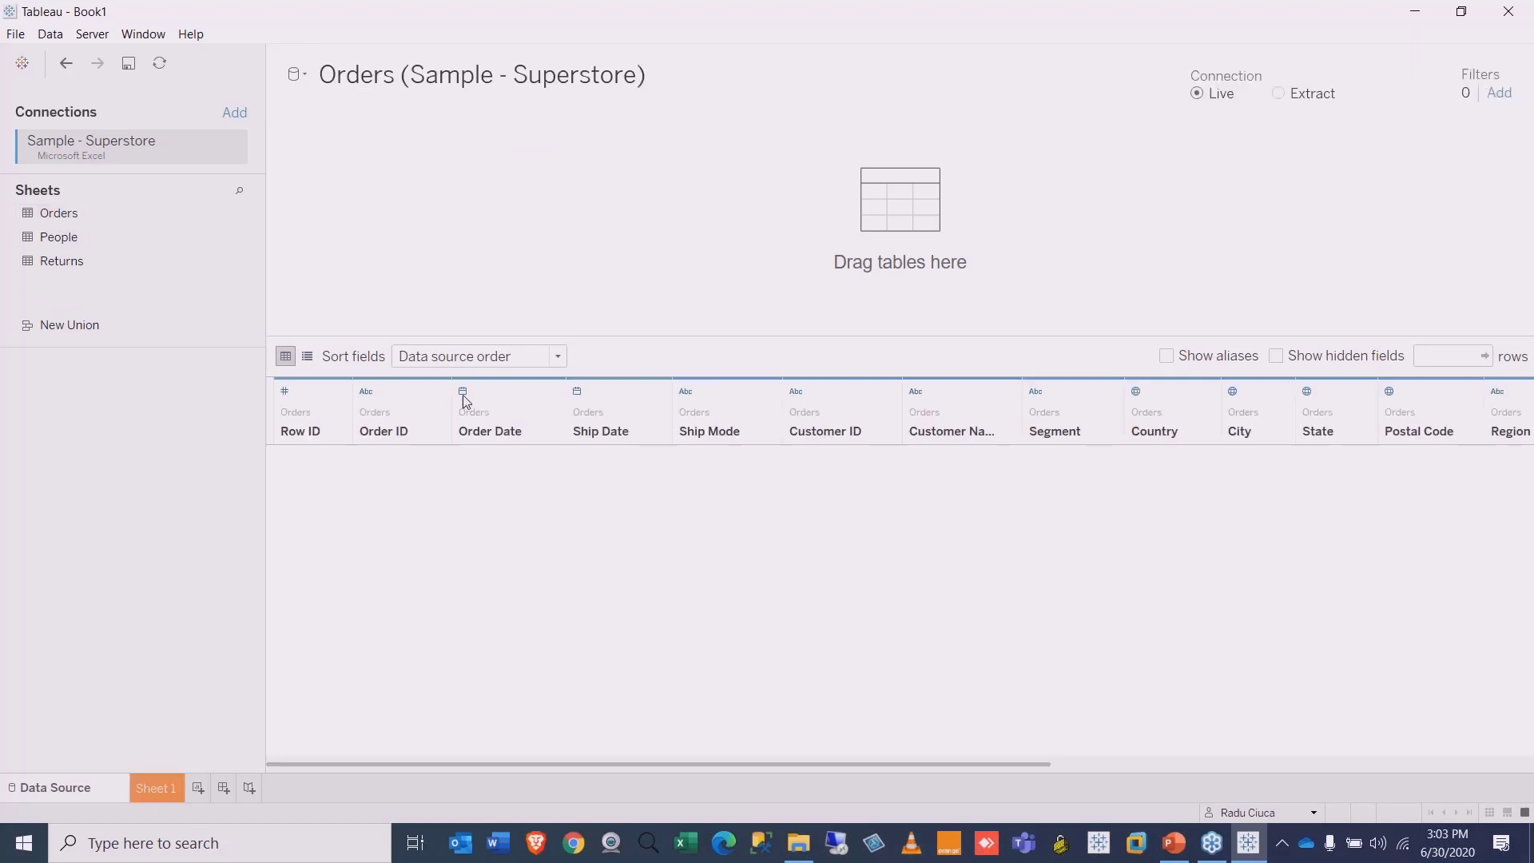
{"action": "left_click", "coordinate": [155, 791]}
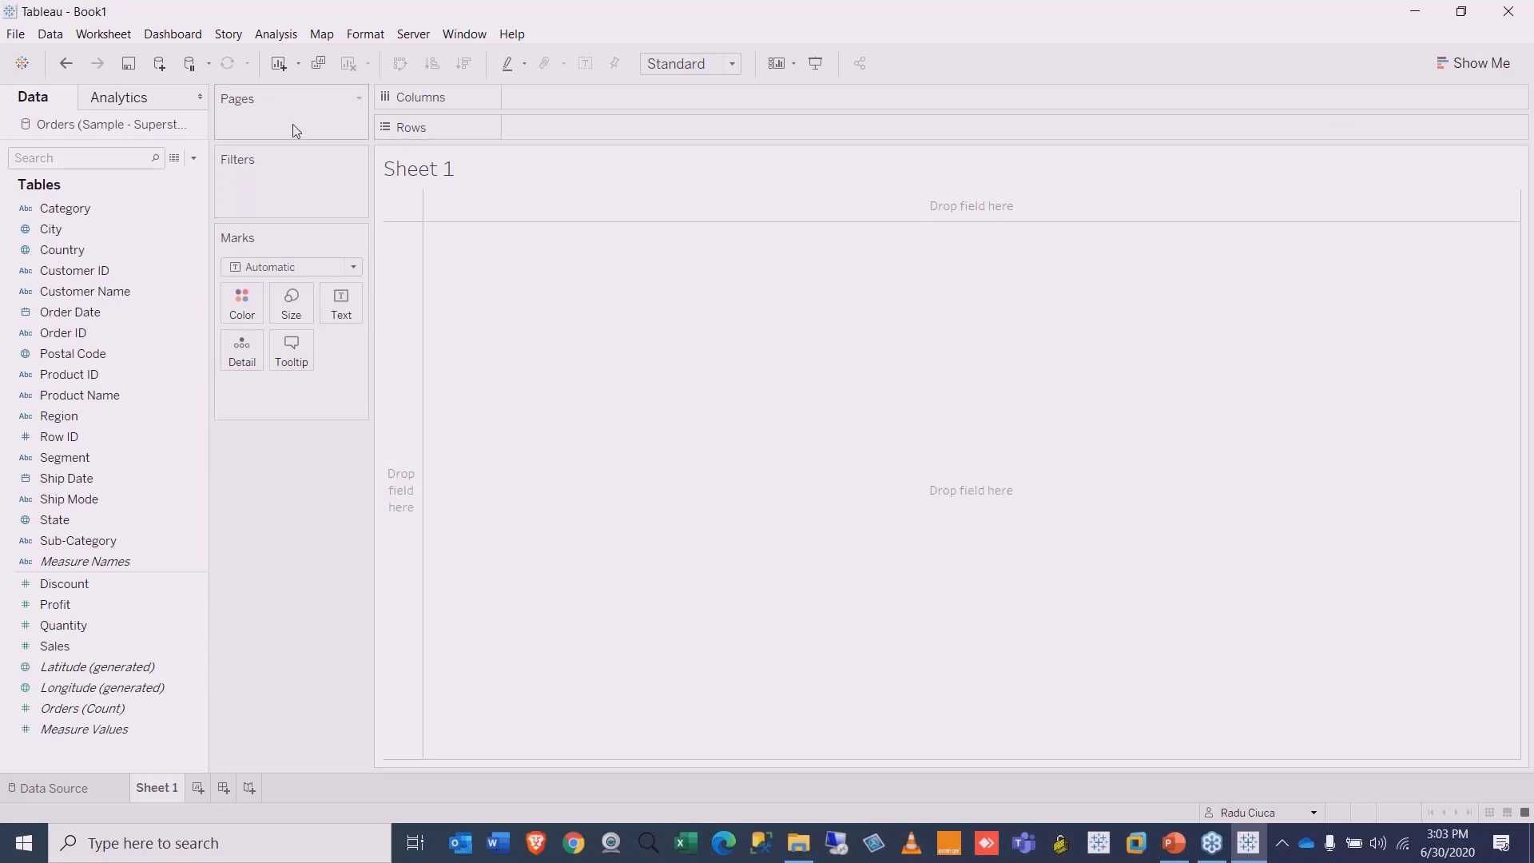
Step: Create a calculated field from Order ID and limit the editor's function list to Date functions
{"action": "left_click", "coordinate": [50, 229]}
{"action": "left_click", "coordinate": [89, 332]}
{"action": "right_click", "coordinate": [88, 332]}
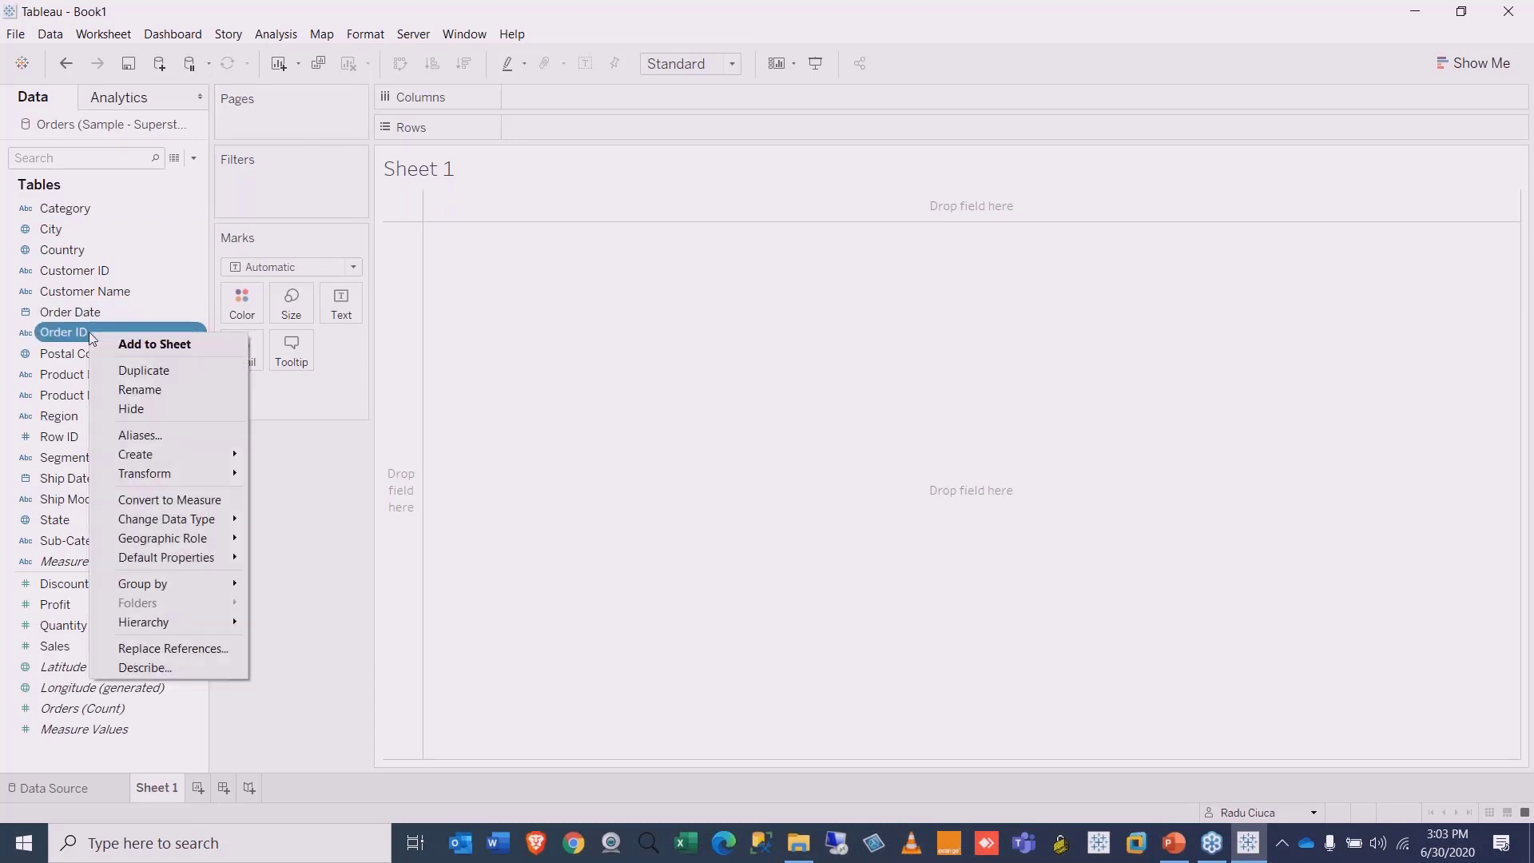
{"action": "mouse_move", "coordinate": [168, 457]}
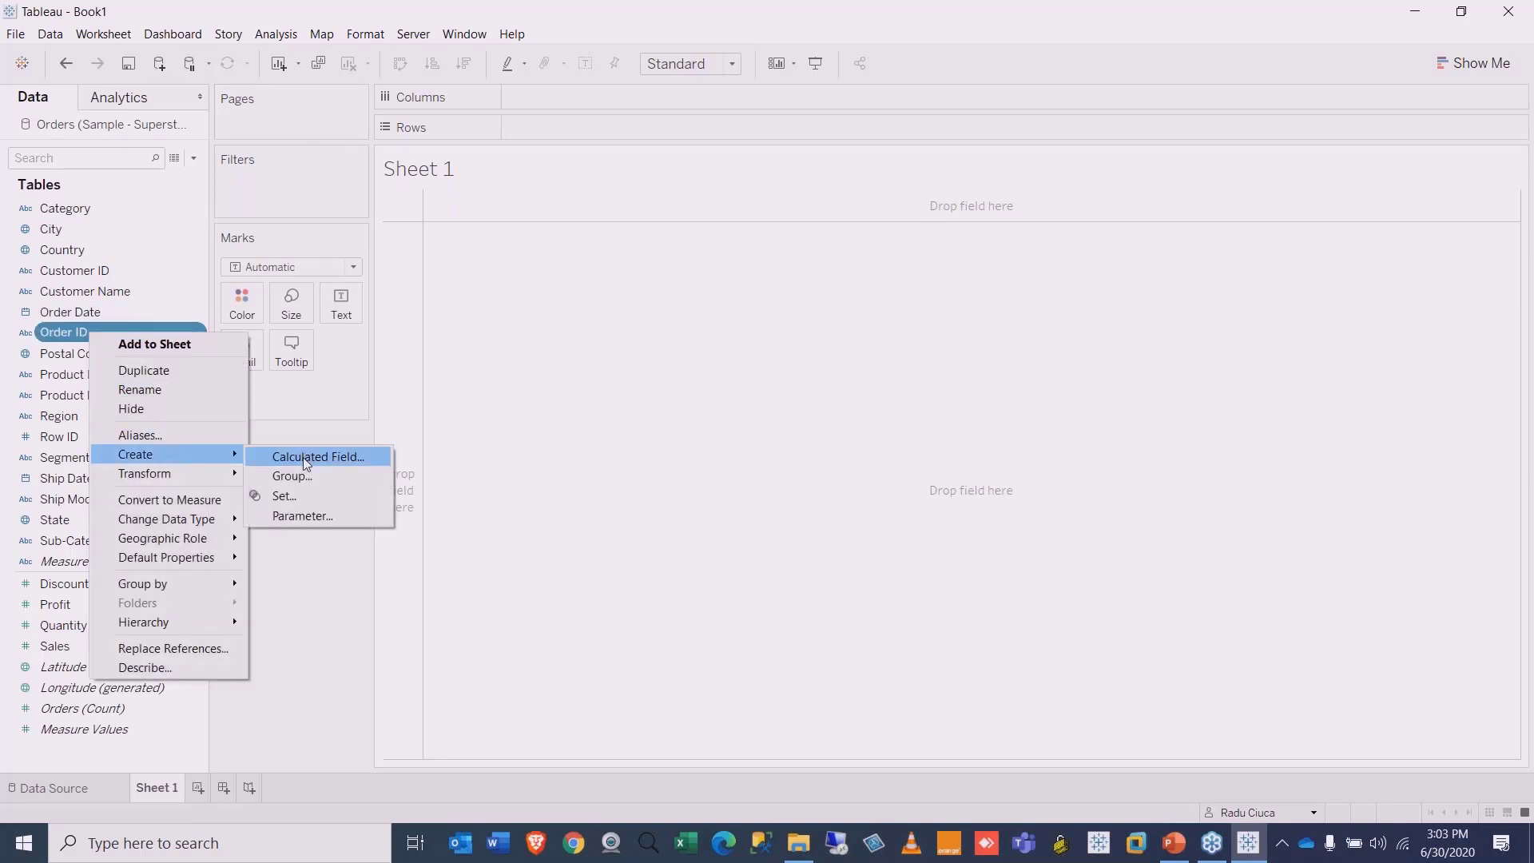
{"action": "left_click", "coordinate": [306, 457]}
{"action": "left_click_drag", "start_coordinate": [759, 119], "coordinate": [799, 151]}
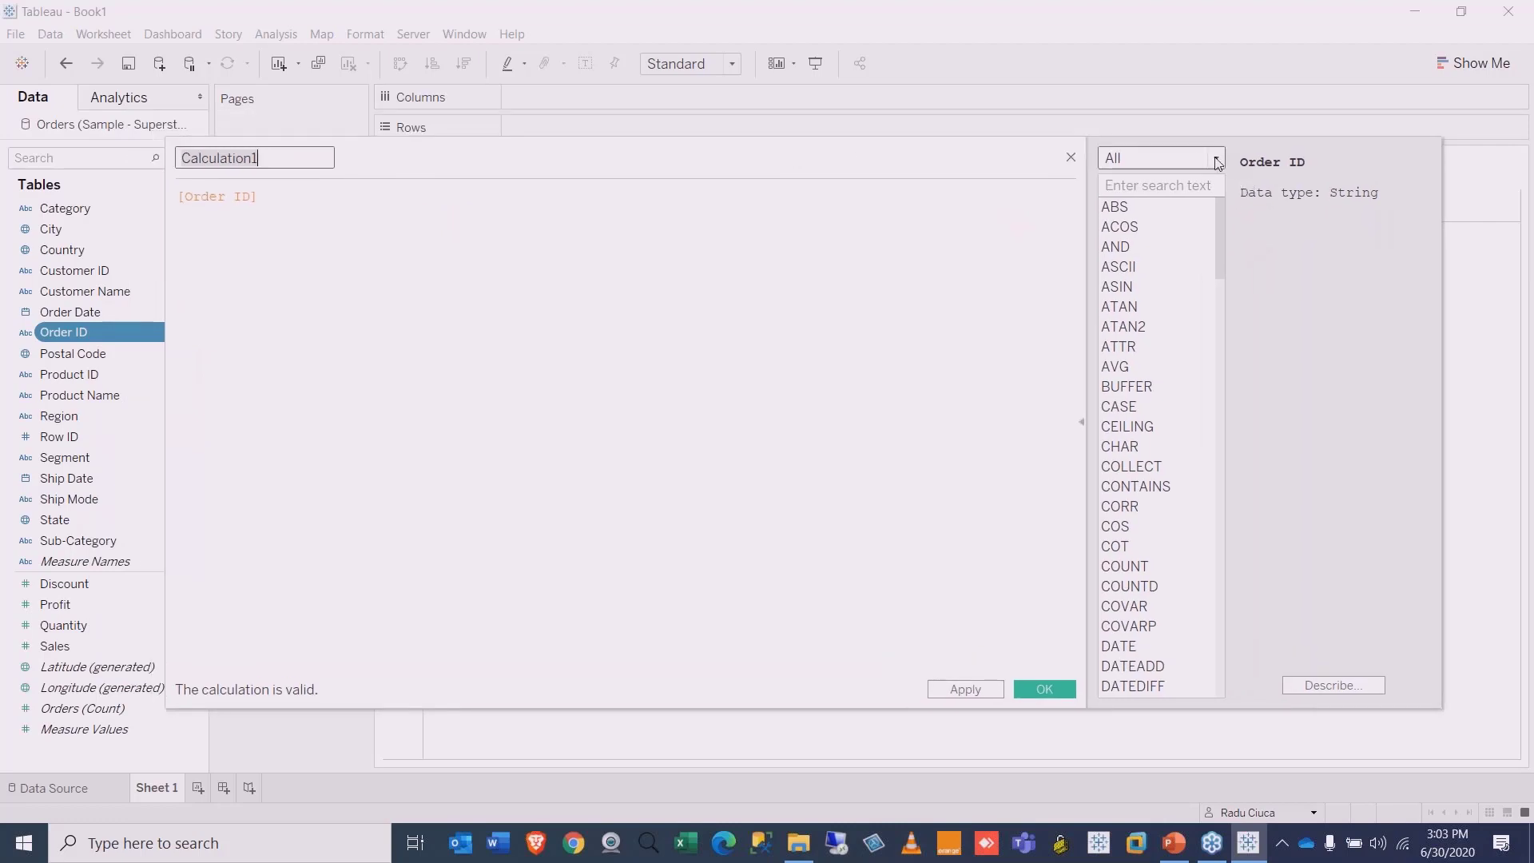
{"action": "left_click_drag", "start_coordinate": [814, 178], "coordinate": [876, 216]}
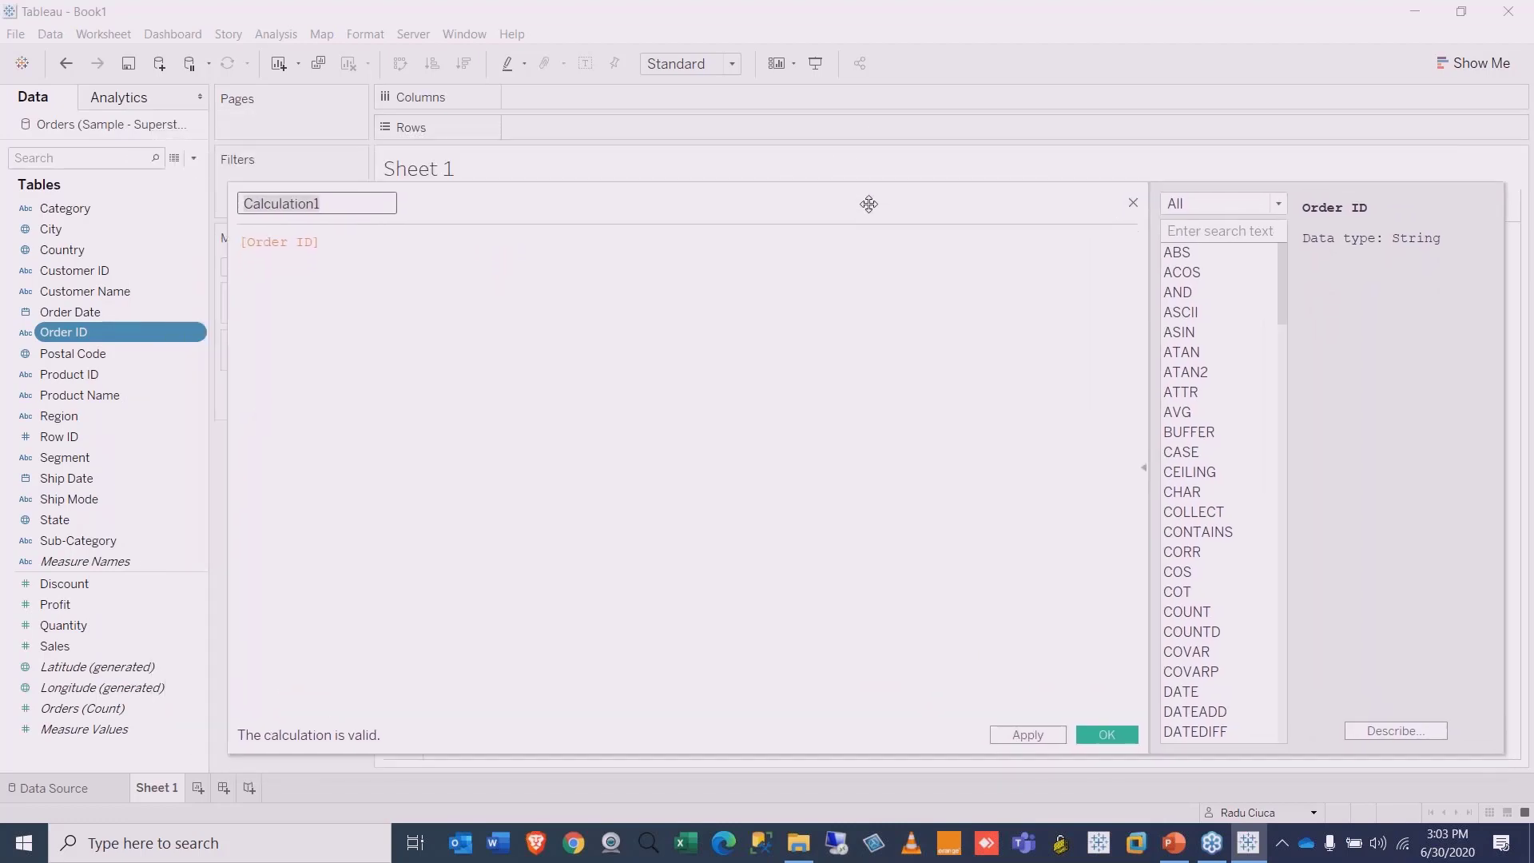
{"action": "left_click", "coordinate": [1244, 203]}
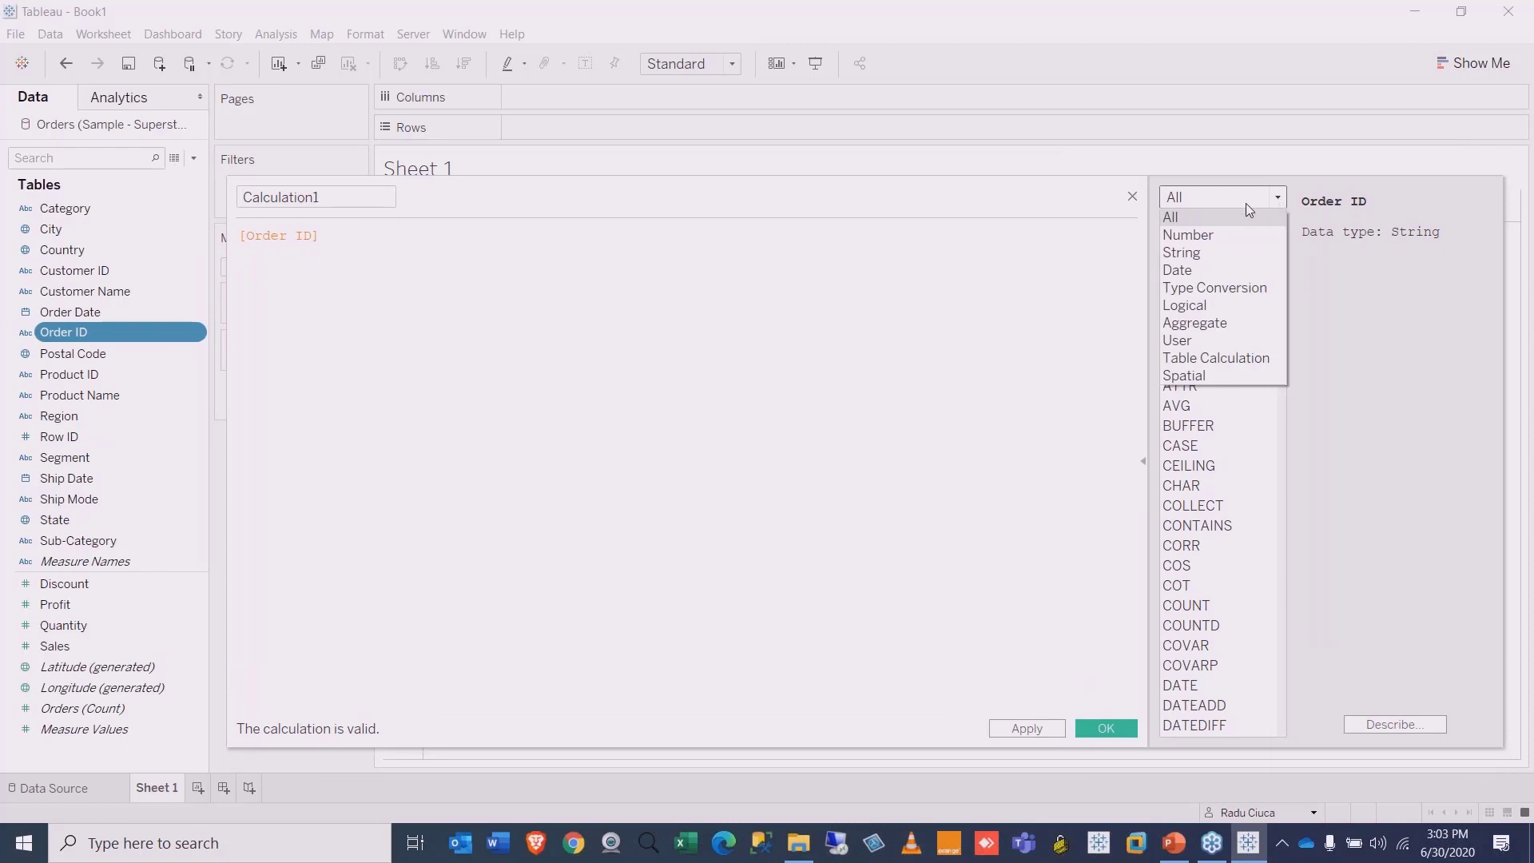
{"action": "left_click", "coordinate": [1182, 270]}
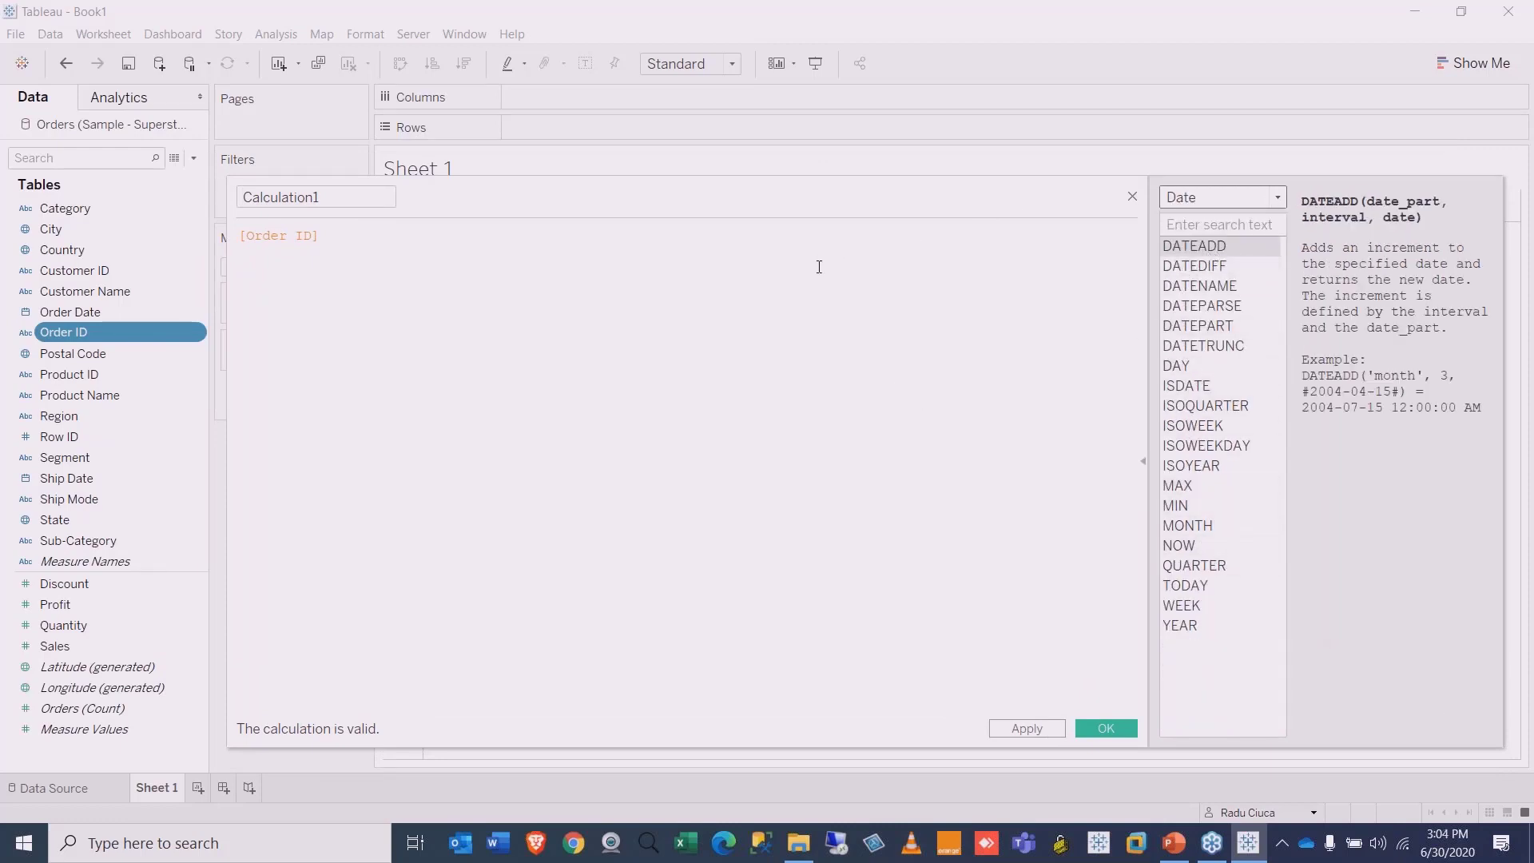
Step: Name the calculated field Date Type and clear its default formula
{"action": "left_click", "coordinate": [343, 196]}
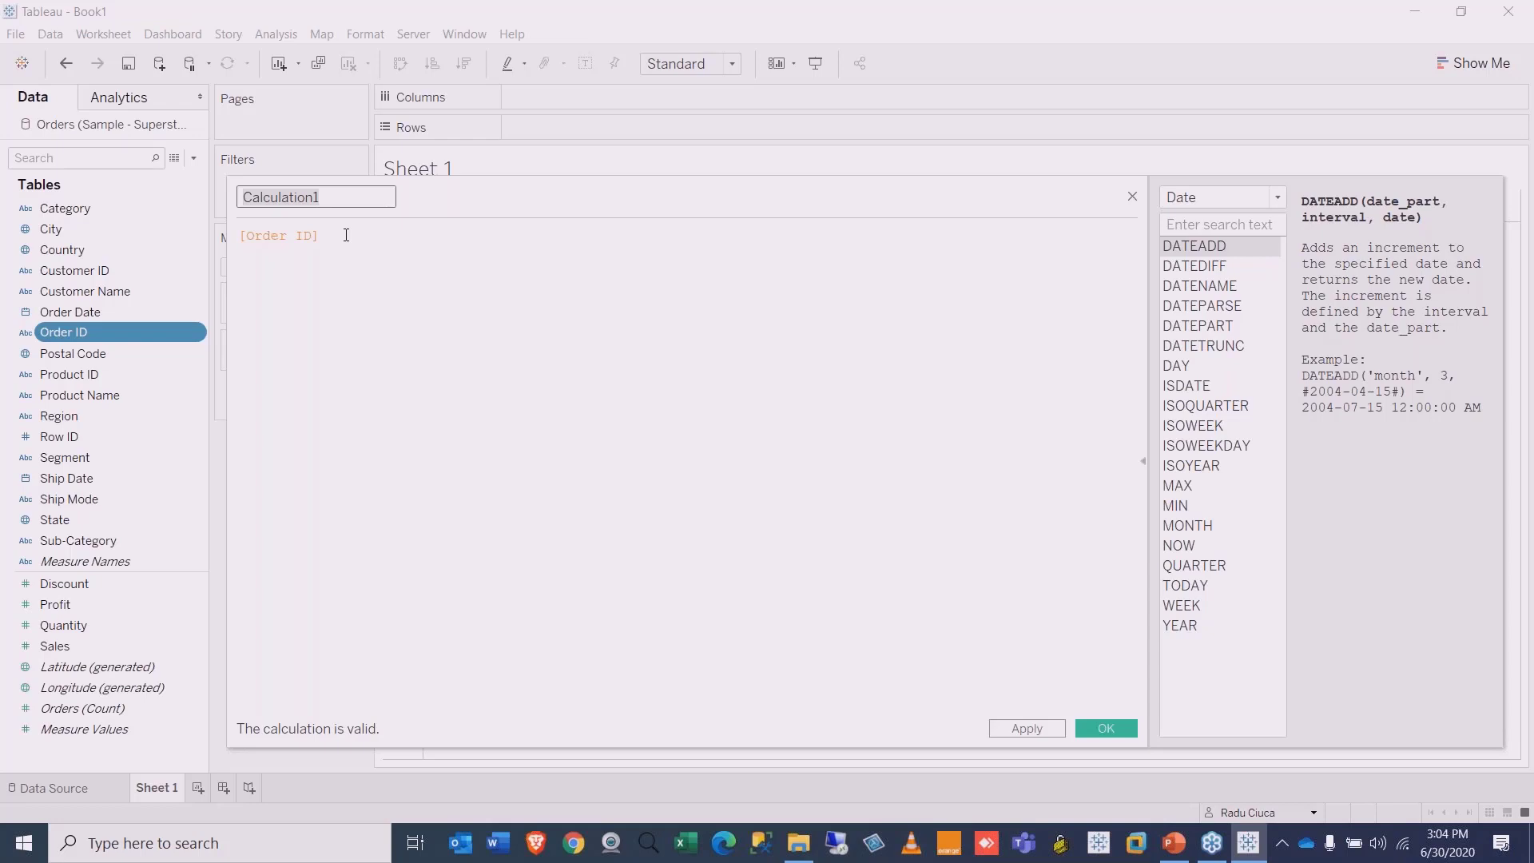
{"action": "type", "text": "Date Type"}
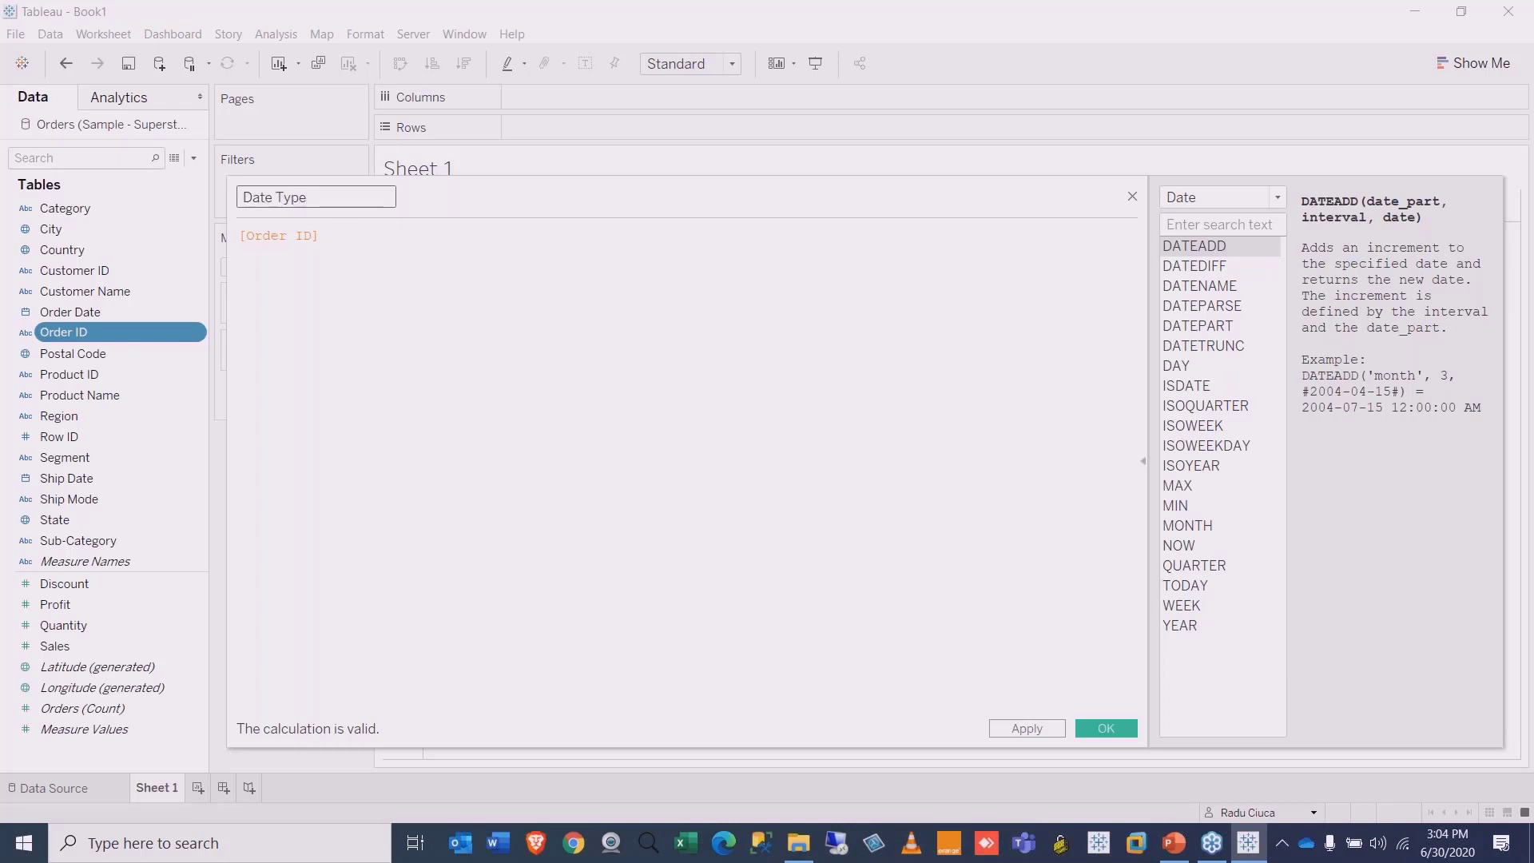
{"action": "key", "text": "Tab"}
{"action": "key", "text": "BackSpace"}
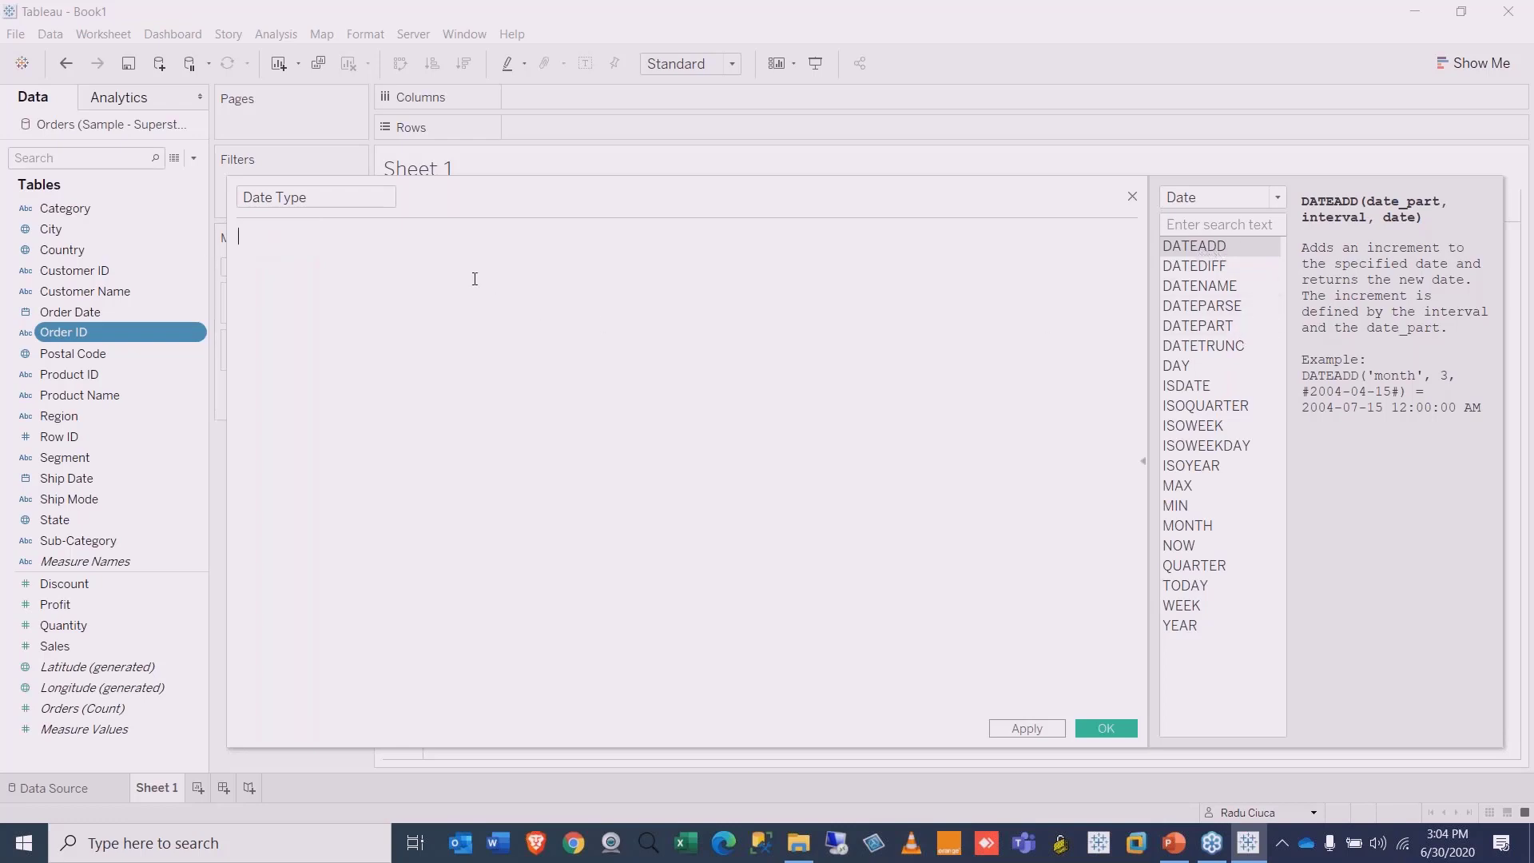
Step: Write a DATEADD function in the Date Type formula with date part 'day' and interval 3
{"action": "type", "text": "DataAdd"}
{"action": "left_click_drag", "start_coordinate": [302, 235], "coordinate": [164, 233]}
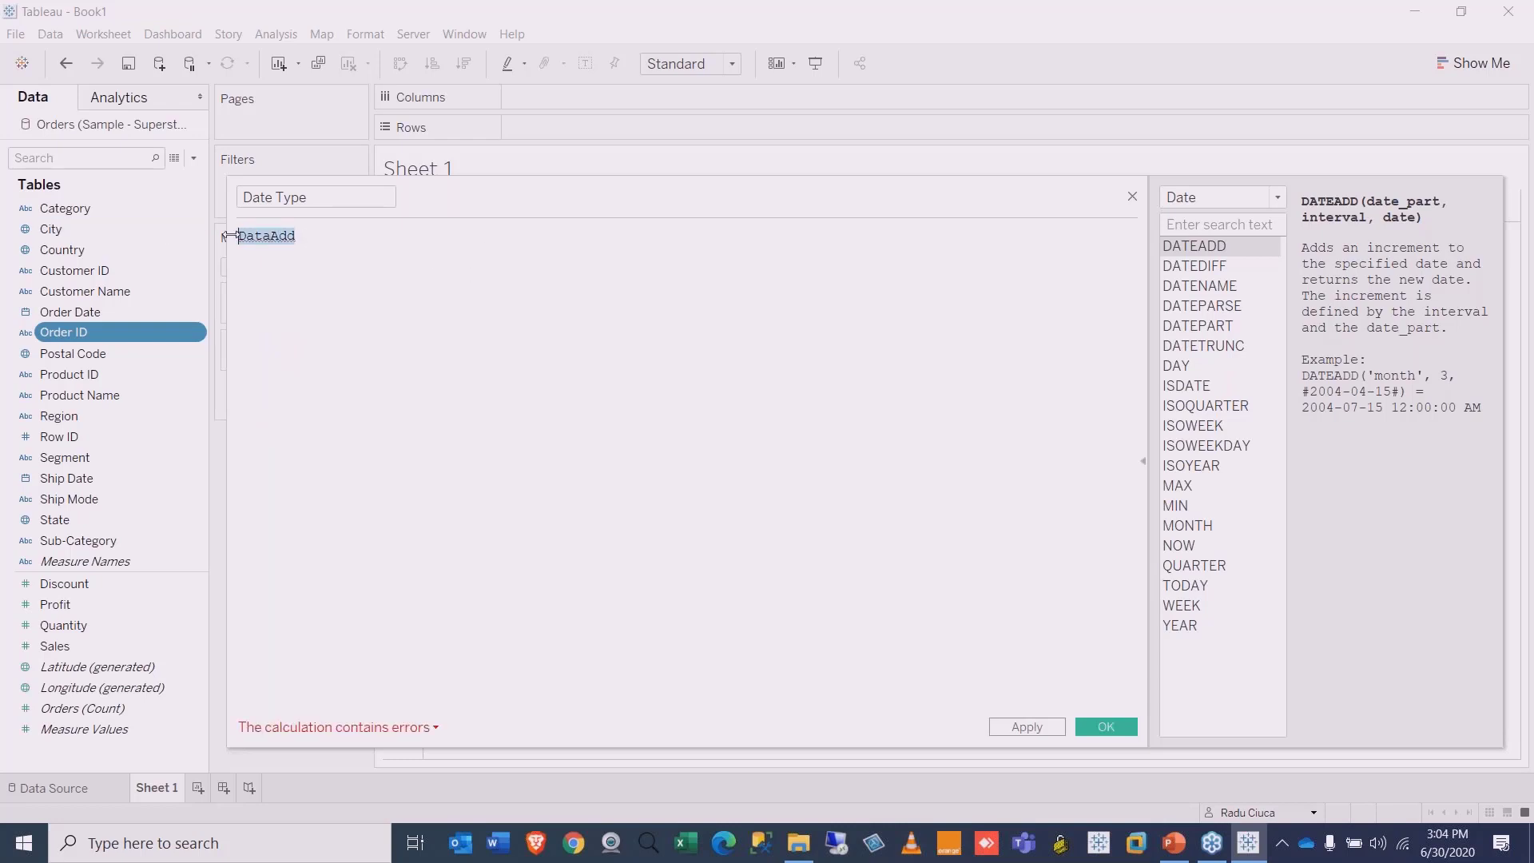
{"action": "type", "text": "DATEADD ()"}
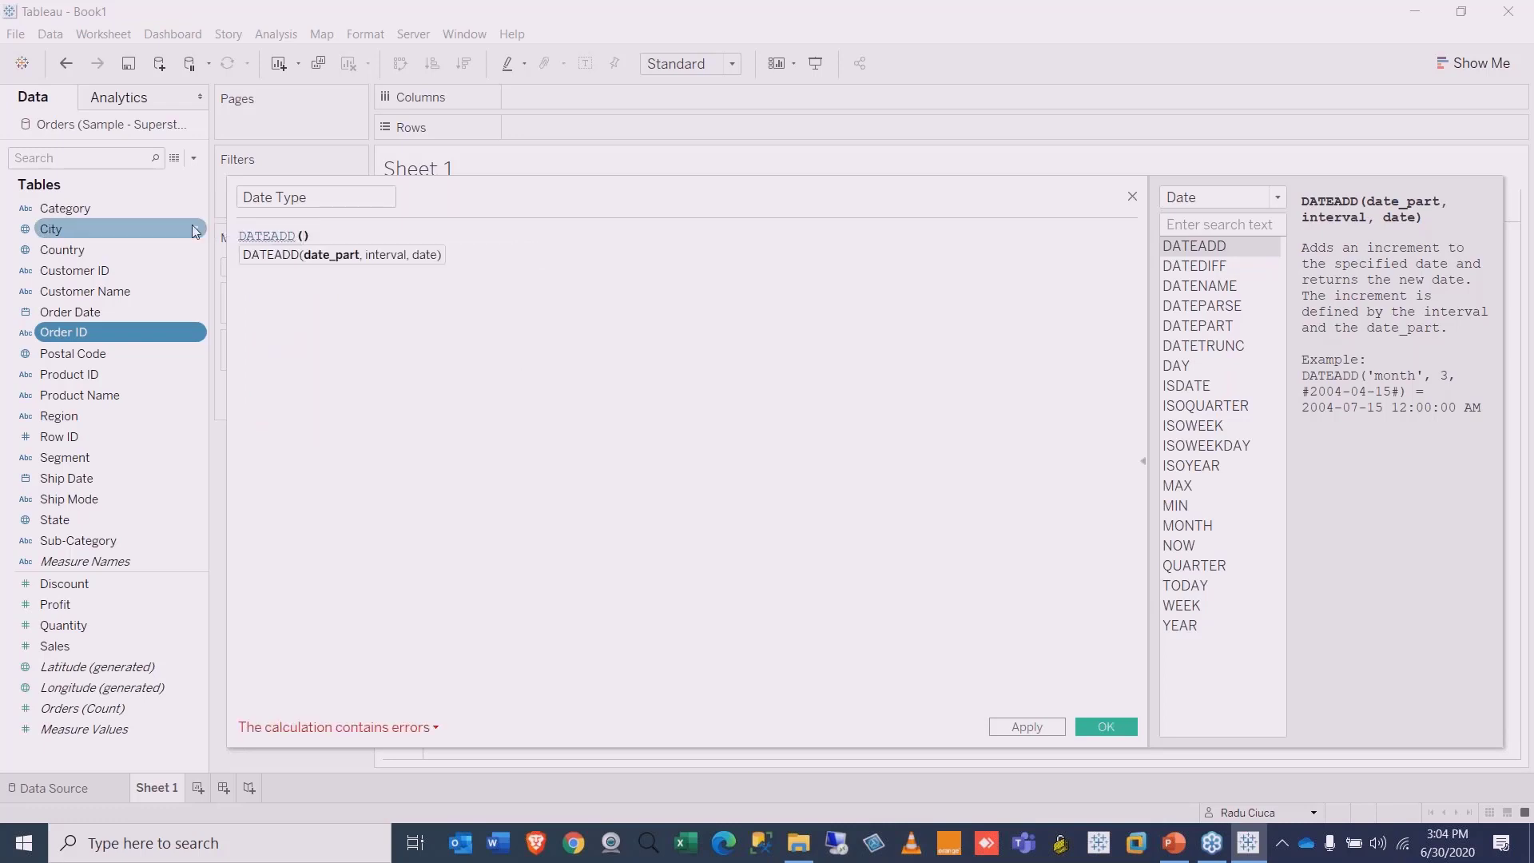
{"action": "key", "text": "Left"}
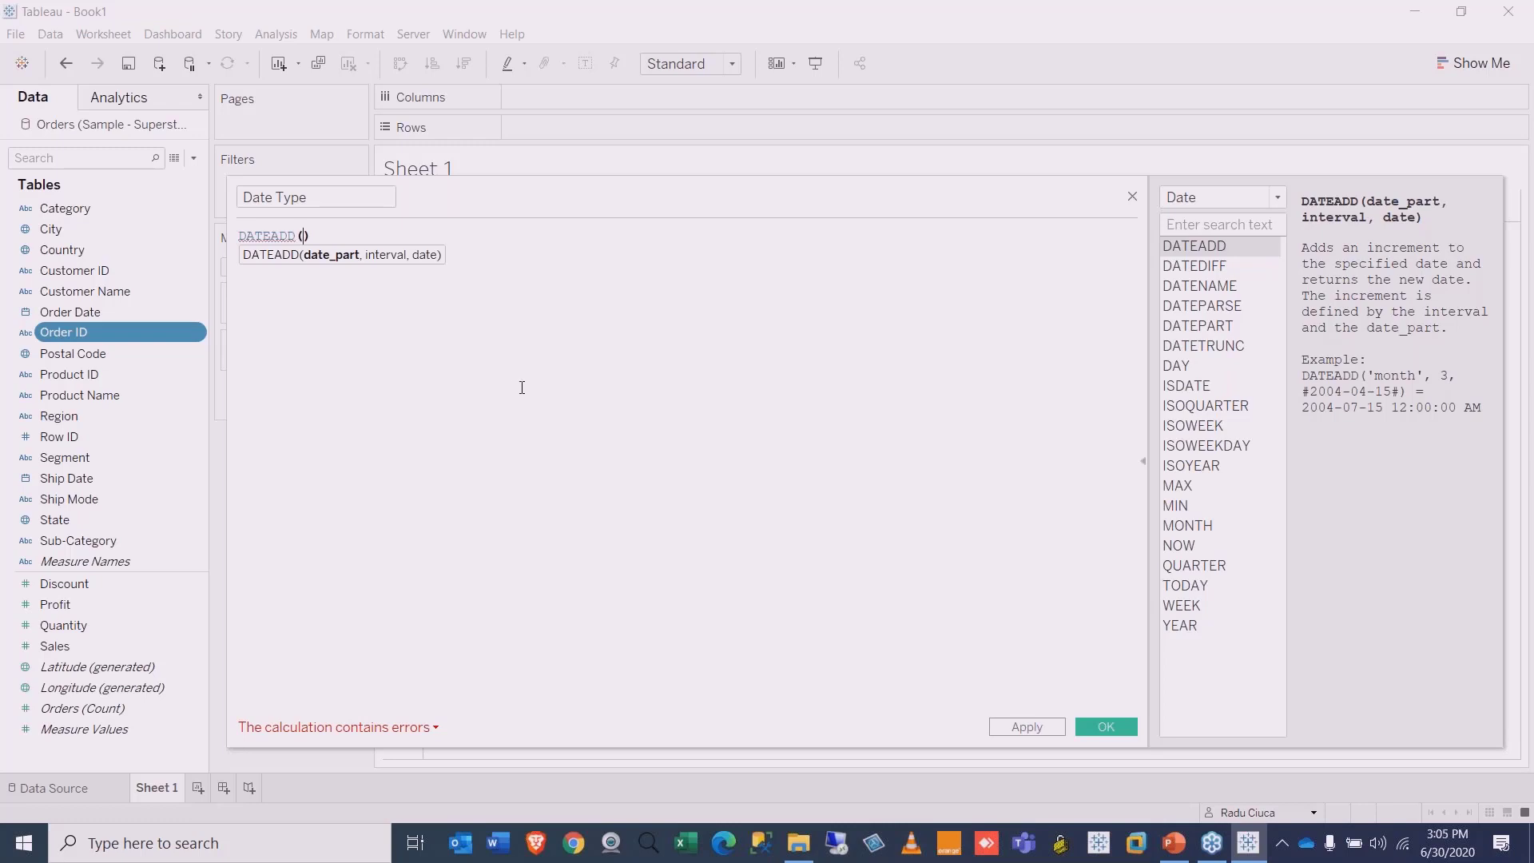
{"action": "type", "text": "''"}
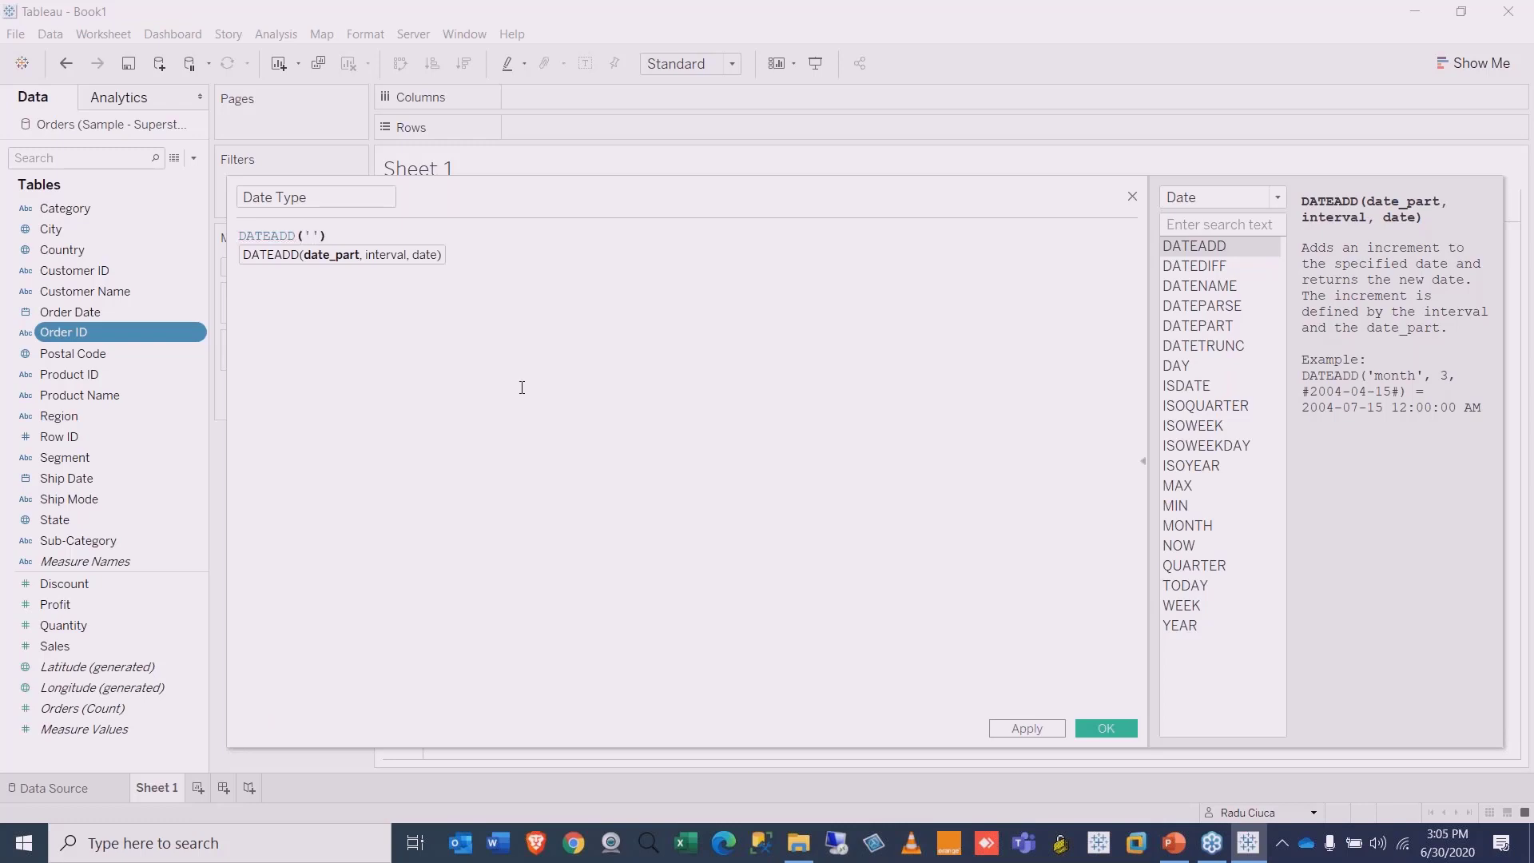
{"action": "type", "text": "day"}
{"action": "type", "text": ", "}
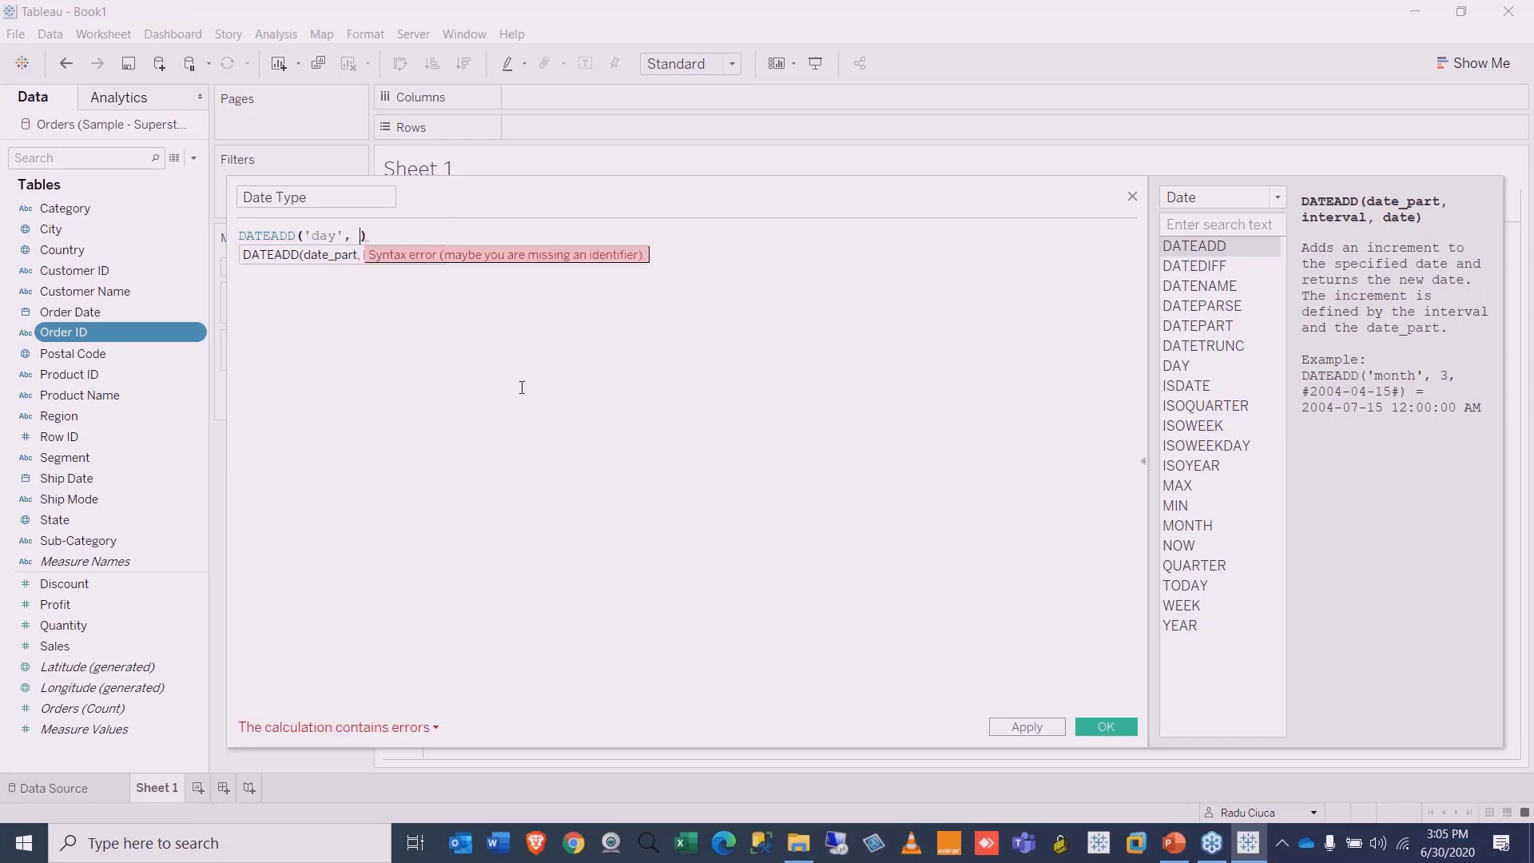
{"action": "type", "text": "3"}
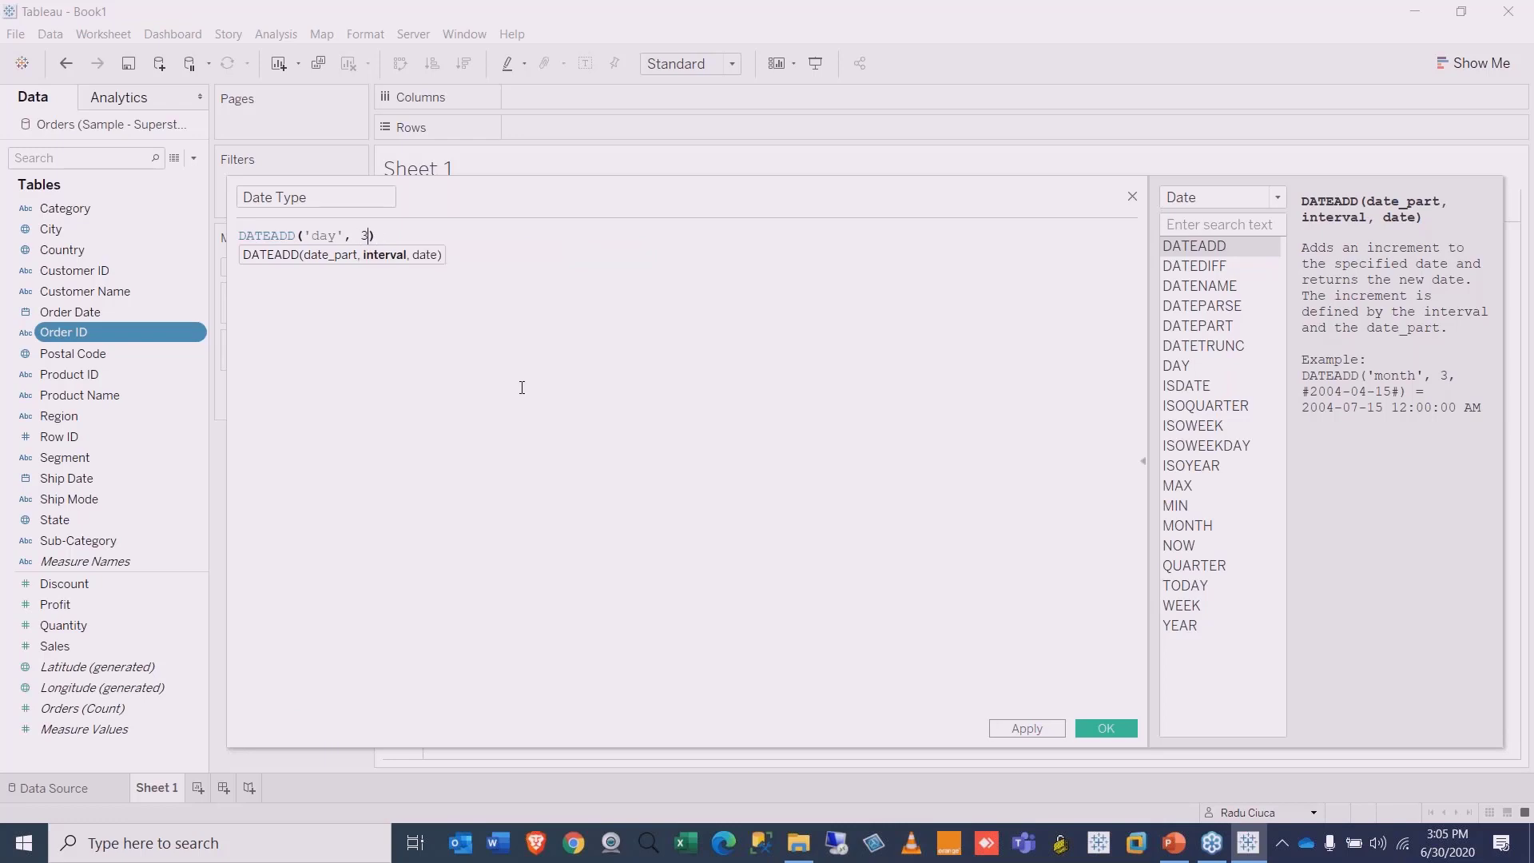
{"action": "type", "text": ","}
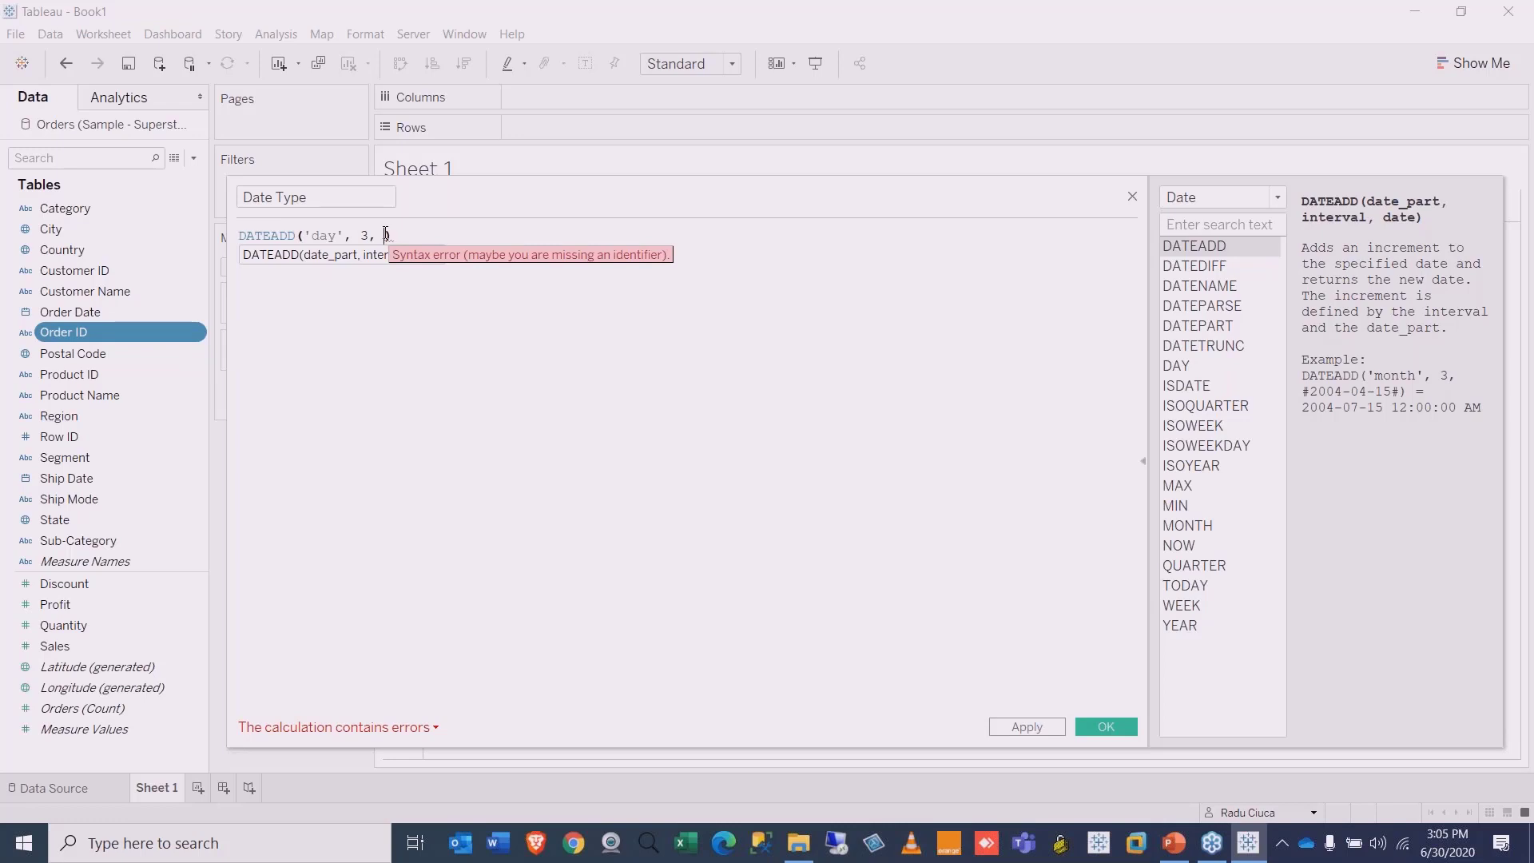
Step: Use the Order Date field as the date argument of DATEADD and save the calculated field
{"action": "type", "text": "##"}
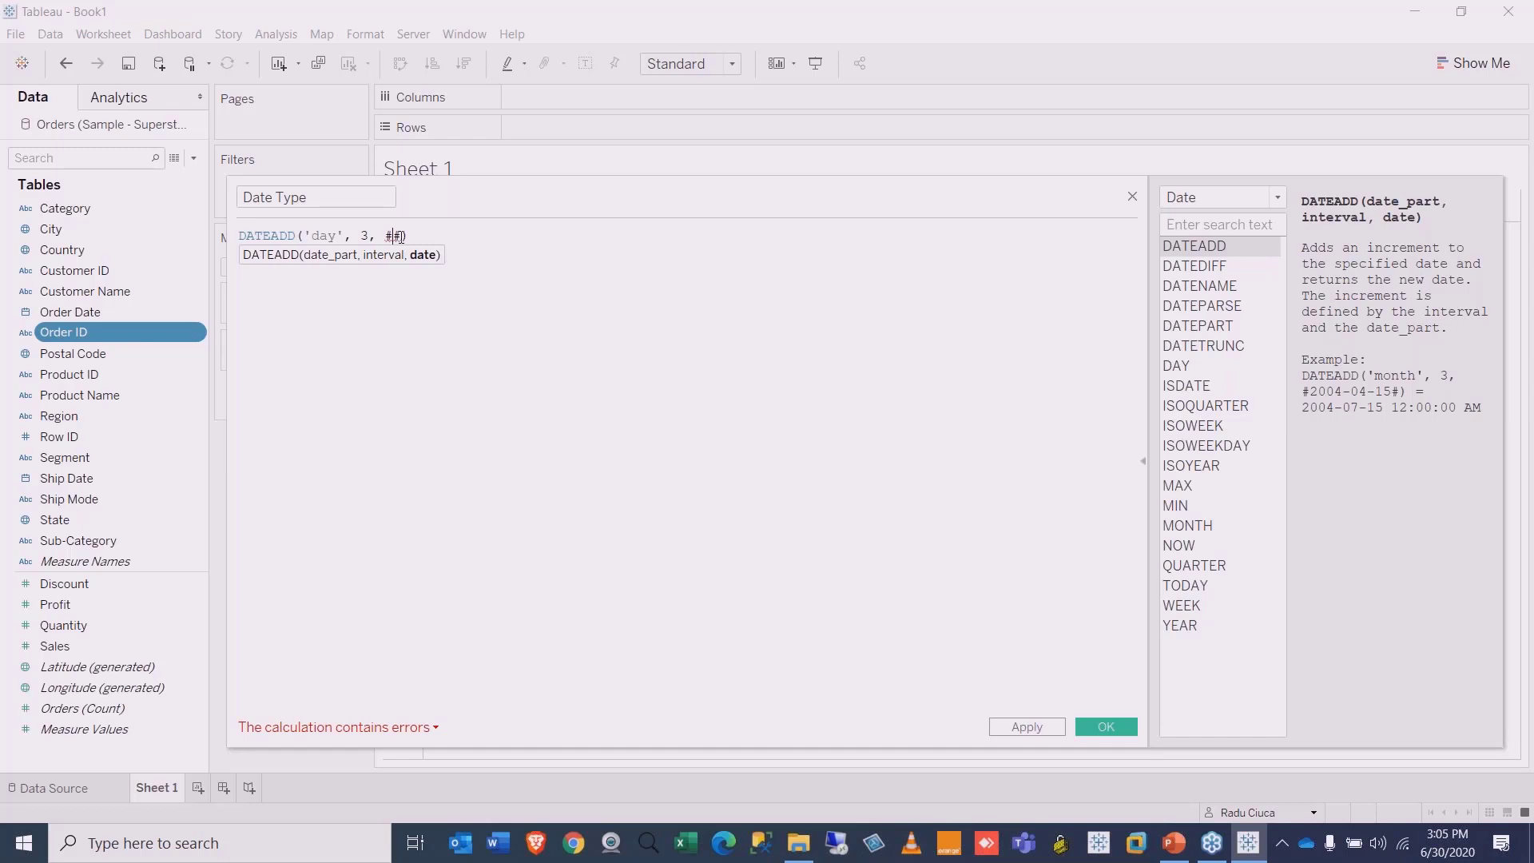
{"action": "left_click_drag", "start_coordinate": [399, 237], "coordinate": [387, 238]}
{"action": "key", "text": "BackSpace"}
{"action": "left_click_drag", "start_coordinate": [71, 311], "coordinate": [583, 296]}
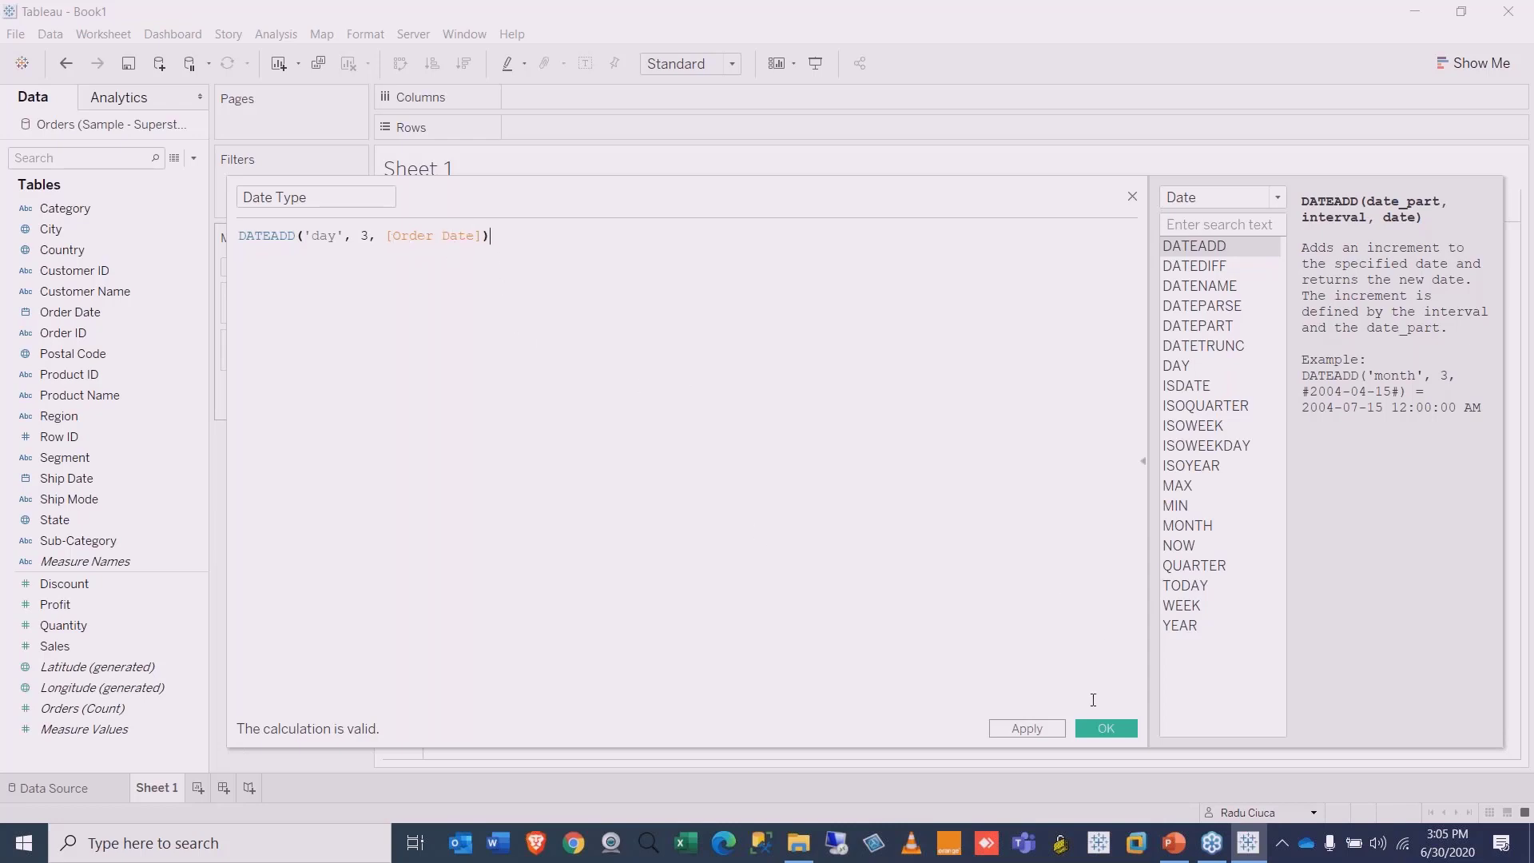
{"action": "left_click", "coordinate": [1107, 728]}
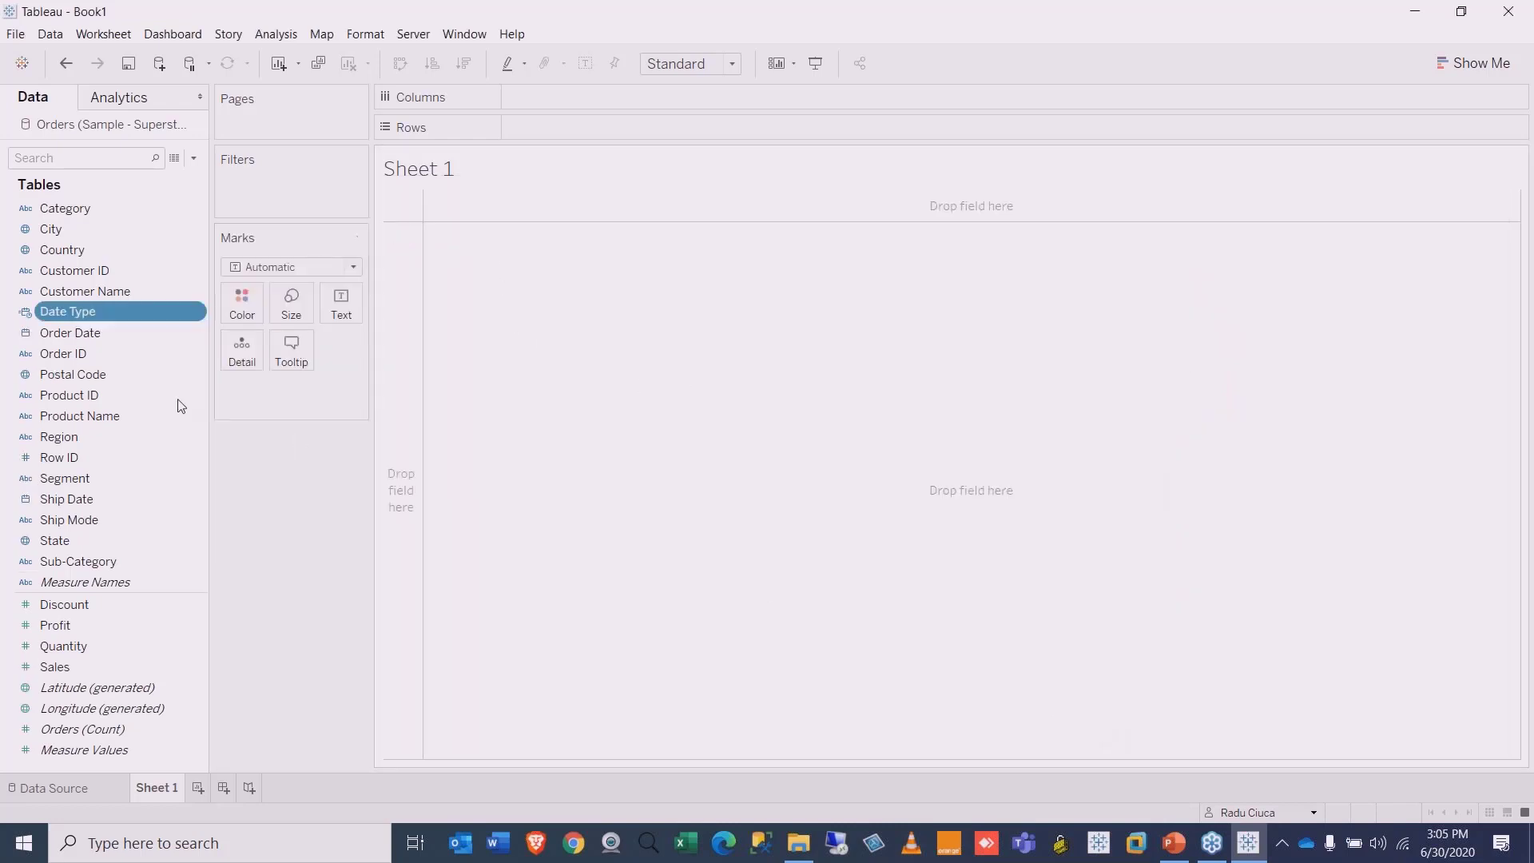
Step: Place Date Type on Rows and set its custom date detail to Month / Day / Year
{"action": "left_click_drag", "start_coordinate": [68, 311], "coordinate": [506, 130]}
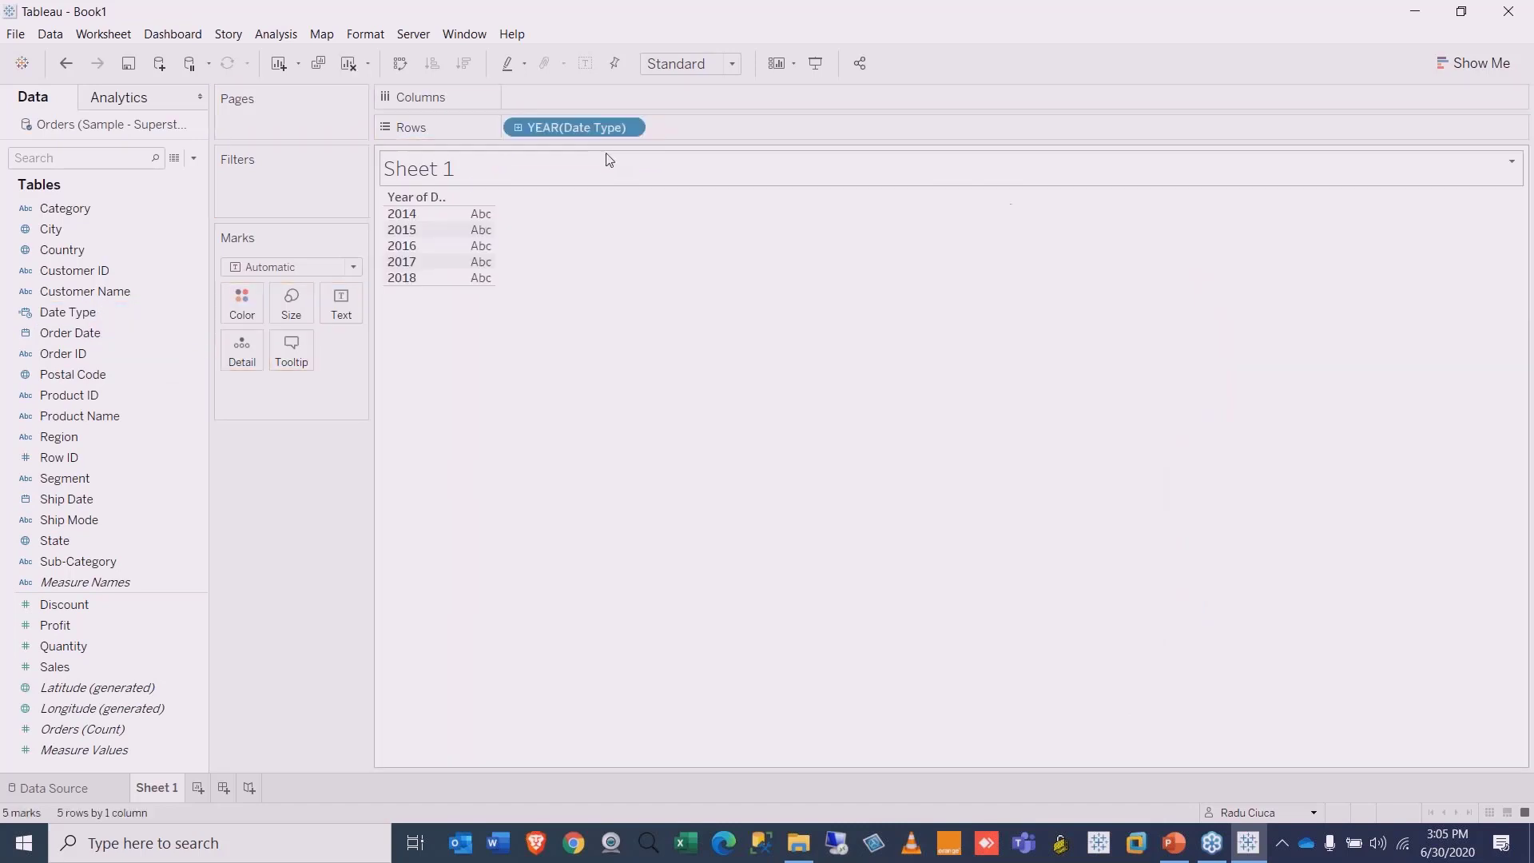
{"action": "left_click", "coordinate": [630, 128]}
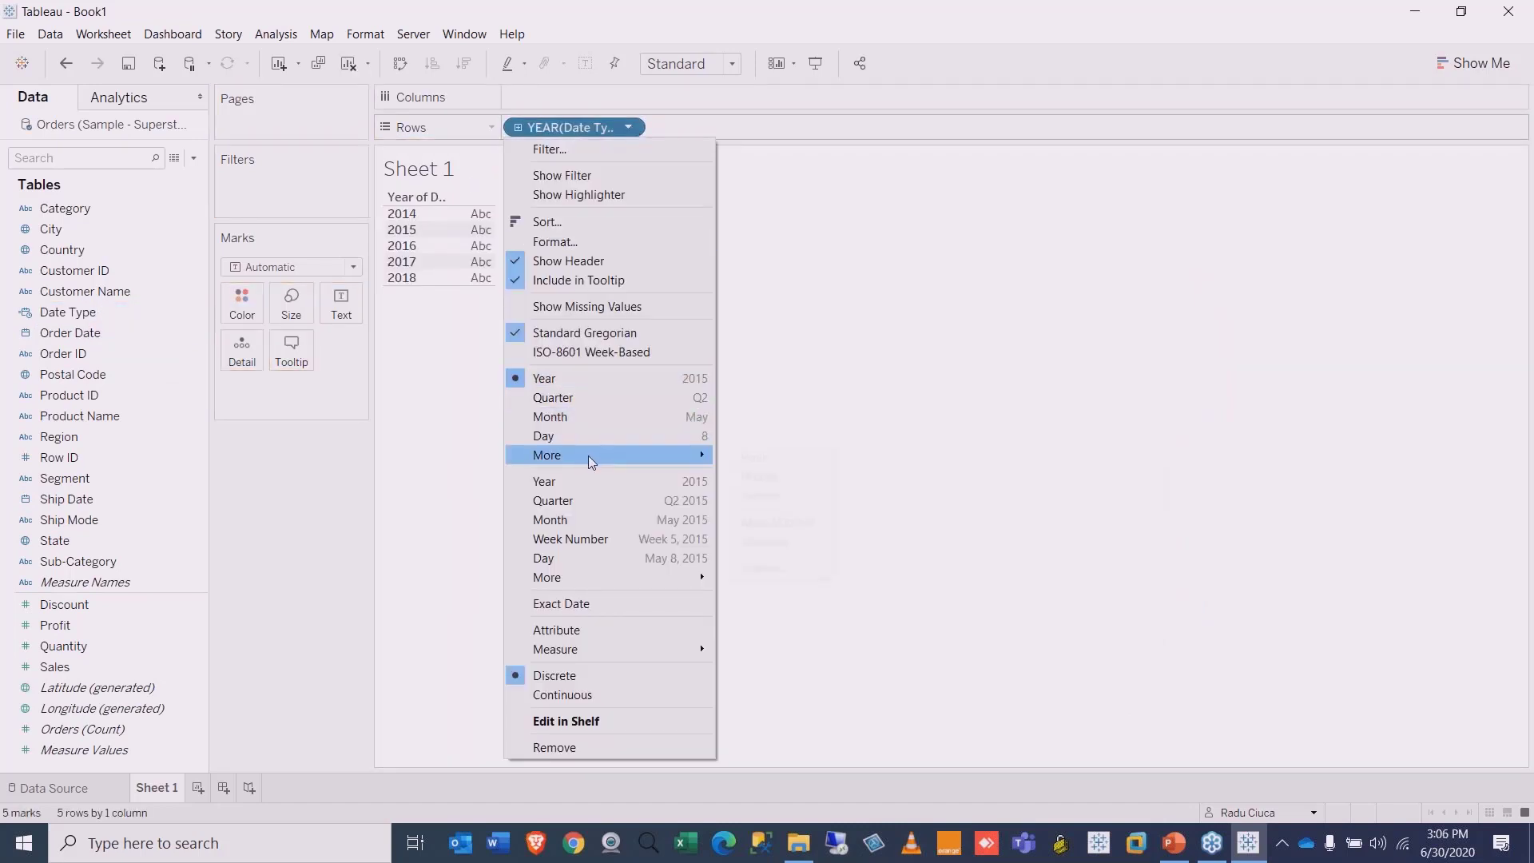
{"action": "mouse_move", "coordinate": [588, 455]}
{"action": "left_click", "coordinate": [767, 566]}
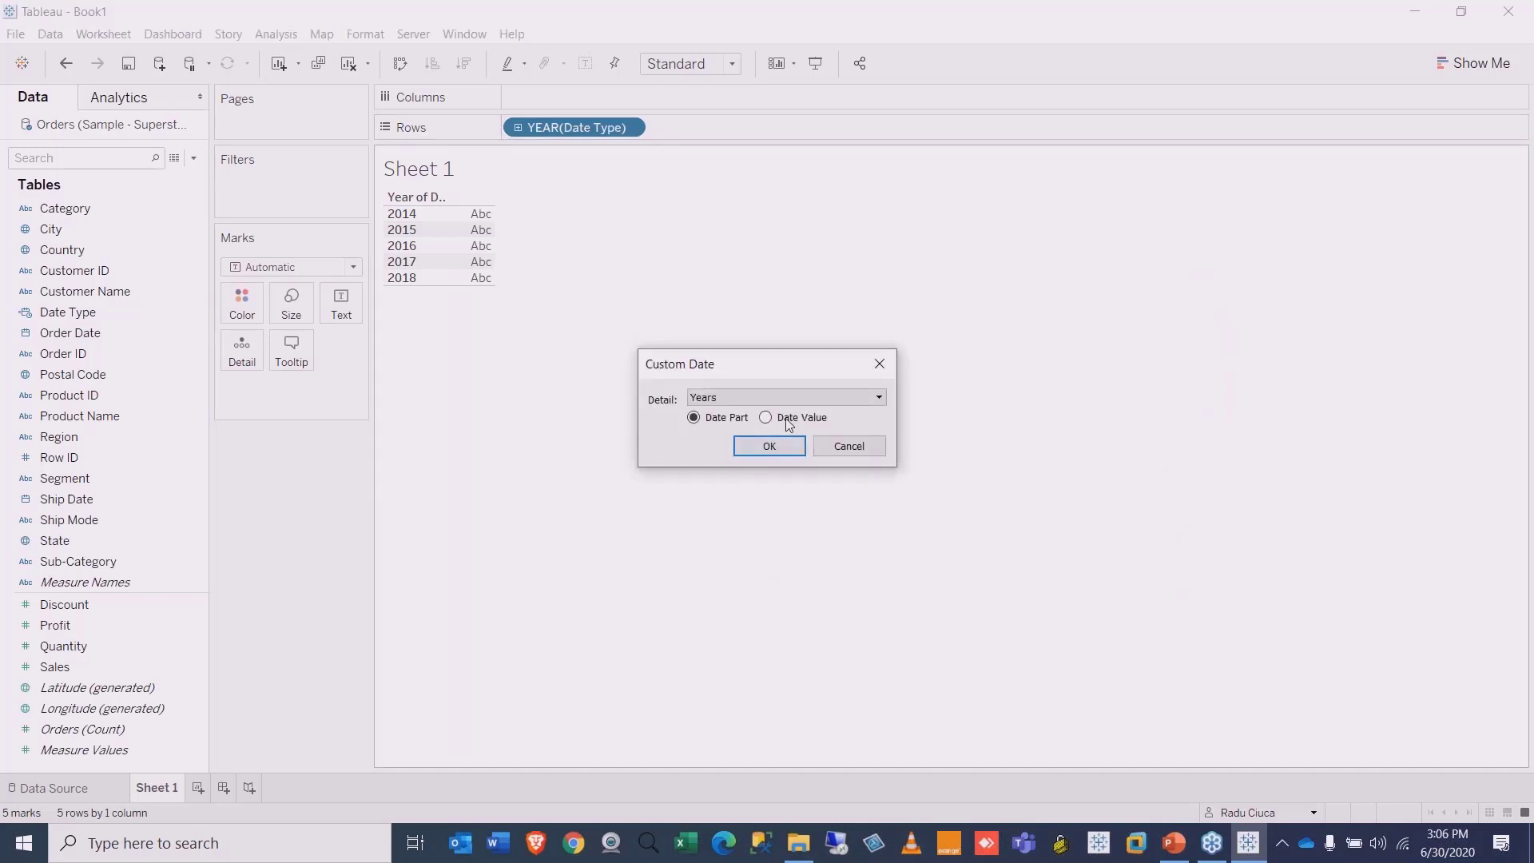
{"action": "left_click", "coordinate": [782, 397]}
{"action": "left_click", "coordinate": [750, 540]}
{"action": "left_click", "coordinate": [769, 446]}
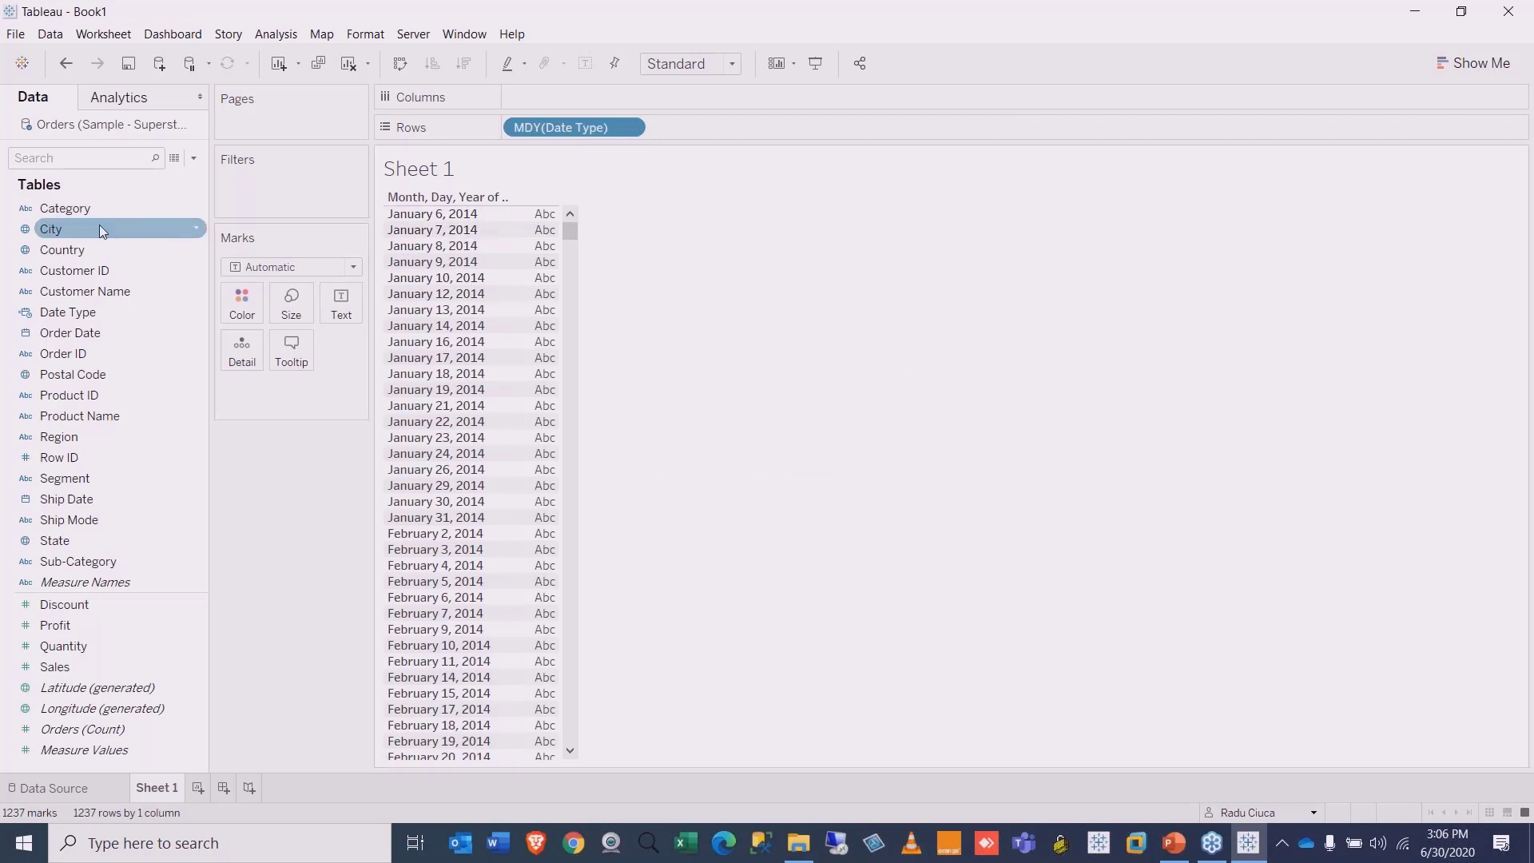
Step: Temporarily place Order Date before Date Type on Rows at Month / Day / Year detail to compare the dates, and remove it again
{"action": "left_click_drag", "start_coordinate": [68, 333], "coordinate": [519, 127]}
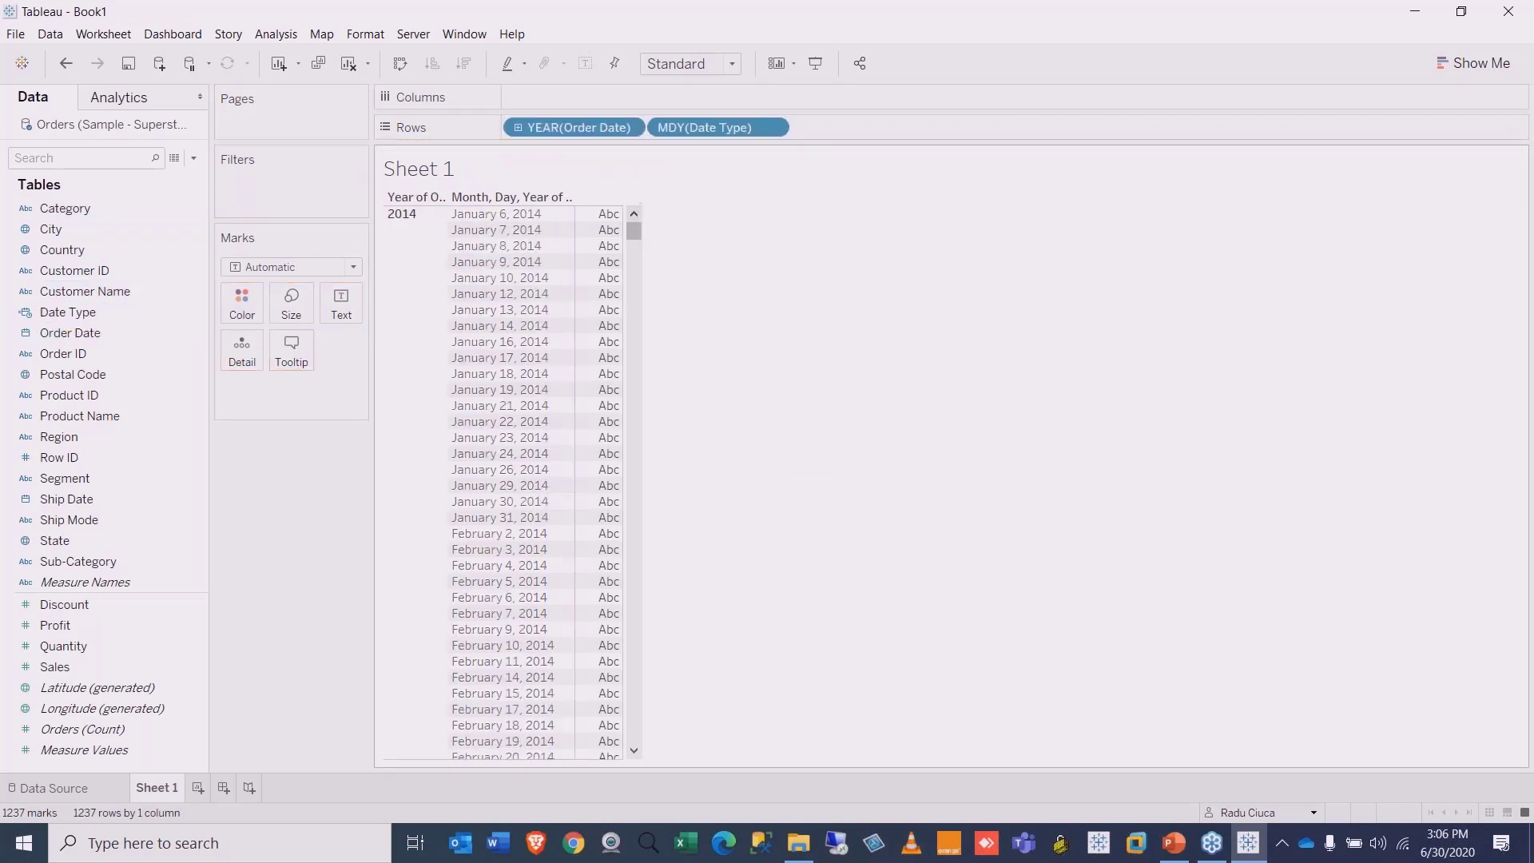
{"action": "left_click", "coordinate": [629, 127]}
{"action": "mouse_move", "coordinate": [583, 454]}
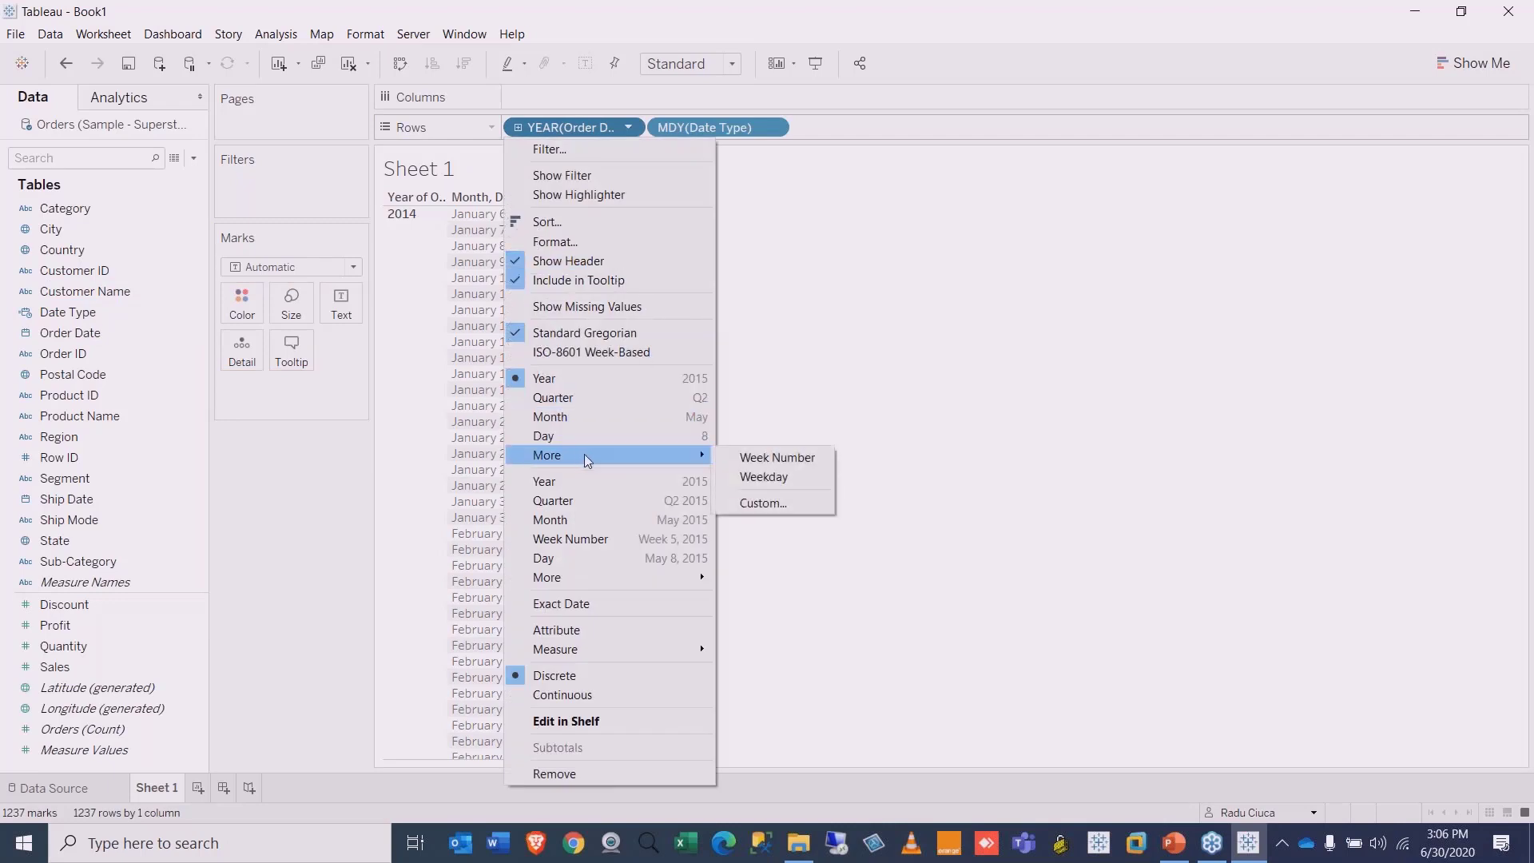
{"action": "left_click", "coordinate": [755, 500]}
{"action": "left_click", "coordinate": [746, 399]}
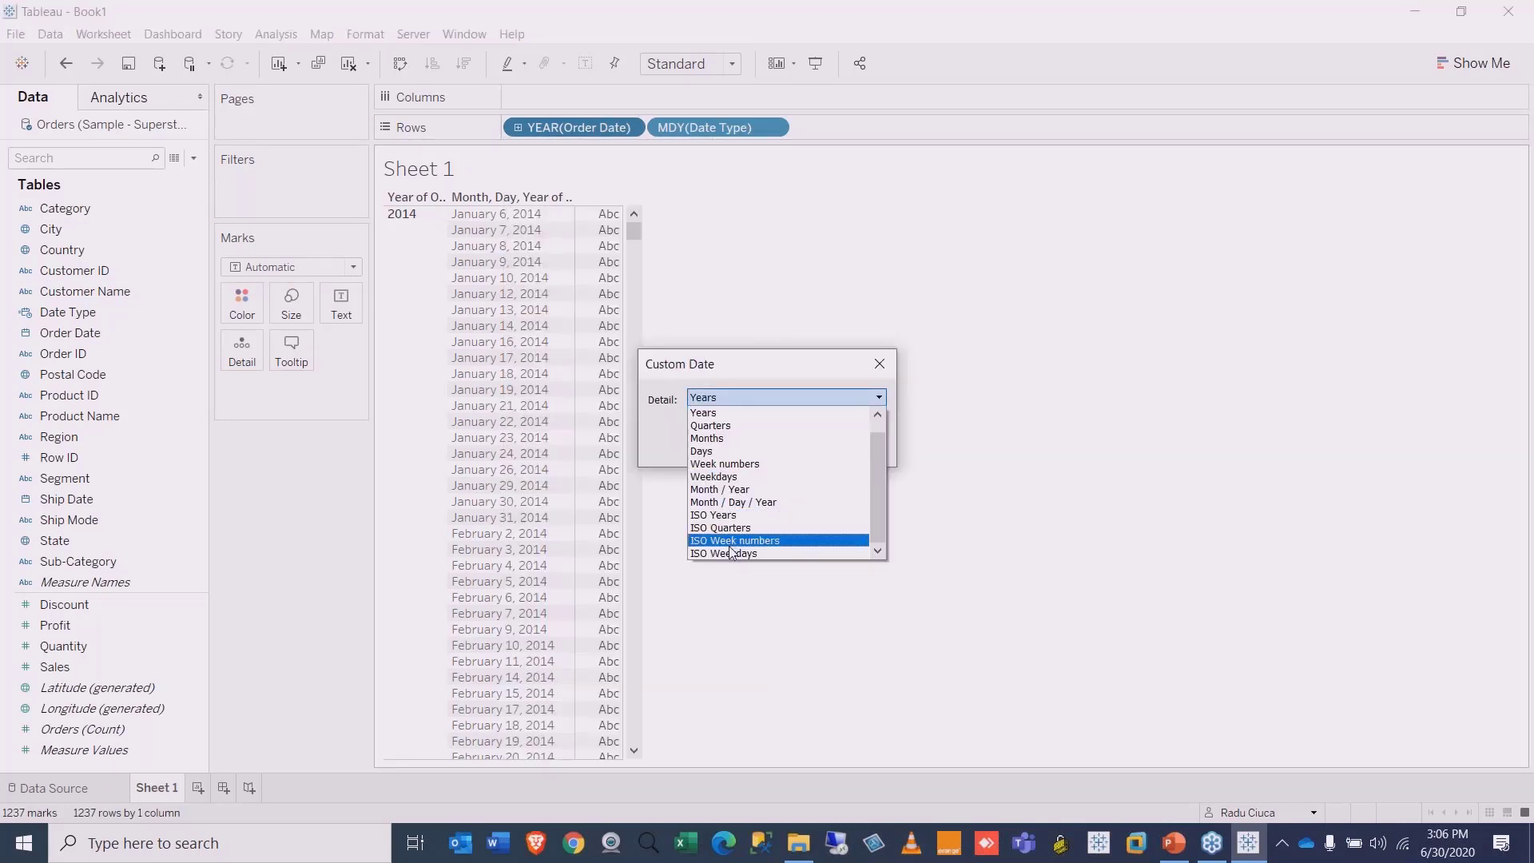
{"action": "left_click", "coordinate": [744, 502]}
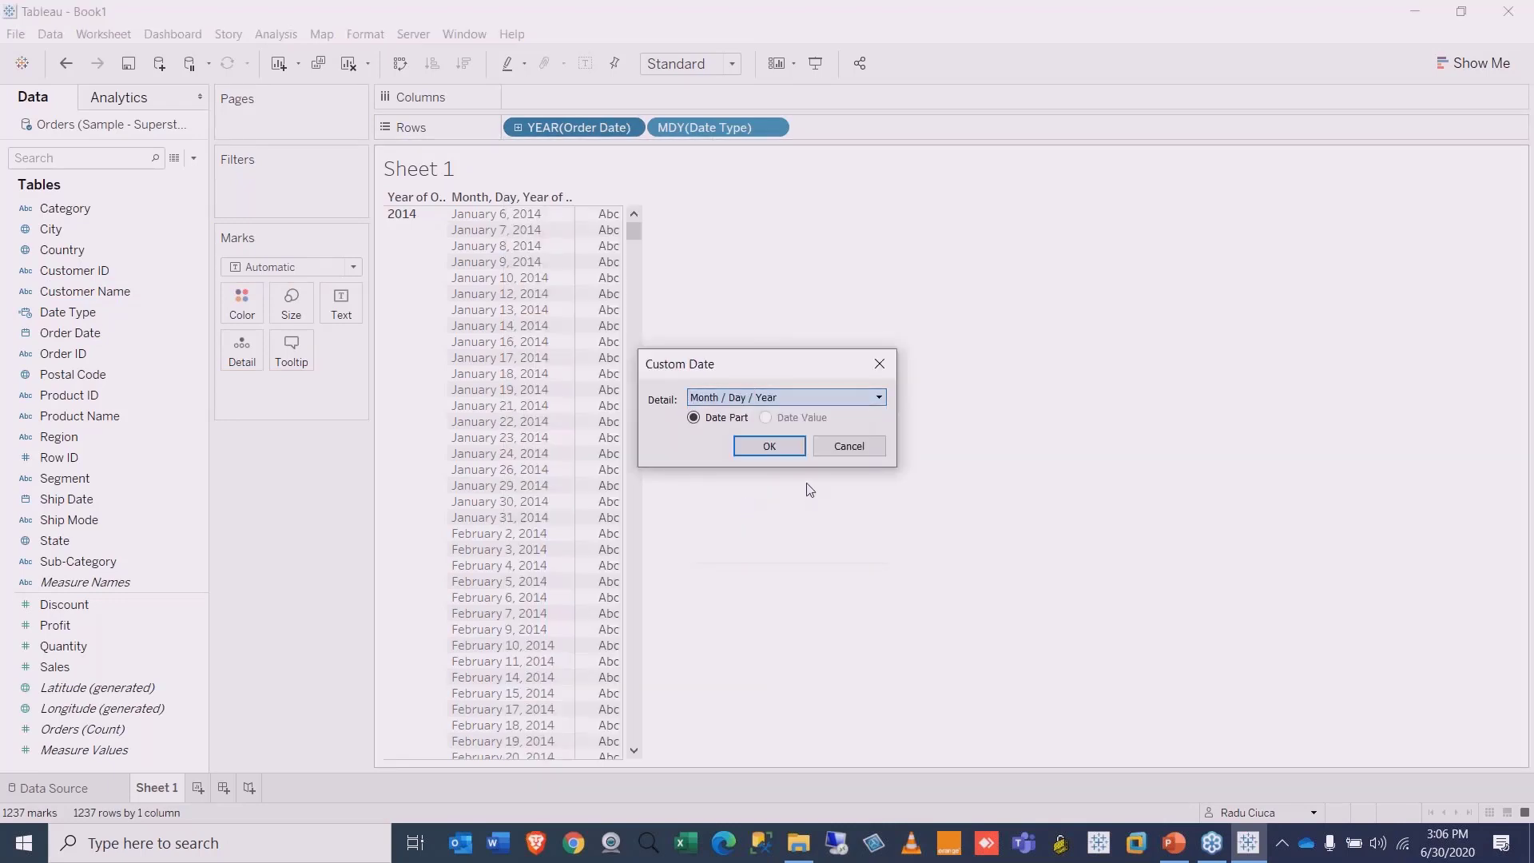
{"action": "left_click", "coordinate": [779, 445]}
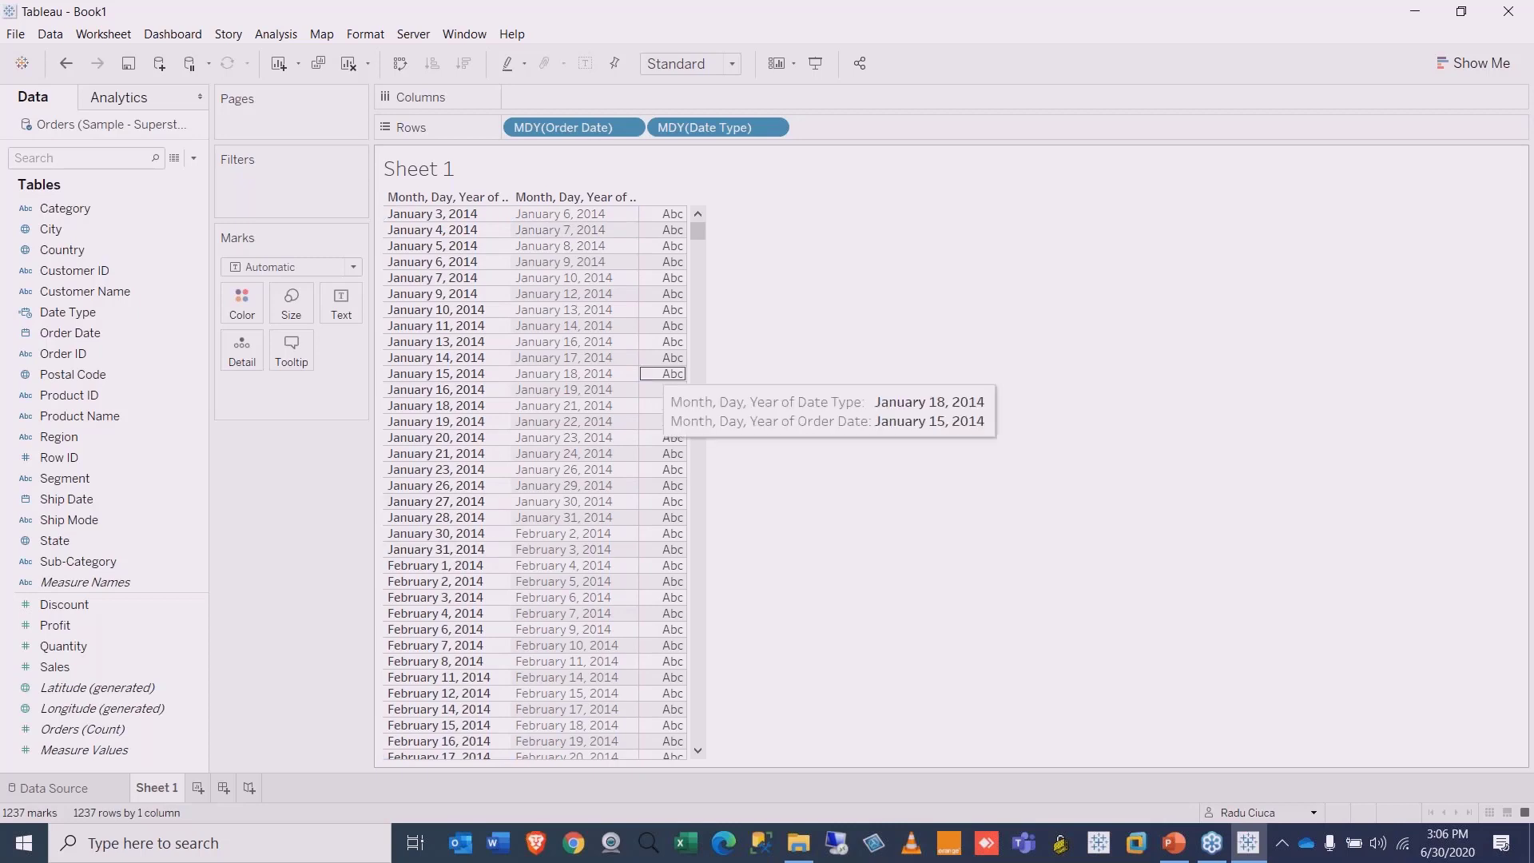
{"action": "left_click_drag", "start_coordinate": [564, 126], "coordinate": [945, 288]}
Step: Edit the Date Type calculated field, commenting out the DATEADD line with // and starting a new line below it
{"action": "right_click", "coordinate": [55, 310]}
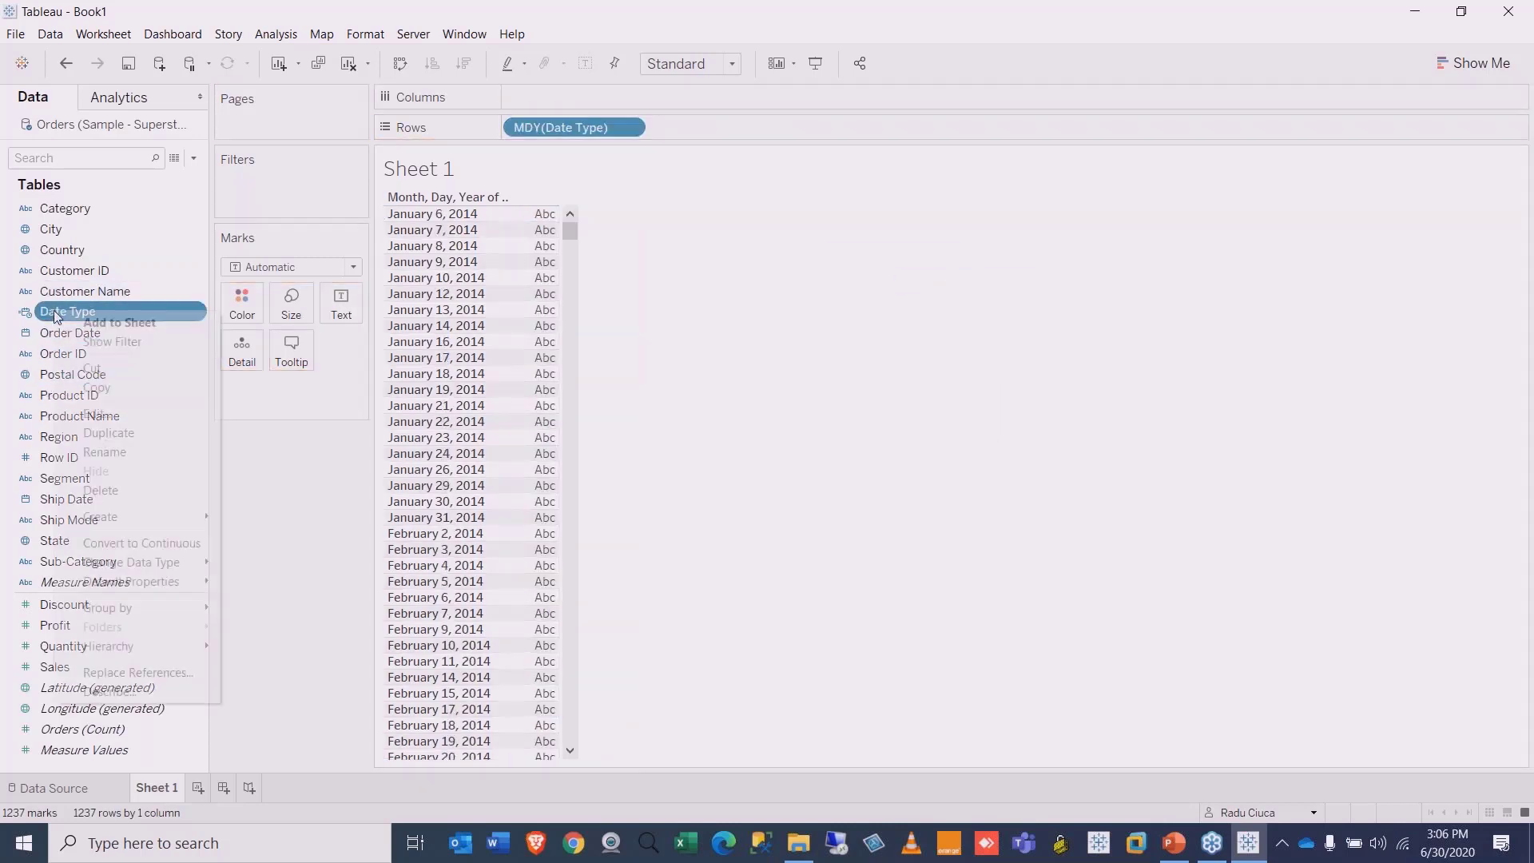
{"action": "left_click", "coordinate": [102, 414]}
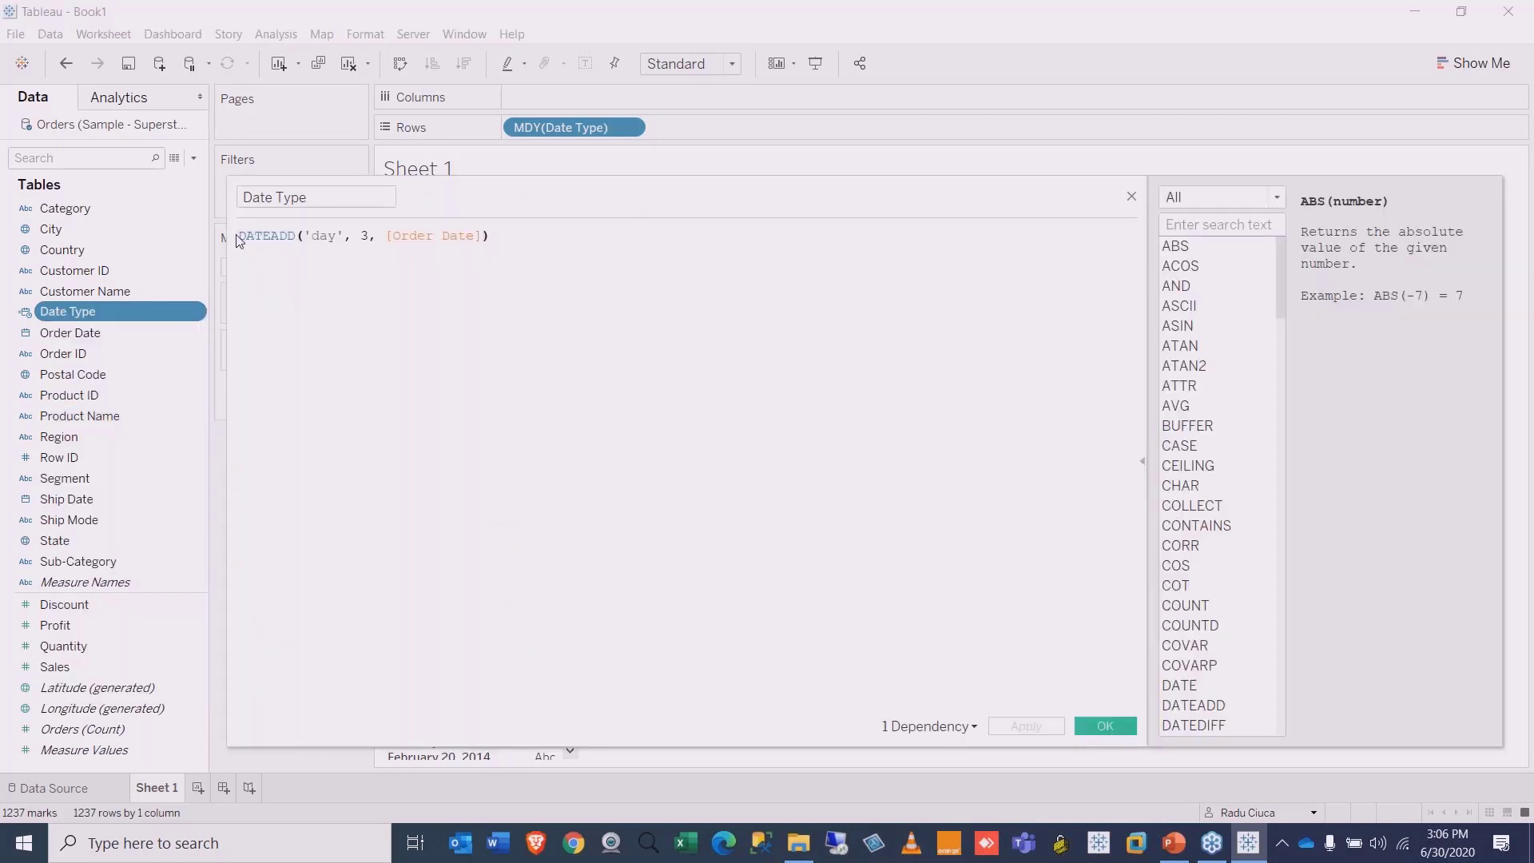
{"action": "type", "text": "//"}
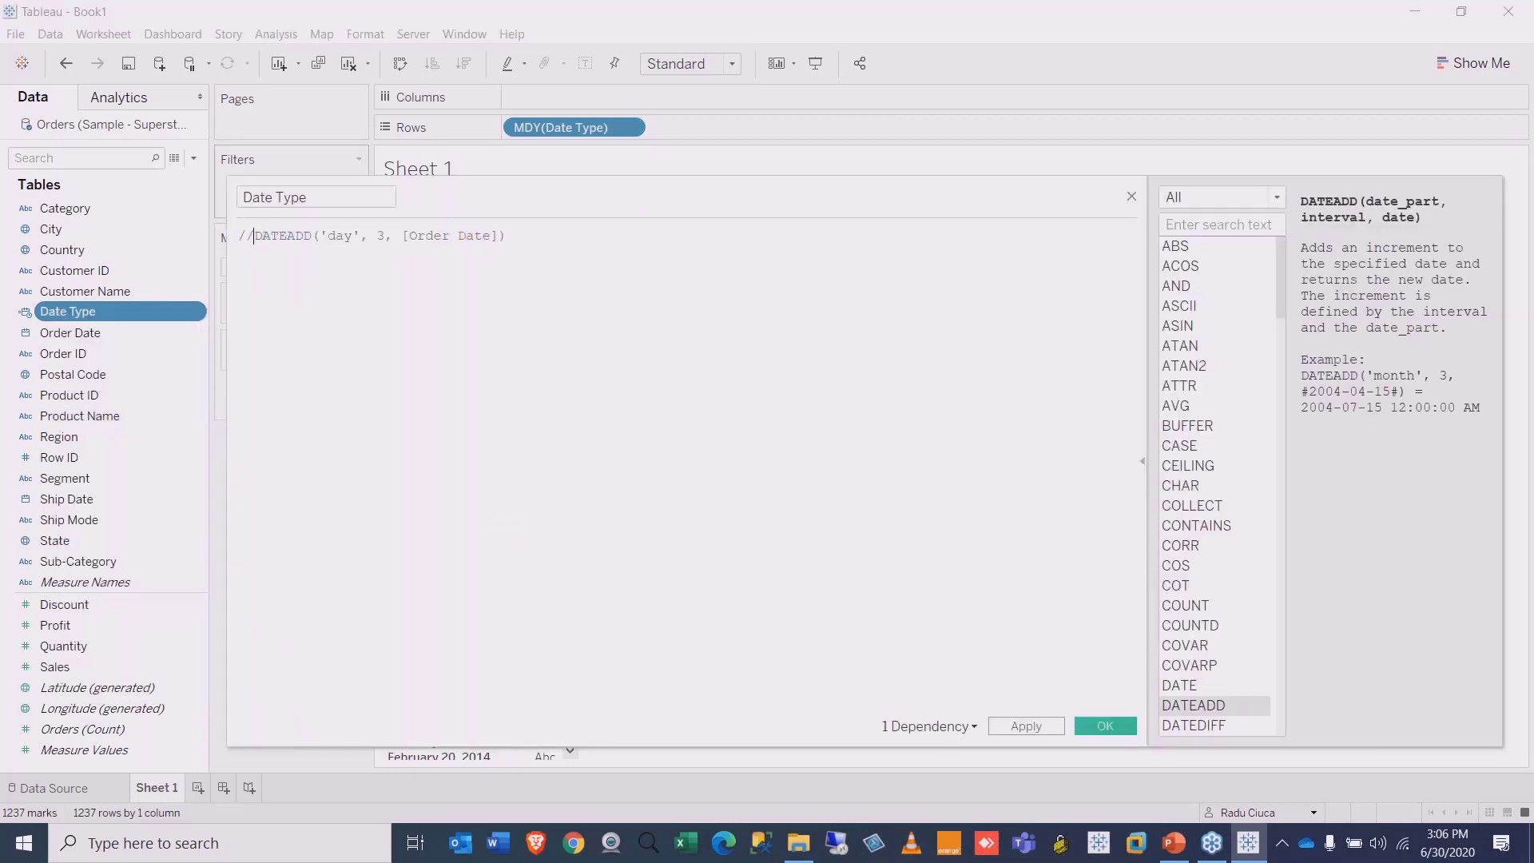
{"action": "left_click", "coordinate": [570, 236]}
{"action": "key", "text": "Return"}
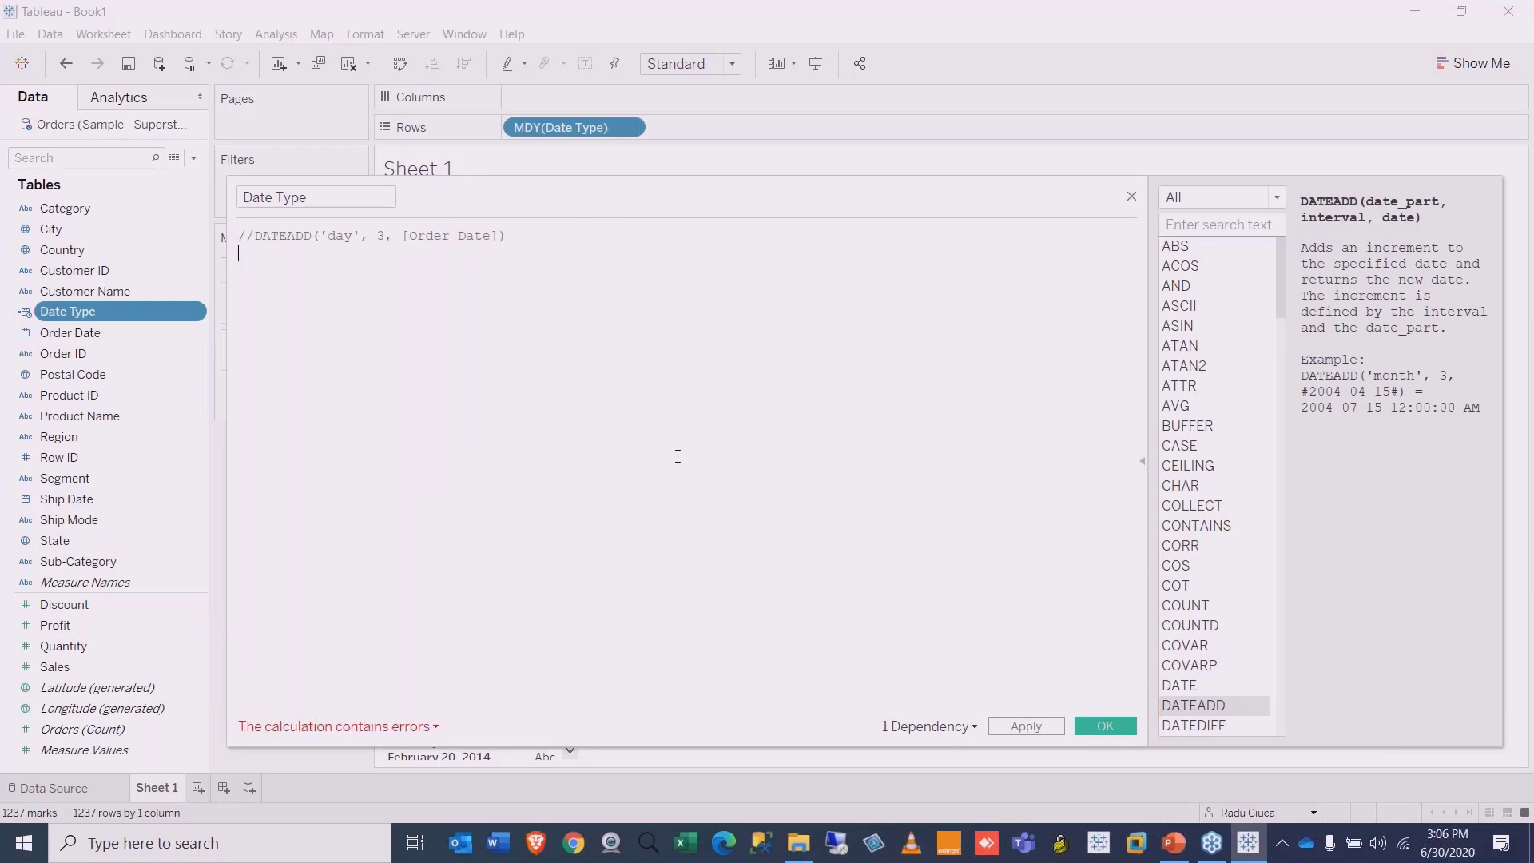
Step: Limit the function list to Date functions and read the description of DATEDIFF
{"action": "left_click", "coordinate": [1270, 197]}
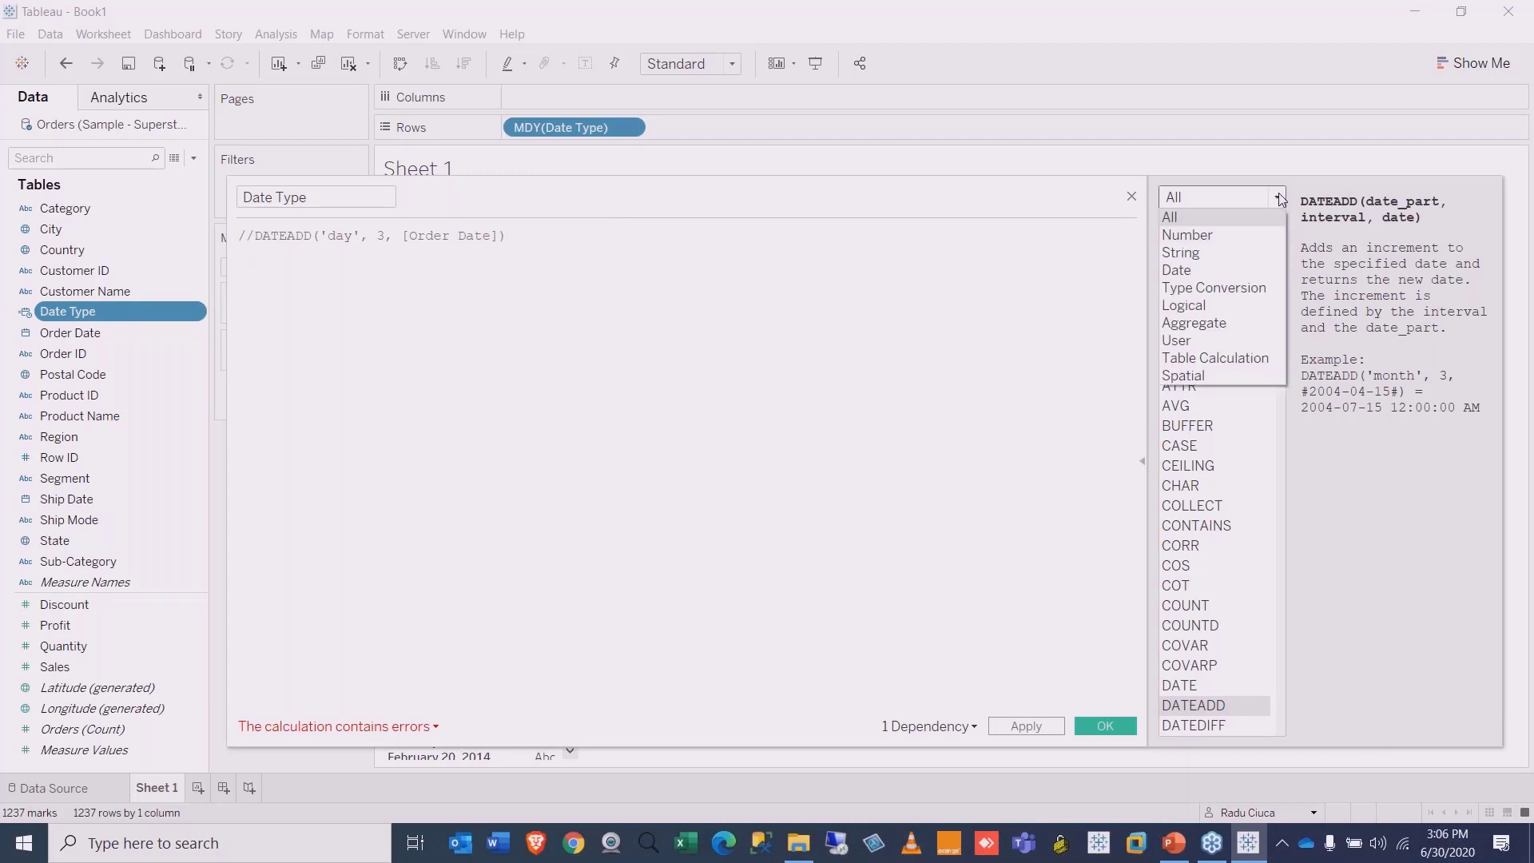
{"action": "left_click", "coordinate": [1230, 270]}
{"action": "left_click_drag", "start_coordinate": [868, 204], "coordinate": [886, 237]}
{"action": "left_click", "coordinate": [1204, 297]}
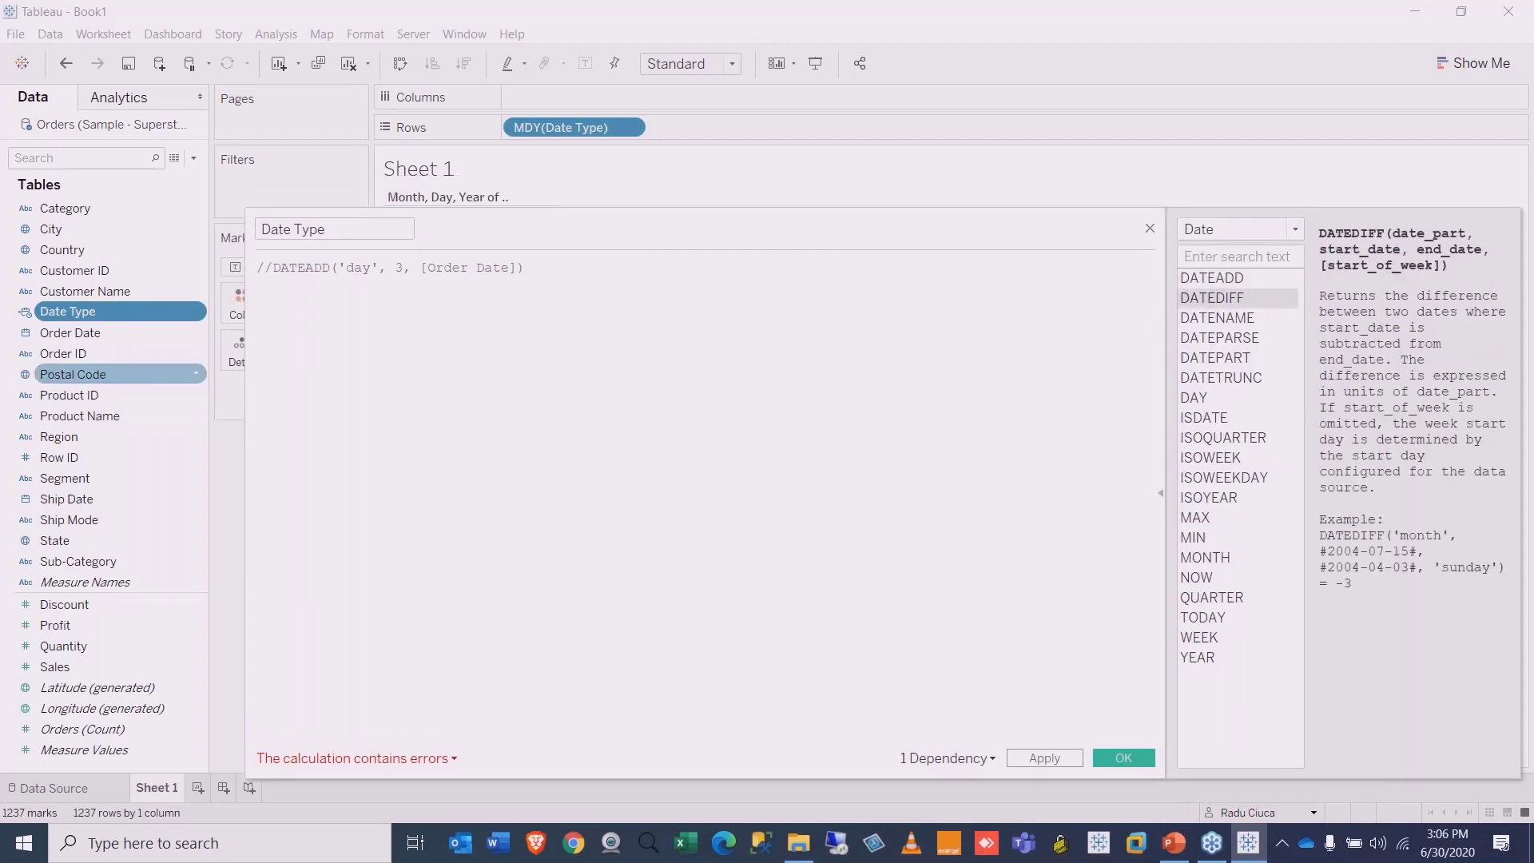
Step: Write a DATEDIFF function with date part 'day' on the new line of the Date Type formula
{"action": "type", "text": "DATE"}
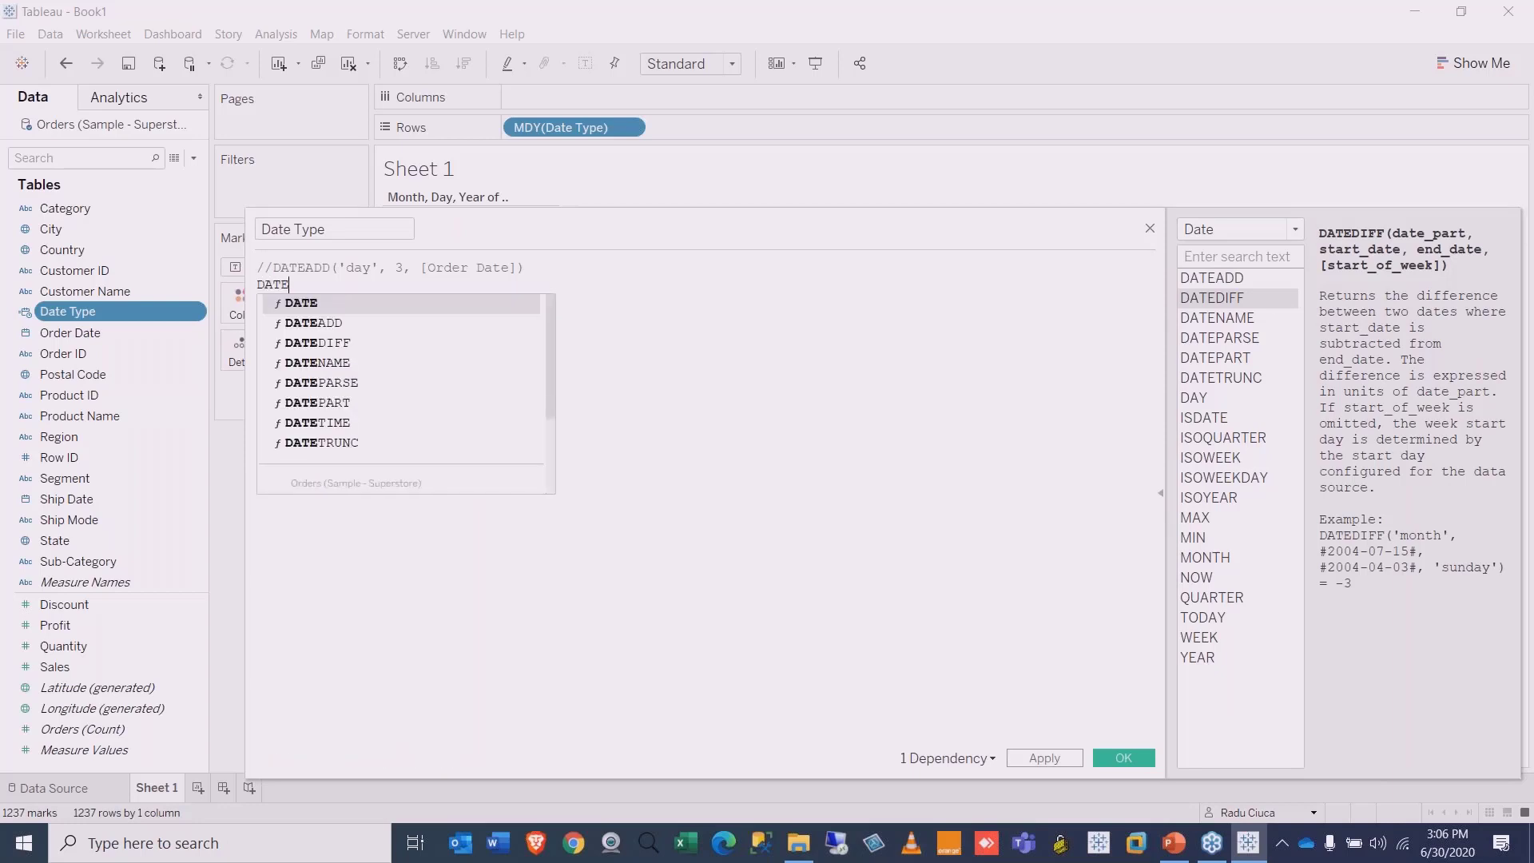
{"action": "type", "text": "DIFF()"}
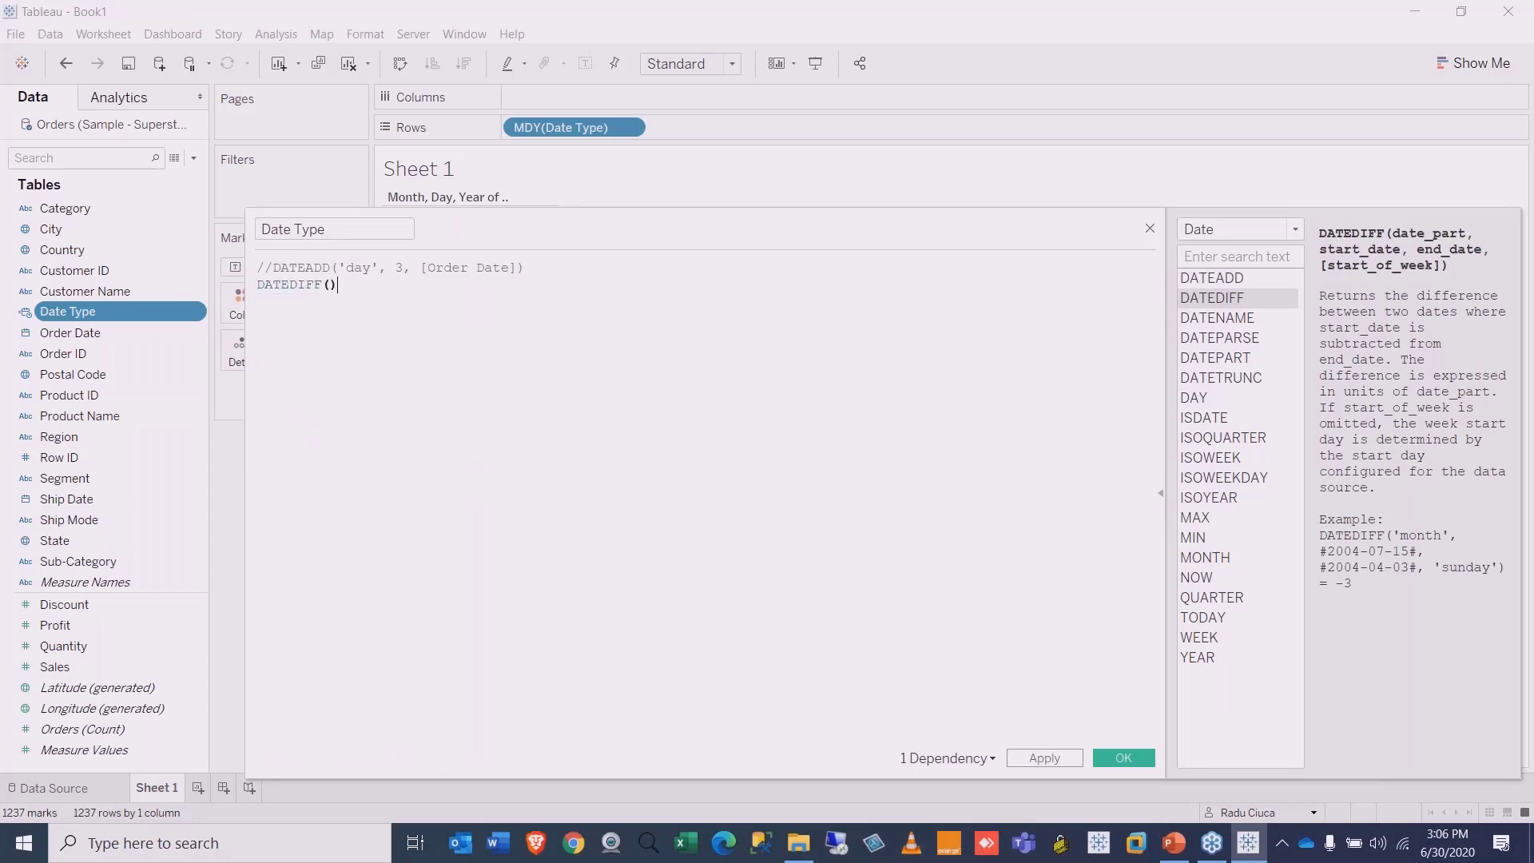
{"action": "key", "text": "Left"}
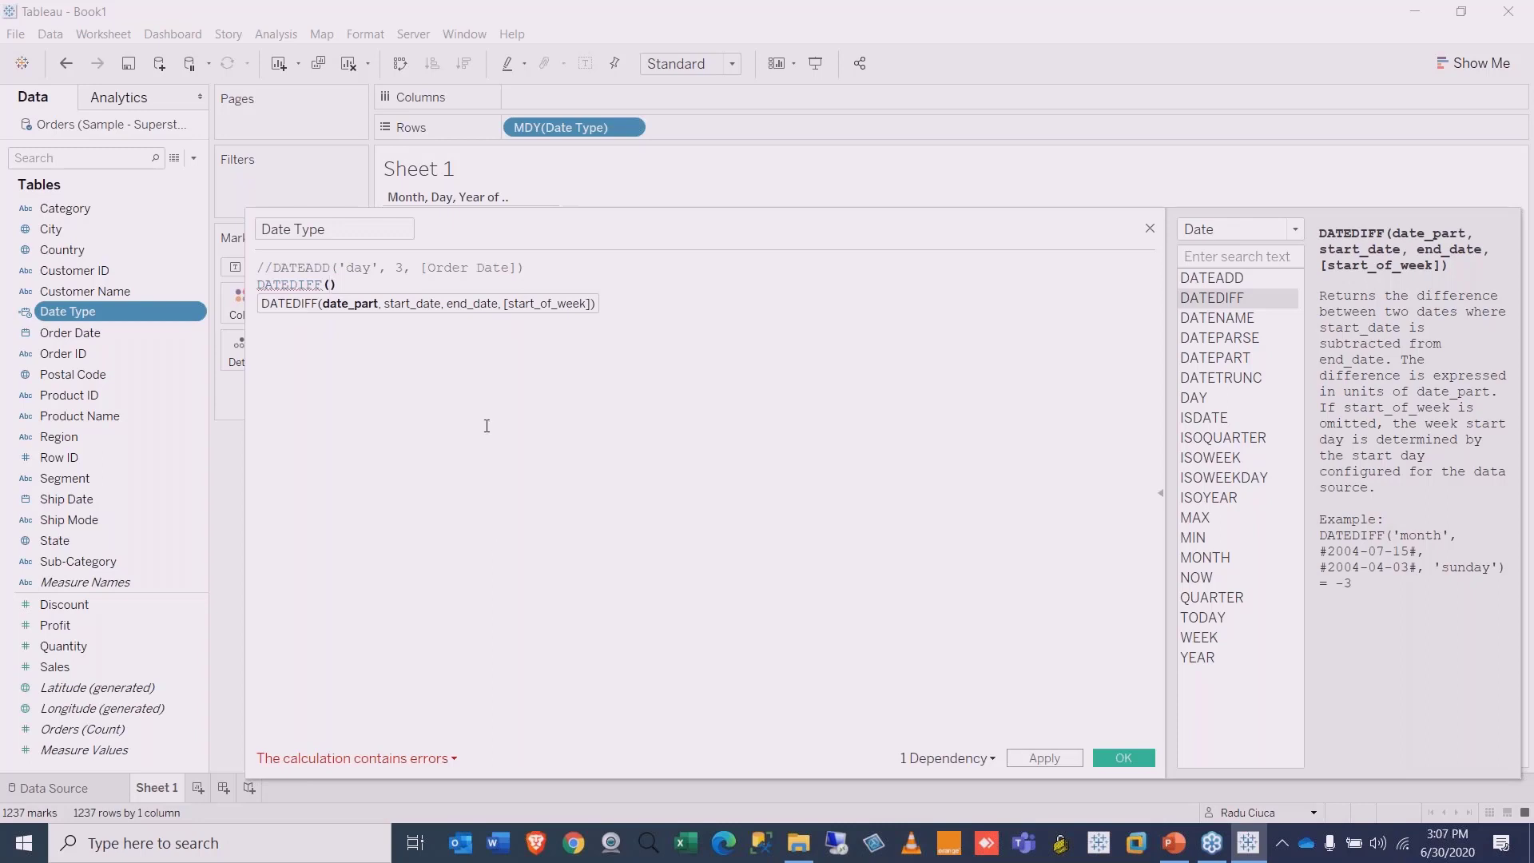
{"action": "type", "text": "''"}
{"action": "type", "text": "day"}
{"action": "type", "text": ","}
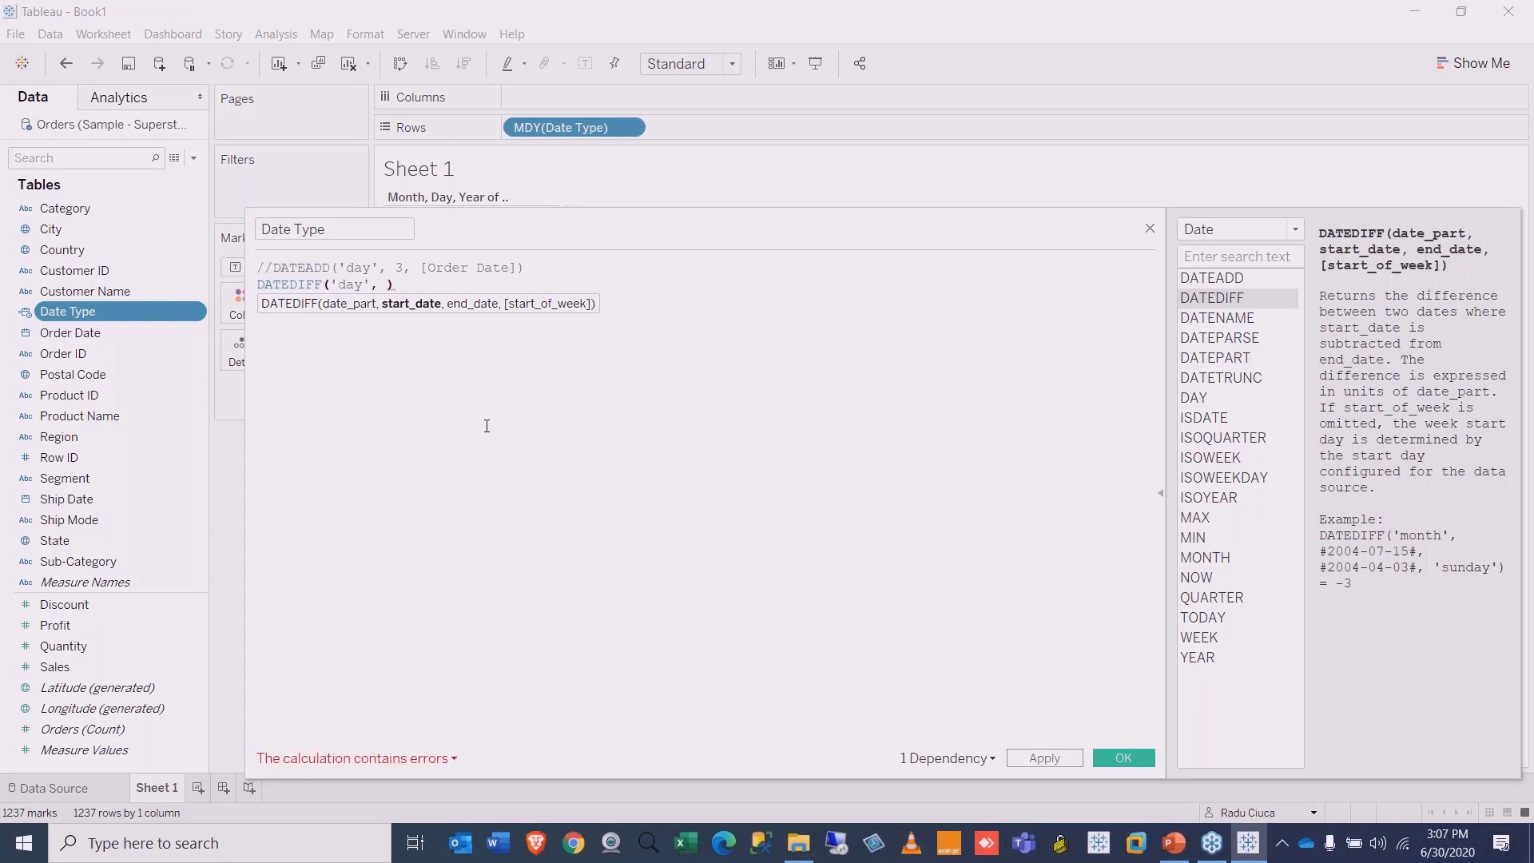
Step: Use Order Date as the start date and today() as the end date of DATEDIFF, and save the calculated field
{"action": "mouse_move", "coordinate": [386, 290]}
{"action": "left_click_drag", "start_coordinate": [95, 333], "coordinate": [386, 299]}
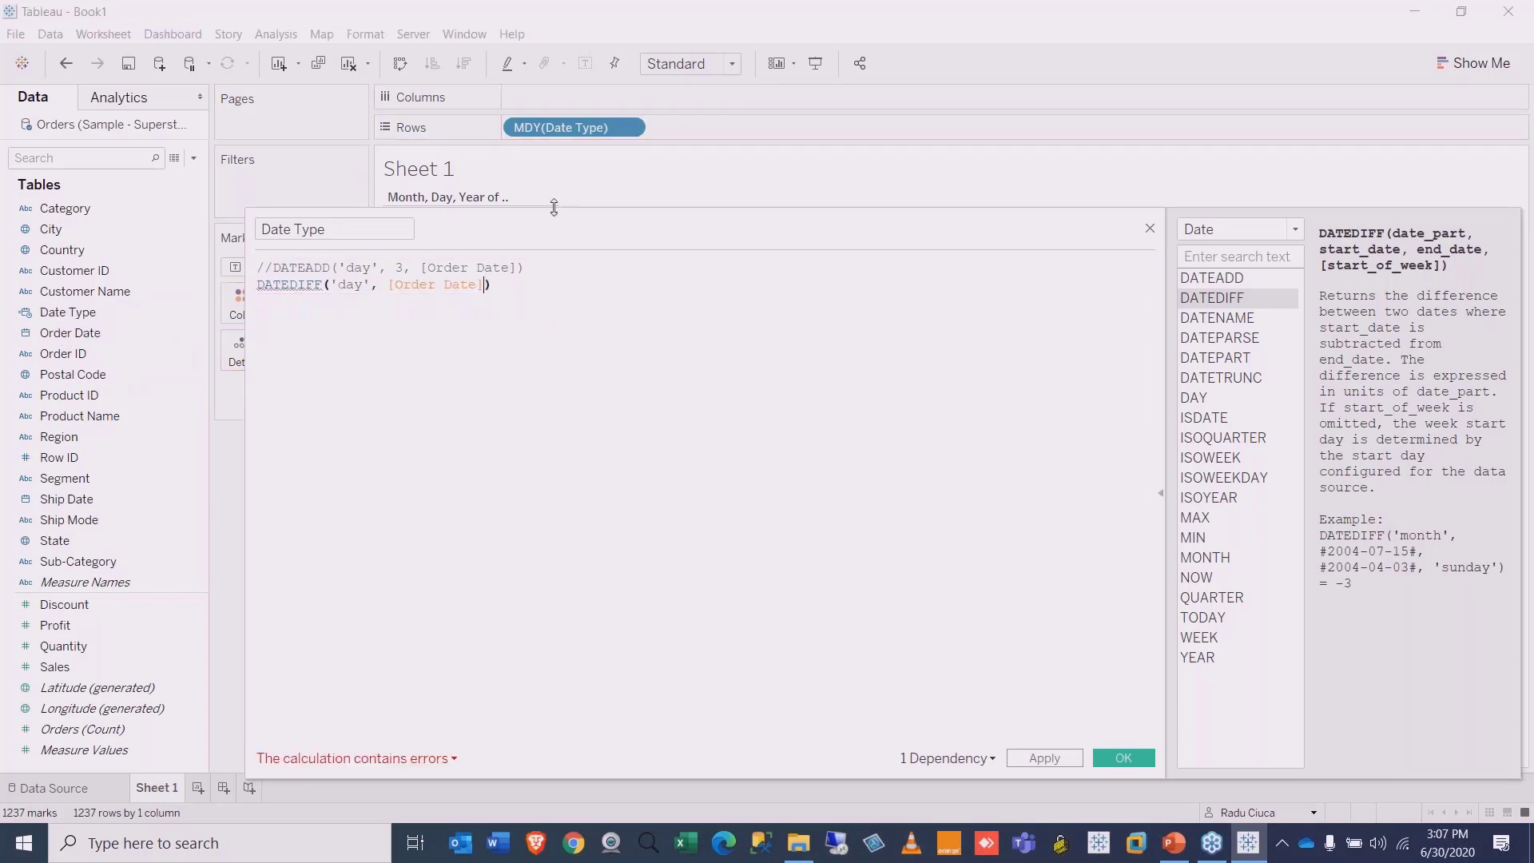
{"action": "type", "text": ", "}
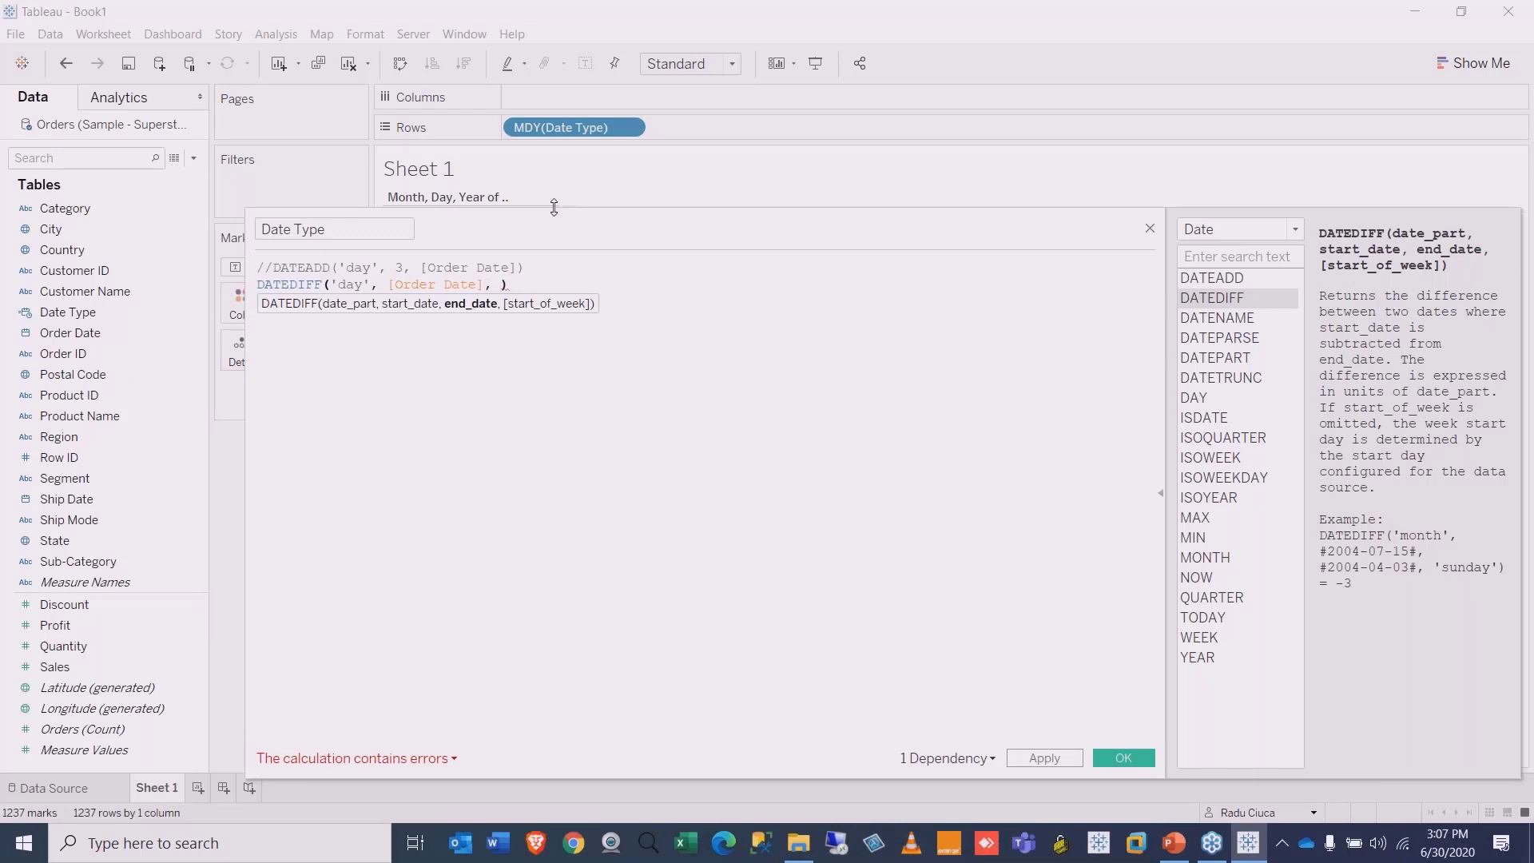
{"action": "type", "text": "to"}
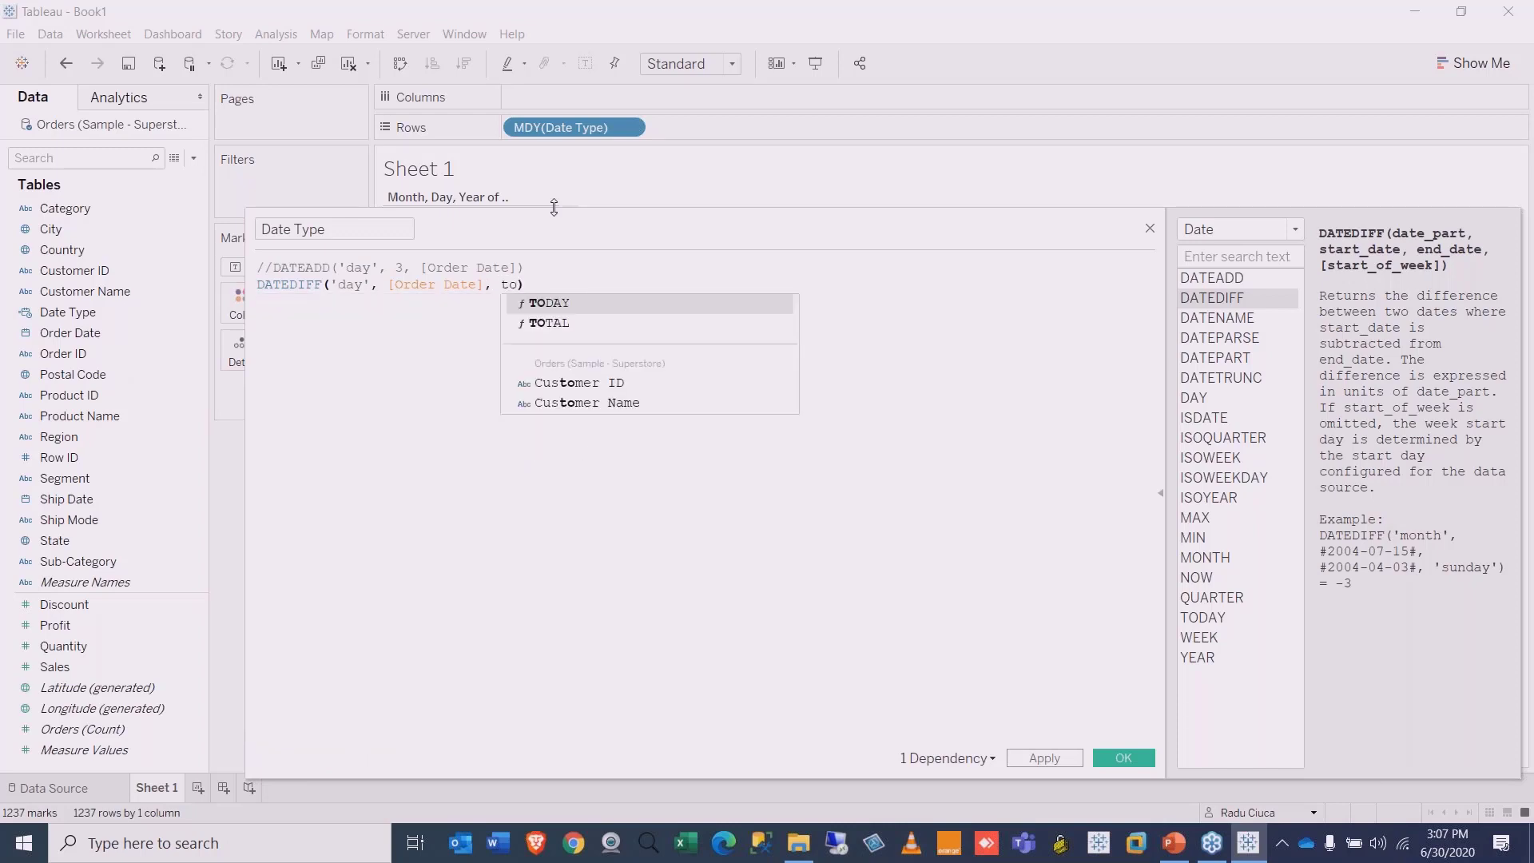
{"action": "type", "text": "day()"}
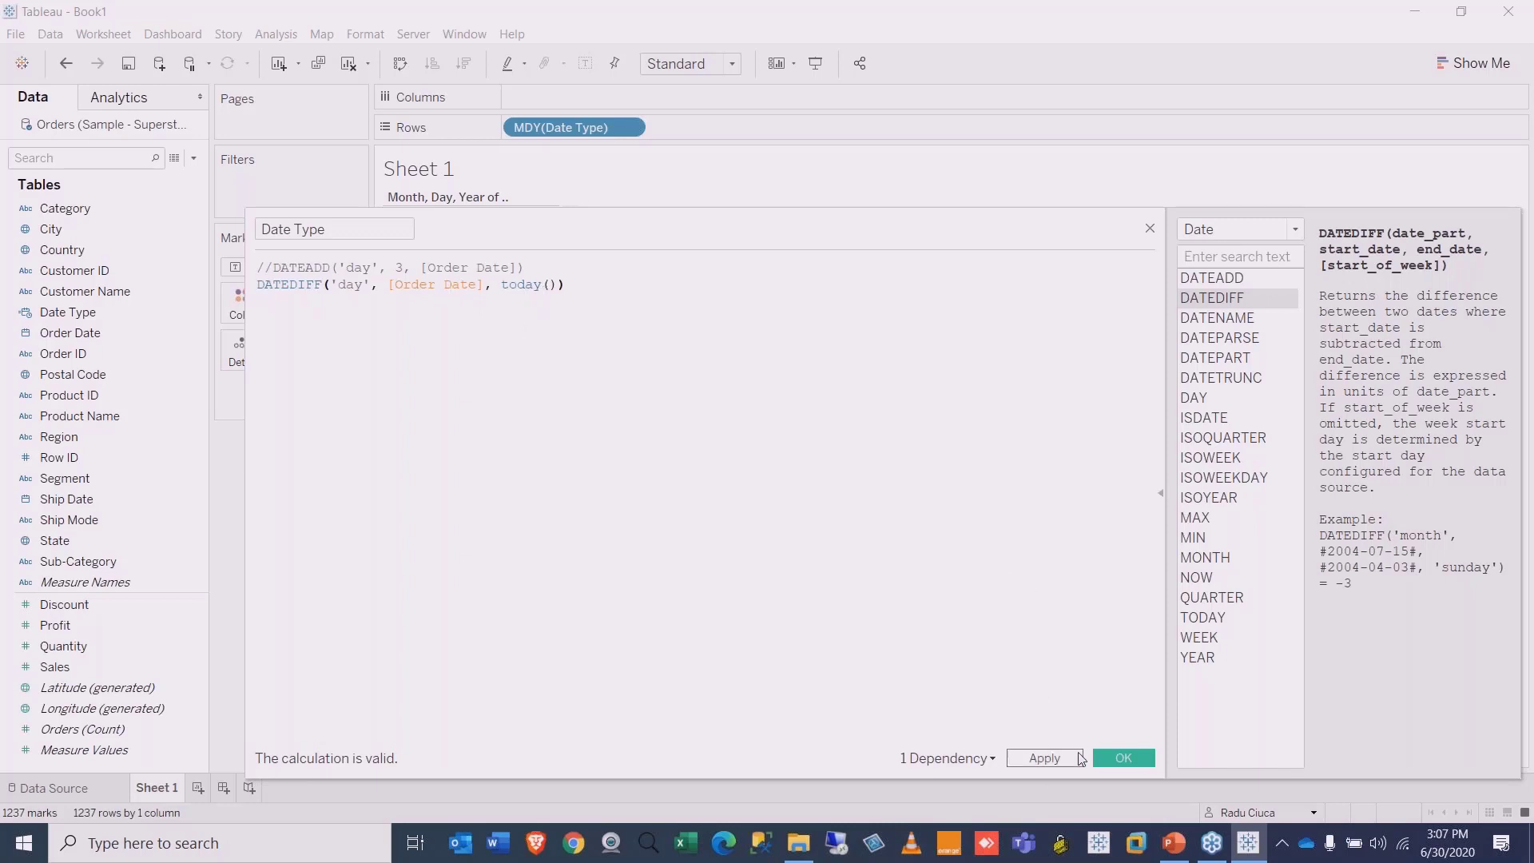
{"action": "left_click_drag", "start_coordinate": [757, 225], "coordinate": [781, 260]}
{"action": "left_click", "coordinate": [1059, 793]}
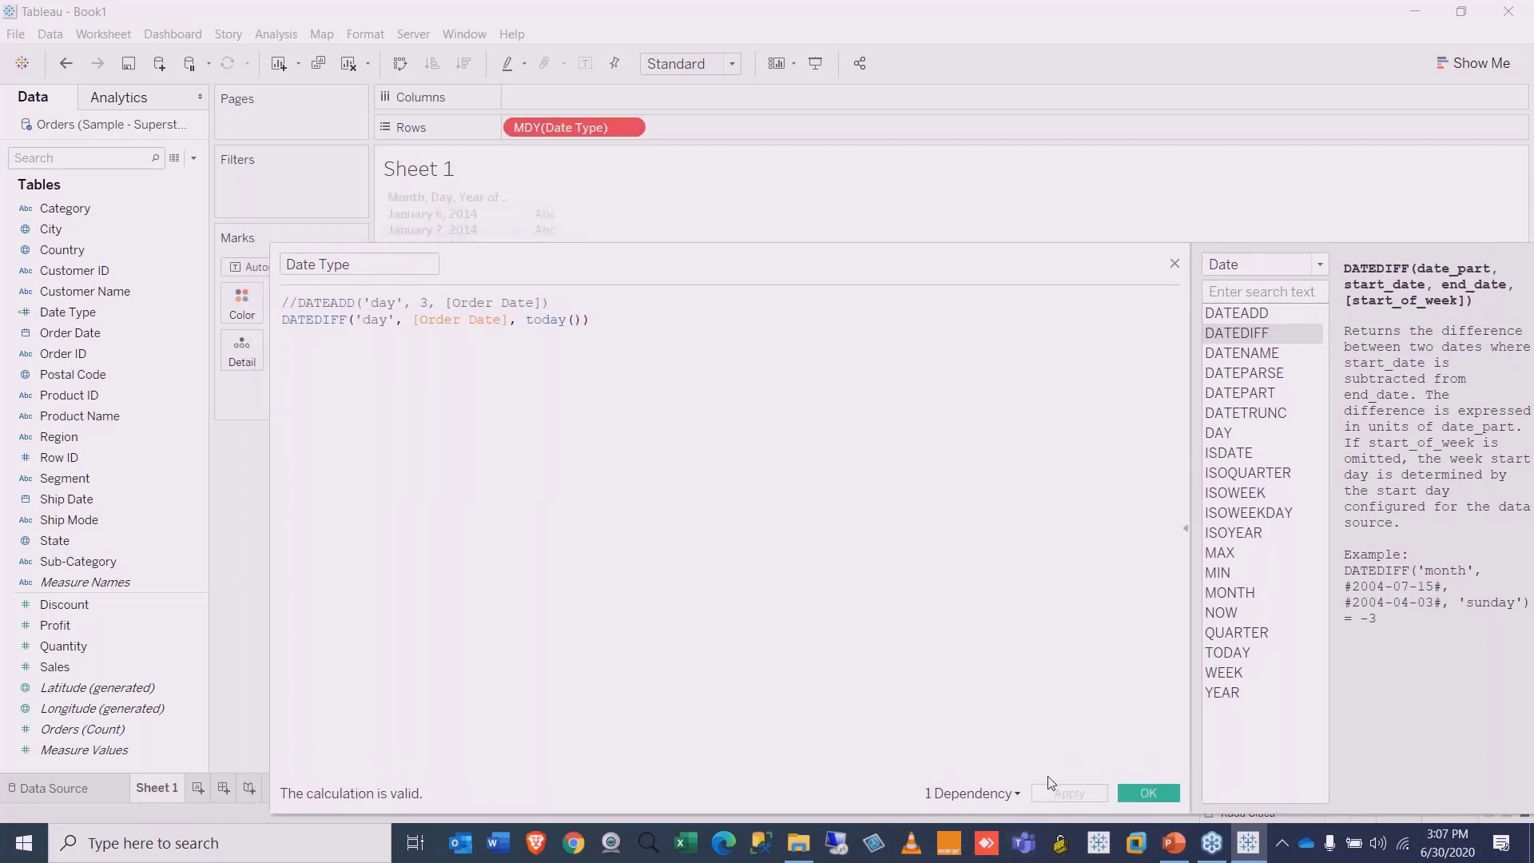
{"action": "left_click", "coordinate": [1144, 787]}
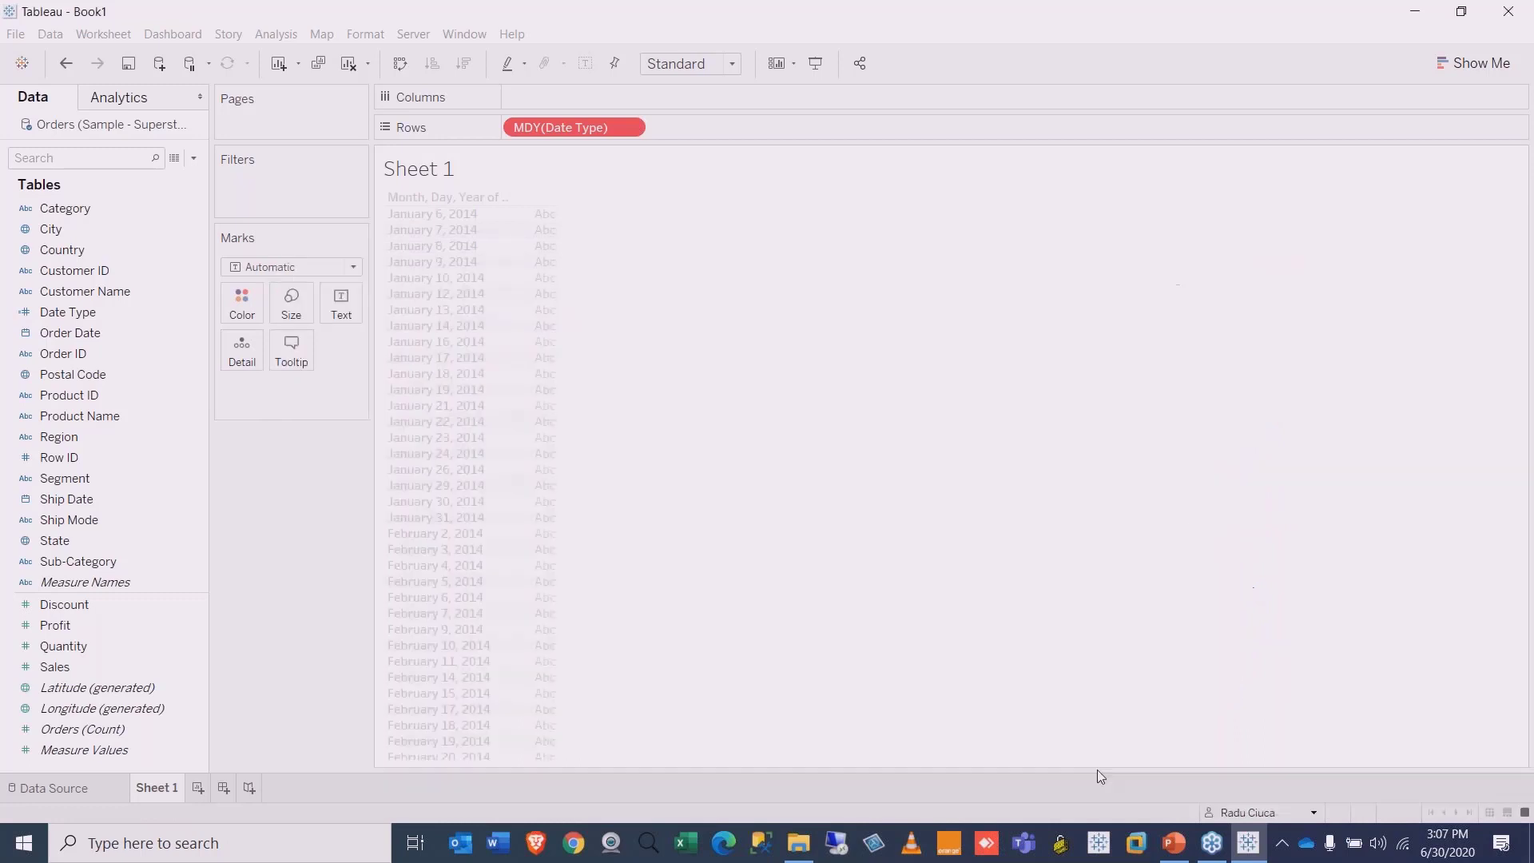
Step: Replace the invalid MDY(Date Type) pill on Rows with the updated Date Type field
{"action": "left_click_drag", "start_coordinate": [54, 337], "coordinate": [557, 132]}
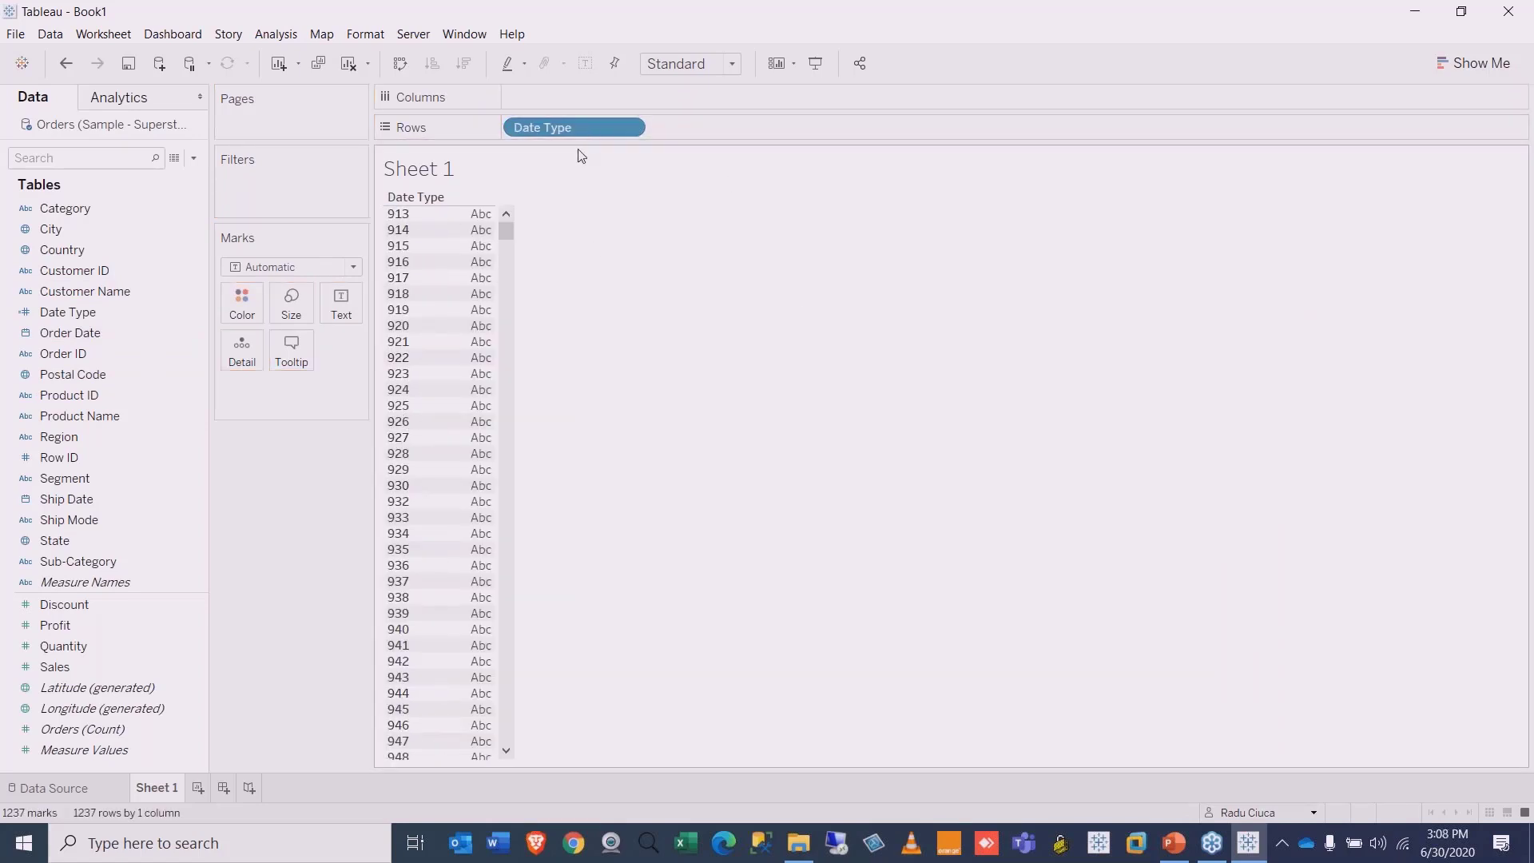
{"action": "left_click", "coordinate": [54, 310]}
{"action": "left_click_drag", "start_coordinate": [55, 310], "coordinate": [406, 221]}
Step: Reopen the Date Type calculated field for editing and comment out the DATEDIFF line with //
{"action": "right_click", "coordinate": [68, 318]}
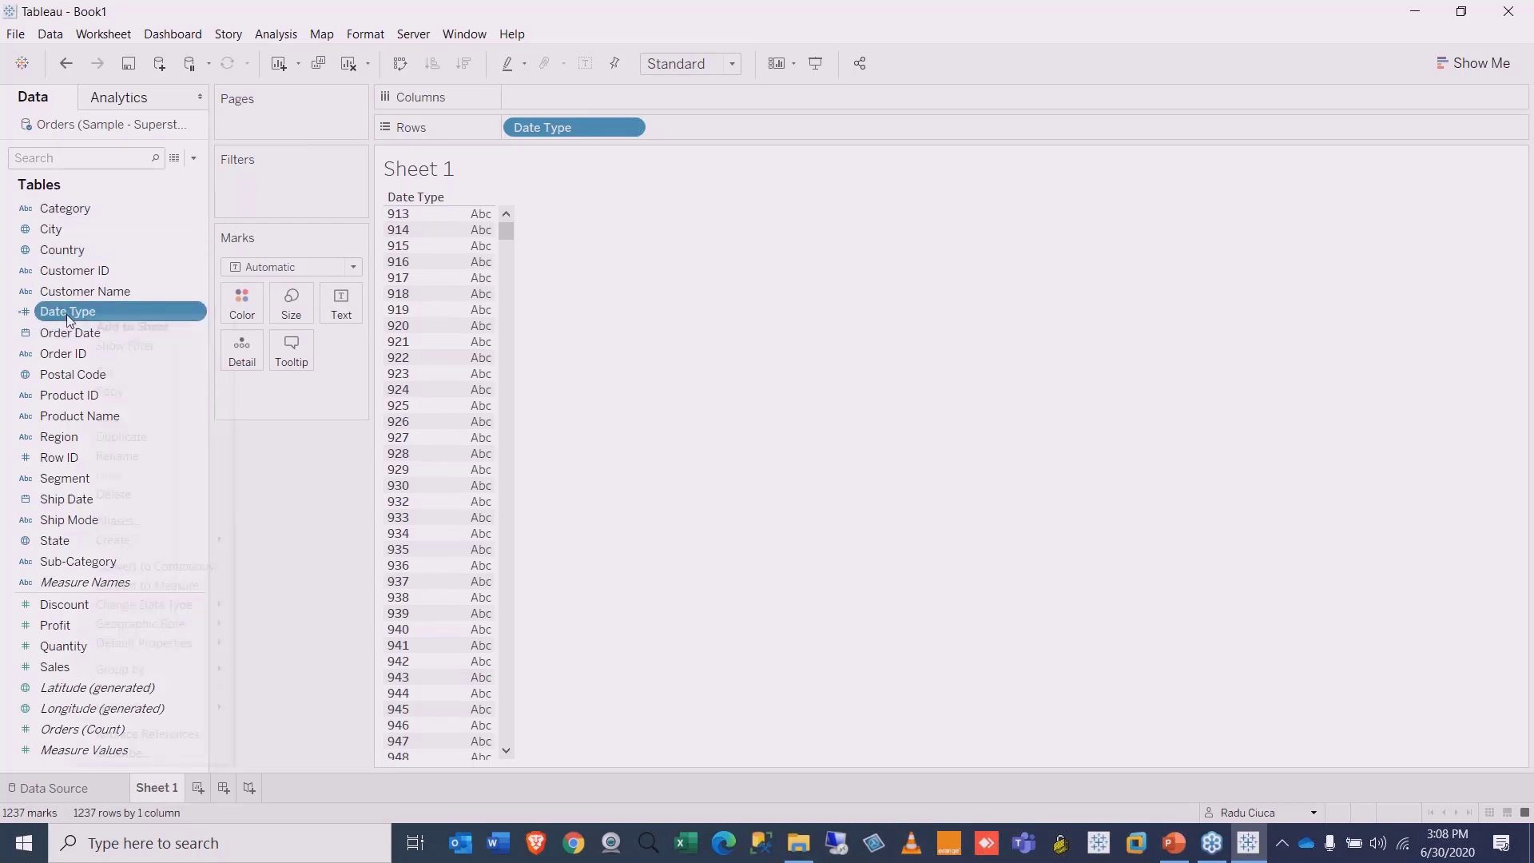
{"action": "left_click", "coordinate": [112, 414]}
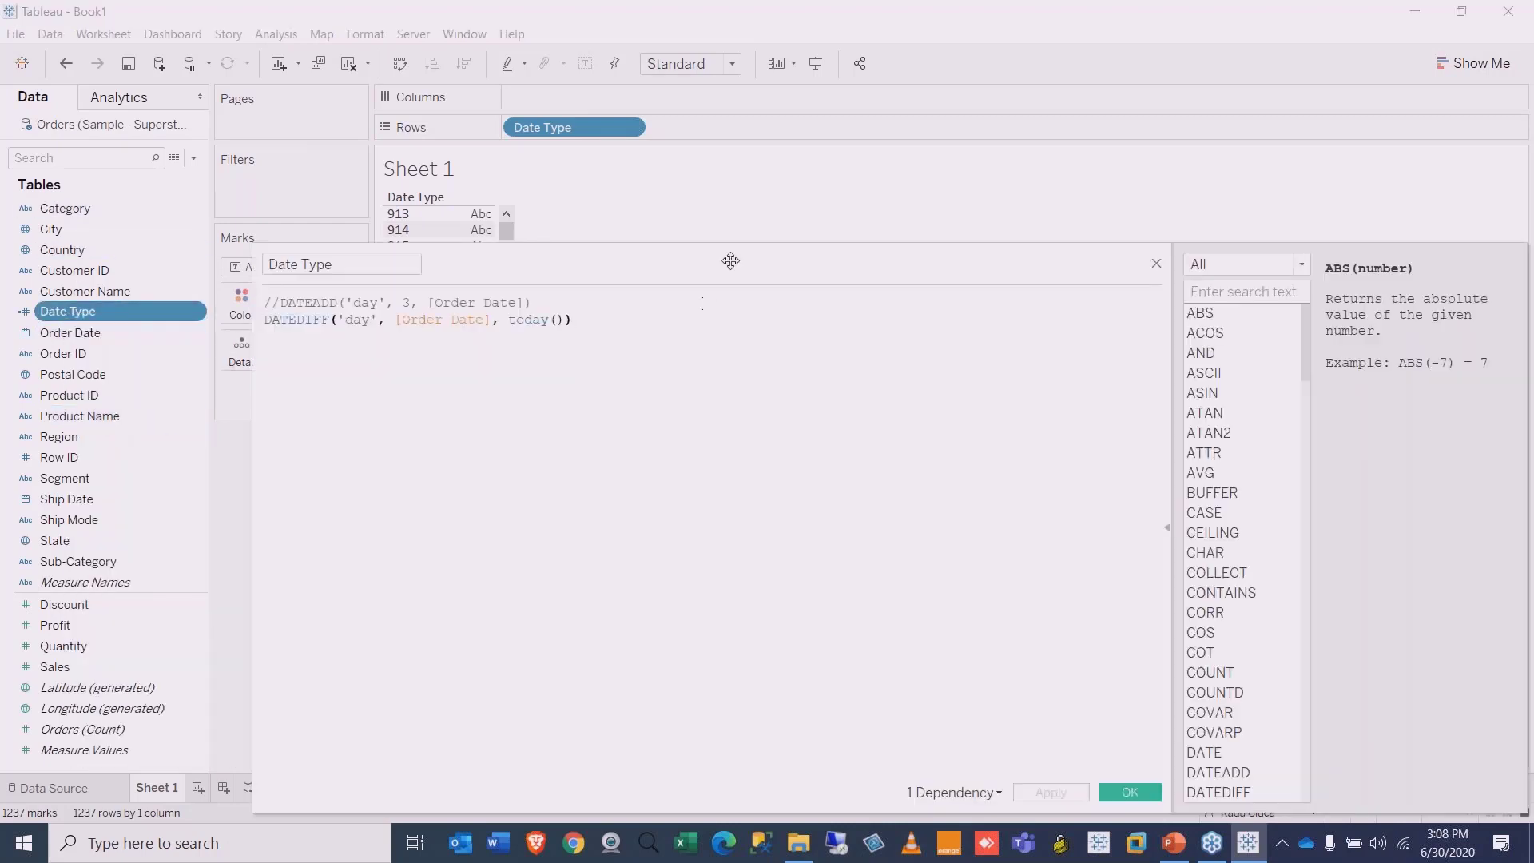
{"action": "left_click_drag", "start_coordinate": [730, 261], "coordinate": [762, 286]}
{"action": "left_click", "coordinate": [298, 343]}
{"action": "type", "text": "//"}
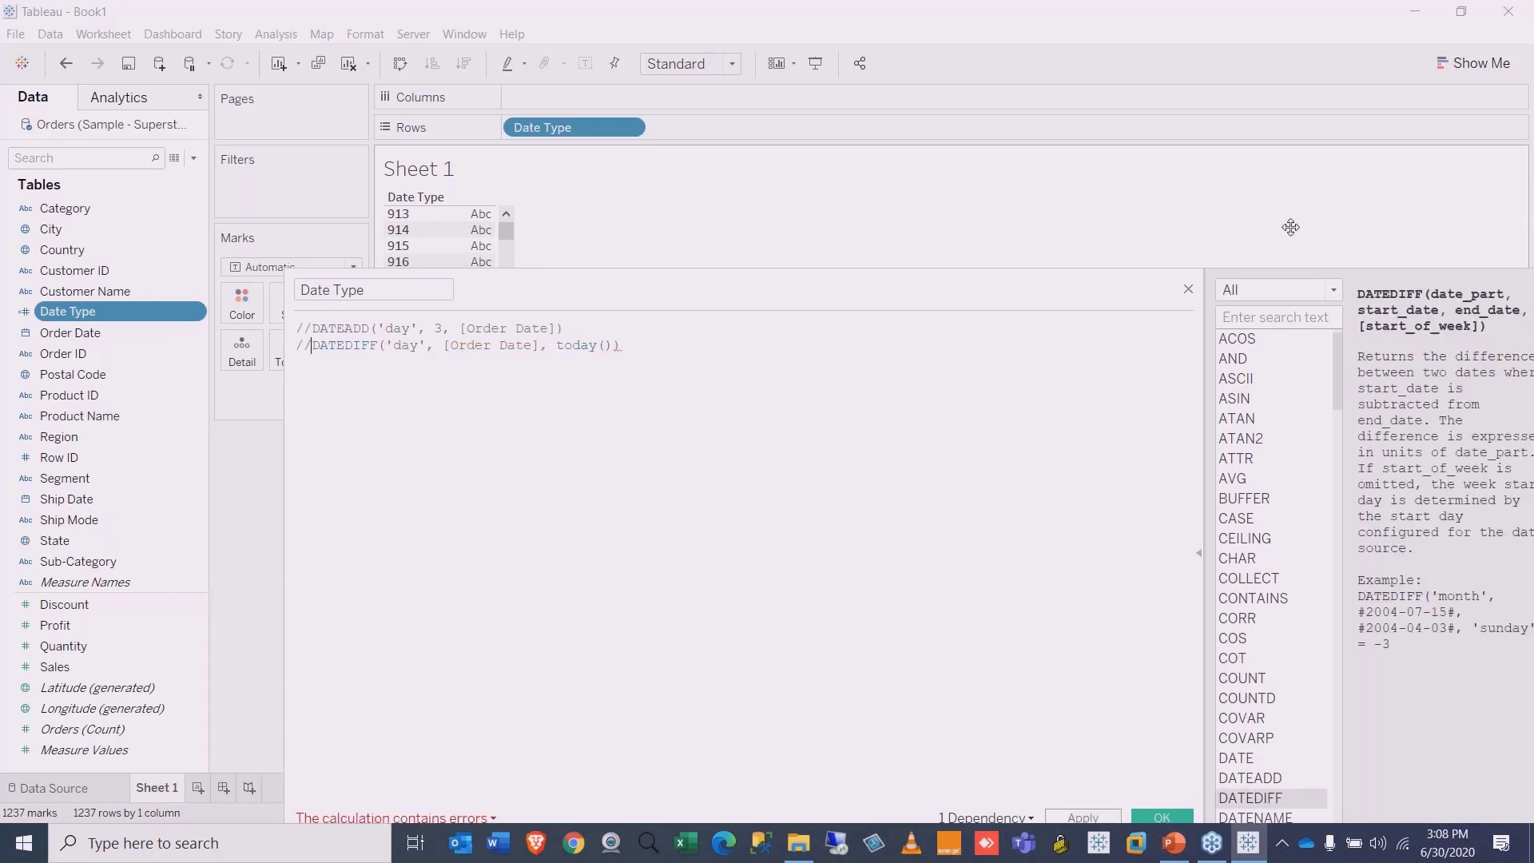
Step: Limit the function list to Date functions and read the description of DATENAME
{"action": "left_click", "coordinate": [1329, 290]}
{"action": "left_click", "coordinate": [1246, 366]}
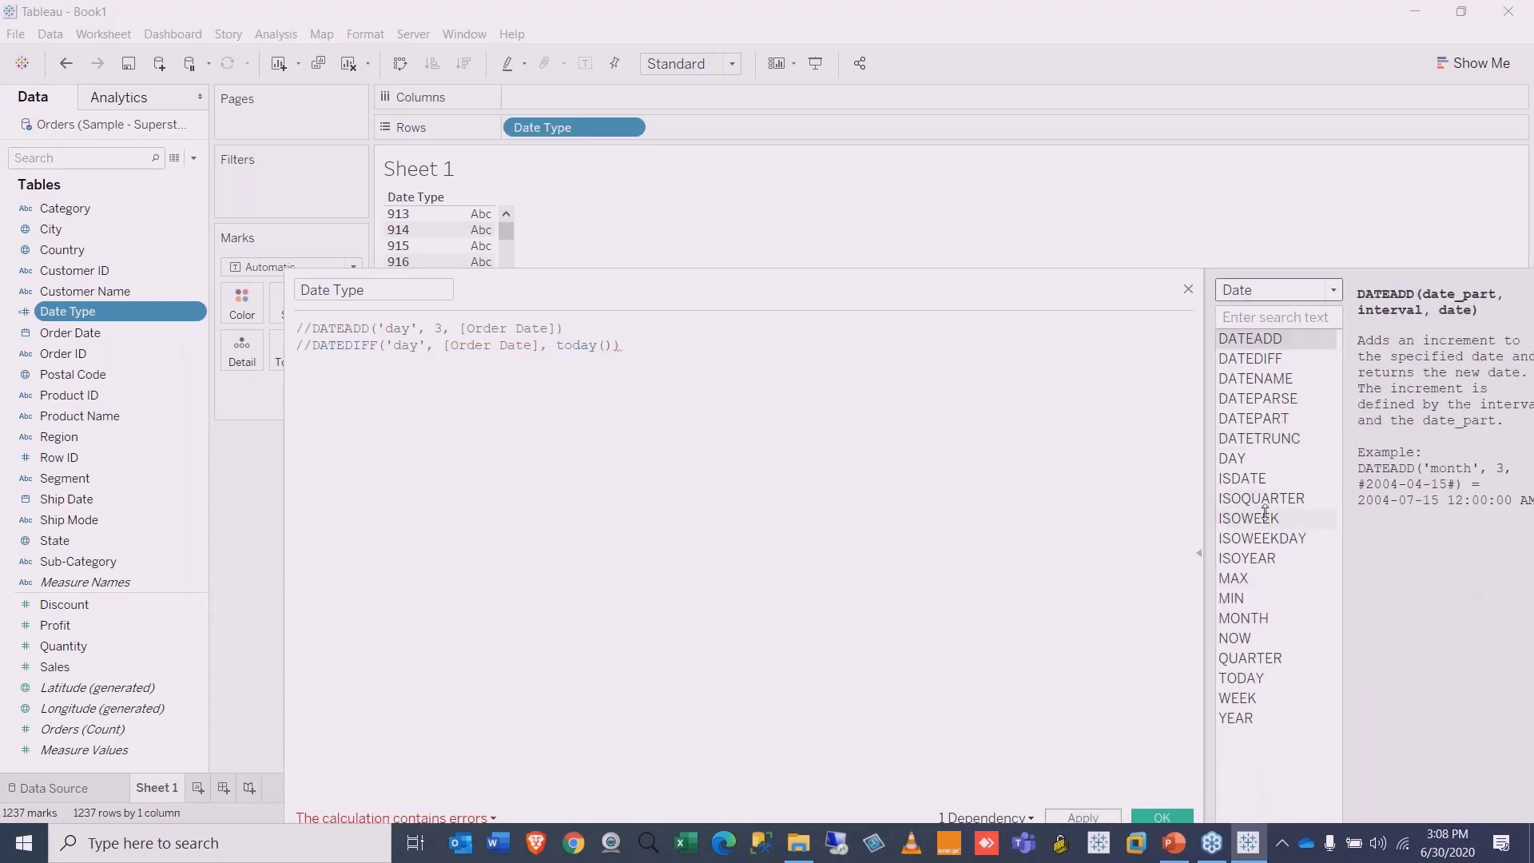
{"action": "left_click", "coordinate": [1243, 379]}
Step: Add a DATENAME function on a new line below the commented-out formulas
{"action": "left_click", "coordinate": [695, 357]}
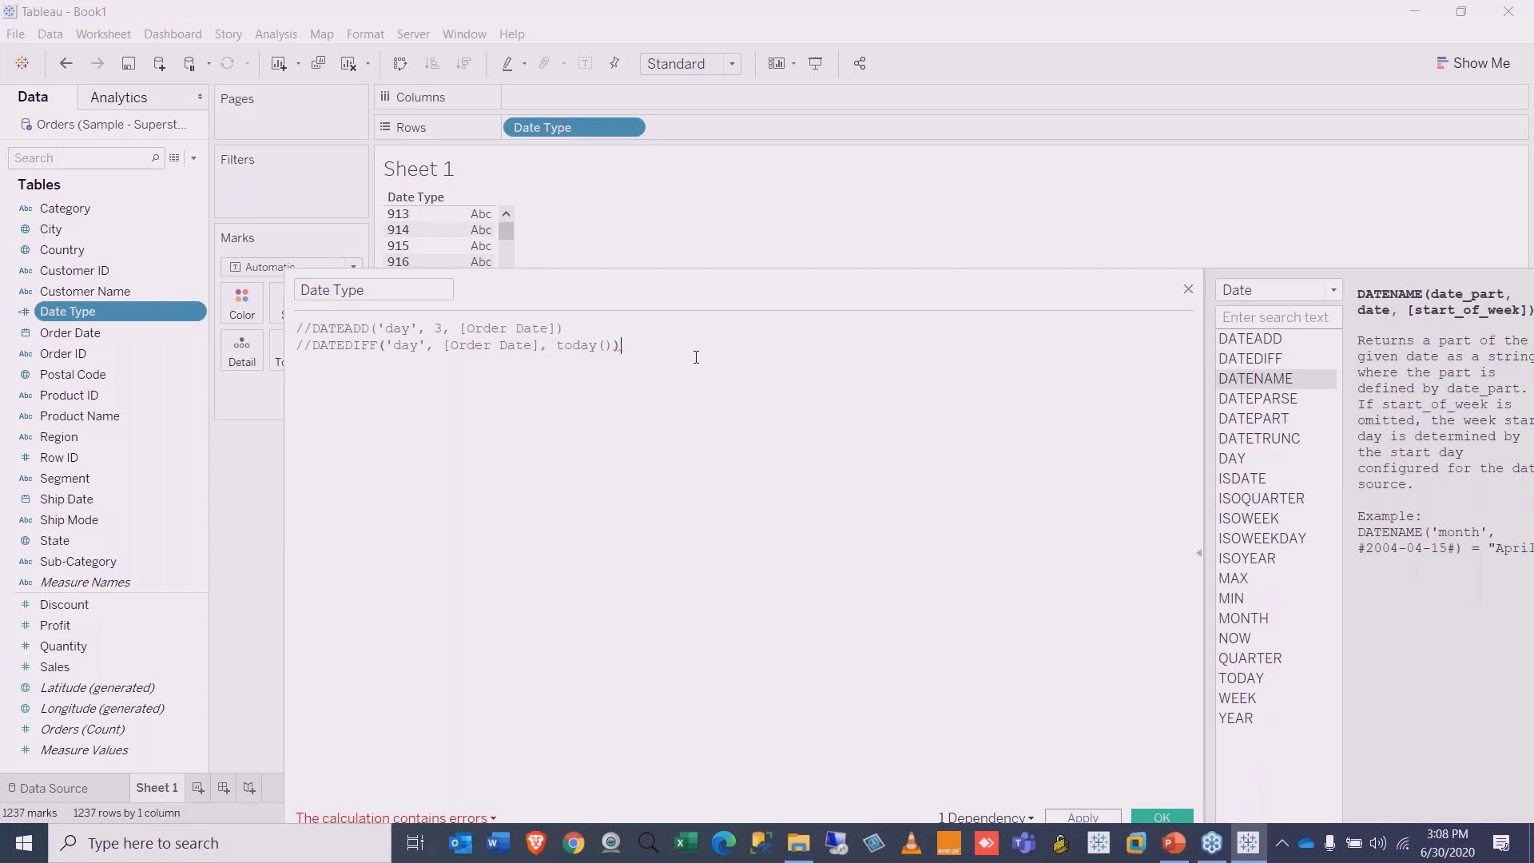
{"action": "key", "text": "Return"}
{"action": "type", "text": "DATE"}
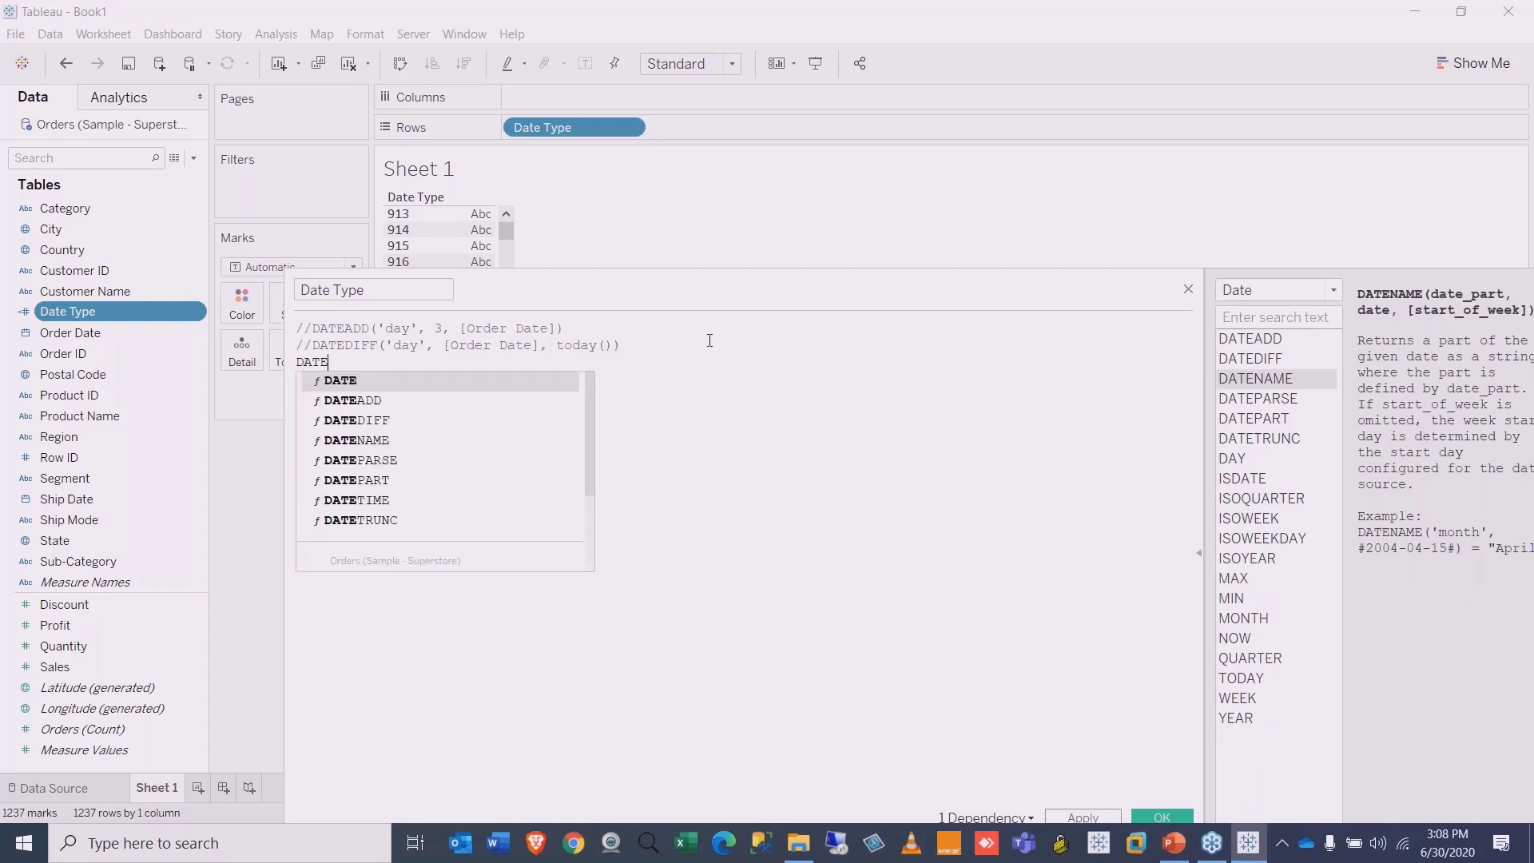
{"action": "type", "text": "NAME"}
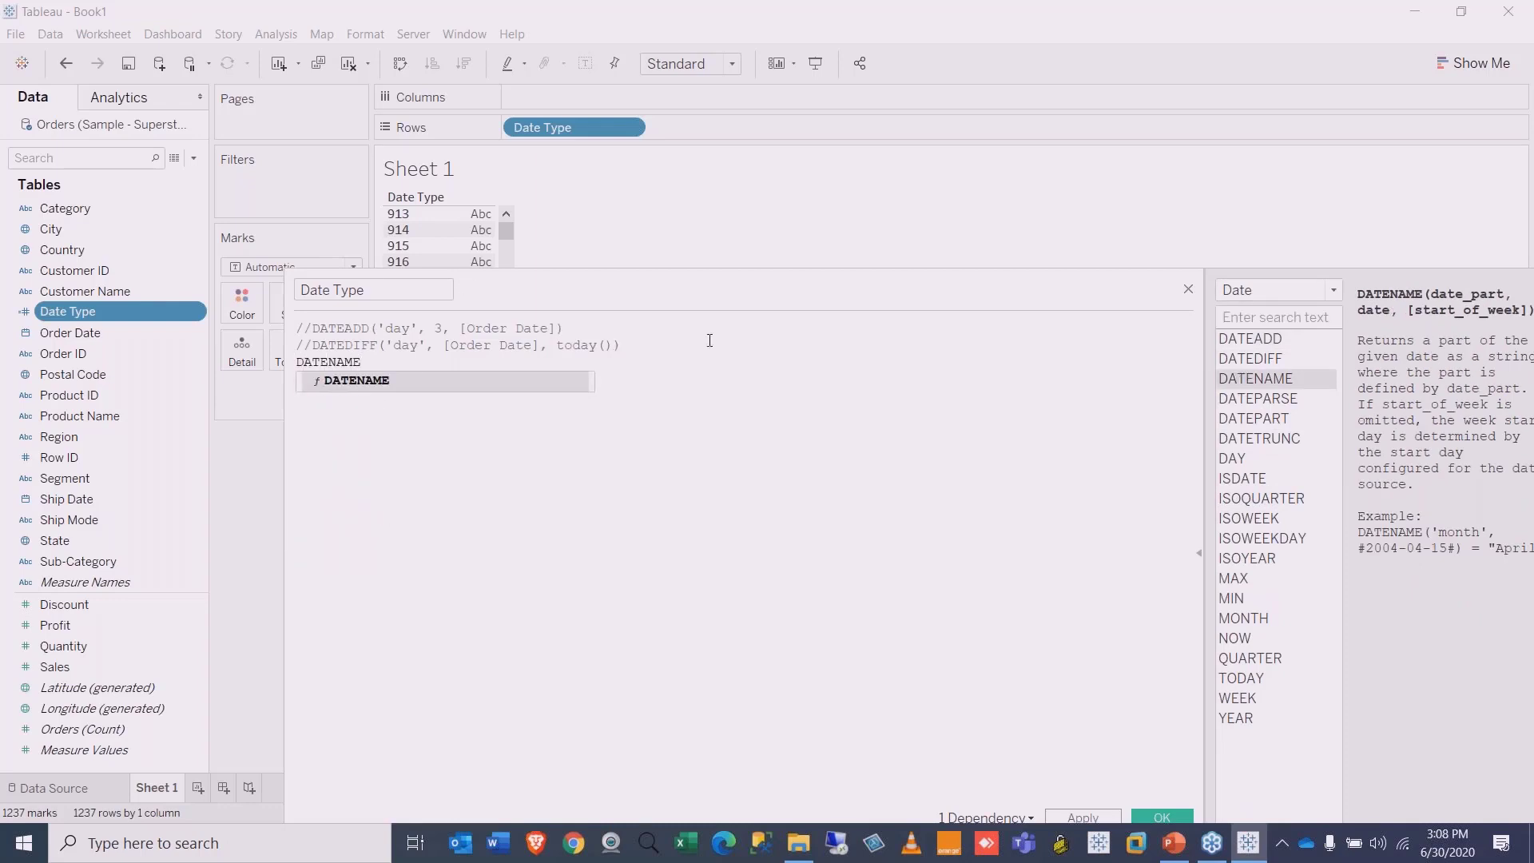
{"action": "key", "text": "Return"}
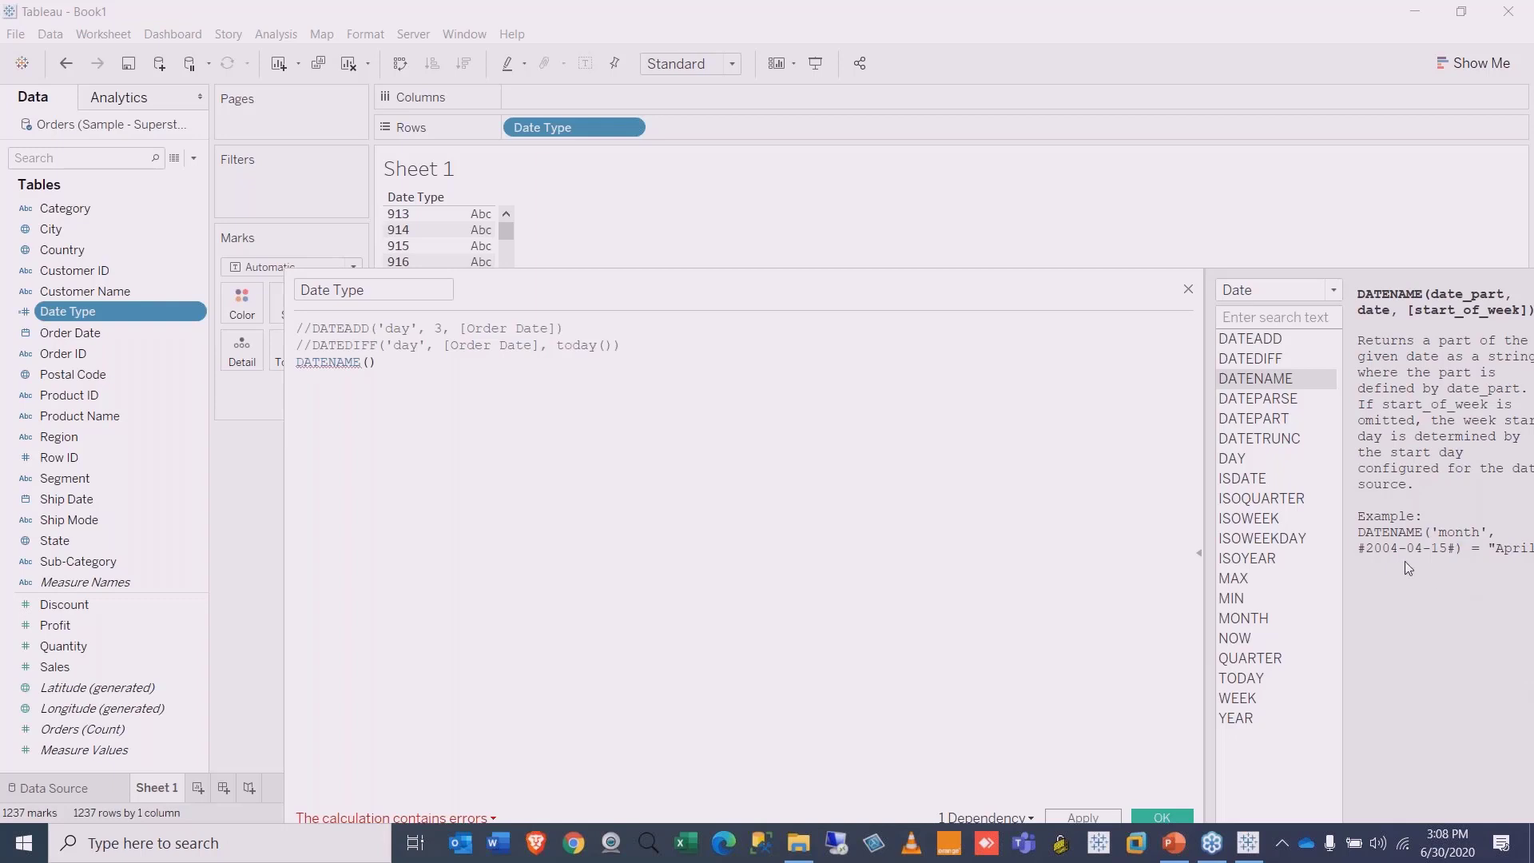
Step: Give DATENAME the date part 'day' and an empty ## date literal as its date argument
{"action": "left_click", "coordinate": [380, 391]}
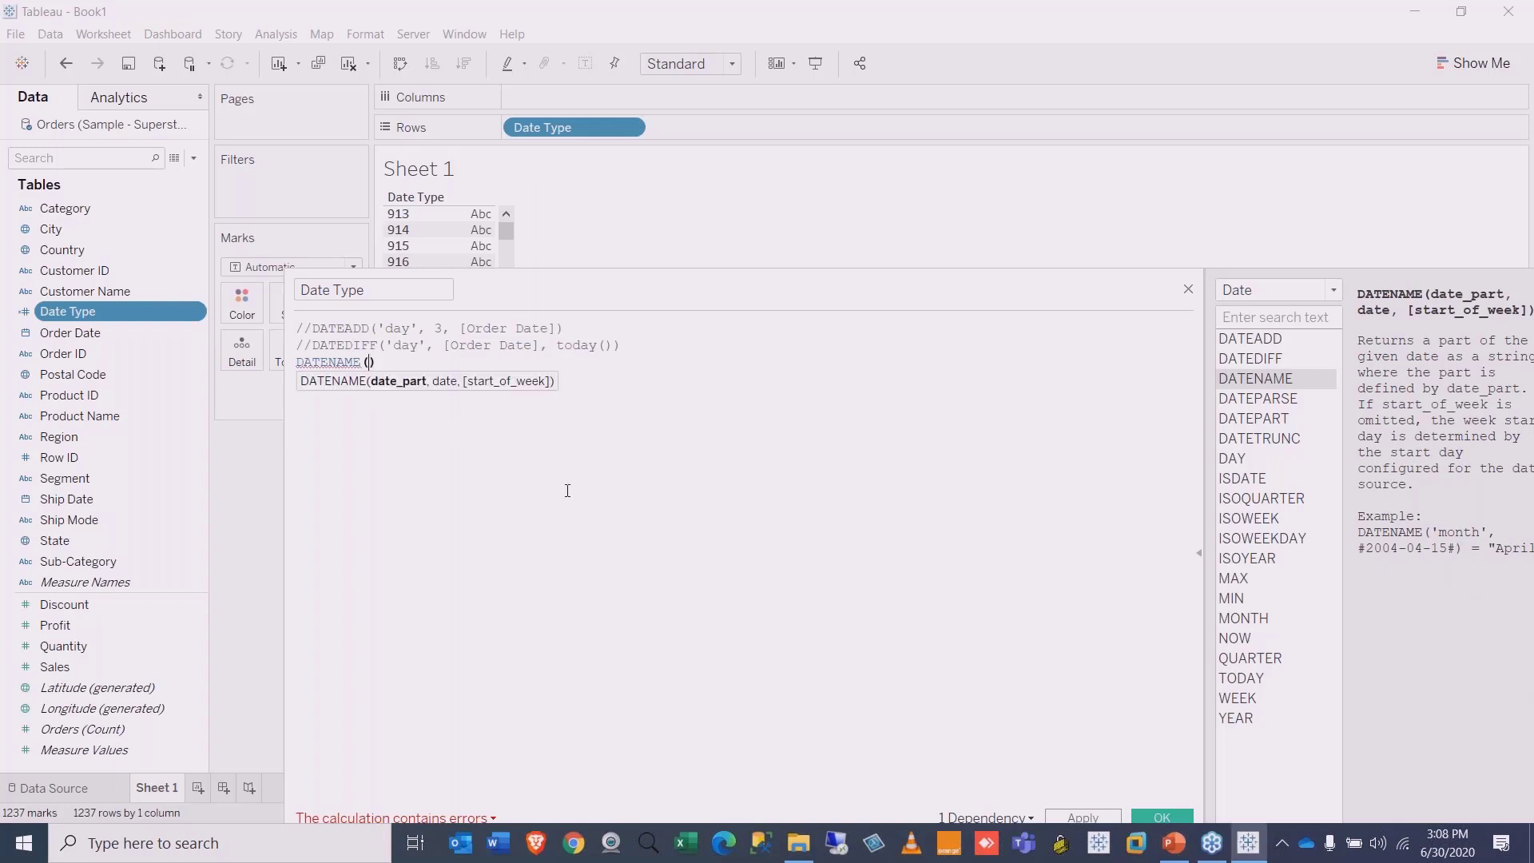
{"action": "type", "text": "'day',"}
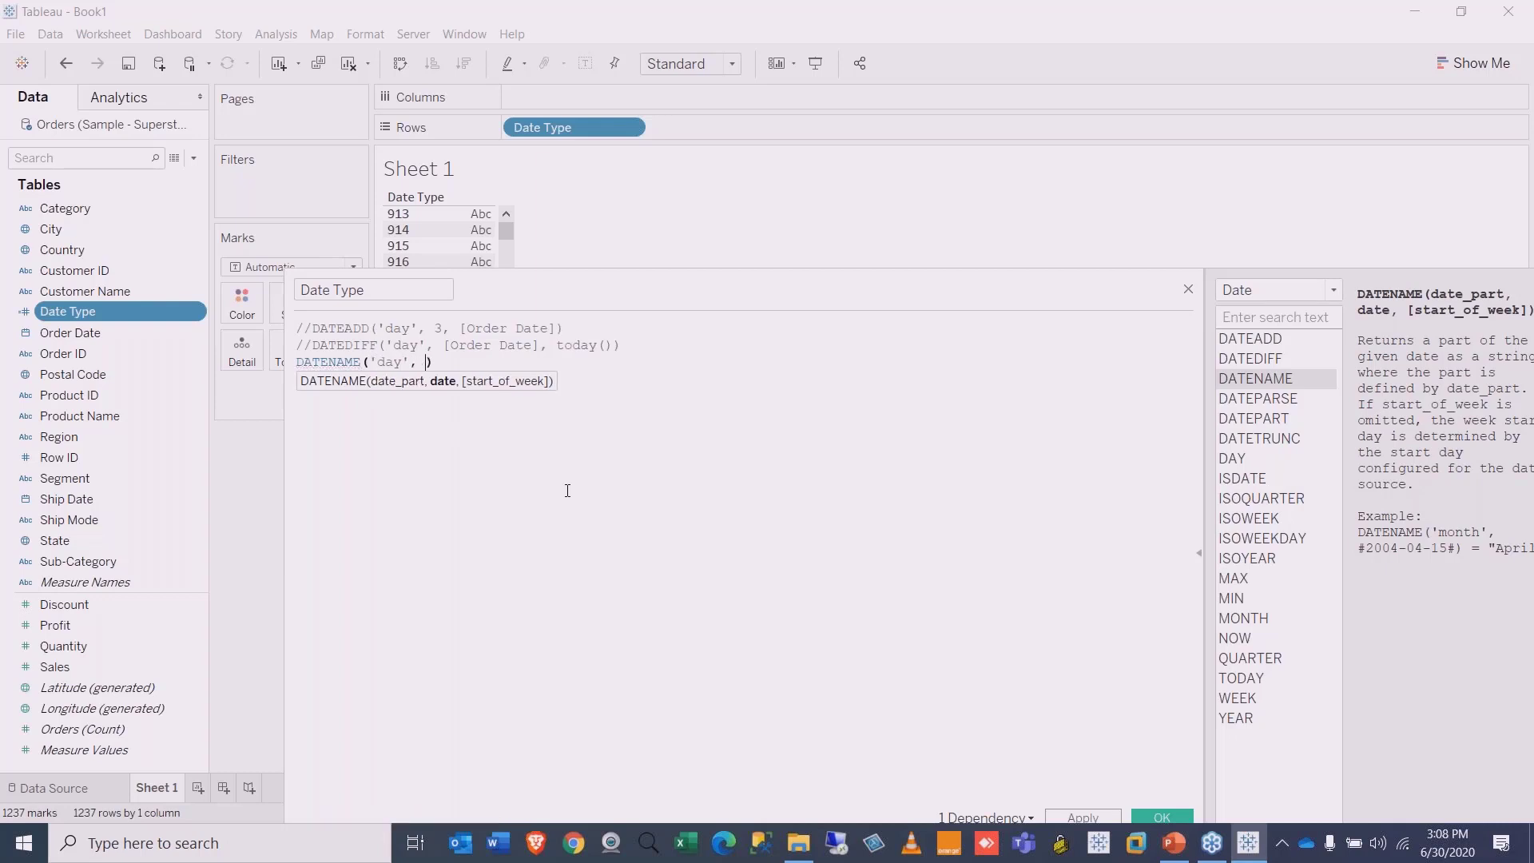
{"action": "left_click_drag", "start_coordinate": [544, 344], "coordinate": [444, 345]}
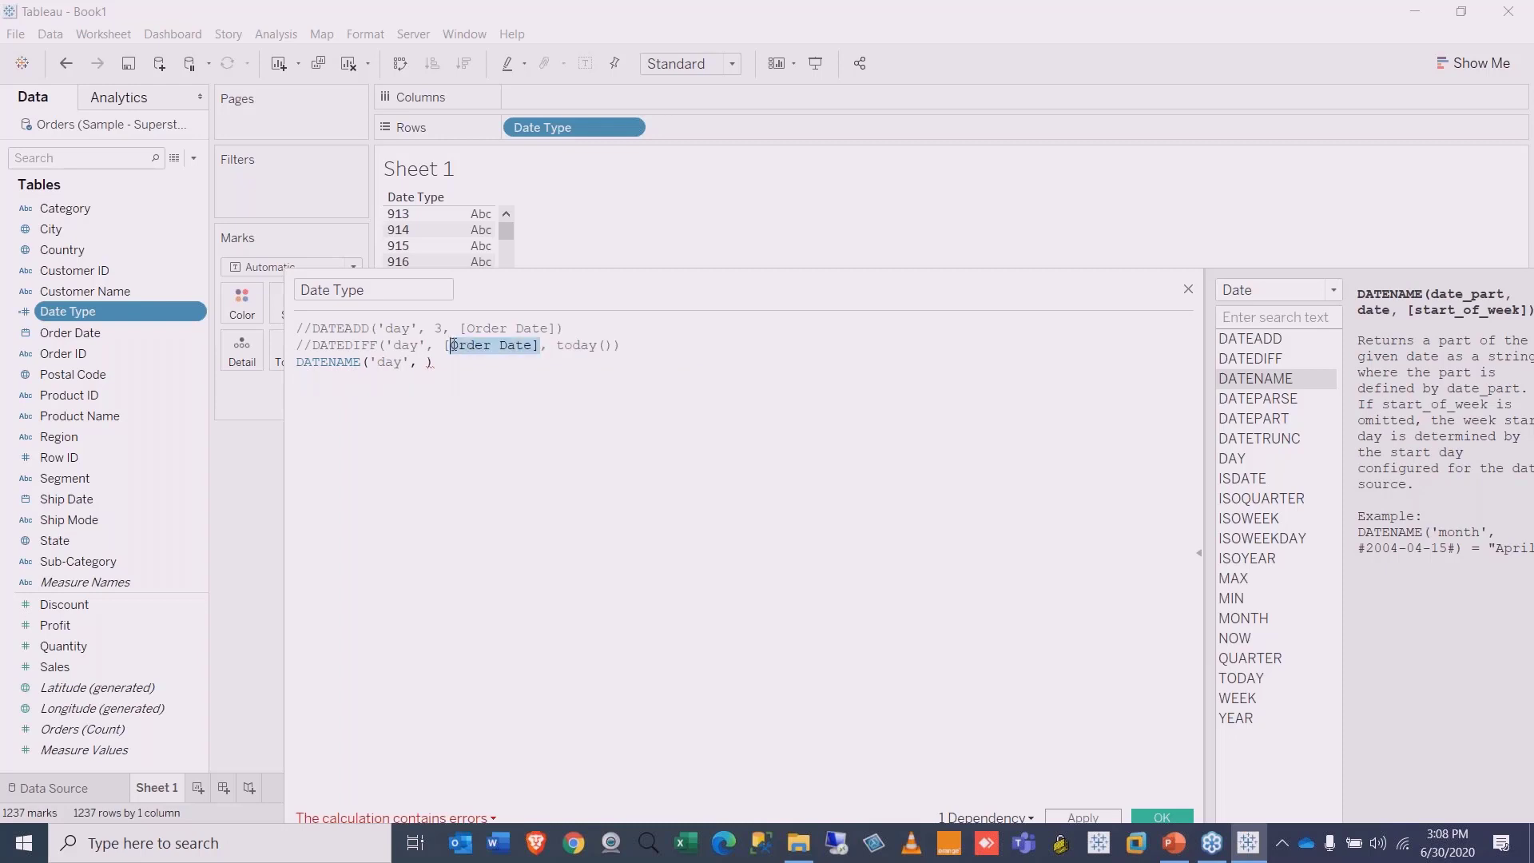
{"action": "left_click", "coordinate": [445, 358]}
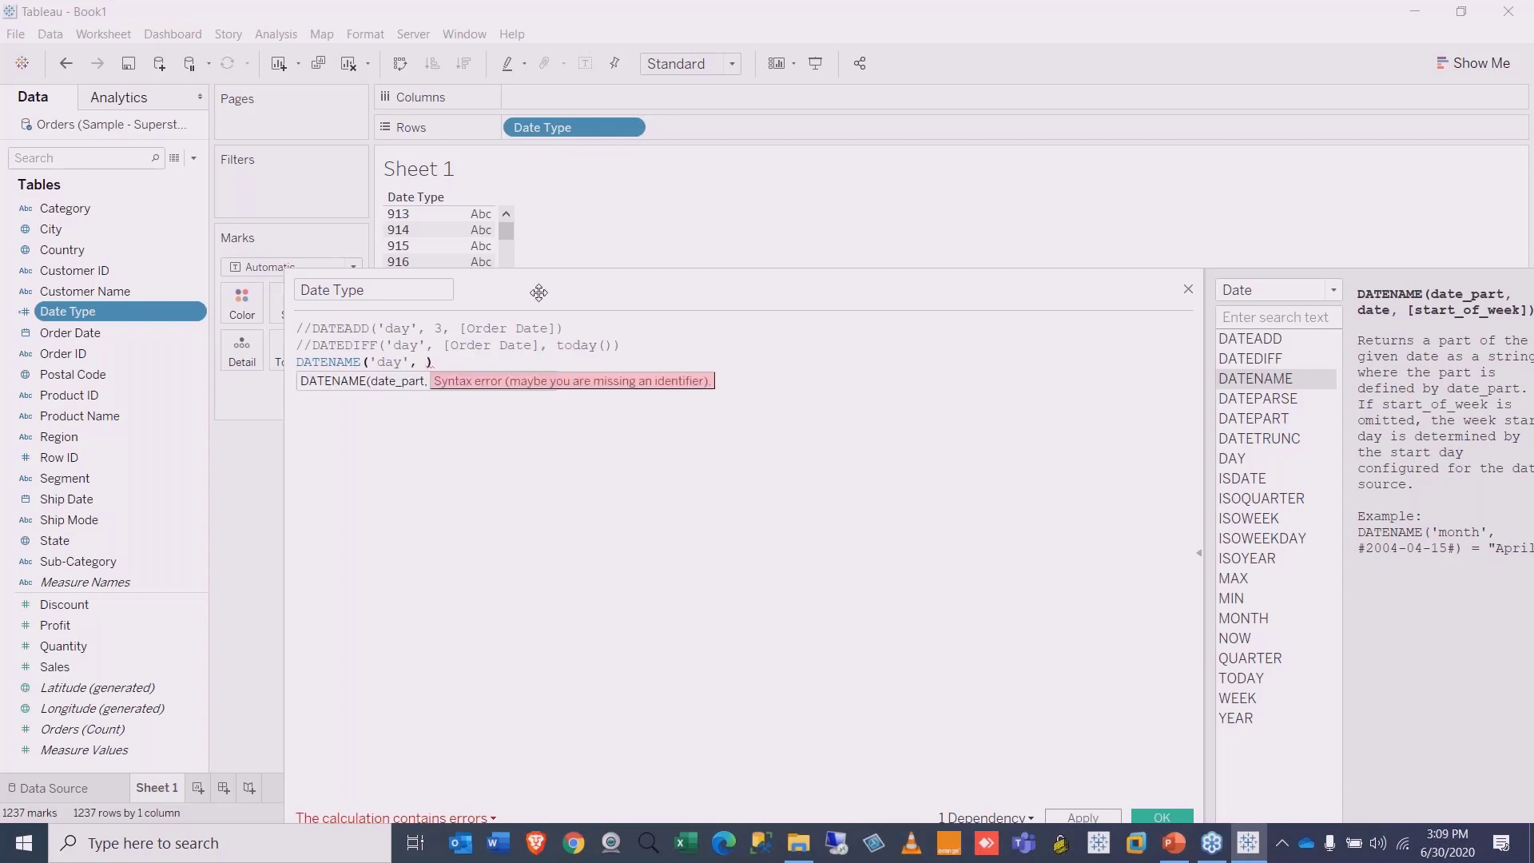
{"action": "type", "text": "##"}
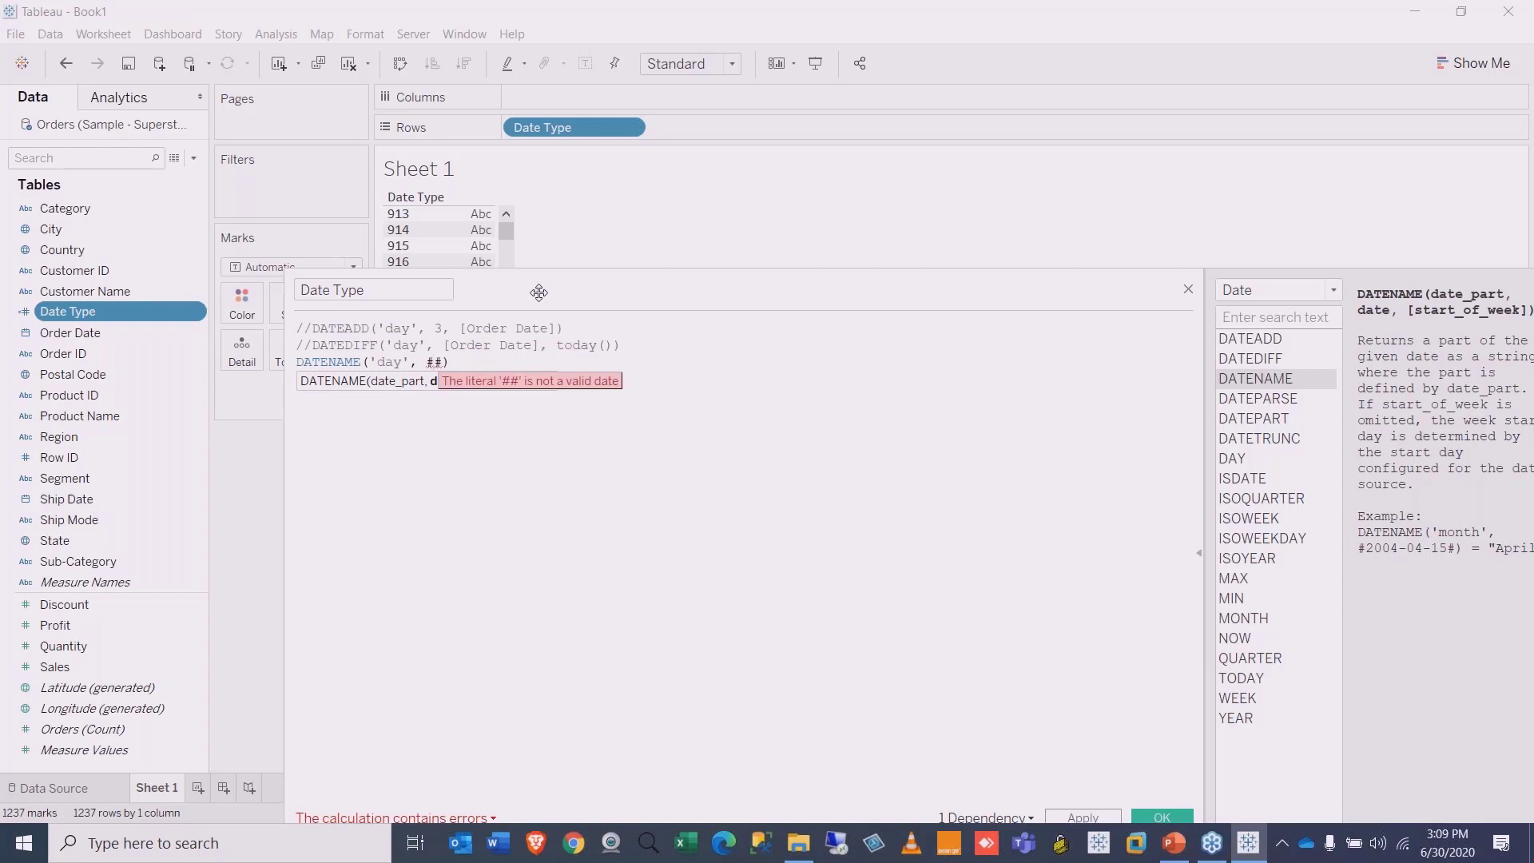
{"action": "type", "text": "2020"}
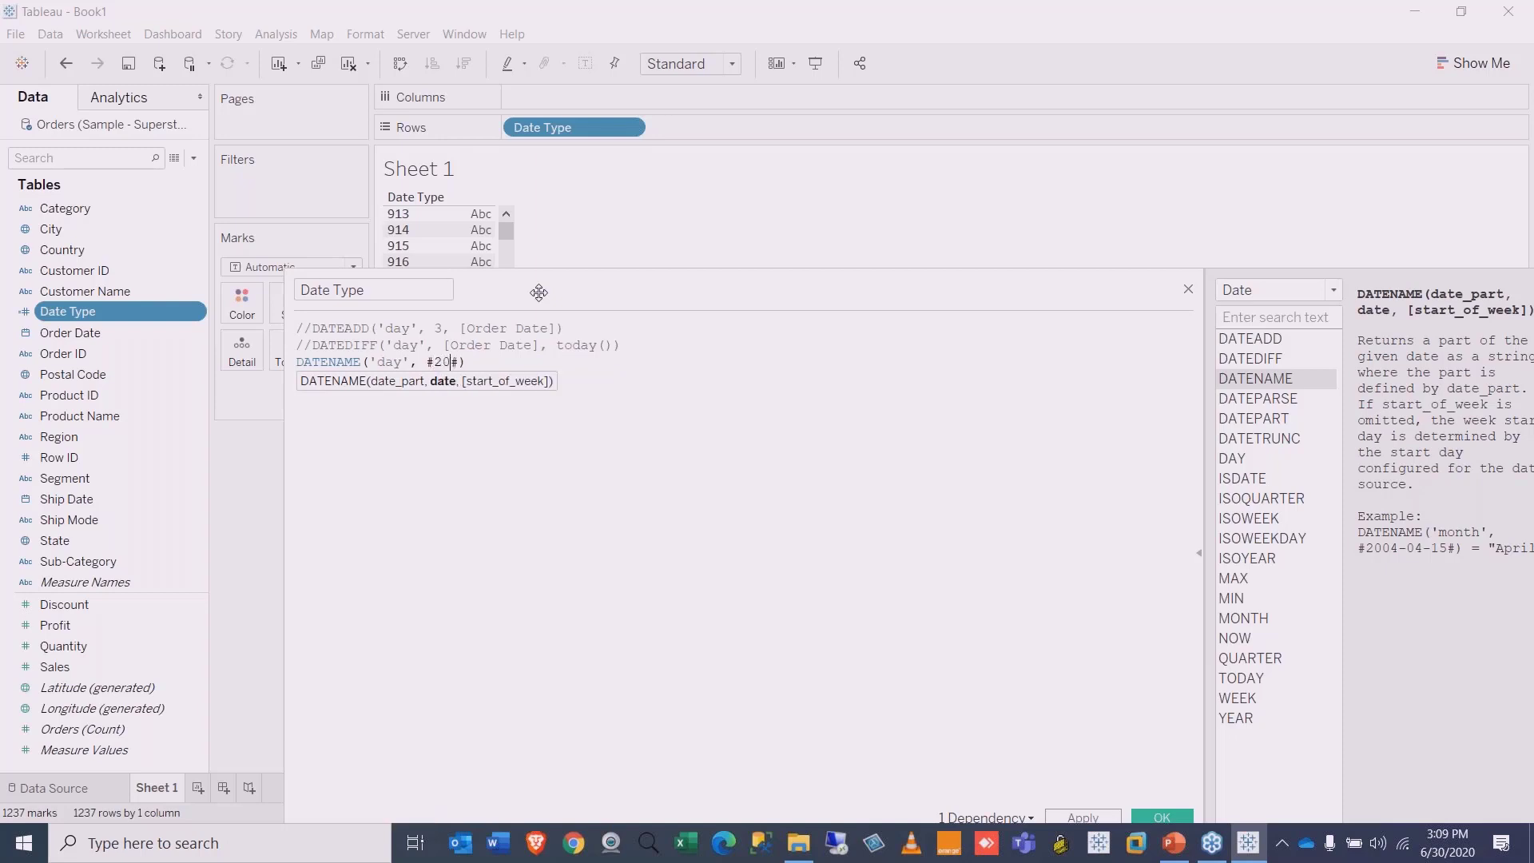
{"action": "key", "text": "BackSpace"}
{"action": "key", "text": "BackSpace"}
{"action": "key", "text": "BackSpace"}
{"action": "key", "text": "BackSpace"}
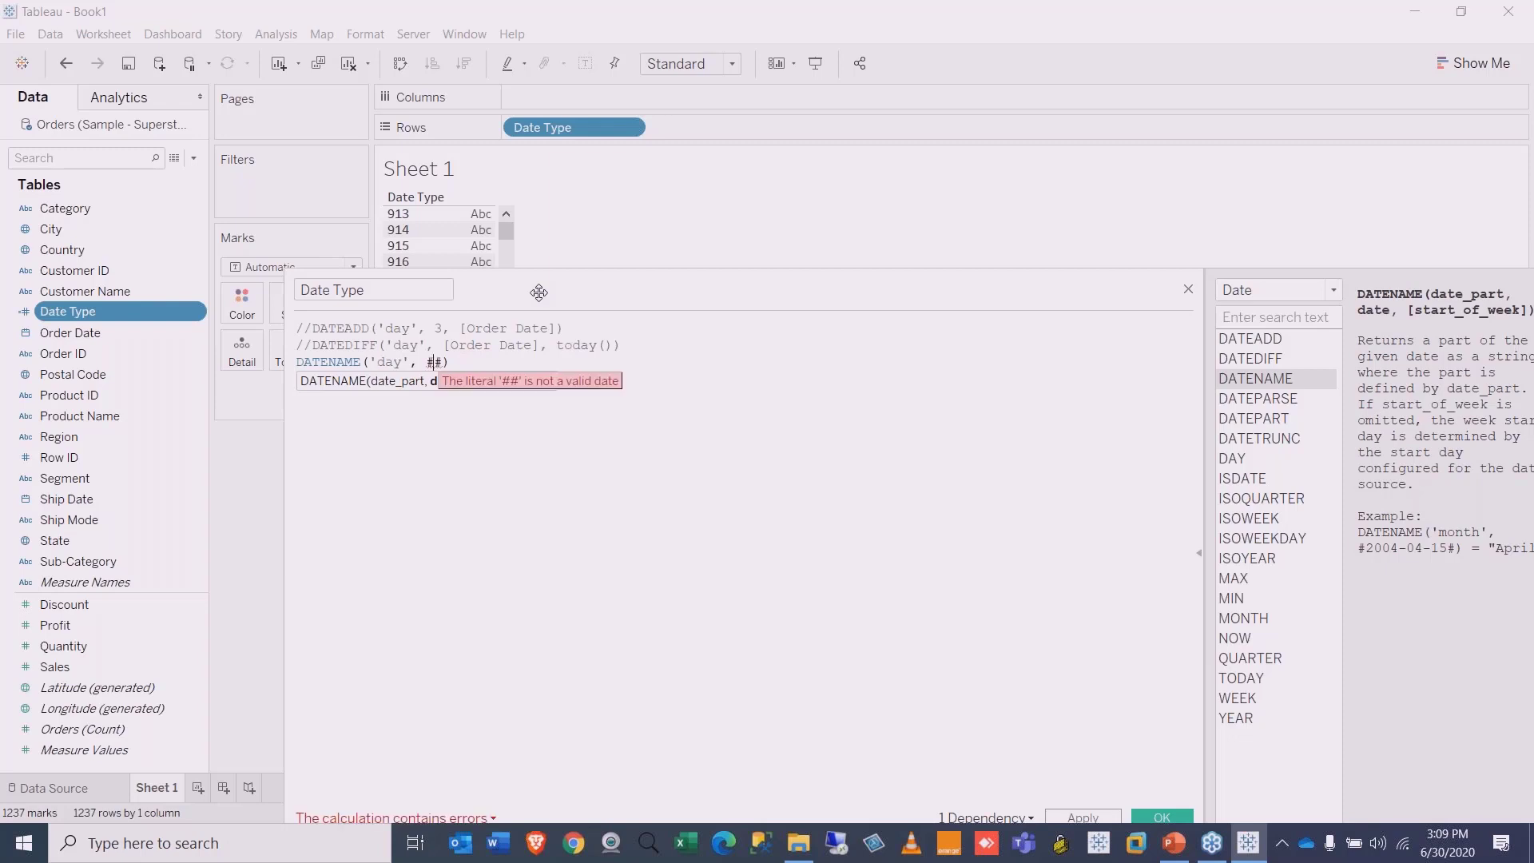
Step: Fill the DATENAME date literal with 30-06-2020 and apply the calculation to the sheet
{"action": "type", "text": "30-"}
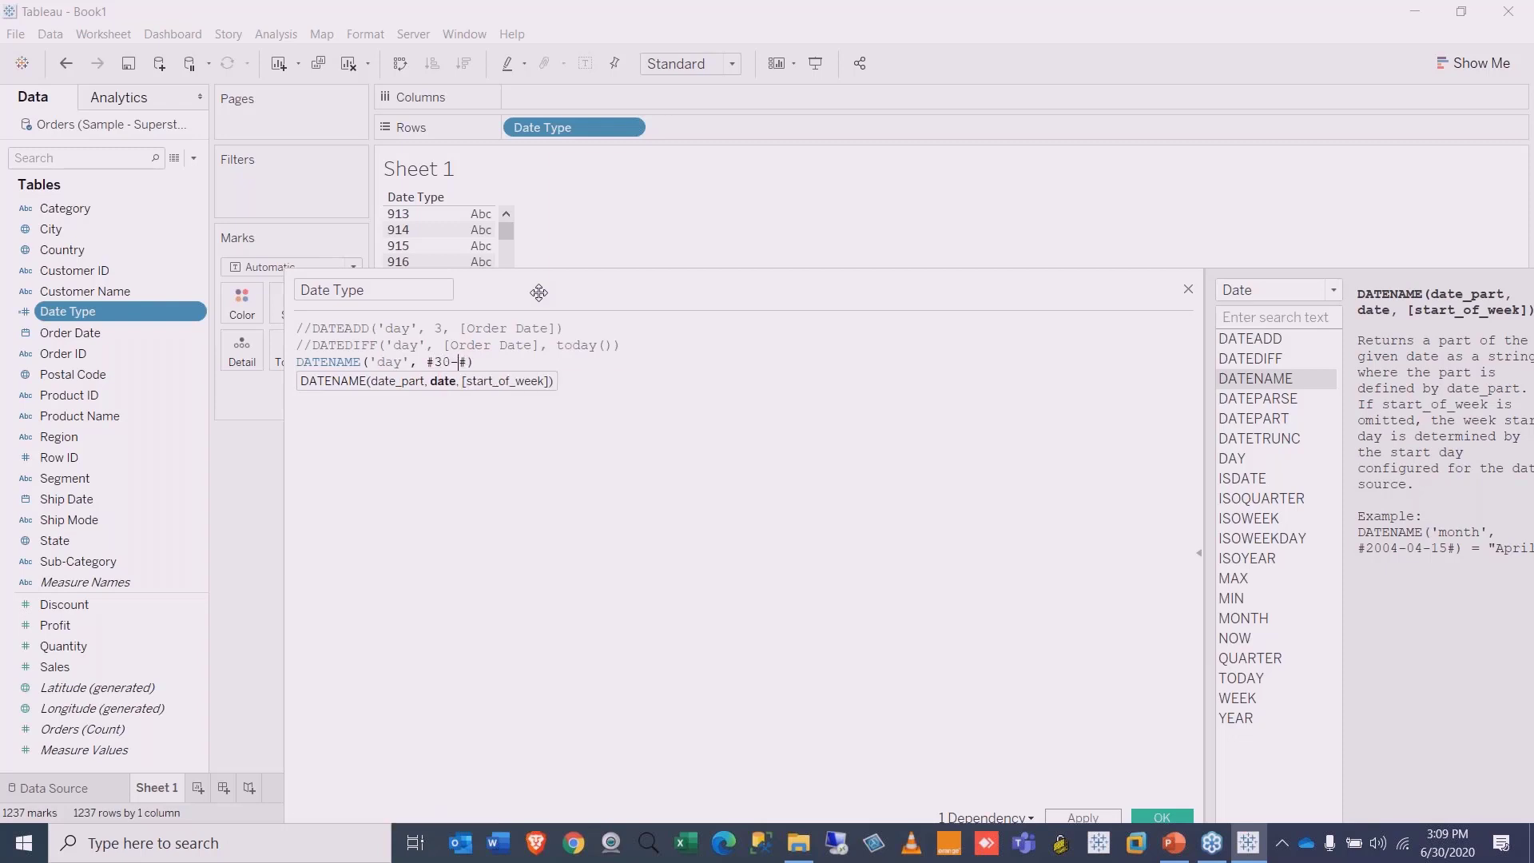
{"action": "type", "text": "06-2020"}
{"action": "left_click", "coordinate": [618, 443]}
{"action": "left_click_drag", "start_coordinate": [945, 288], "coordinate": [927, 188]}
{"action": "left_click_drag", "start_coordinate": [848, 224], "coordinate": [849, 280]}
{"action": "left_click", "coordinate": [1075, 775]}
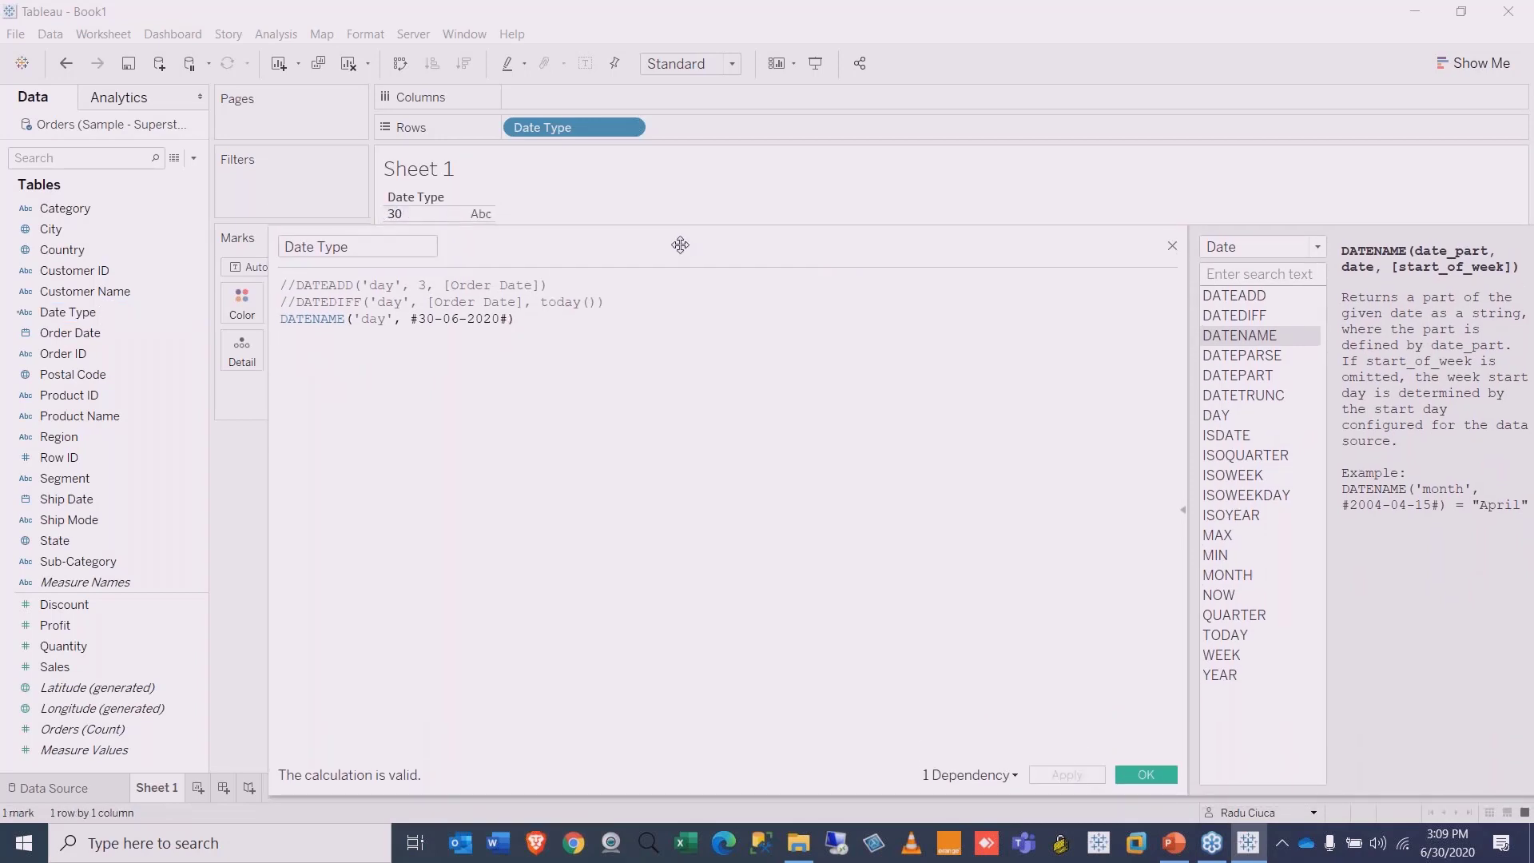
{"action": "left_click_drag", "start_coordinate": [678, 247], "coordinate": [678, 257]}
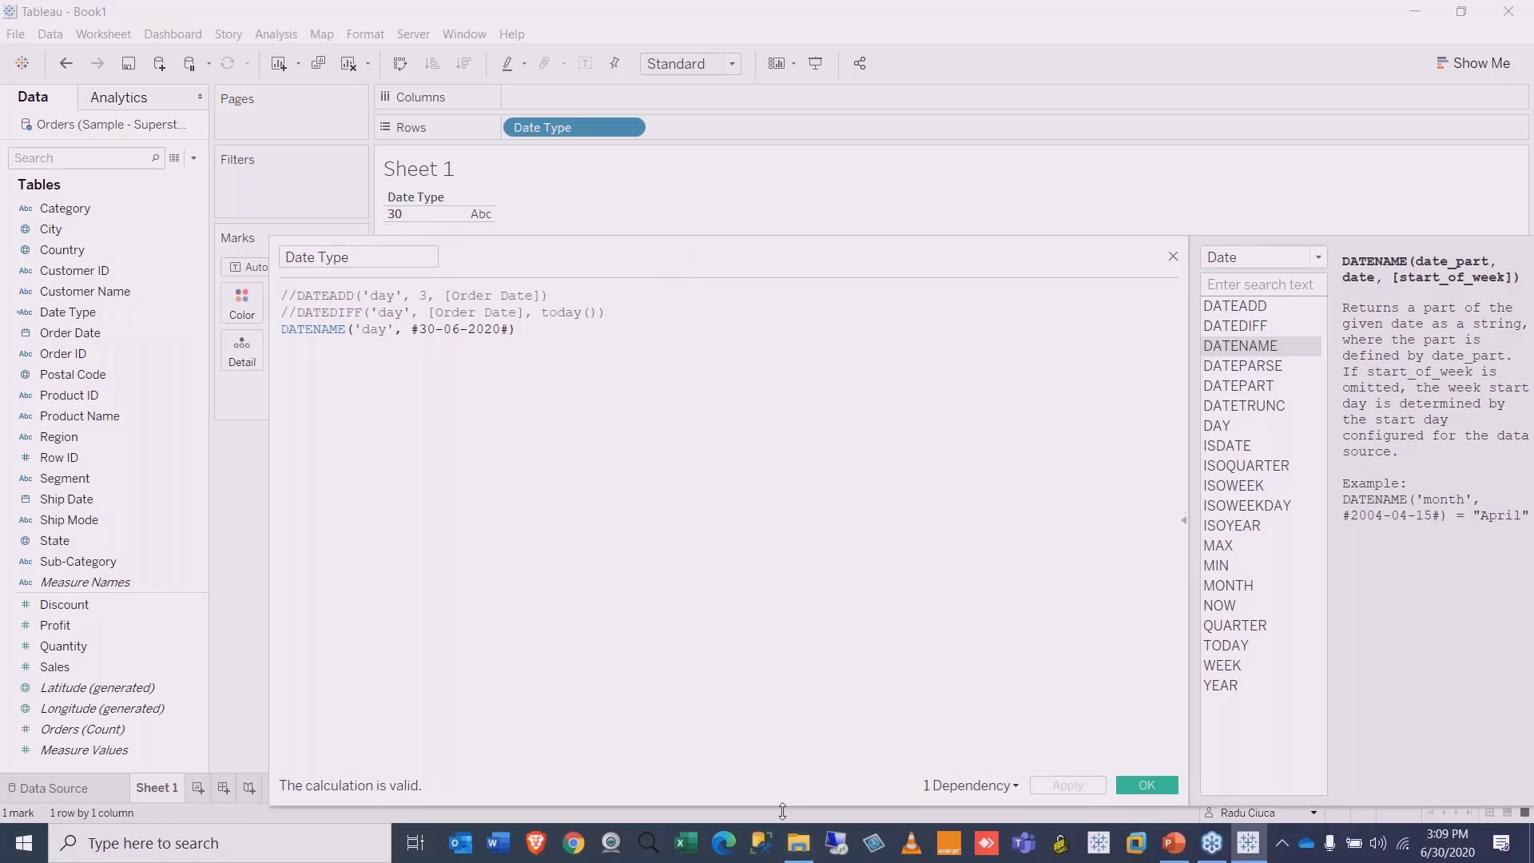
Step: Shorten the calculation editor and move it below the sheet result, and apply DATENAME with the date part 'month'
{"action": "left_click_drag", "start_coordinate": [797, 249], "coordinate": [791, 227]}
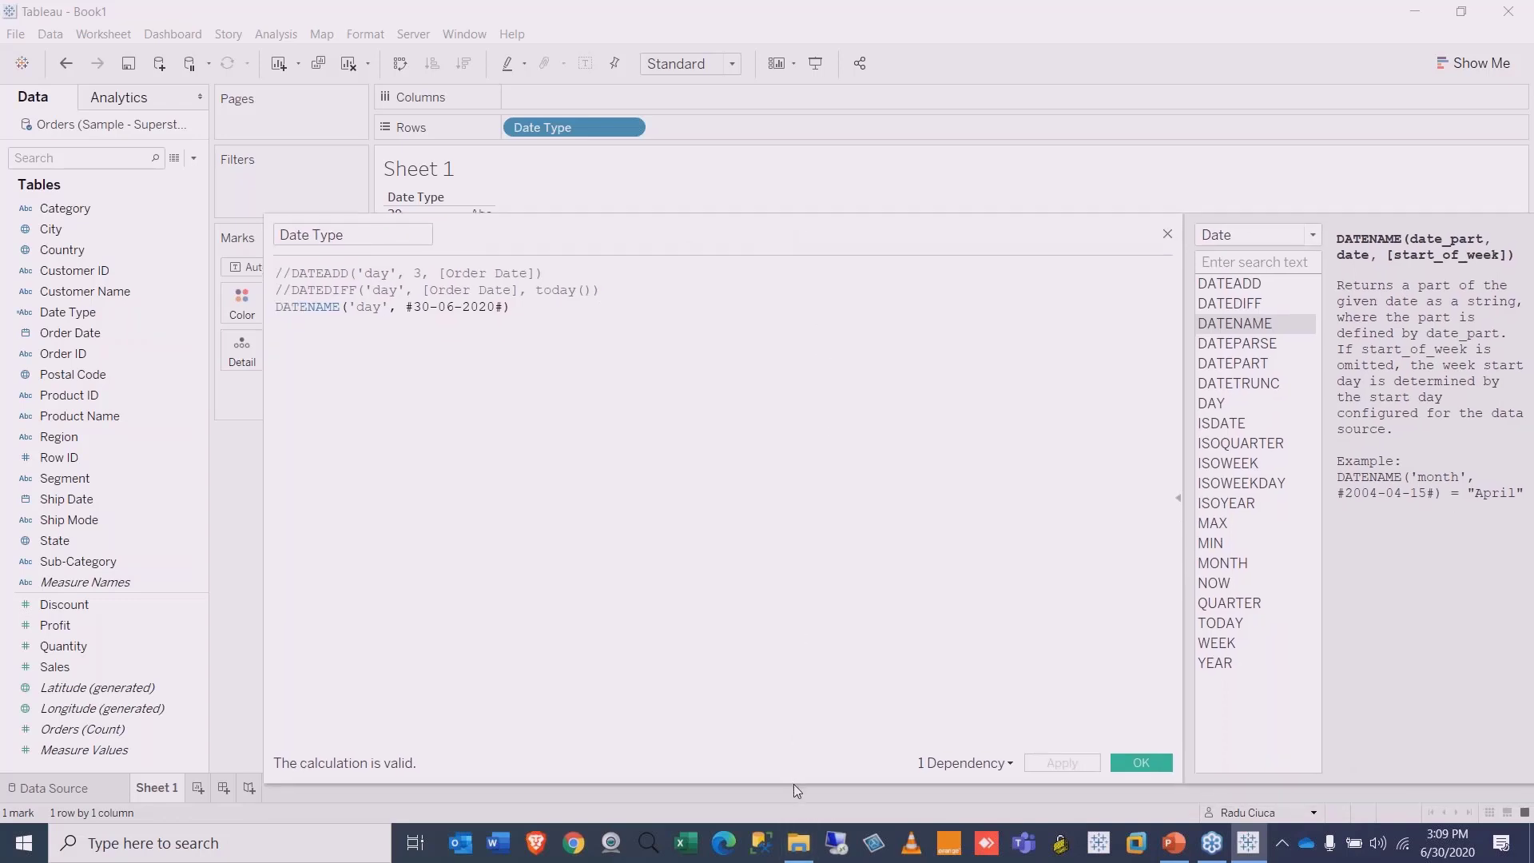
{"action": "left_click_drag", "start_coordinate": [793, 786], "coordinate": [759, 600]}
{"action": "left_click_drag", "start_coordinate": [736, 234], "coordinate": [729, 350]}
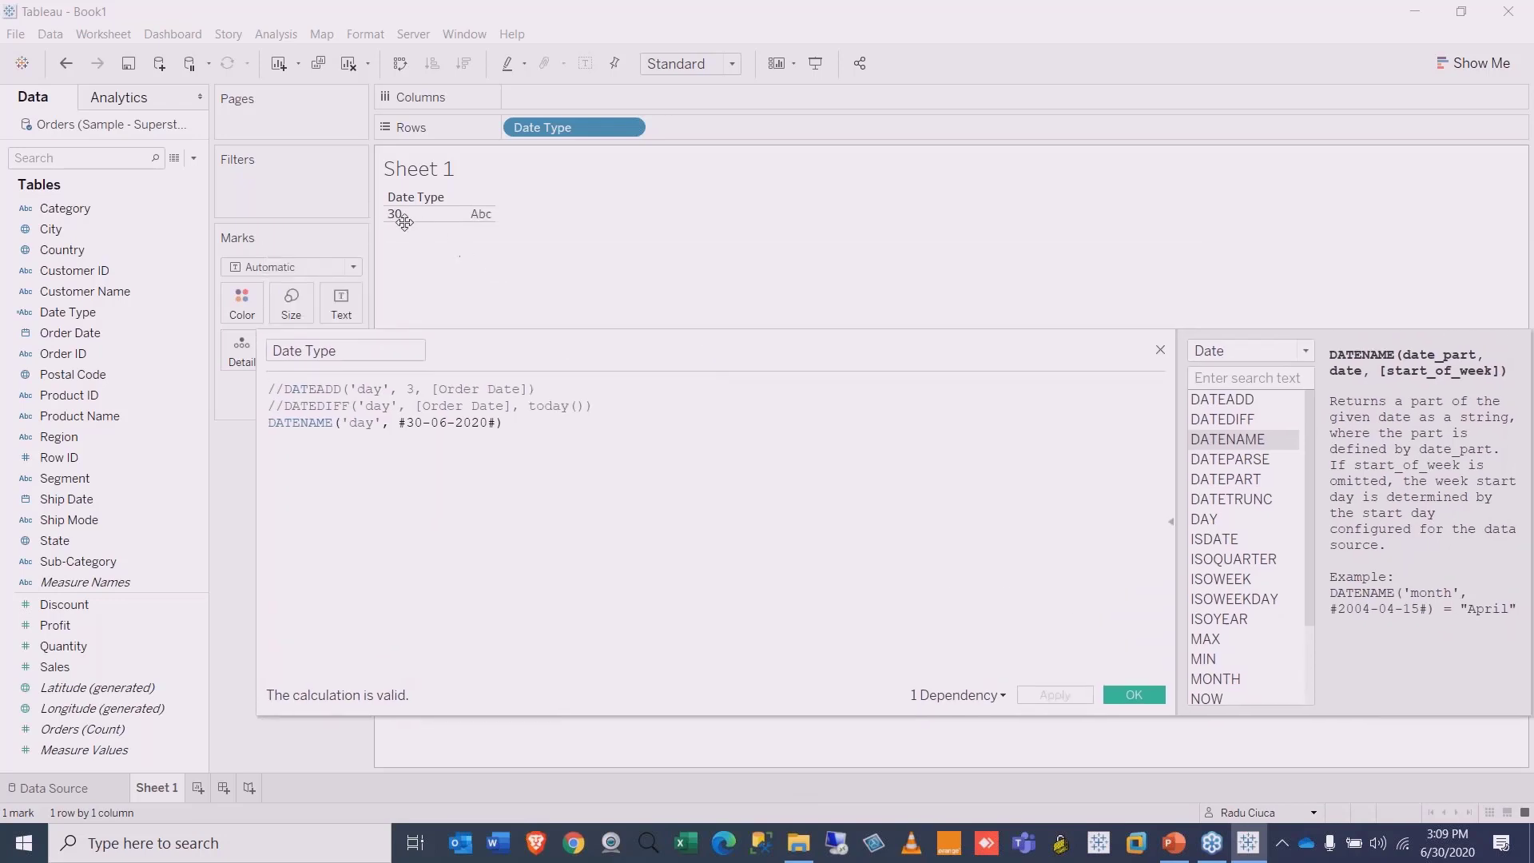
{"action": "double_click", "coordinate": [361, 423]}
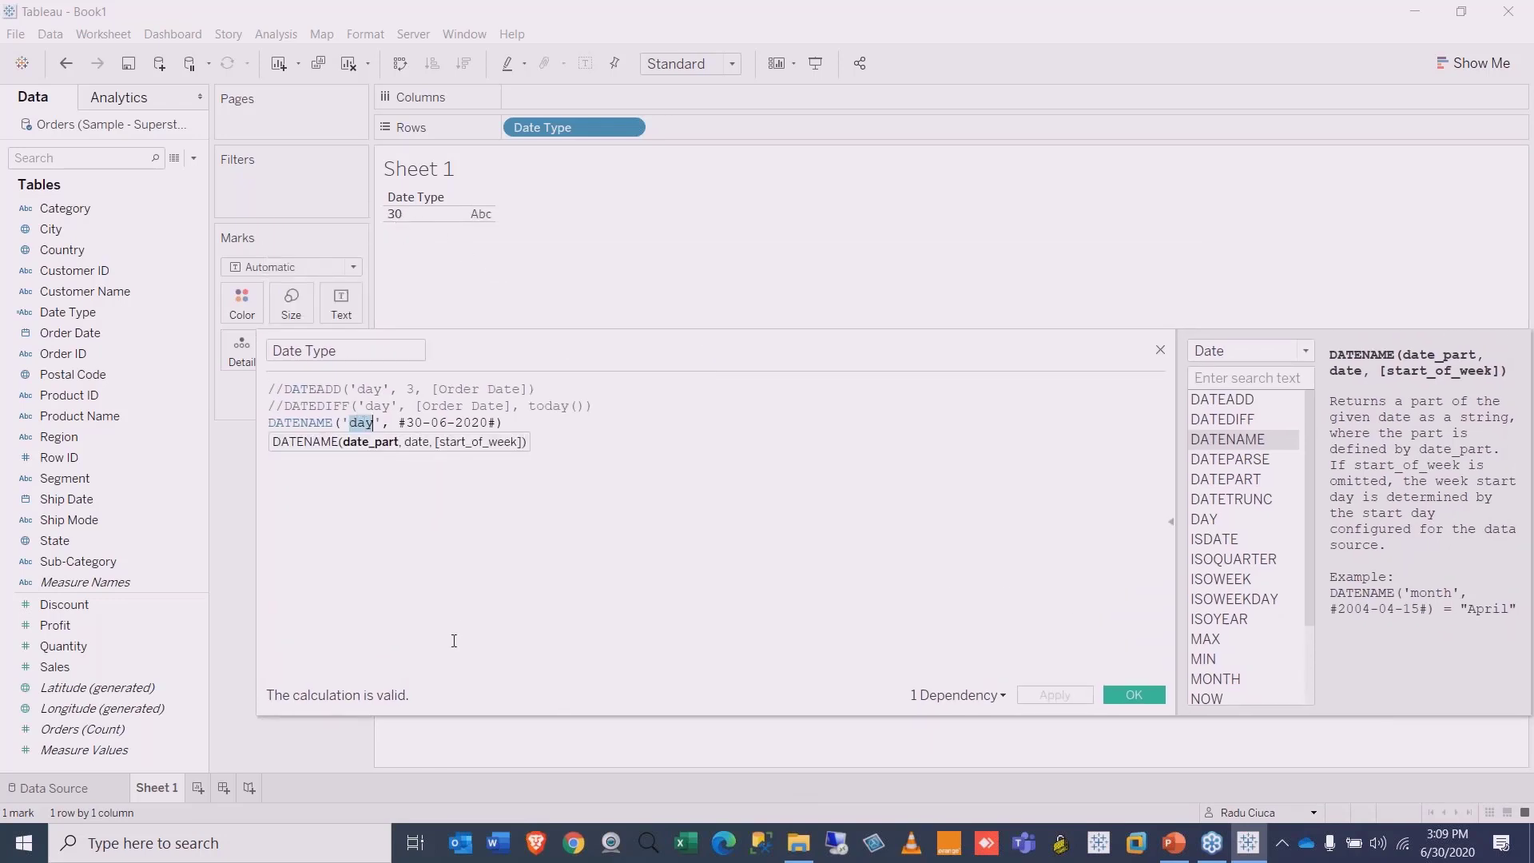
{"action": "type", "text": "month"}
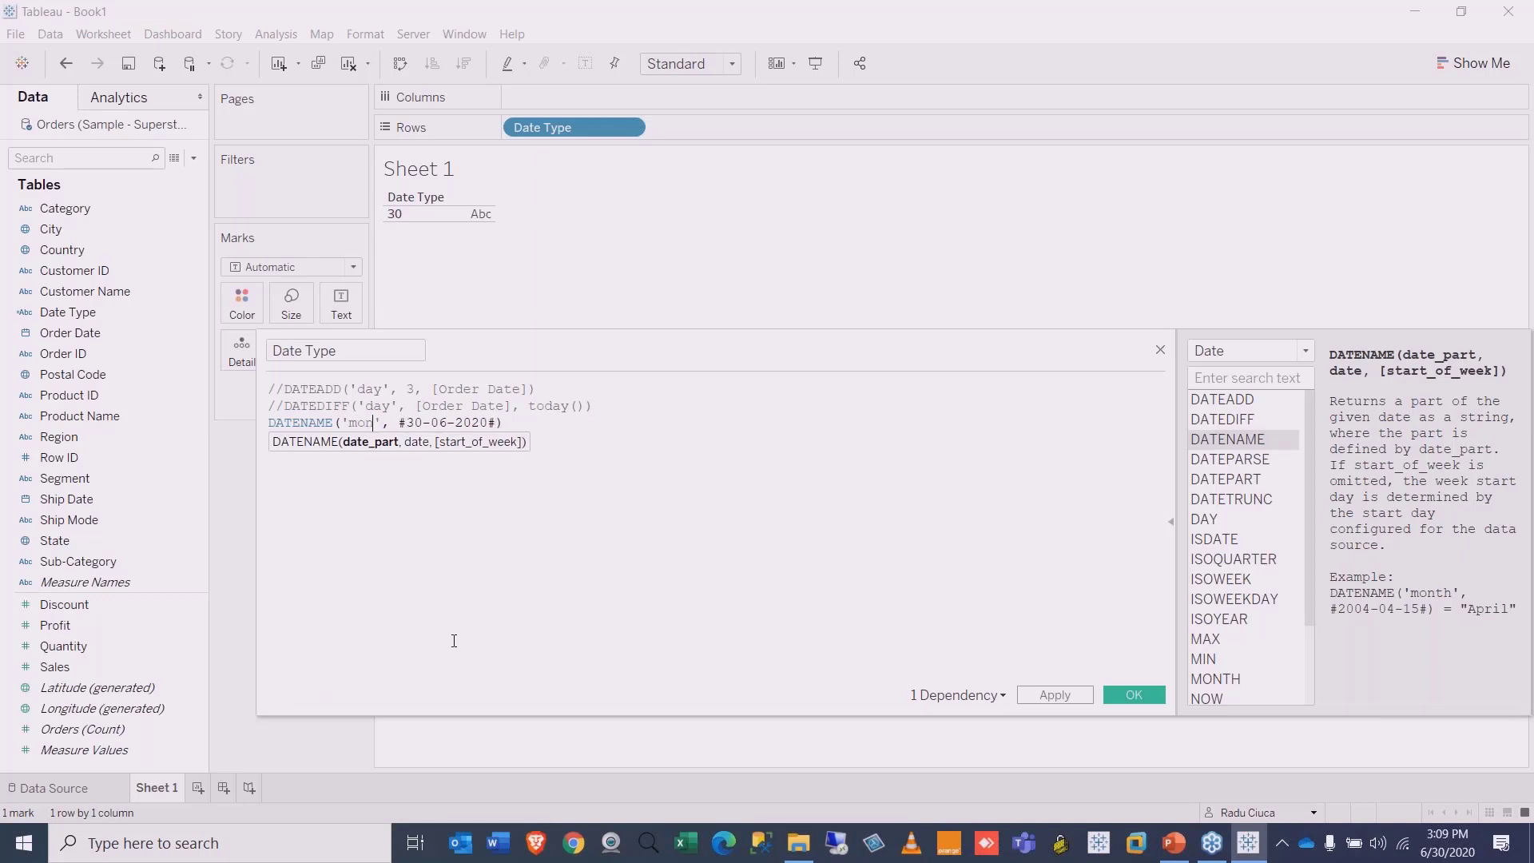
{"action": "left_click", "coordinate": [1052, 695]}
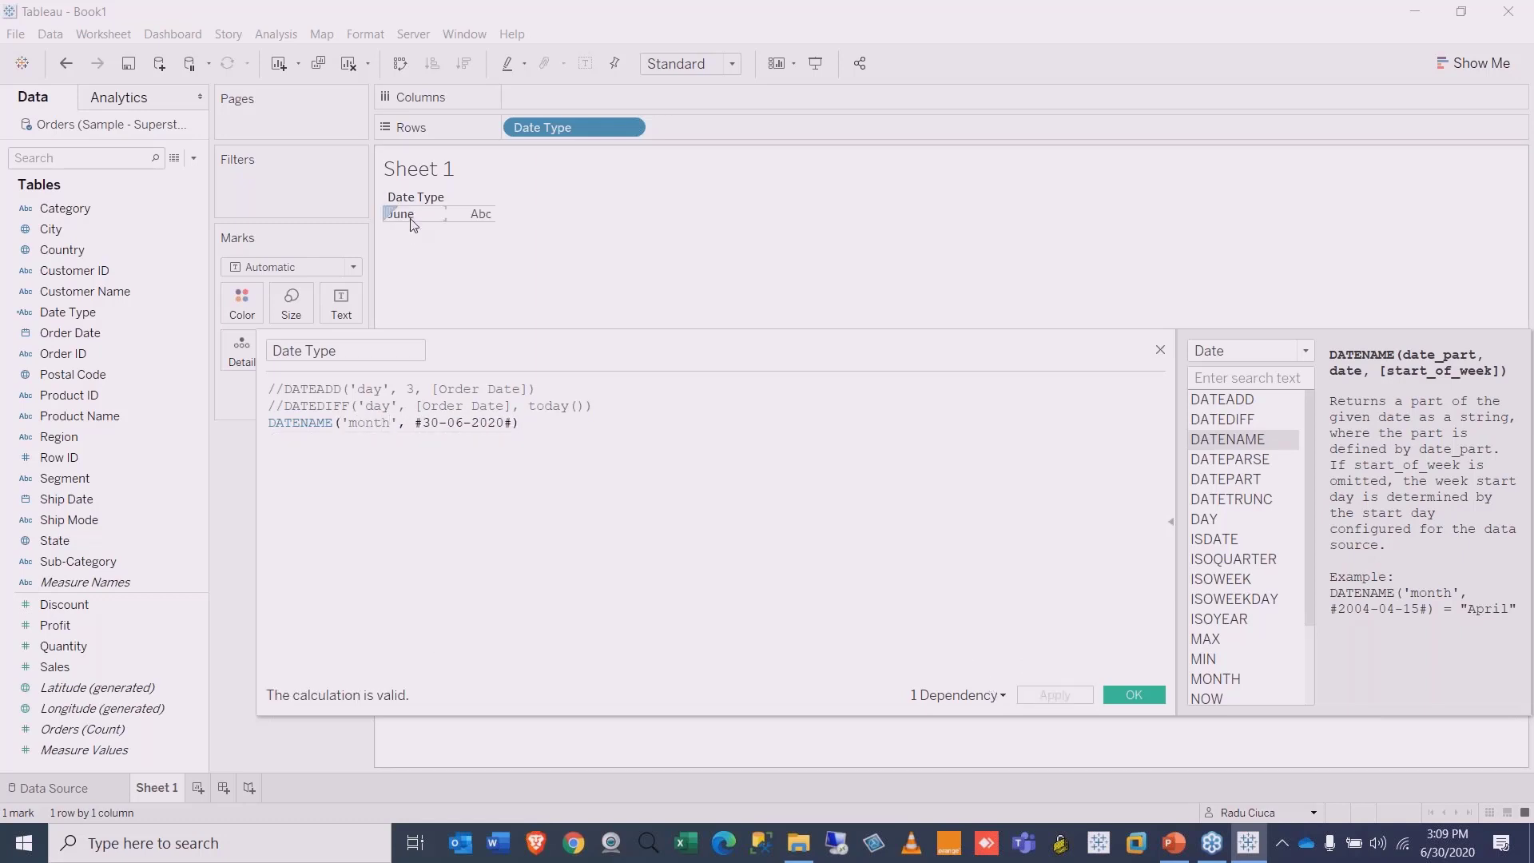
Step: Comment out the DATENAME line, add an empty line below it and read the description of DATEPARSE
{"action": "left_click", "coordinate": [269, 423]}
{"action": "type", "text": "//"}
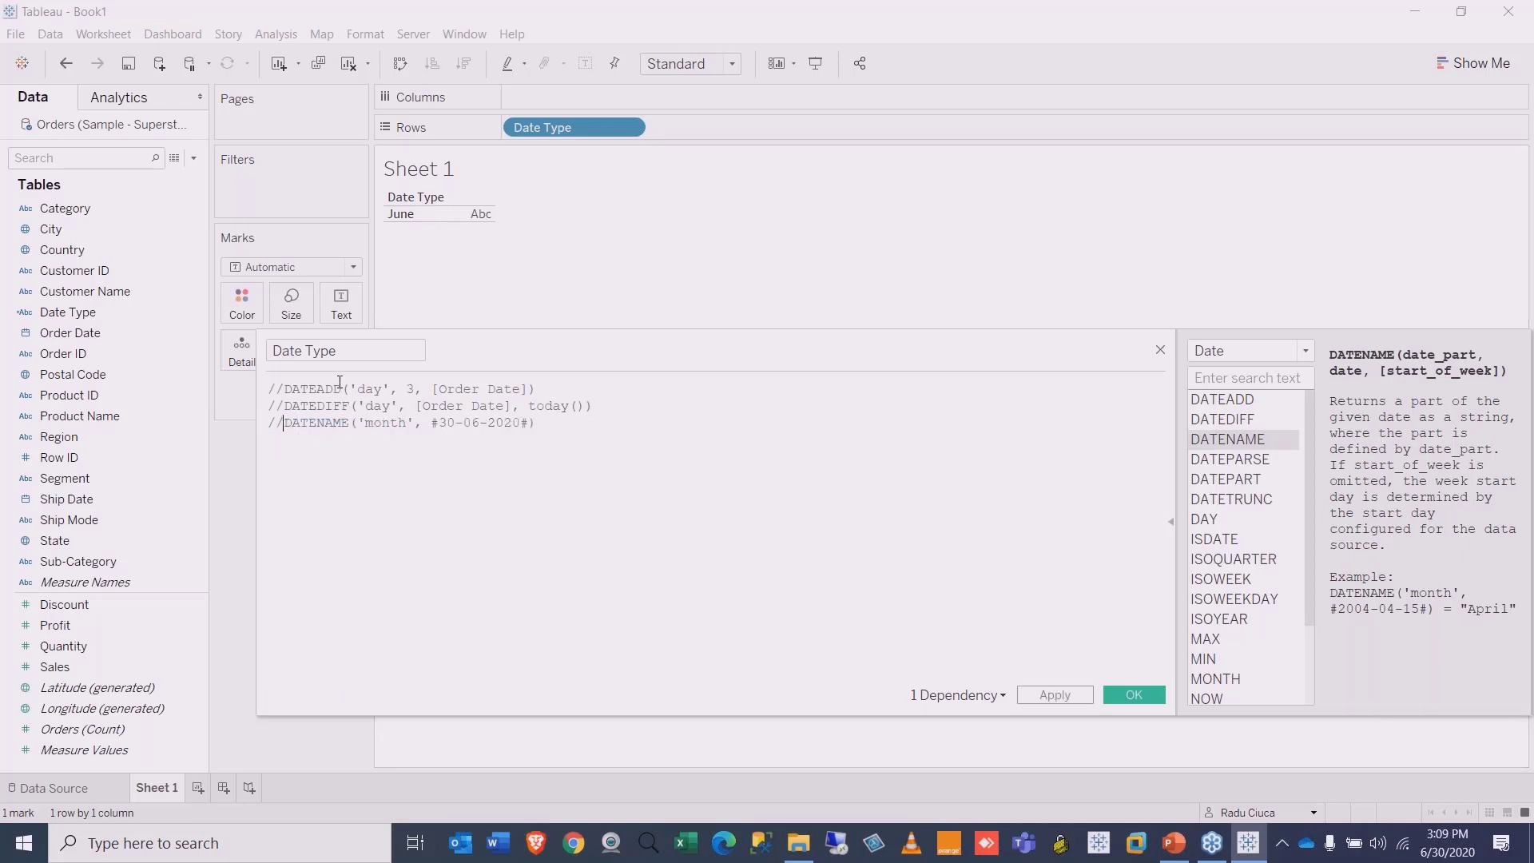
{"action": "left_click", "coordinate": [589, 428]}
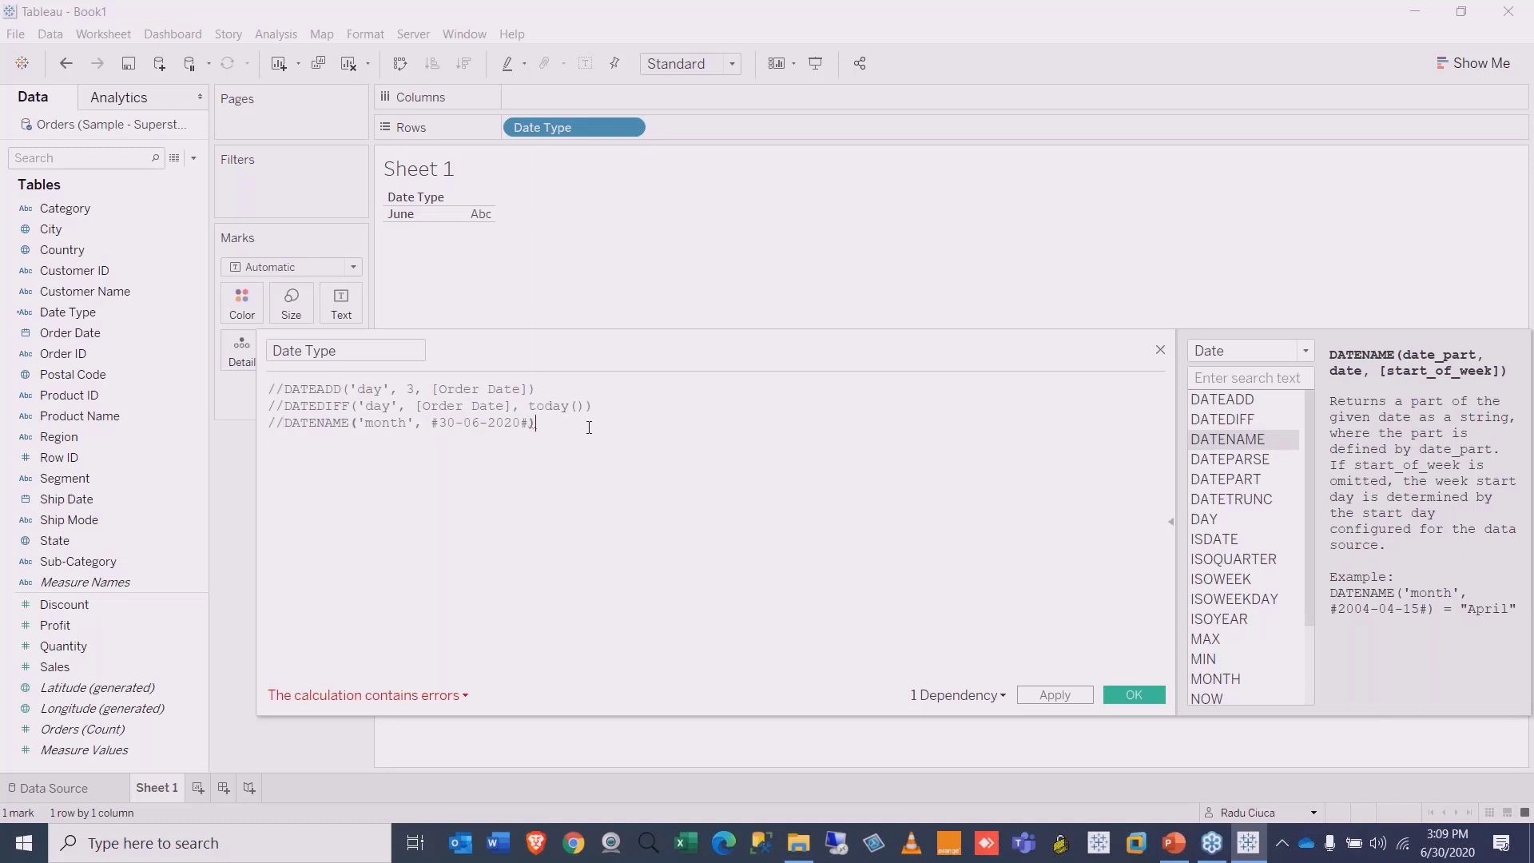
{"action": "key", "text": "Return"}
{"action": "left_click", "coordinate": [1236, 461]}
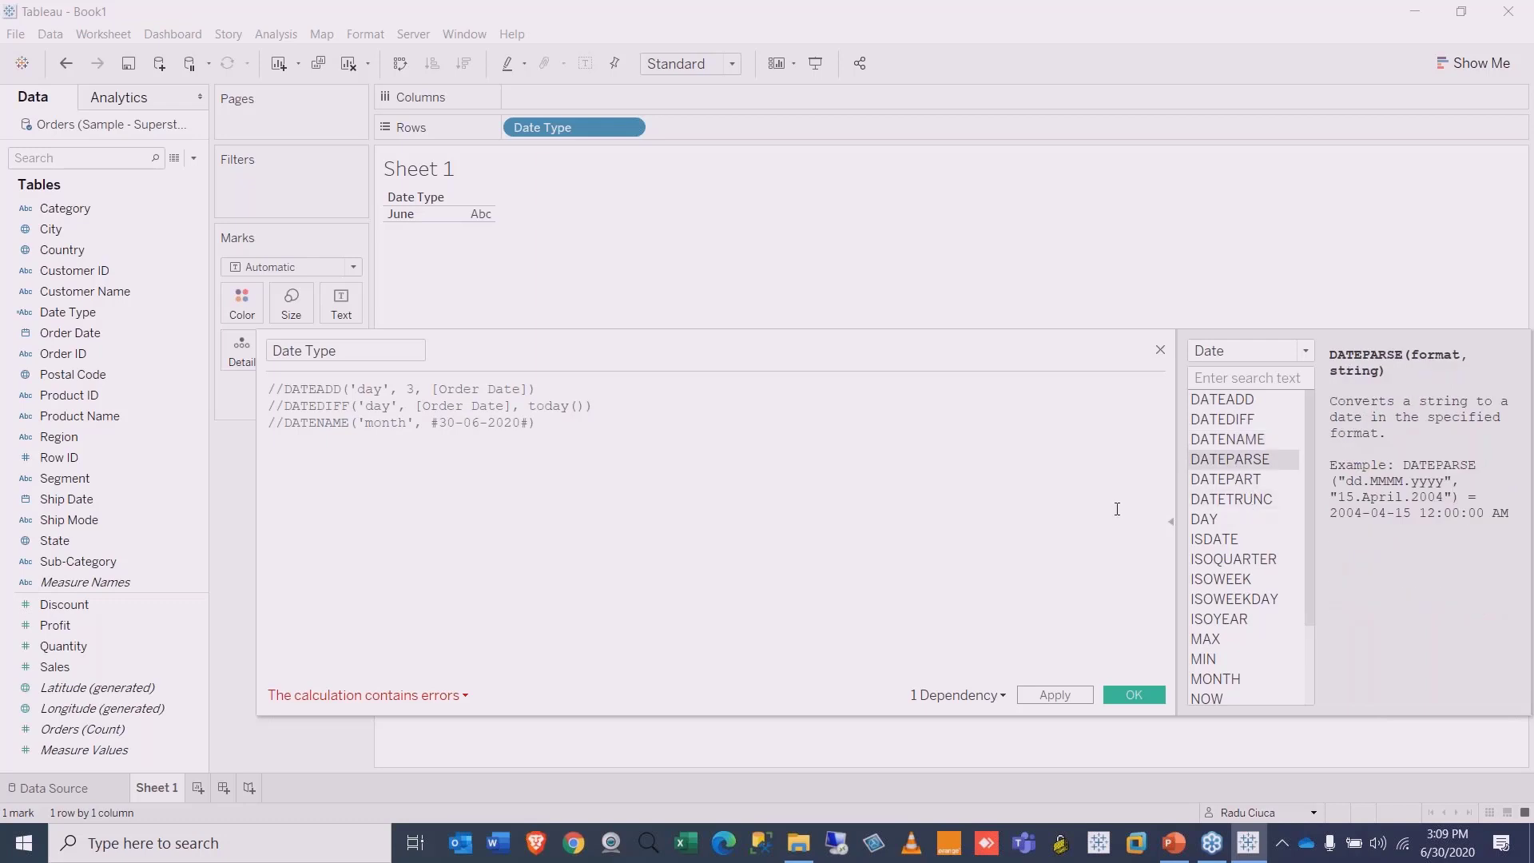
Step: Add a DATEPARSE function with empty parentheses on the new line below the commented-out formulas
{"action": "left_click", "coordinate": [280, 440]}
{"action": "type", "text": "DATE"}
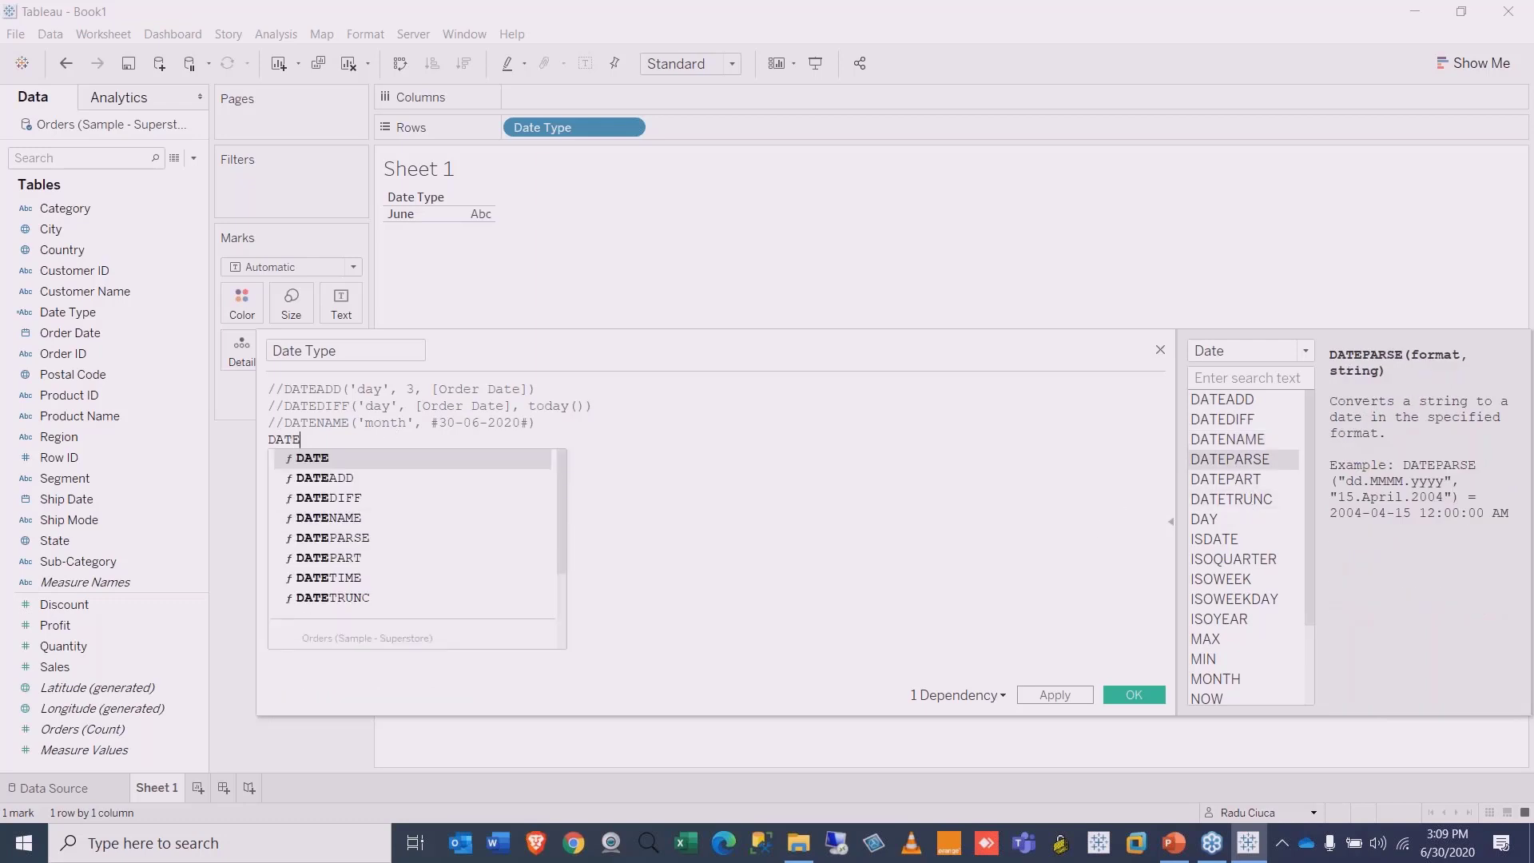
{"action": "type", "text": "PARSE"}
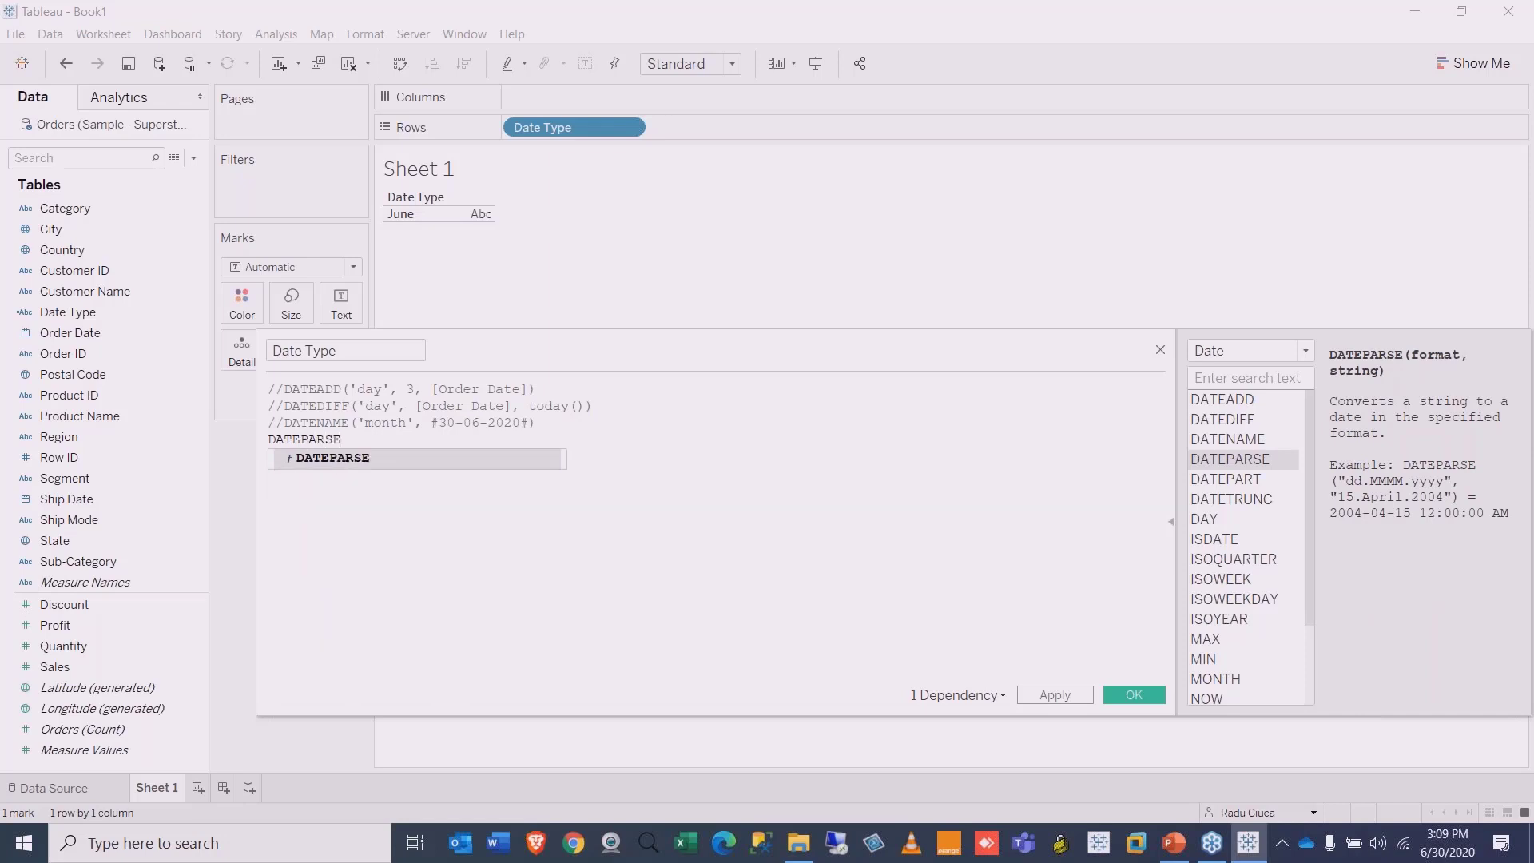
{"action": "type", "text": "()"}
{"action": "key", "text": "Left"}
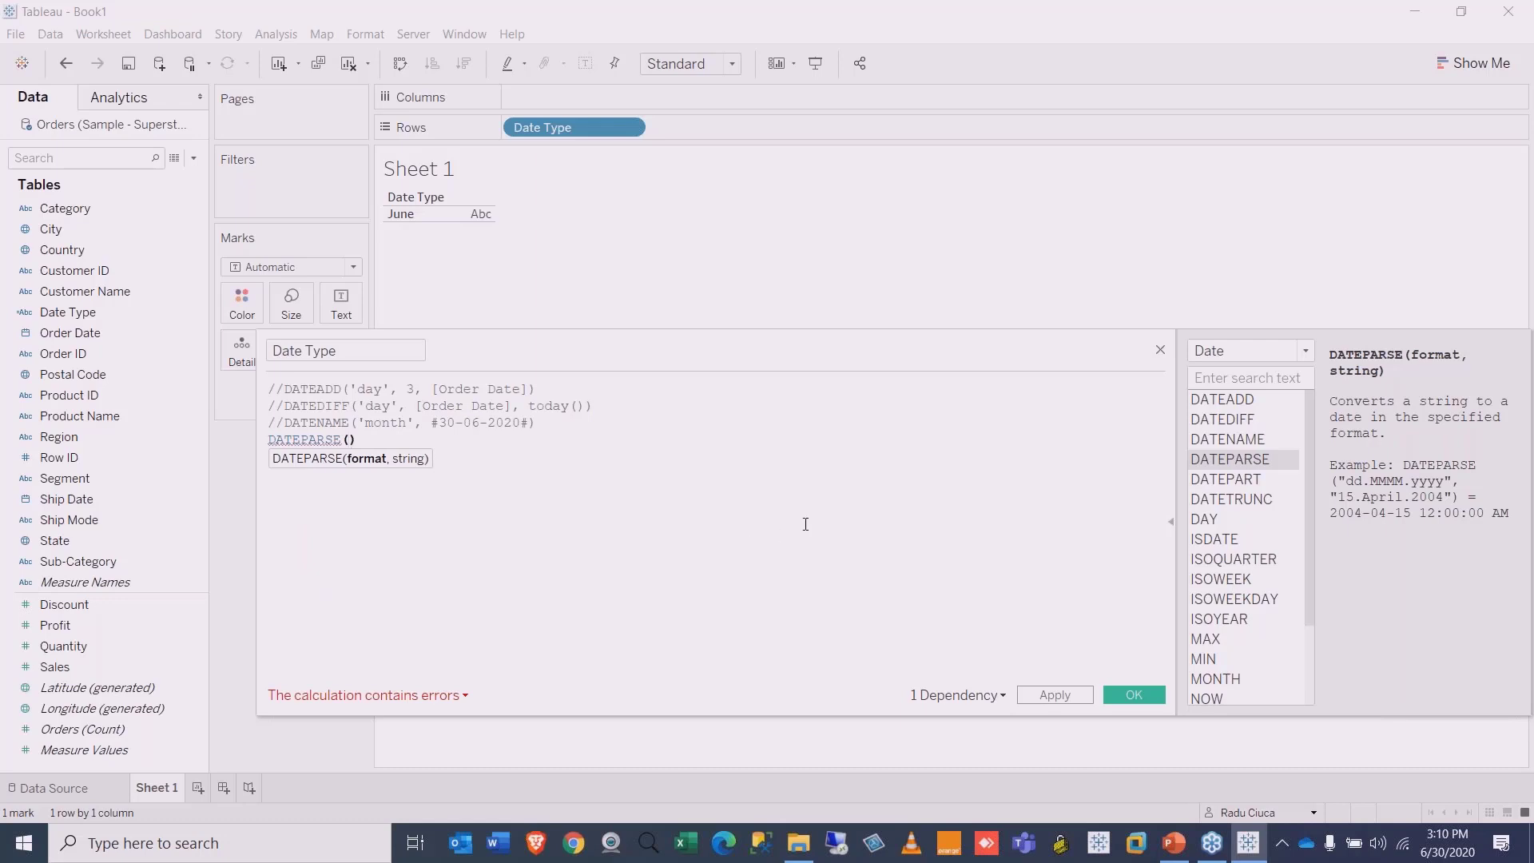
Step: Give DATEPARSE the quoted format argument 'dd.MMMM.YYYY'
{"action": "type", "text": "''"}
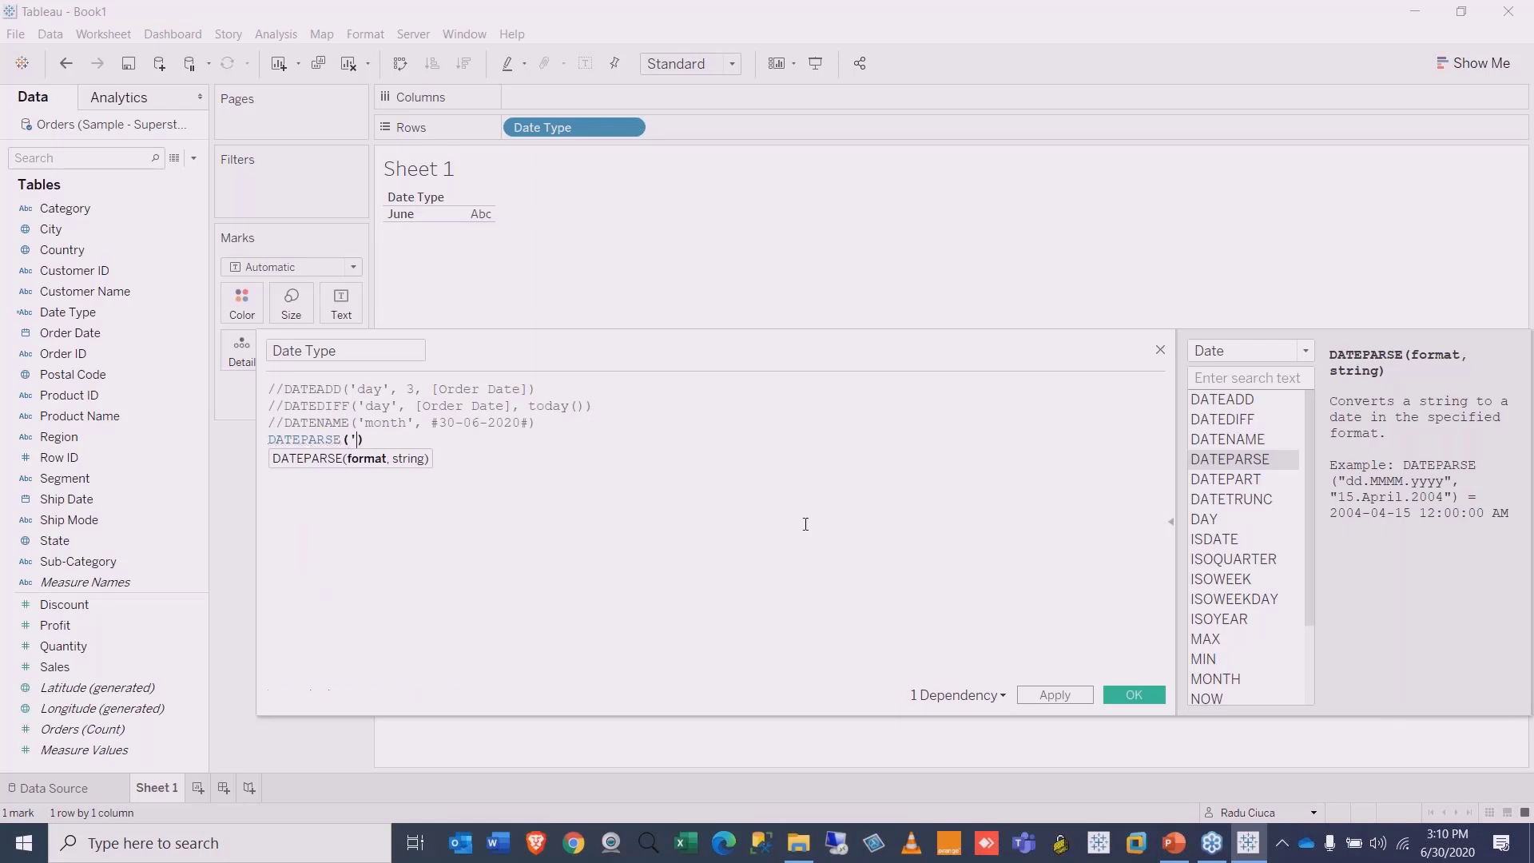
{"action": "key", "text": "Left"}
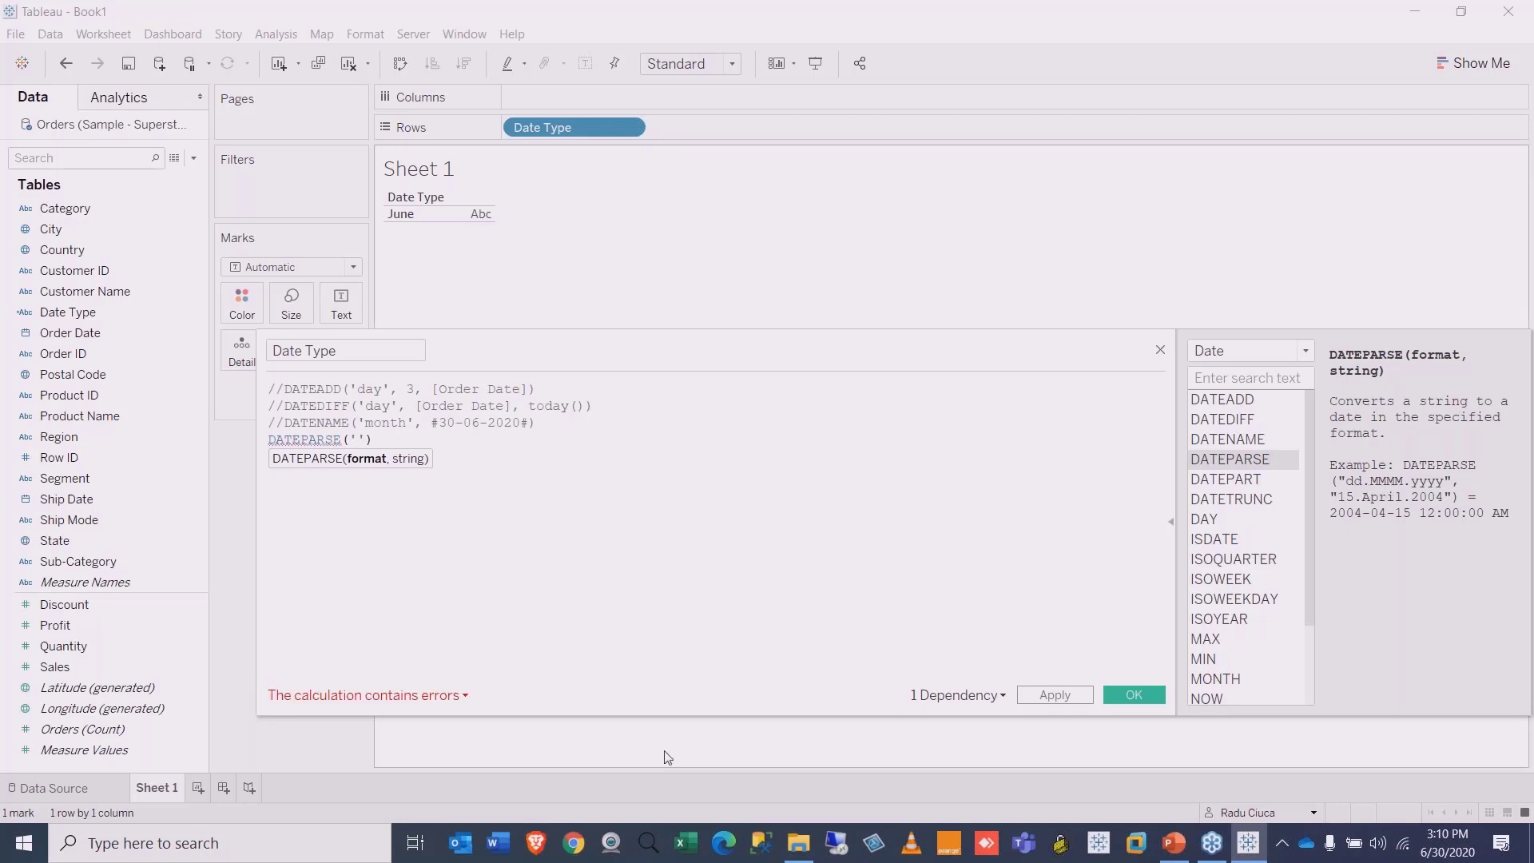
{"action": "type", "text": "dd.MMMM."}
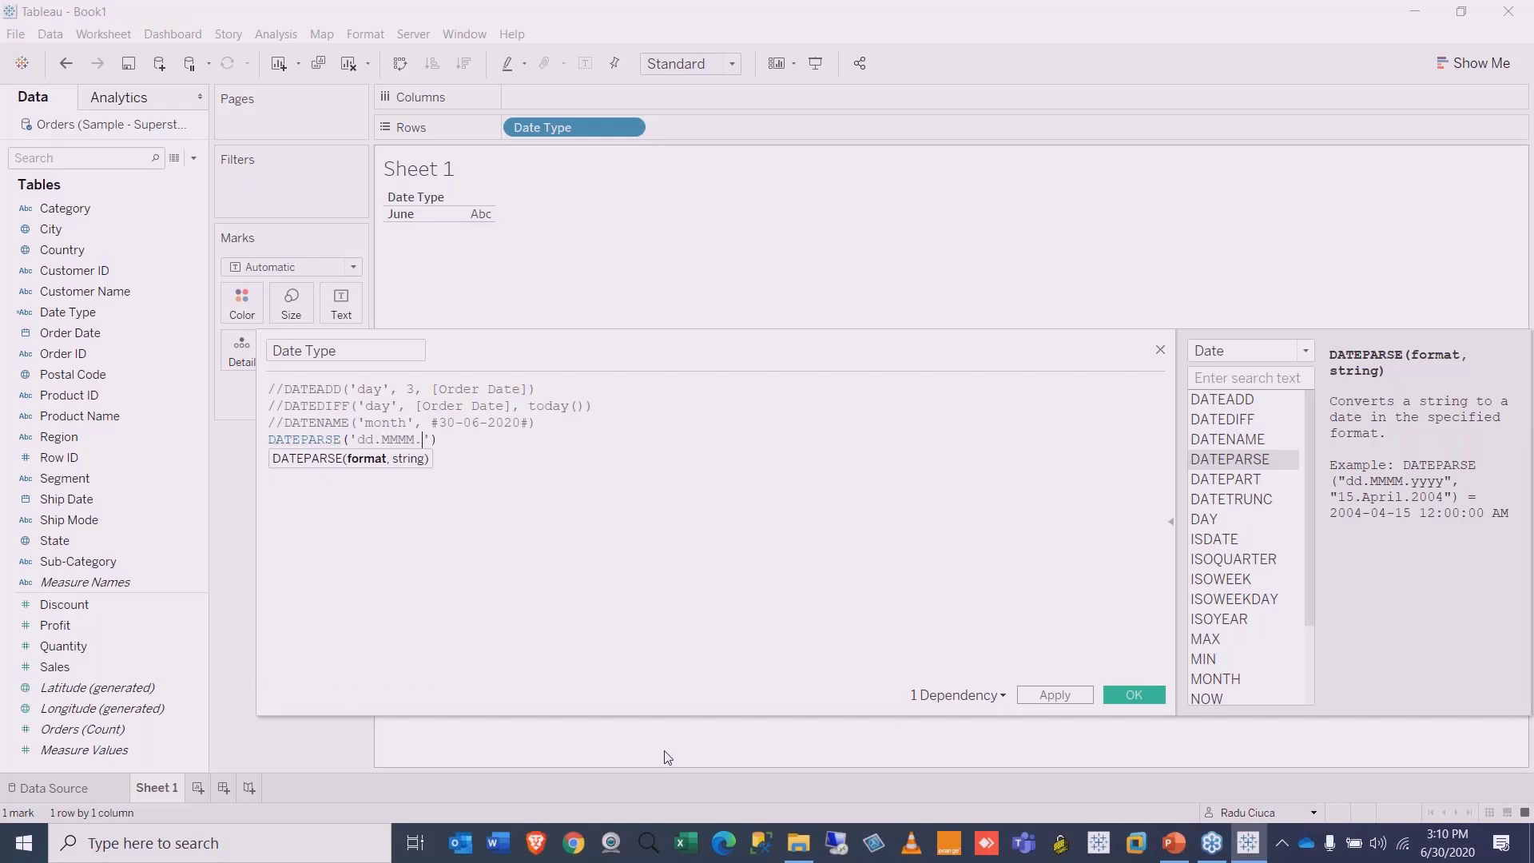
{"action": "type", "text": "YYYY"}
{"action": "key", "text": "Right"}
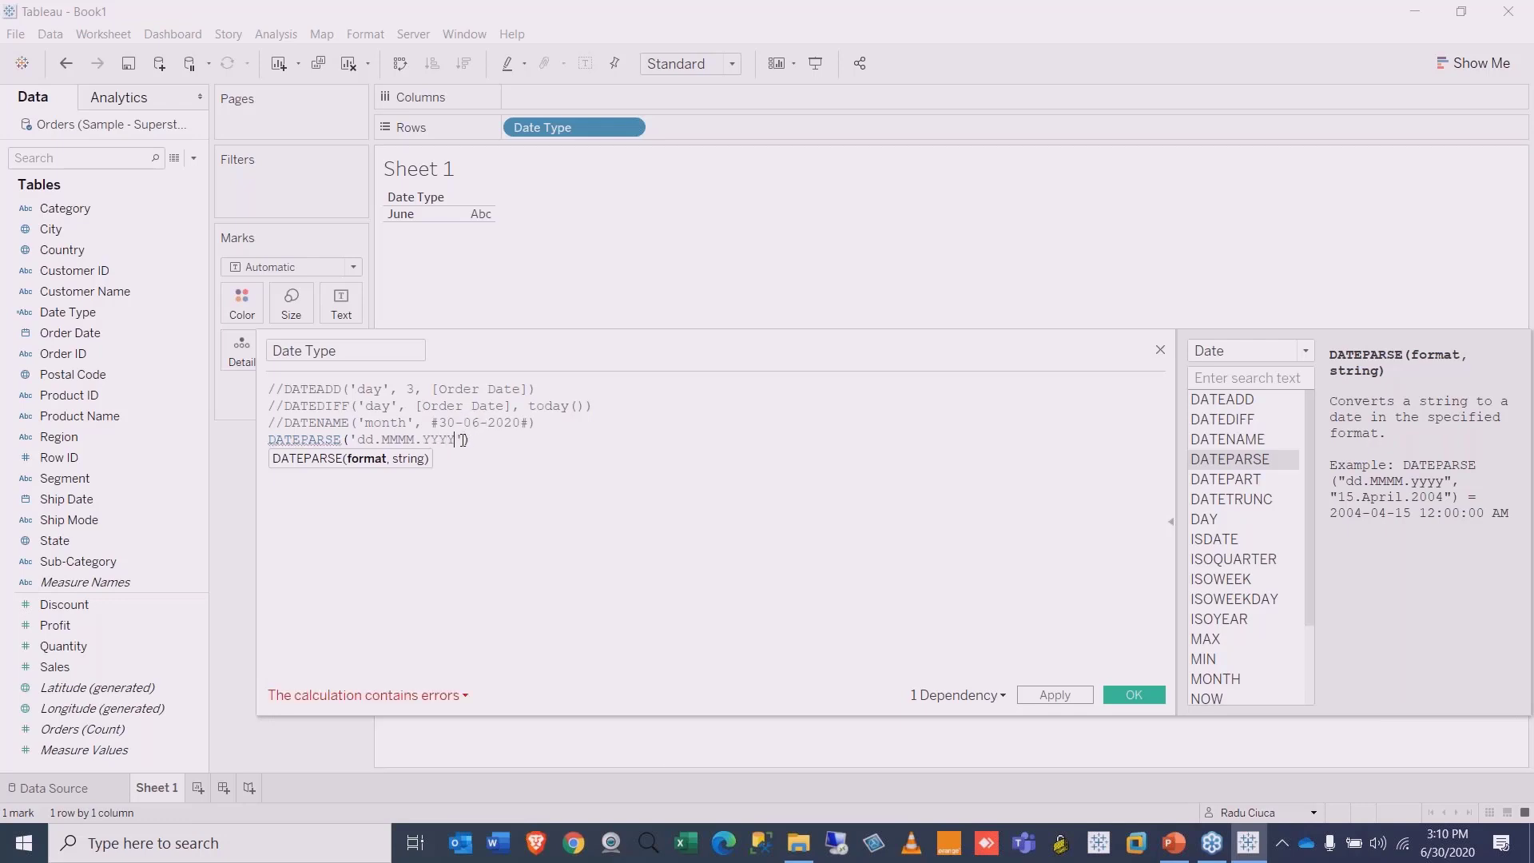
Step: Add '2020-06-30' as the string argument of DATEPARSE and apply the calculation to the sheet
{"action": "type", "text": ", ''"}
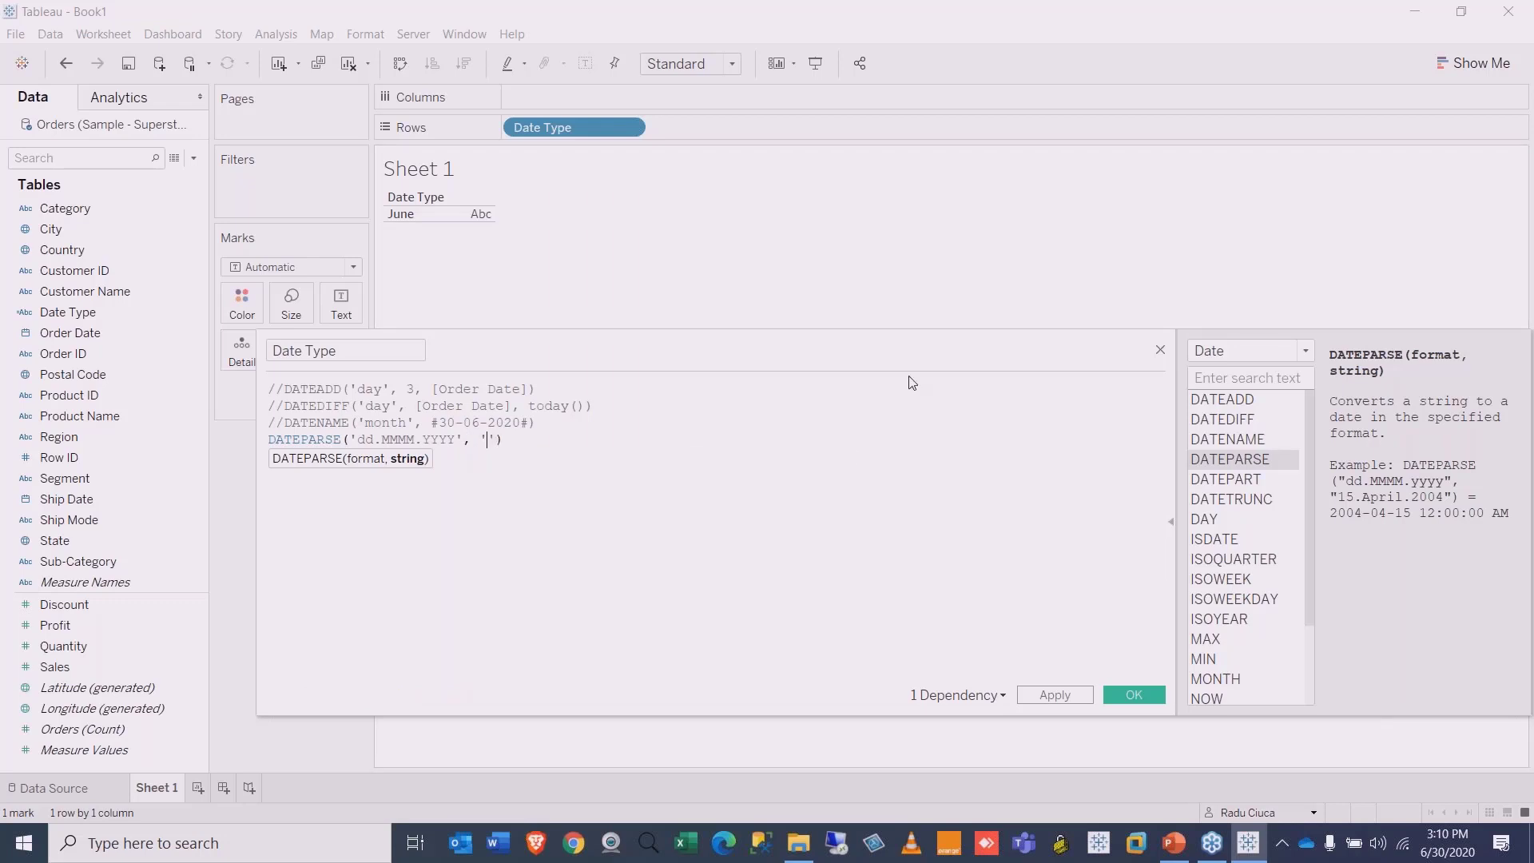
{"action": "type", "text": "2020-06-30"}
{"action": "left_click", "coordinate": [1056, 695]}
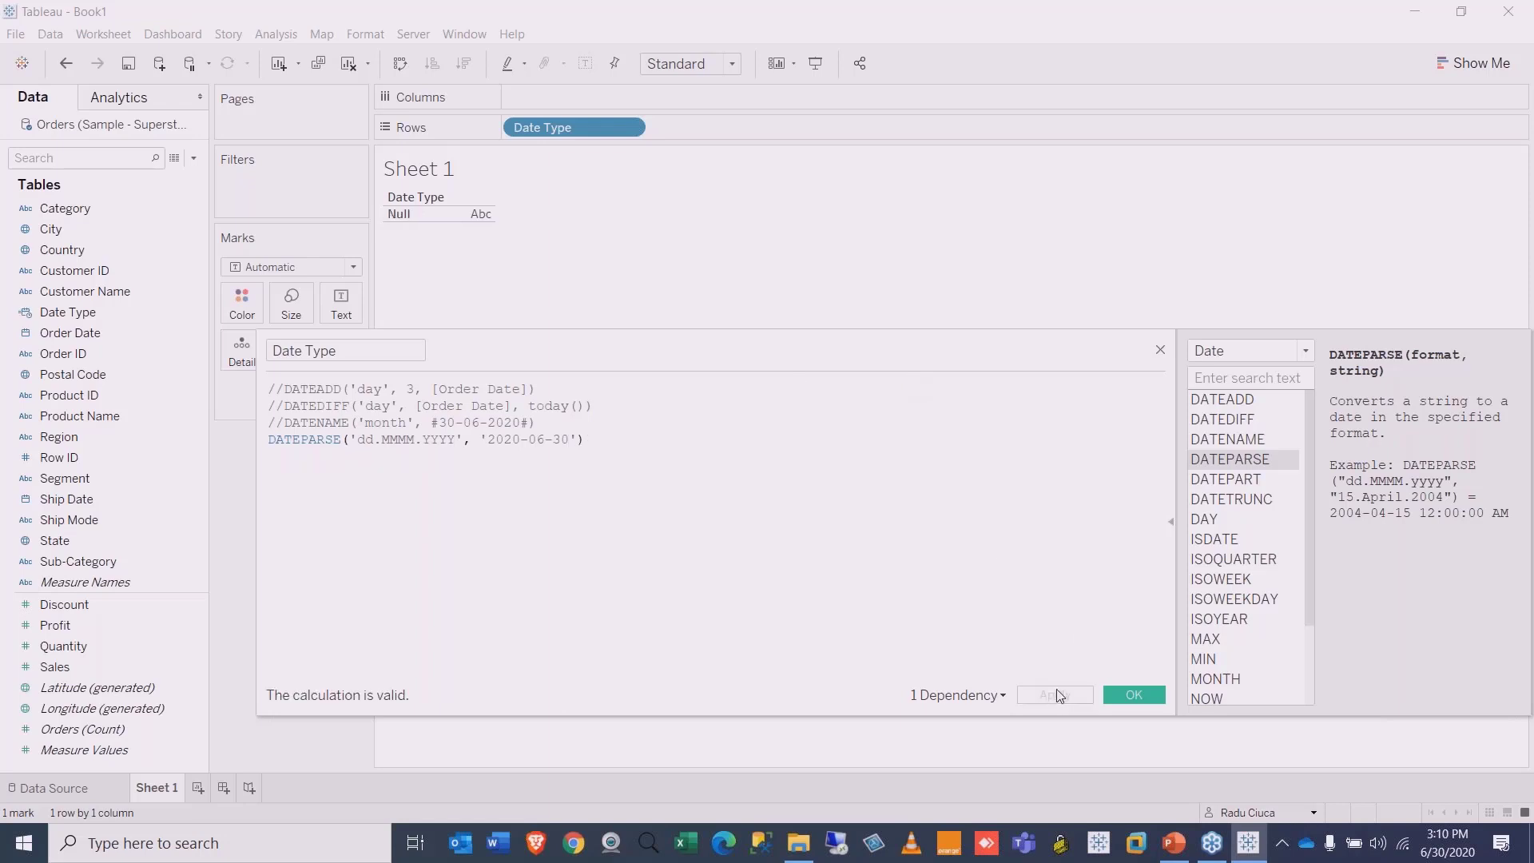
Step: Replace the year part of the DATEPARSE format with lowercase yyyy and apply the calculation
{"action": "left_click", "coordinate": [455, 439]}
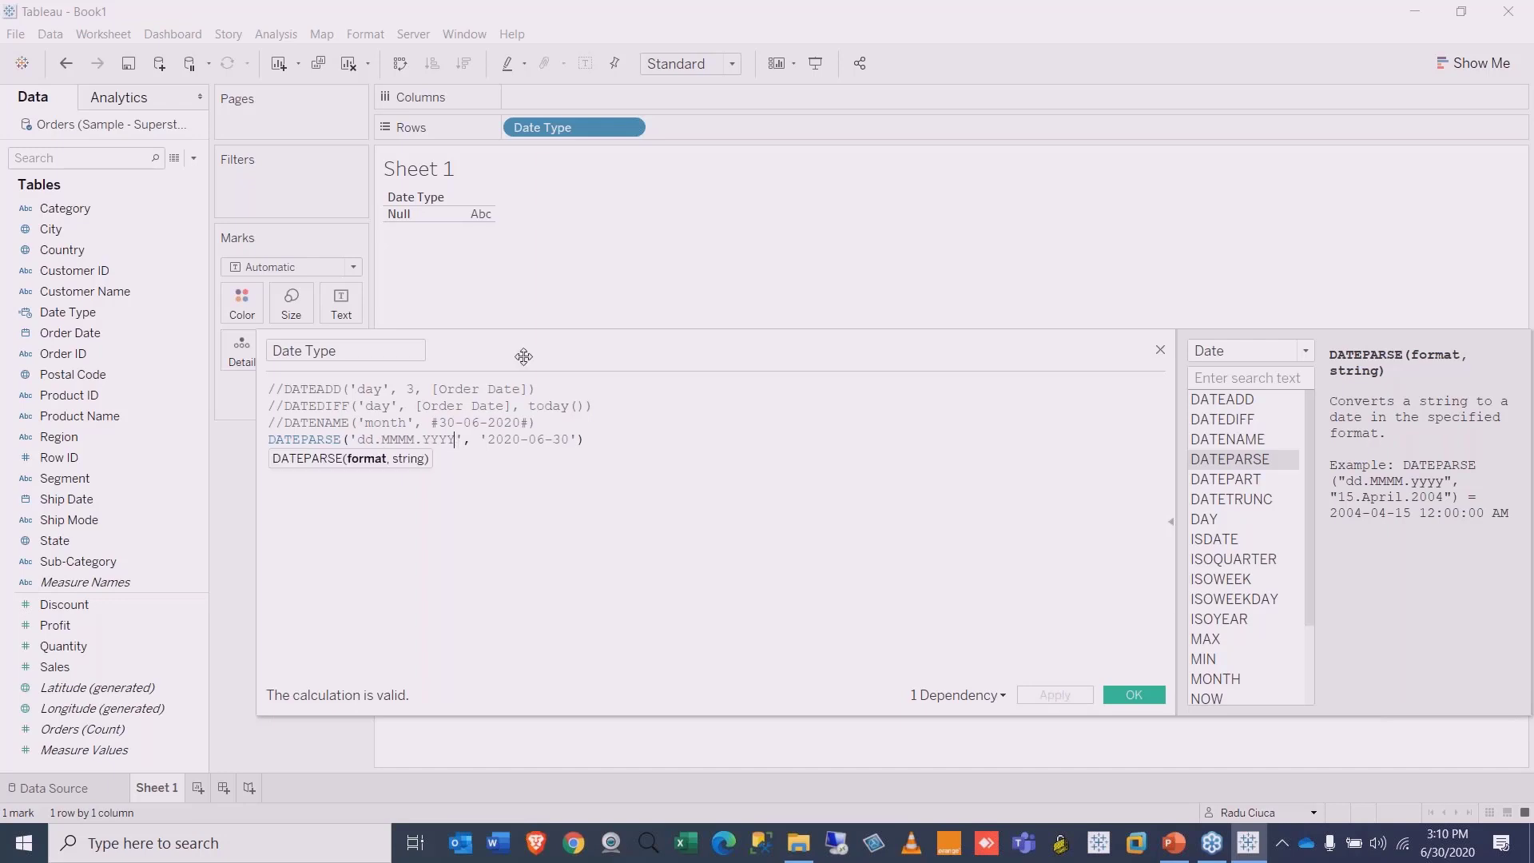
{"action": "key", "text": "BackSpace"}
{"action": "key", "text": "BackSpace"}
{"action": "key", "text": "BackSpace"}
{"action": "key", "text": "BackSpace"}
{"action": "type", "text": "yyyy"}
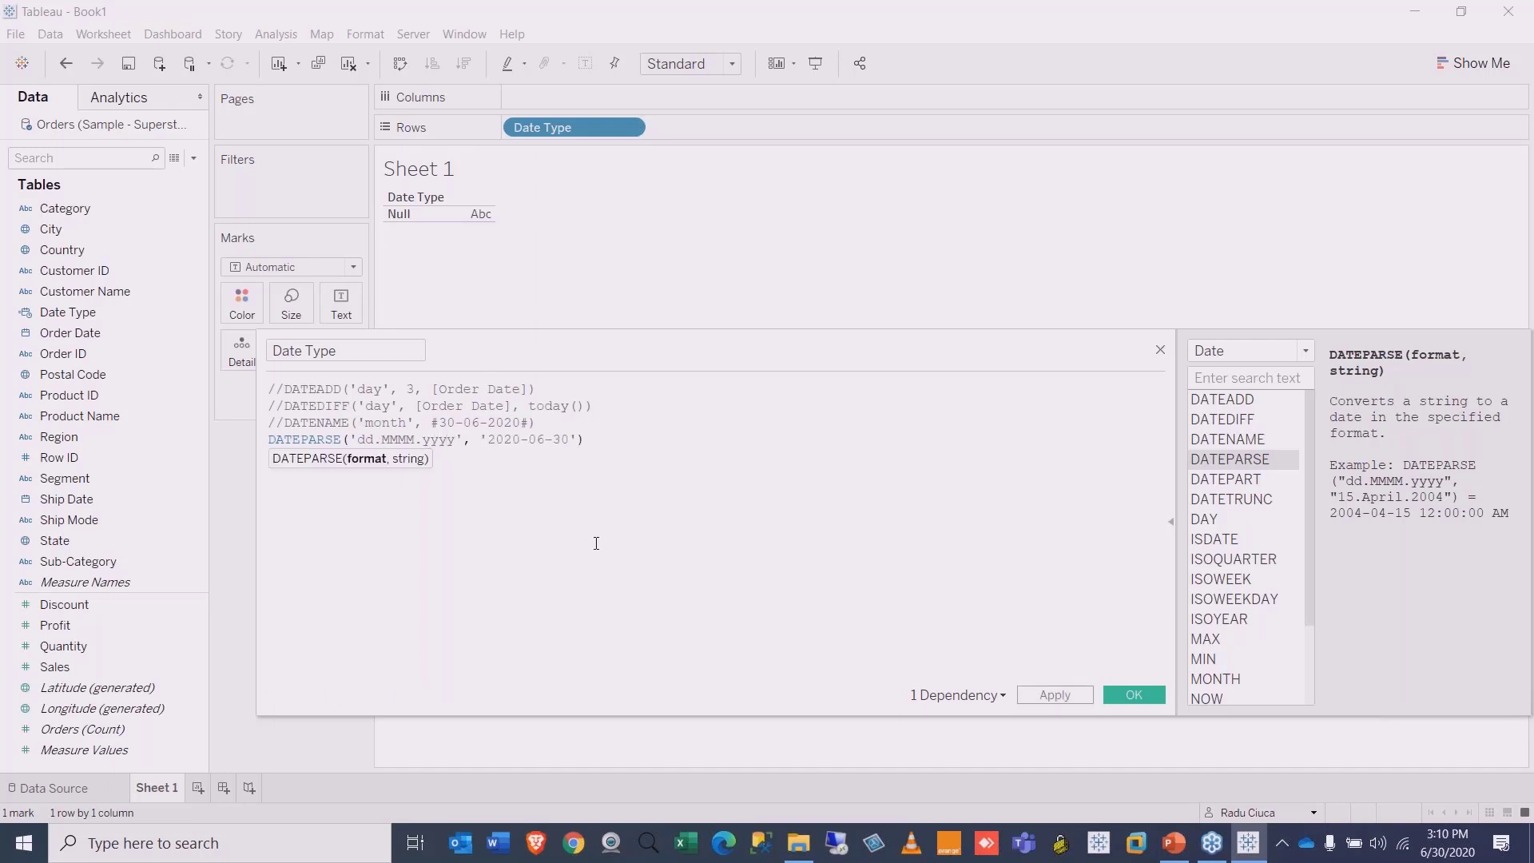
{"action": "left_click", "coordinate": [1055, 694]}
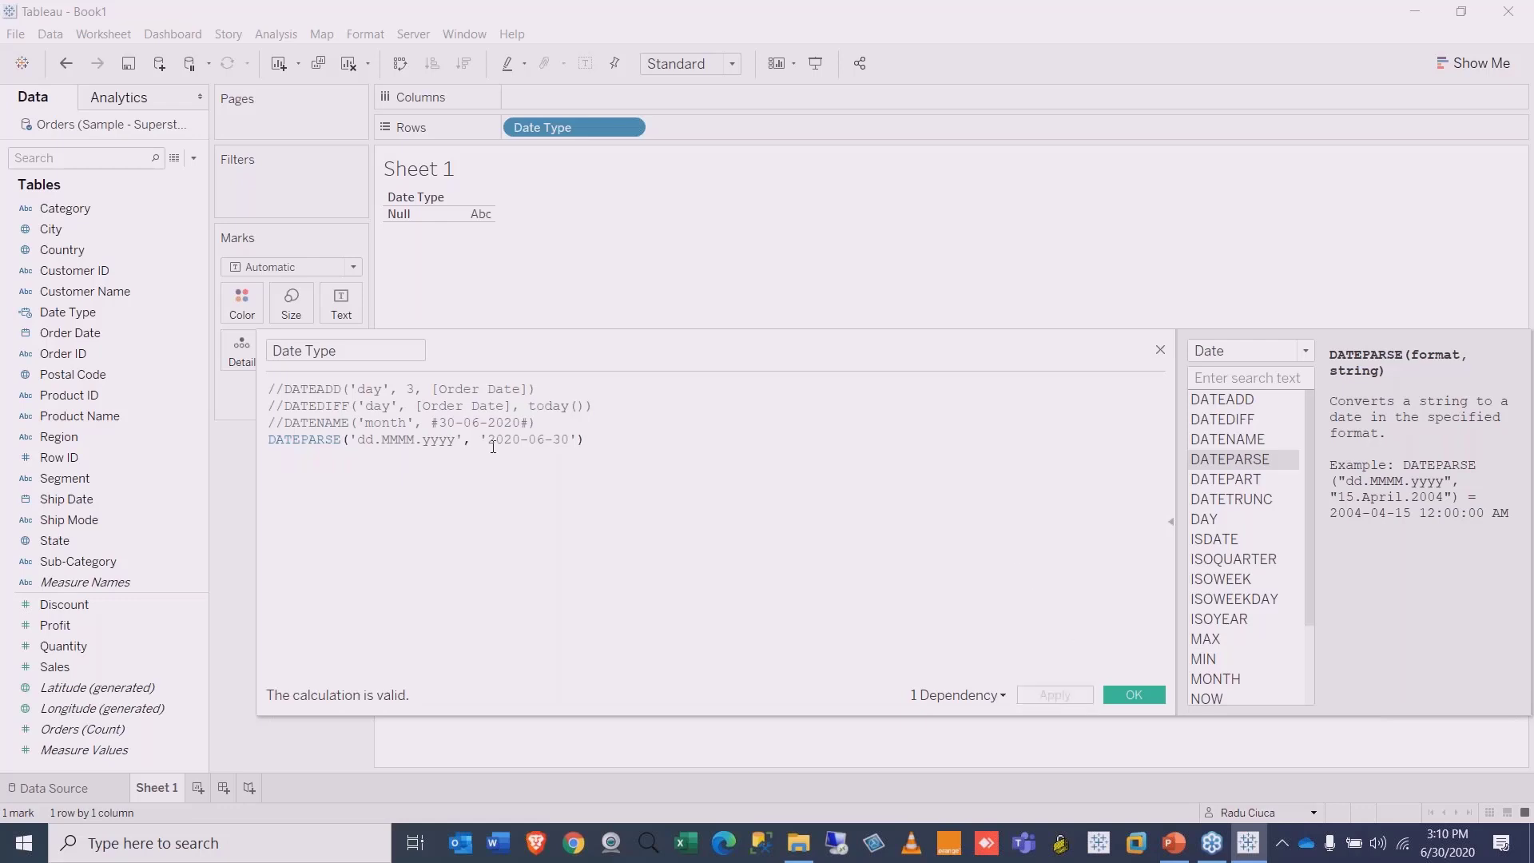
Step: Change the DATEPARSE date string to 30-06-2020 and save the calculated field
{"action": "left_click", "coordinate": [566, 440]}
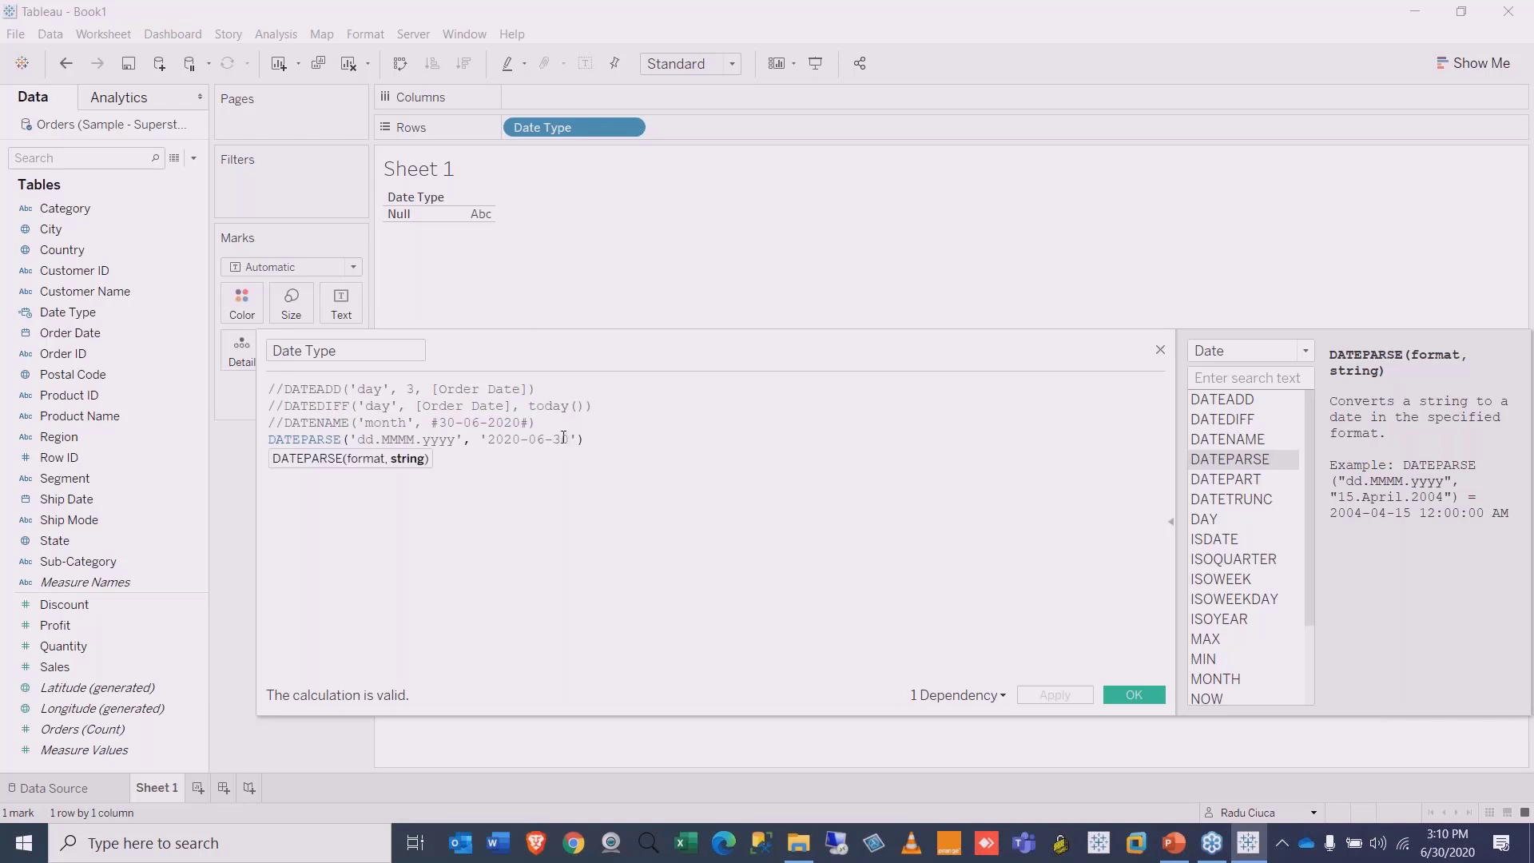
{"action": "left_click_drag", "start_coordinate": [568, 439], "coordinate": [489, 441]}
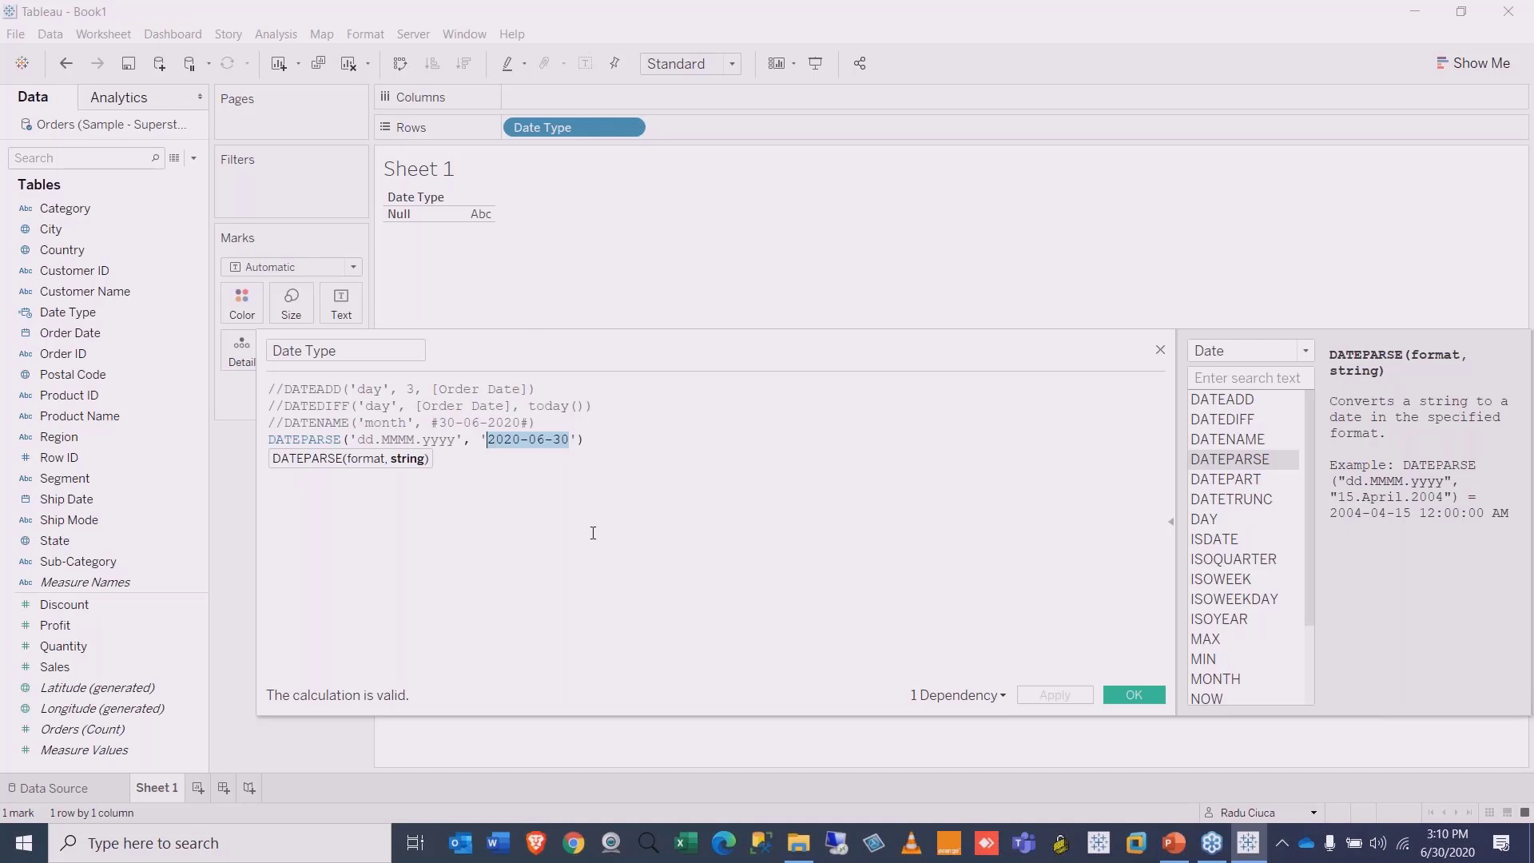
{"action": "type", "text": "30-"}
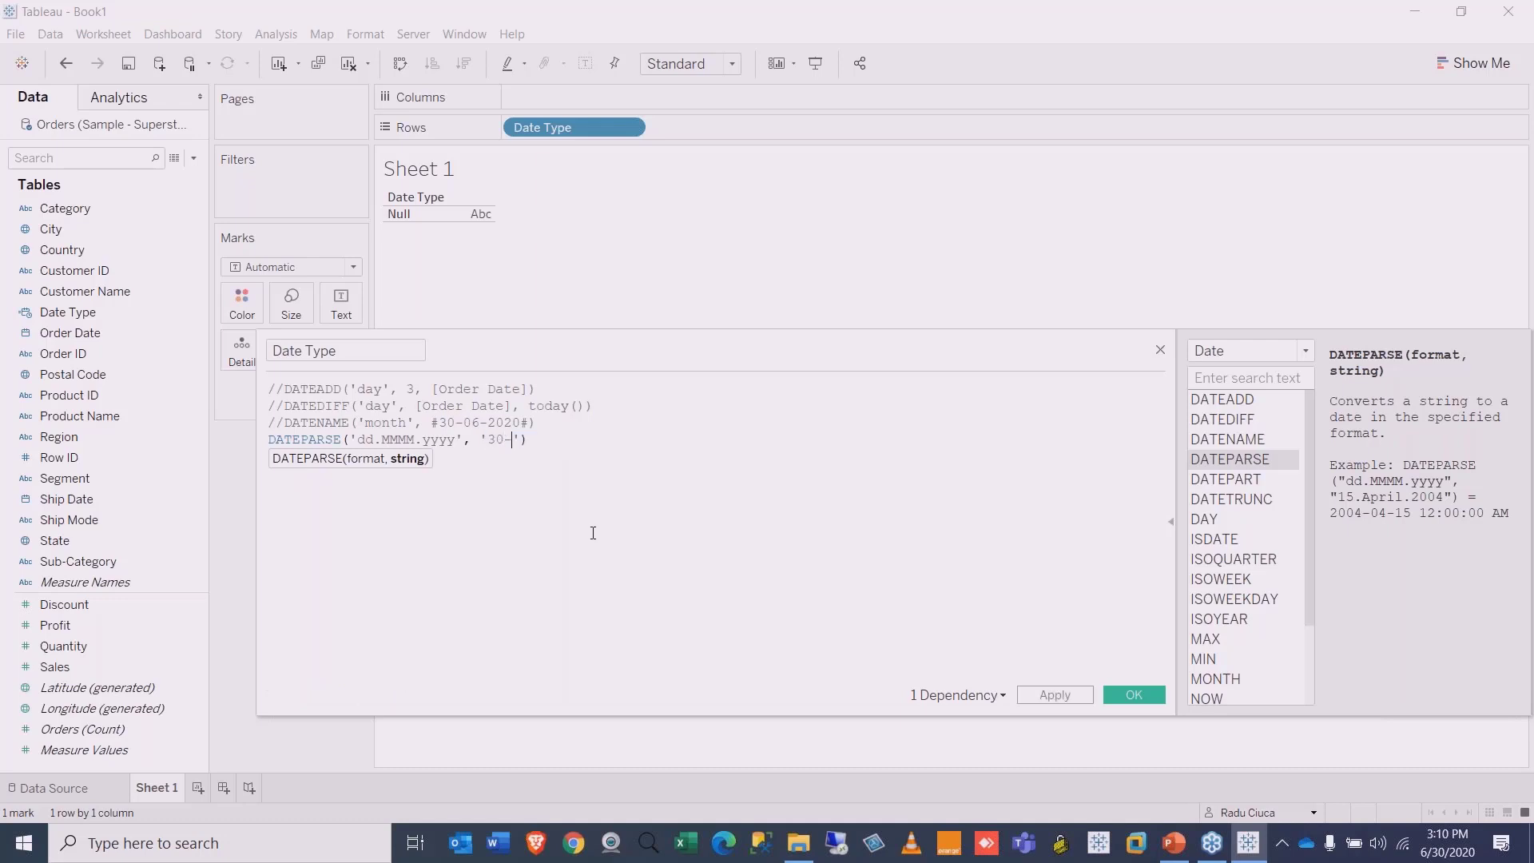
{"action": "type", "text": "06-2020"}
{"action": "left_click", "coordinate": [1133, 694]}
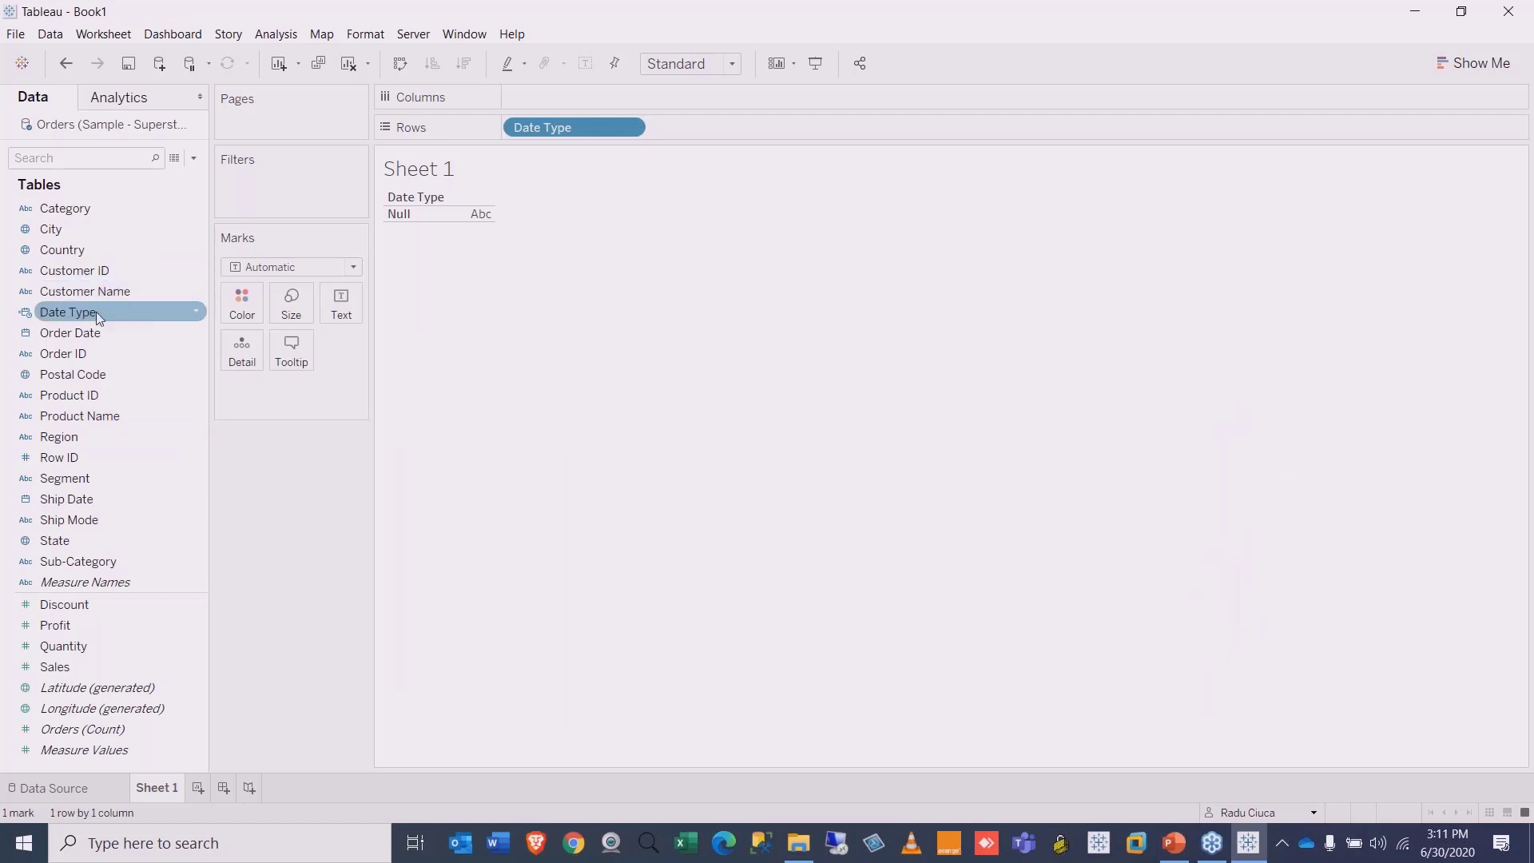
Step: Reopen the Date Type field for editing, limit the function list to Date functions and read the DATEPARSE description
{"action": "right_click", "coordinate": [62, 320]}
{"action": "left_click", "coordinate": [104, 414]}
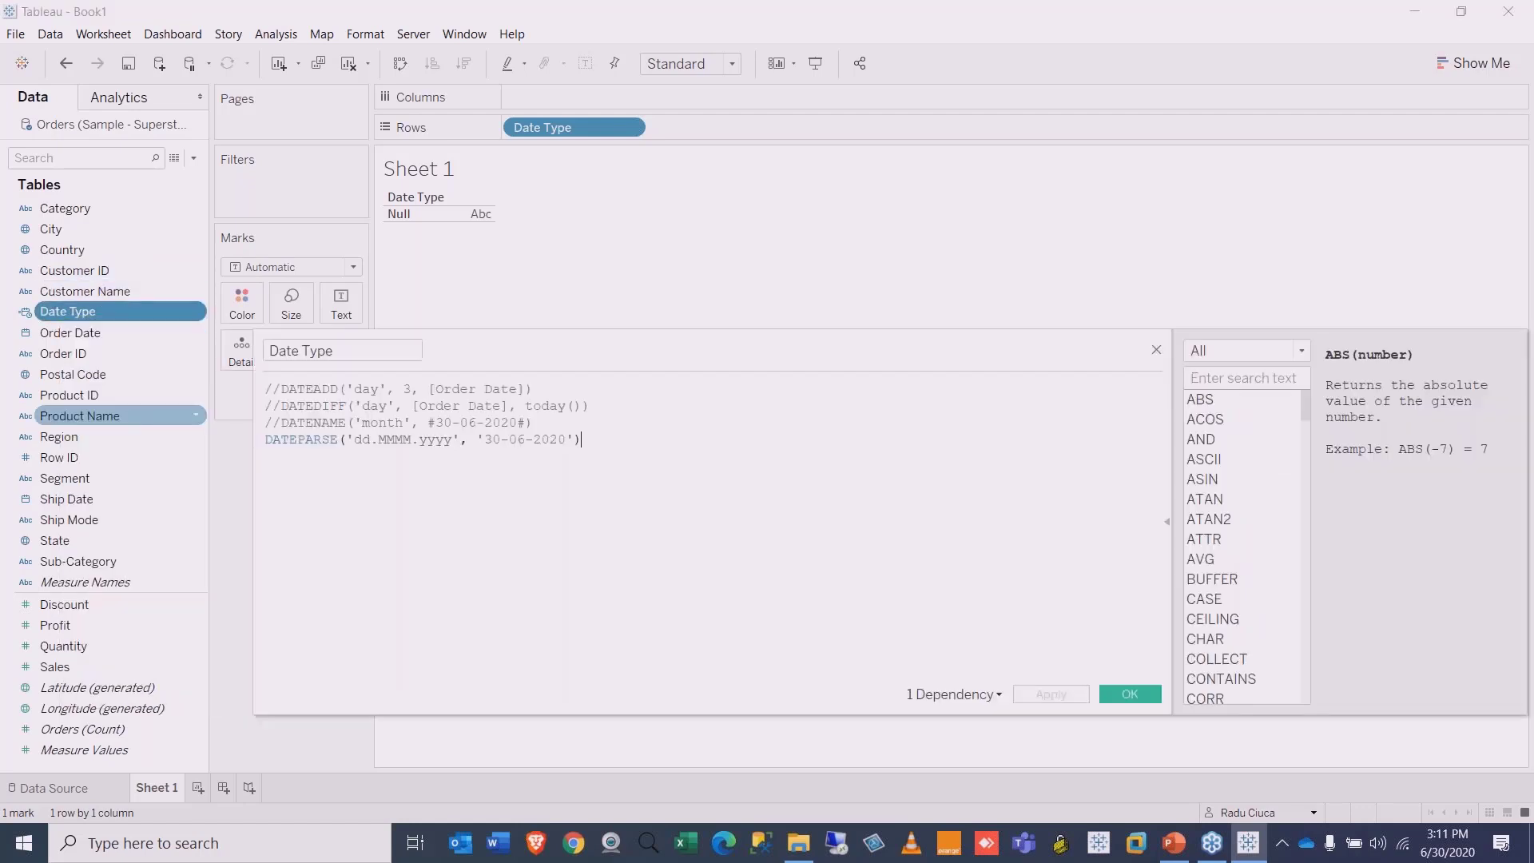
{"action": "left_click", "coordinate": [1258, 350]}
{"action": "left_click", "coordinate": [1214, 432]}
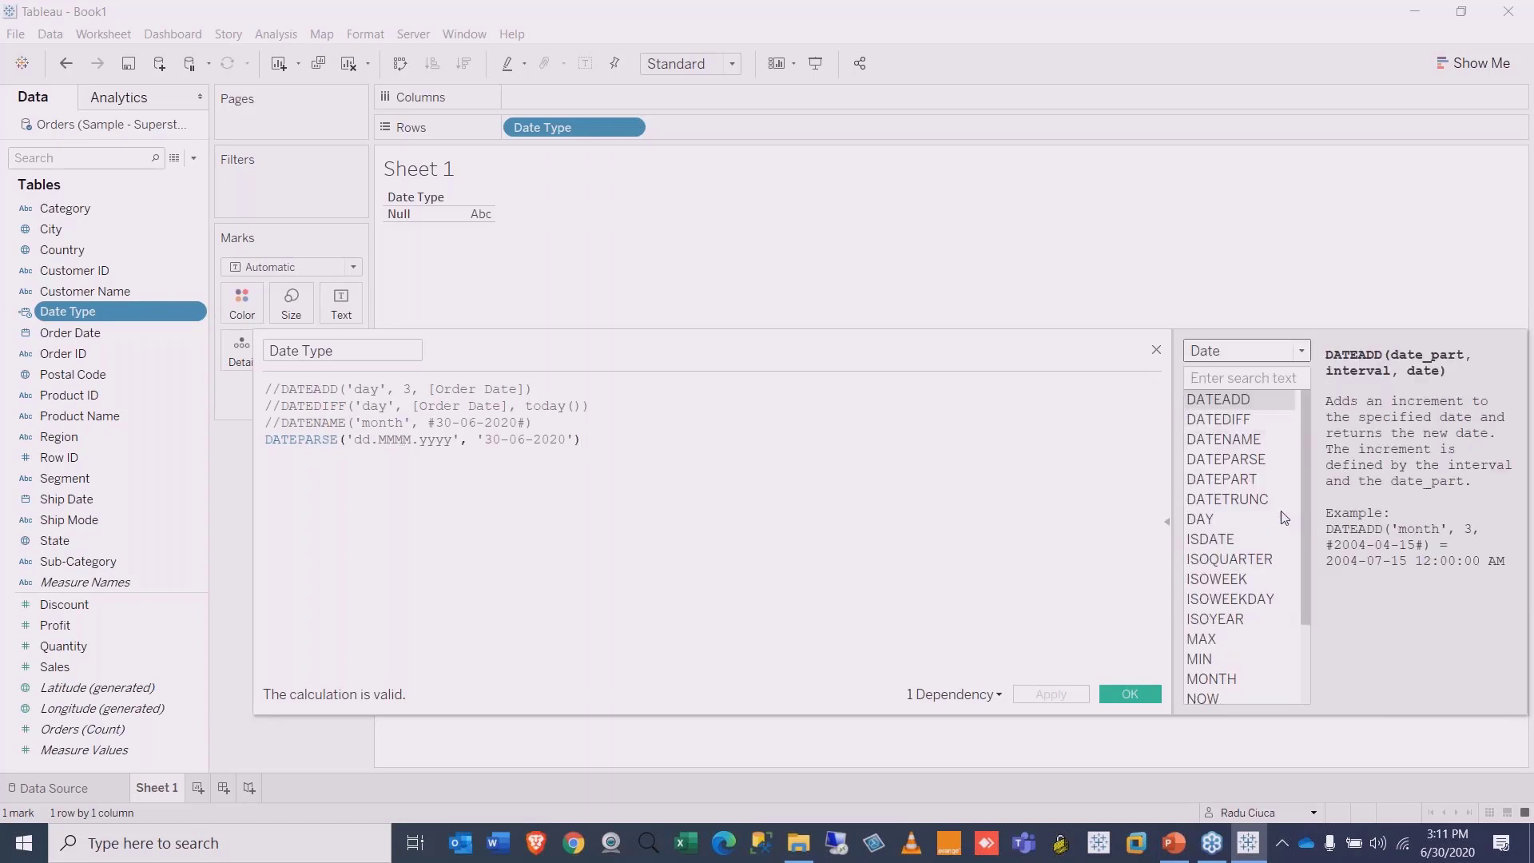
{"action": "left_click", "coordinate": [1222, 440]}
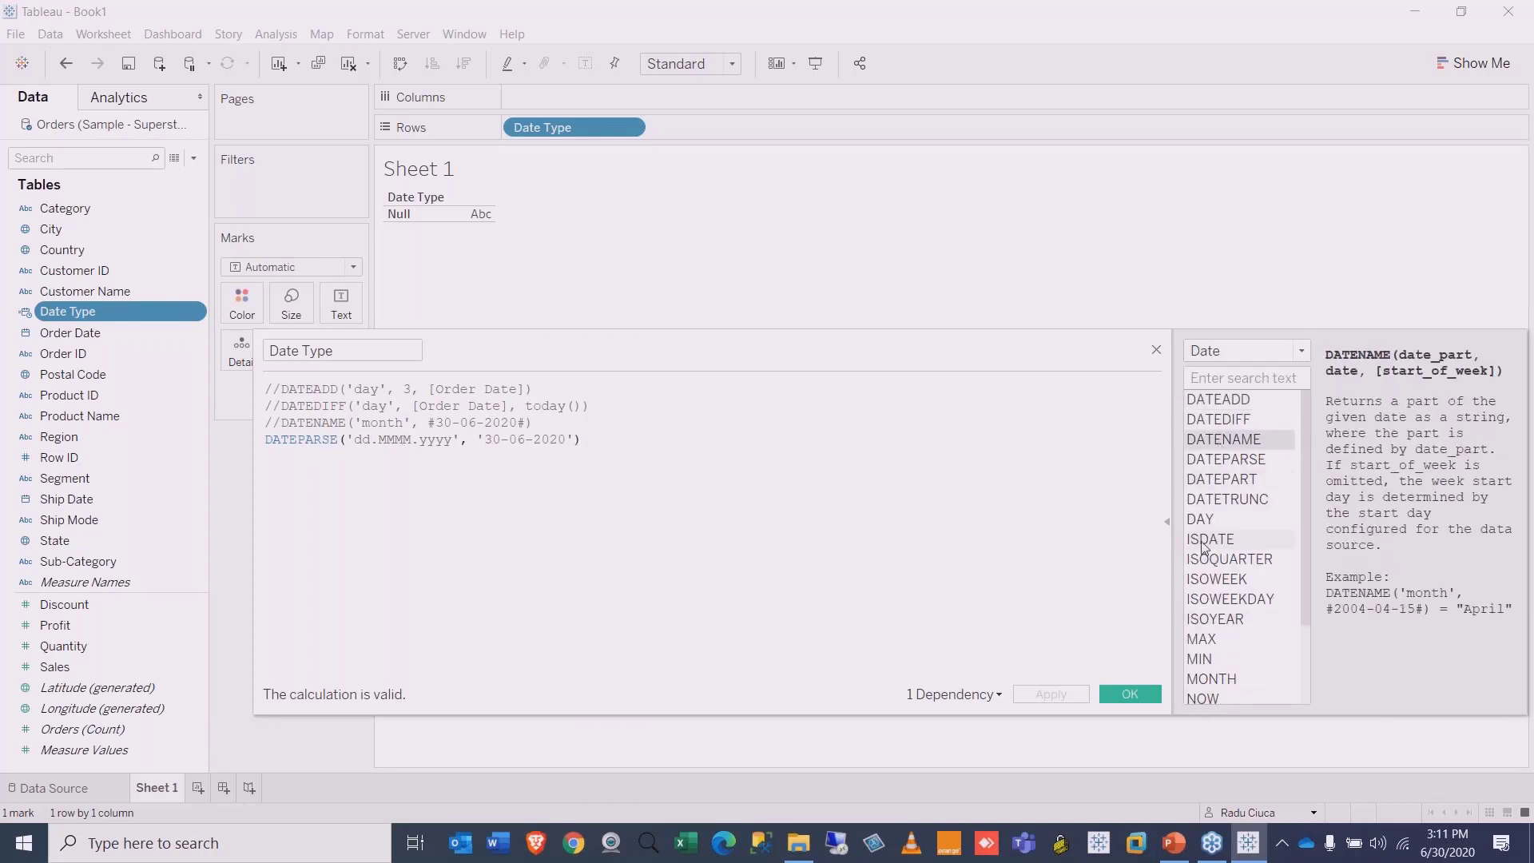
{"action": "left_click", "coordinate": [1222, 464]}
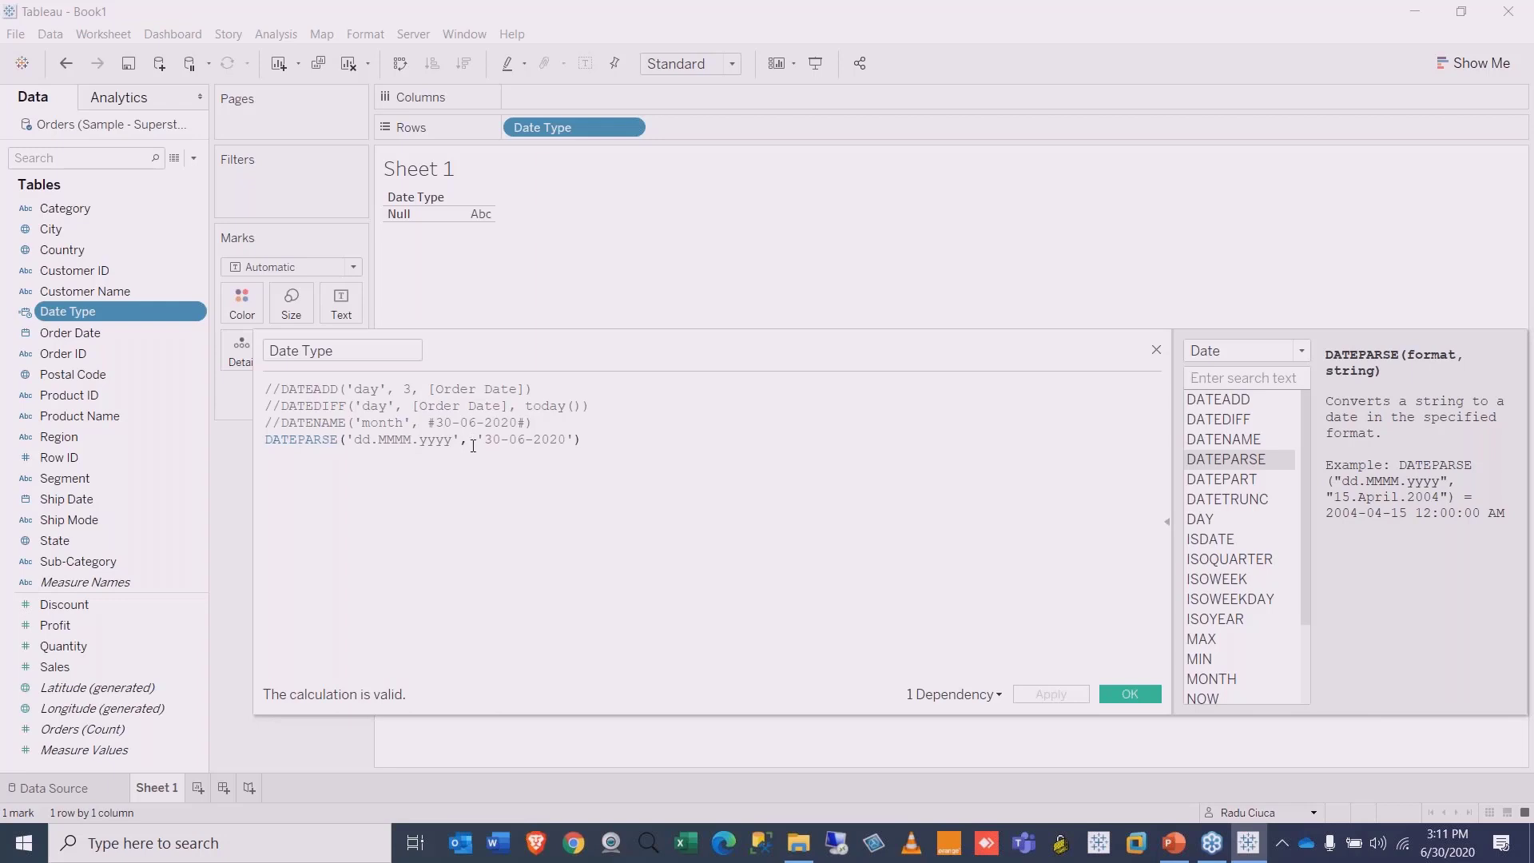
Step: Enclose the DATEPARSE format dd.MMMM.yyyy in double quotes instead of single quotes and apply the calculation
{"action": "left_click", "coordinate": [500, 442]}
{"action": "left_click", "coordinate": [354, 439]}
{"action": "key", "text": "BackSpace"}
{"action": "type", "text": "\""}
{"action": "left_click", "coordinate": [460, 438]}
{"action": "key", "text": "BackSpace"}
{"action": "type", "text": "\""}
{"action": "left_click", "coordinate": [1051, 694]}
Step: Enclose the DATEPARSE date string in double quotes instead of single quotes and apply the calculation
{"action": "key", "text": "BackSpace"}
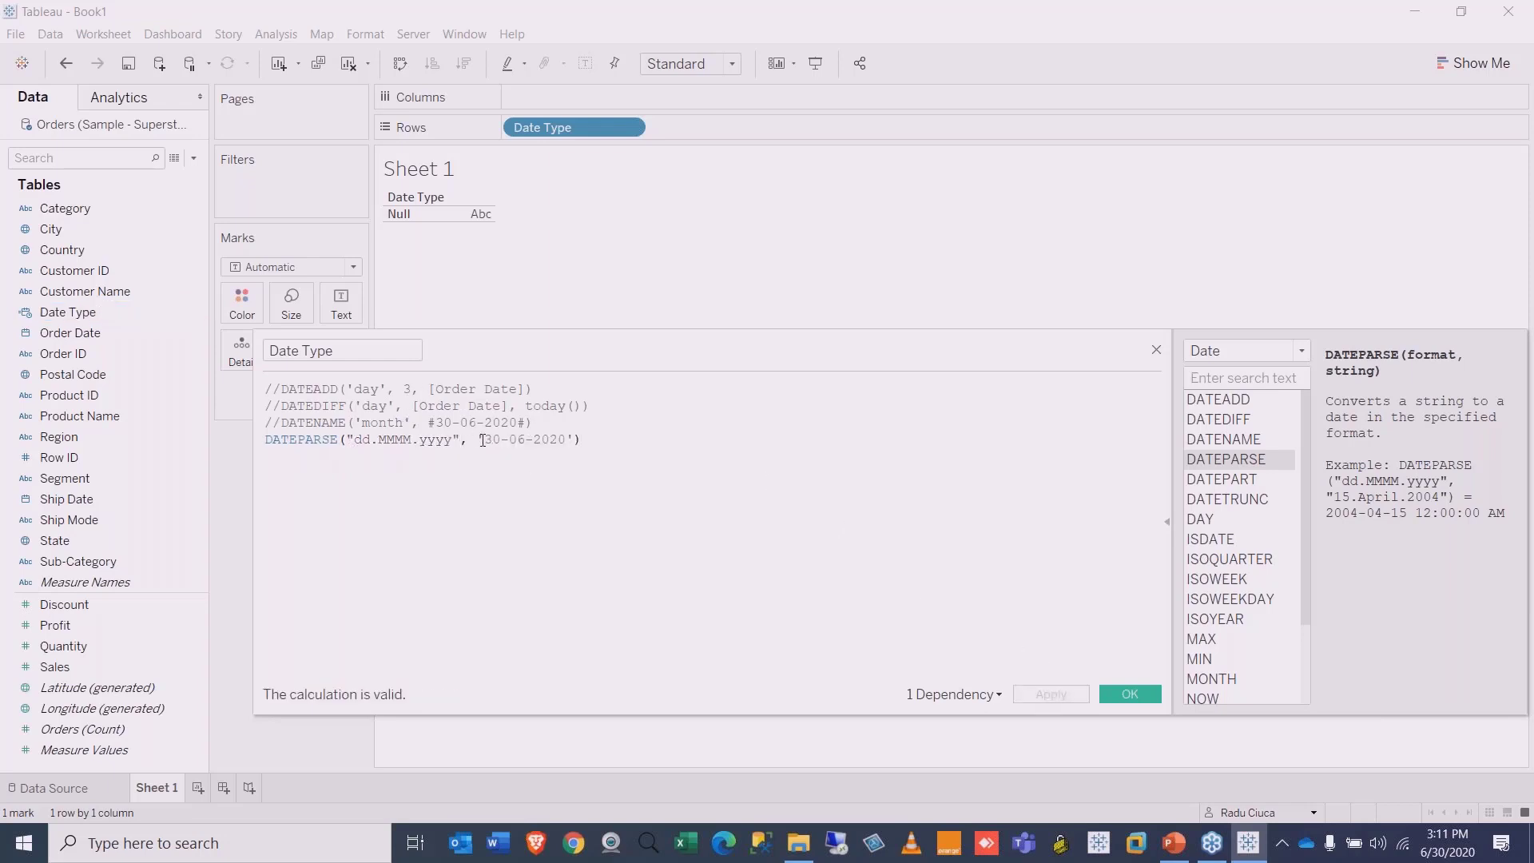
{"action": "type", "text": "\""}
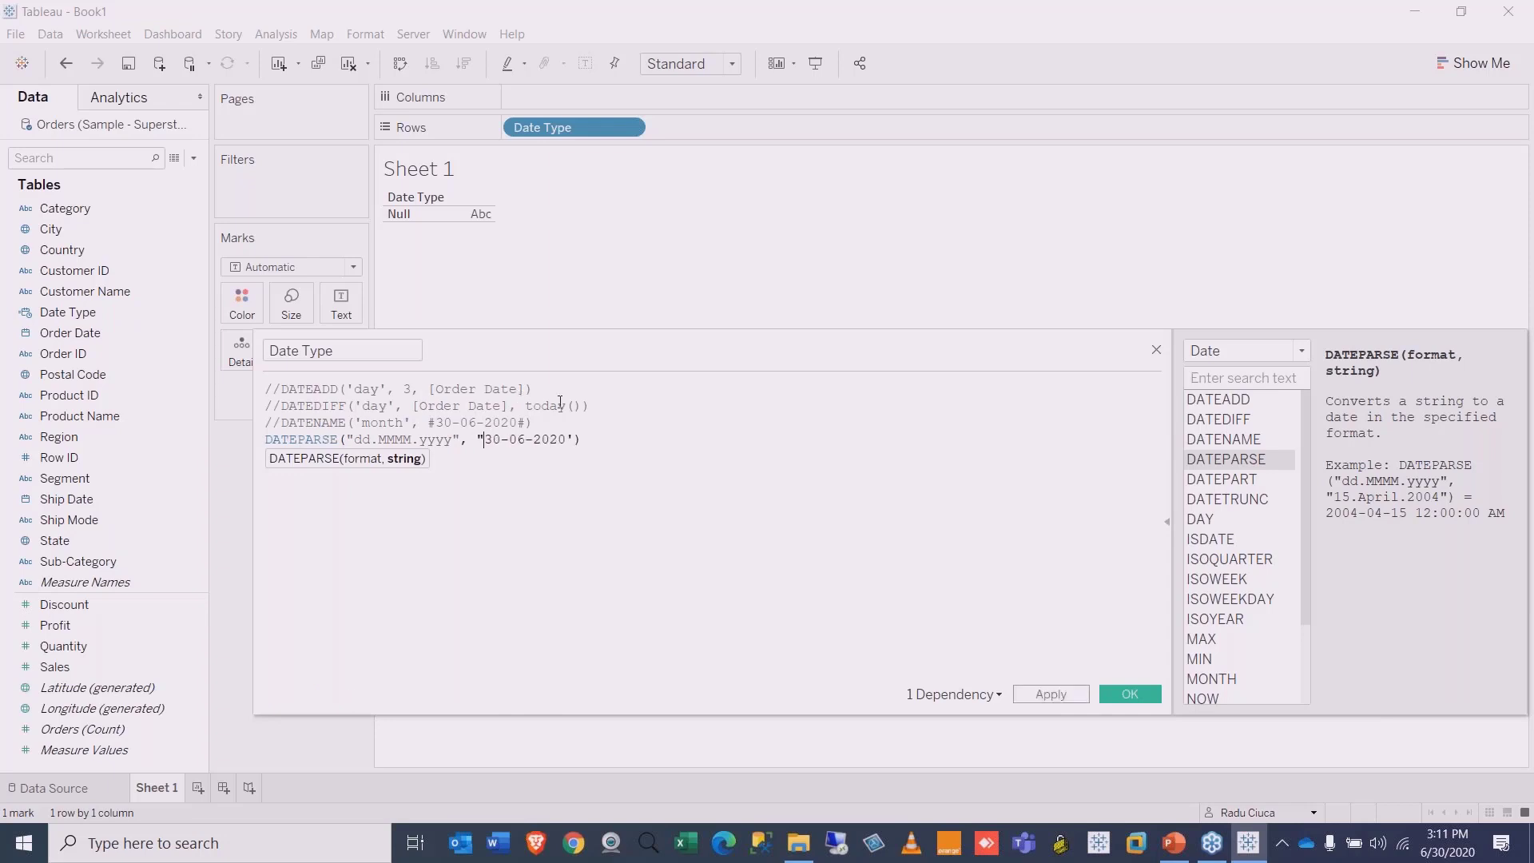
{"action": "left_click", "coordinate": [574, 440]}
{"action": "key", "text": "BackSpace"}
{"action": "type", "text": "\""}
{"action": "key", "text": "Right"}
{"action": "left_click", "coordinate": [1052, 693]}
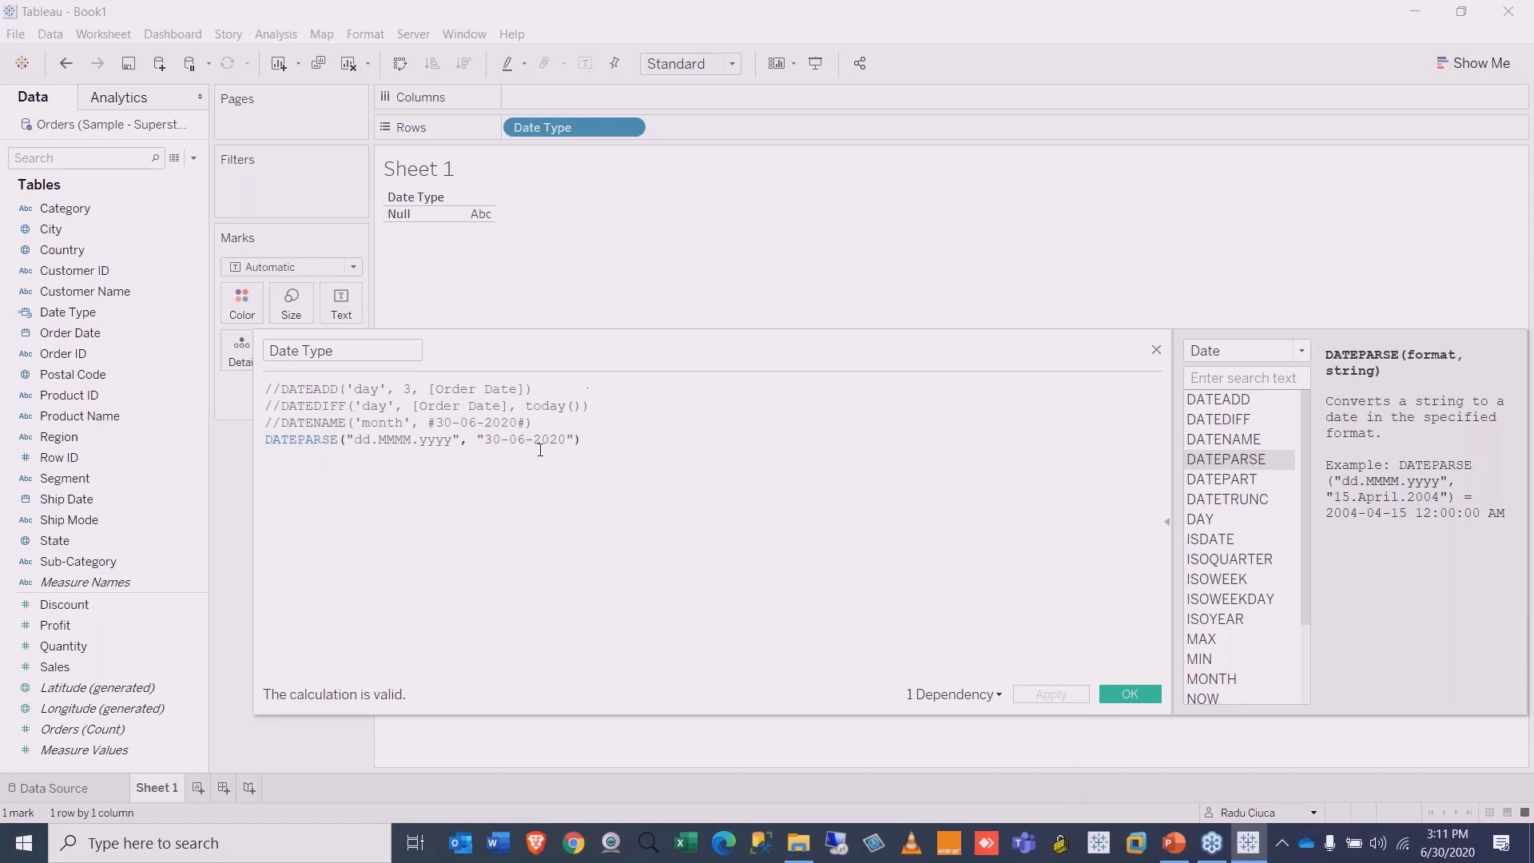
Step: Rewrite the DATEPARSE date string as 2020-06-30 and apply the calculation to the sheet
{"action": "left_click", "coordinate": [572, 439]}
{"action": "left_click_drag", "start_coordinate": [533, 439], "coordinate": [486, 438]}
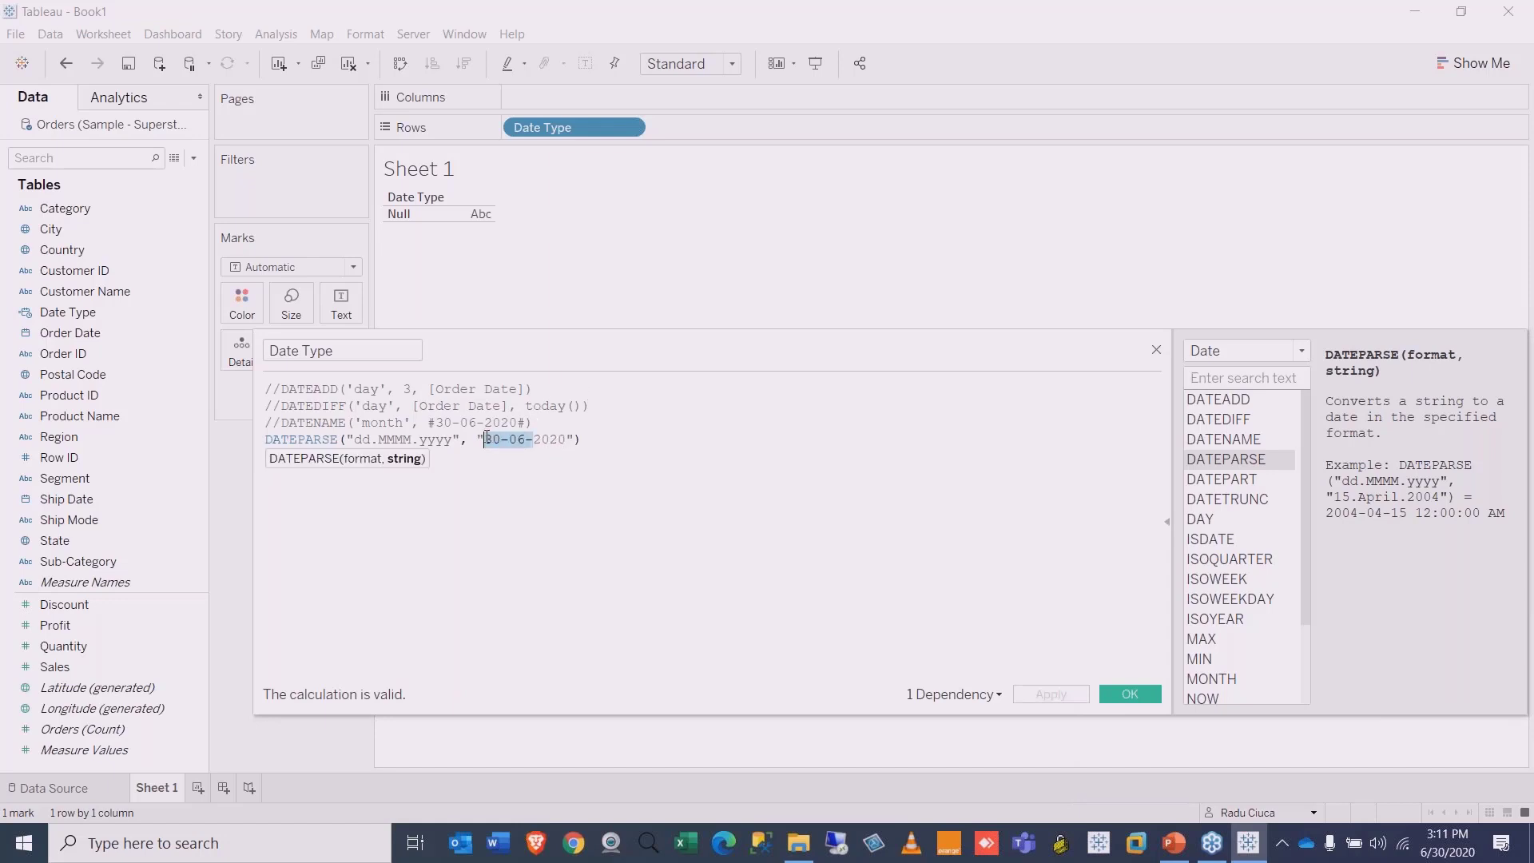
{"action": "key", "text": "BackSpace"}
{"action": "left_click", "coordinate": [516, 438]}
{"action": "type", "text": "-06"}
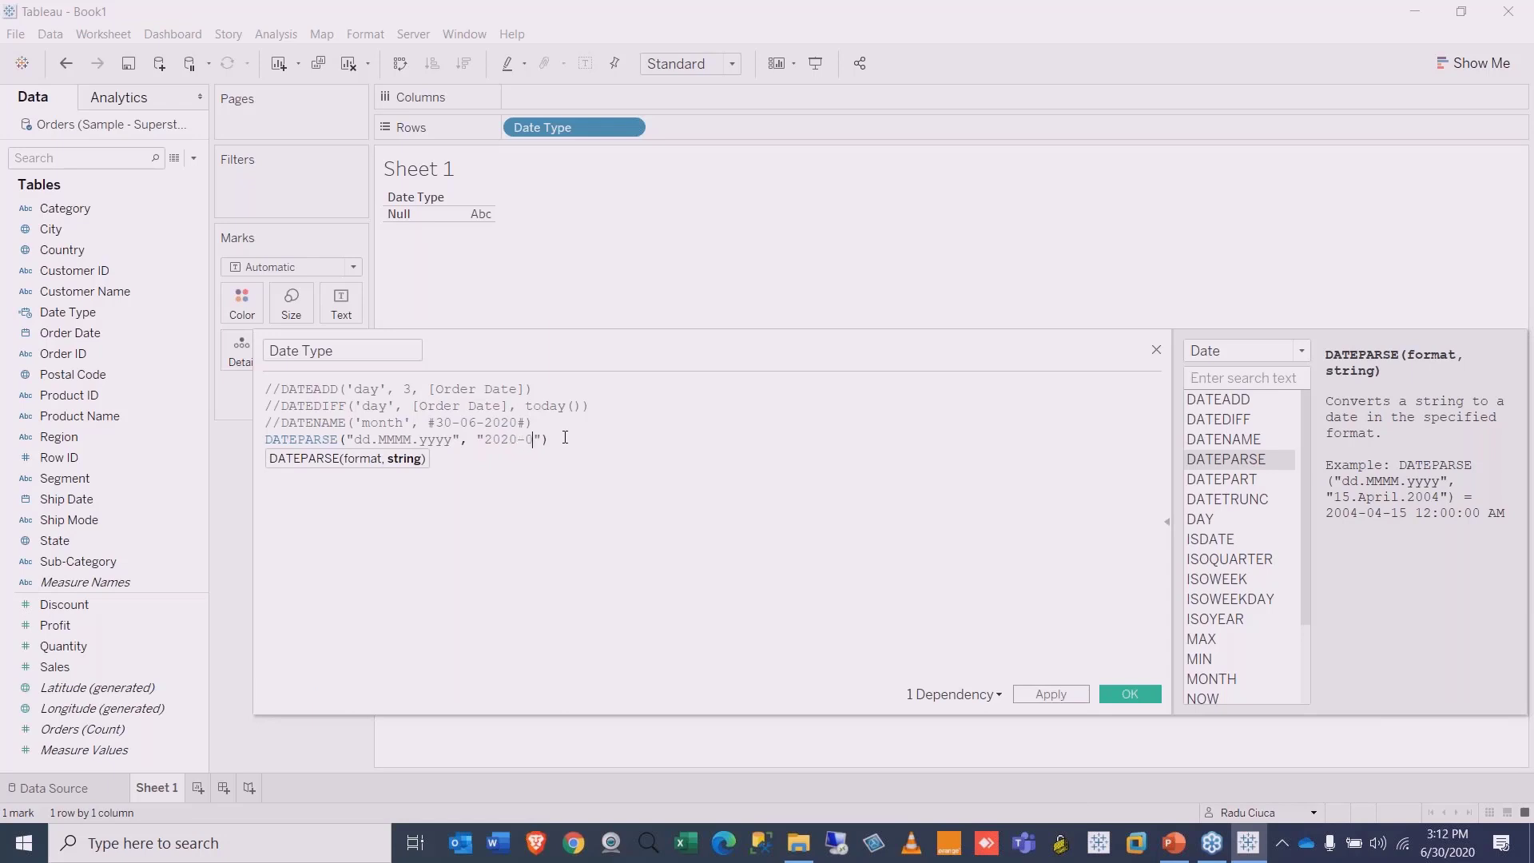
{"action": "type", "text": "-30"}
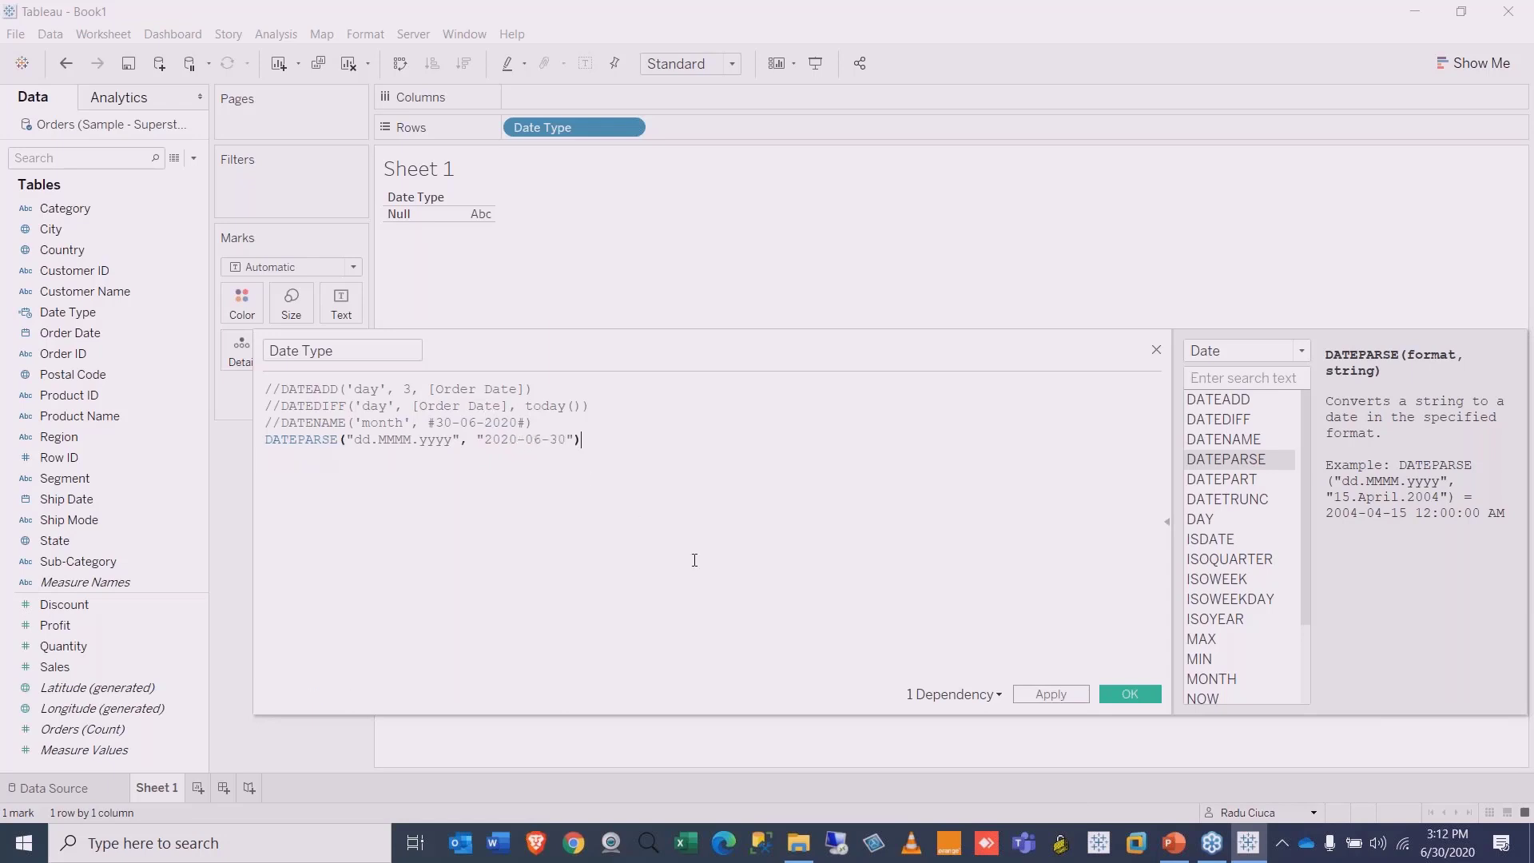
{"action": "left_click", "coordinate": [1052, 694]}
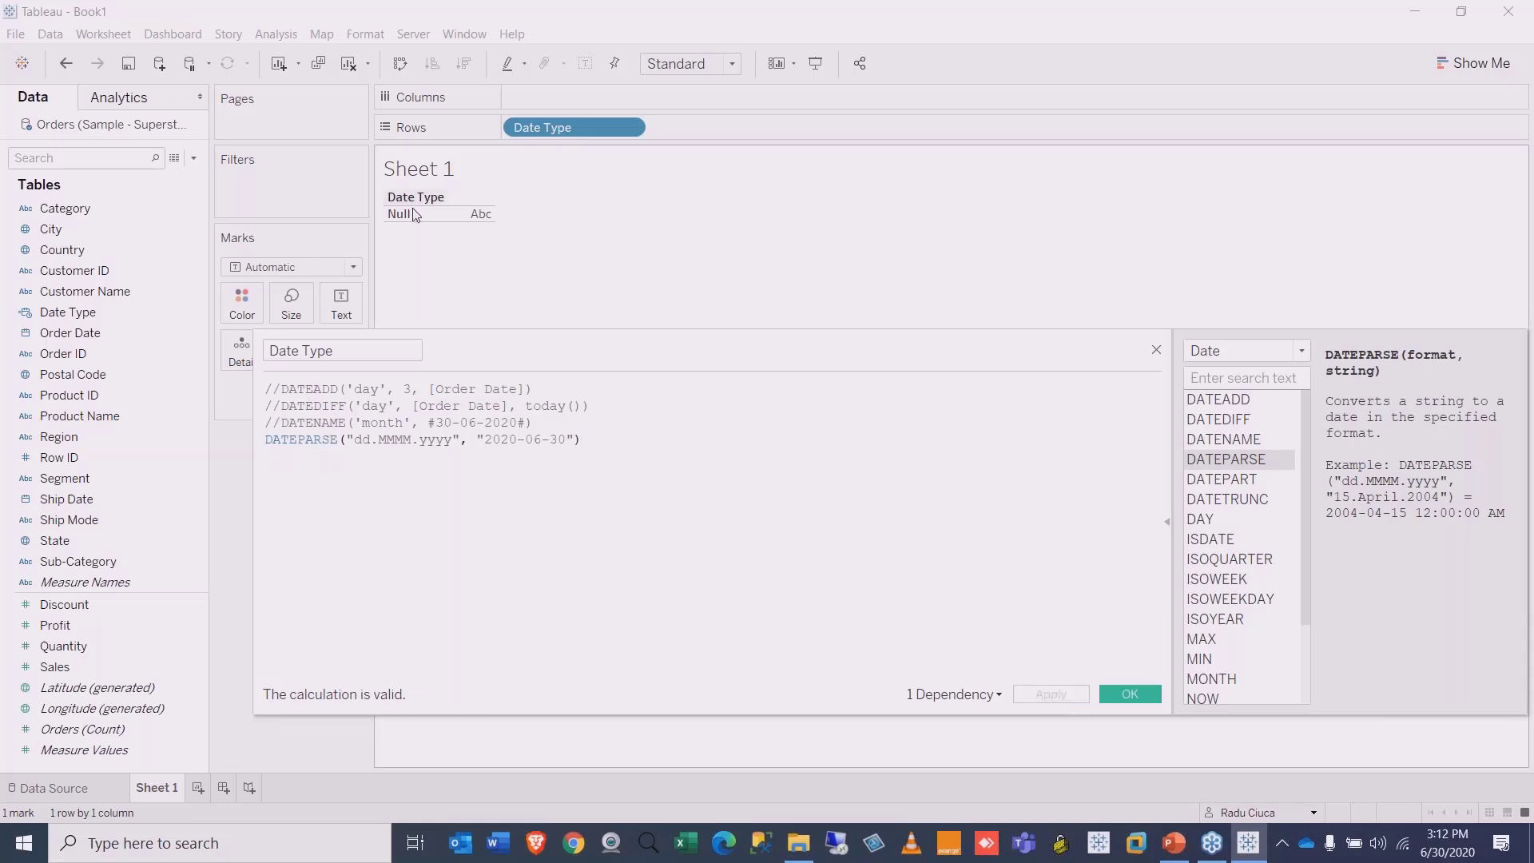
Step: Rewrite the DATEPARSE date string as 30.June.2020 to match the dd.MMMM.yyyy format and apply the calculation
{"action": "left_click", "coordinate": [369, 437]}
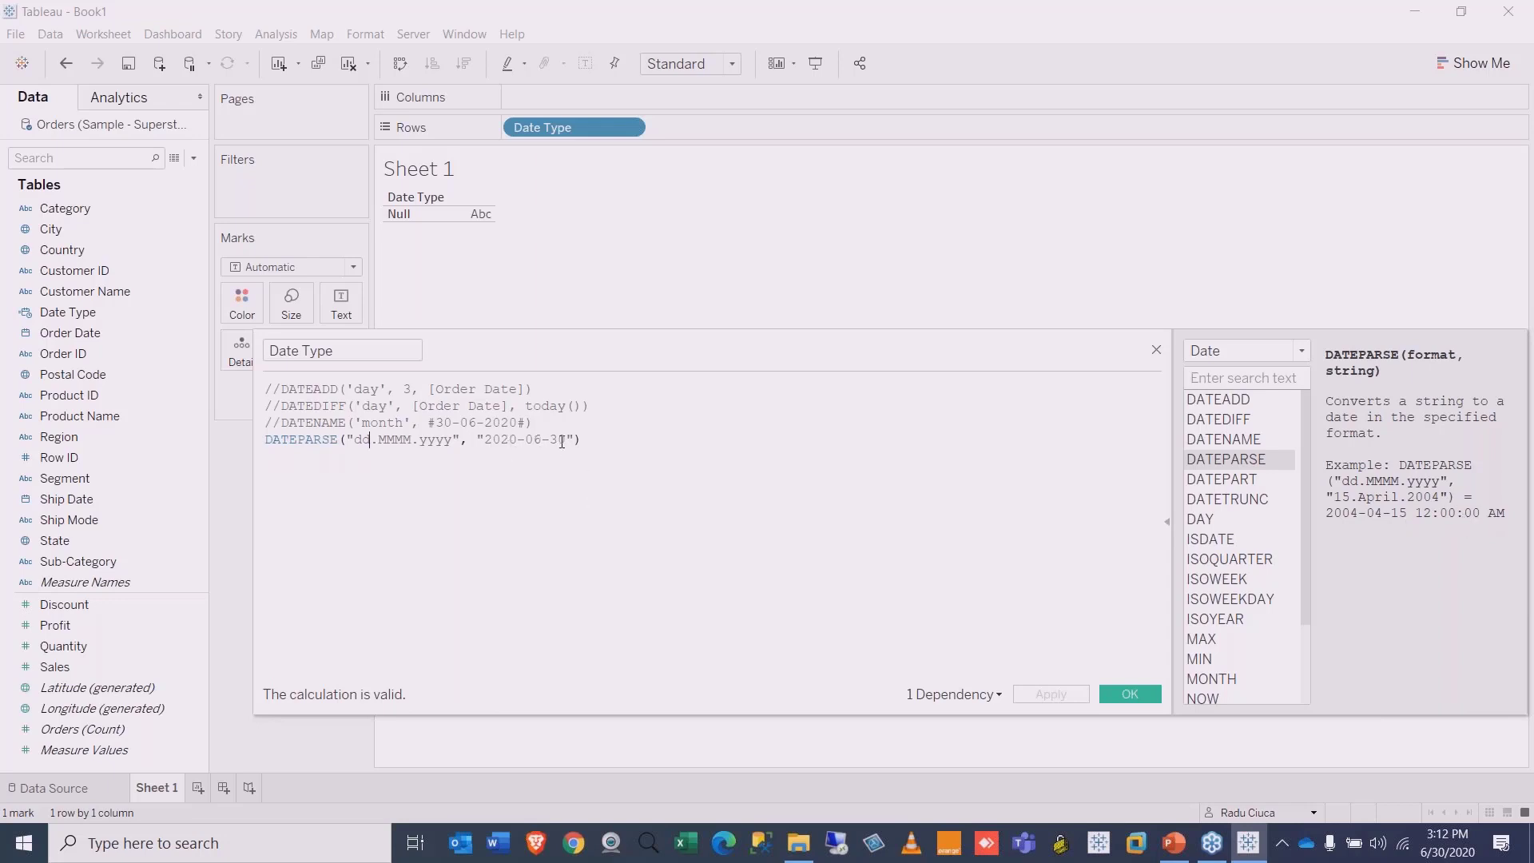
{"action": "left_click_drag", "start_coordinate": [565, 441], "coordinate": [488, 440]}
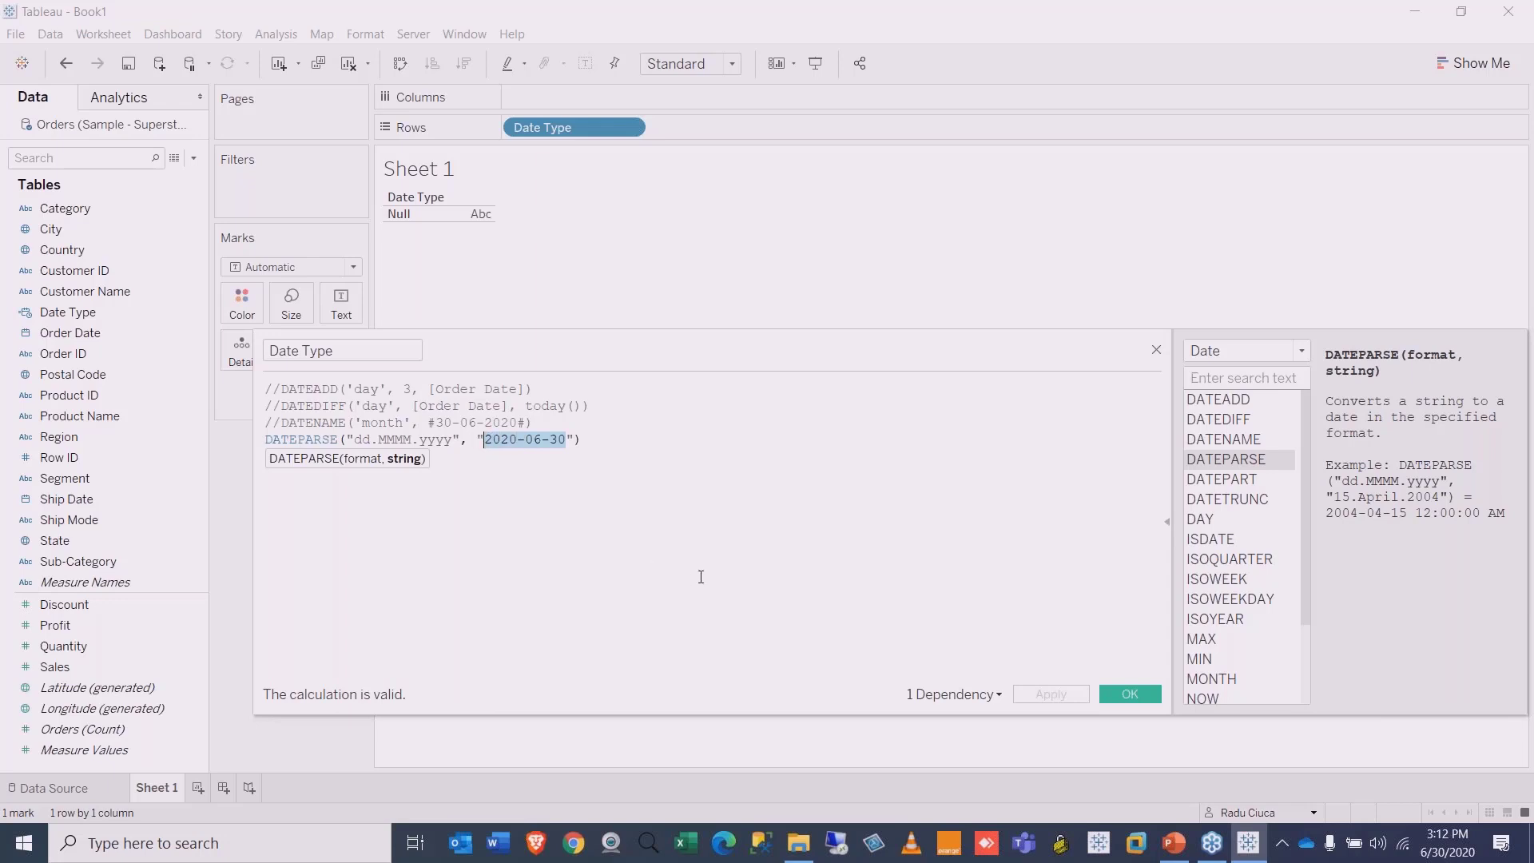
{"action": "type", "text": "30"}
{"action": "type", "text": "."}
{"action": "type", "text": "June.2"}
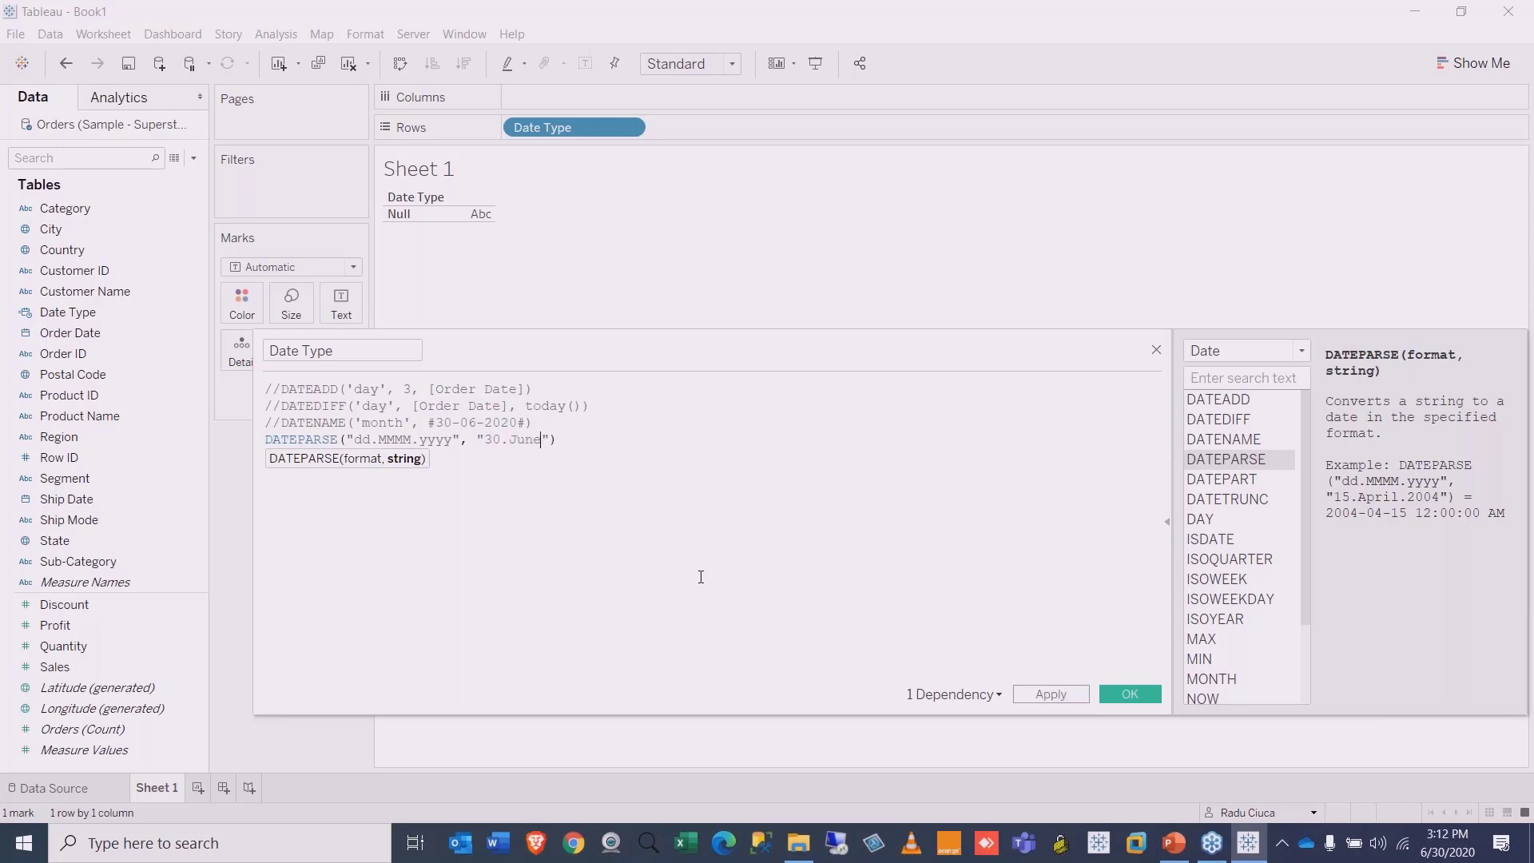
{"action": "type", "text": "020"}
{"action": "left_click", "coordinate": [1051, 694]}
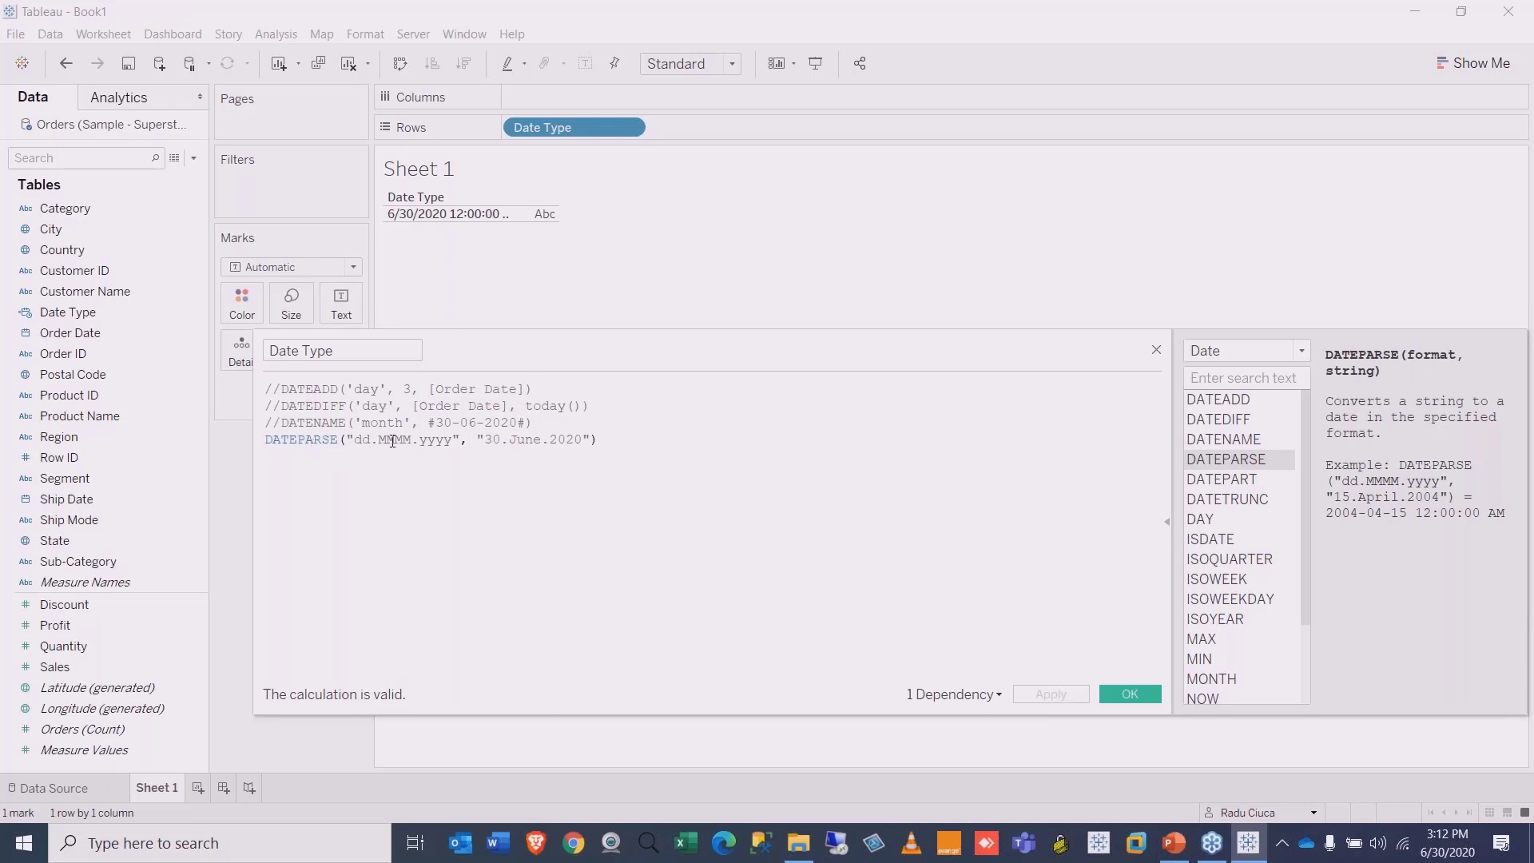
Step: Try uppercase DD for the day part of the DATEPARSE format and apply the calculation
{"action": "left_click_drag", "start_coordinate": [371, 441], "coordinate": [356, 440]}
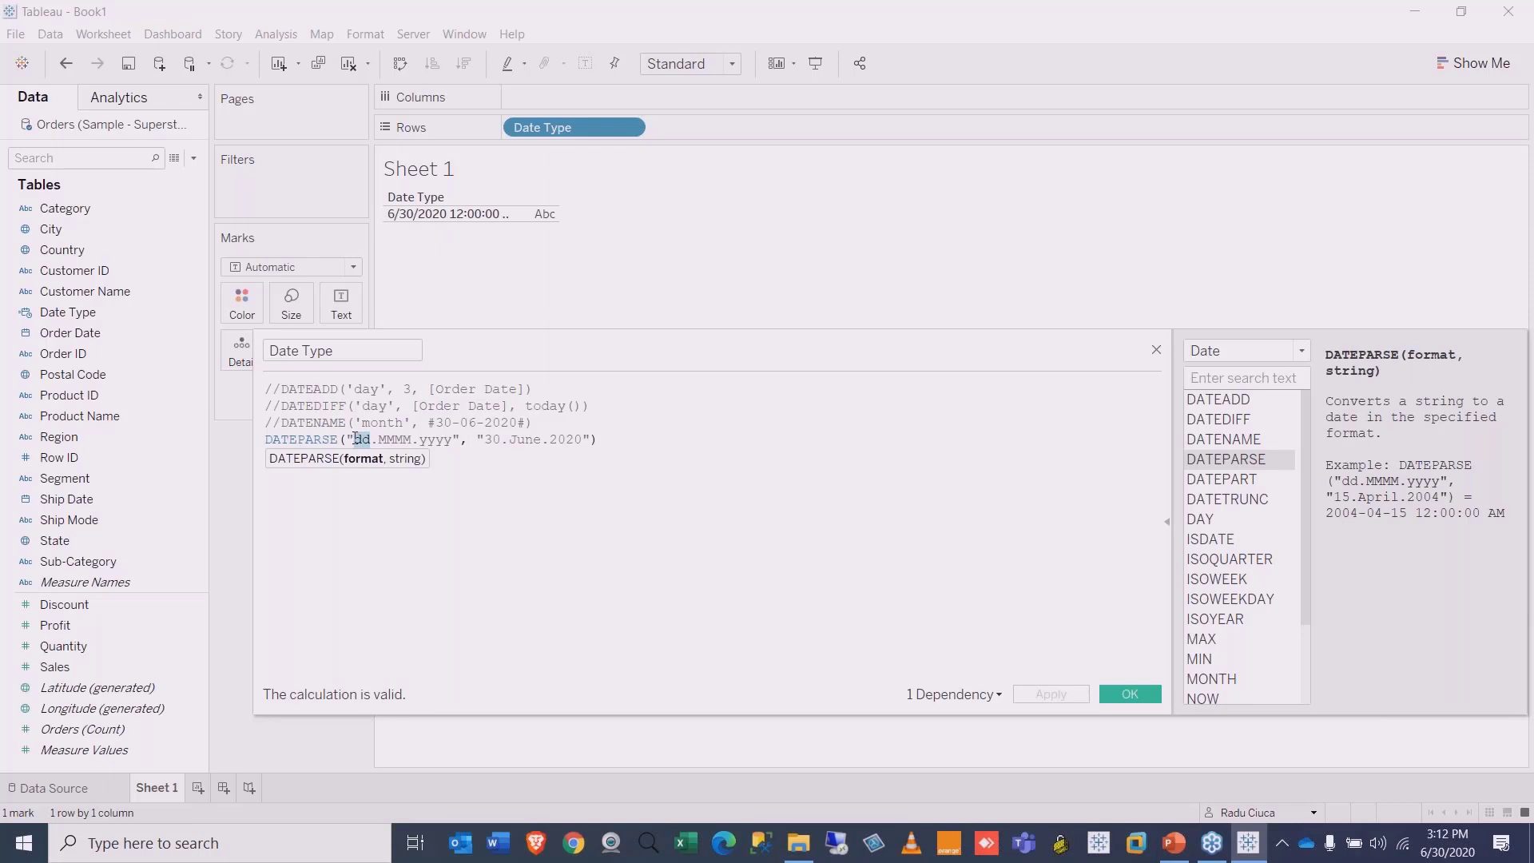
{"action": "type", "text": "DD"}
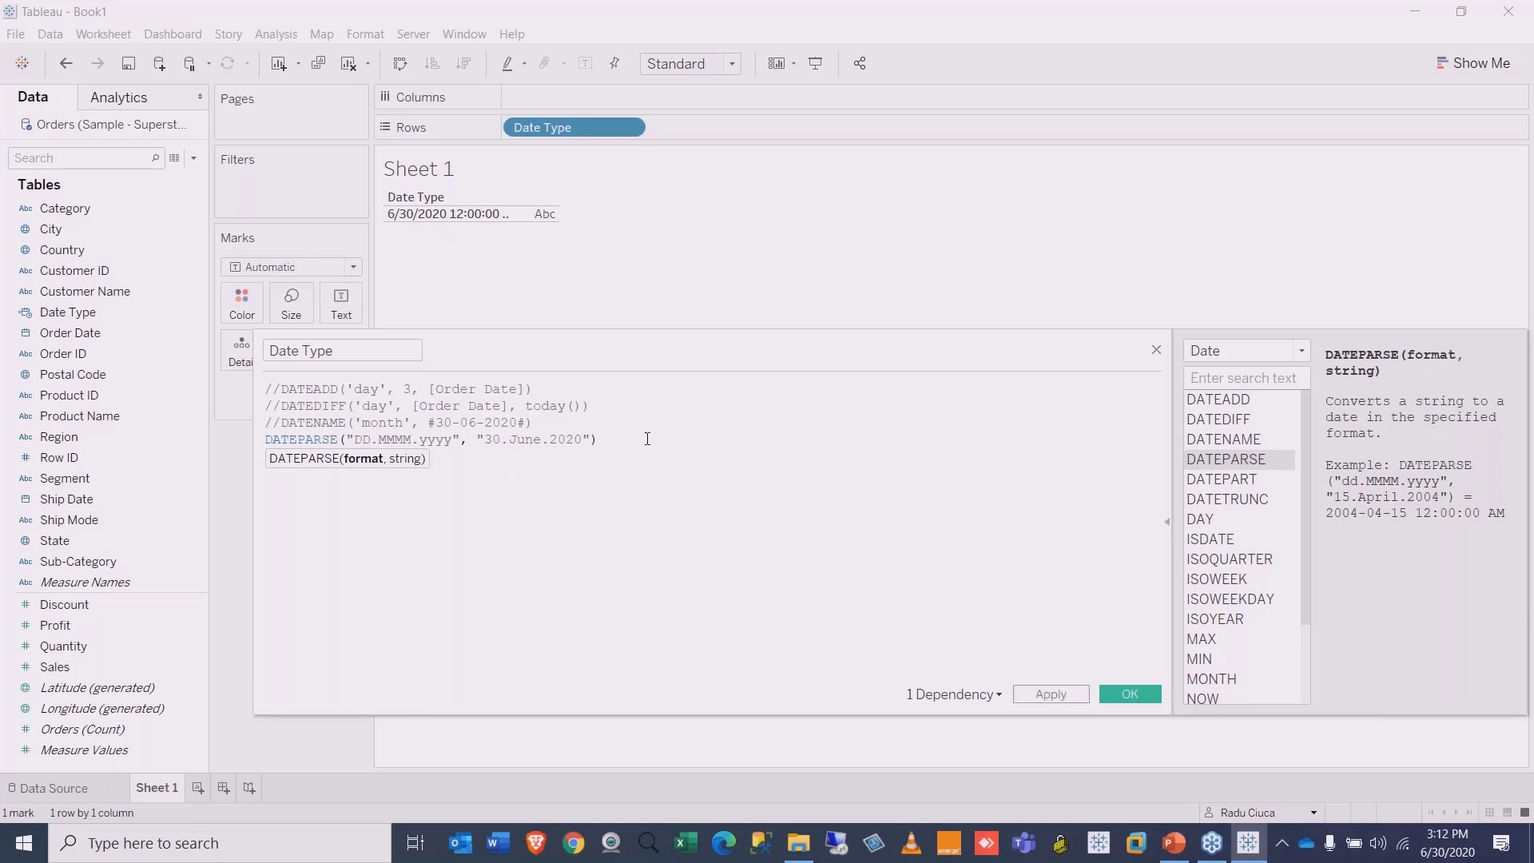
{"action": "left_click", "coordinate": [1046, 690]}
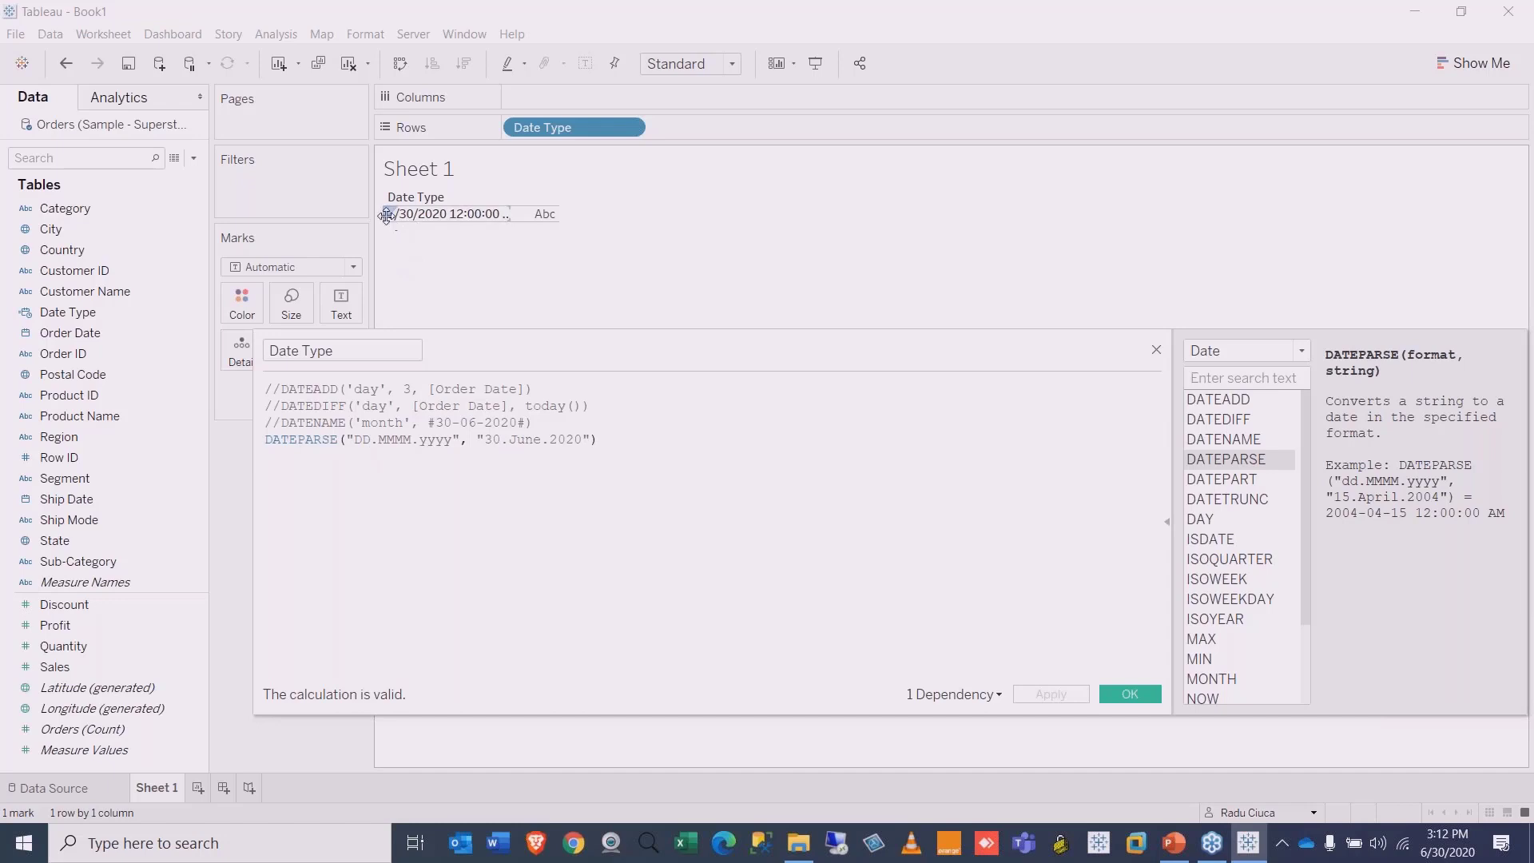
Step: Restore lowercase dd in the DATEPARSE format and reapply the calculation
{"action": "left_click", "coordinate": [374, 439]}
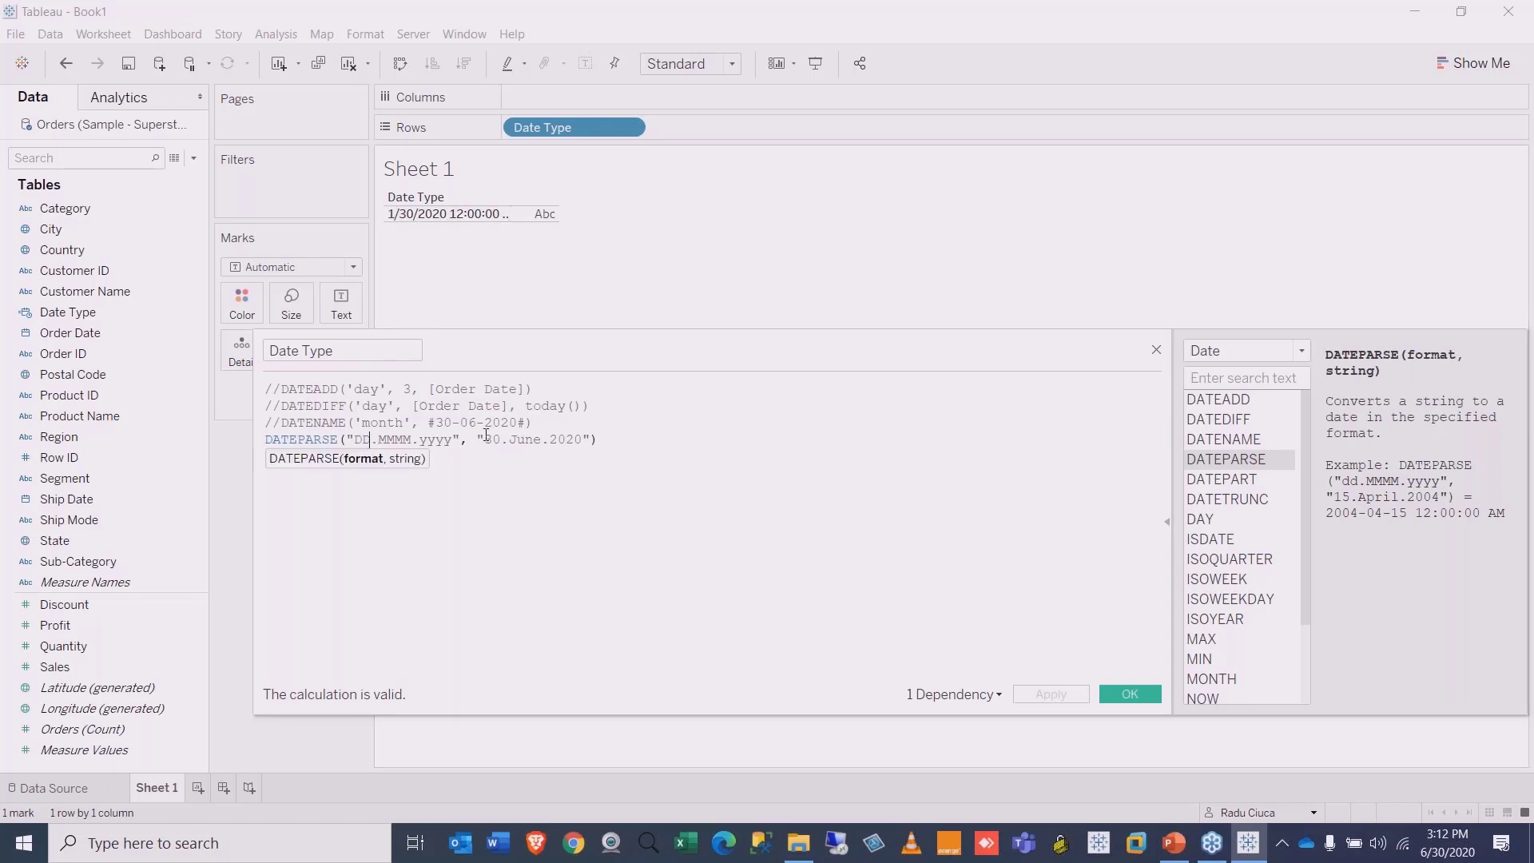
{"action": "key", "text": "BackSpace"}
{"action": "key", "text": "BackSpace"}
{"action": "type", "text": "dd"}
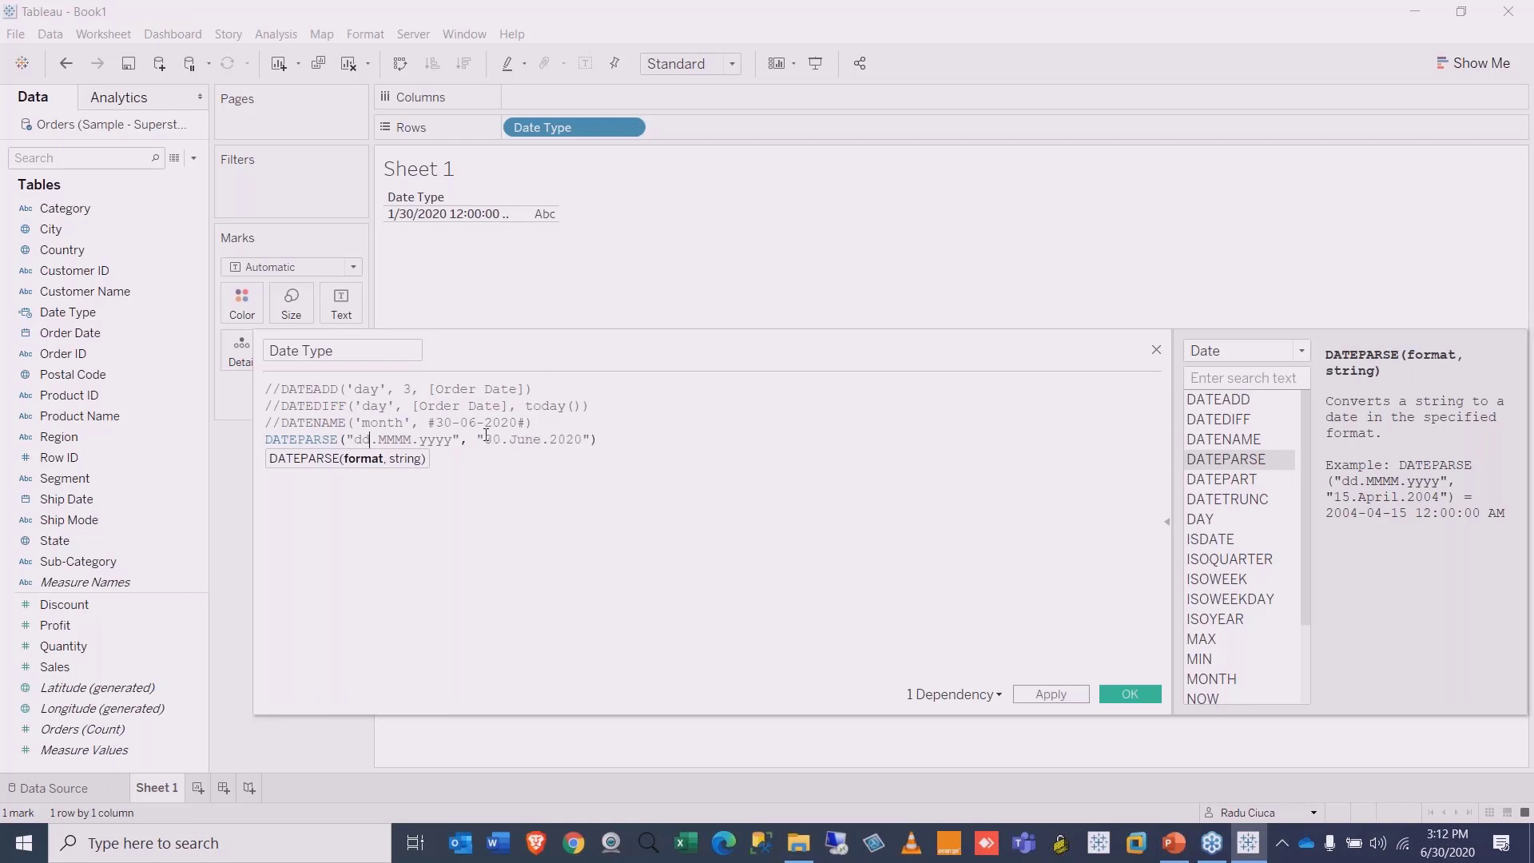
{"action": "left_click", "coordinate": [1050, 694]}
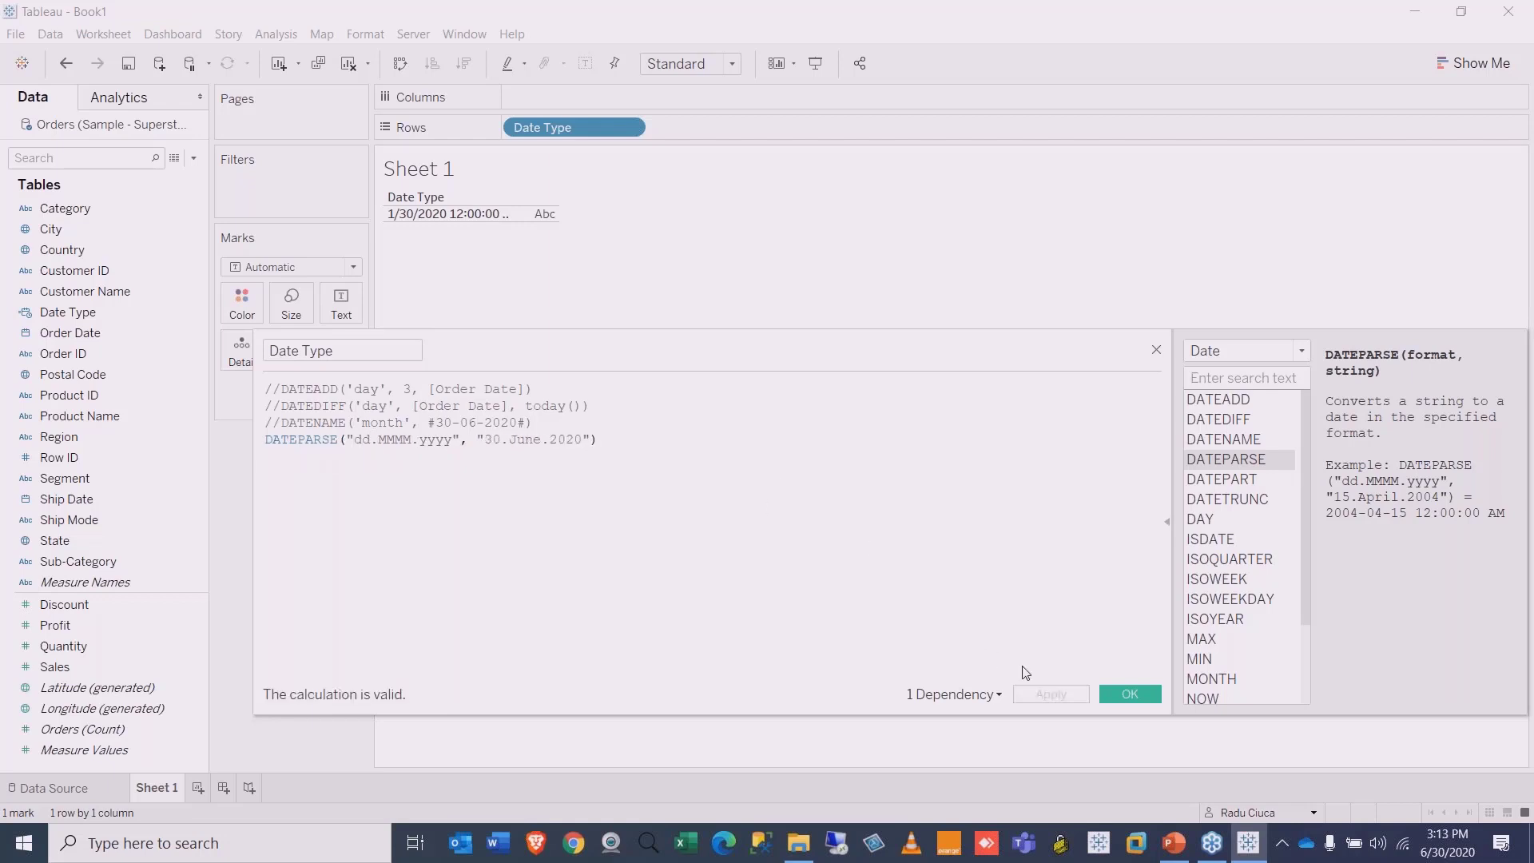
Step: Comment out the DATEPARSE line with // and read the DATEPART function description
{"action": "left_click", "coordinate": [267, 440]}
{"action": "type", "text": "//"}
{"action": "left_click", "coordinate": [645, 440]}
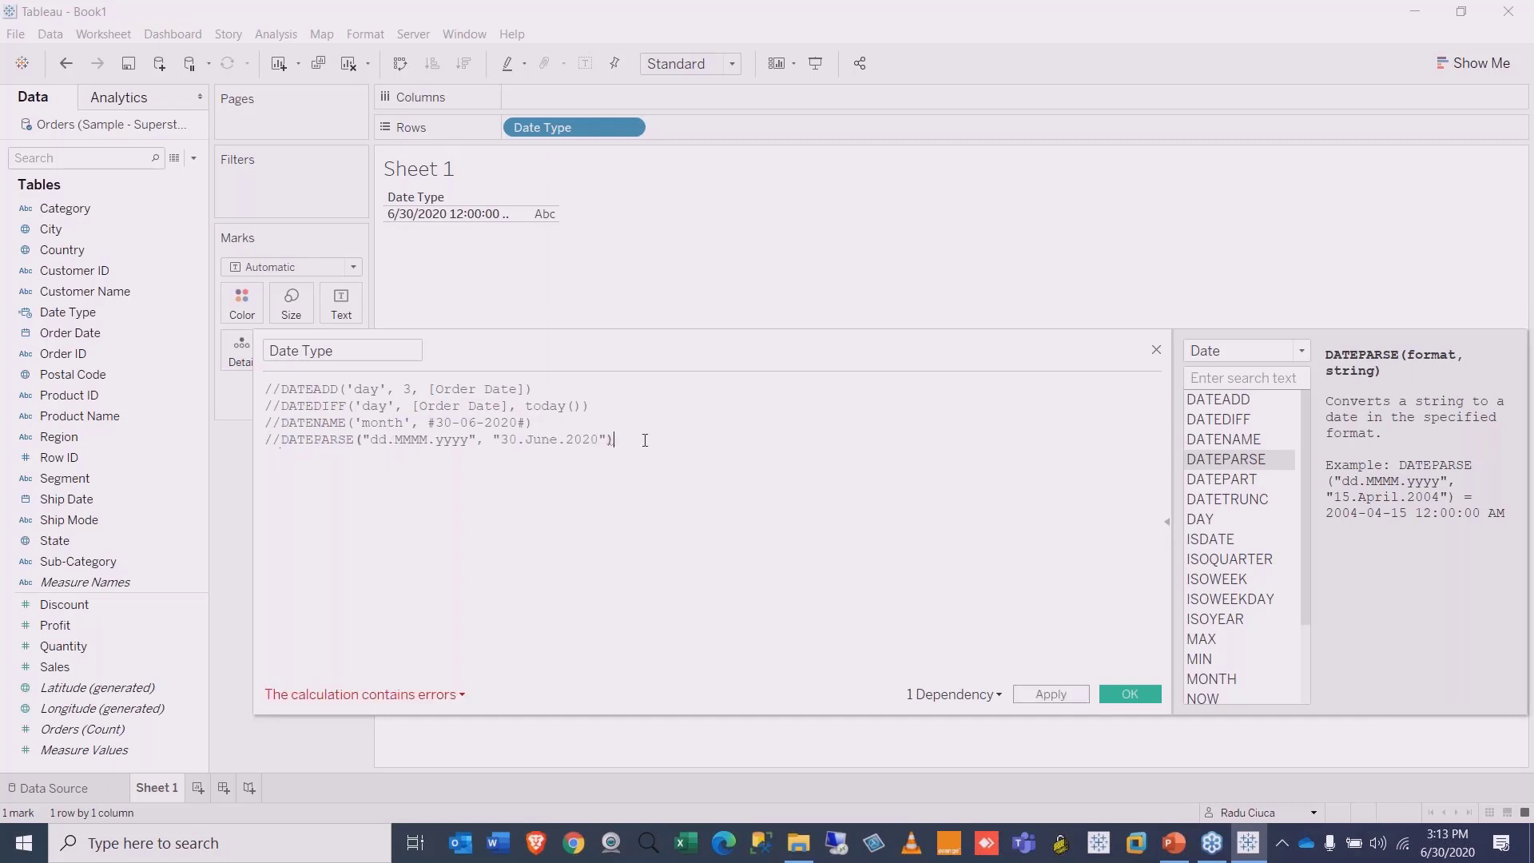
{"action": "key", "text": "Return"}
{"action": "left_click", "coordinate": [1227, 481]}
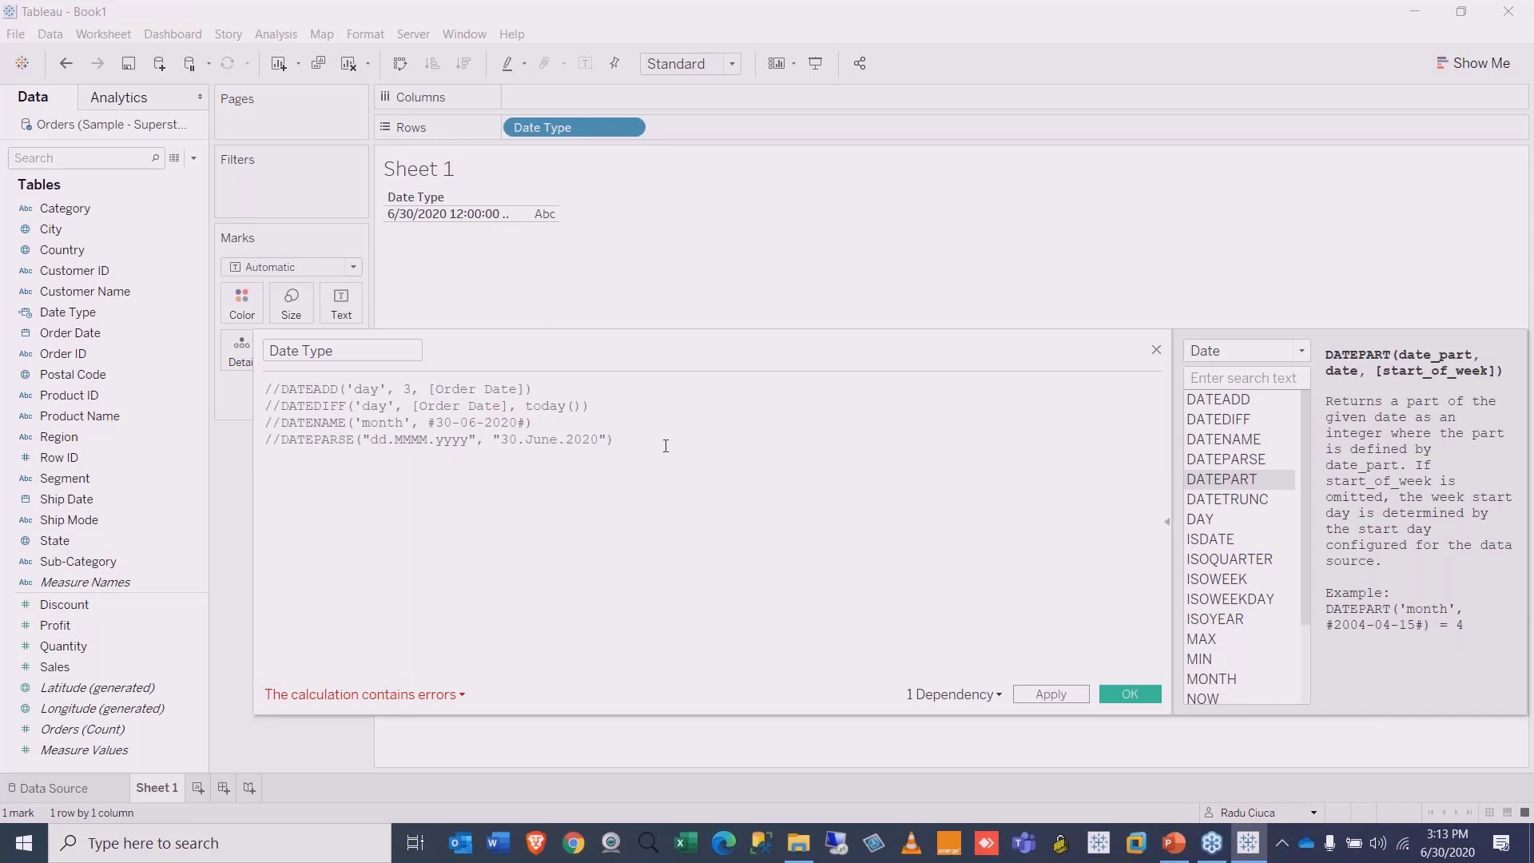
Step: Add a DATEPART function on a new line below the DATEPARSE comment with 'month' as its date part
{"action": "key", "text": "Return"}
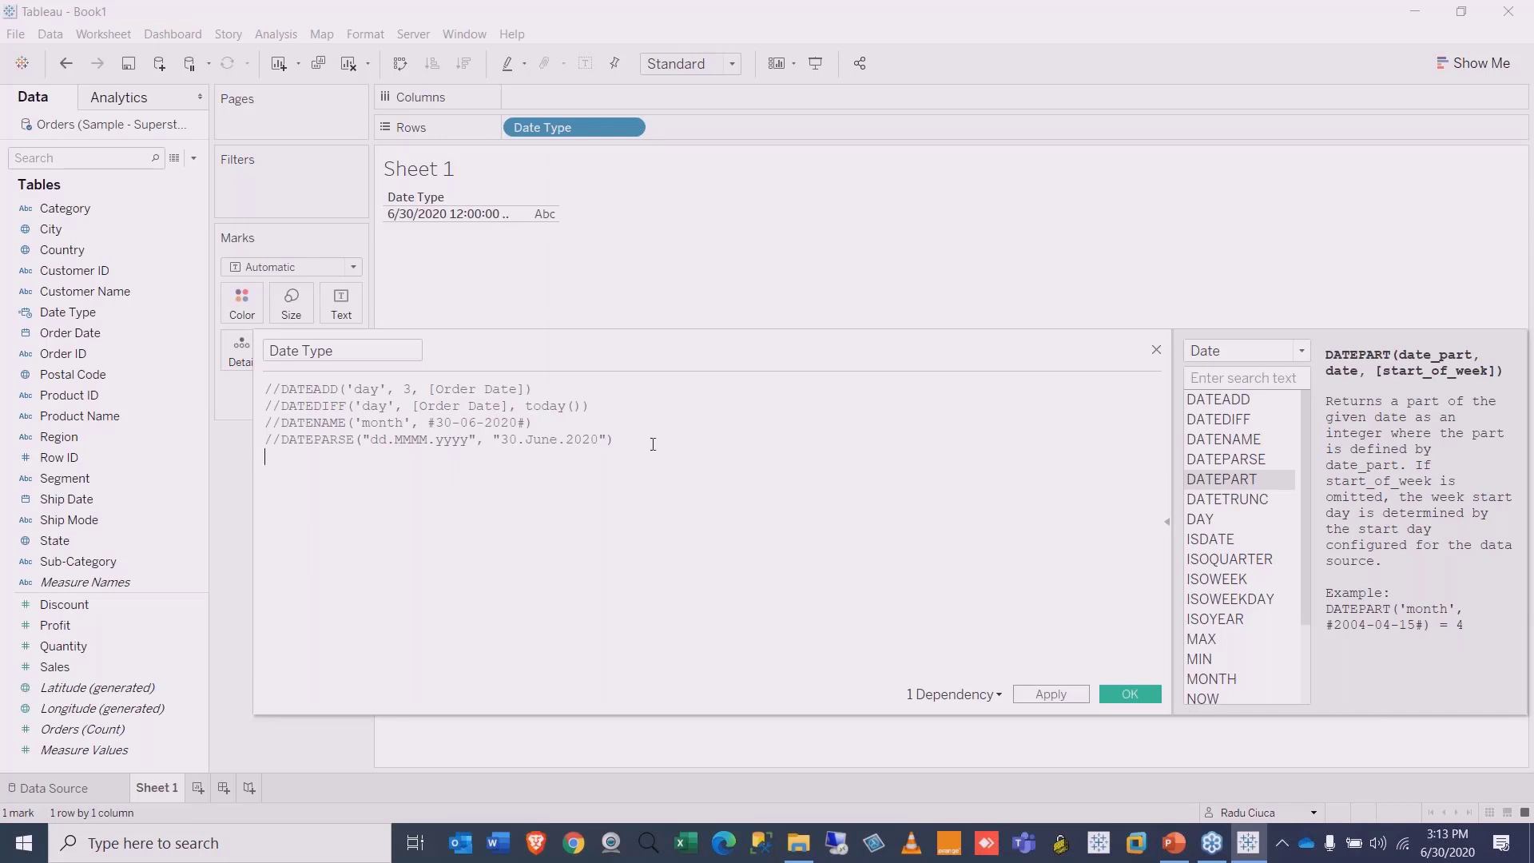
{"action": "type", "text": "DATEPA"}
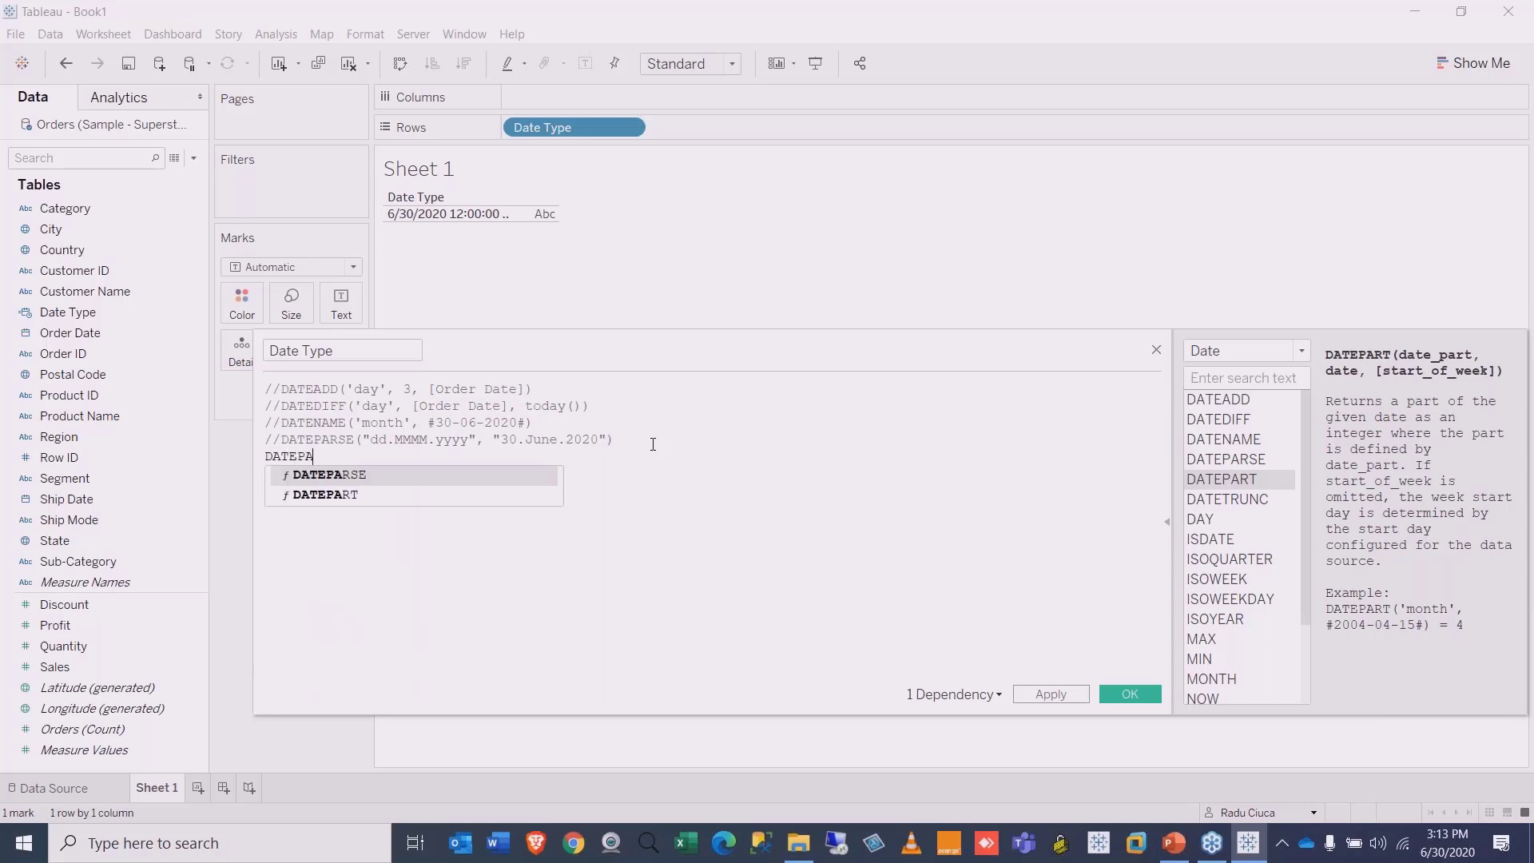
{"action": "type", "text": "RT"}
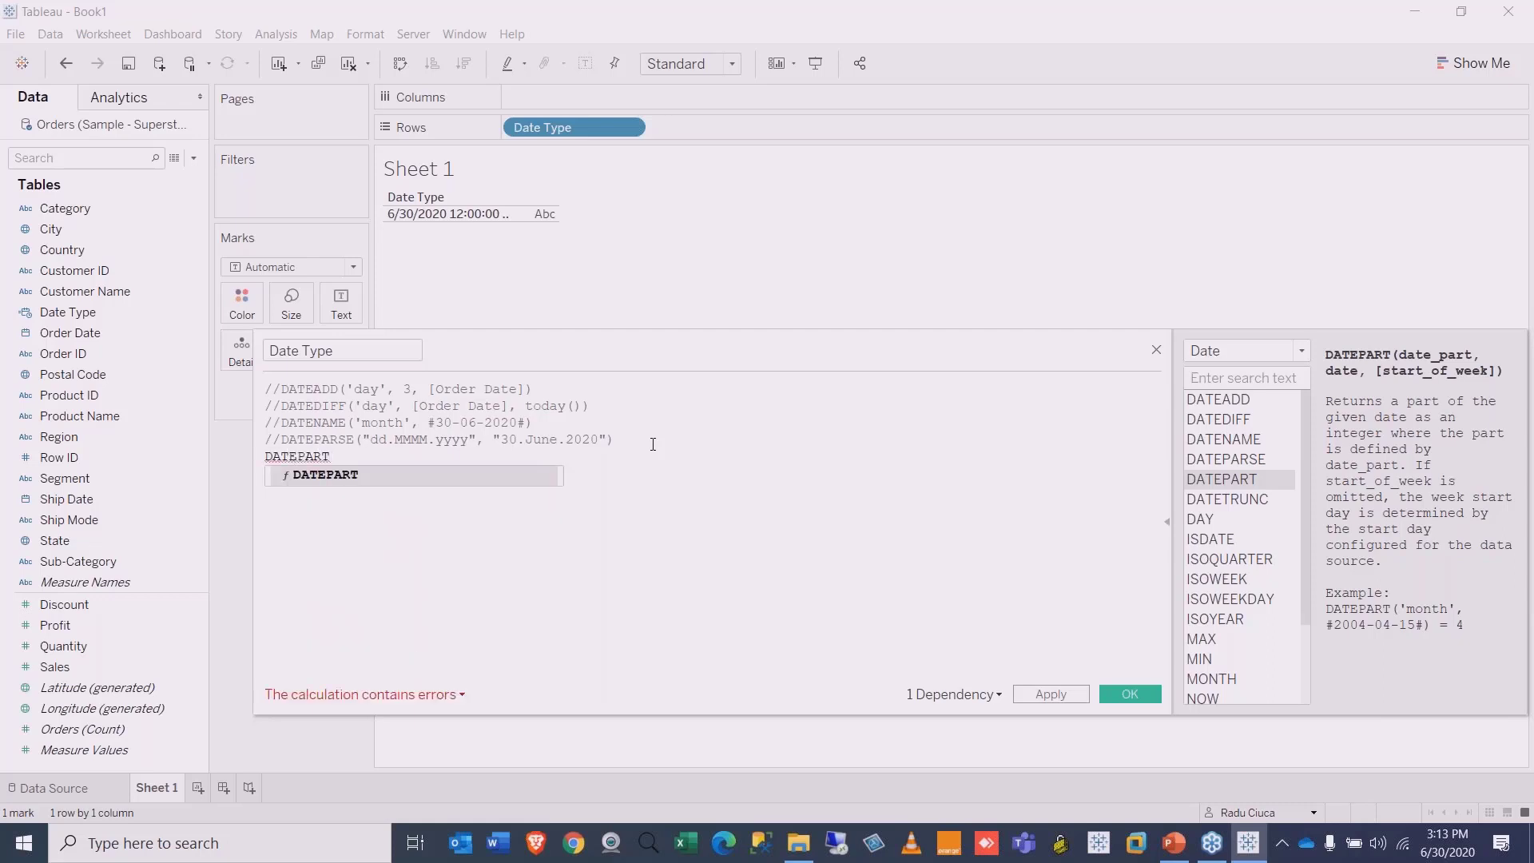
{"action": "key", "text": "Return"}
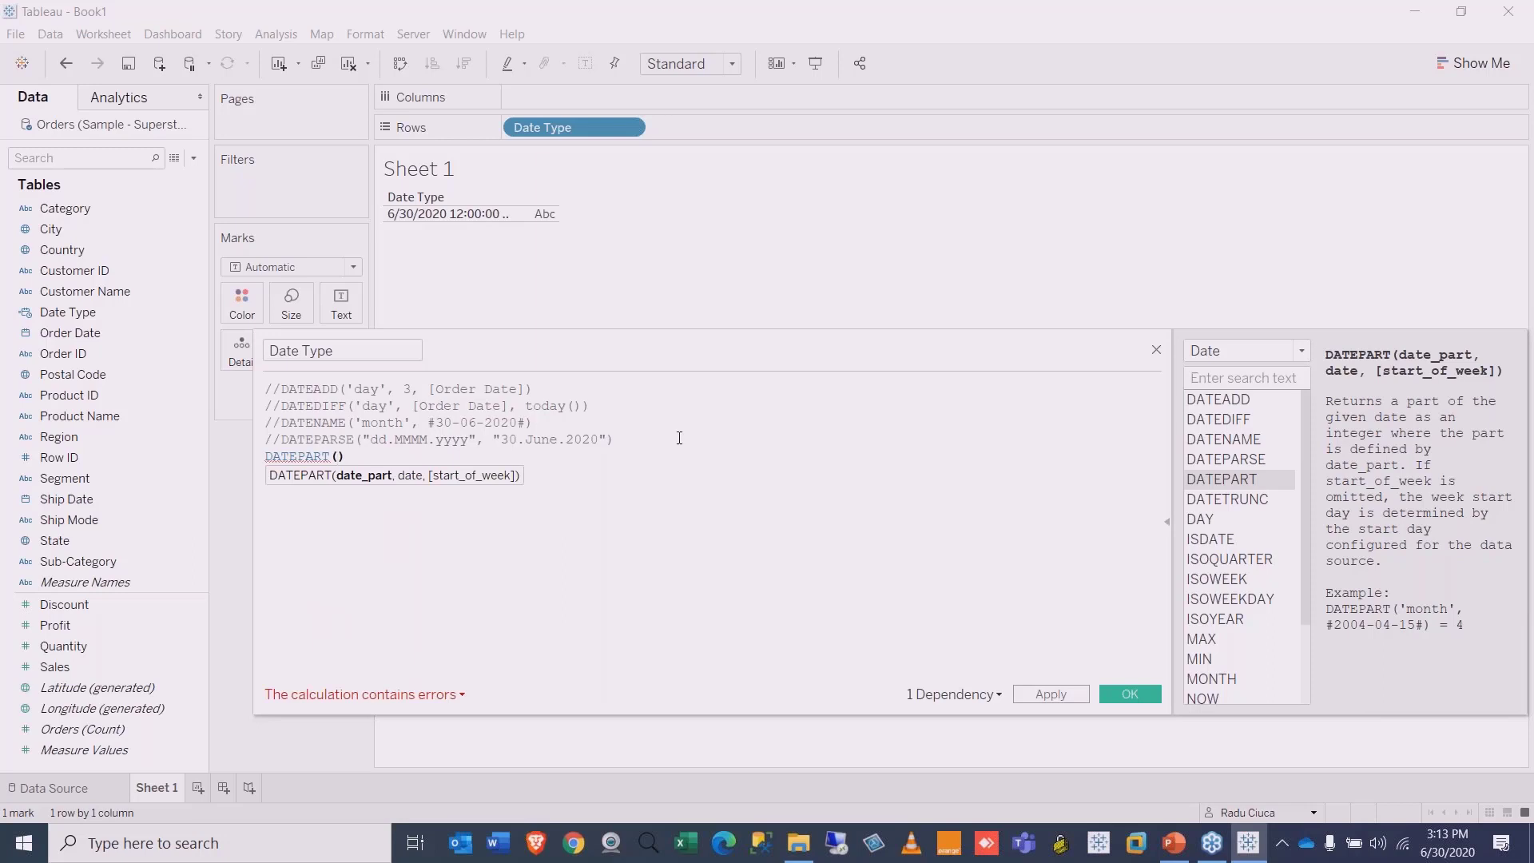
{"action": "type", "text": "'month'"}
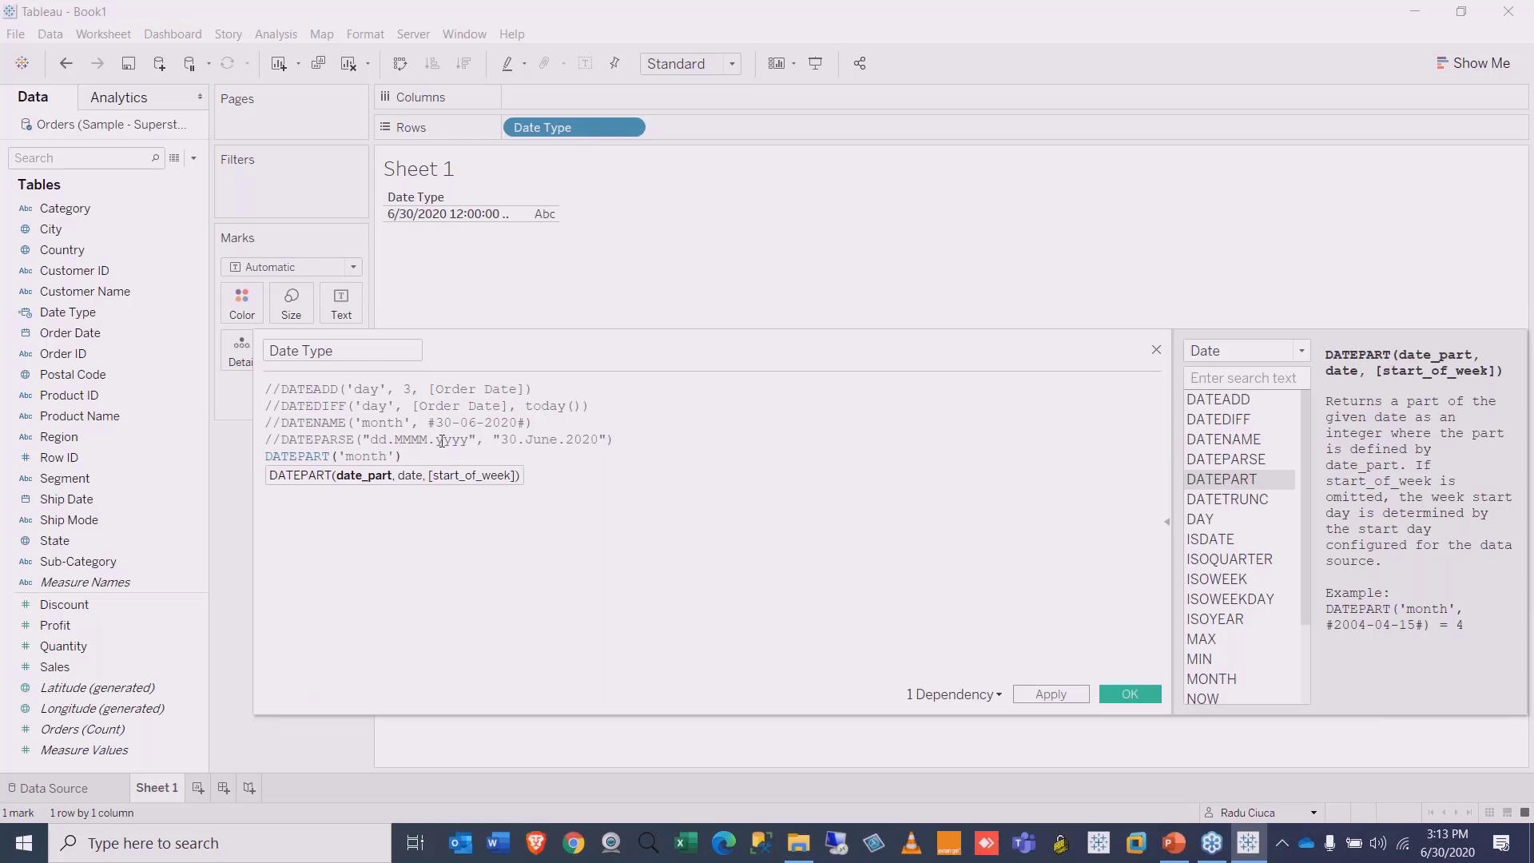
{"action": "type", "text": ","}
Step: Copy #30-06-2020# from the DATENAME line into DATEPART as its date argument and apply the calculation
{"action": "left_click_drag", "start_coordinate": [526, 423], "coordinate": [426, 423]}
{"action": "key", "text": "ctrl+c"}
{"action": "left_click", "coordinate": [408, 456]}
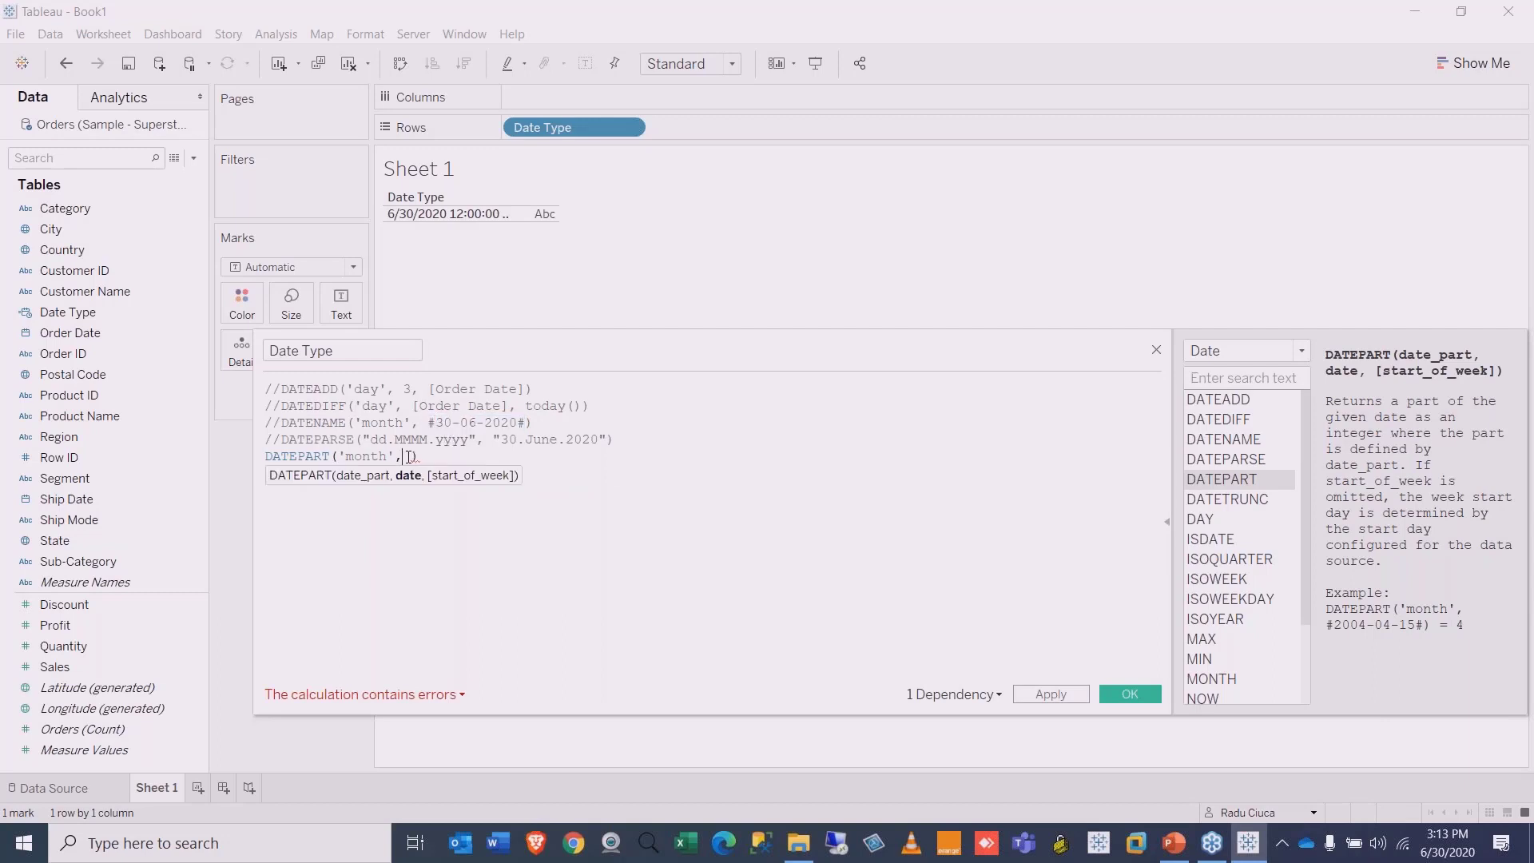
{"action": "key", "text": "ctrl+v"}
{"action": "left_click", "coordinate": [644, 391]}
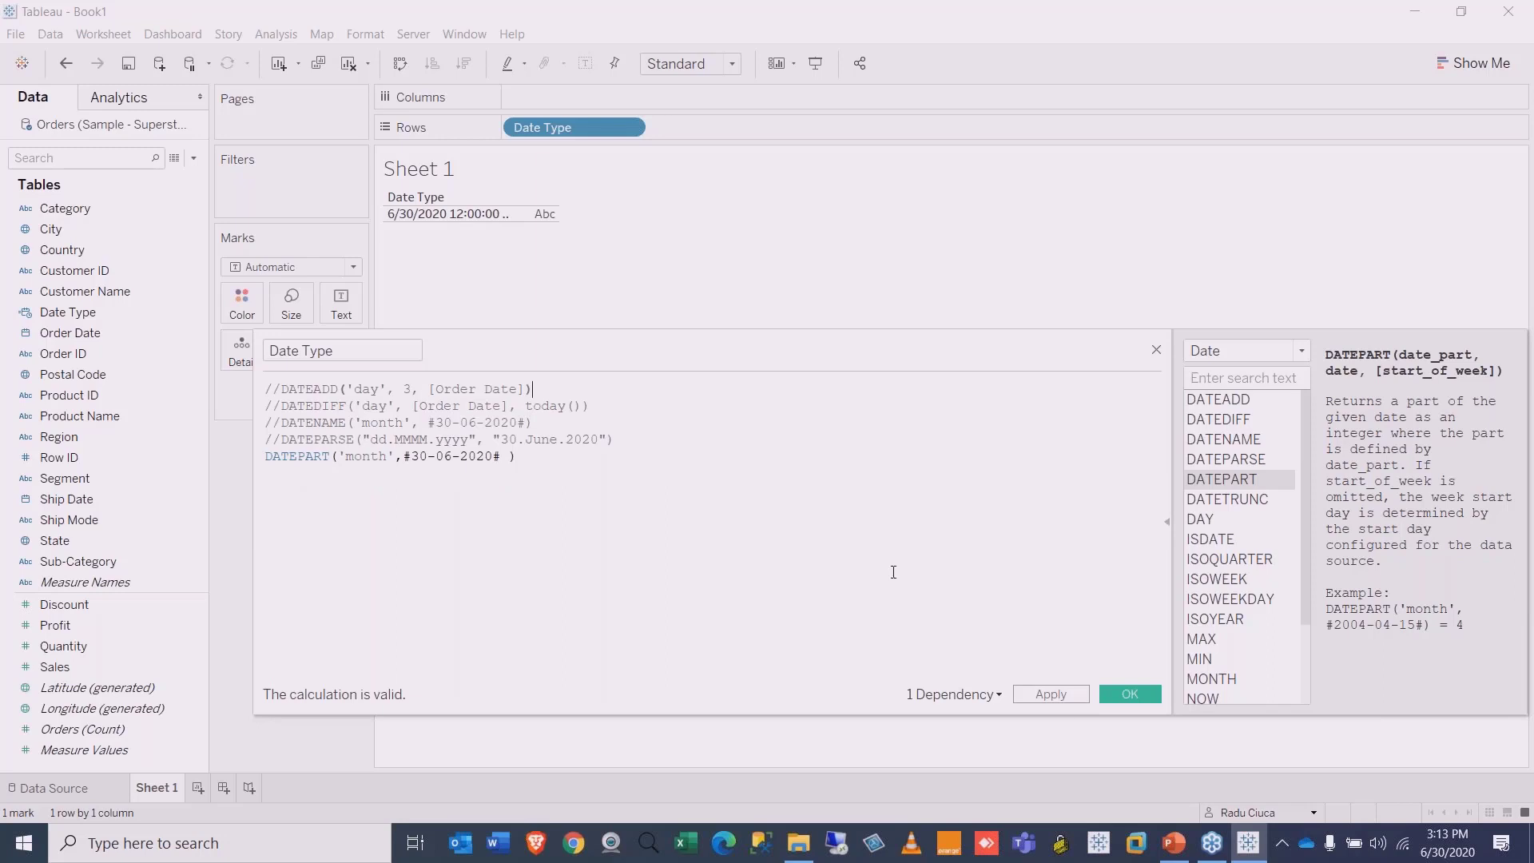
{"action": "left_click", "coordinate": [1053, 694]}
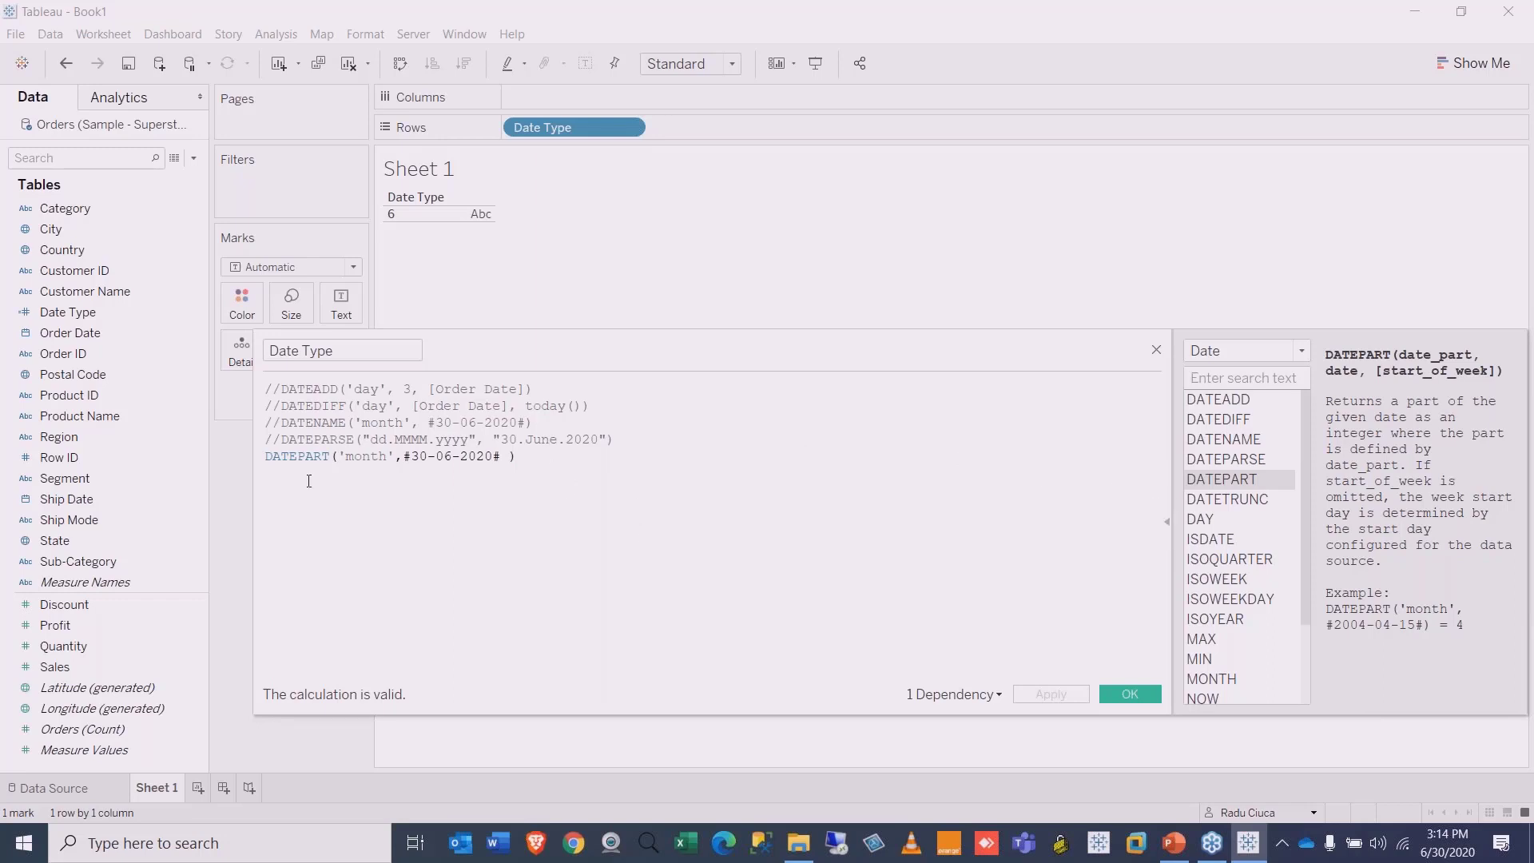
Step: Comment out the DATEPART line with // and insert an empty DATETRUNC function on the line below
{"action": "left_click", "coordinate": [269, 457]}
{"action": "type", "text": "//"}
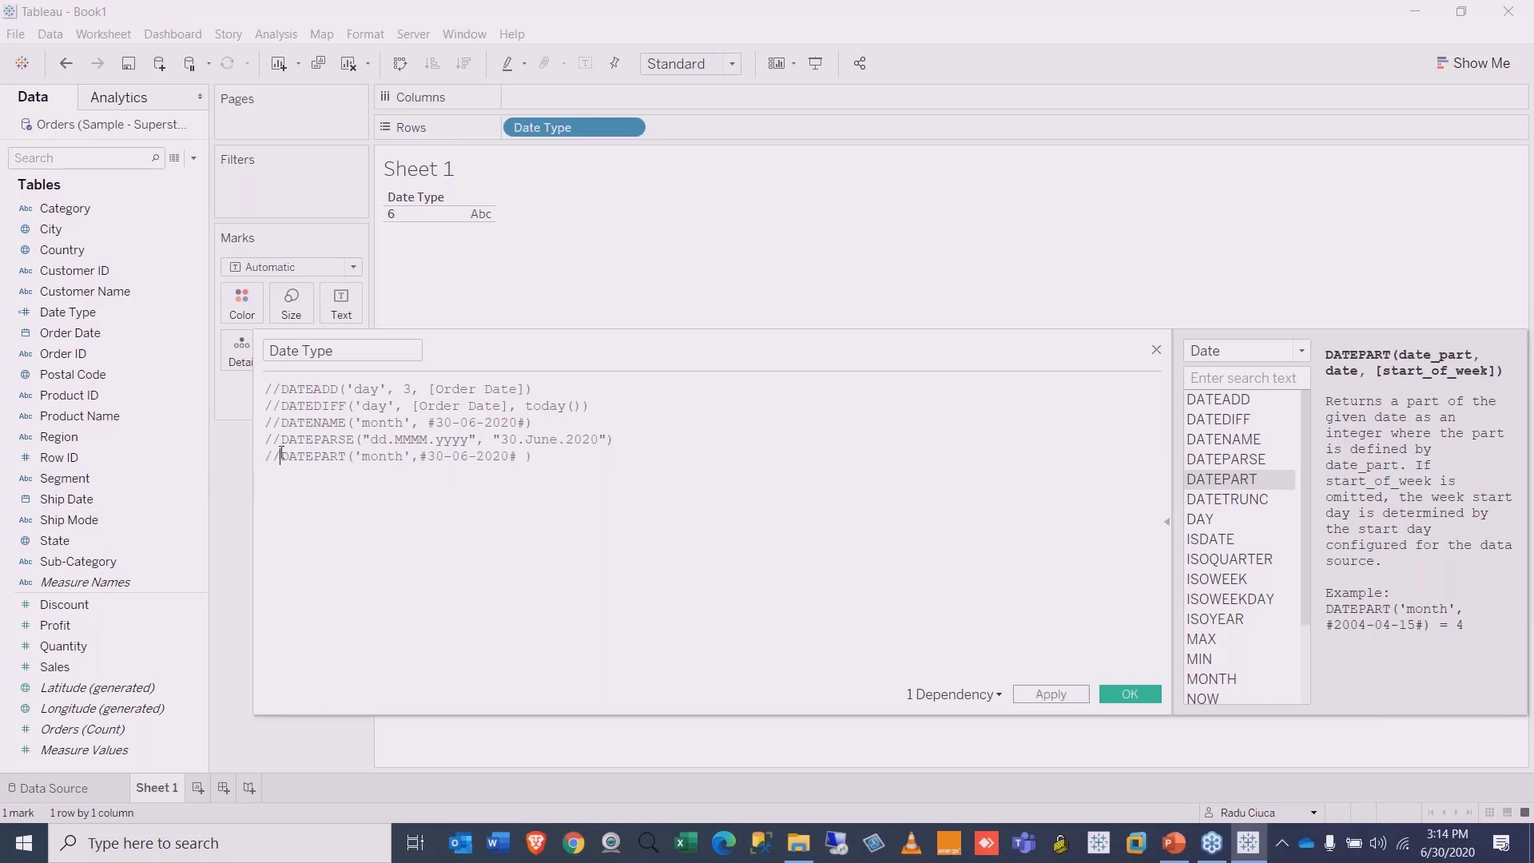
{"action": "key", "text": "Return"}
{"action": "type", "text": "DATE"}
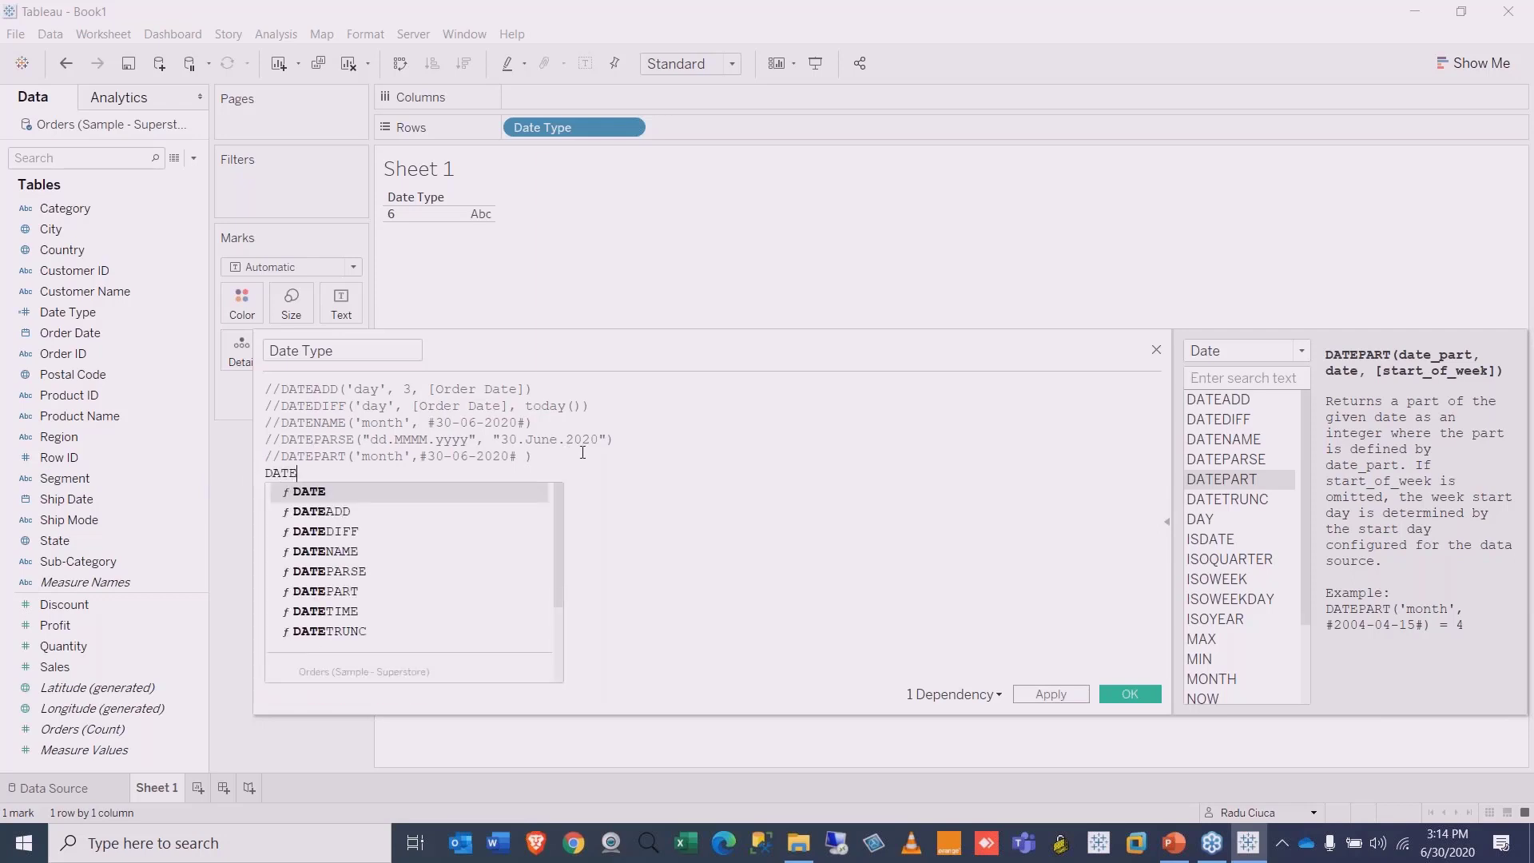
{"action": "type", "text": "TRUNC"}
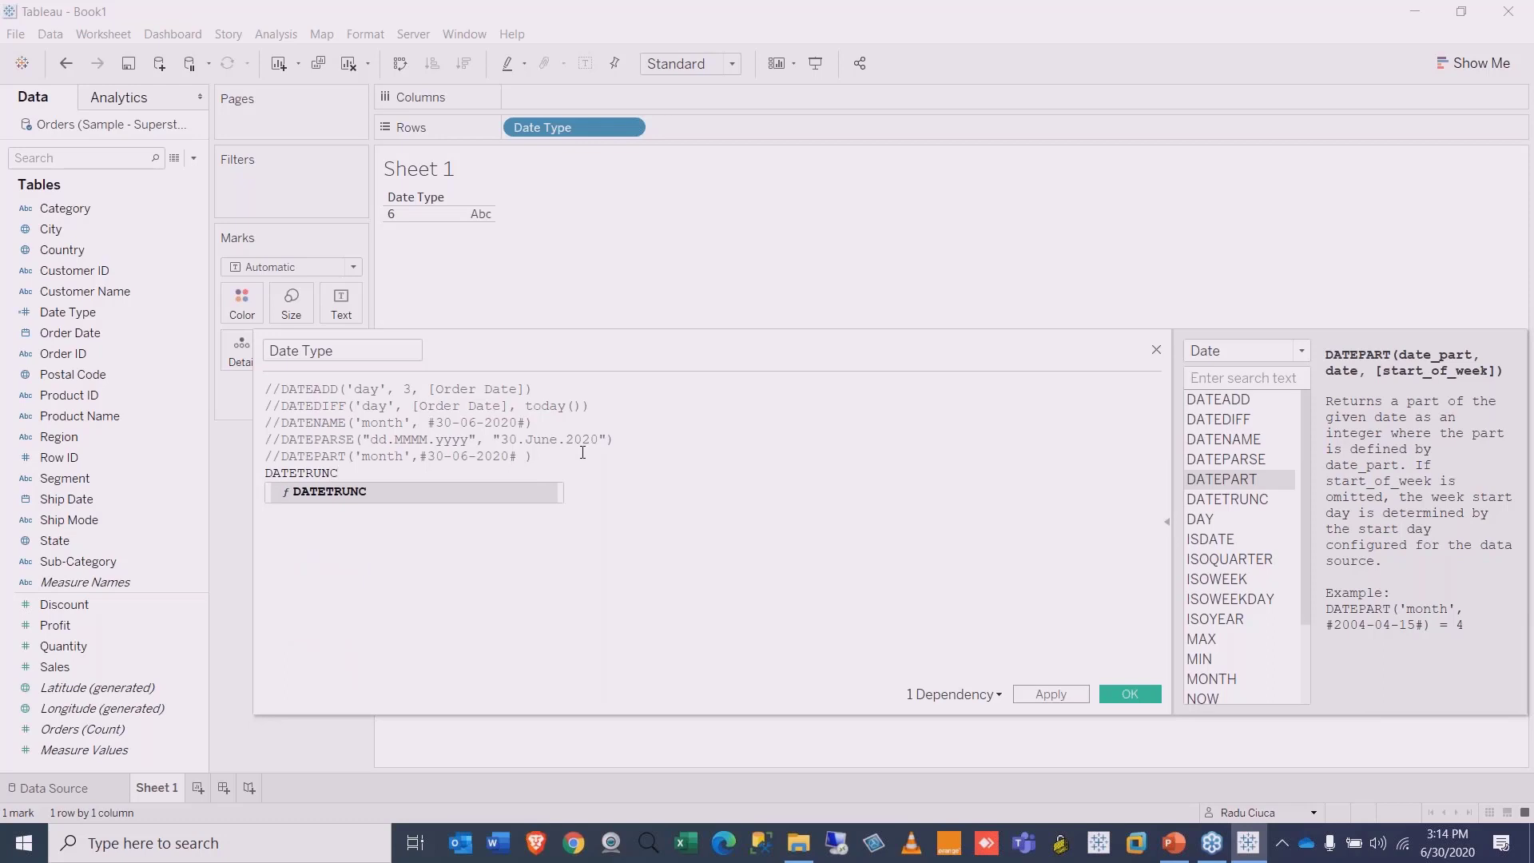
{"action": "key", "text": "Return"}
Step: Read the DATETRUNC description and enter 'month' as the function's date part
{"action": "left_click", "coordinate": [1248, 501]}
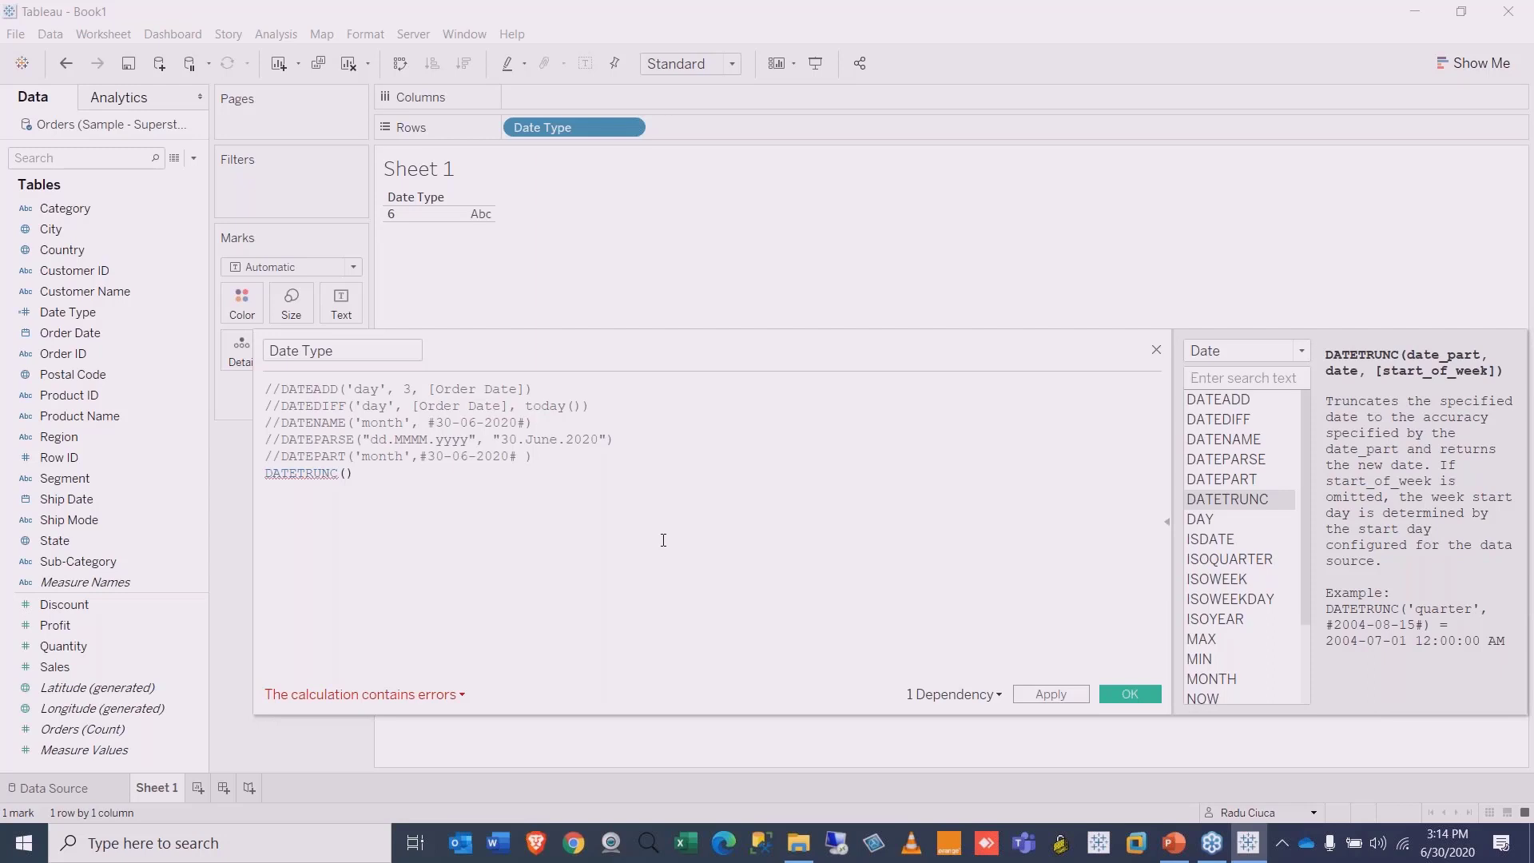
{"action": "left_click", "coordinate": [345, 473]}
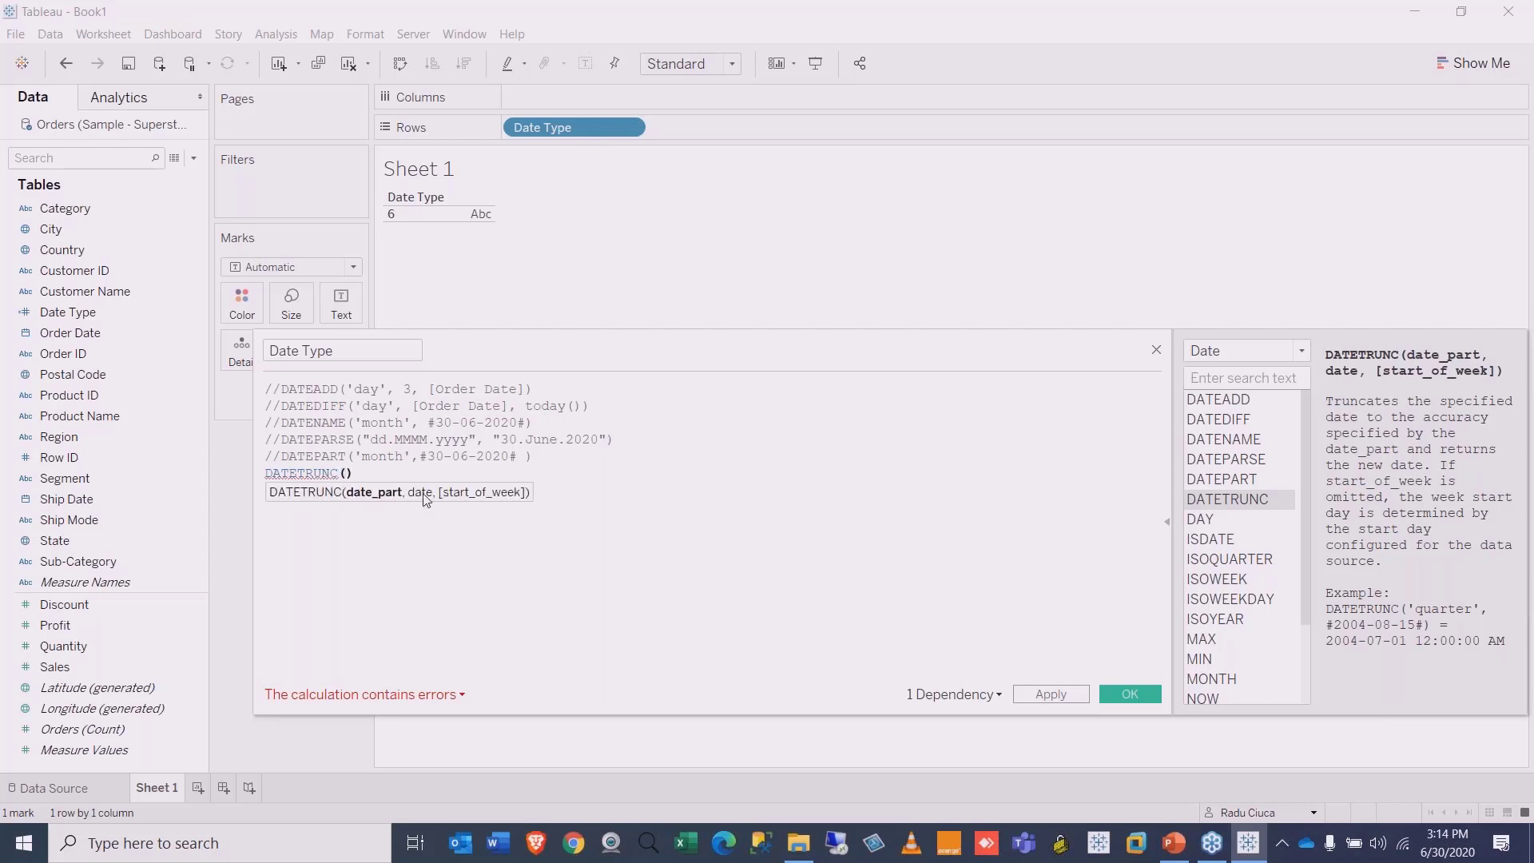
{"action": "type", "text": "'"}
{"action": "type", "text": "month"}
{"action": "type", "text": "',"}
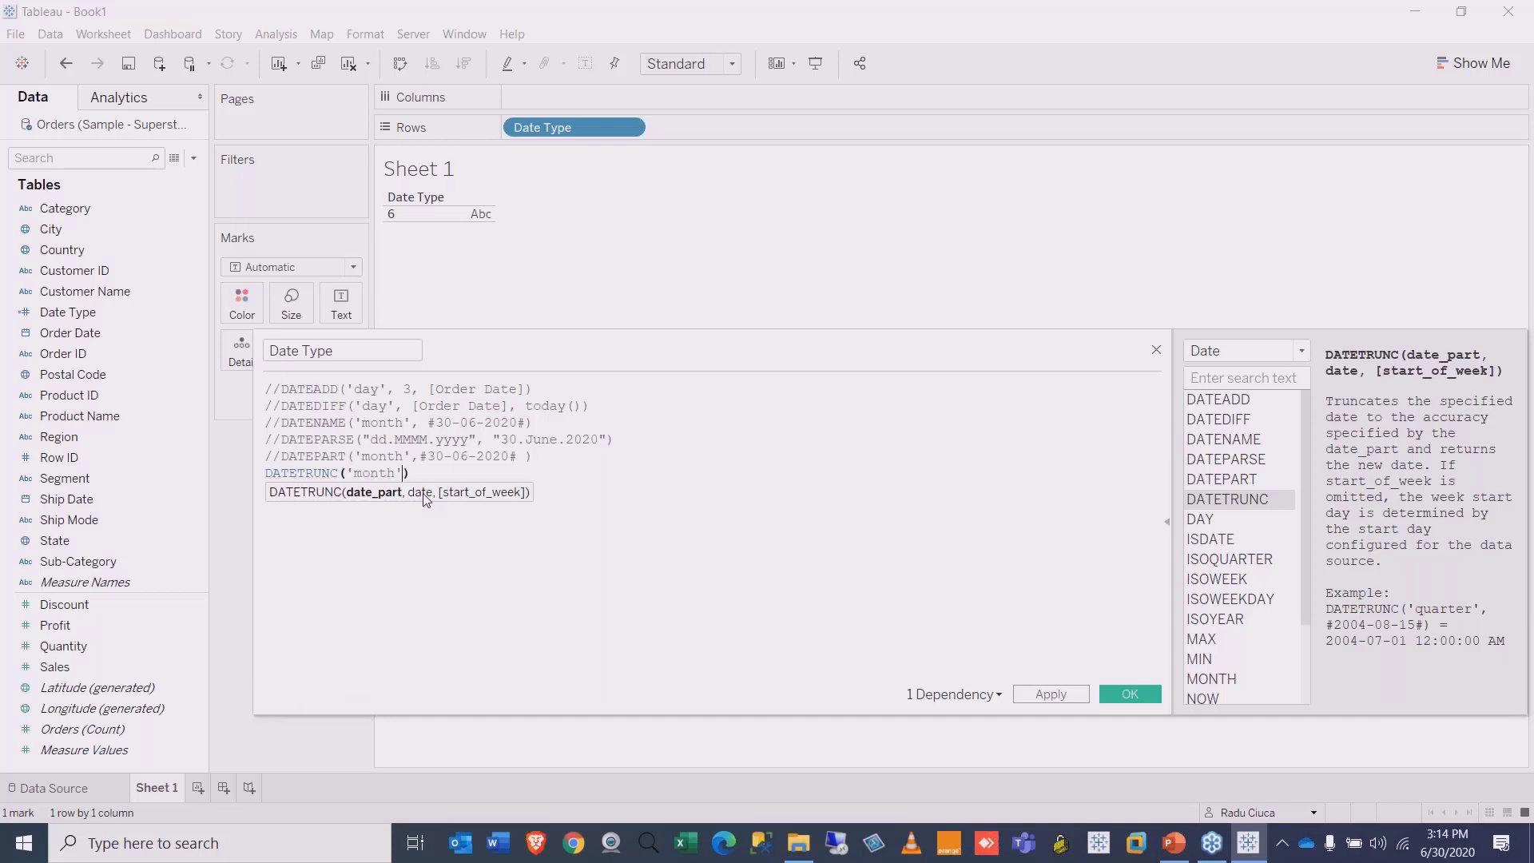
Step: Copy #30-06-2020# from the DATEPART line into DATETRUNC as its date argument and apply the calculation
{"action": "left_click_drag", "start_coordinate": [519, 455], "coordinate": [421, 455]}
{"action": "key", "text": "ctrl+c"}
{"action": "left_click", "coordinate": [421, 473]}
{"action": "key", "text": "ctrl+v"}
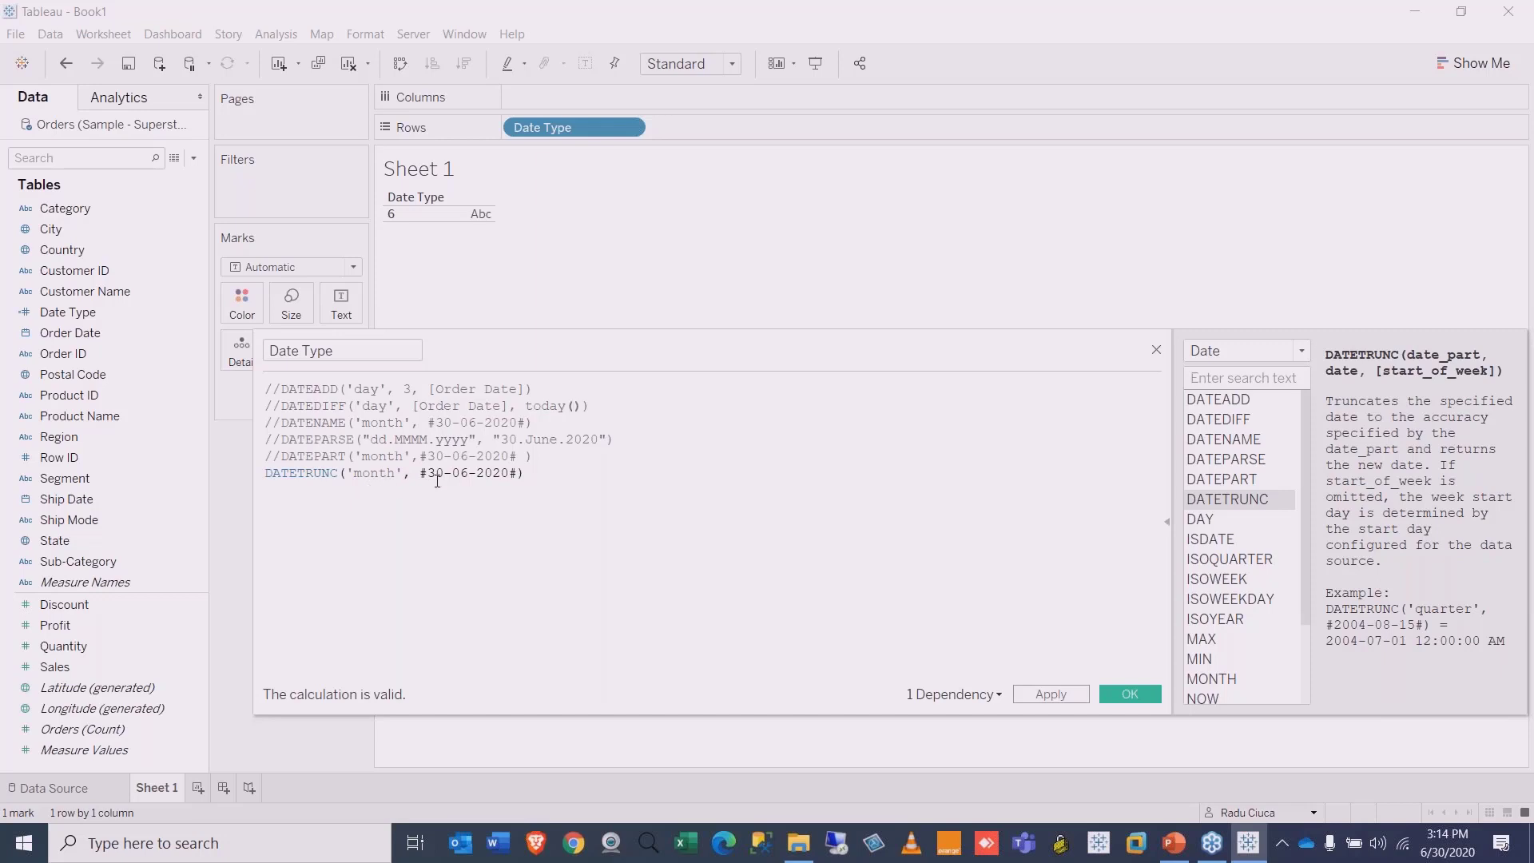
{"action": "left_click", "coordinate": [1054, 692]}
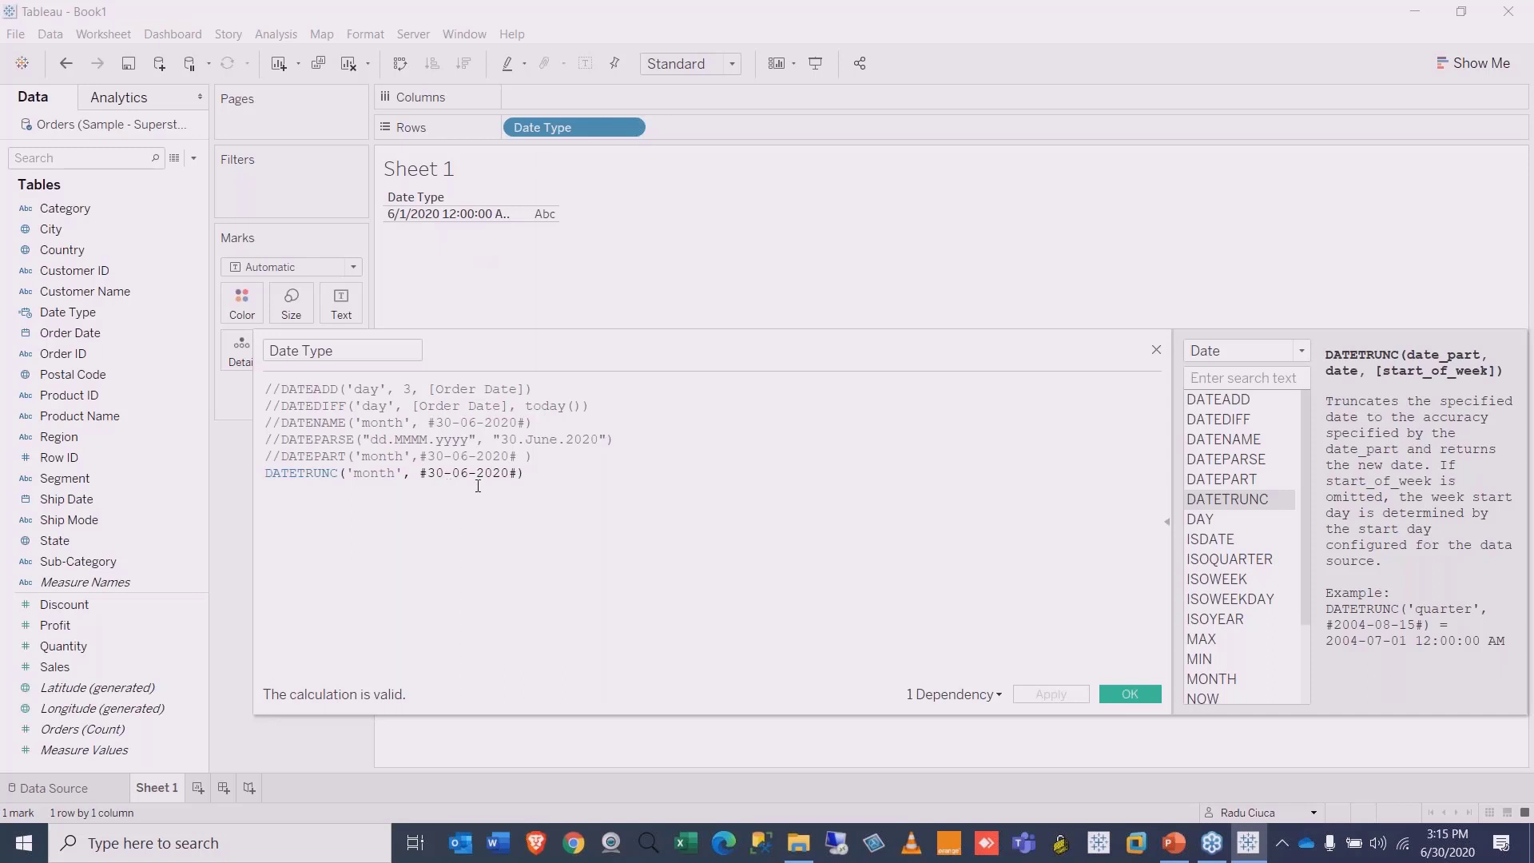
Step: Change the DATETRUNC date to #25-06-2020# and apply the calculation
{"action": "left_click_drag", "start_coordinate": [442, 472], "coordinate": [428, 473]}
{"action": "type", "text": "25"}
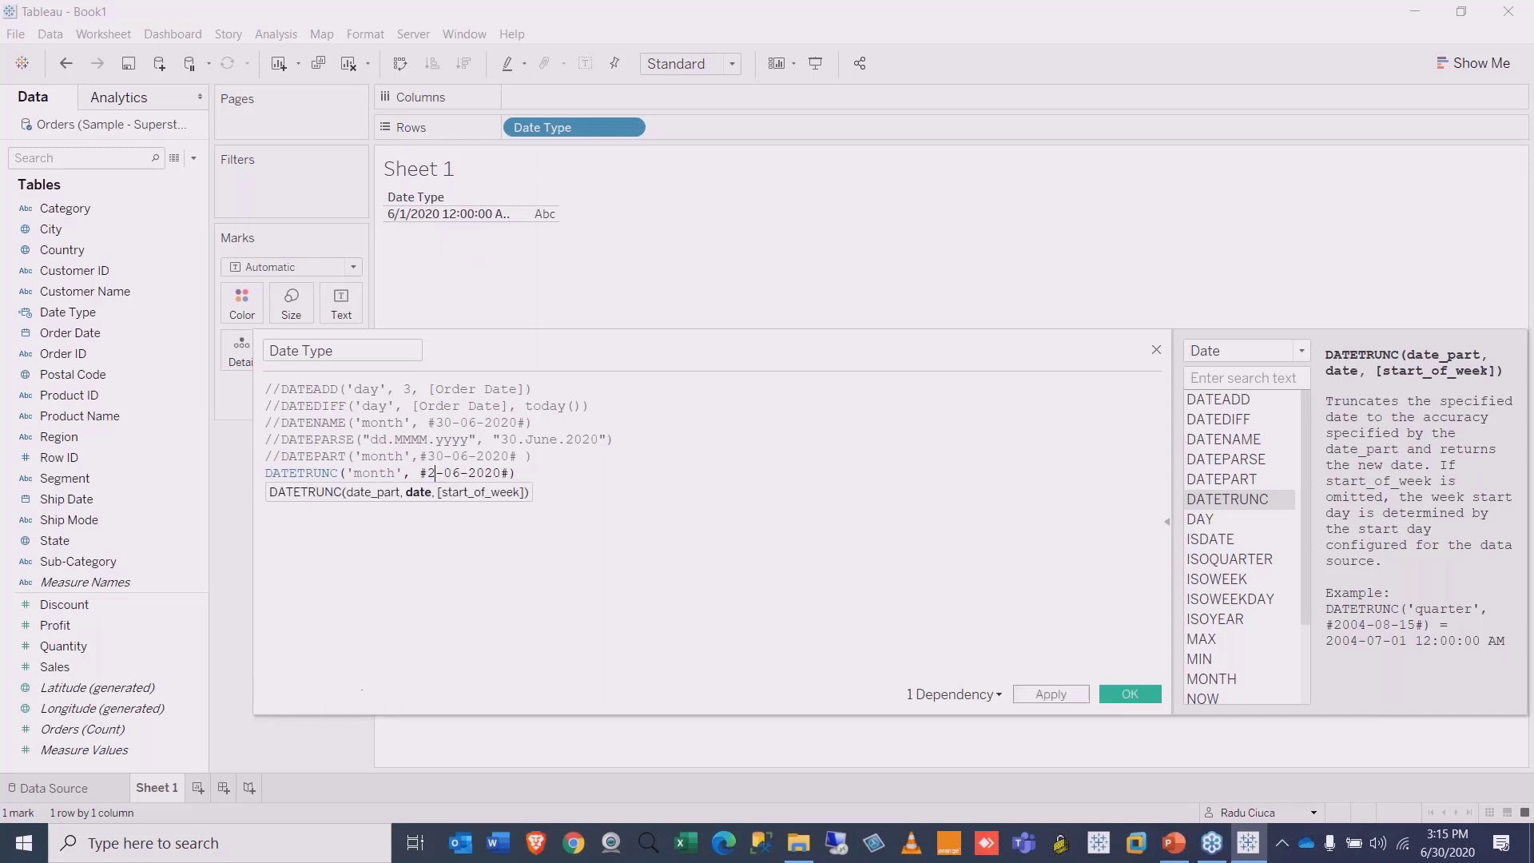
{"action": "left_click", "coordinate": [1050, 696]}
Step: Set the DATETRUNC date part to 'quarter' and apply the calculation
{"action": "double_click", "coordinate": [374, 474]}
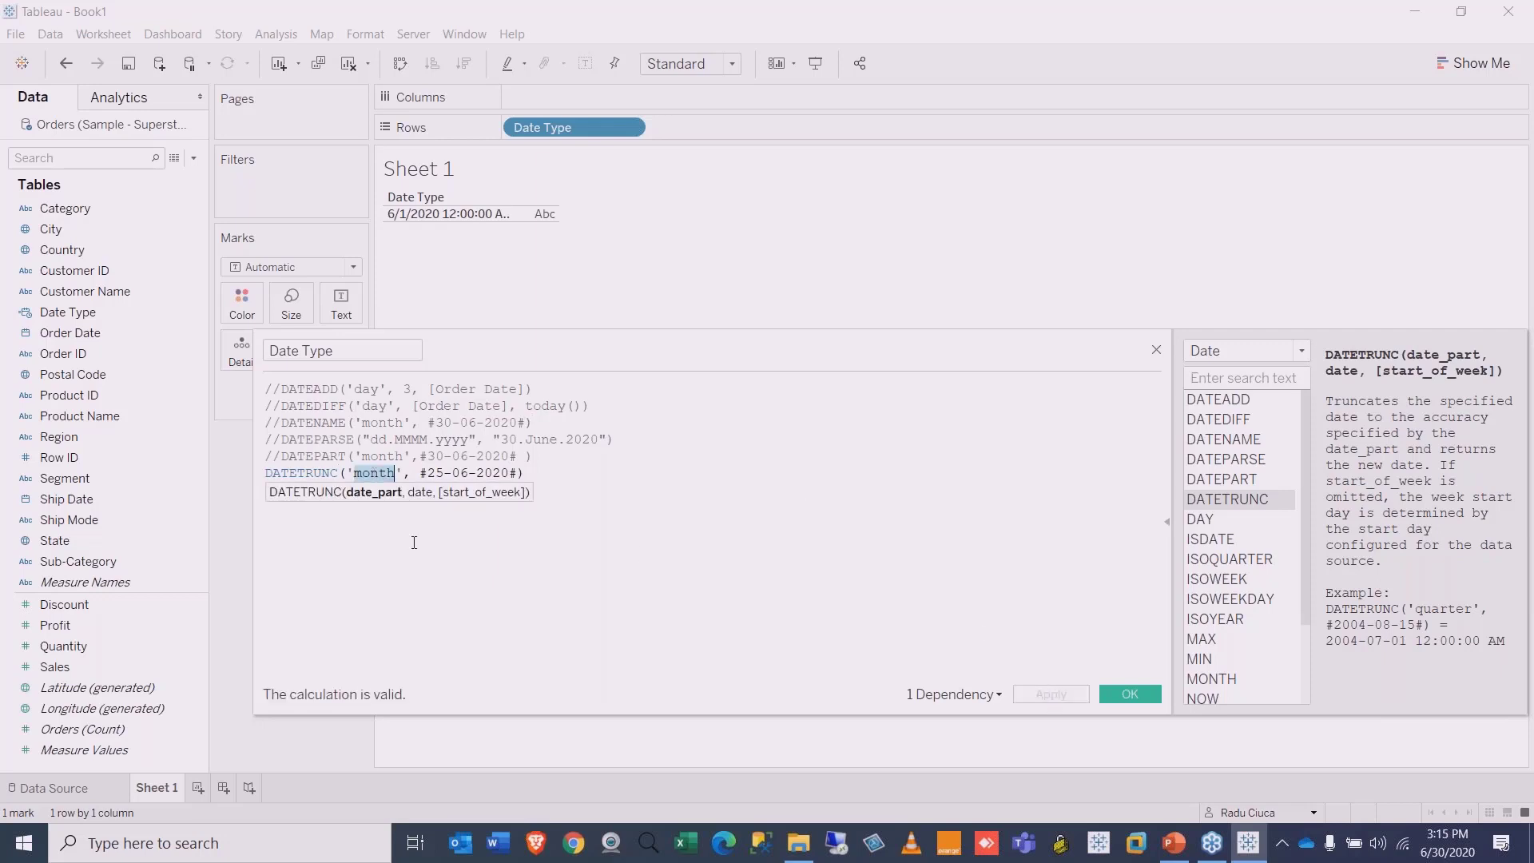
{"action": "type", "text": "quarter"}
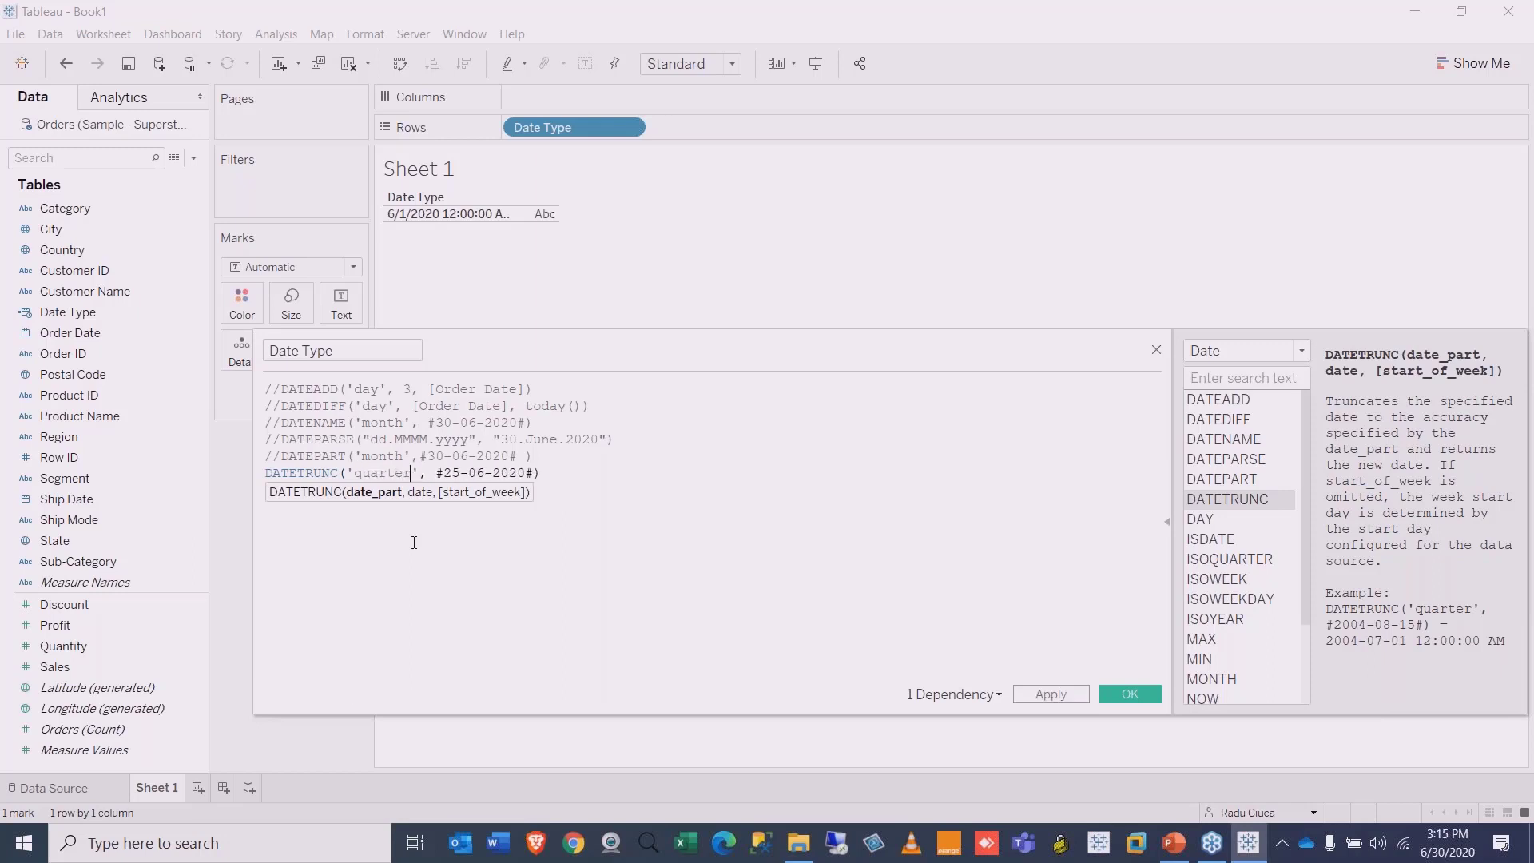
{"action": "left_click", "coordinate": [564, 418]}
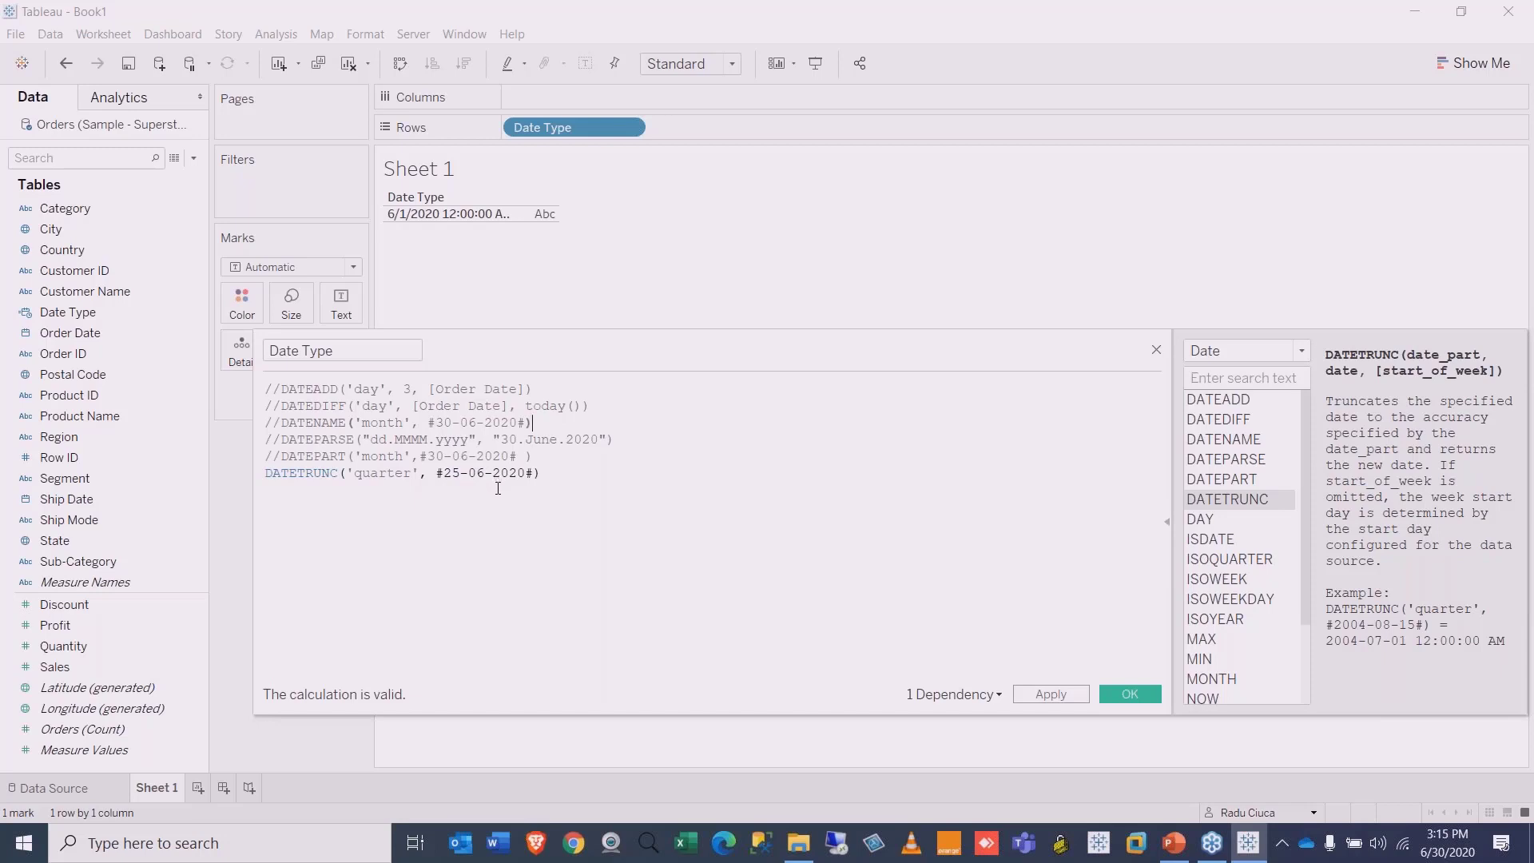
{"action": "left_click", "coordinate": [1049, 694]}
Step: Change the month in the DATETRUNC date to 03, giving #25-03-2020#, and apply the calculation
{"action": "left_click", "coordinate": [482, 473]}
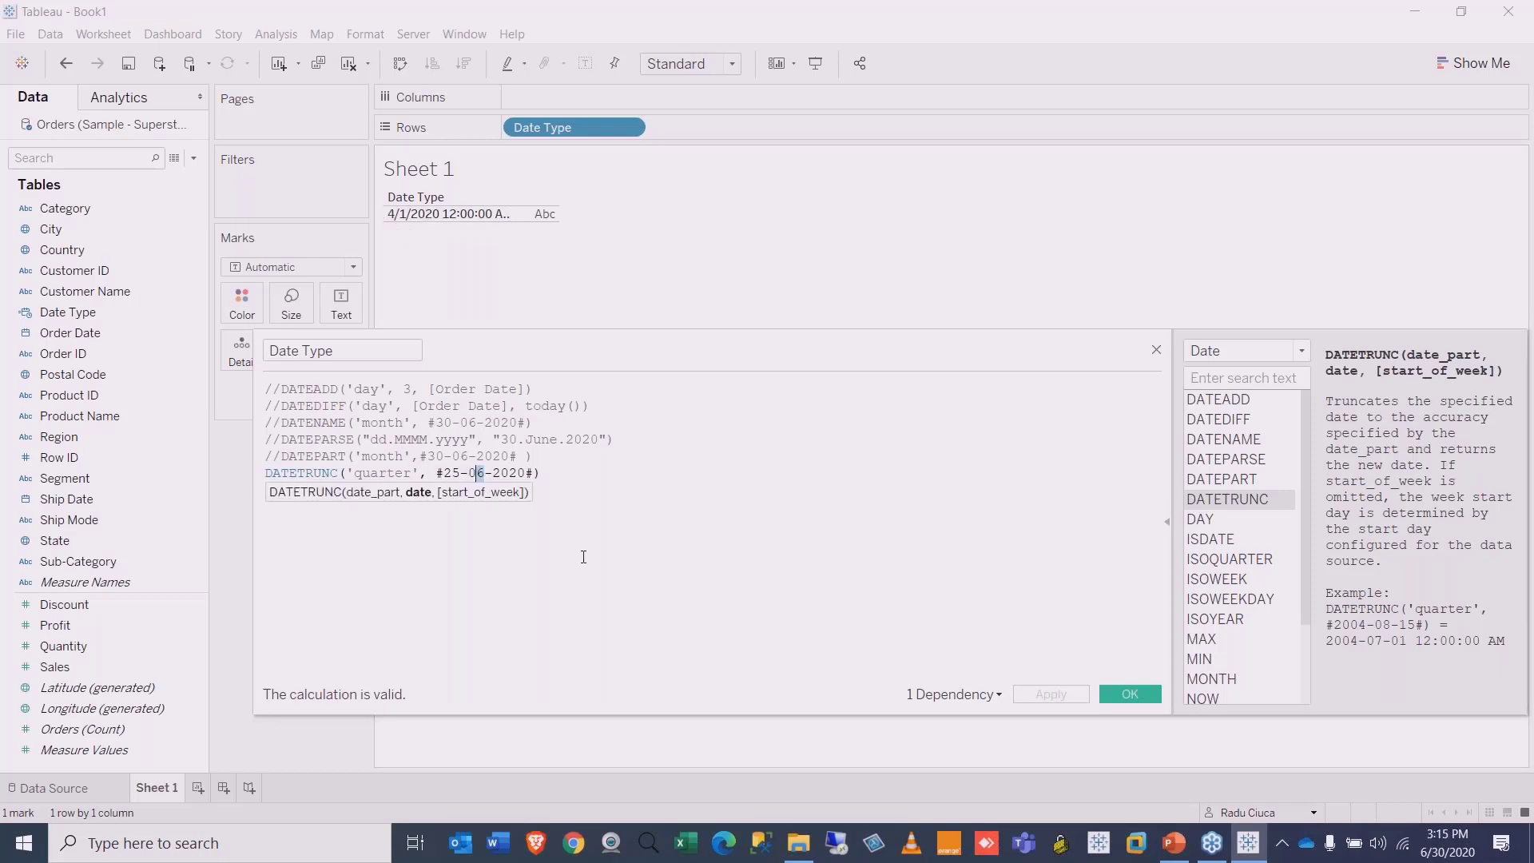
{"action": "key", "text": "Delete"}
{"action": "type", "text": "3"}
{"action": "left_click", "coordinate": [1053, 694]}
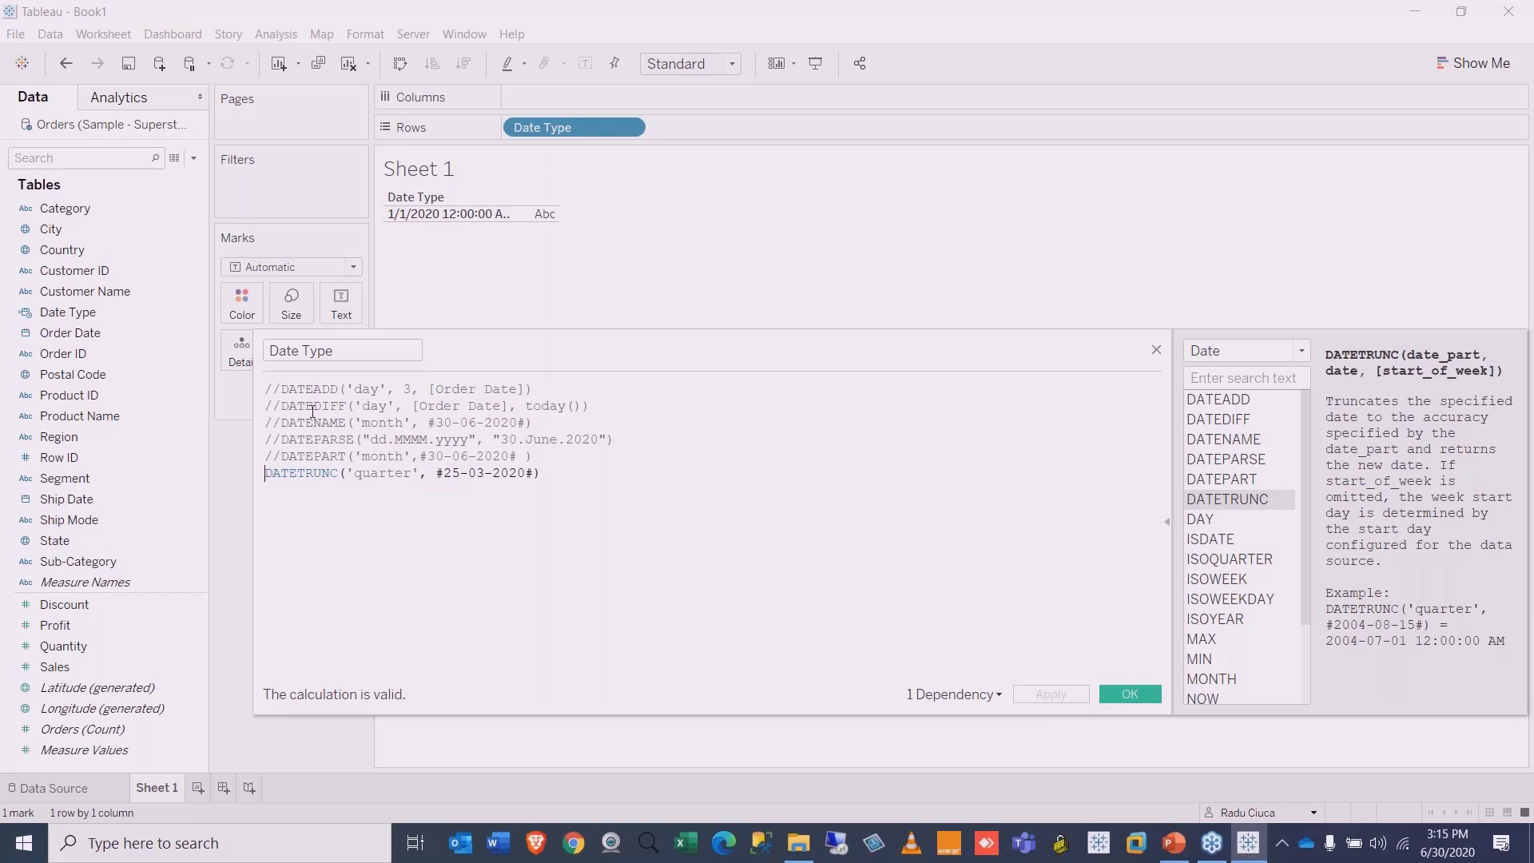
Step: Comment out the DATETRUNC line with // and start a new line below it
{"action": "type", "text": "//"}
{"action": "left_click", "coordinate": [592, 475]}
{"action": "key", "text": "Return"}
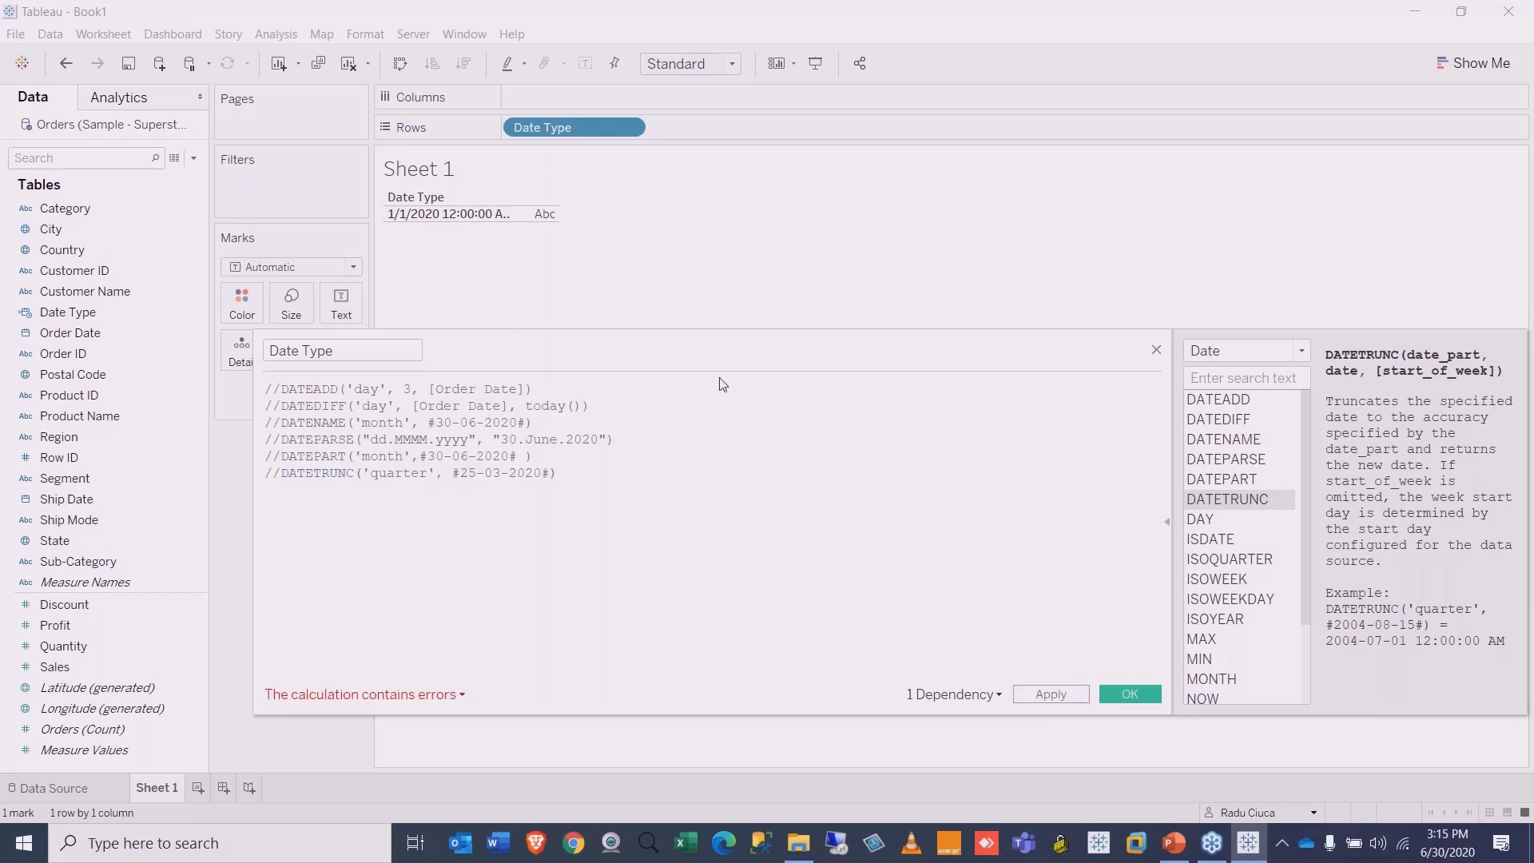
Step: Add DAY(#25-03-2020#) as the active line of the Date Type calculation and apply it
{"action": "left_click", "coordinate": [1200, 521]}
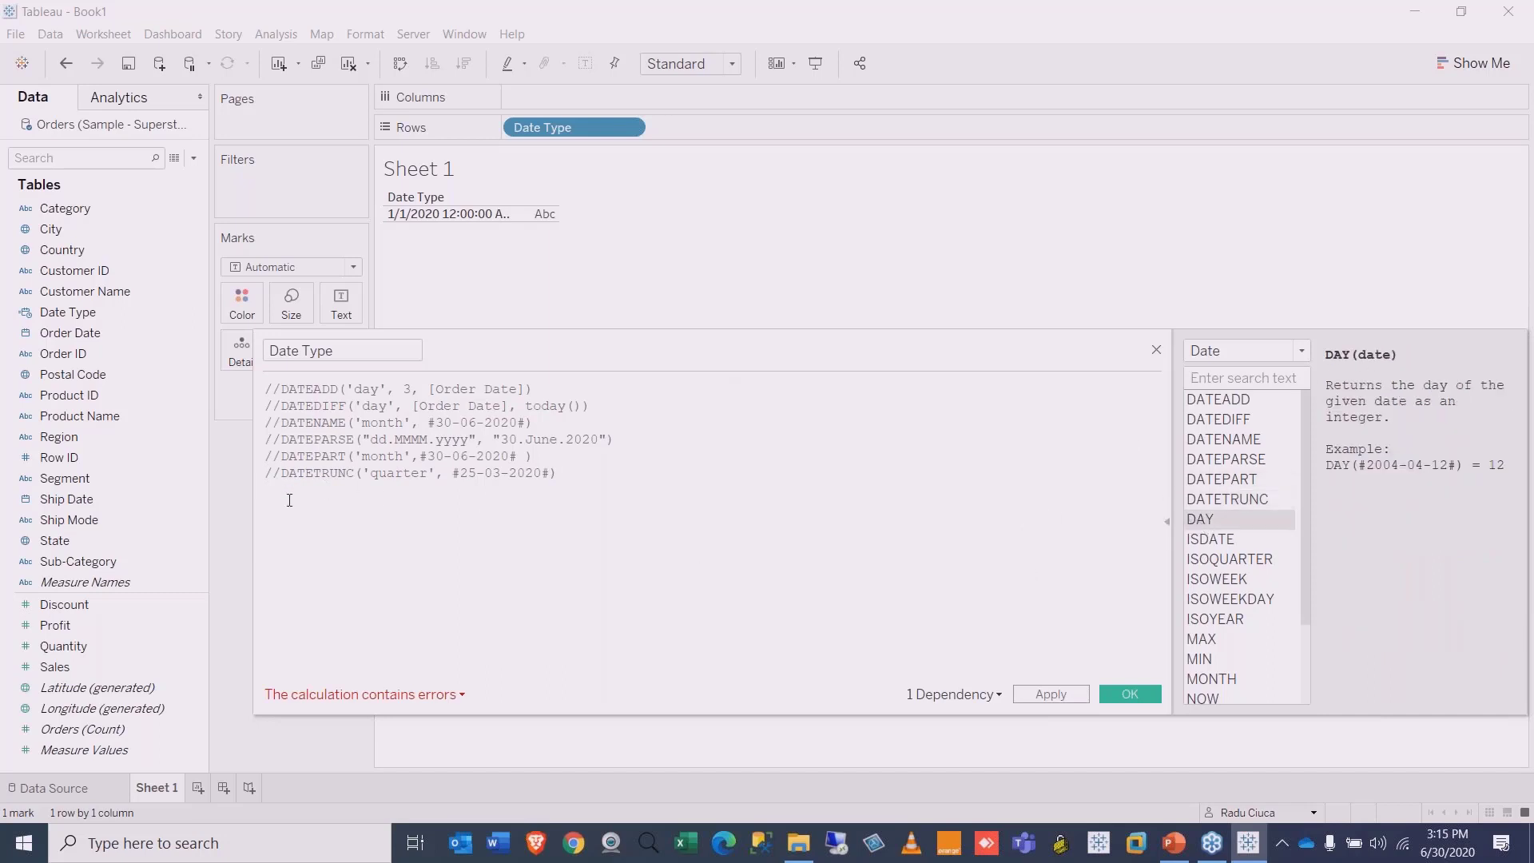
{"action": "key", "text": "BackSpace"}
{"action": "type", "text": "DAY()"}
{"action": "left_click_drag", "start_coordinate": [551, 474], "coordinate": [440, 483]}
{"action": "key", "text": "ctrl+c"}
{"action": "left_click", "coordinate": [294, 491]}
{"action": "key", "text": "ctrl+v"}
{"action": "left_click", "coordinate": [528, 505]}
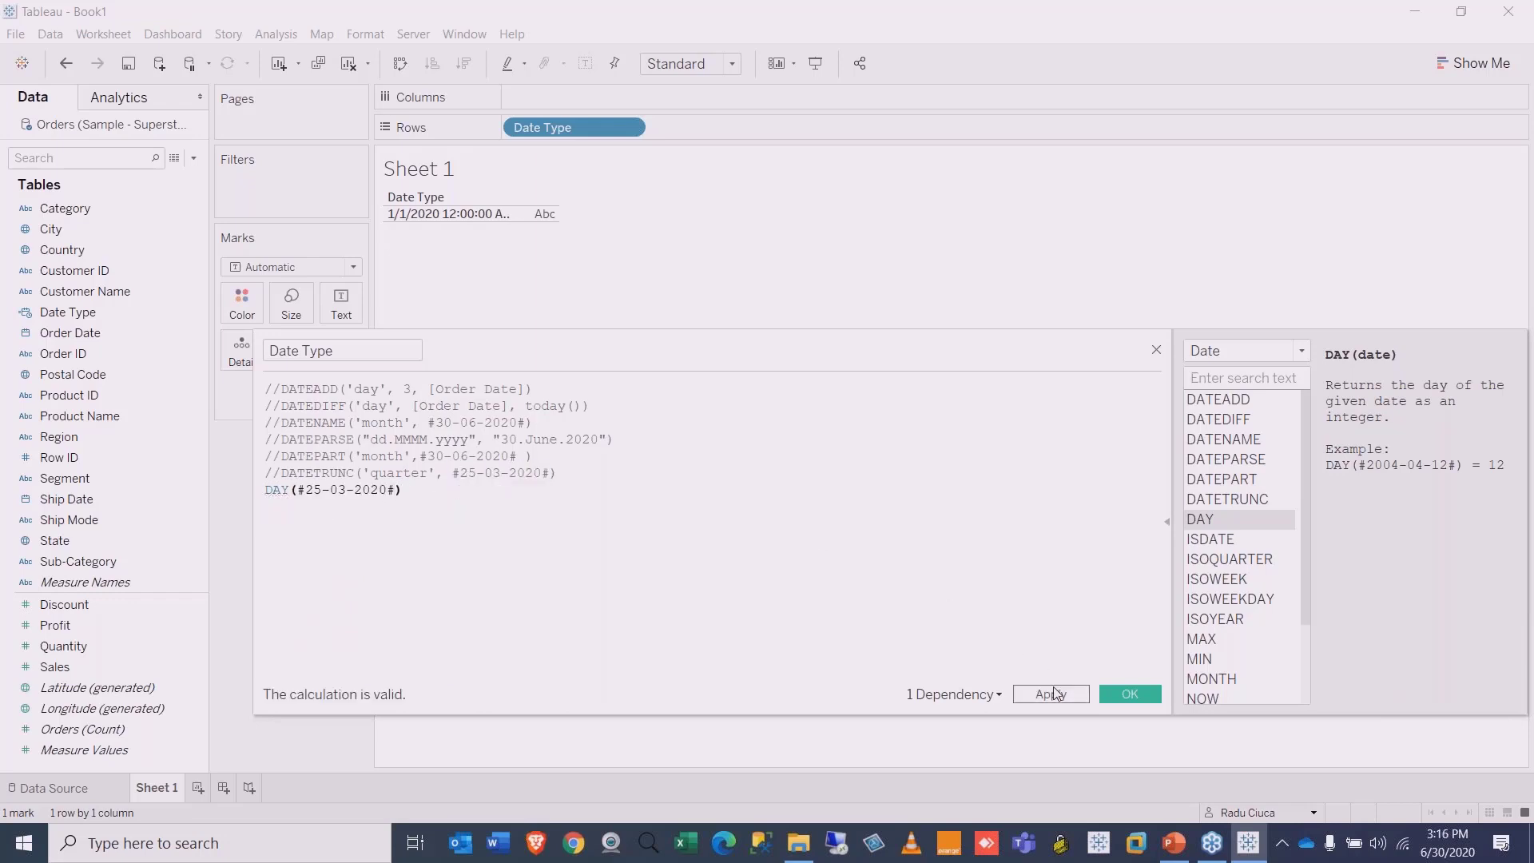
{"action": "left_click", "coordinate": [1048, 692]}
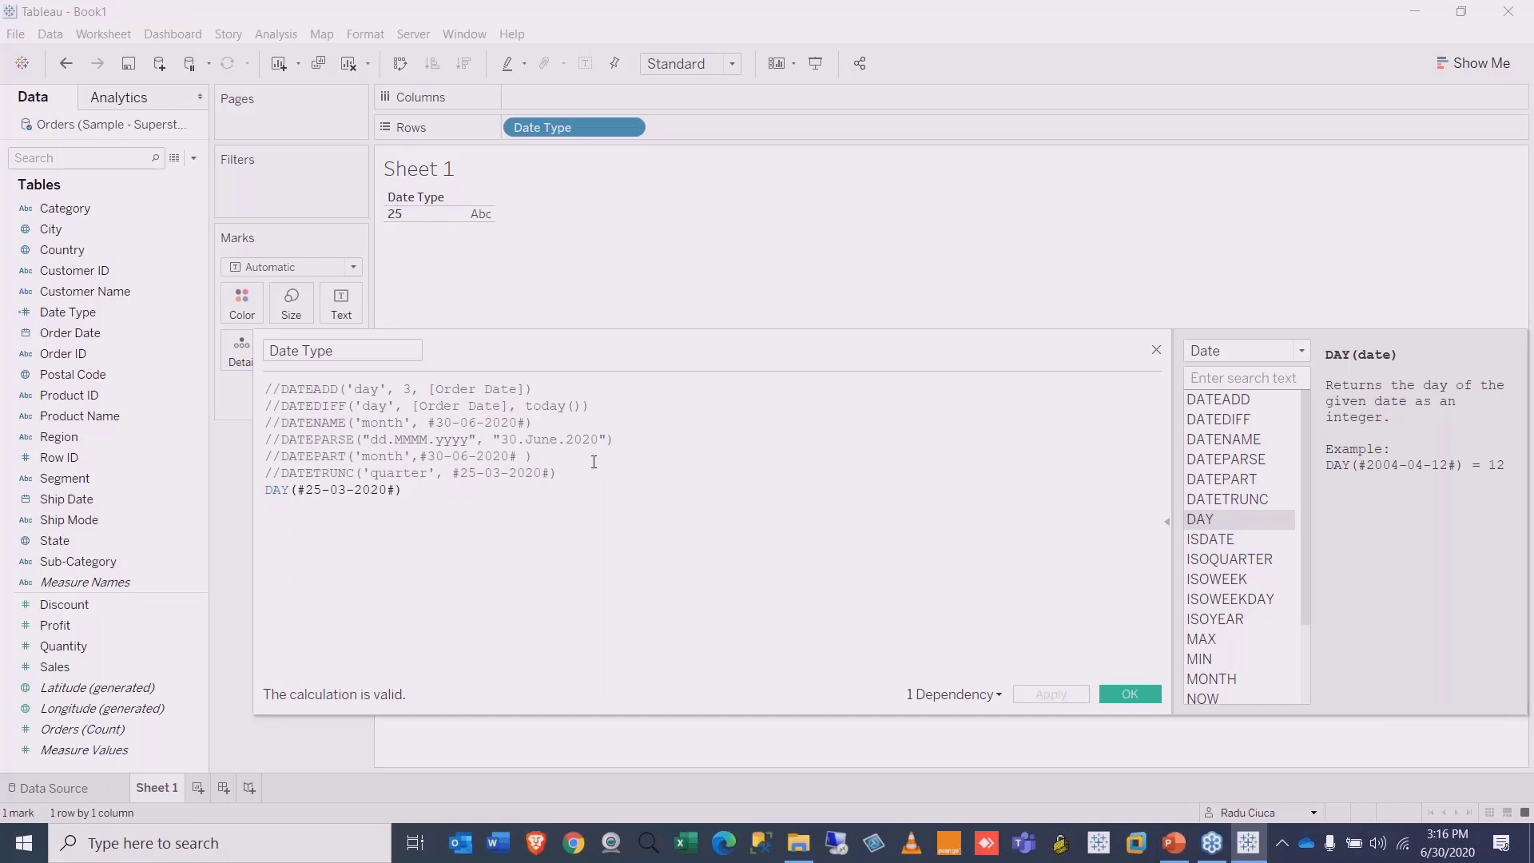
Step: Comment out the DAY line with // and show the description of the ISDATE function
{"action": "left_click", "coordinate": [266, 489]}
{"action": "type", "text": "//"}
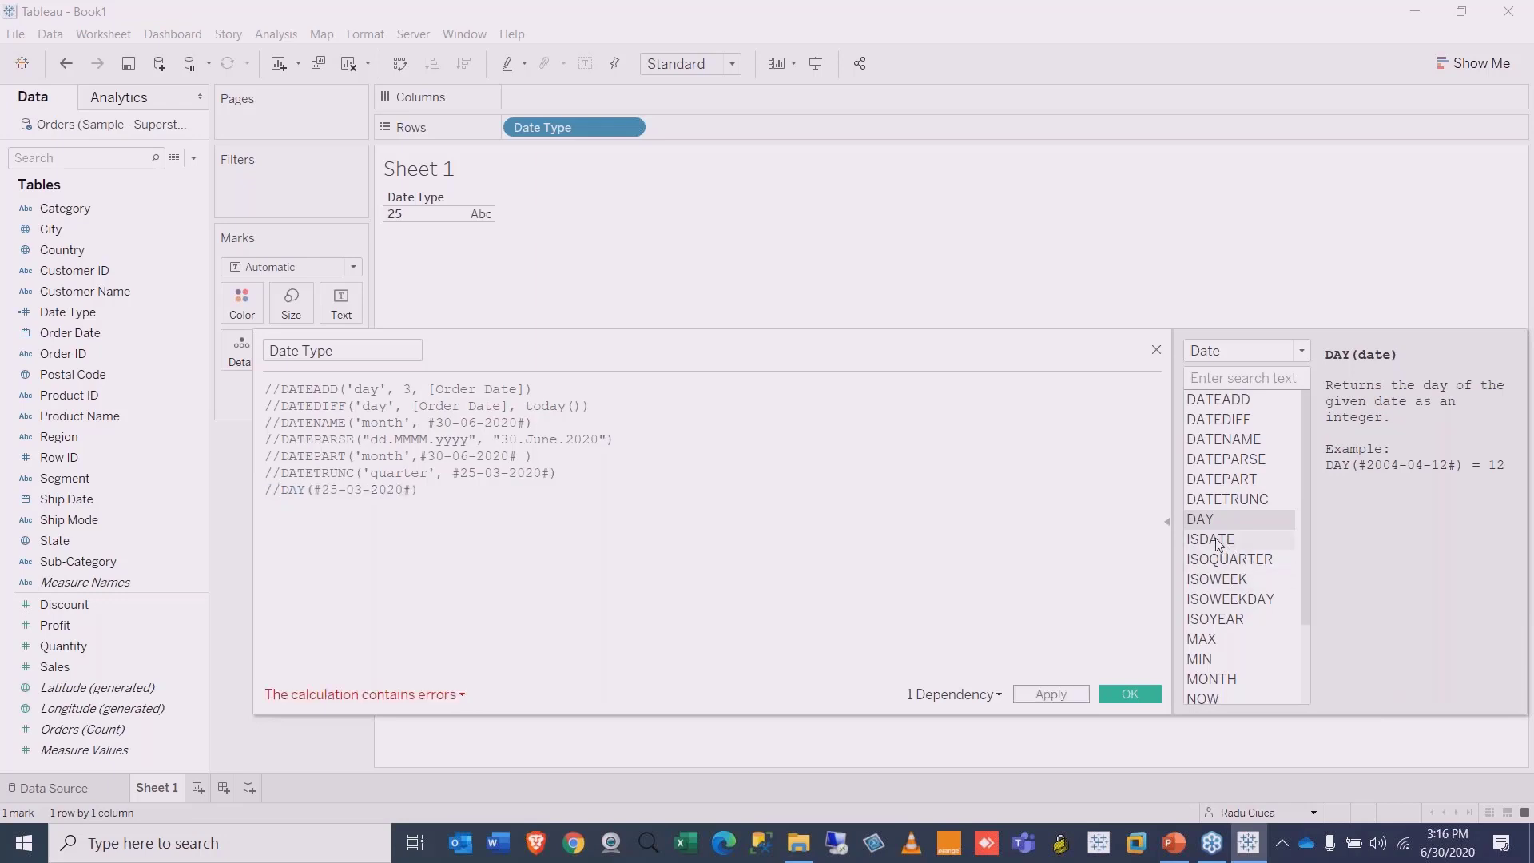
{"action": "left_click", "coordinate": [1217, 541]}
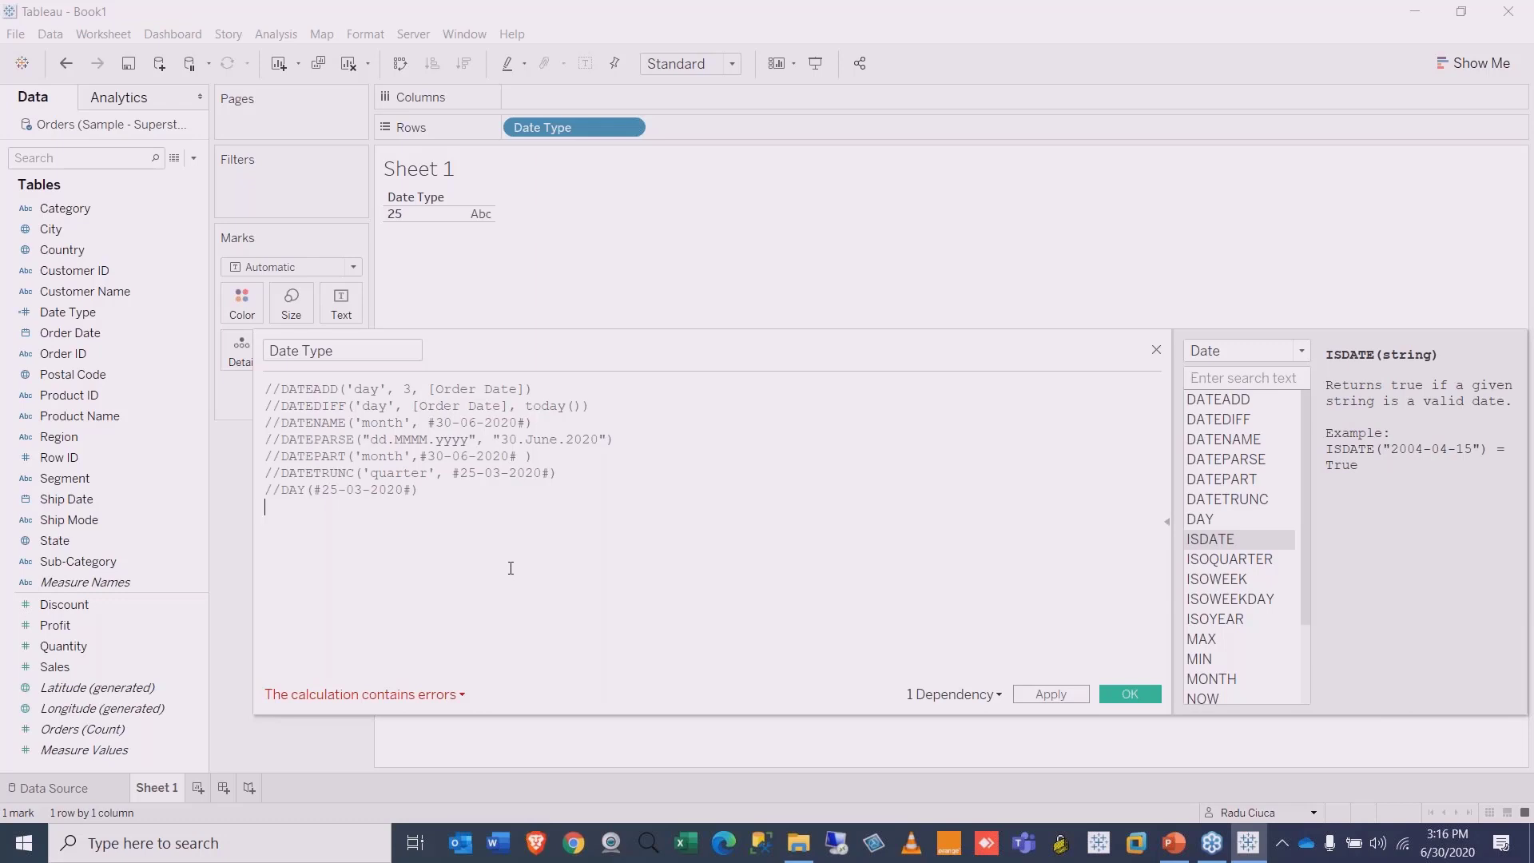
Step: Enter ISDATE('2020-06-30') on the new line, apply the calculation and select its result in the view
{"action": "type", "text": "ISDATE"}
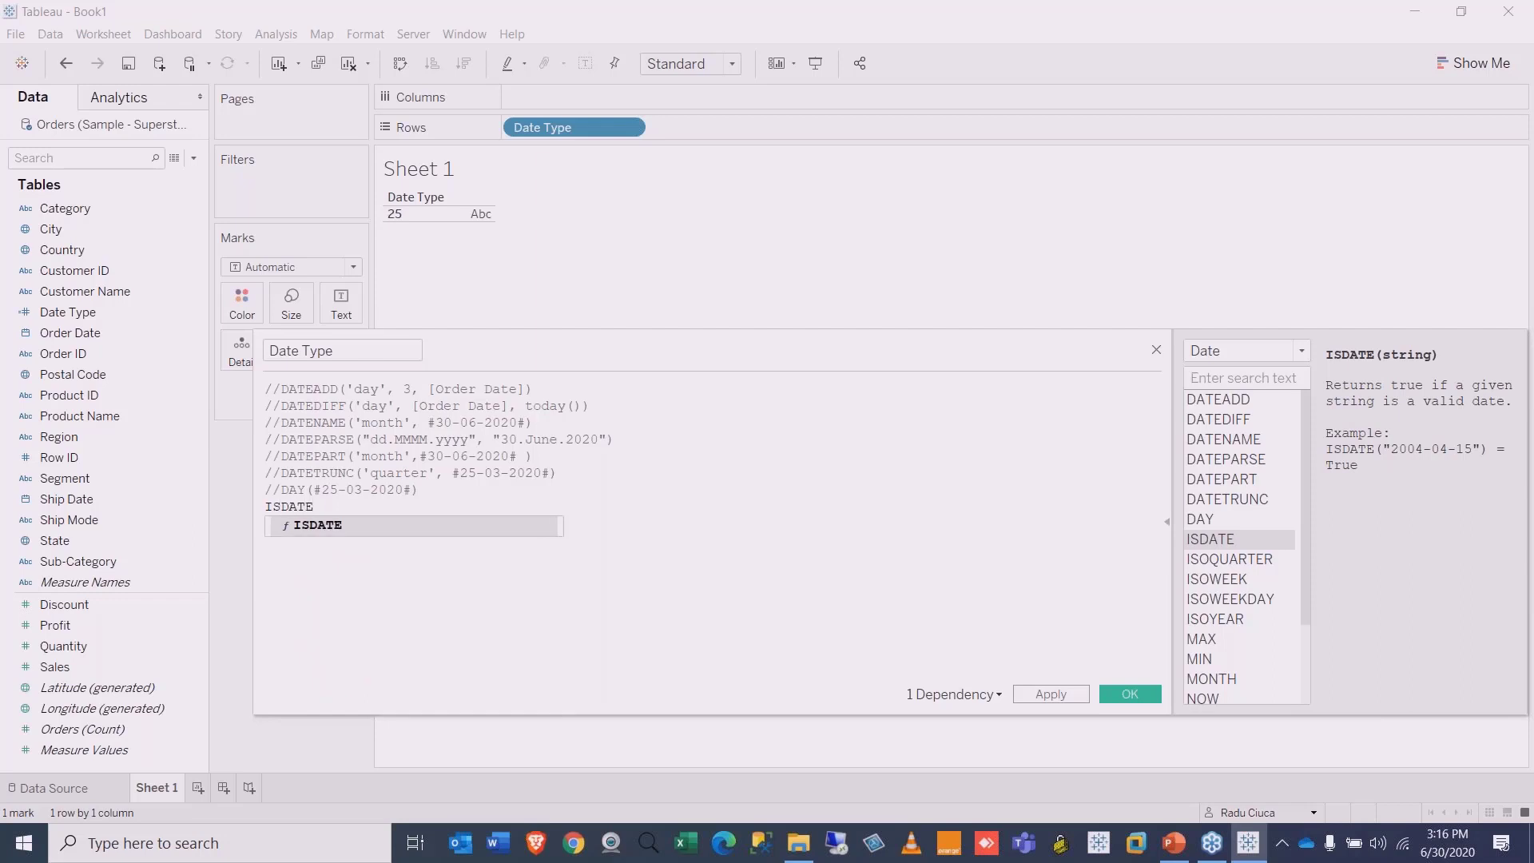
{"action": "key", "text": "Return"}
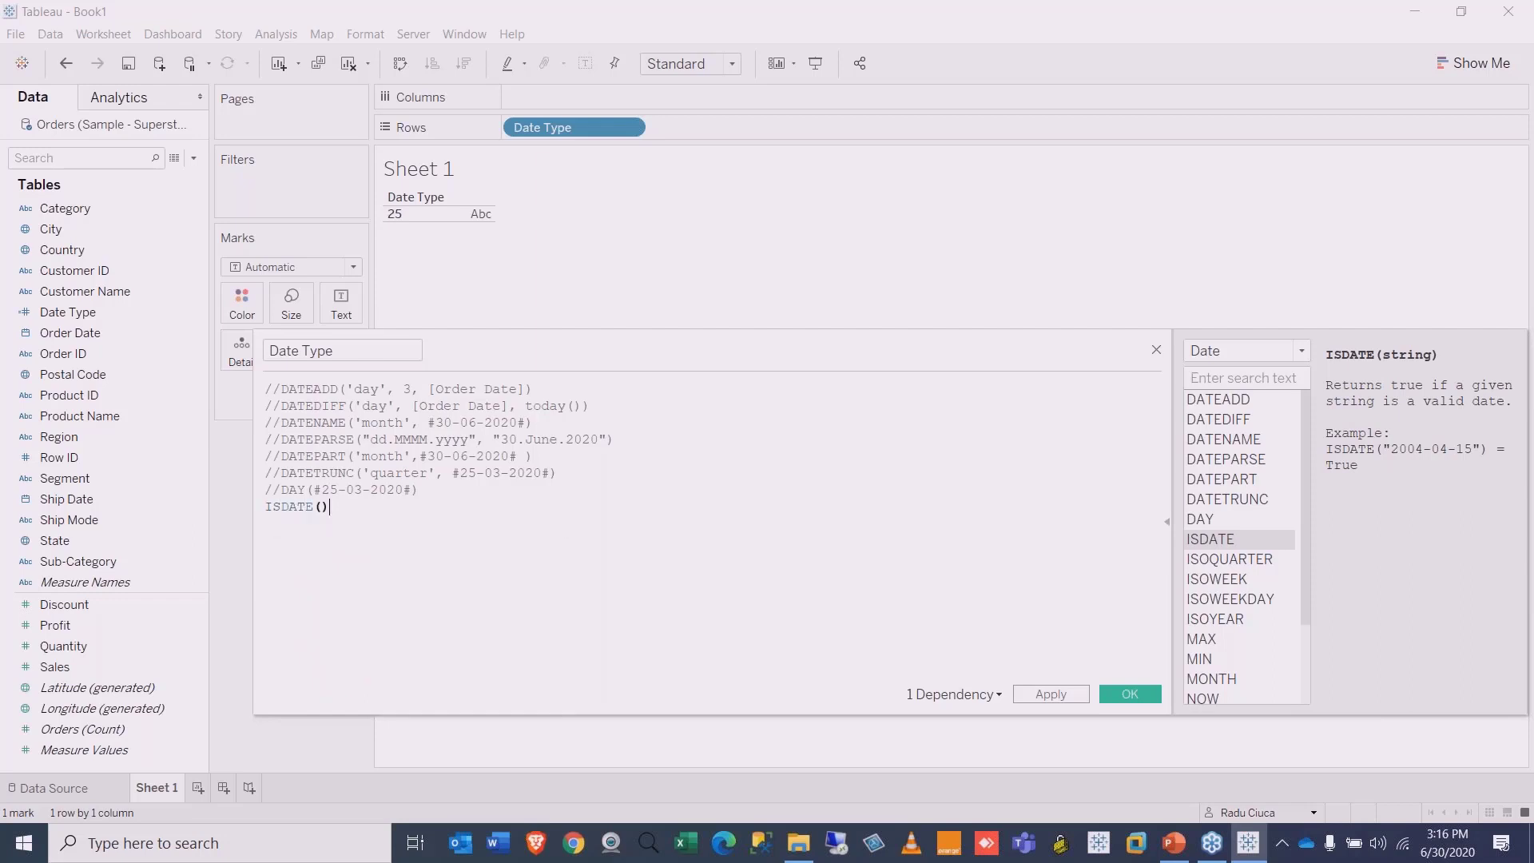
{"action": "type", "text": "'2020-"}
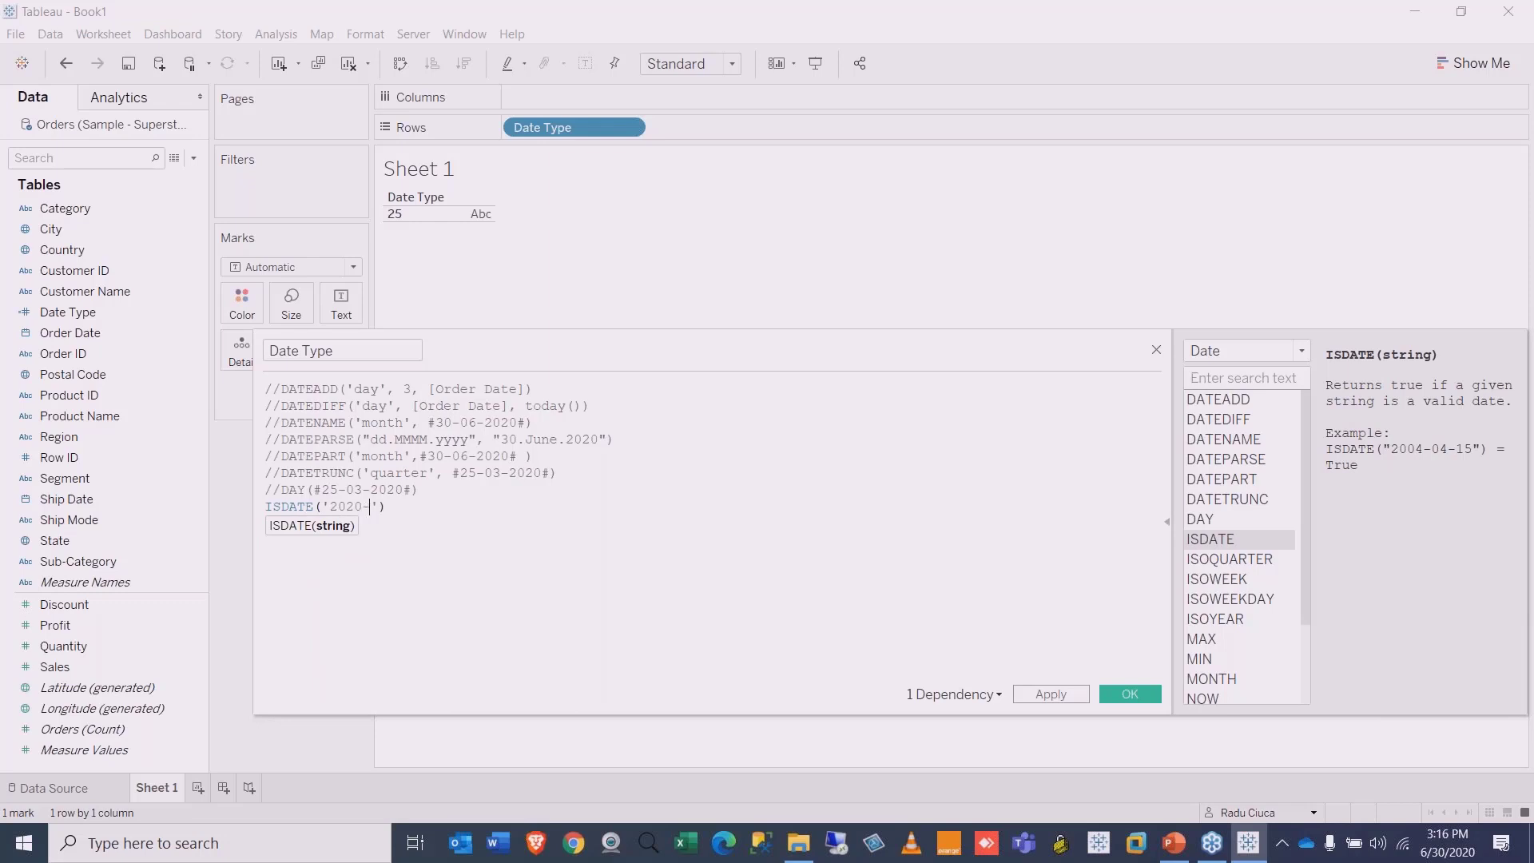
{"action": "type", "text": "06-30"}
{"action": "left_click", "coordinate": [1052, 695]}
{"action": "left_click", "coordinate": [407, 215]}
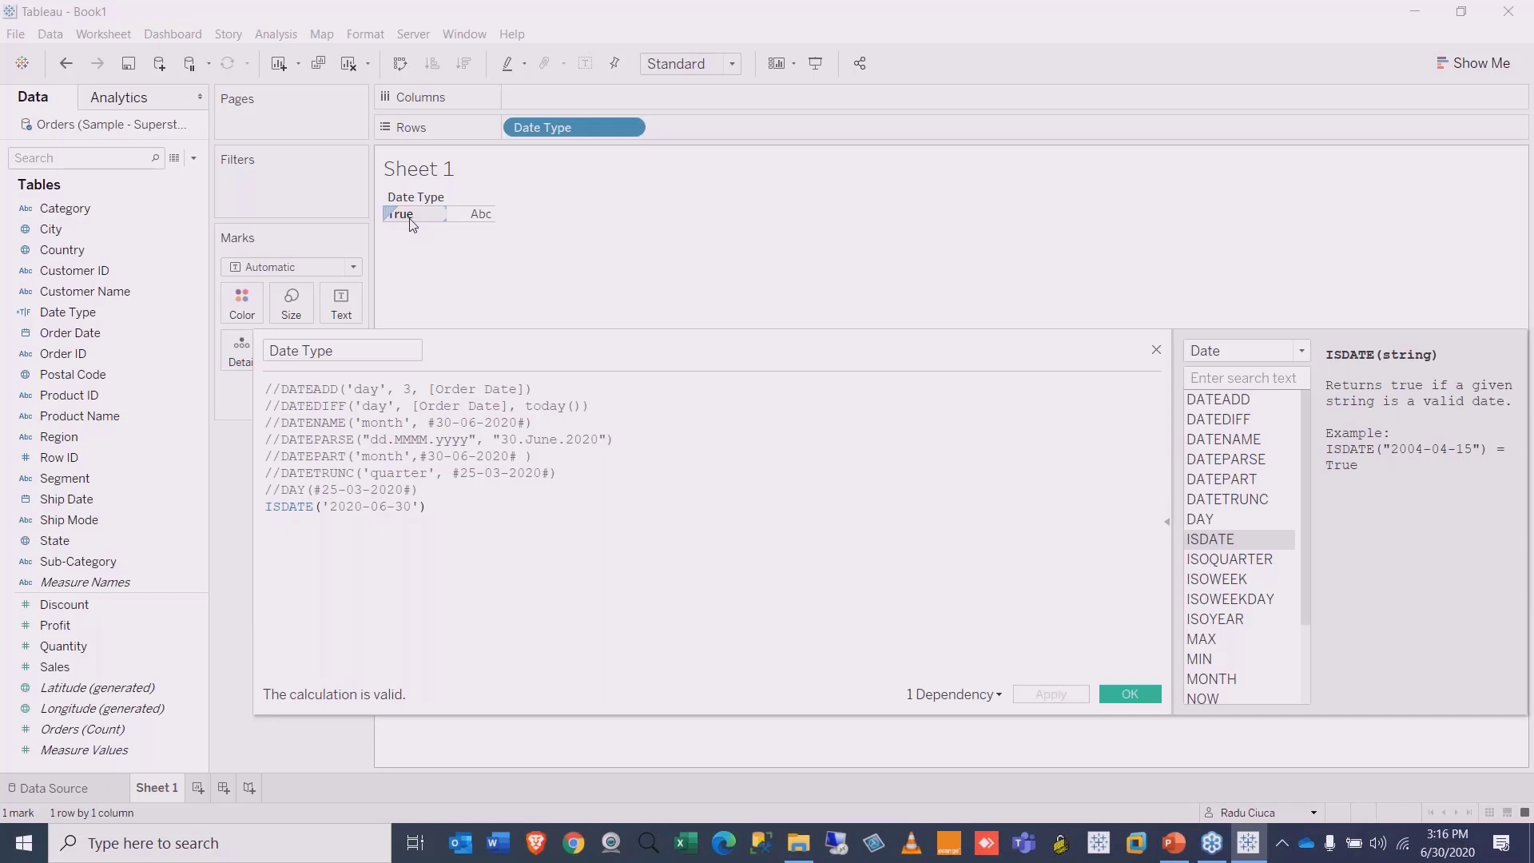
Step: Replace the hyphens in the ISDATE string with dots, giving '2020.06.30', and apply the calculation
{"action": "left_click", "coordinate": [395, 507]}
{"action": "key", "text": "BackSpace"}
{"action": "type", "text": "."}
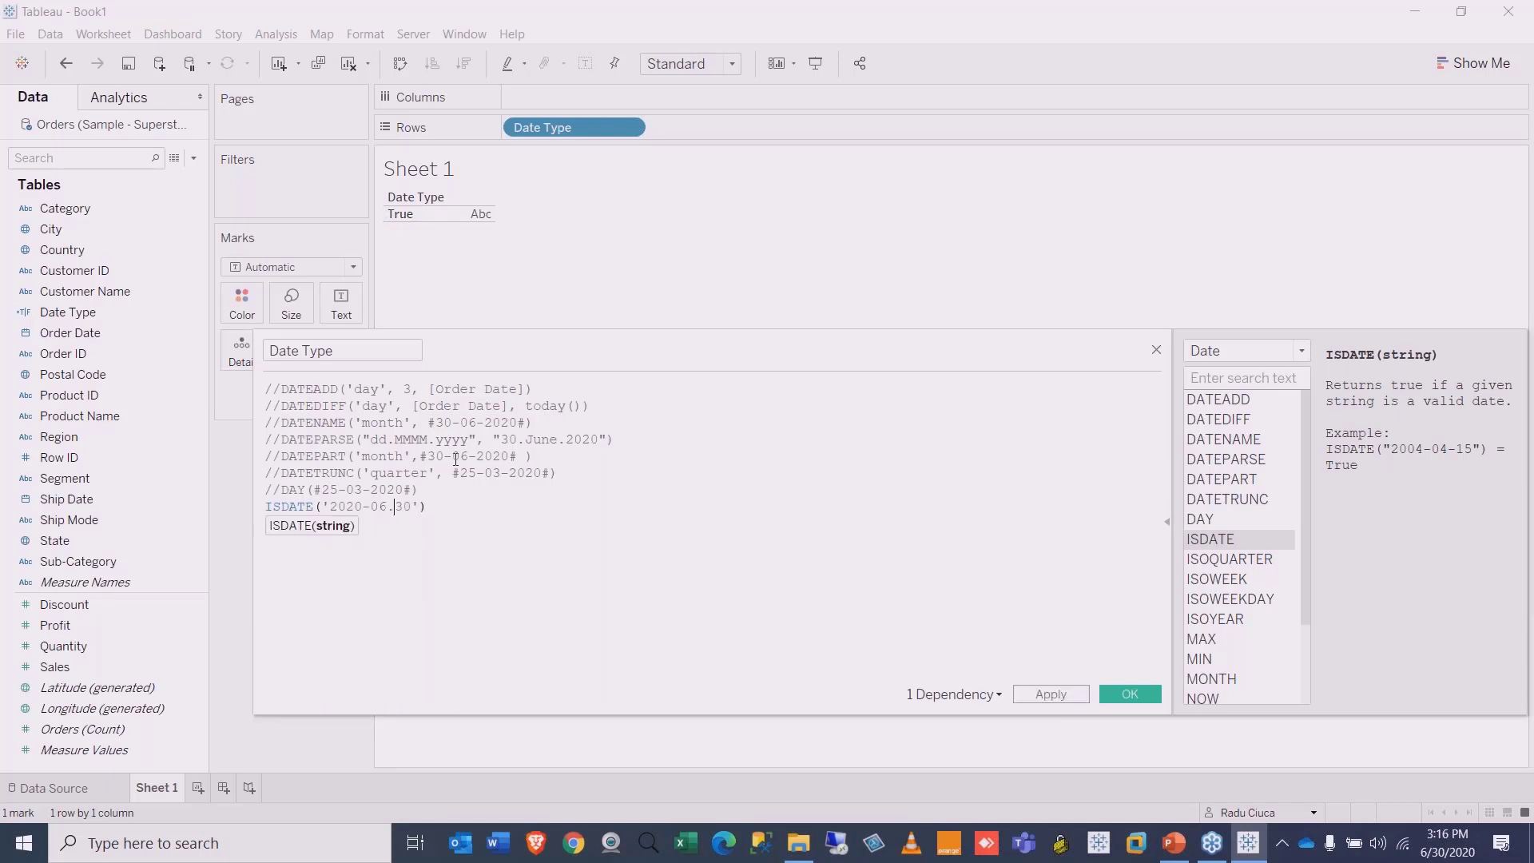
{"action": "key", "text": "BackSpace"}
{"action": "type", "text": "."}
{"action": "left_click", "coordinate": [1043, 697]}
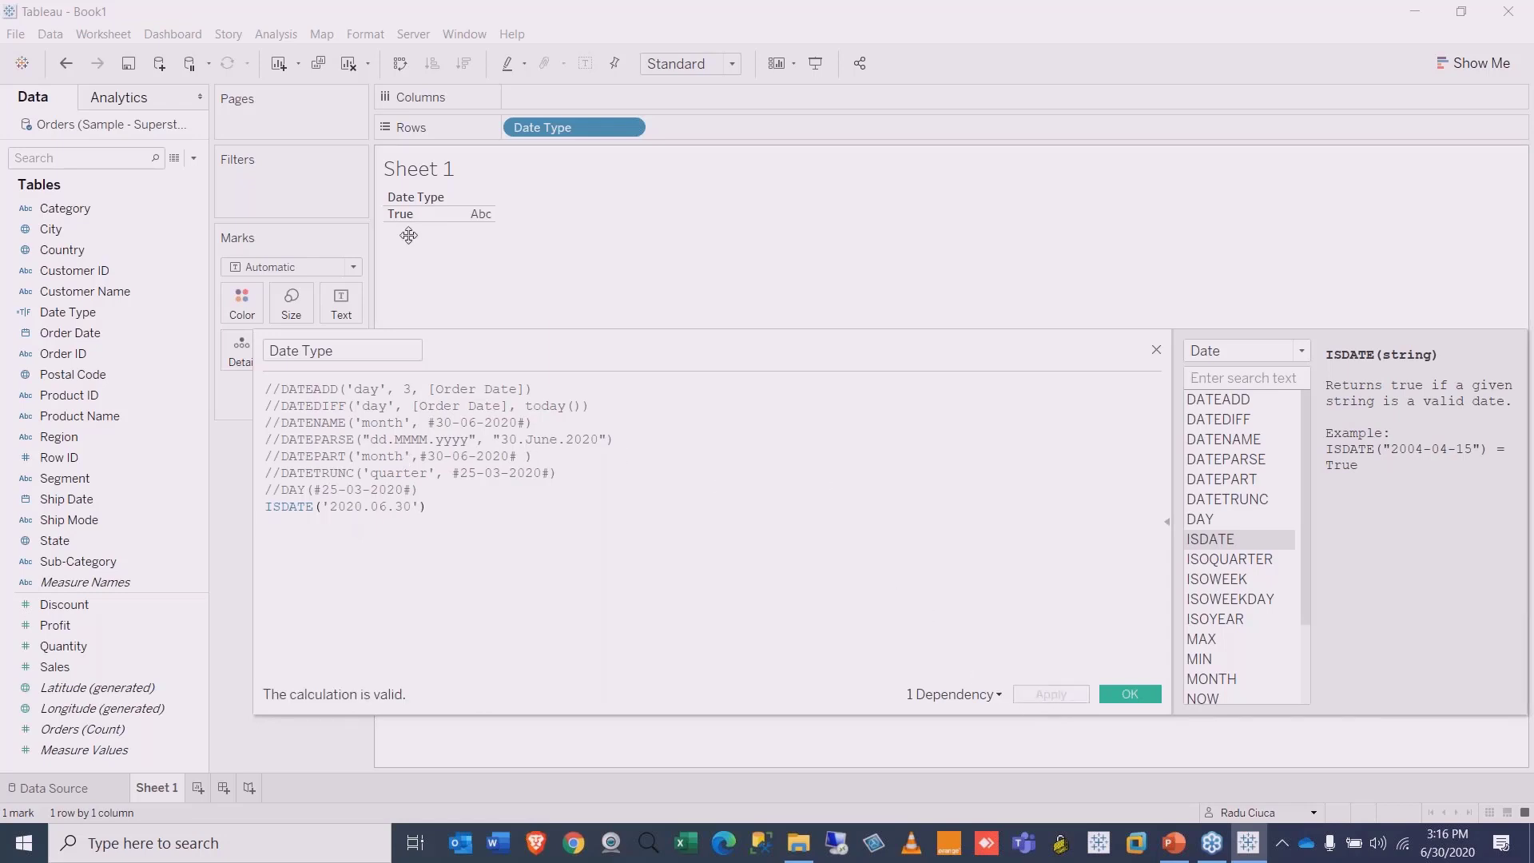
Step: Replace the dots in the ISDATE string with slashes, giving '2020/06/30', and apply the calculation
{"action": "left_click", "coordinate": [371, 508]}
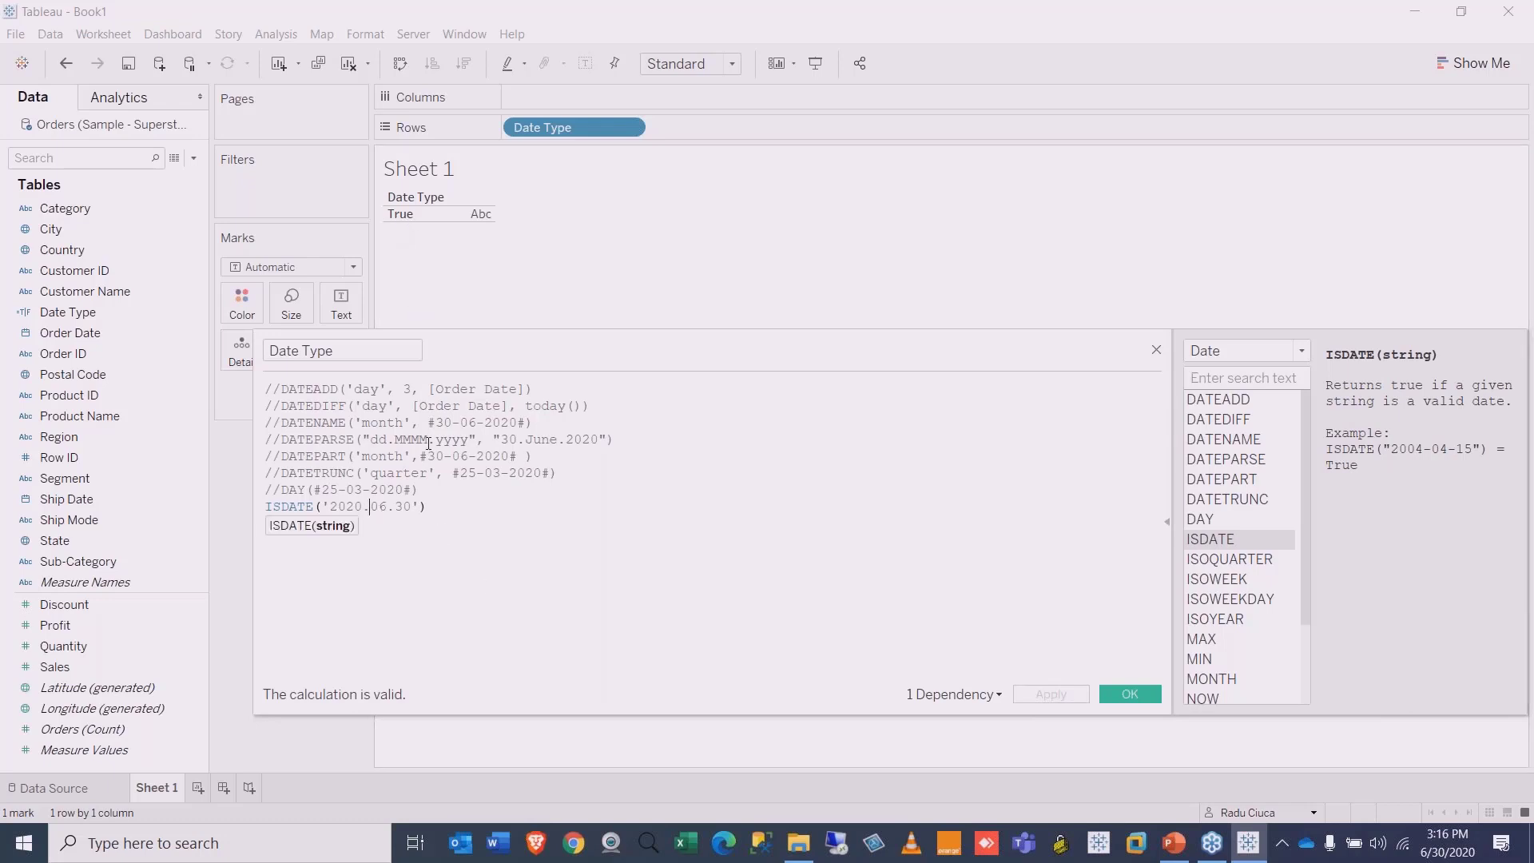
{"action": "key", "text": "BackSpace"}
{"action": "type", "text": "/"}
{"action": "key", "text": "Right"}
{"action": "key", "text": "Right"}
{"action": "key", "text": "Right"}
{"action": "key", "text": "BackSpace"}
{"action": "type", "text": "/"}
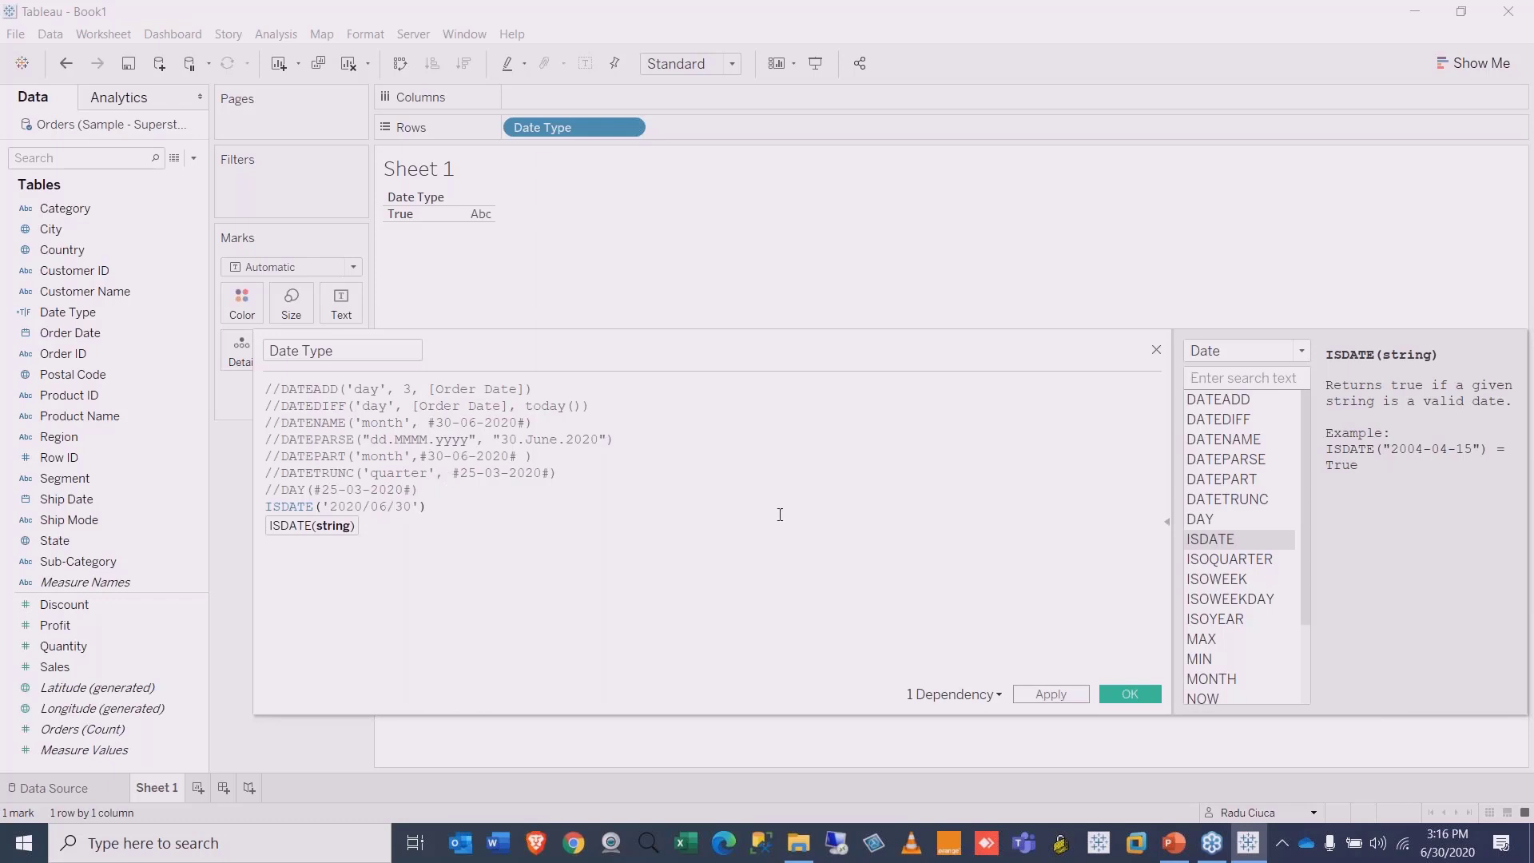
{"action": "left_click", "coordinate": [1050, 693]}
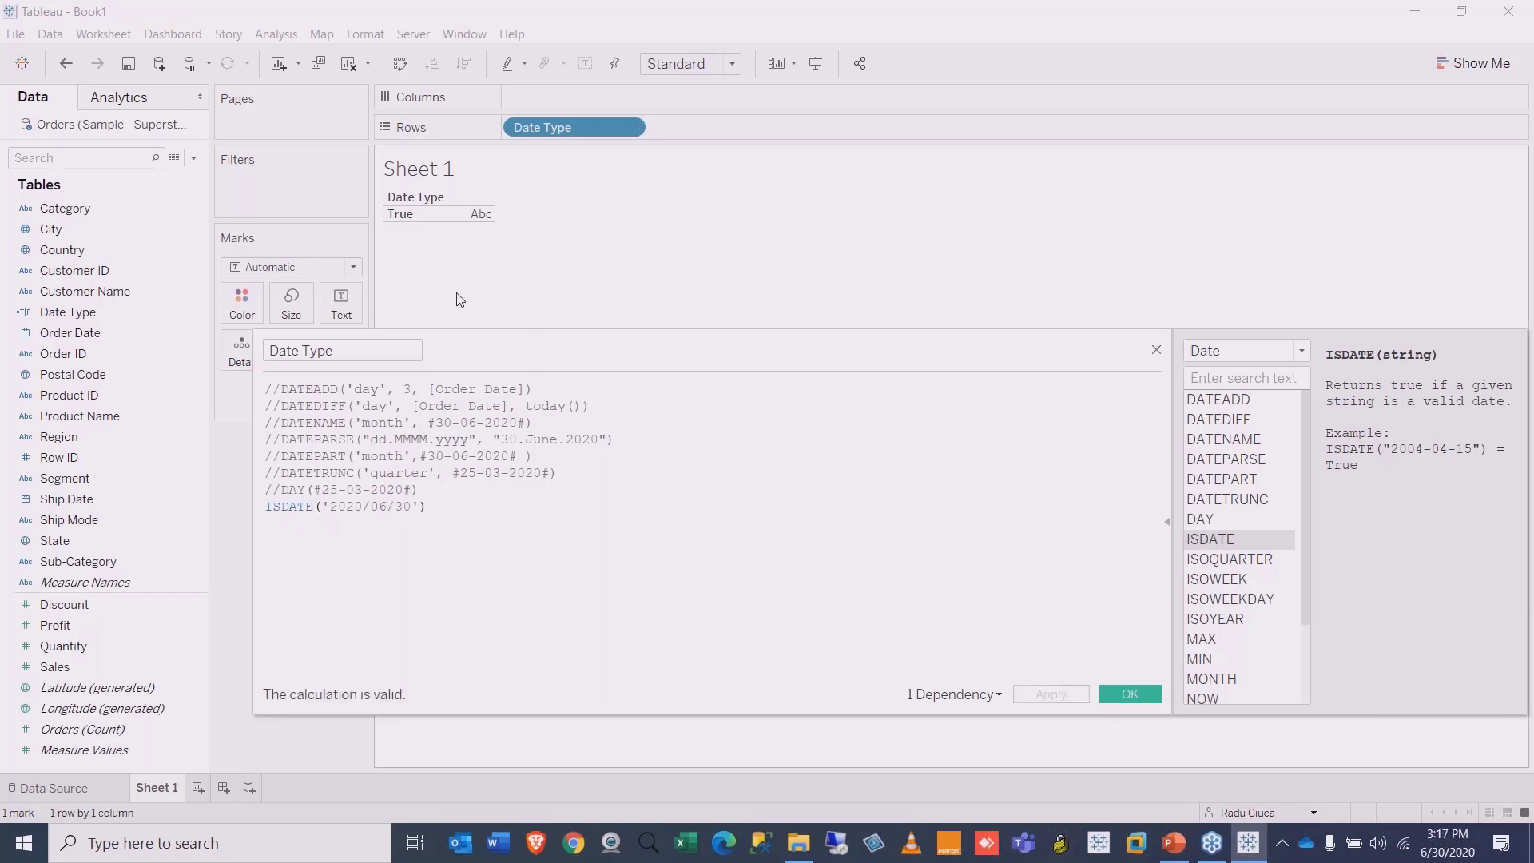
Step: Swap the month and day in the ISDATE string, giving '2020/30/06', and apply the calculation
{"action": "left_click", "coordinate": [387, 505]}
{"action": "key", "text": "BackSpace"}
{"action": "key", "text": "BackSpace"}
{"action": "type", "text": "30"}
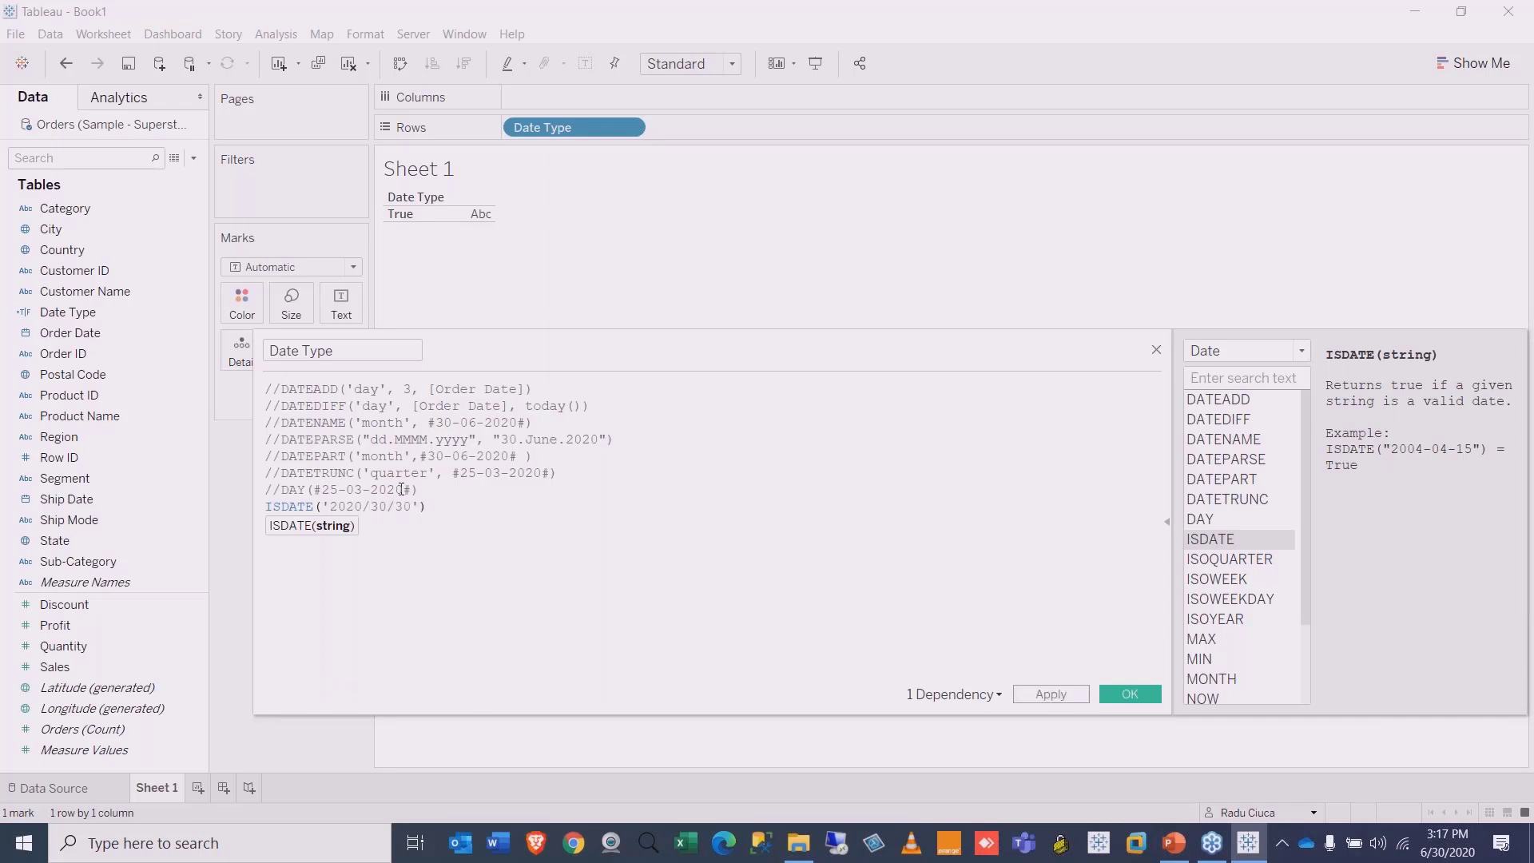
{"action": "key", "text": "BackSpace"}
{"action": "key", "text": "BackSpace"}
{"action": "type", "text": "06"}
{"action": "left_click", "coordinate": [1039, 694]}
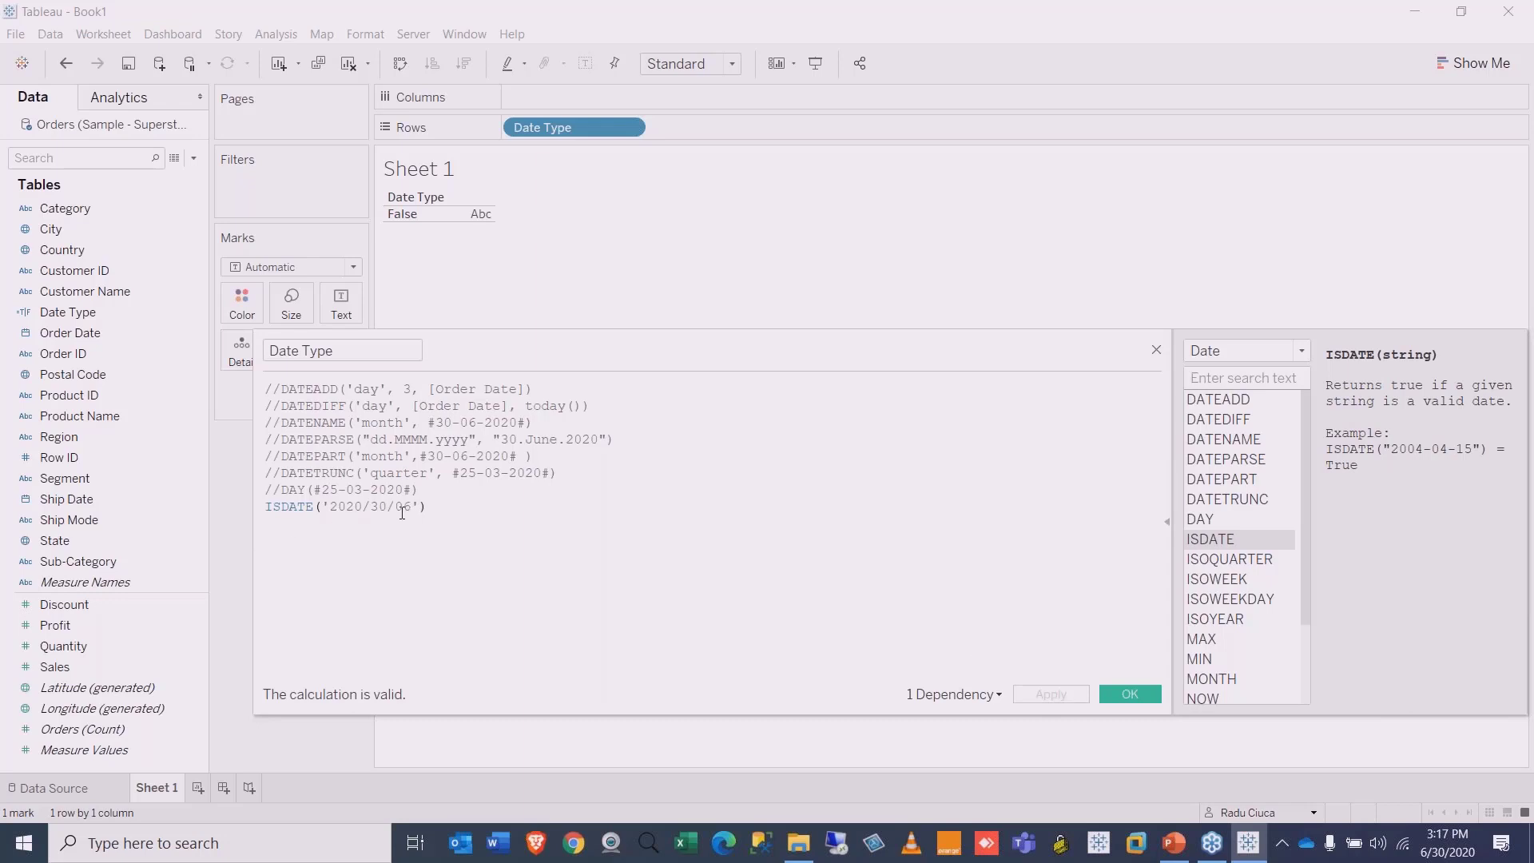
Step: Comment out the ISDATE line with // and start a new line below it
{"action": "left_click", "coordinate": [268, 503]}
{"action": "type", "text": "//"}
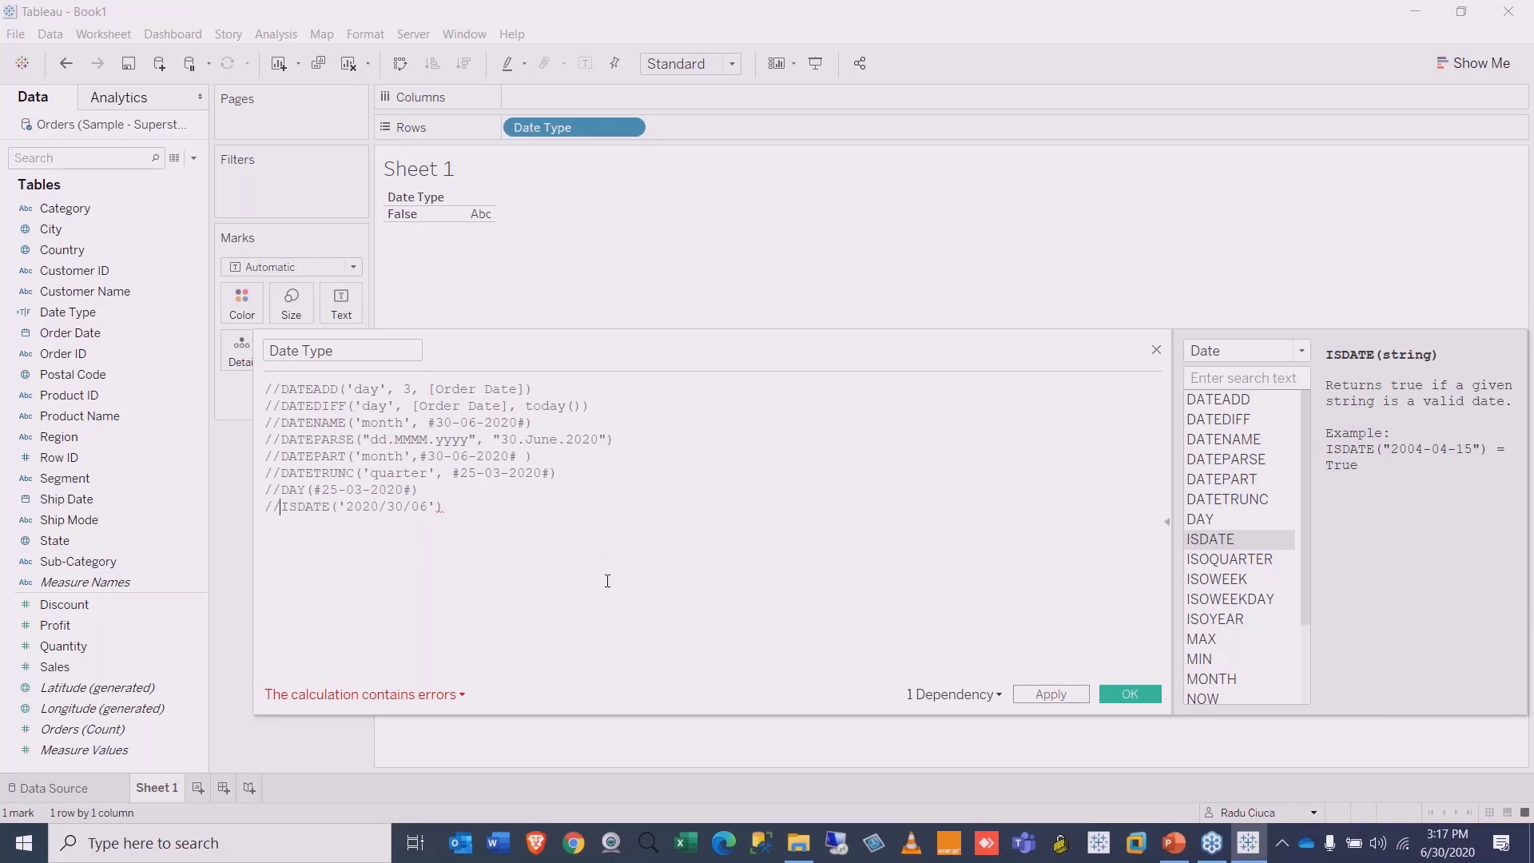
{"action": "left_click", "coordinate": [522, 518]}
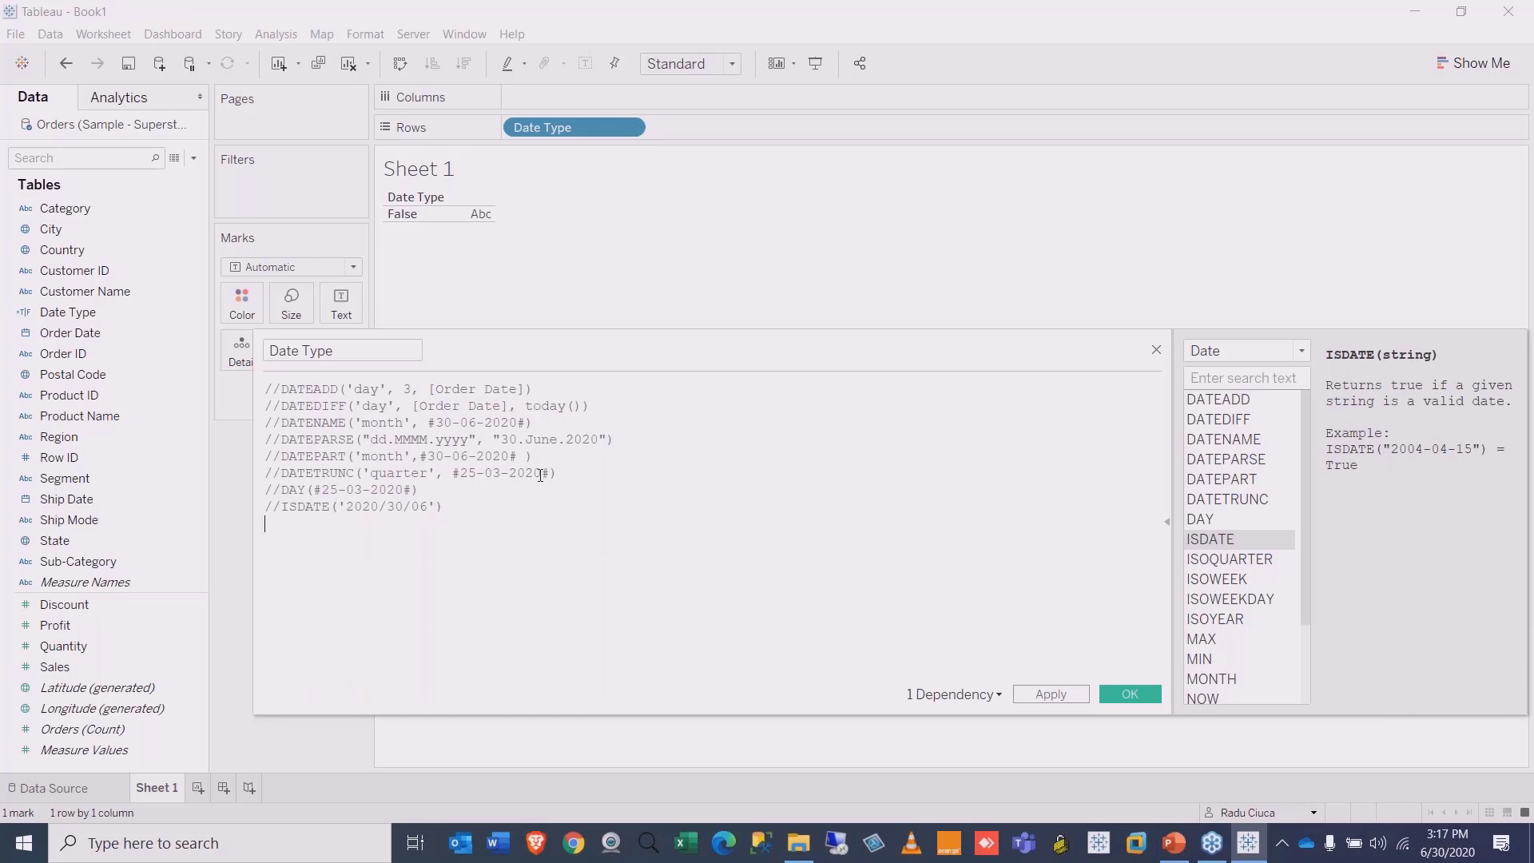
Step: Look up ISOQUARTER, enter ISOQUARTER(#25-03-2020#) on the new line and apply the calculation
{"action": "left_click", "coordinate": [1214, 561]}
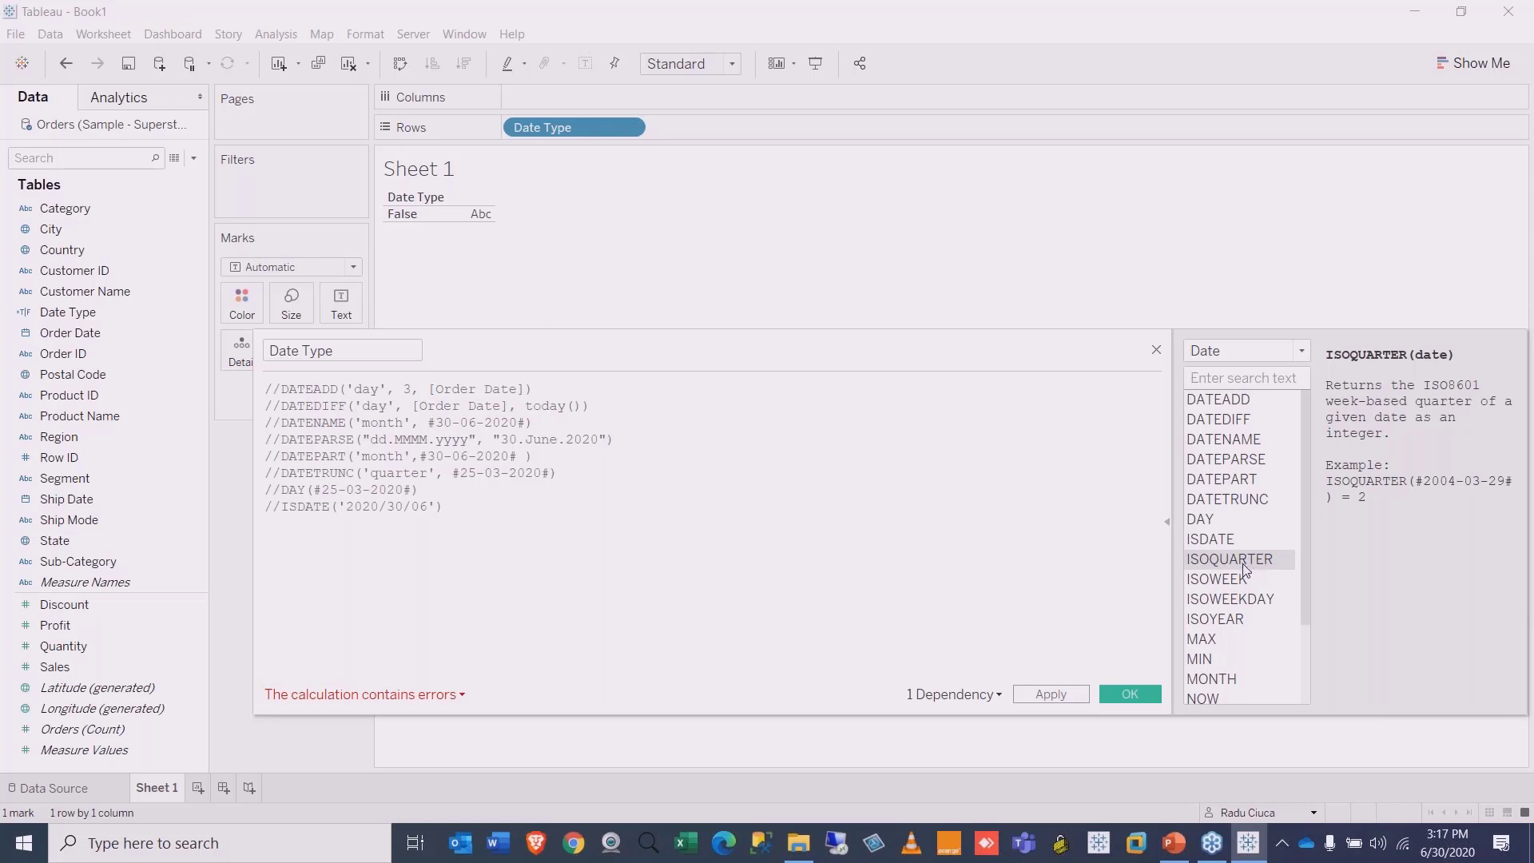
{"action": "key", "text": "Return"}
{"action": "type", "text": "IS"}
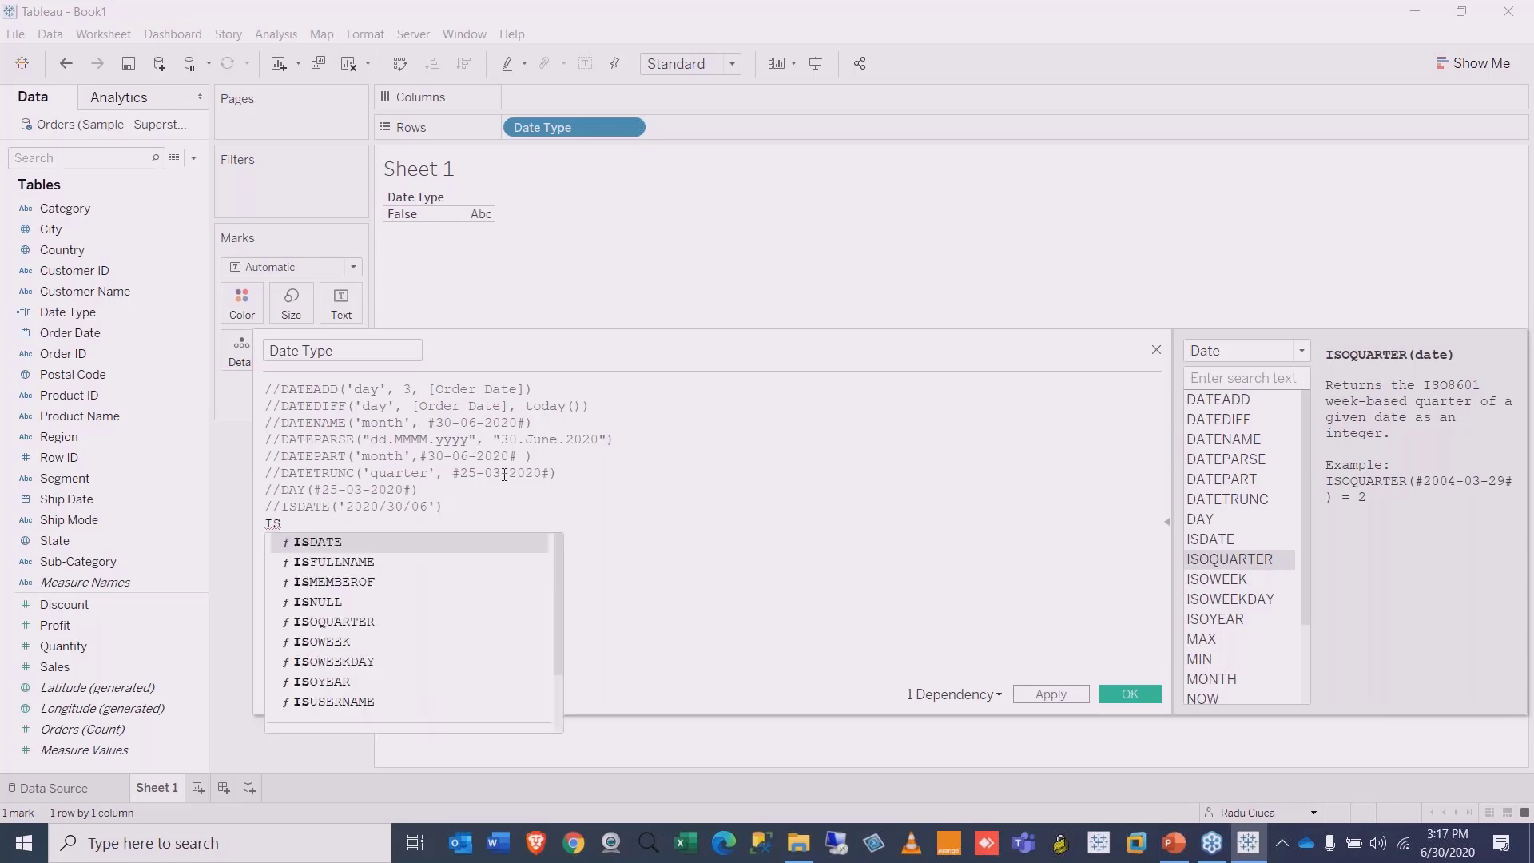
{"action": "type", "text": "OQ"}
{"action": "key", "text": "Return"}
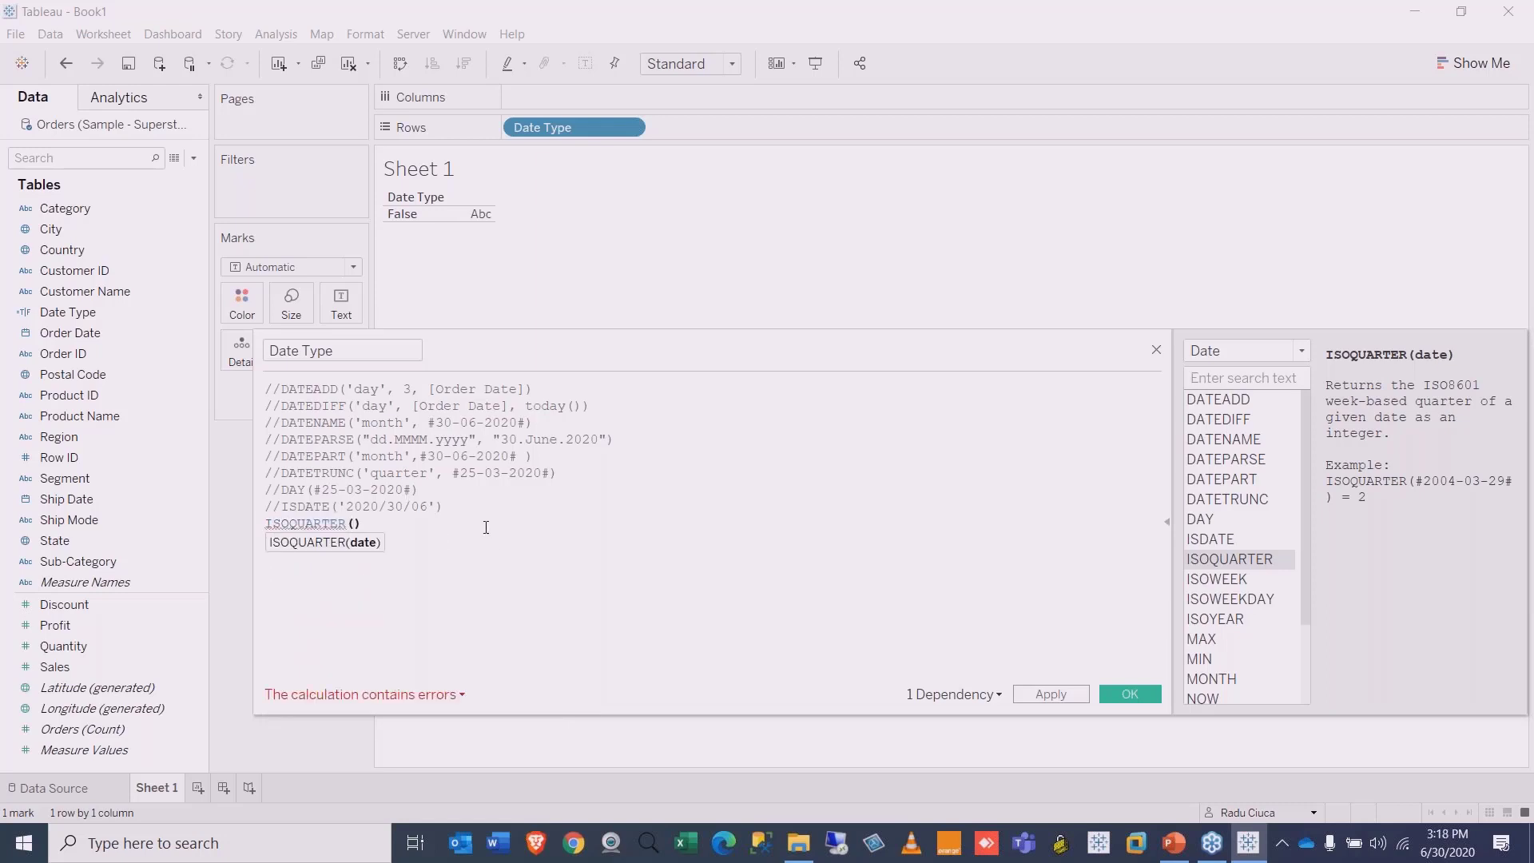
{"action": "left_click_drag", "start_coordinate": [553, 473], "coordinate": [451, 480]}
{"action": "key", "text": "ctrl+c"}
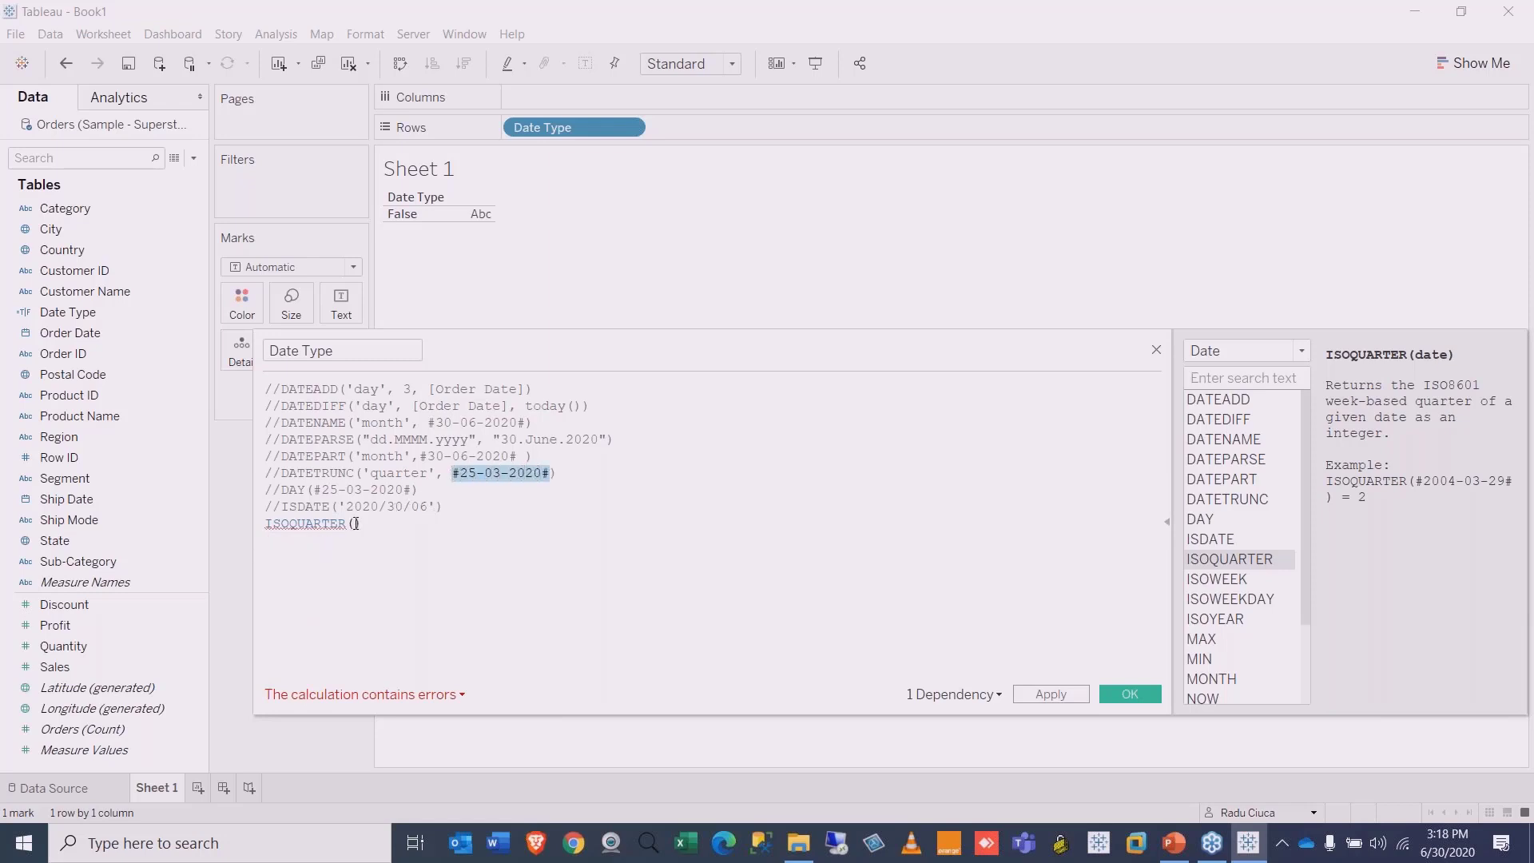
{"action": "left_click", "coordinate": [359, 525]}
{"action": "key", "text": "ctrl+v"}
{"action": "left_click", "coordinate": [478, 521]}
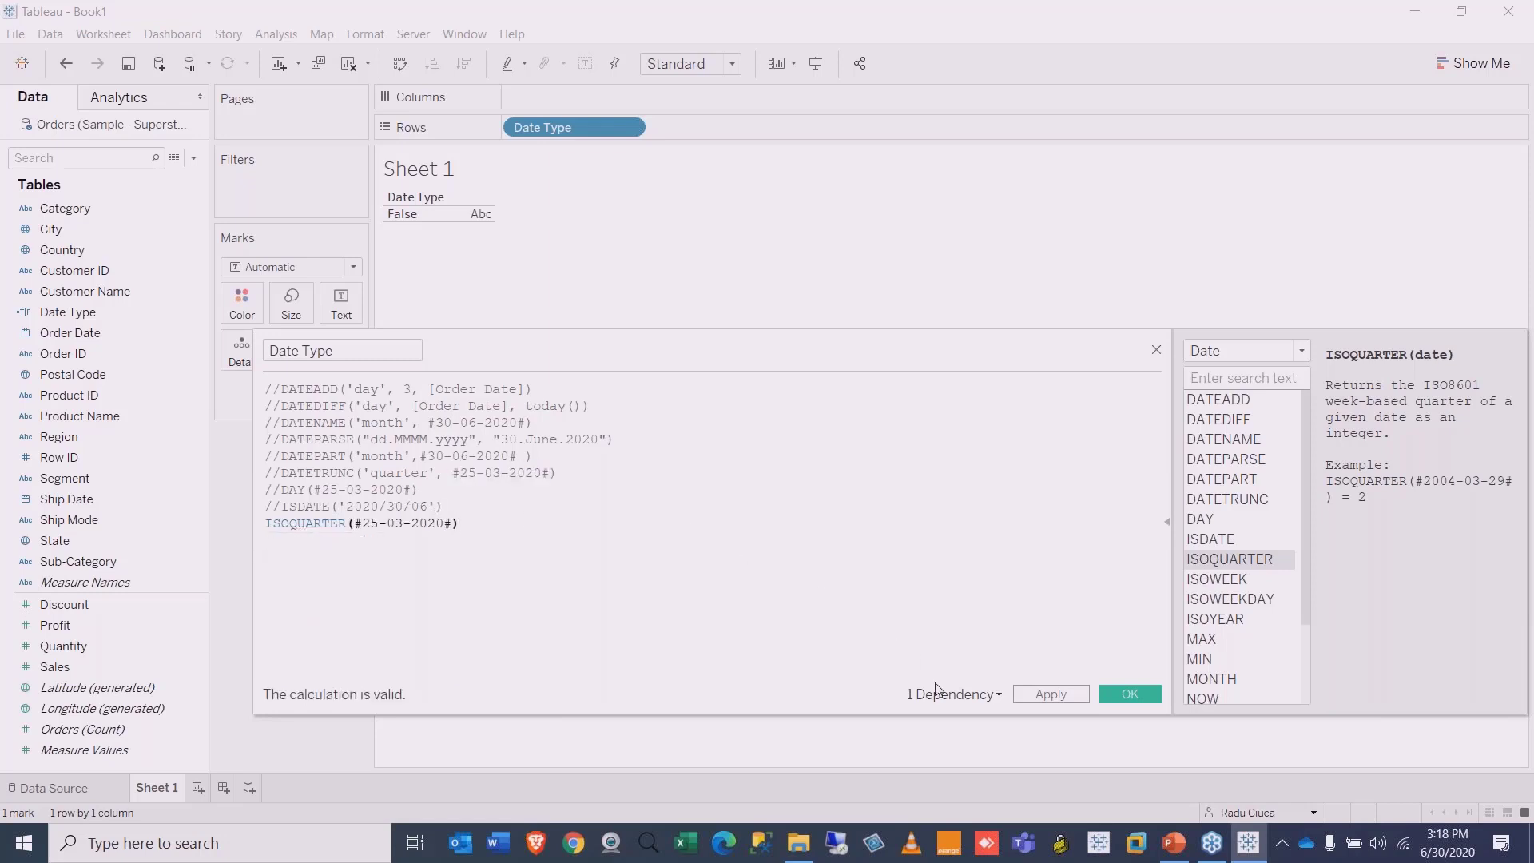
{"action": "left_click", "coordinate": [1065, 695]}
Step: Read the descriptions of the ISOWEEK and ISOYEAR functions in the function reference
{"action": "left_click", "coordinate": [1216, 579]}
{"action": "left_click_drag", "start_coordinate": [1310, 540], "coordinate": [1309, 571]}
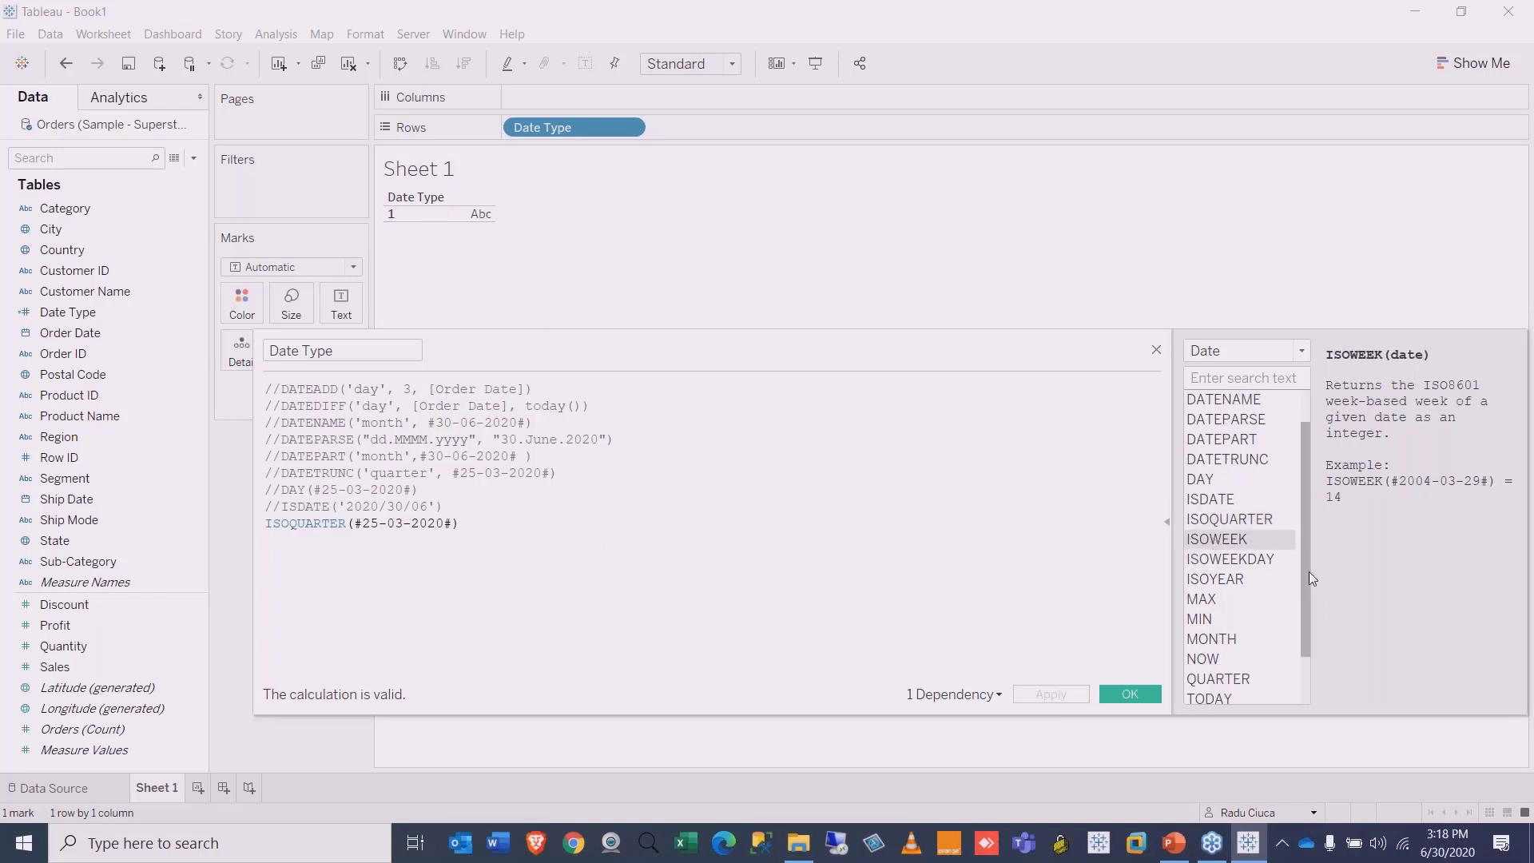
{"action": "left_click", "coordinate": [1238, 586]}
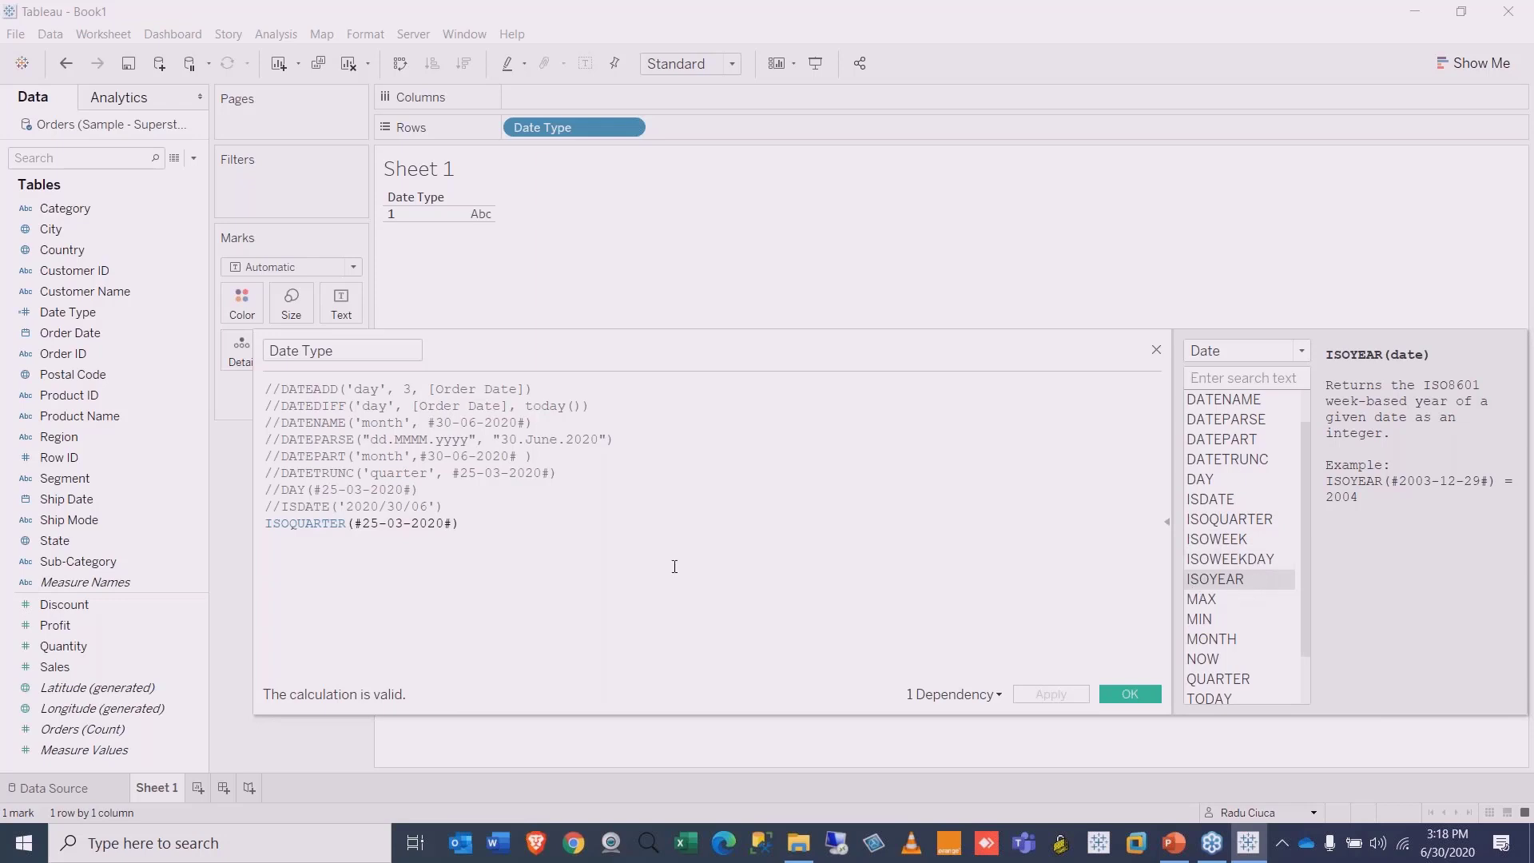
Step: Comment out the ISOQUARTER line with // and look up the MAX and MIN function descriptions
{"action": "left_click", "coordinate": [267, 524]}
{"action": "type", "text": "//"}
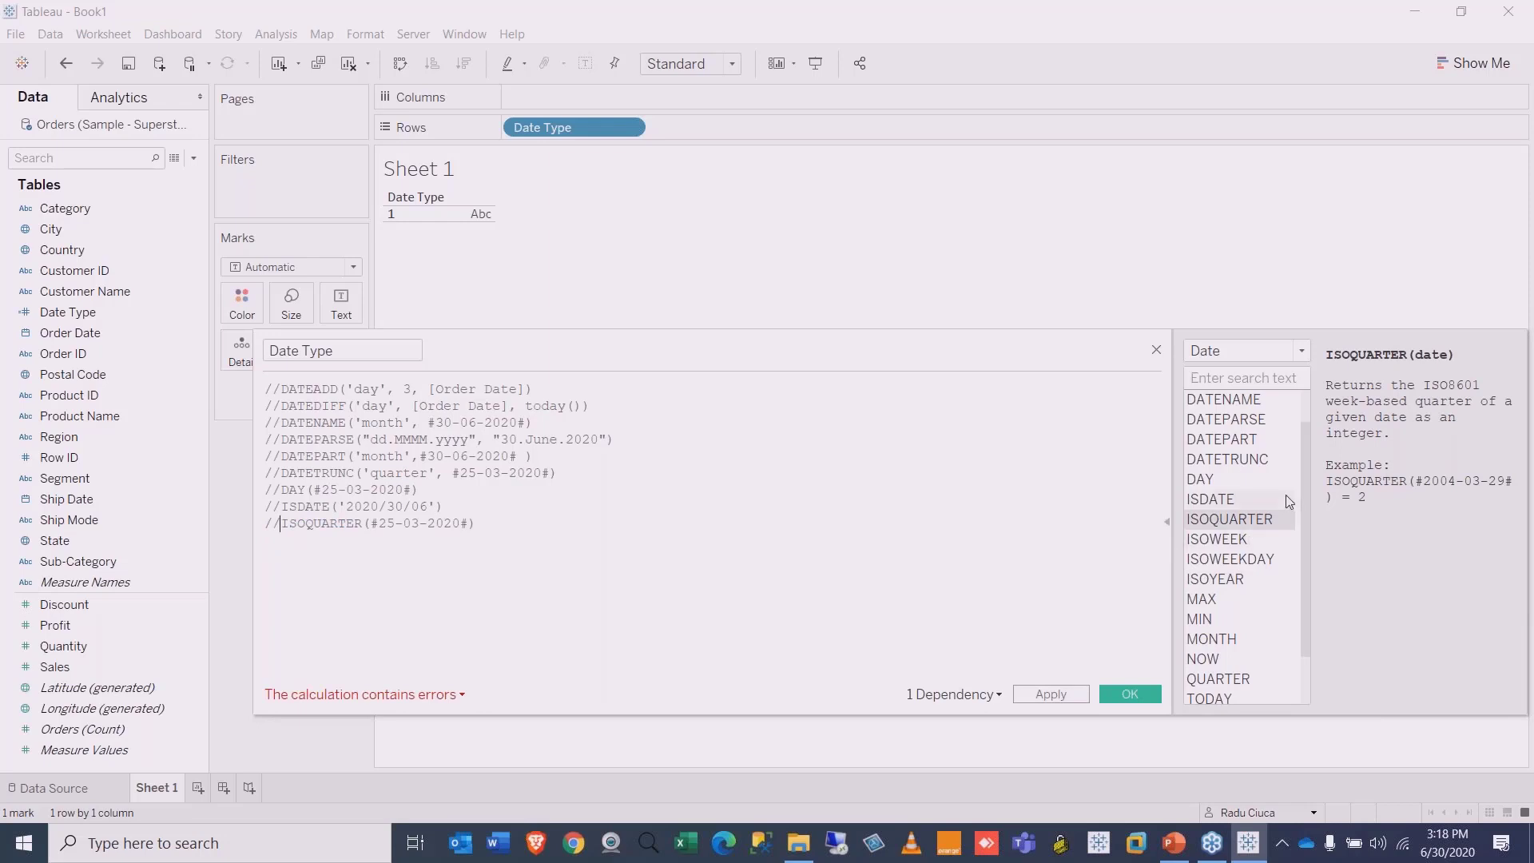
{"action": "left_click_drag", "start_coordinate": [1304, 496], "coordinate": [1305, 535]}
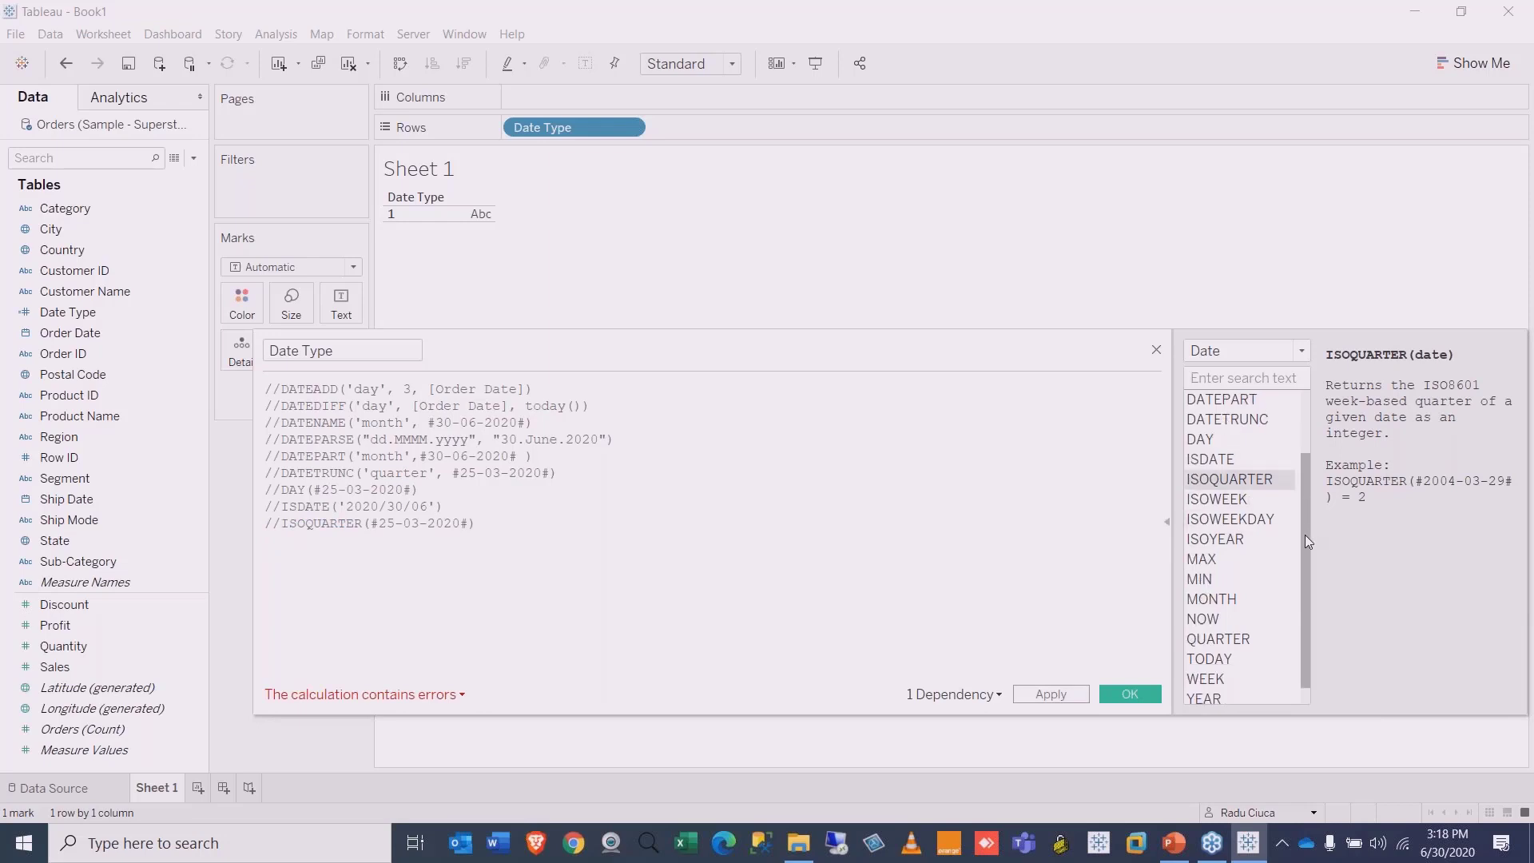
{"action": "left_click", "coordinate": [1222, 559]}
{"action": "left_click", "coordinate": [1234, 579]}
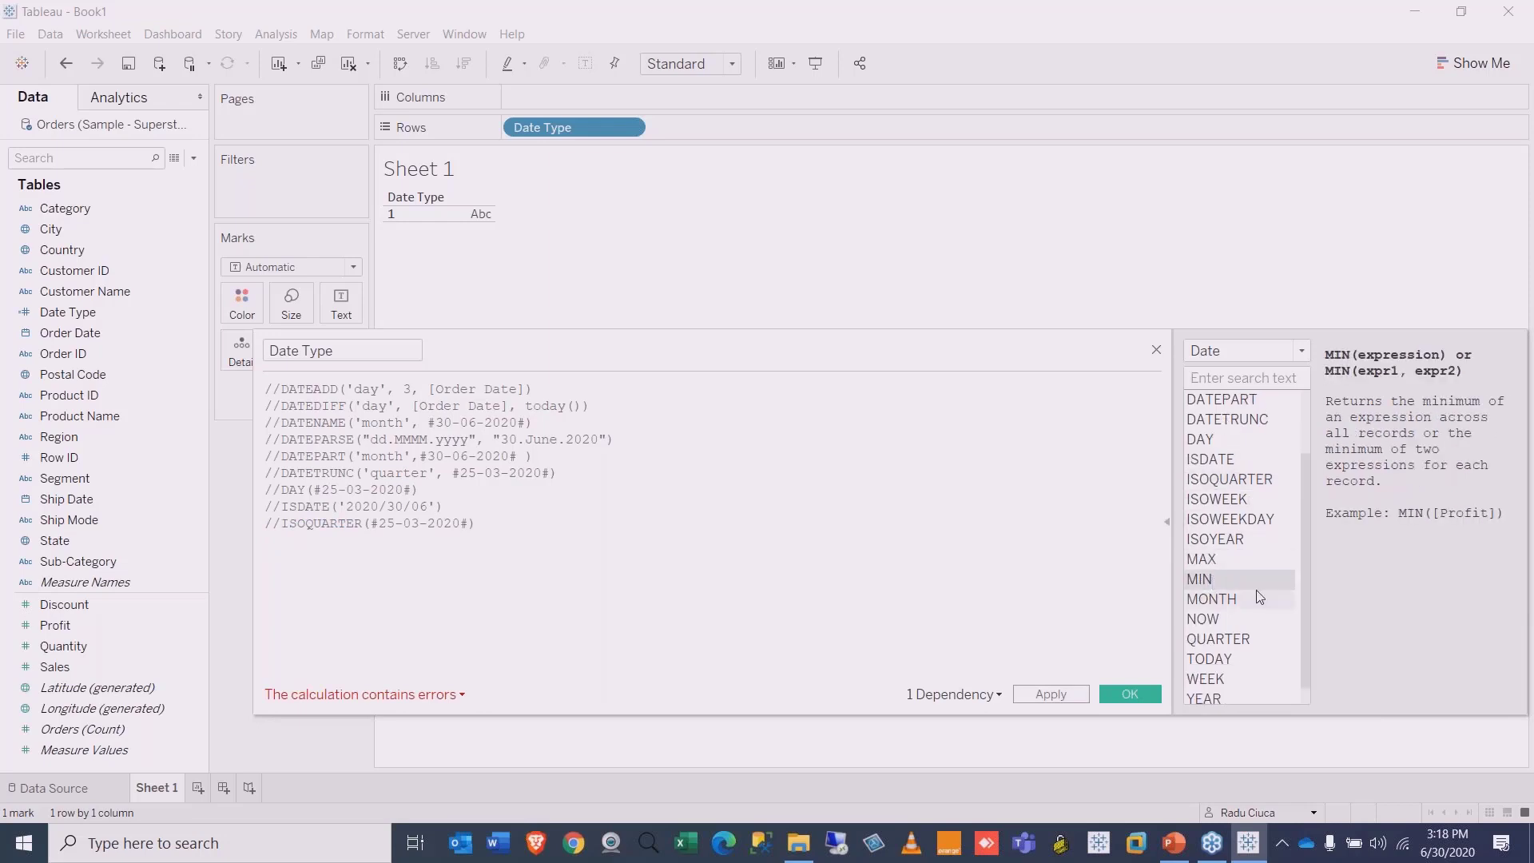
Step: Look up MONTH, add month(#25-03-2020#) below the commented lines and apply the calculation
{"action": "left_click", "coordinate": [1210, 597]}
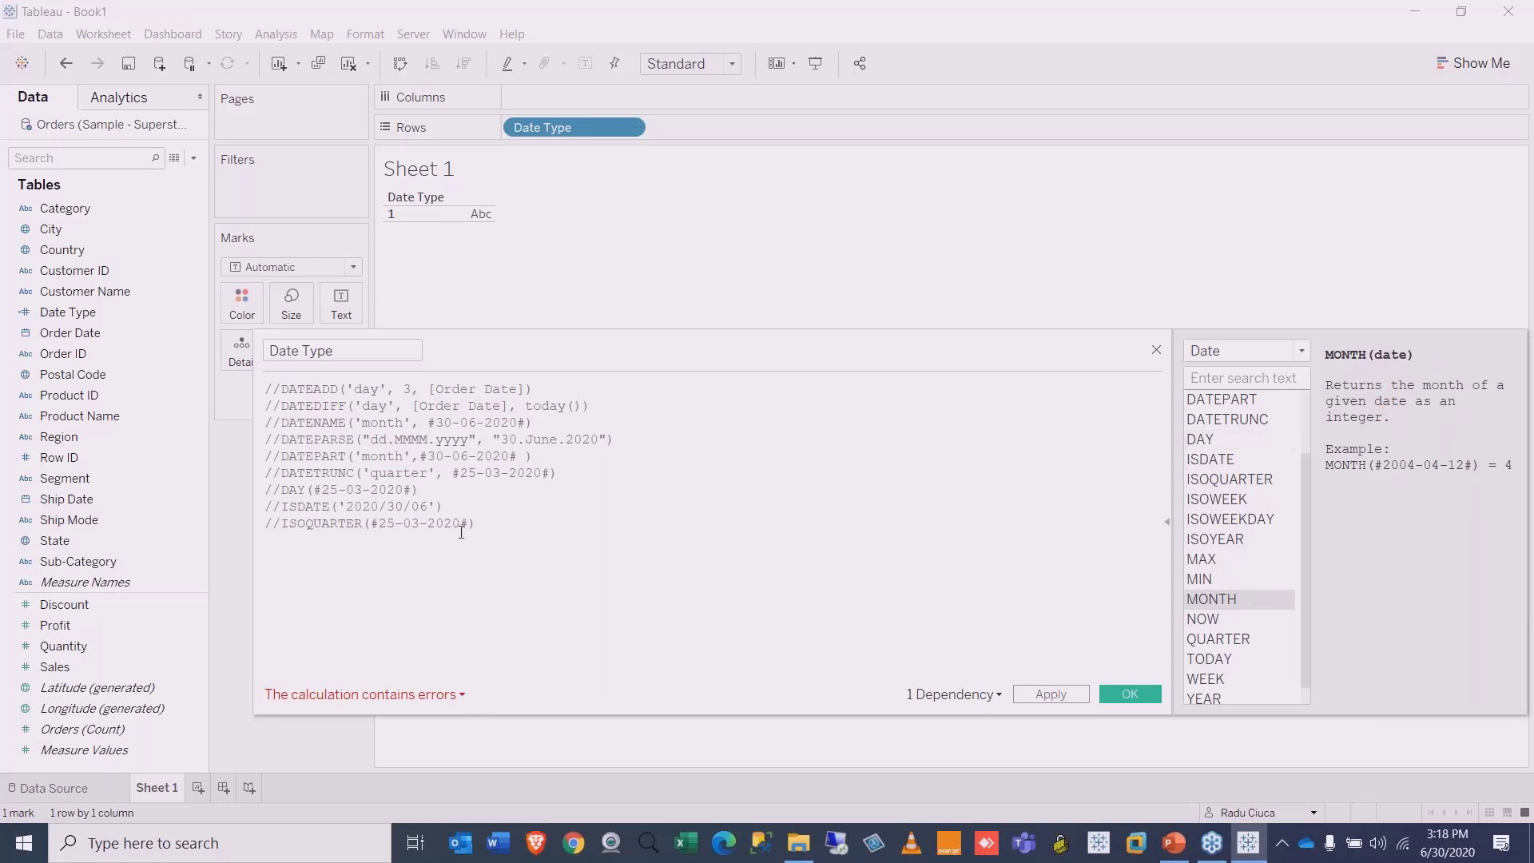
{"action": "key", "text": "Return"}
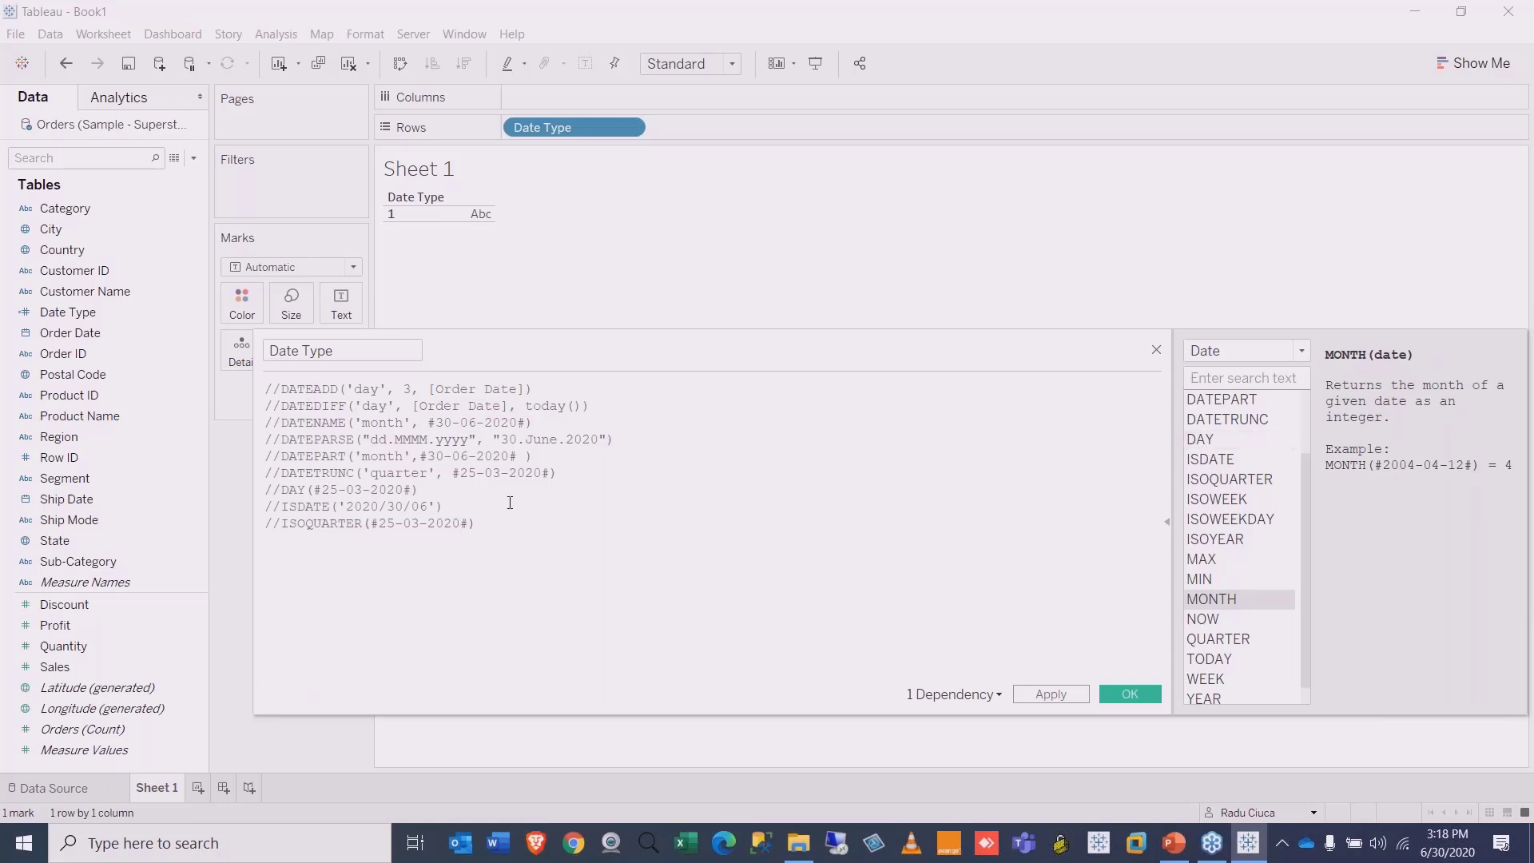
{"action": "type", "text": "month()"}
{"action": "left_click_drag", "start_coordinate": [553, 473], "coordinate": [453, 471]}
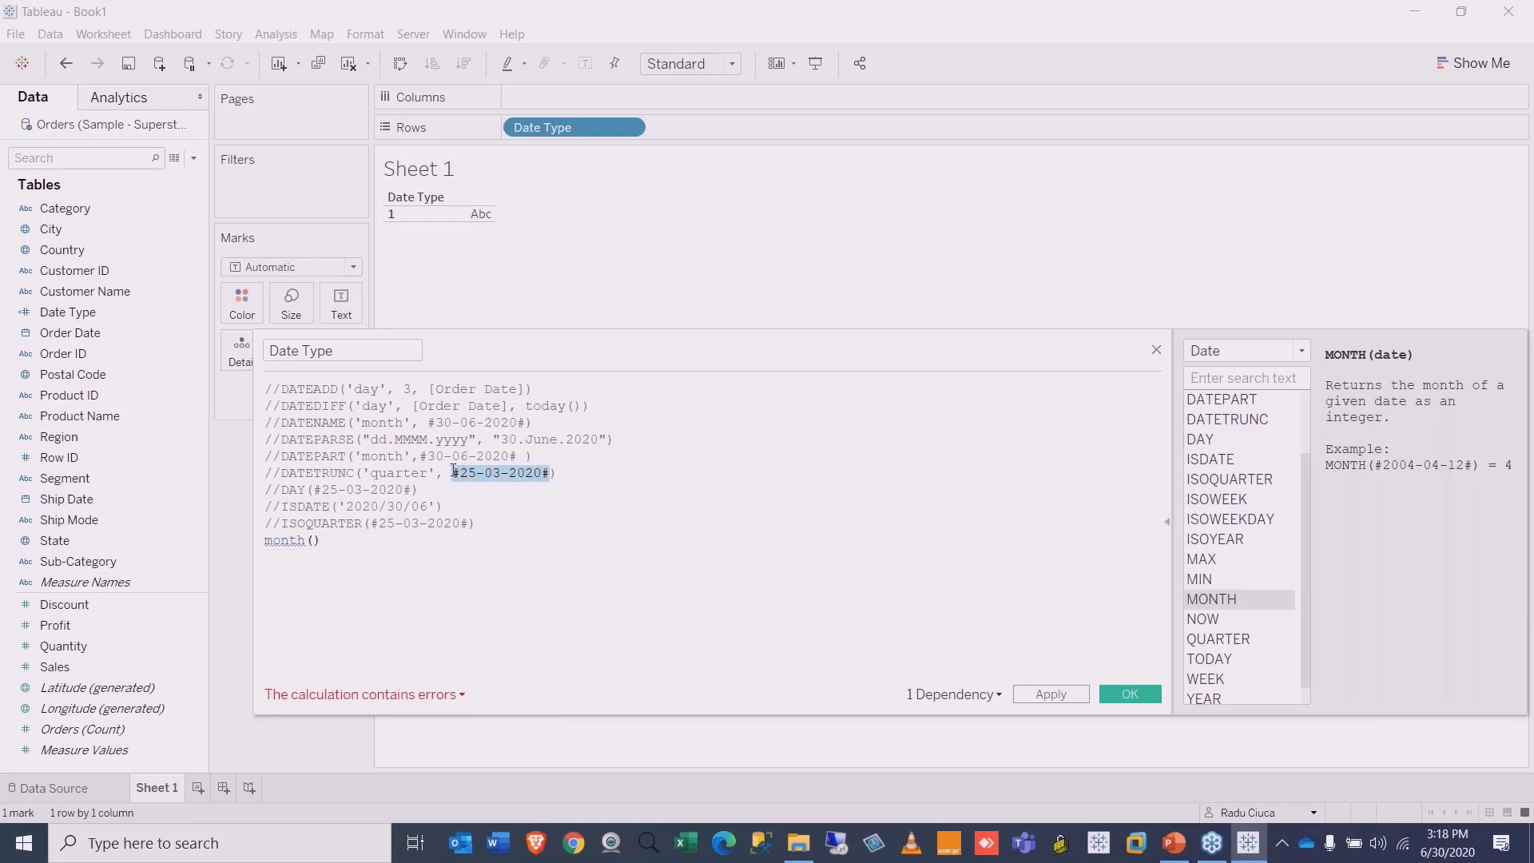
{"action": "left_click", "coordinate": [311, 543]}
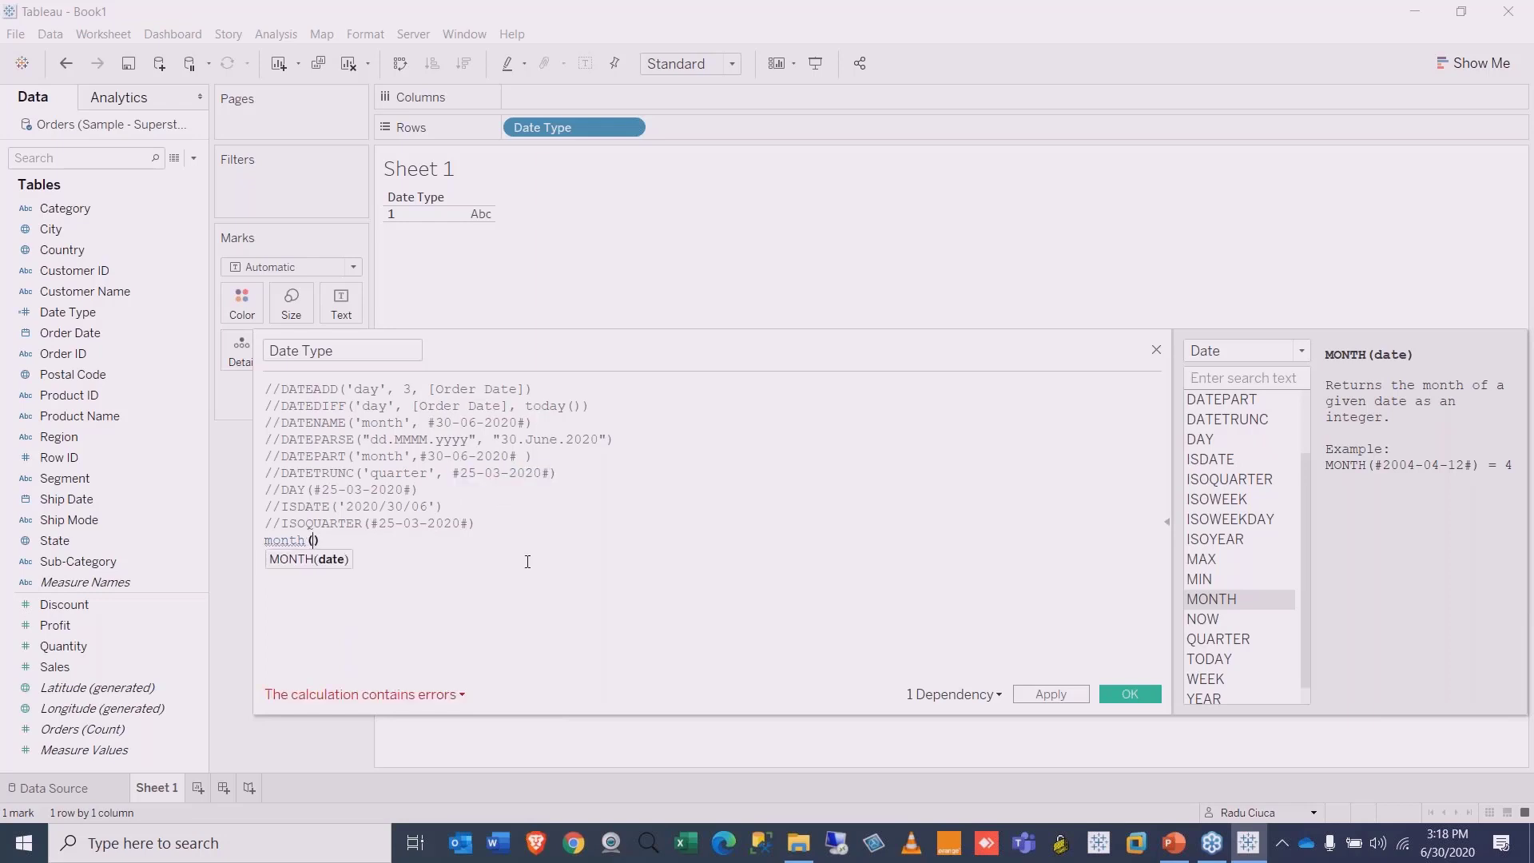
{"action": "key", "text": "ctrl+v"}
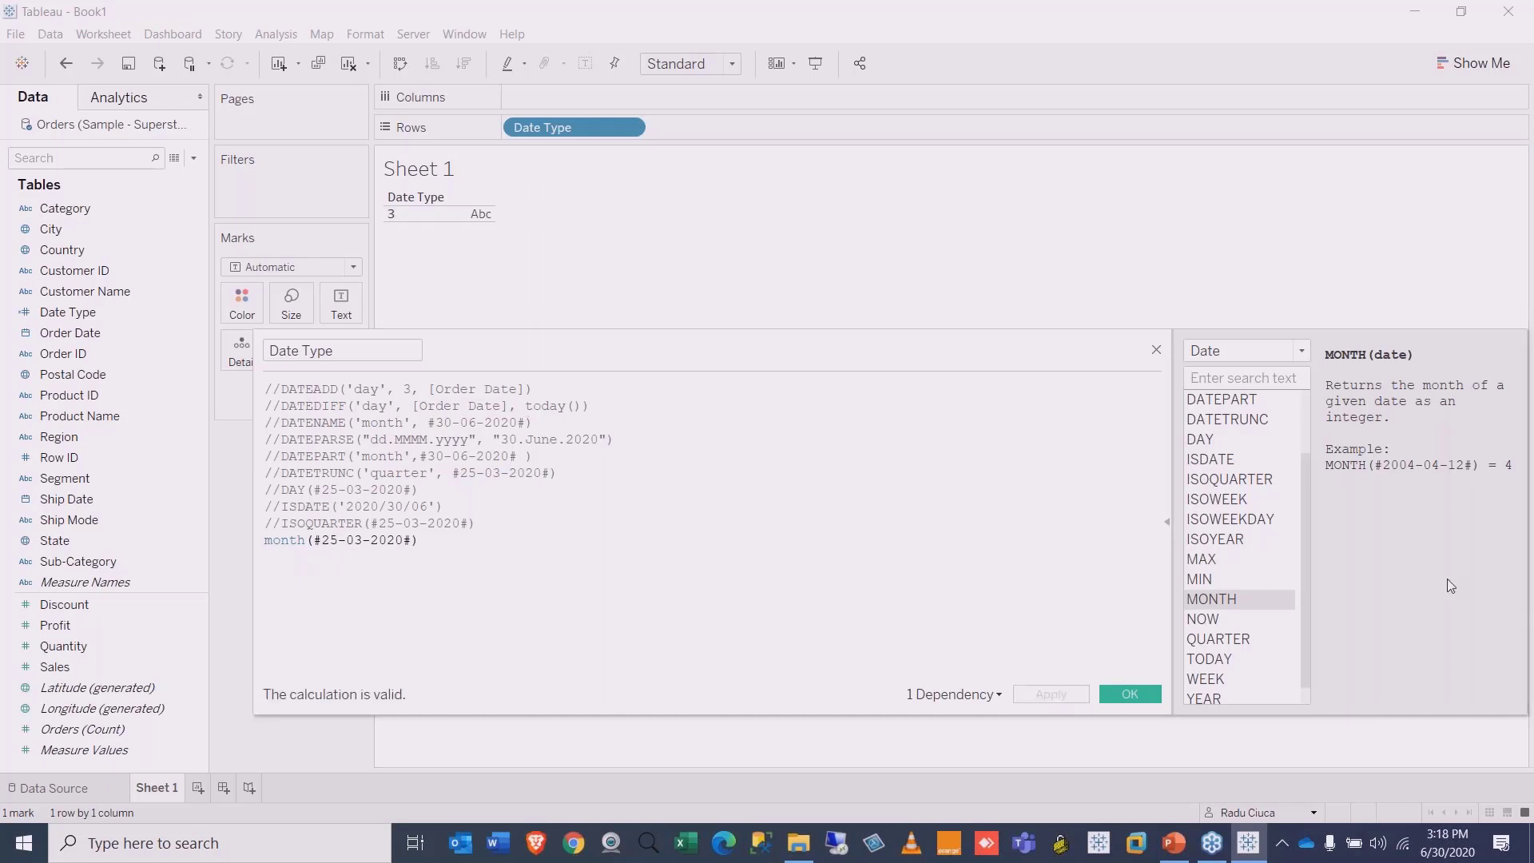
Step: Look up the NOW function's description and comment out the month line with //
{"action": "left_click", "coordinate": [1206, 620]}
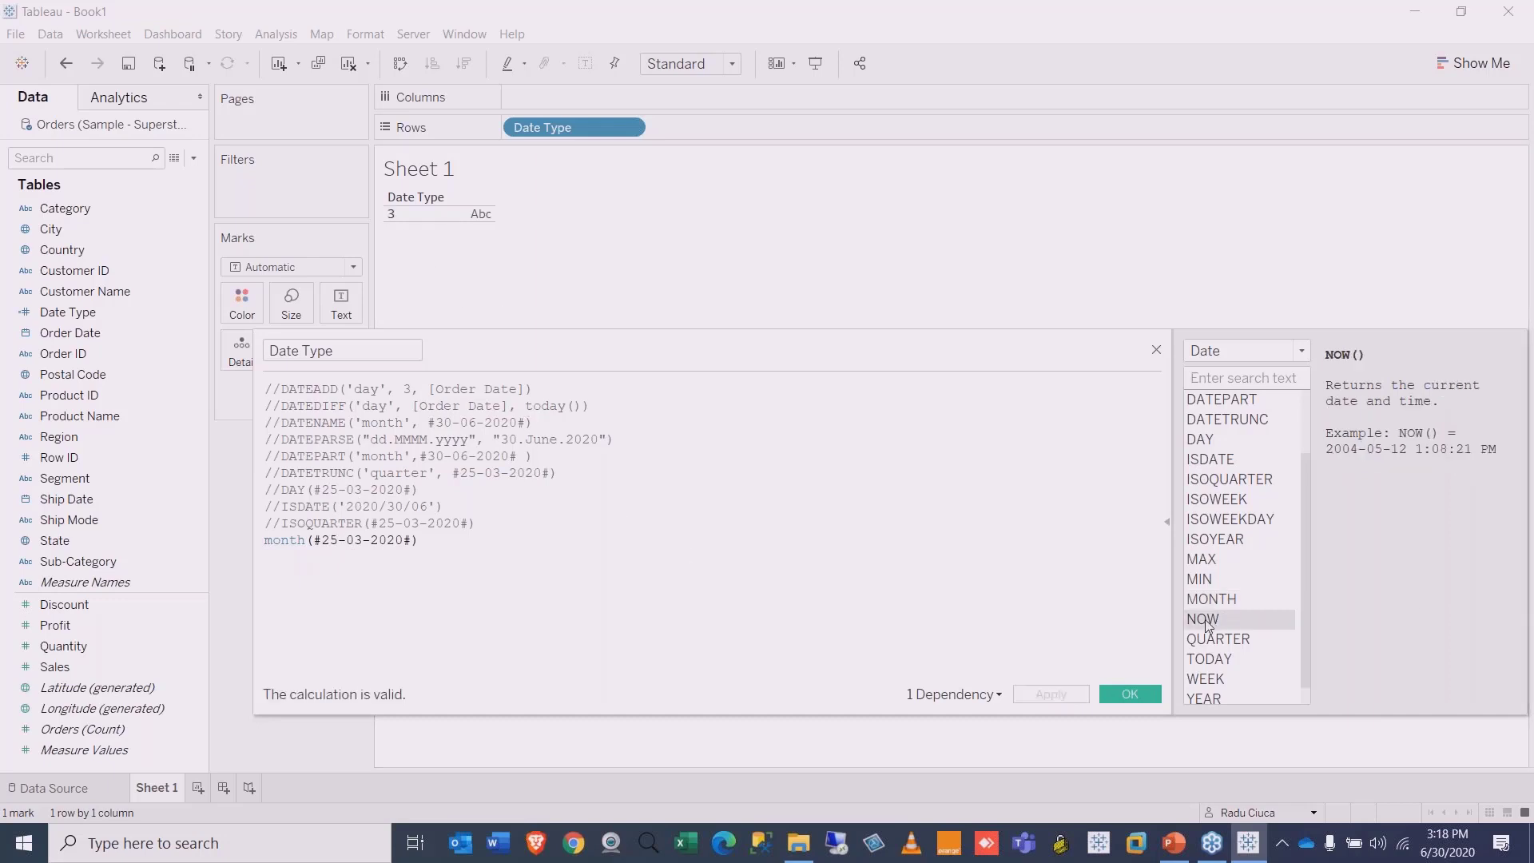
{"action": "left_click", "coordinate": [266, 539]}
{"action": "type", "text": "//"}
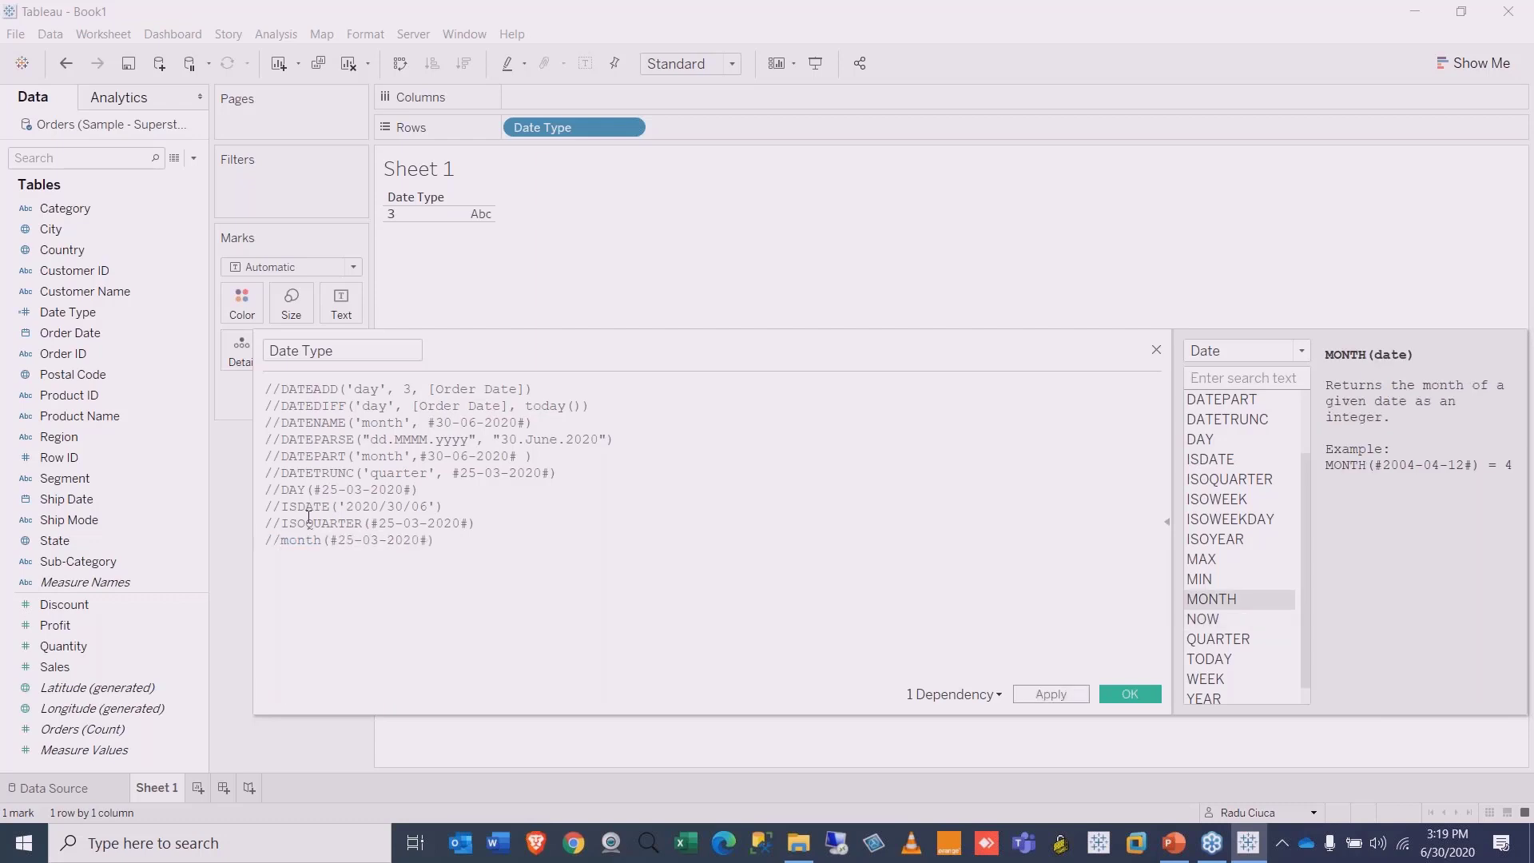
Step: Add NOW() on a new line below the commented month line, apply the calculation and view the full date and time
{"action": "left_click", "coordinate": [445, 537]}
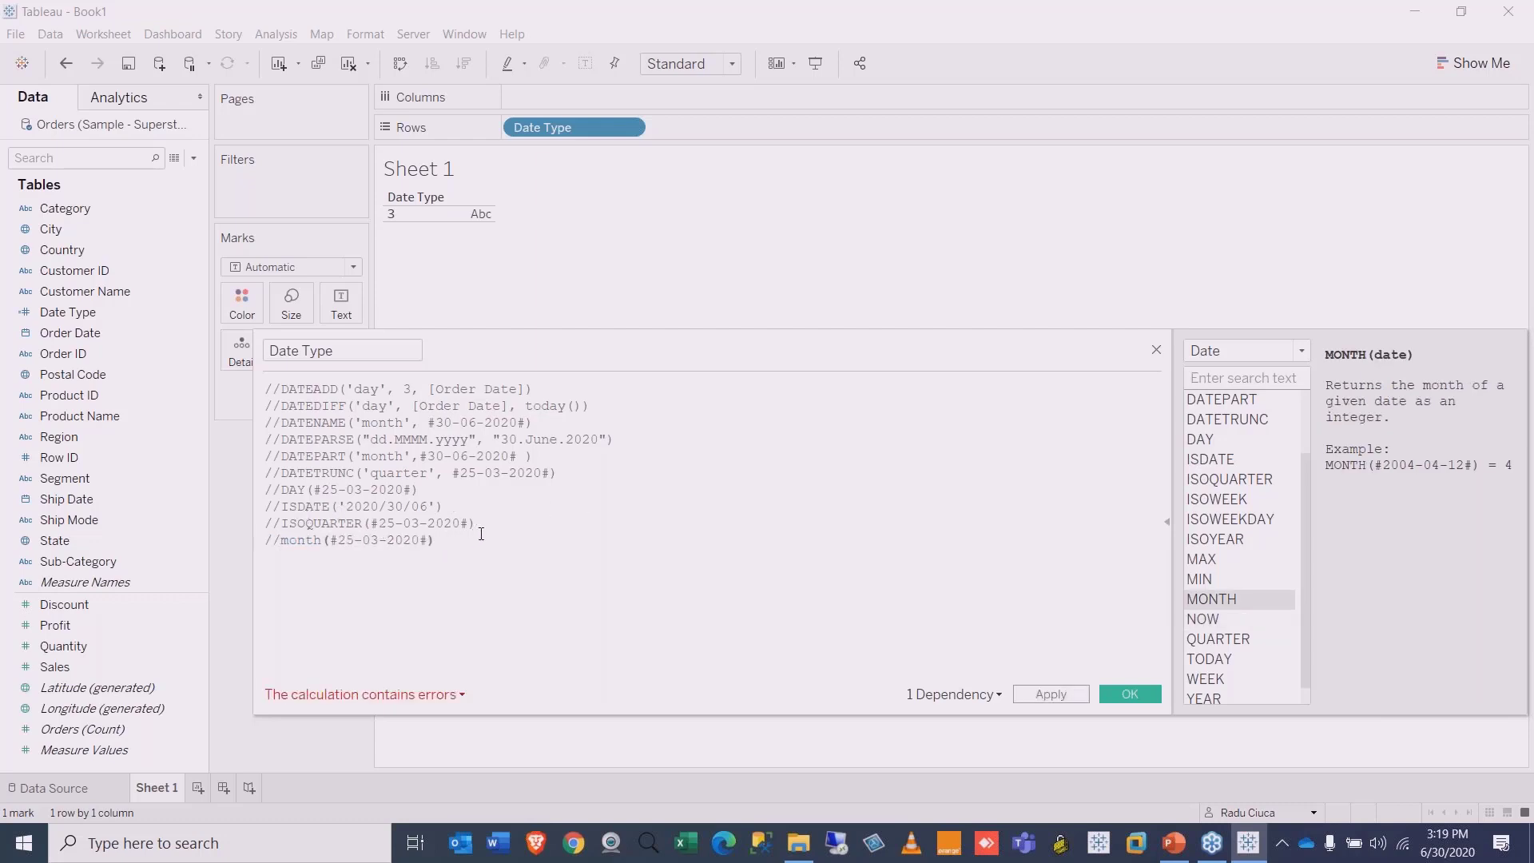
{"action": "key", "text": "Return"}
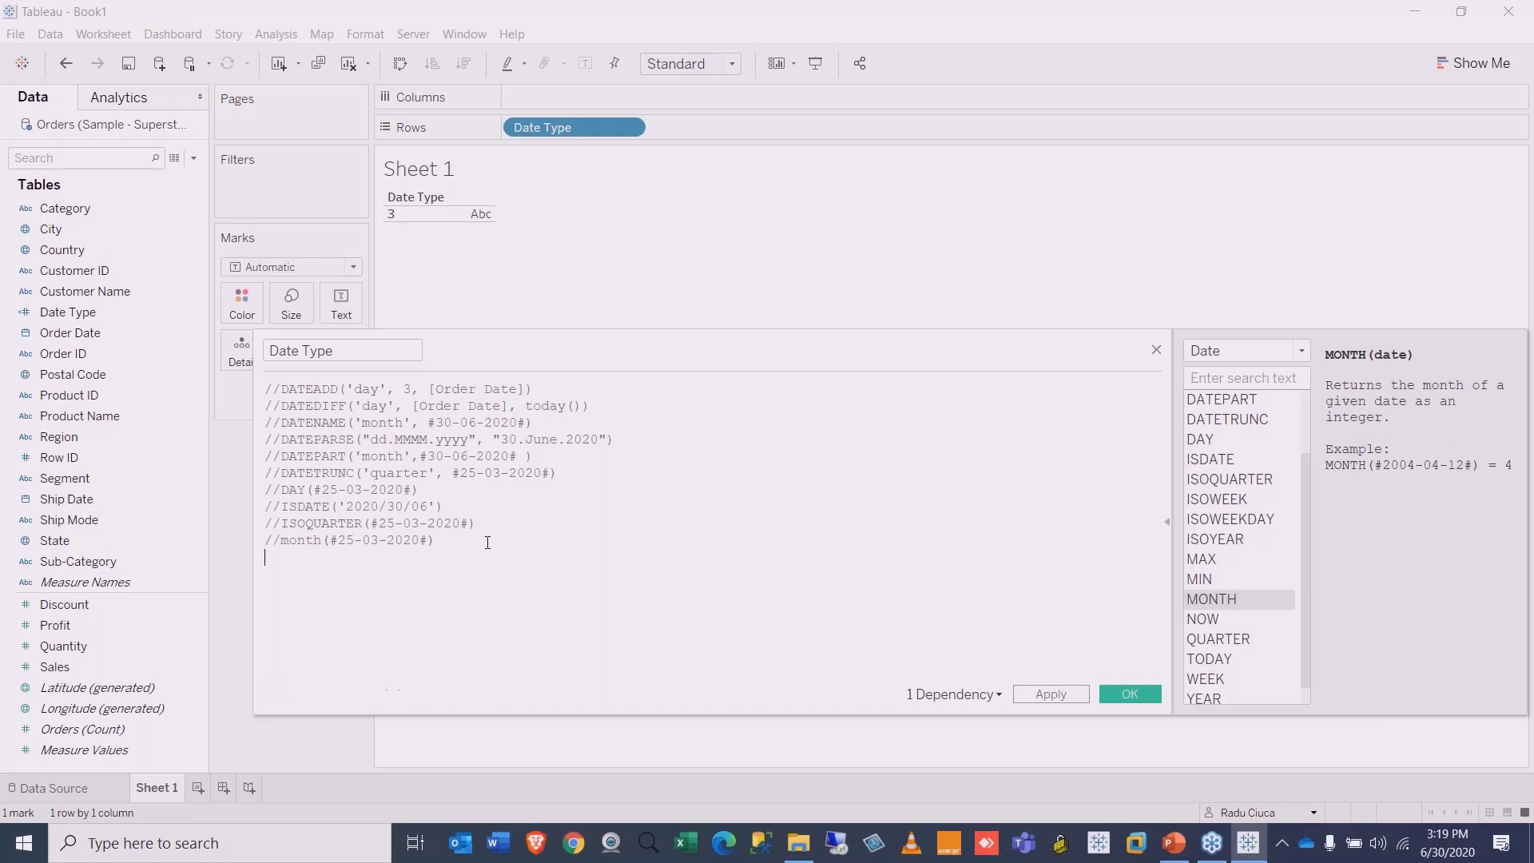
{"action": "type", "text": "NOW"}
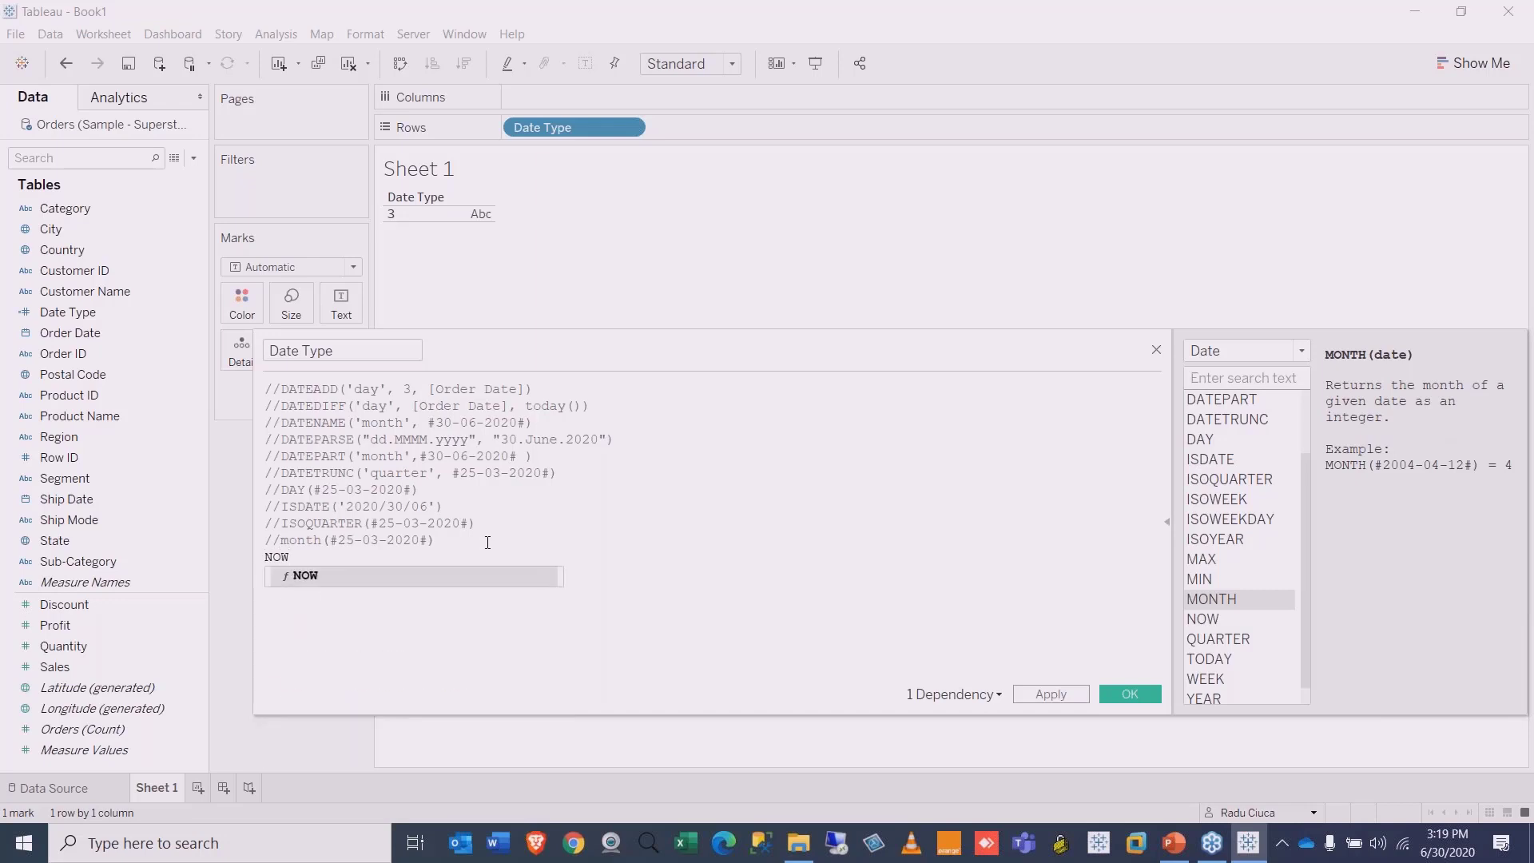
{"action": "key", "text": "Return"}
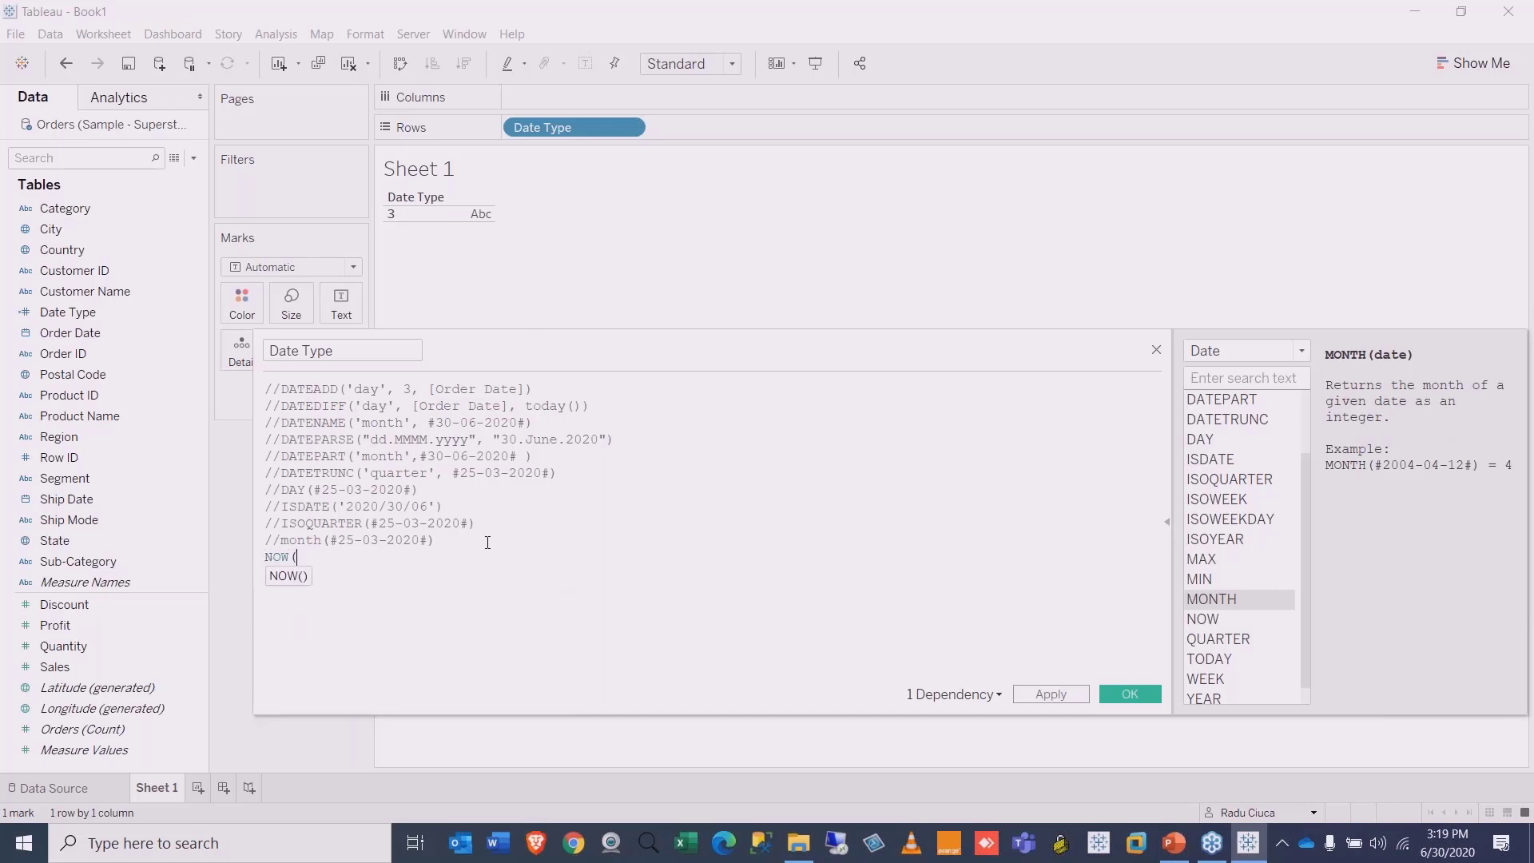
{"action": "left_click", "coordinate": [1046, 694]}
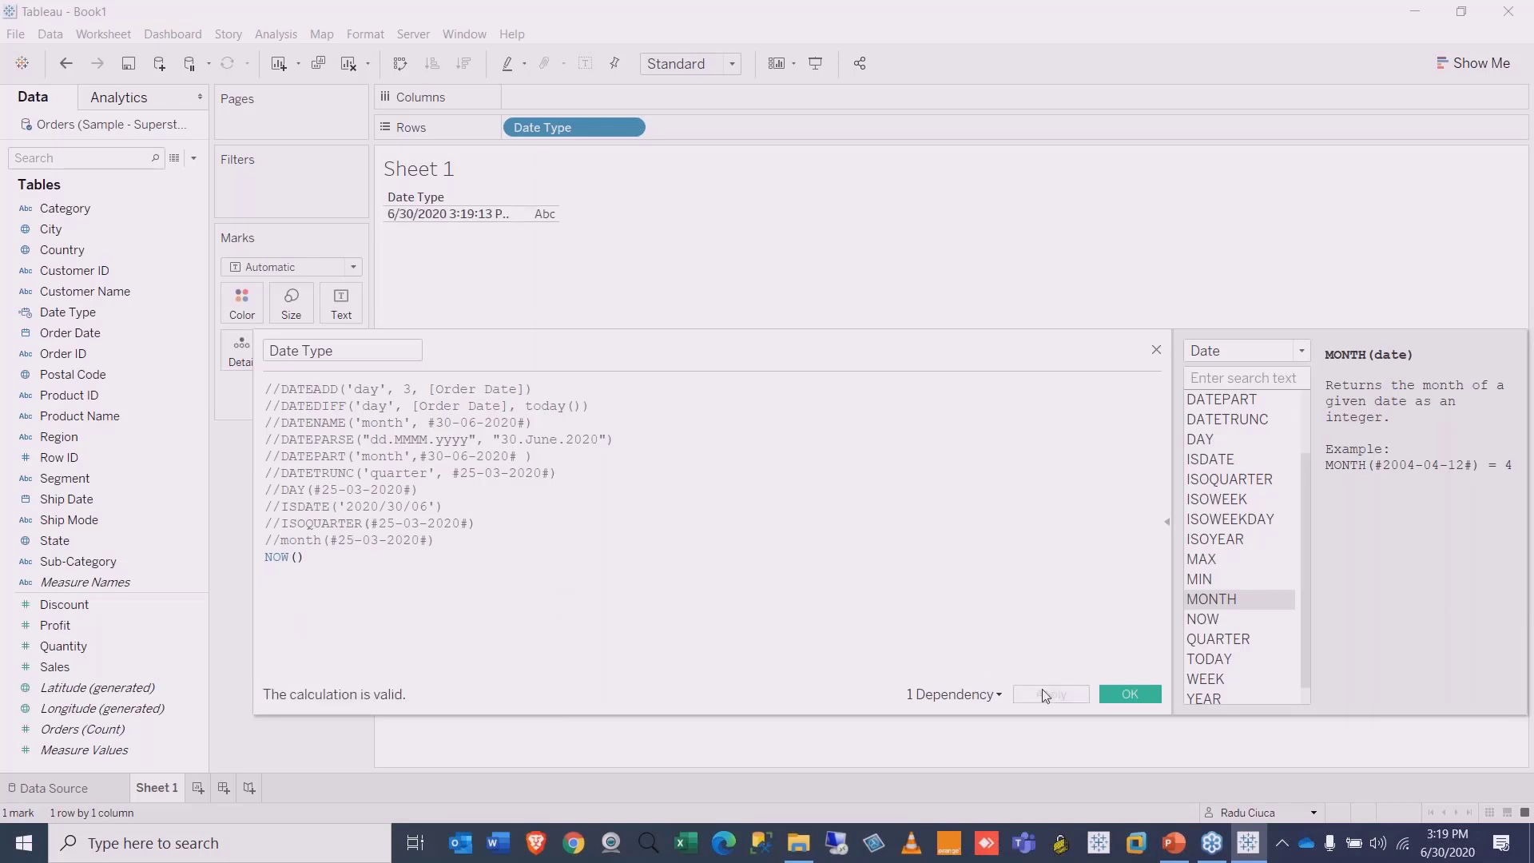
{"action": "left_click", "coordinate": [456, 221]}
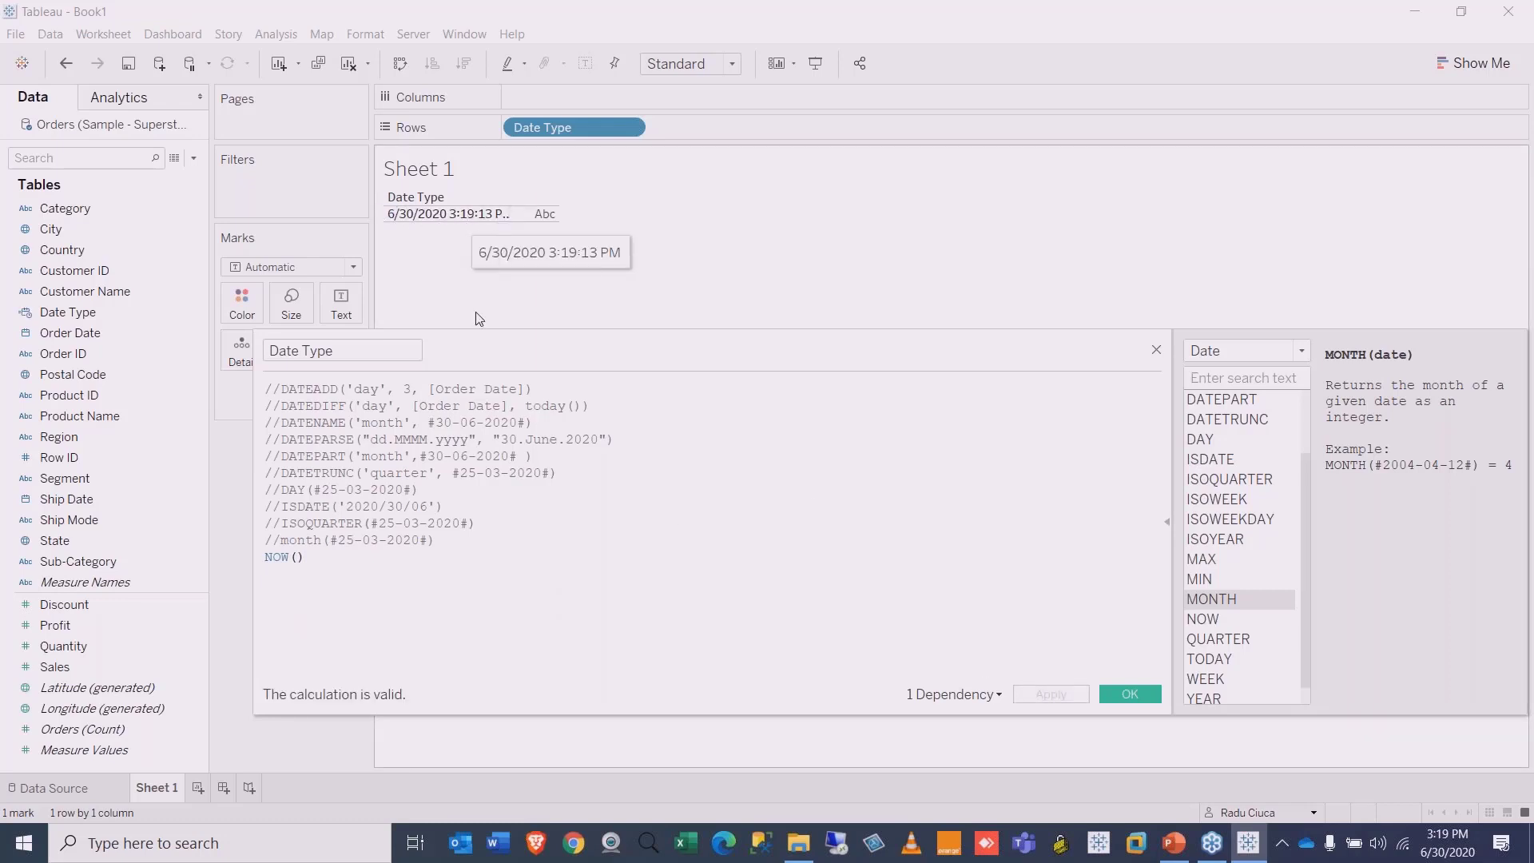
Step: Comment out the NOW line with //, add TODAY() below it and apply the calculation
{"action": "left_click", "coordinate": [270, 552]}
{"action": "type", "text": "//"}
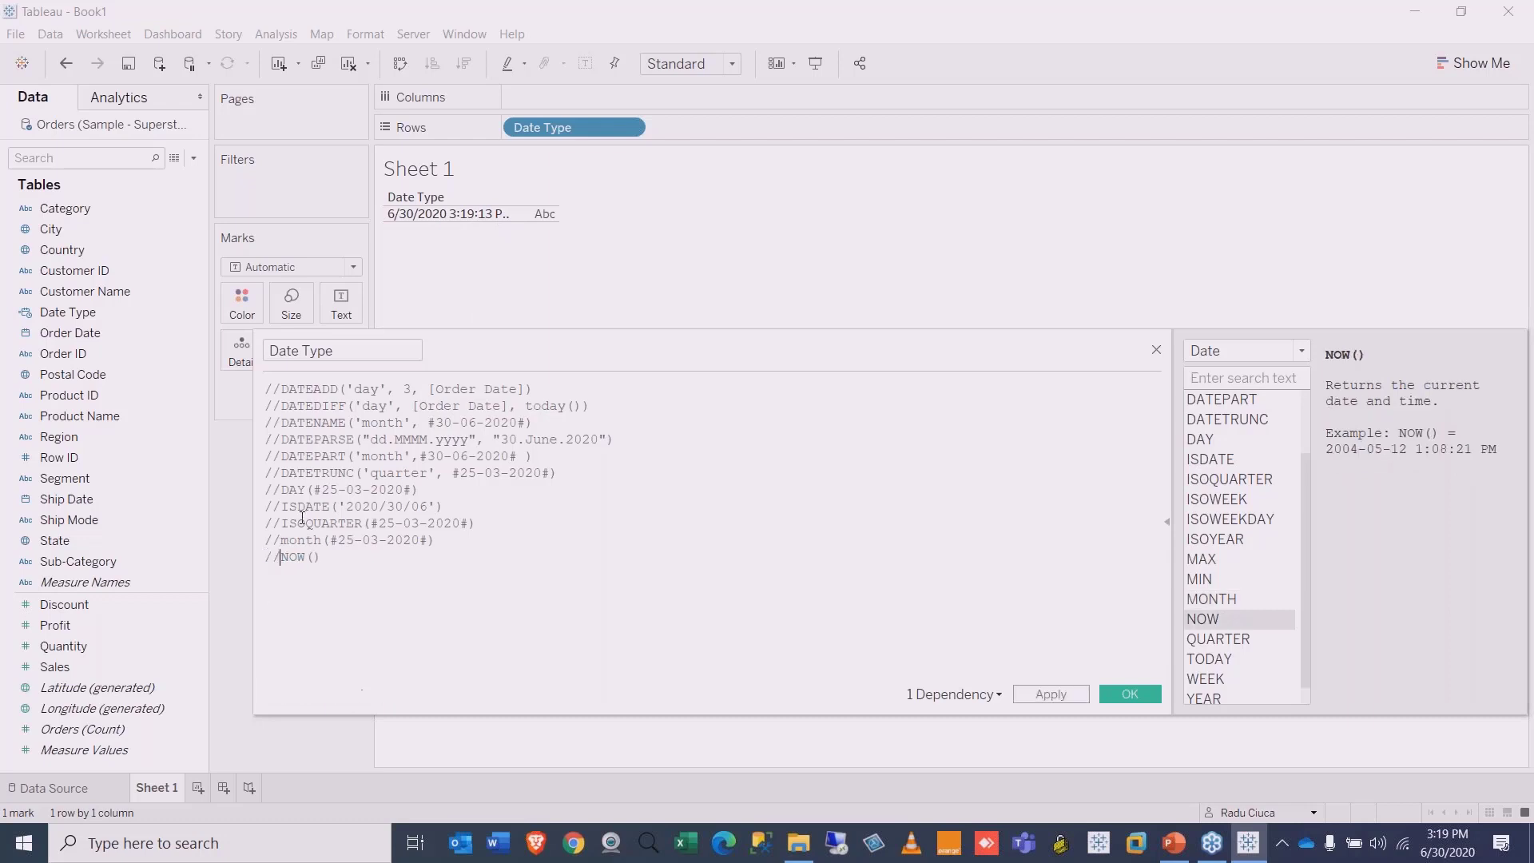
{"action": "left_click", "coordinate": [349, 567]}
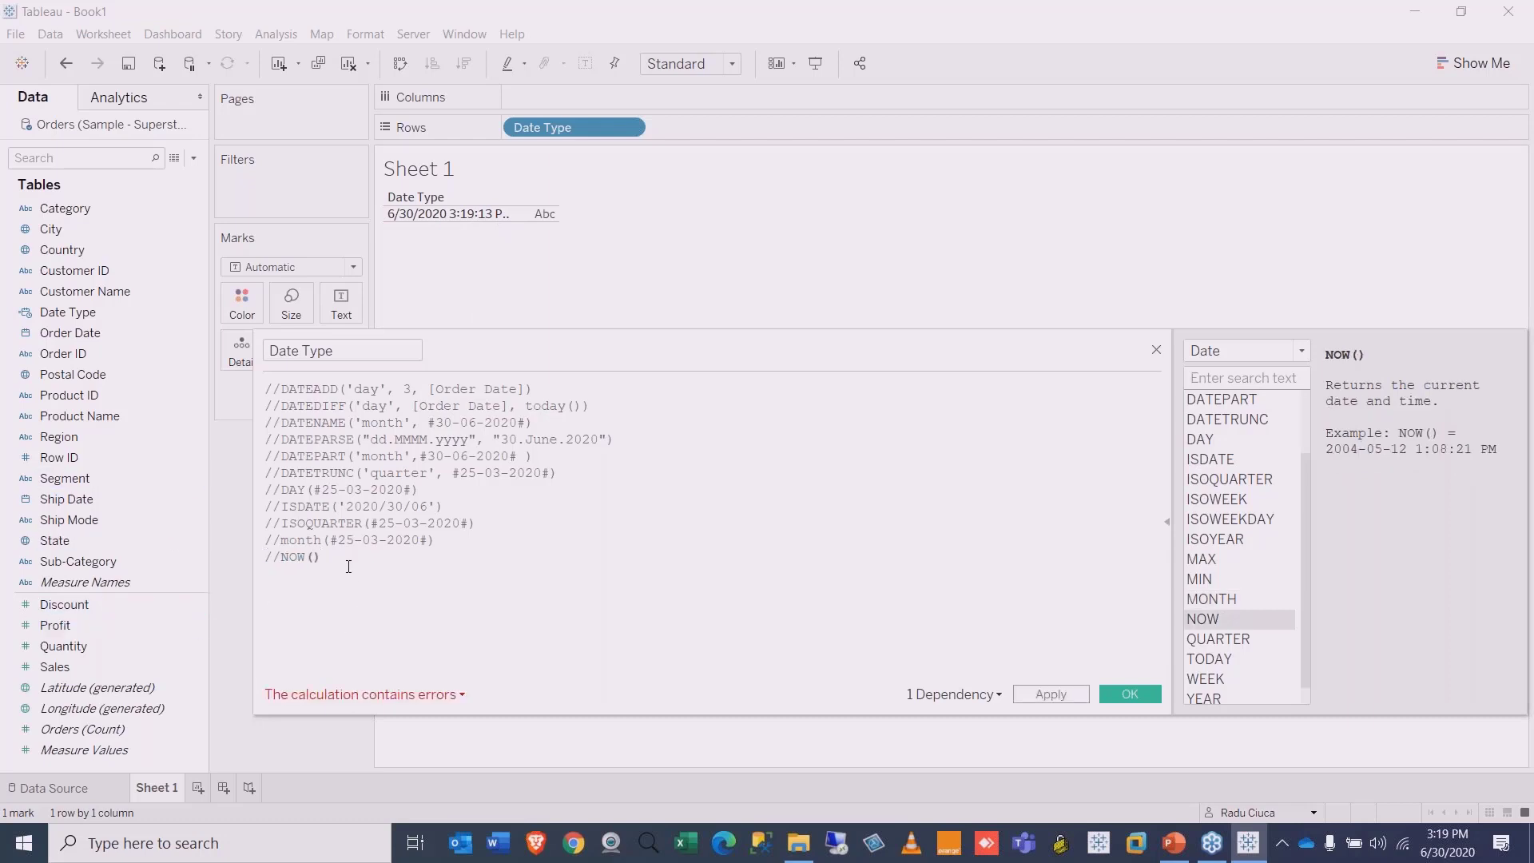
{"action": "key", "text": "Return"}
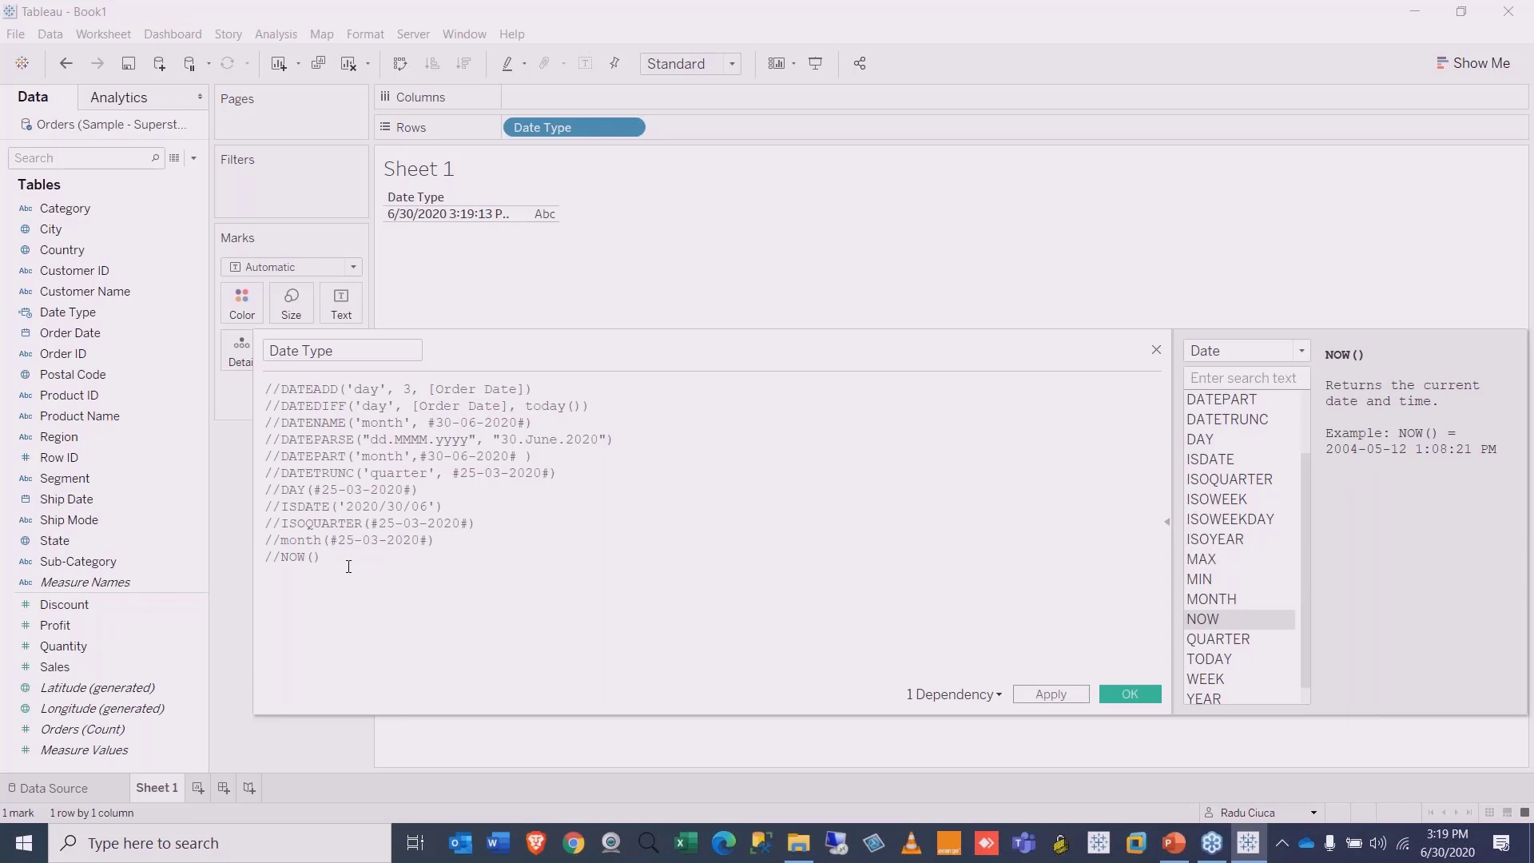
{"action": "type", "text": "T"}
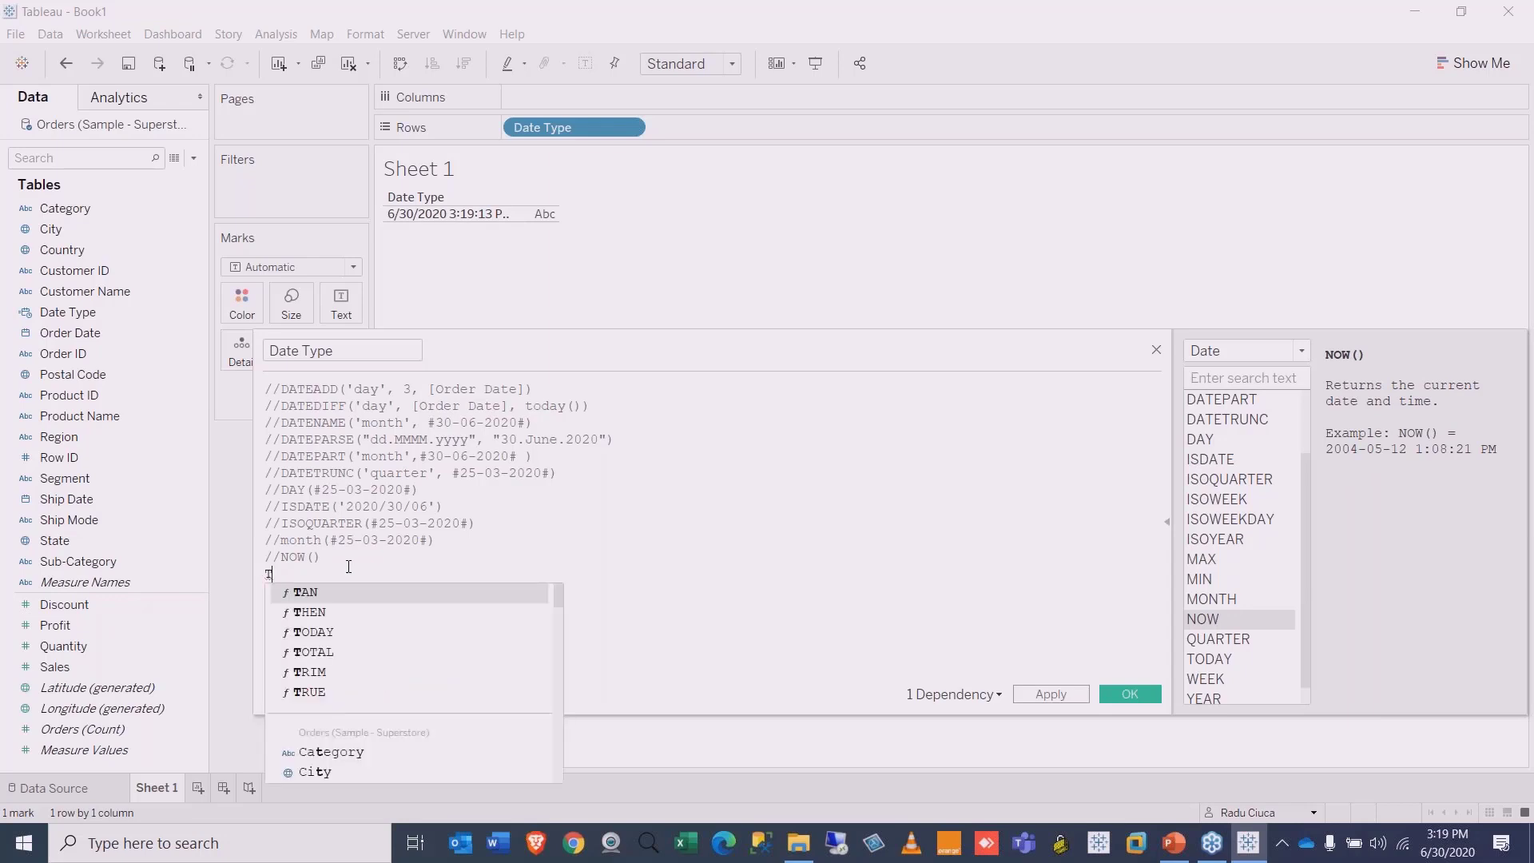
{"action": "type", "text": "ODAY()"}
{"action": "left_click", "coordinate": [1048, 695]}
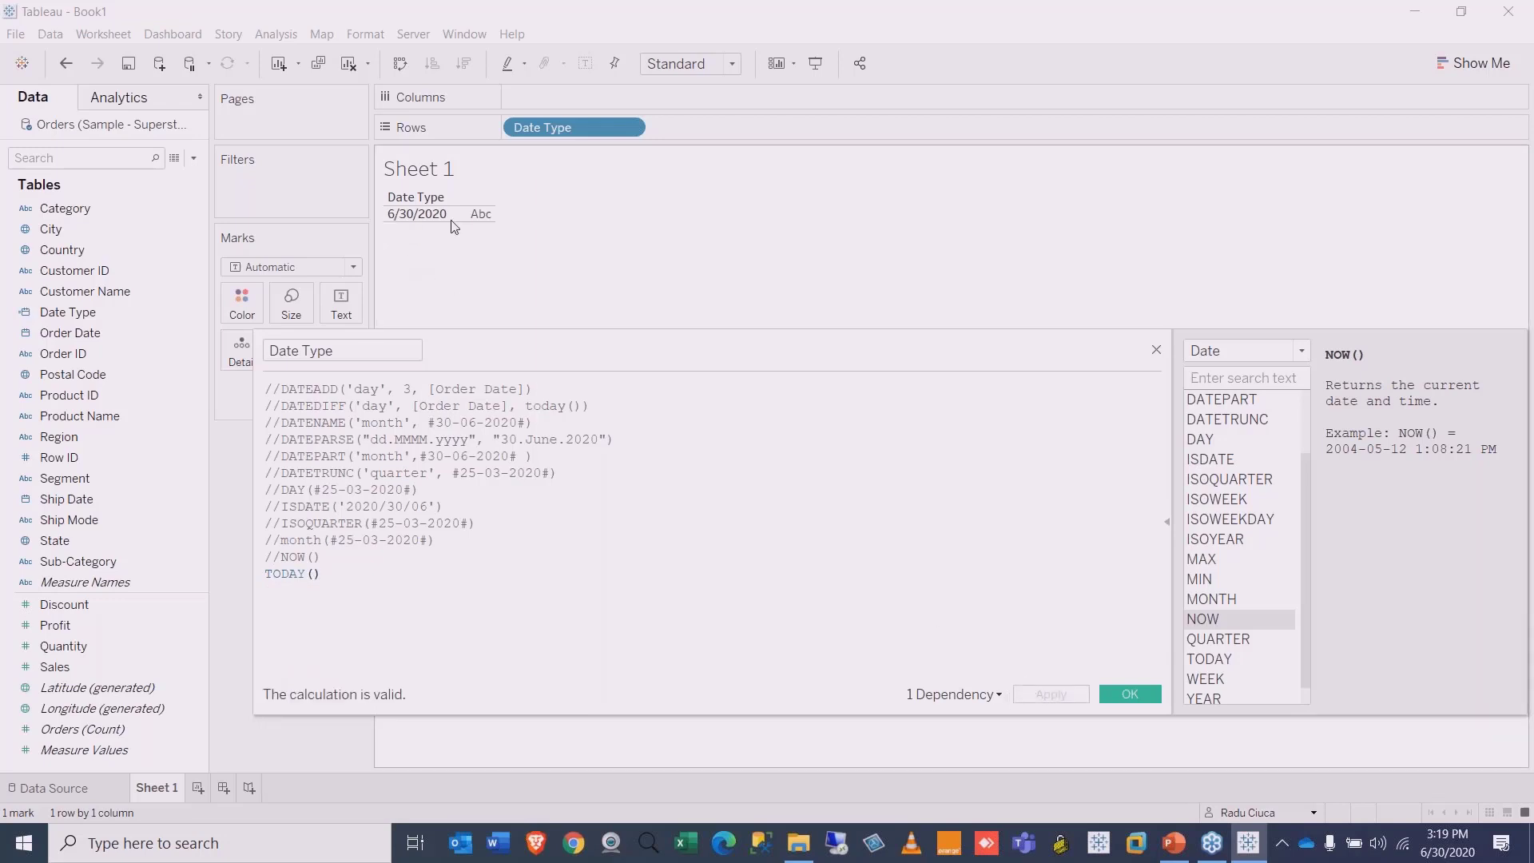
Step: Comment out the TODAY line with // and look up the QUARTER function's description
{"action": "left_click", "coordinate": [266, 573]}
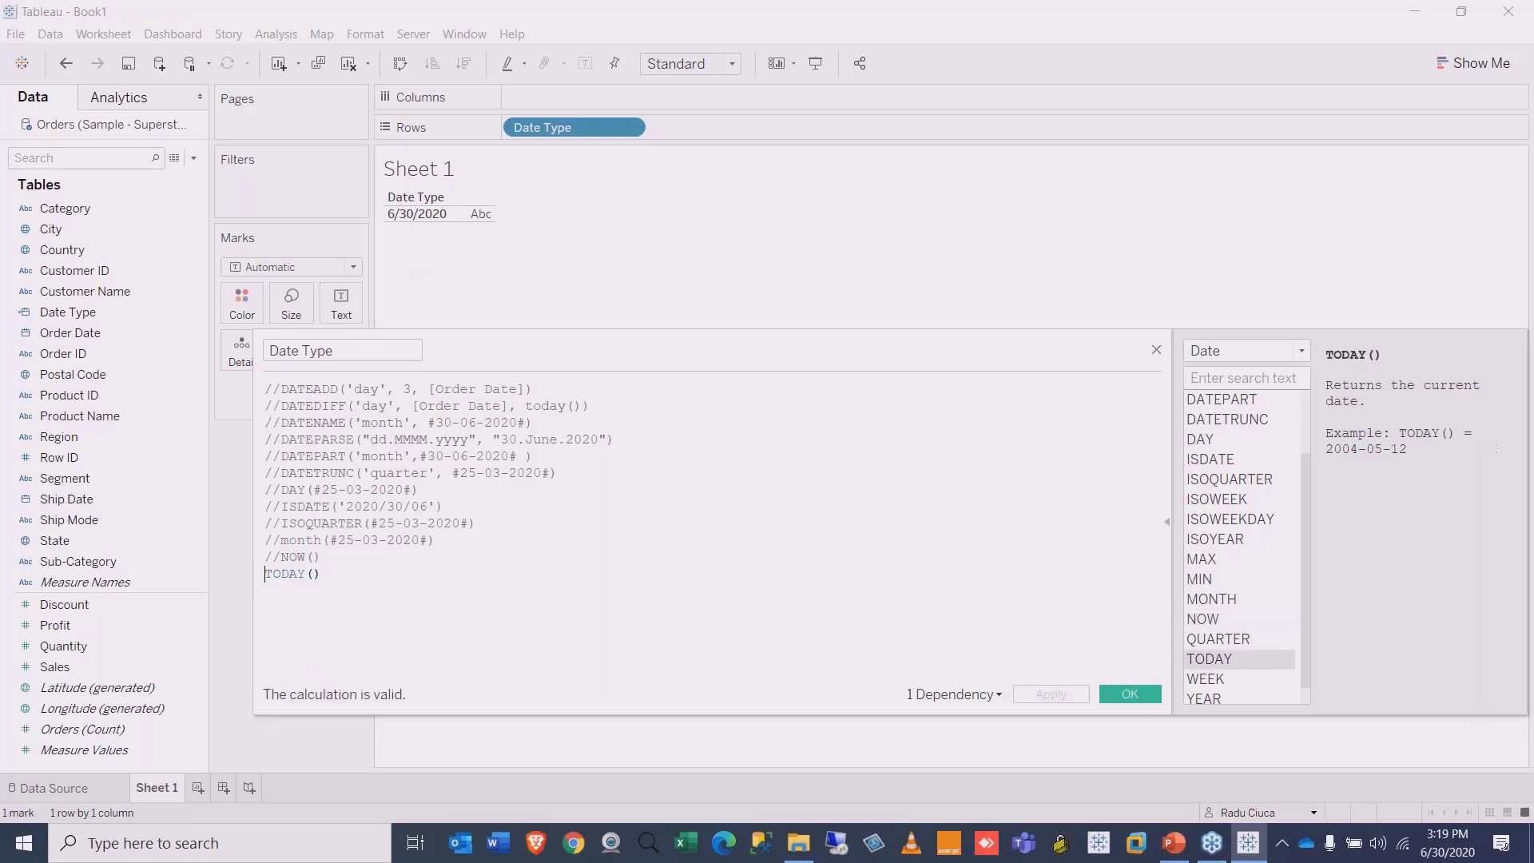
{"action": "type", "text": "//"}
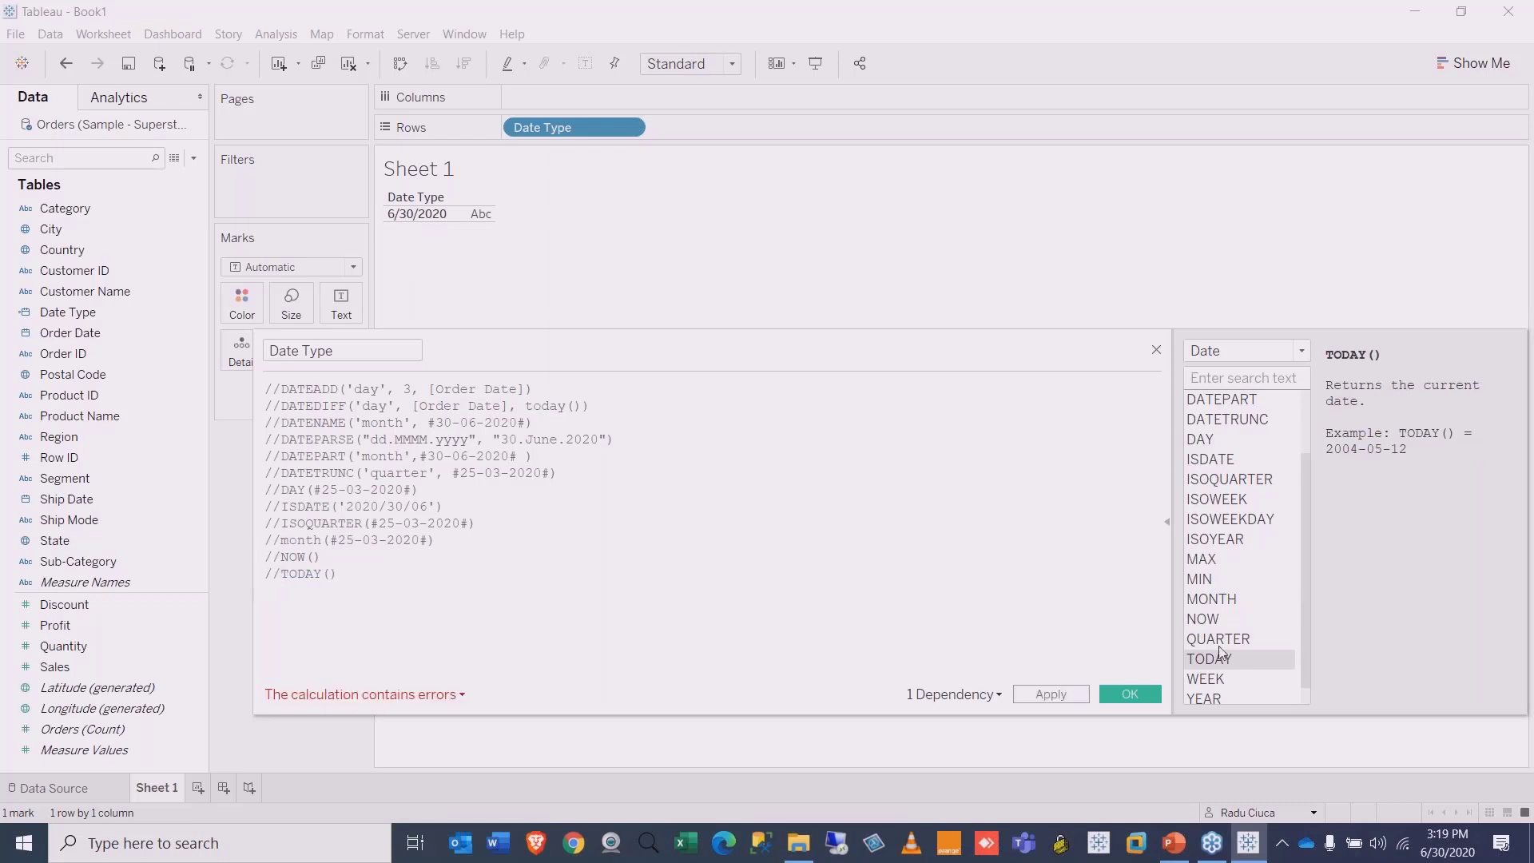
{"action": "left_click", "coordinate": [1215, 639]}
Step: Add a quarter function line below TODAY, reusing #25-03-2020# from the month line as its argument, and try to apply it
{"action": "left_click", "coordinate": [375, 578]}
{"action": "key", "text": "Return"}
{"action": "type", "text": "QUAERTER()"}
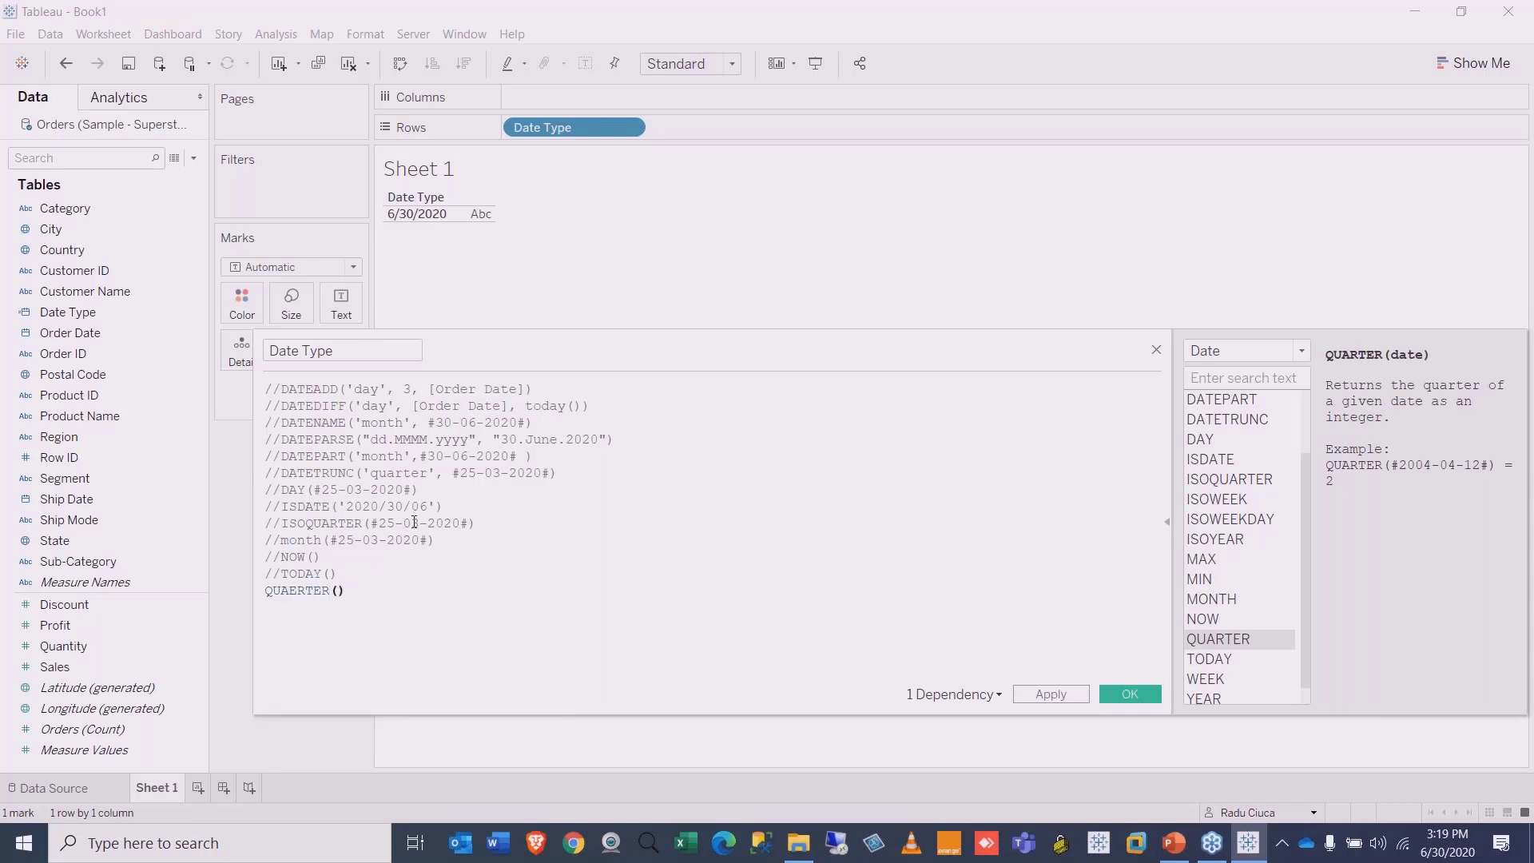
{"action": "left_click_drag", "start_coordinate": [431, 540], "coordinate": [332, 540]}
{"action": "key", "text": "ctrl+c"}
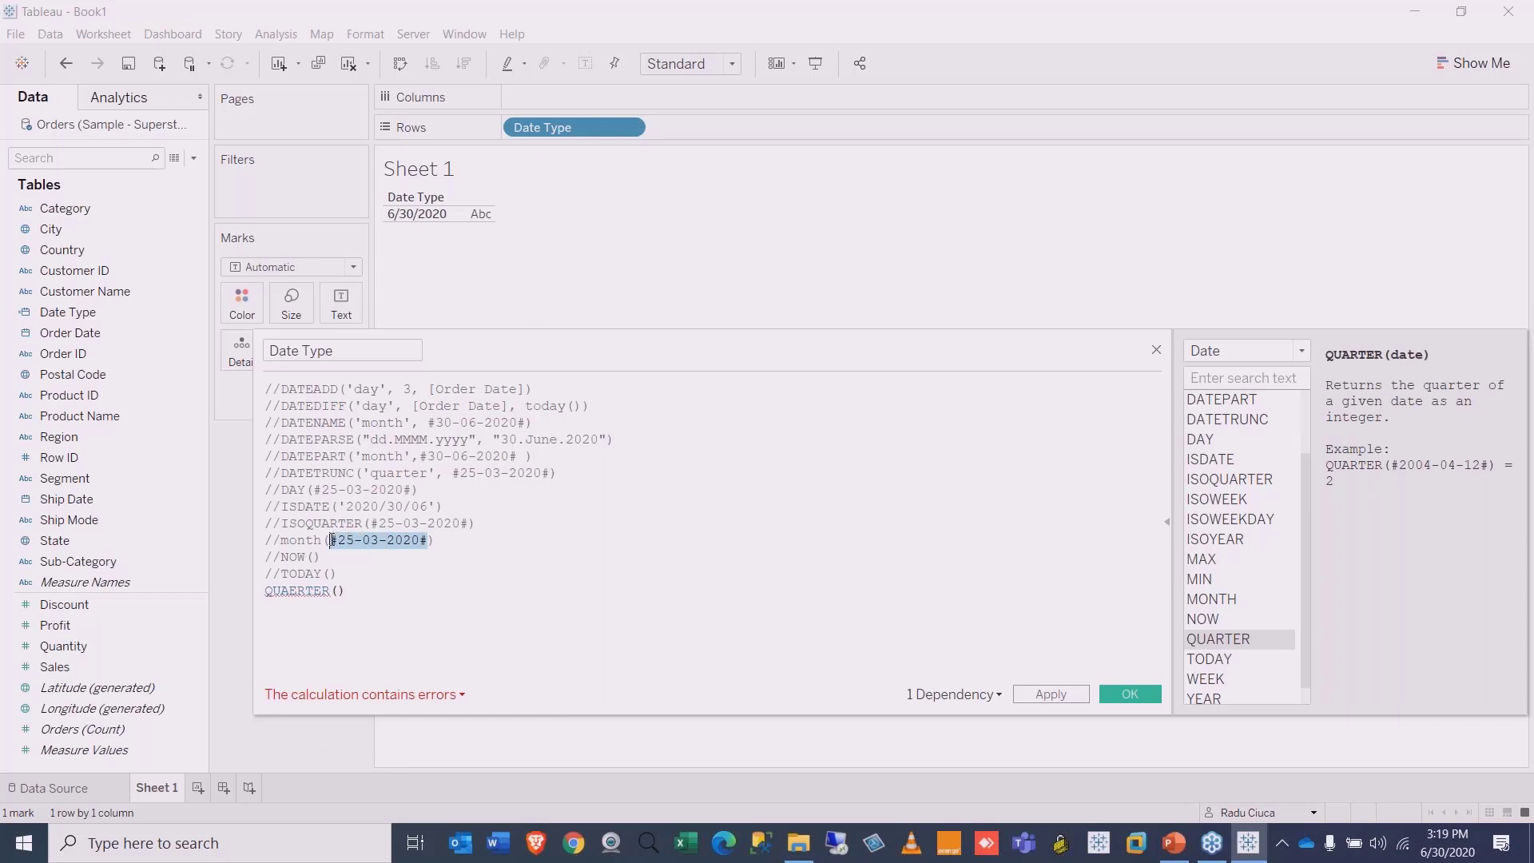
{"action": "left_click", "coordinate": [333, 592]}
{"action": "key", "text": "ctrl+v"}
{"action": "left_click", "coordinate": [627, 574]}
{"action": "left_click", "coordinate": [1048, 693]}
Step: Correct the misspelled function name to QUARTER and apply the calculation
{"action": "left_click", "coordinate": [464, 538]}
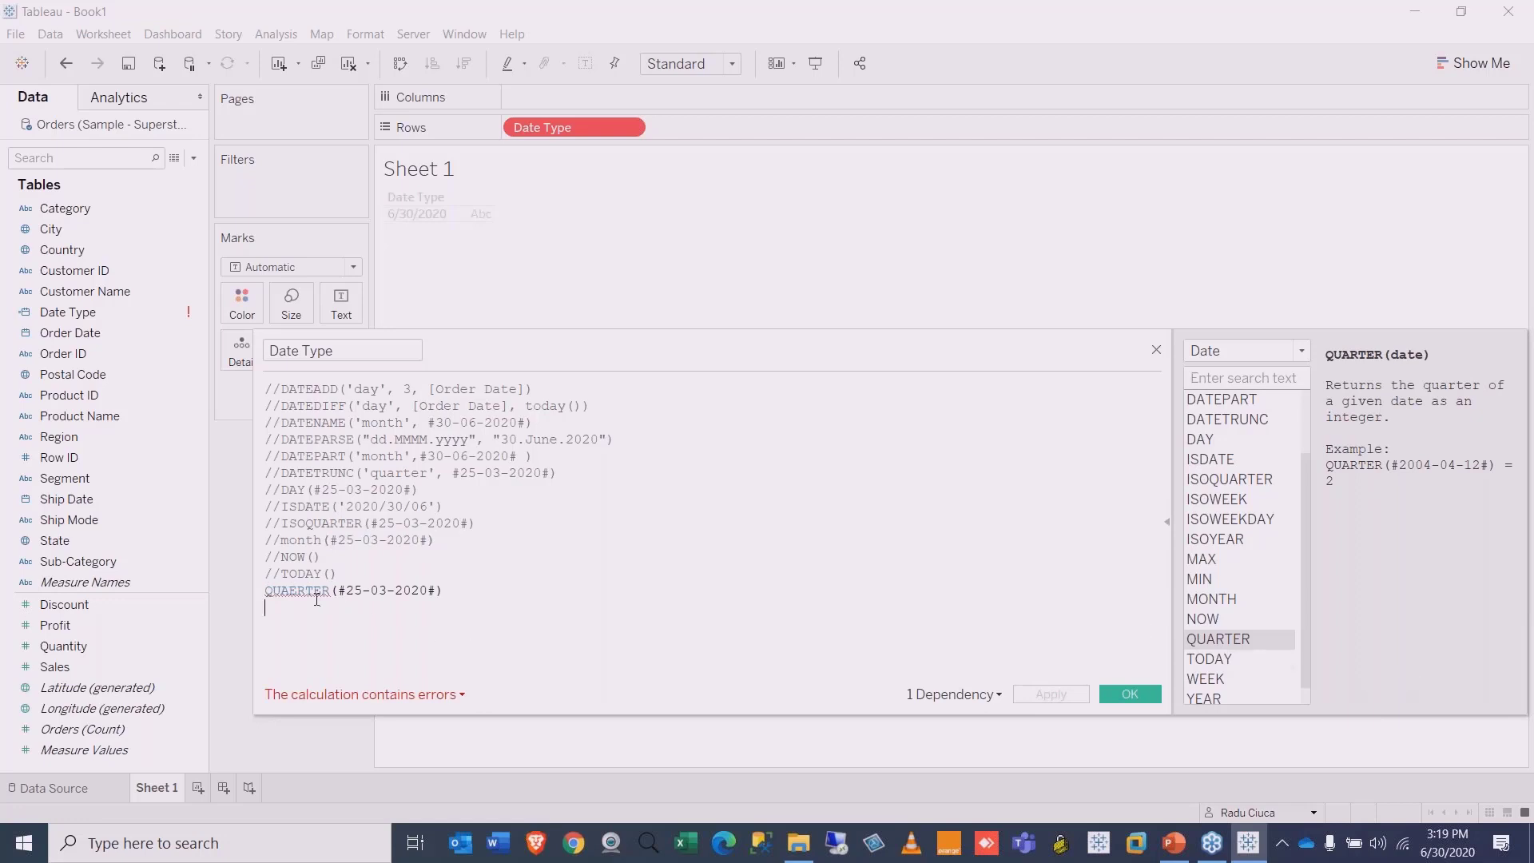
{"action": "mouse_move", "coordinate": [300, 589]}
{"action": "key", "text": "BackSpace"}
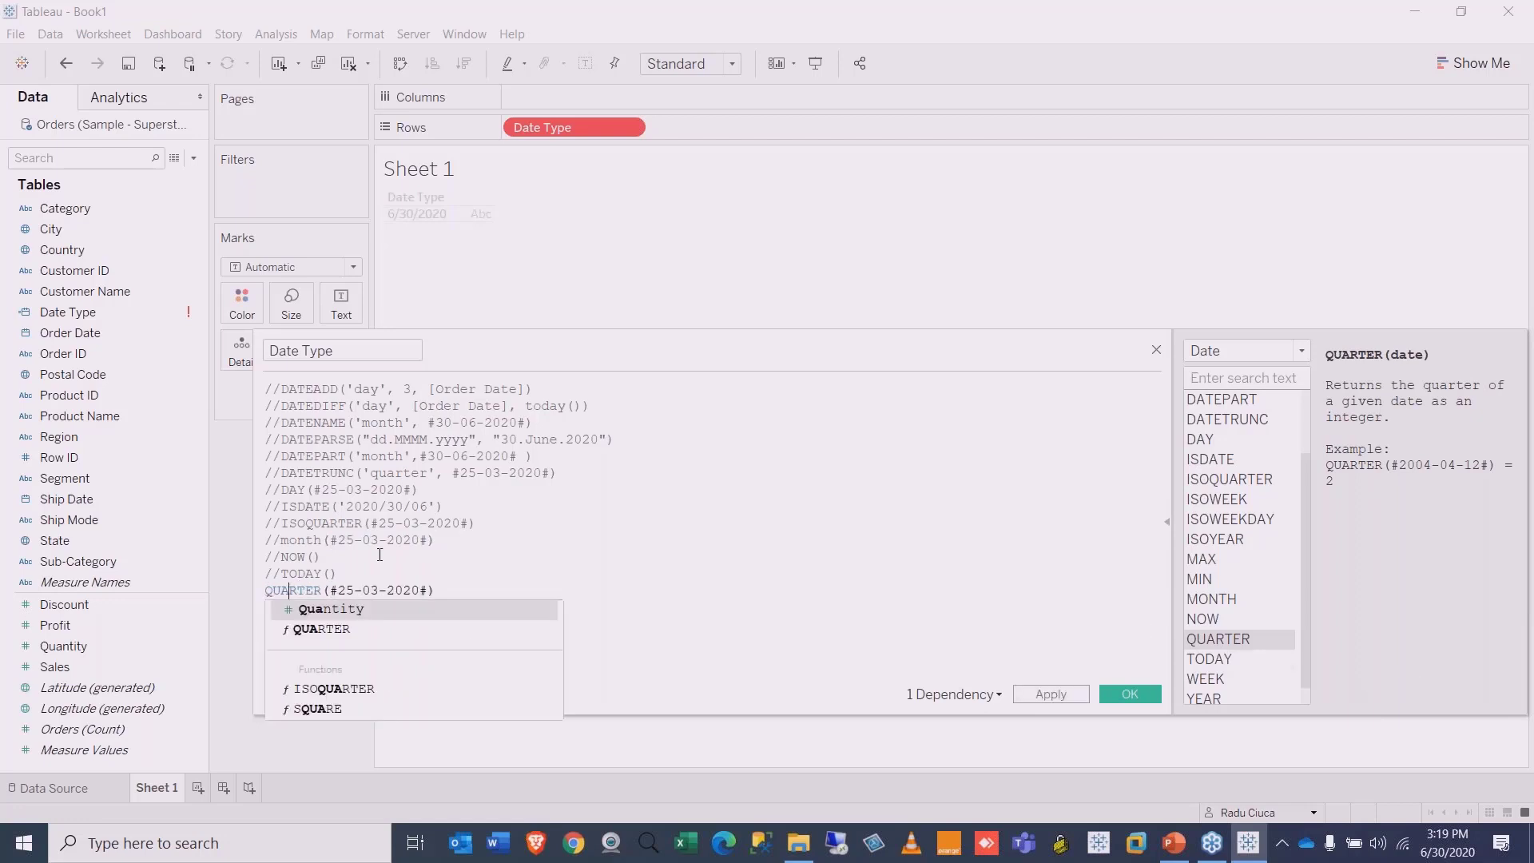
{"action": "left_click", "coordinate": [921, 501]}
{"action": "left_click", "coordinate": [1053, 695]}
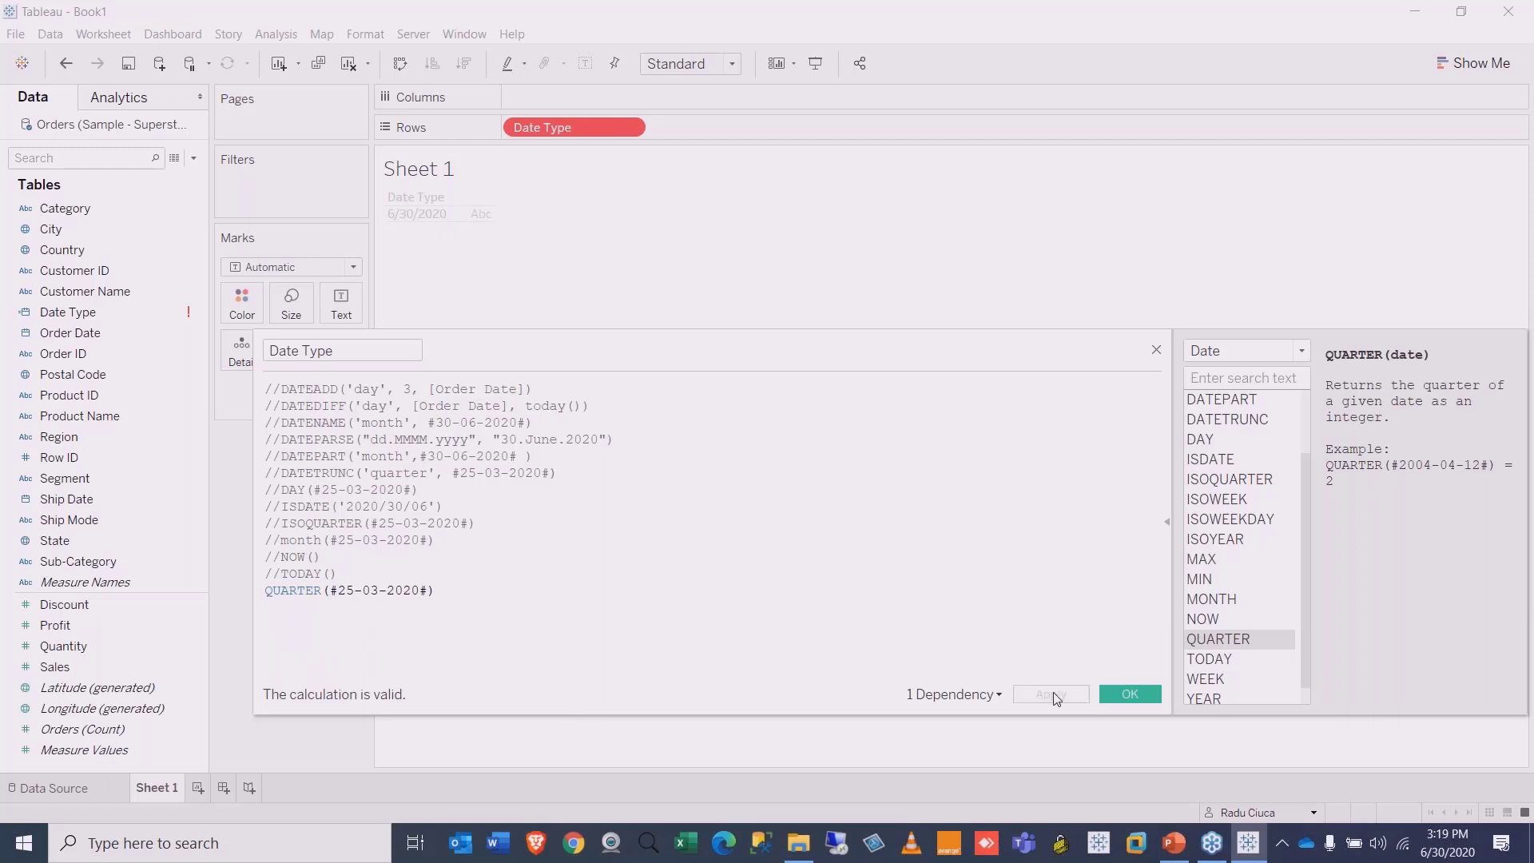
Step: Comment out the QUARTER line with // and look up the WEEK and YEAR function descriptions
{"action": "left_click", "coordinate": [267, 589]}
{"action": "type", "text": "//"}
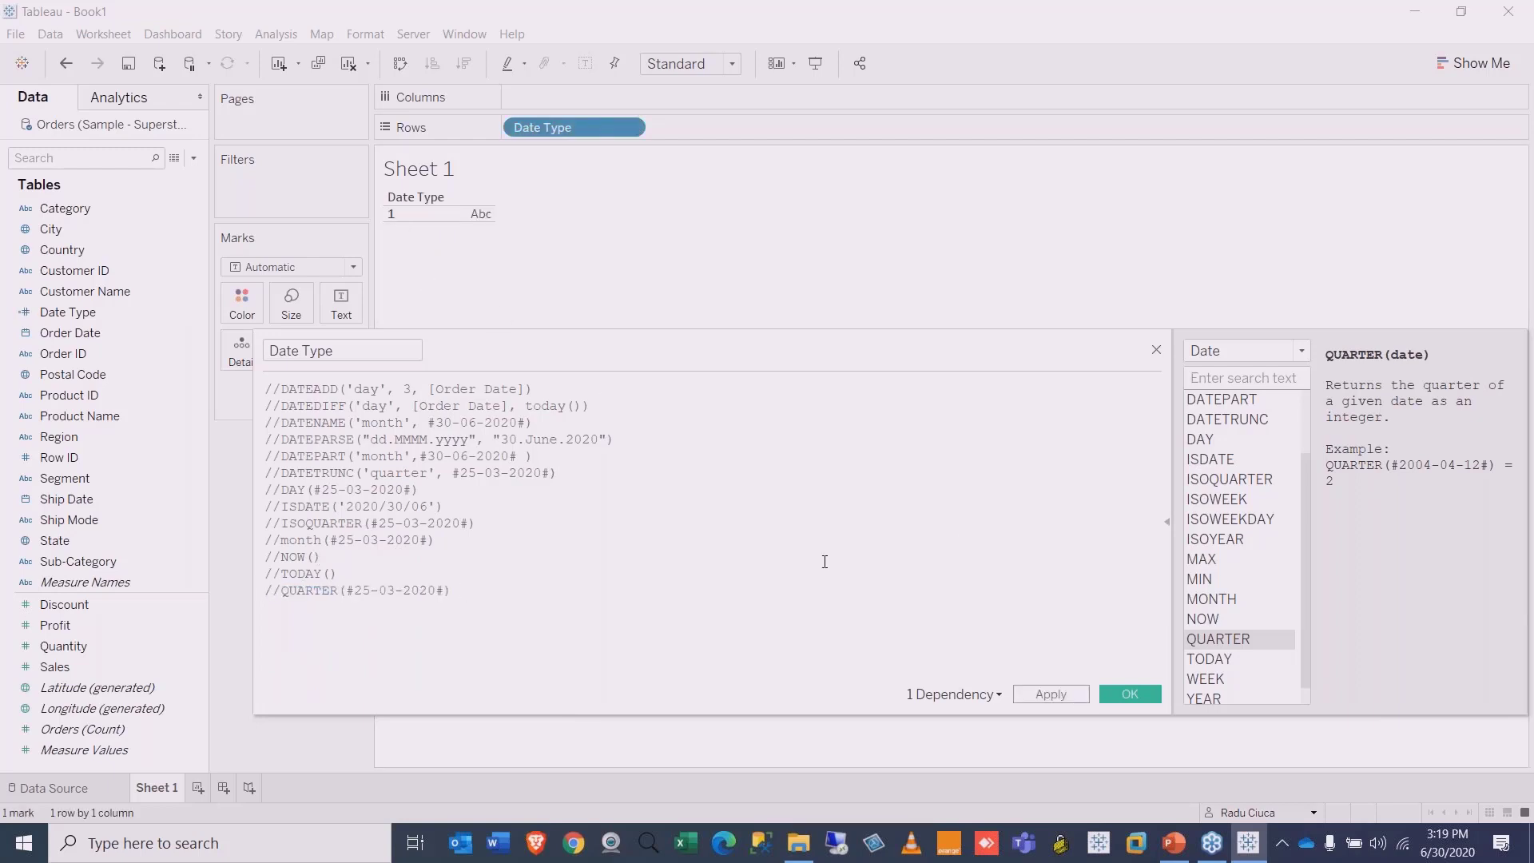
{"action": "left_click_drag", "start_coordinate": [1302, 489], "coordinate": [1310, 578]}
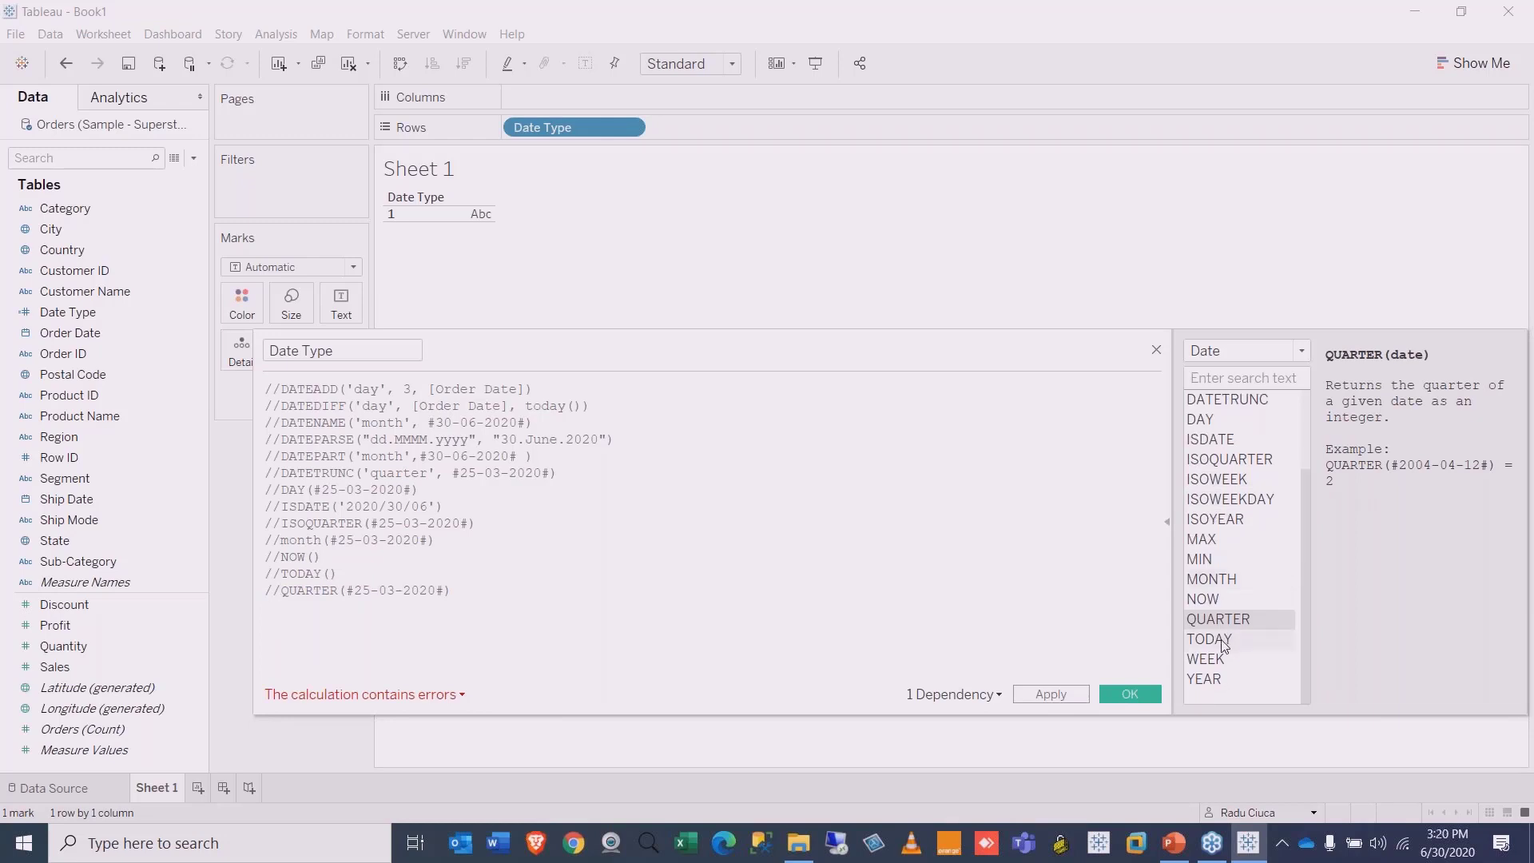
{"action": "left_click", "coordinate": [1215, 663]}
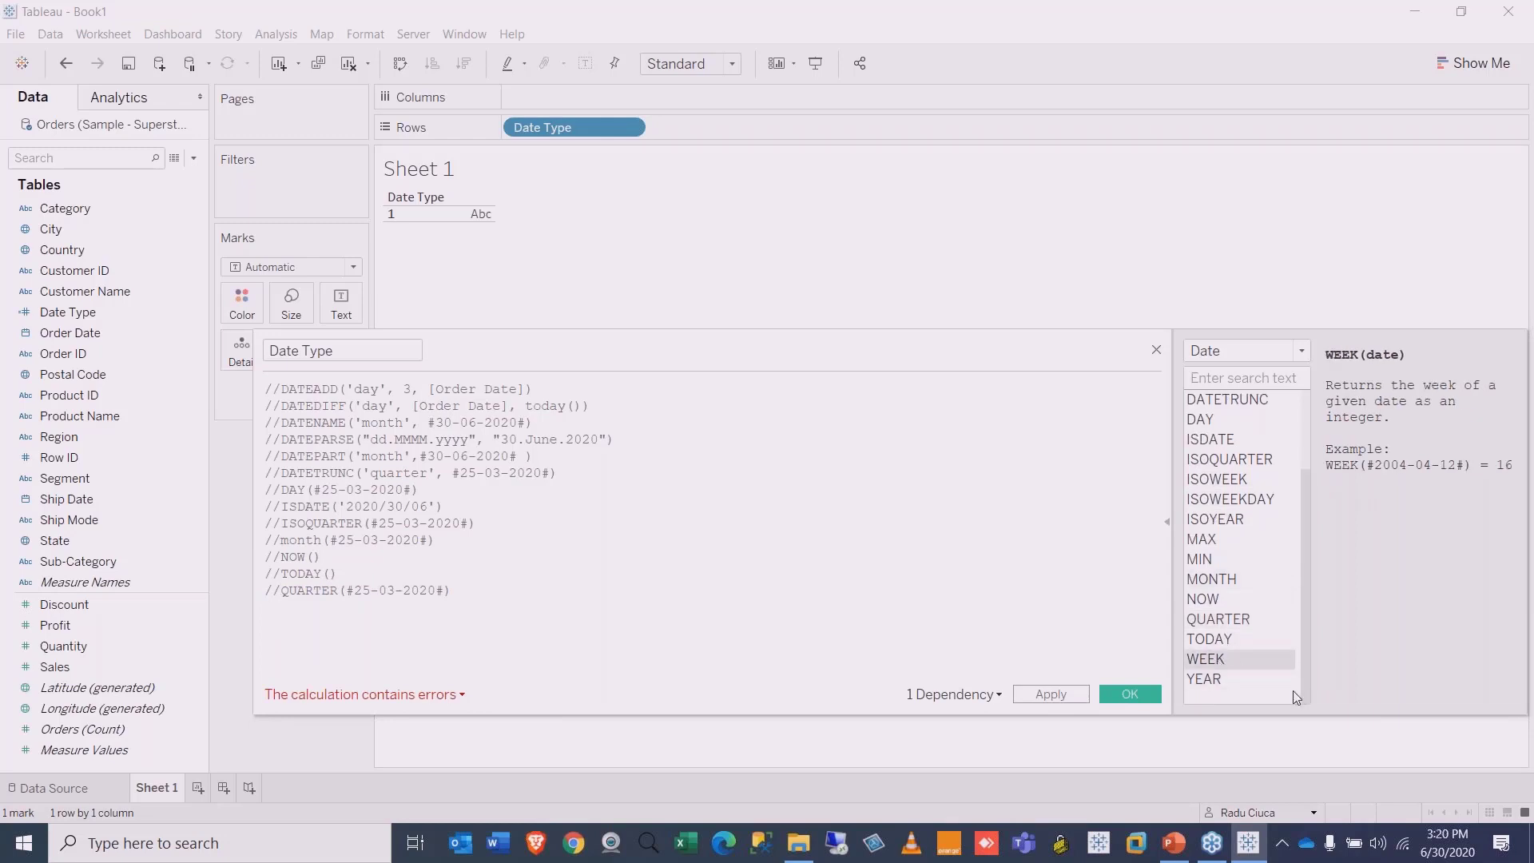
{"action": "left_click", "coordinate": [1194, 679]}
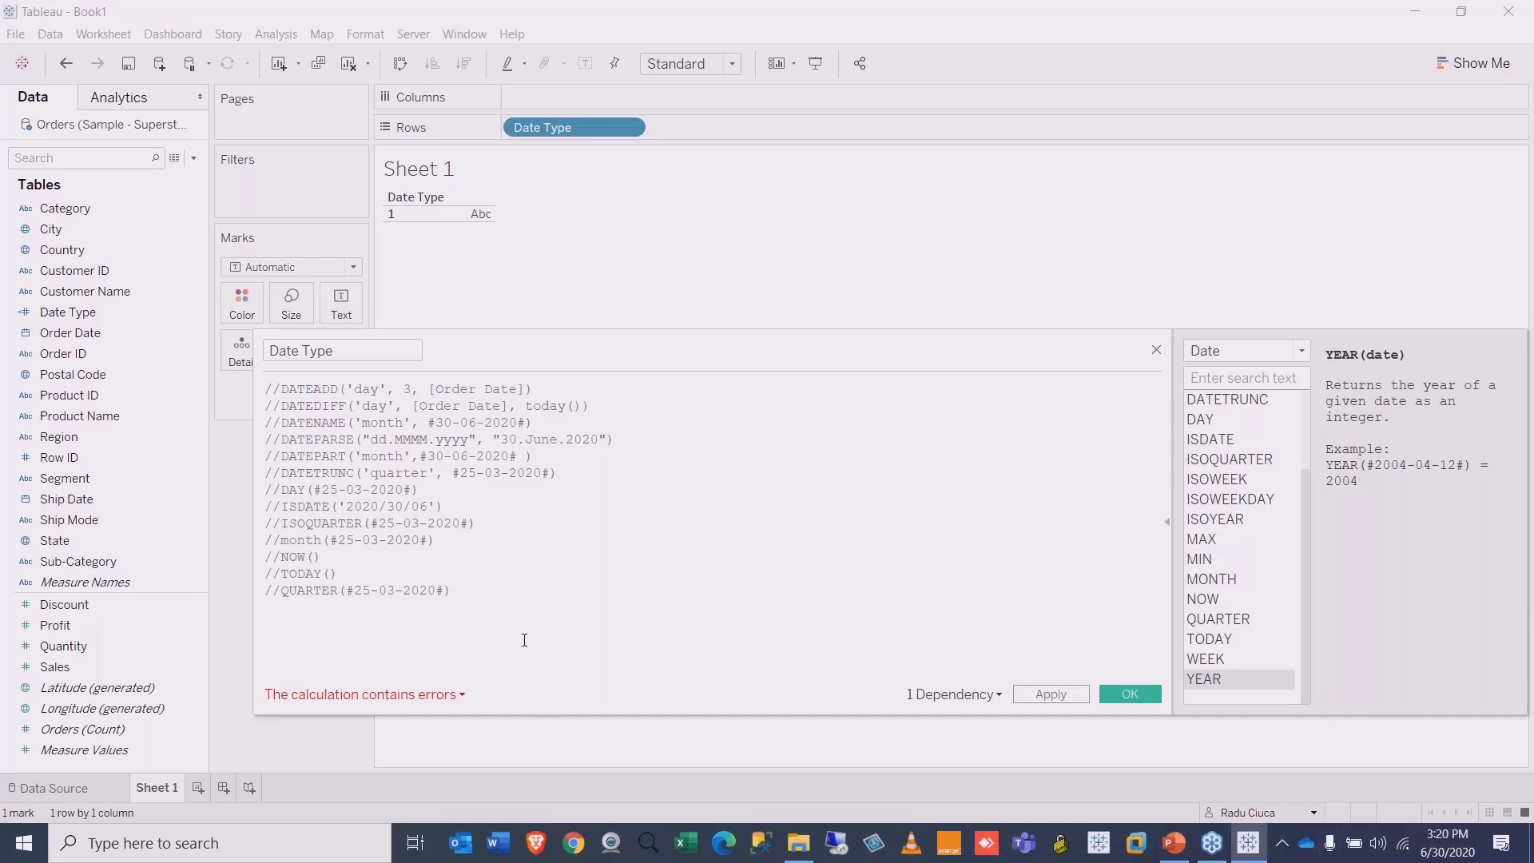
Step: Enter 0 as the only active line below the commented functions and save the Date Type calculation
{"action": "key", "text": "Return"}
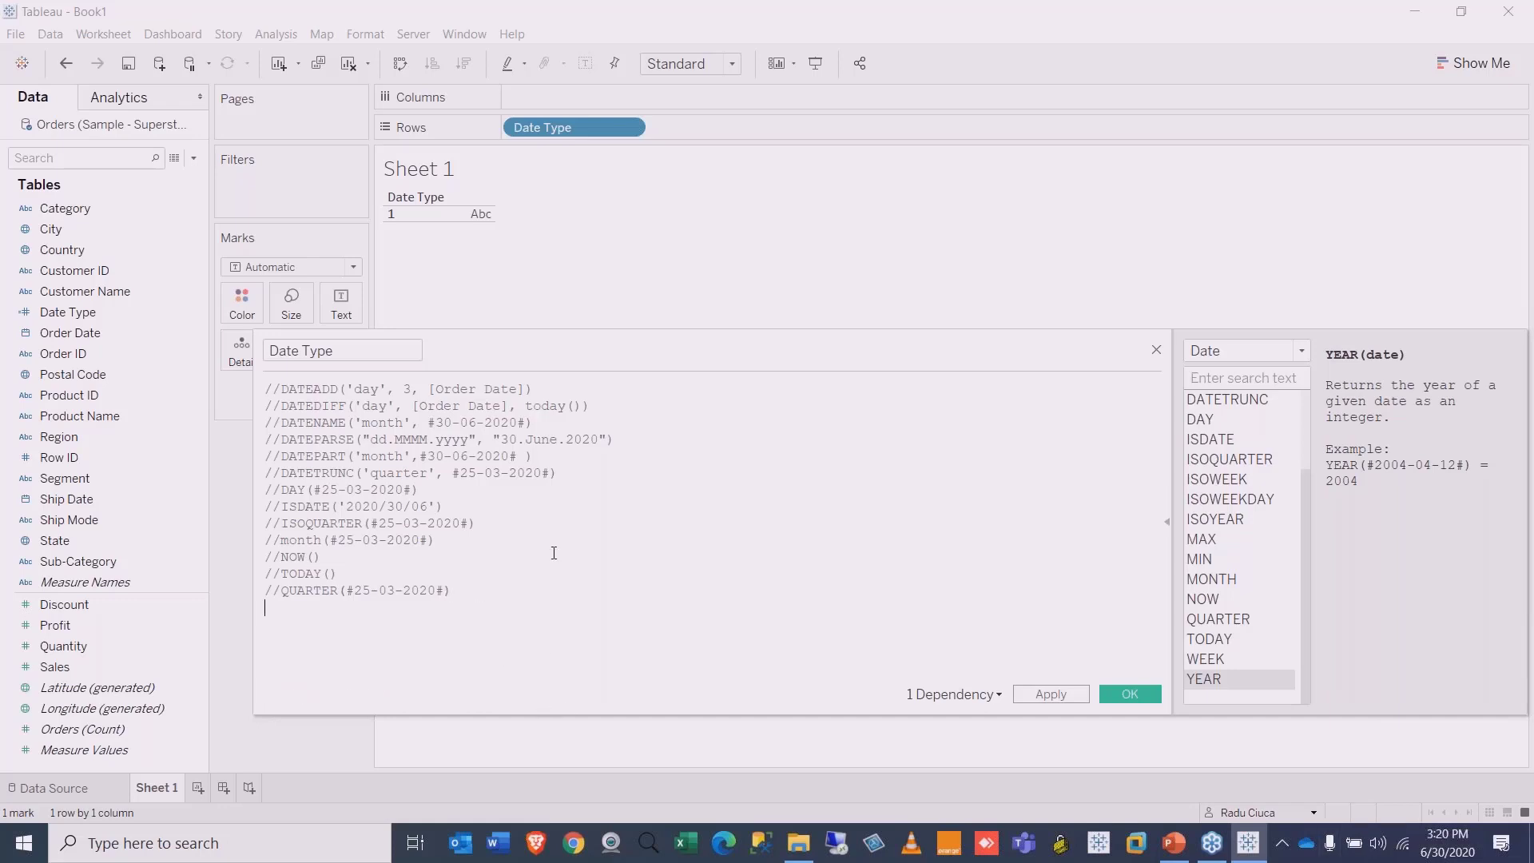
{"action": "type", "text": "0"}
{"action": "left_click", "coordinate": [817, 510]}
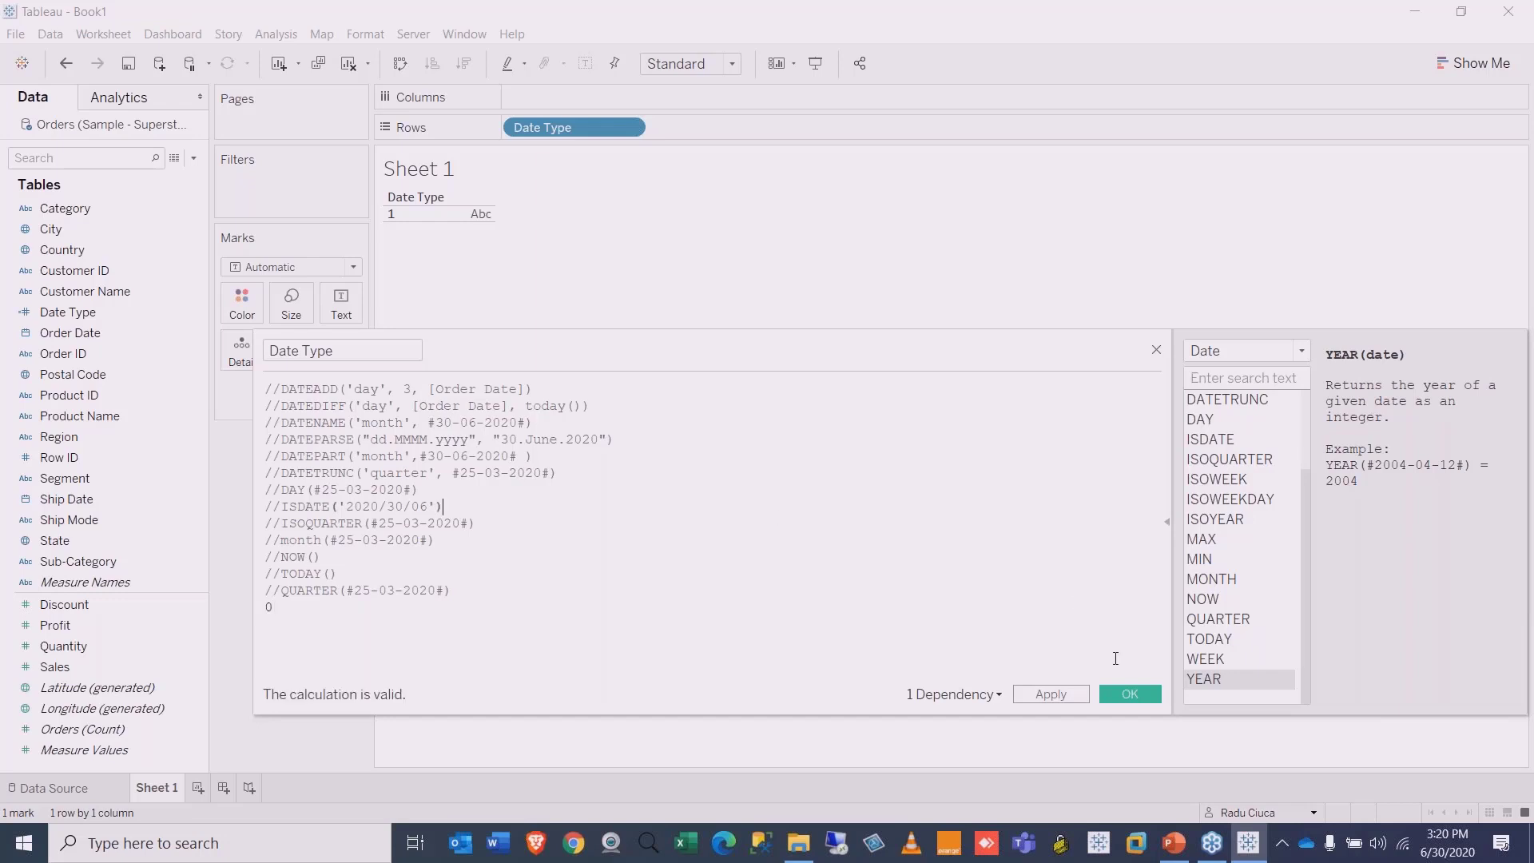
{"action": "left_click_drag", "start_coordinate": [1306, 558], "coordinate": [1301, 453]}
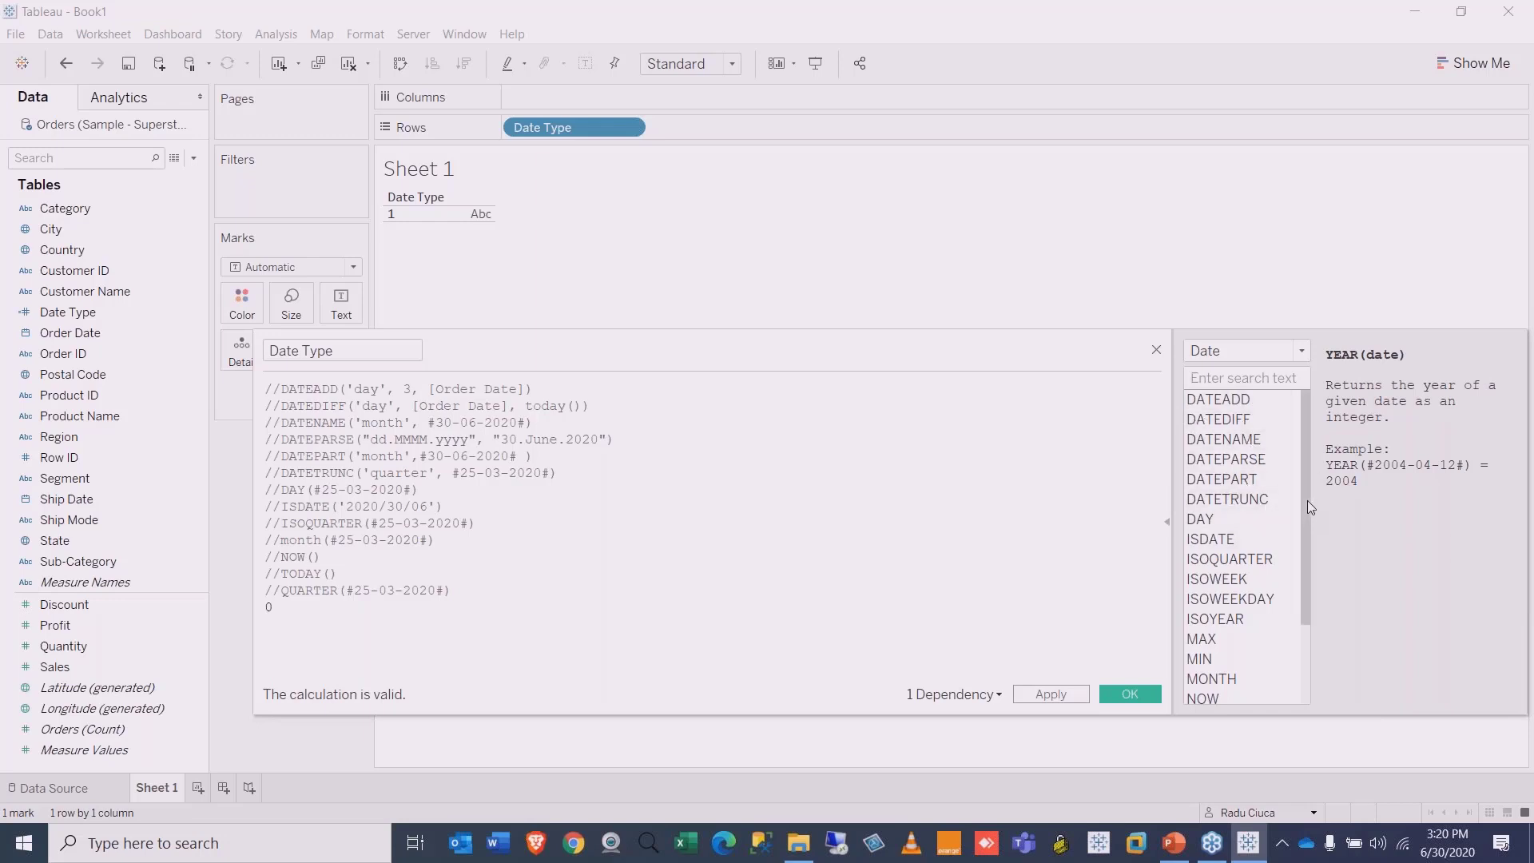
{"action": "mouse_move", "coordinate": [1307, 501]}
{"action": "left_mouse_down"}
{"action": "mouse_move", "coordinate": [1300, 601]}
{"action": "mouse_move", "coordinate": [1301, 480]}
{"action": "left_mouse_up"}
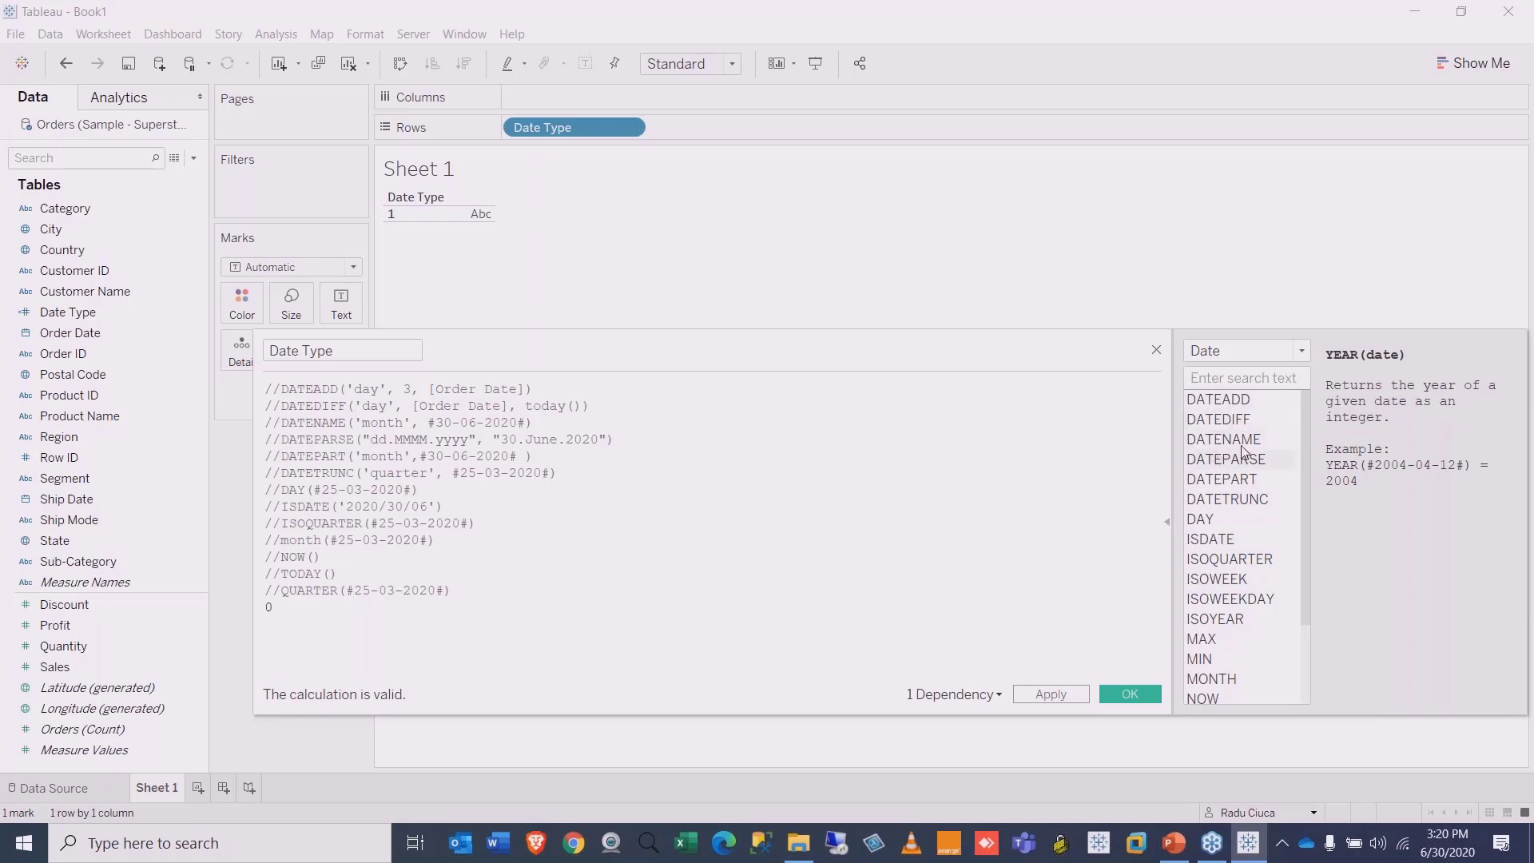
{"action": "left_click", "coordinate": [1127, 696]}
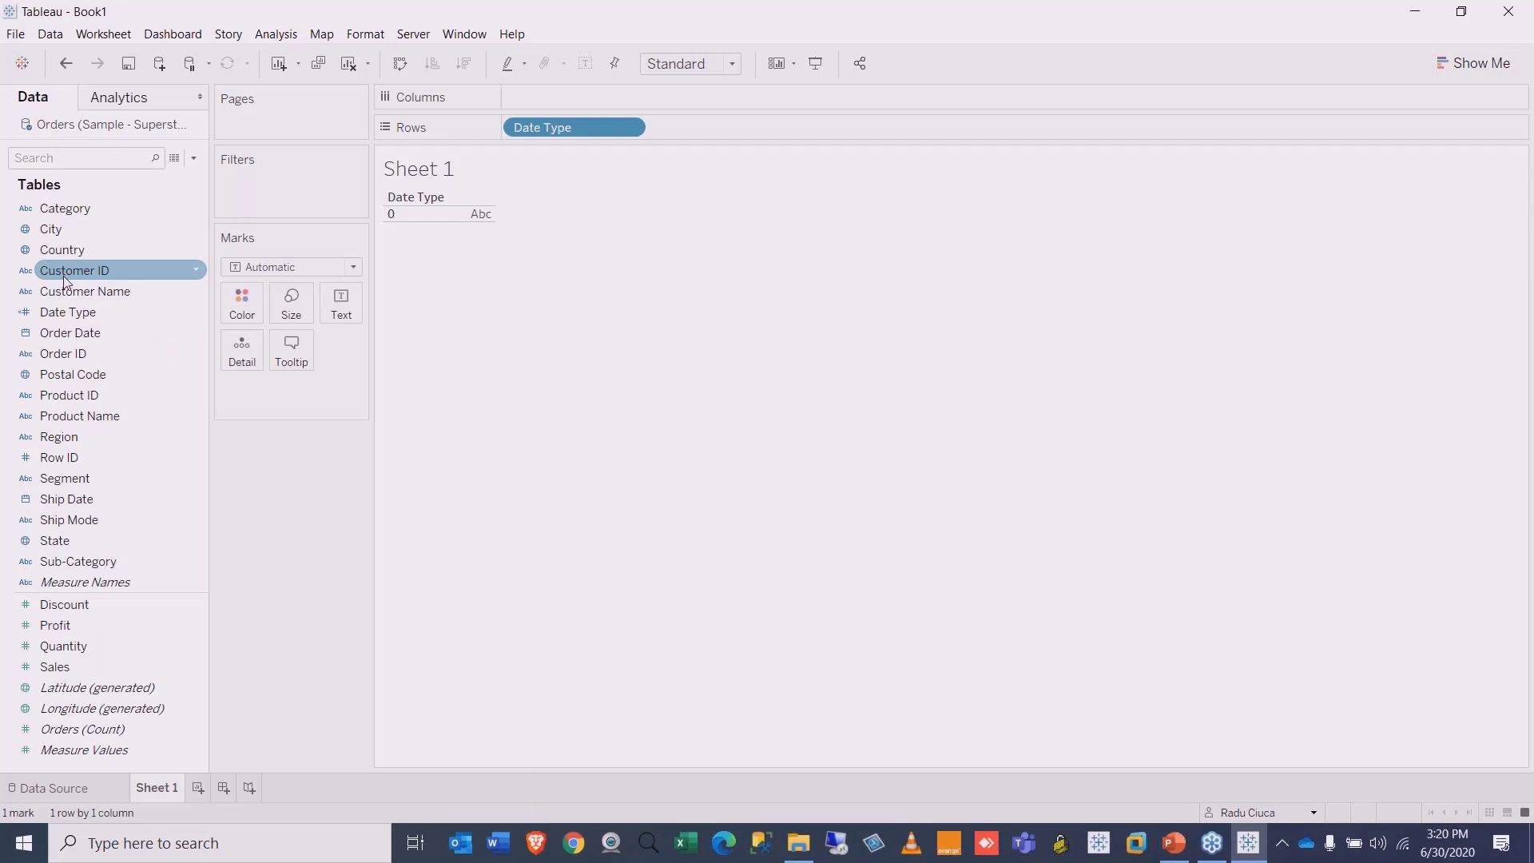
Step: Create a calculated field from Date Type, name it Logic Type and clear its default formula
{"action": "right_click", "coordinate": [57, 320]}
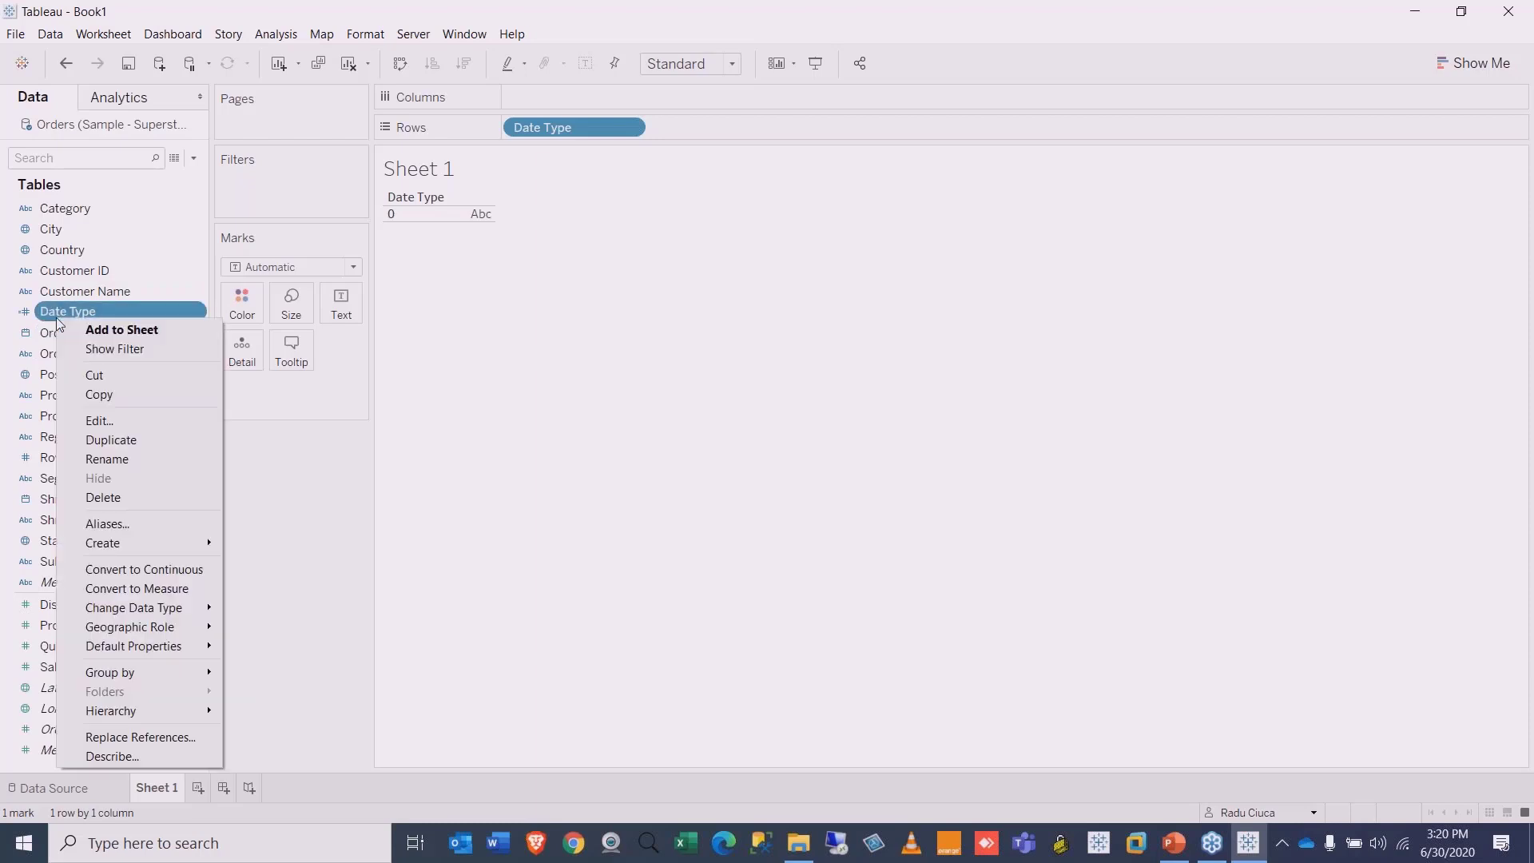
{"action": "mouse_move", "coordinate": [108, 541]}
{"action": "left_click", "coordinate": [252, 544]}
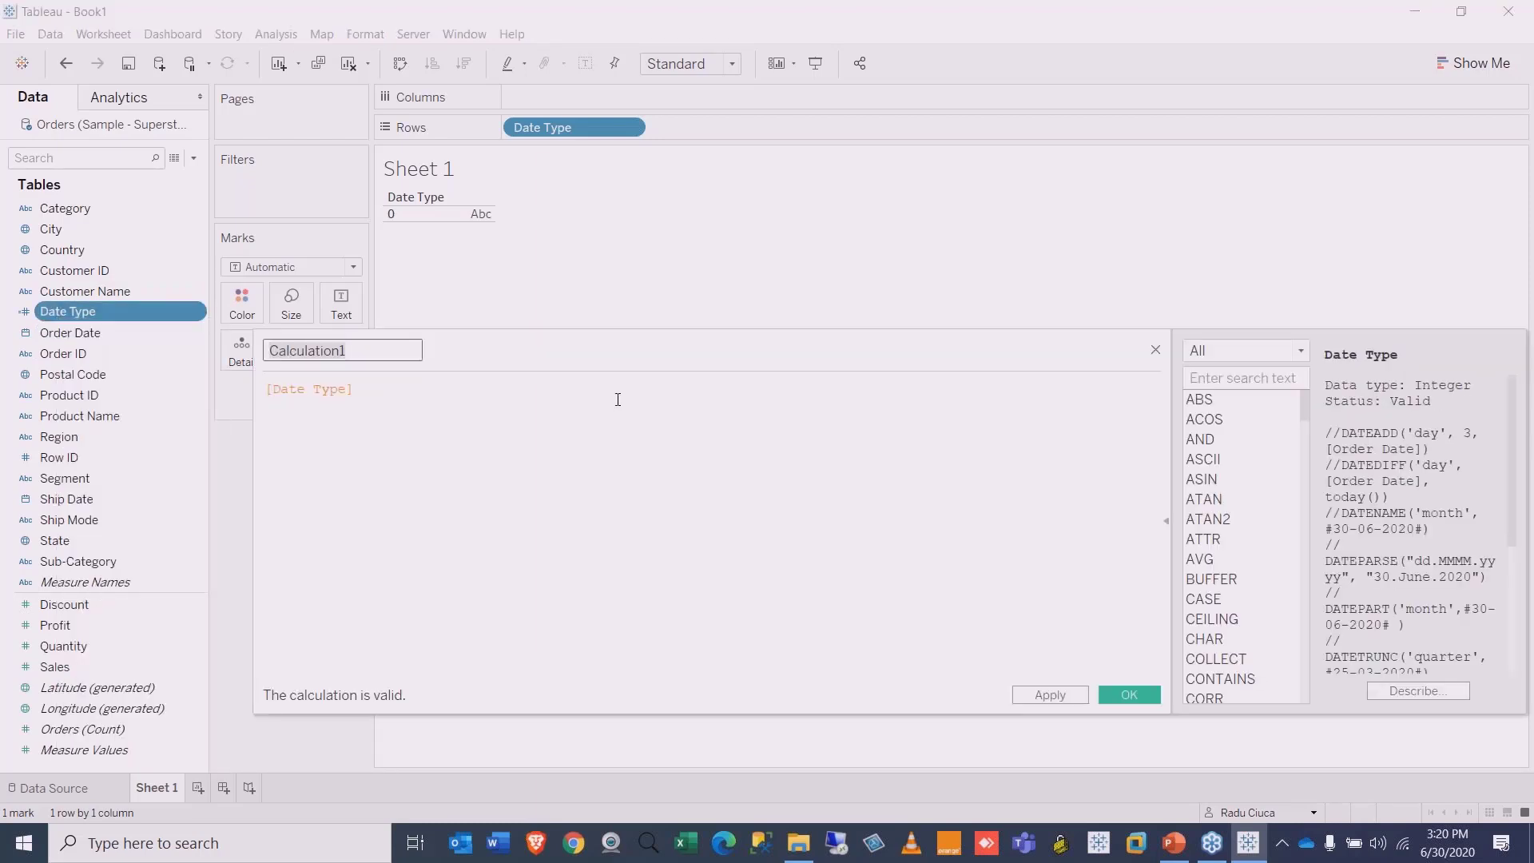
{"action": "type", "text": "Logic Type"}
{"action": "left_click_drag", "start_coordinate": [474, 403], "coordinate": [236, 396]}
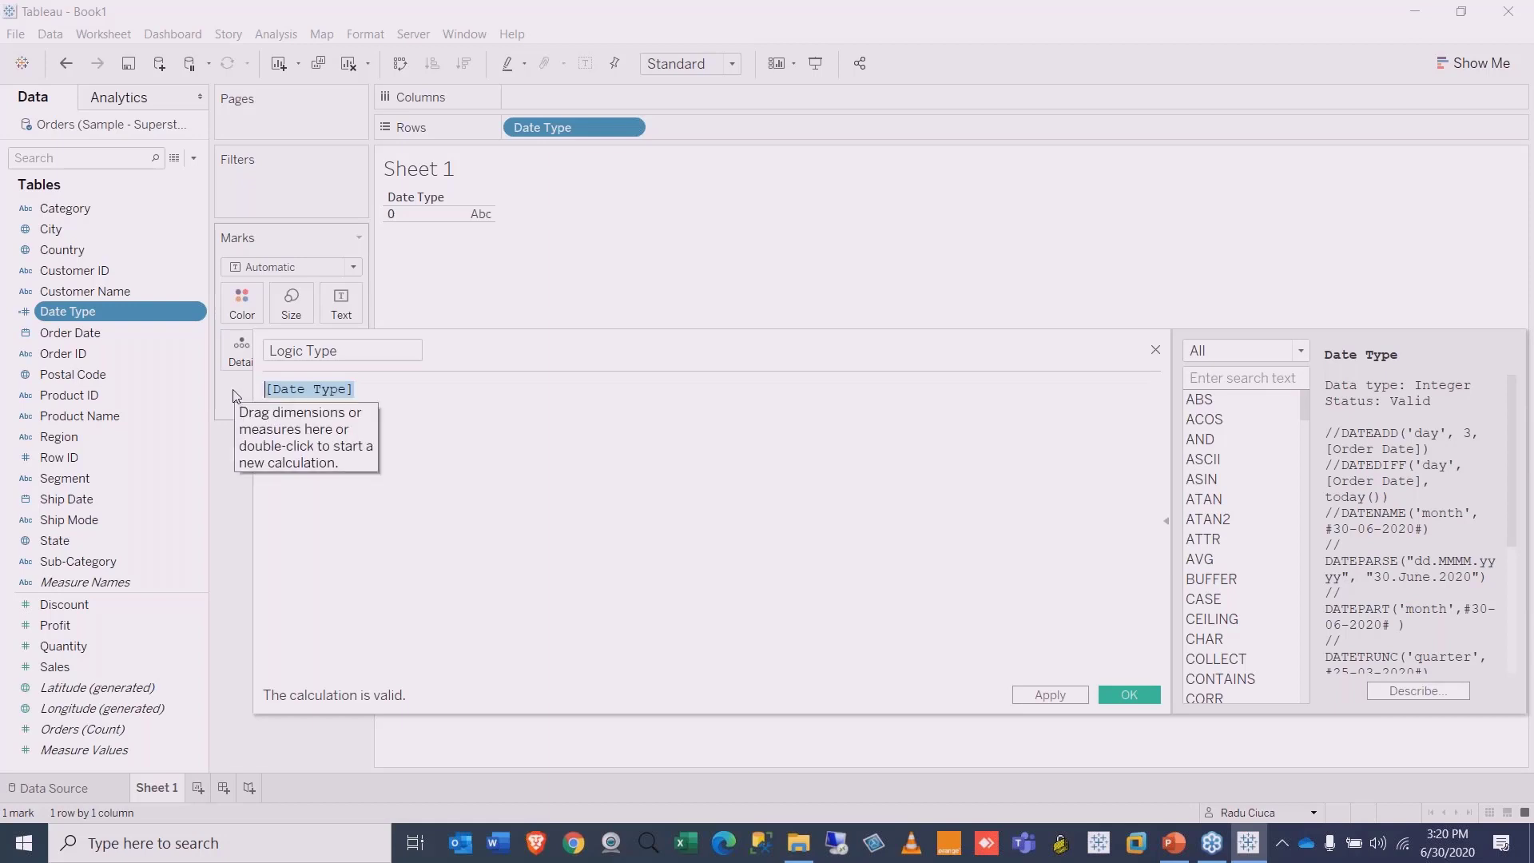
{"action": "key", "text": "BackSpace"}
Step: Filter the function reference to the Logical category and enlarge the calculation editor to show the whole list
{"action": "left_click_drag", "start_coordinate": [695, 333], "coordinate": [587, 313]}
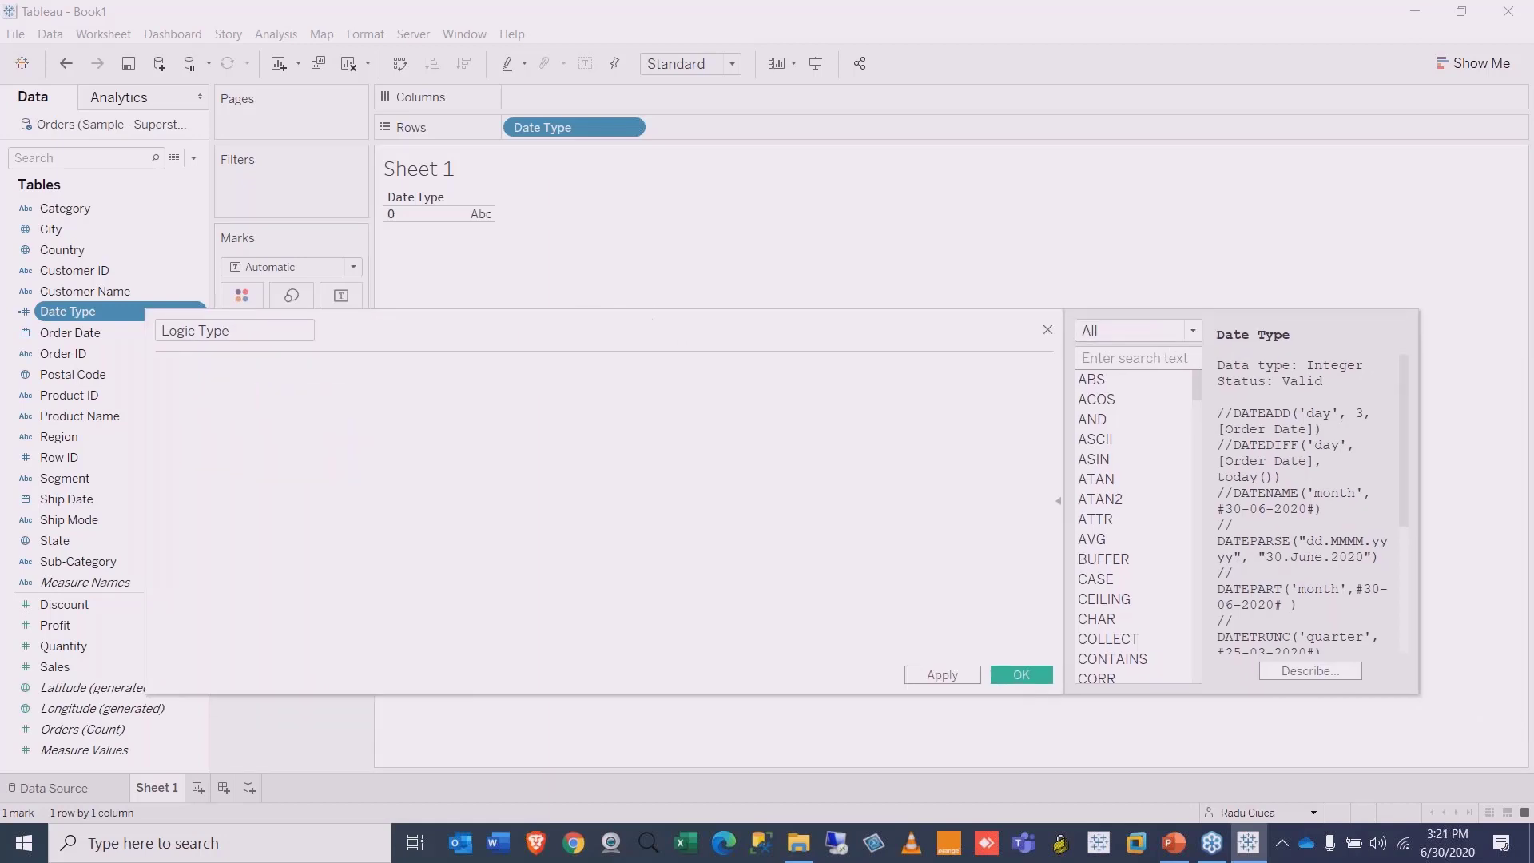
{"action": "left_click", "coordinate": [1193, 331]}
{"action": "left_click", "coordinate": [1120, 427]}
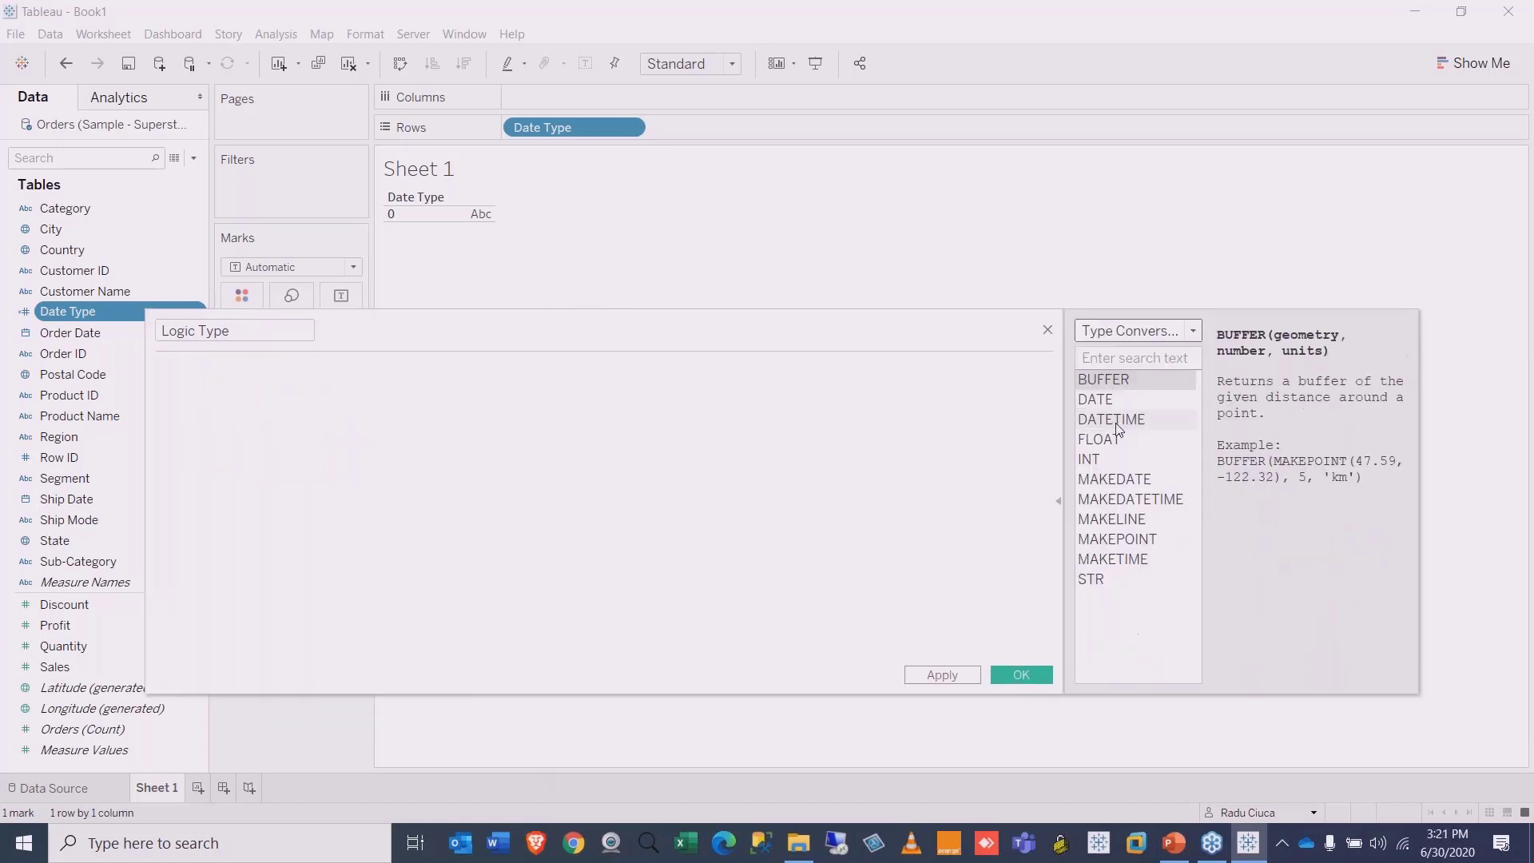
{"action": "left_click", "coordinate": [1193, 329]}
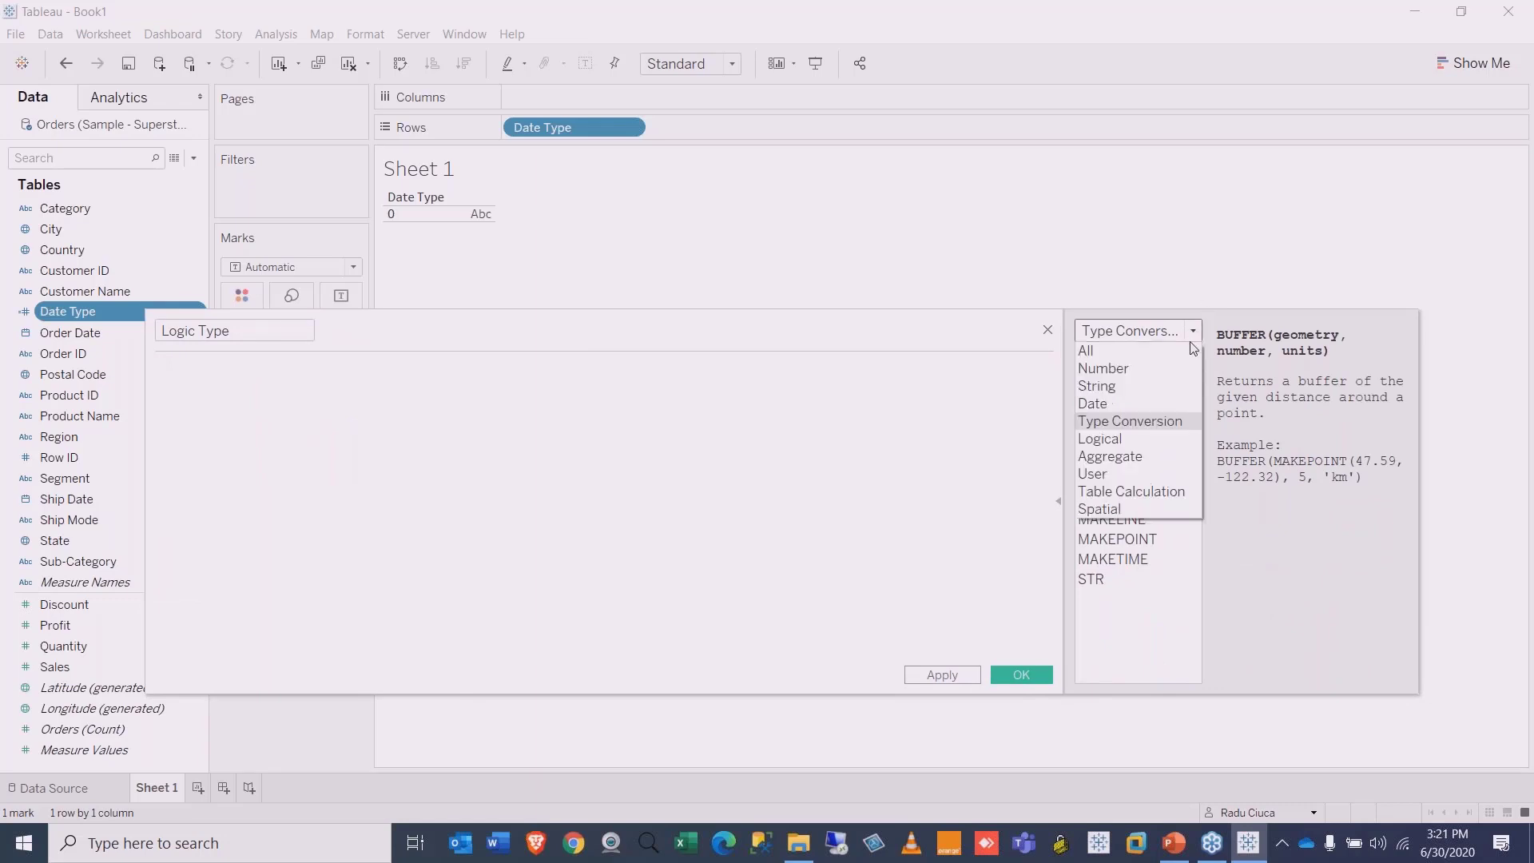
{"action": "left_click", "coordinate": [1103, 441]}
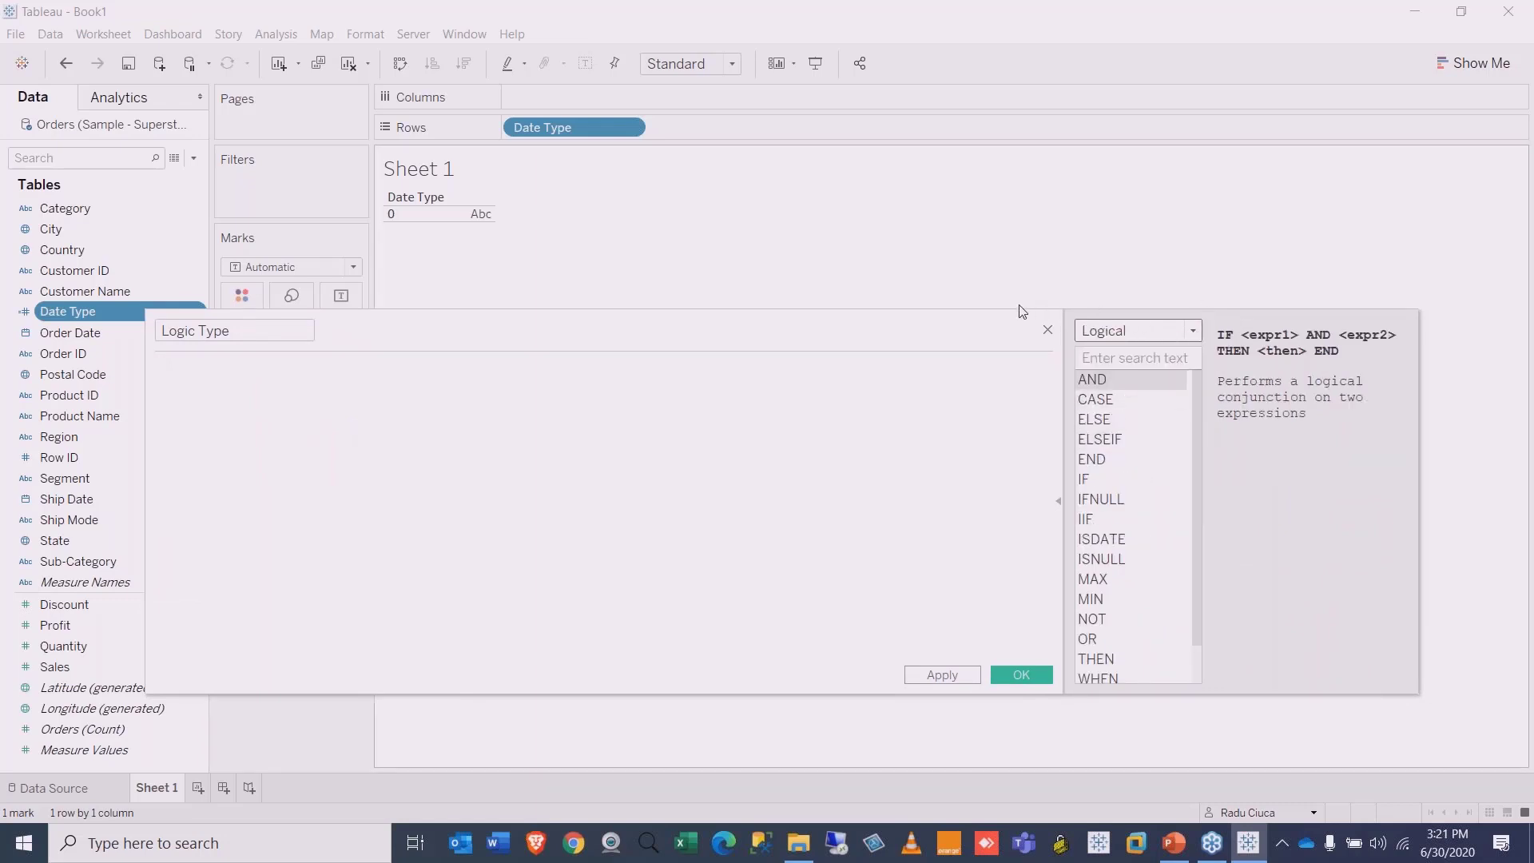
{"action": "left_click_drag", "start_coordinate": [1017, 313], "coordinate": [1016, 258]}
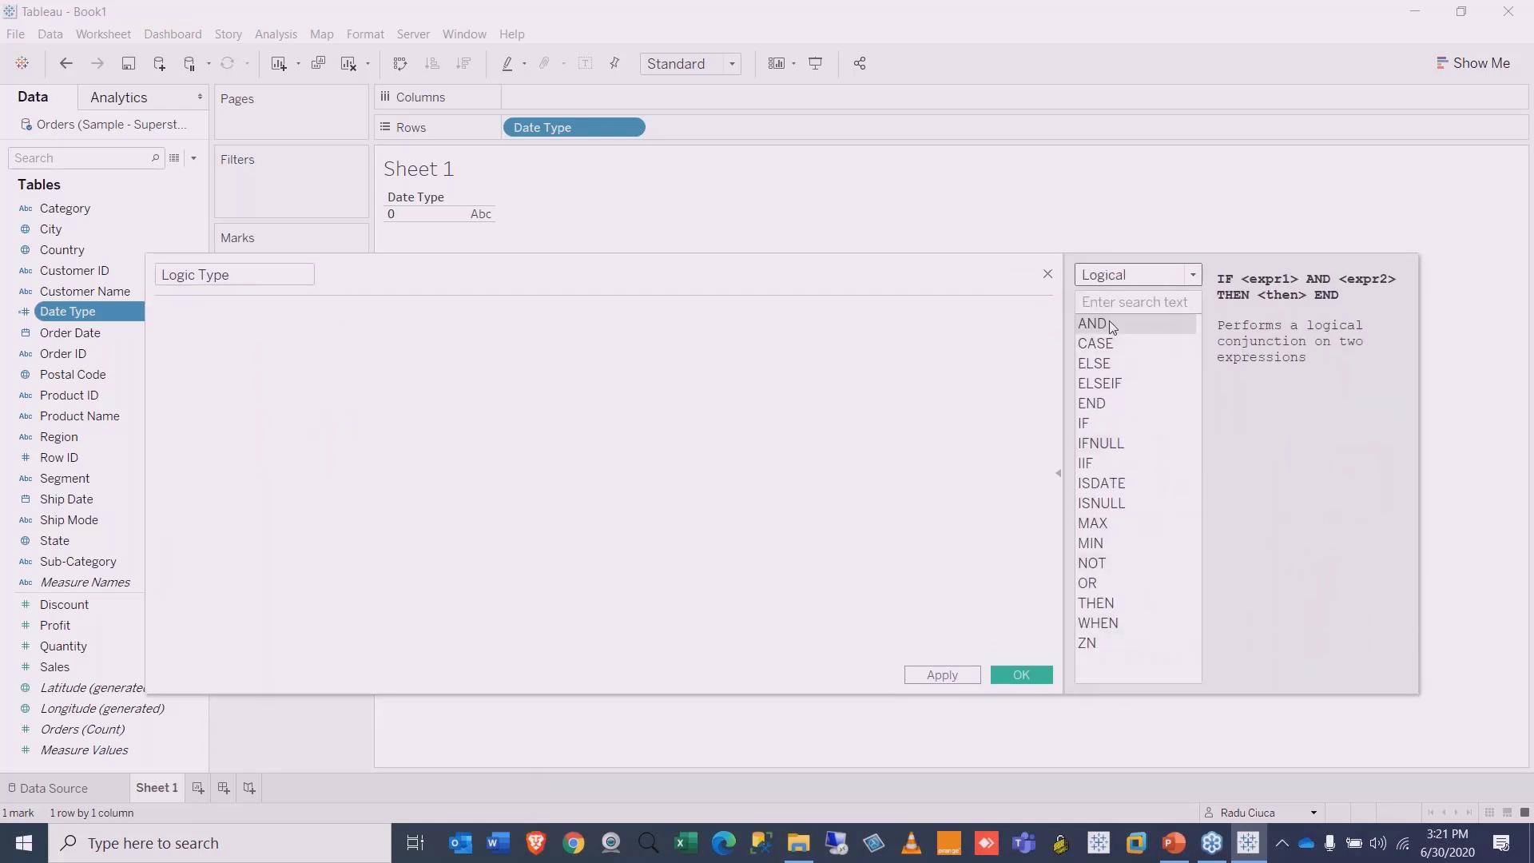
Step: Look up the CASE function description and close the Logic Type calculation editor without saving
{"action": "left_click", "coordinate": [1102, 346]}
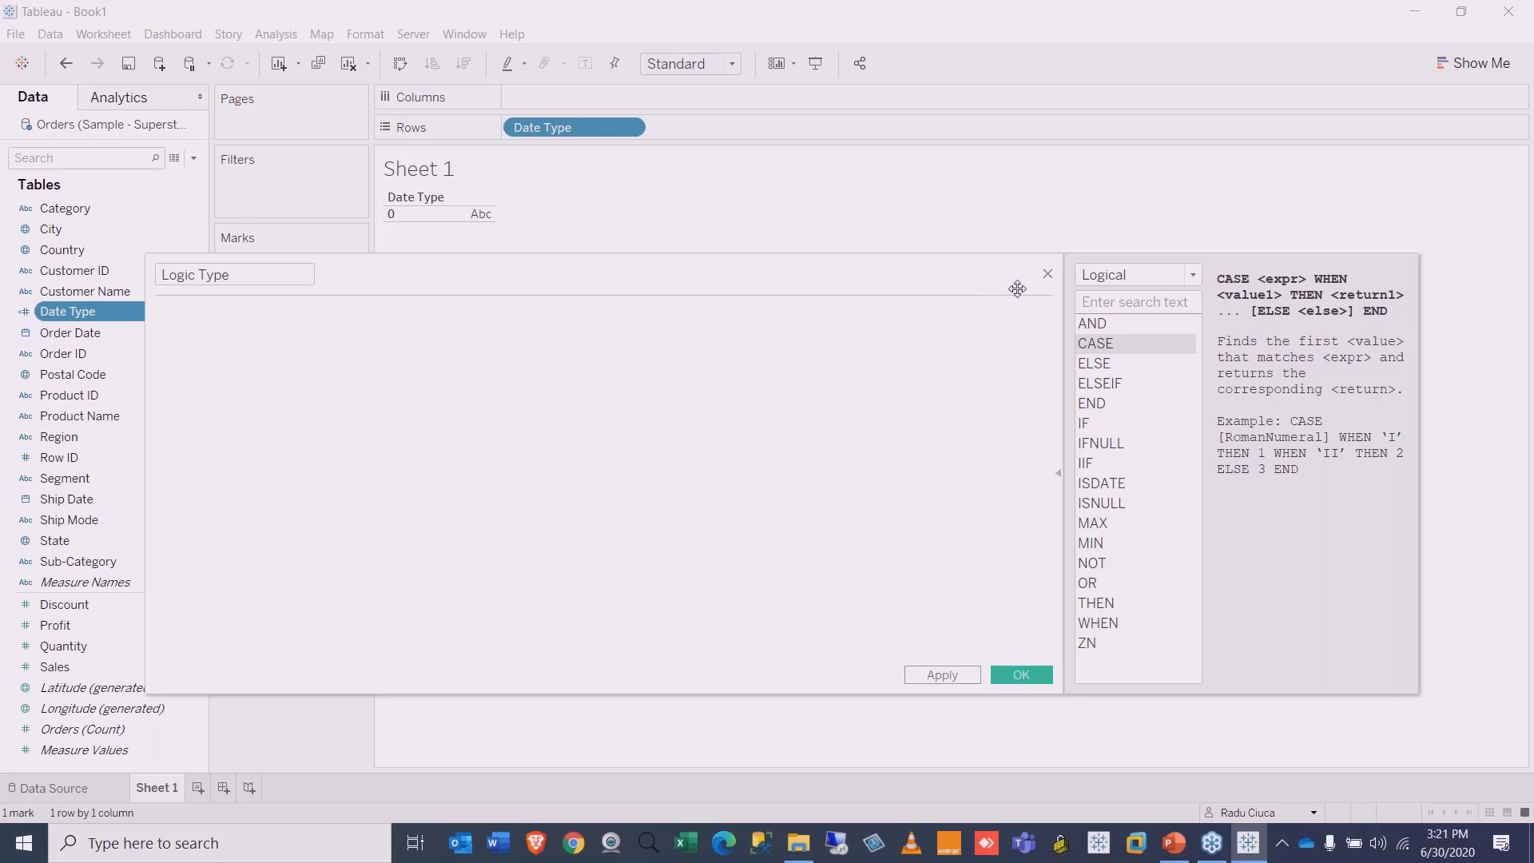
{"action": "left_click", "coordinate": [1046, 275]}
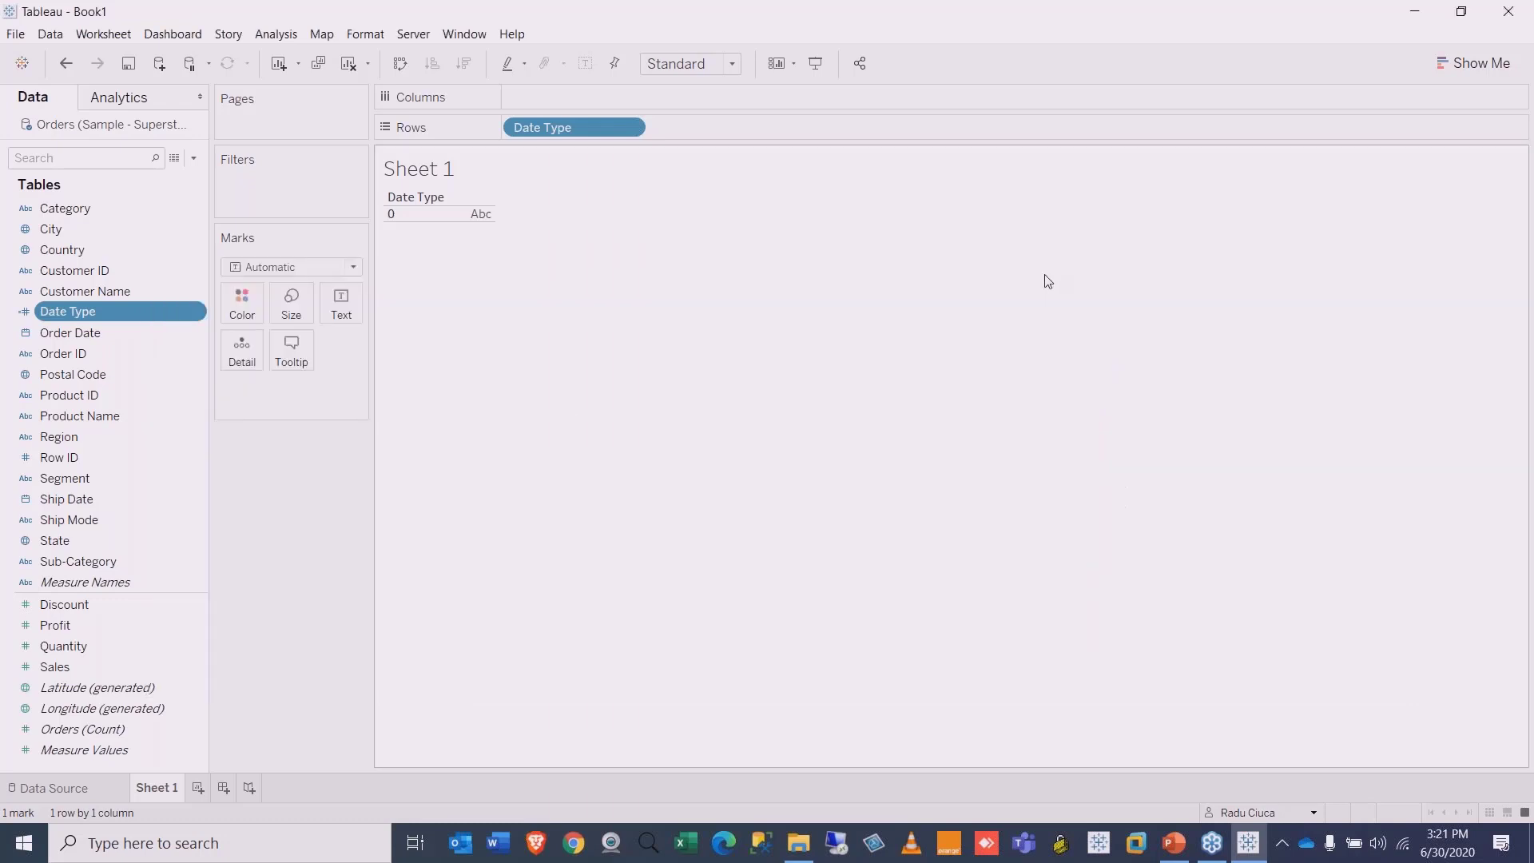
{"action": "right_click", "coordinate": [84, 460]}
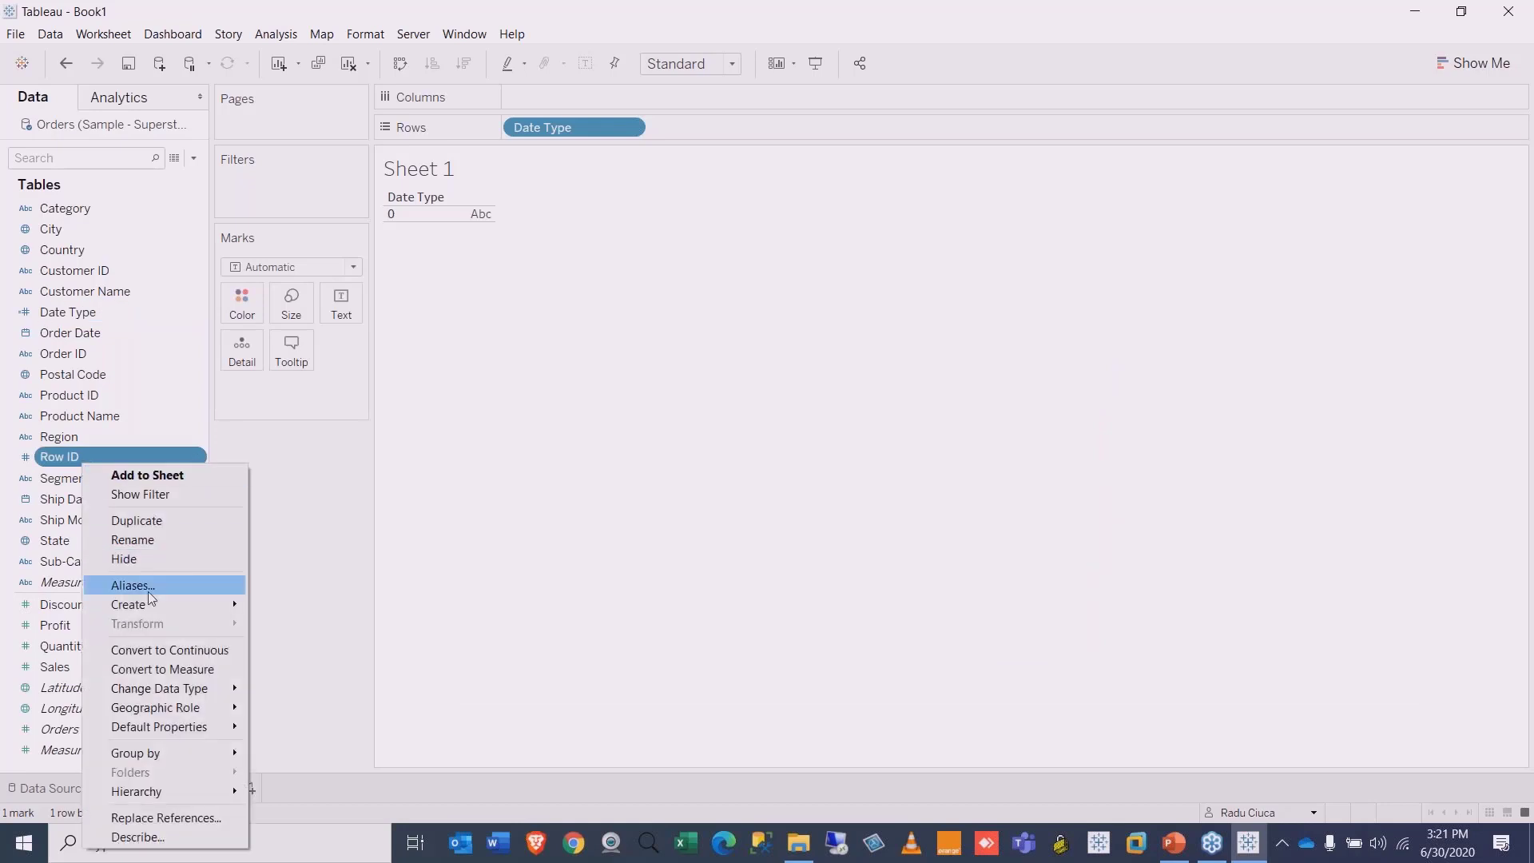
{"action": "mouse_move", "coordinate": [146, 606]}
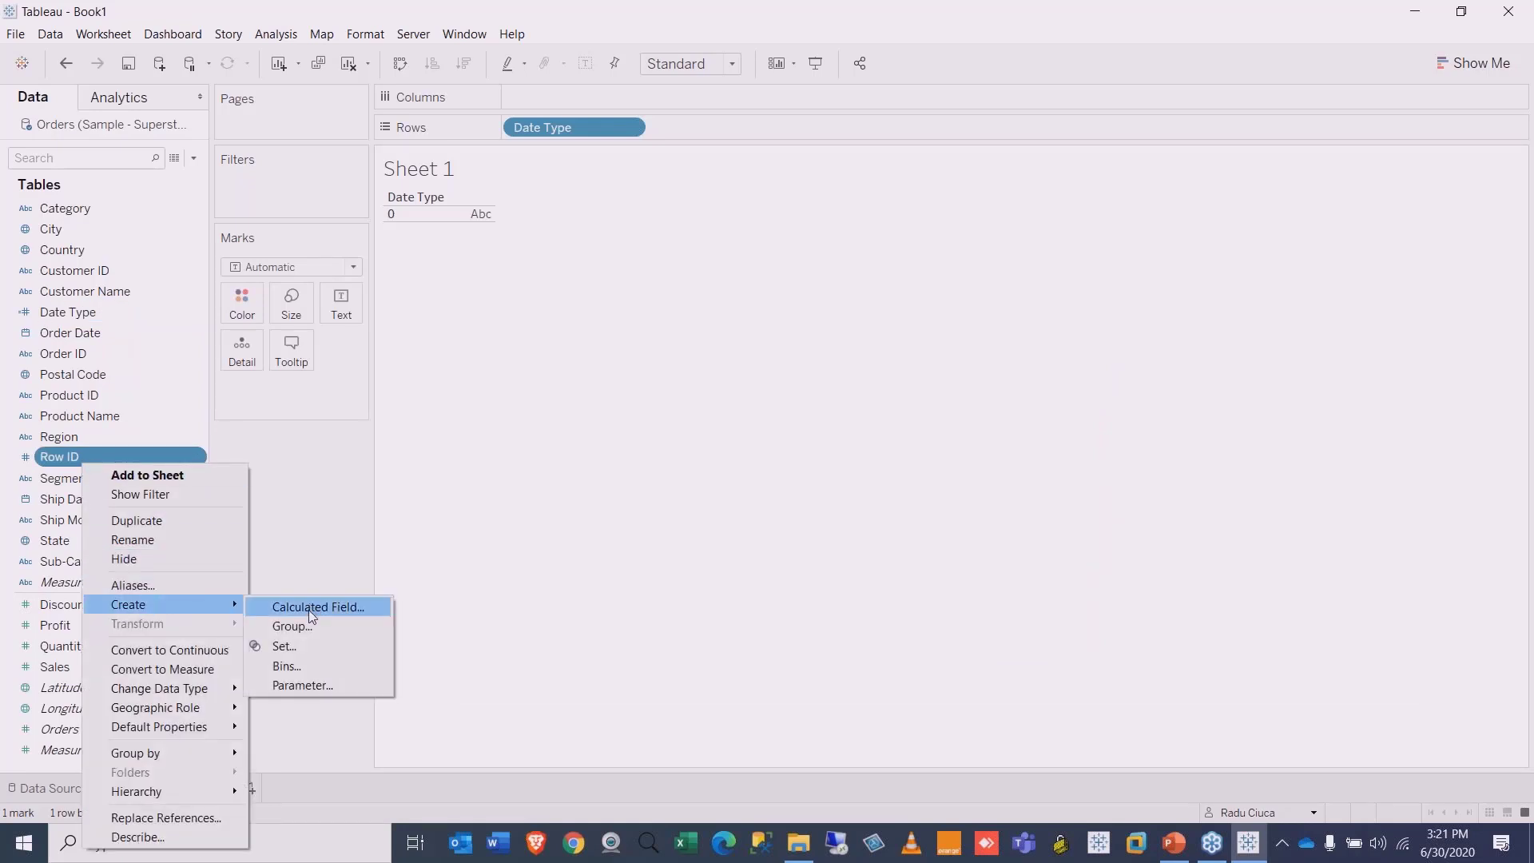
{"action": "left_click", "coordinate": [304, 684]}
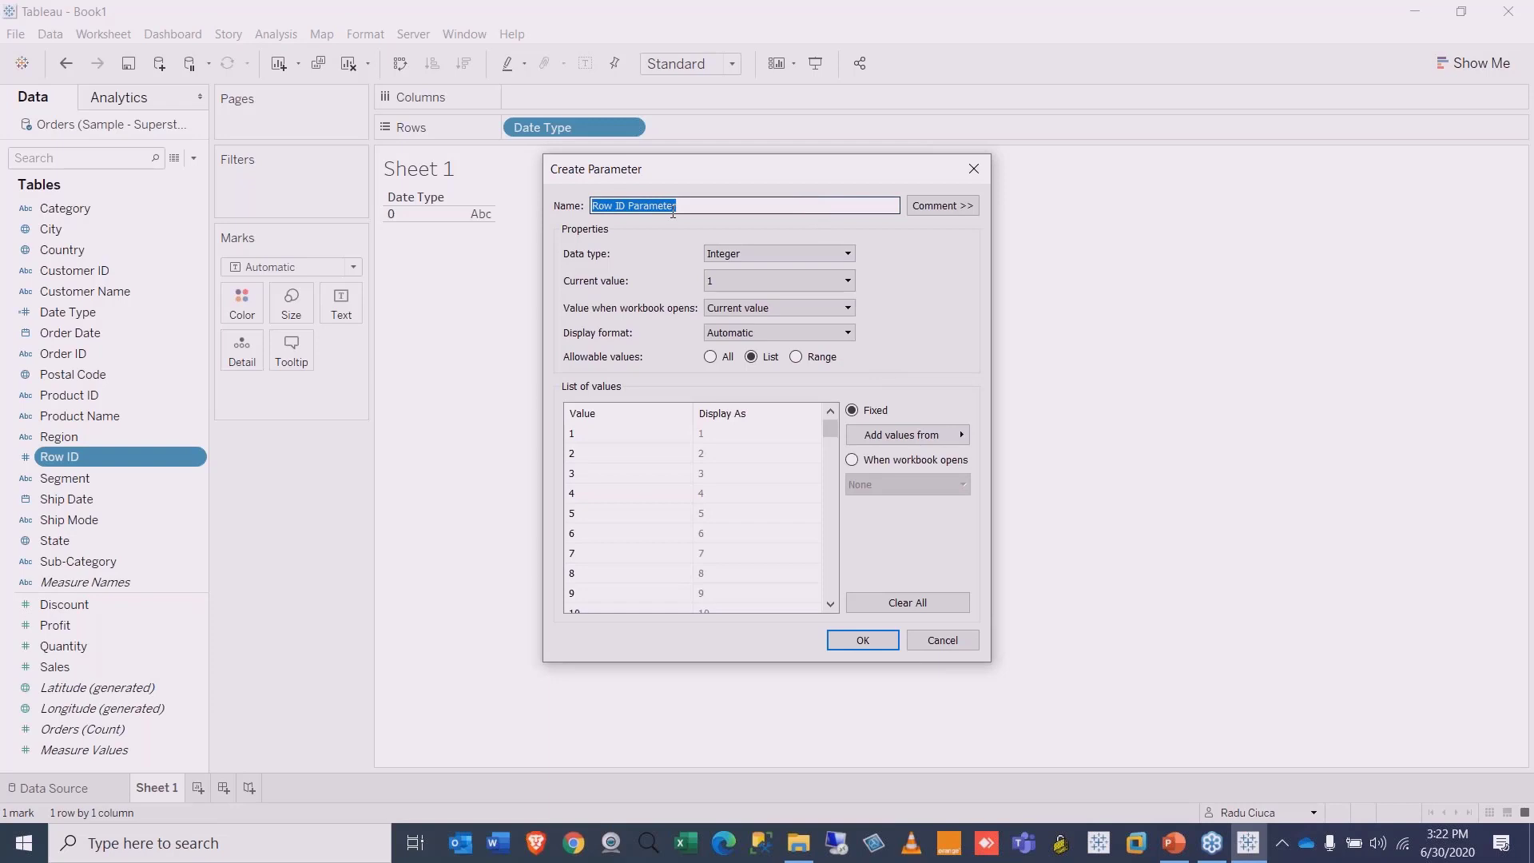
{"action": "left_click", "coordinate": [974, 168]}
Step: Start a new parameter from Ship Date with the String data type and a list of allowable values
{"action": "right_click", "coordinate": [68, 492]}
{"action": "mouse_move", "coordinate": [146, 616]}
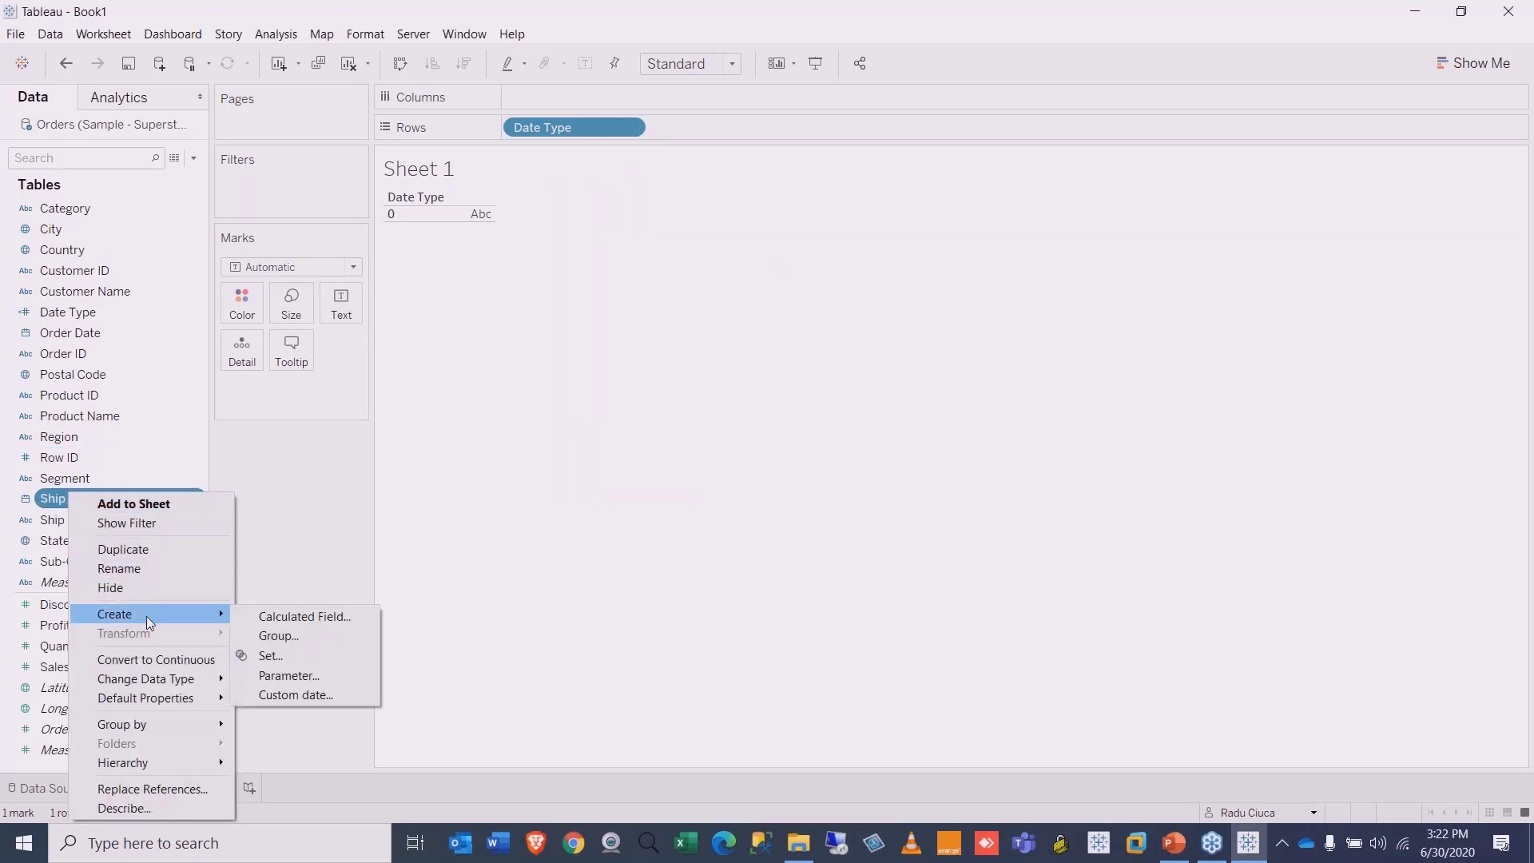
{"action": "left_click", "coordinate": [299, 675]}
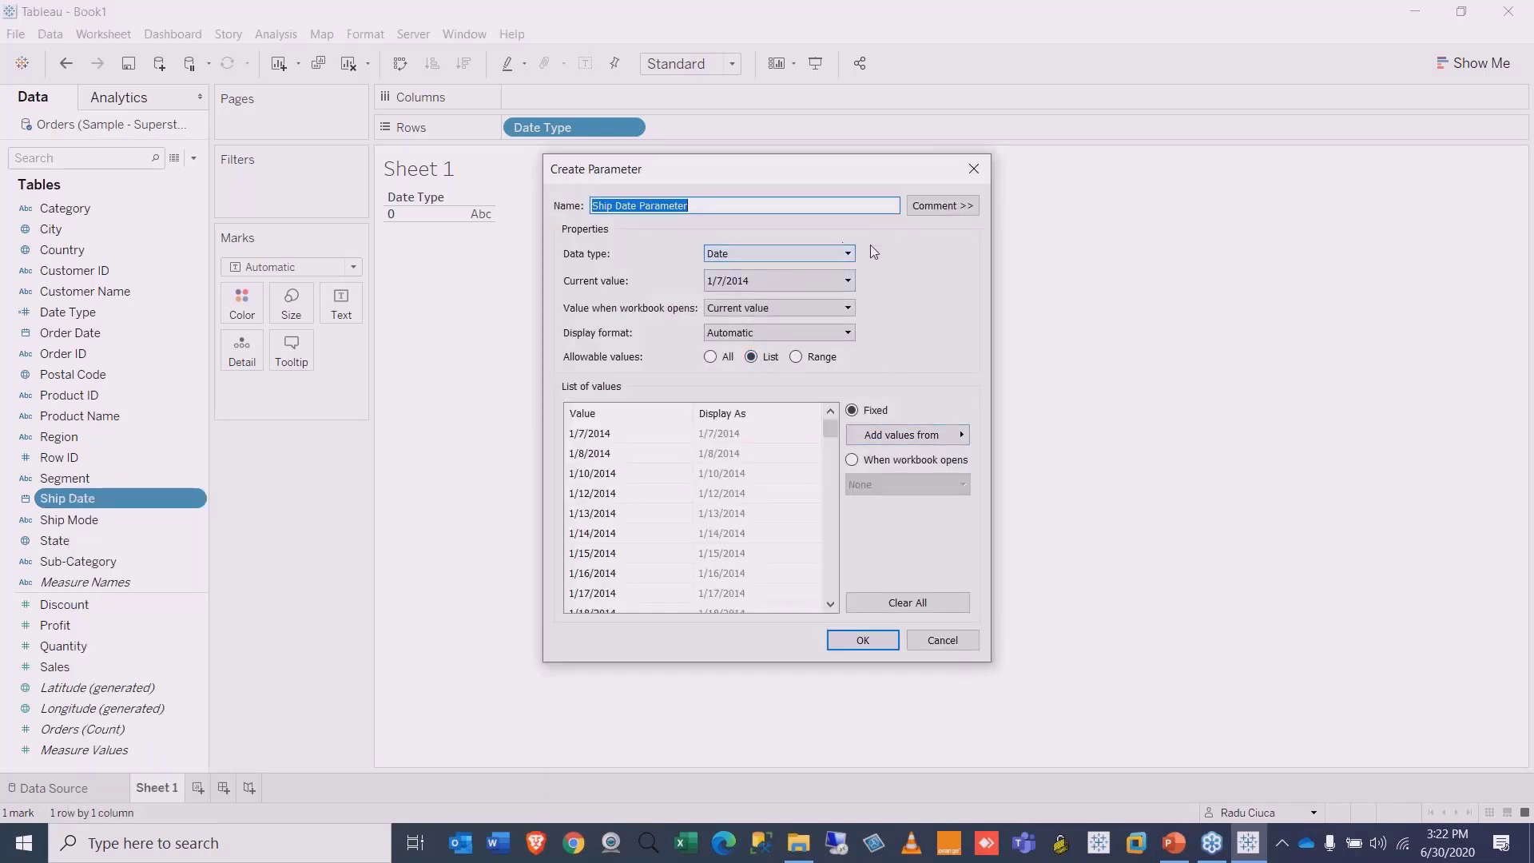
{"action": "left_click", "coordinate": [848, 254]}
{"action": "left_click", "coordinate": [741, 293]}
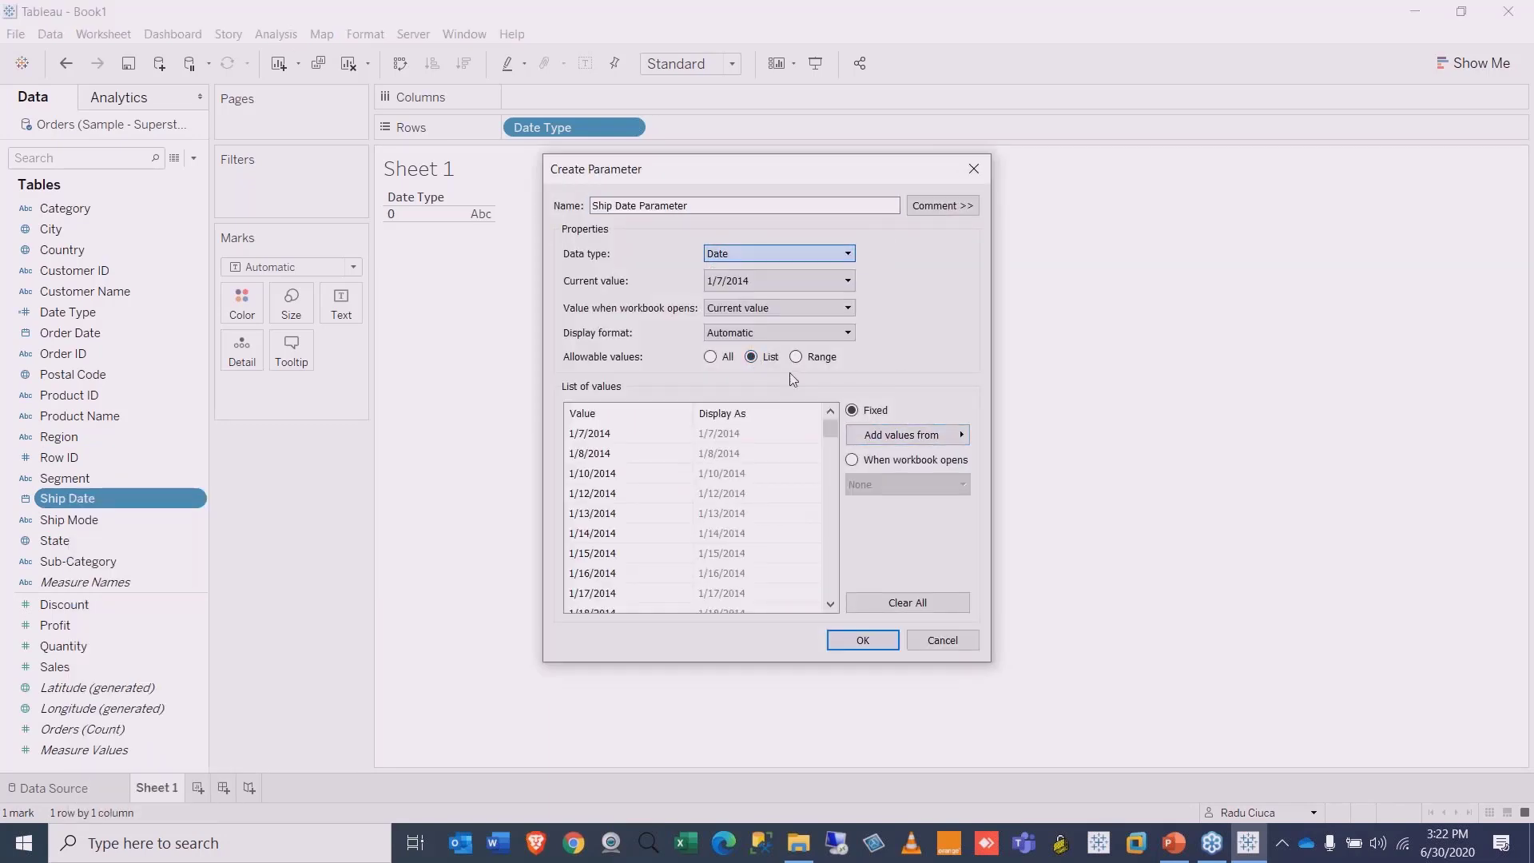
{"action": "left_click", "coordinate": [710, 357]}
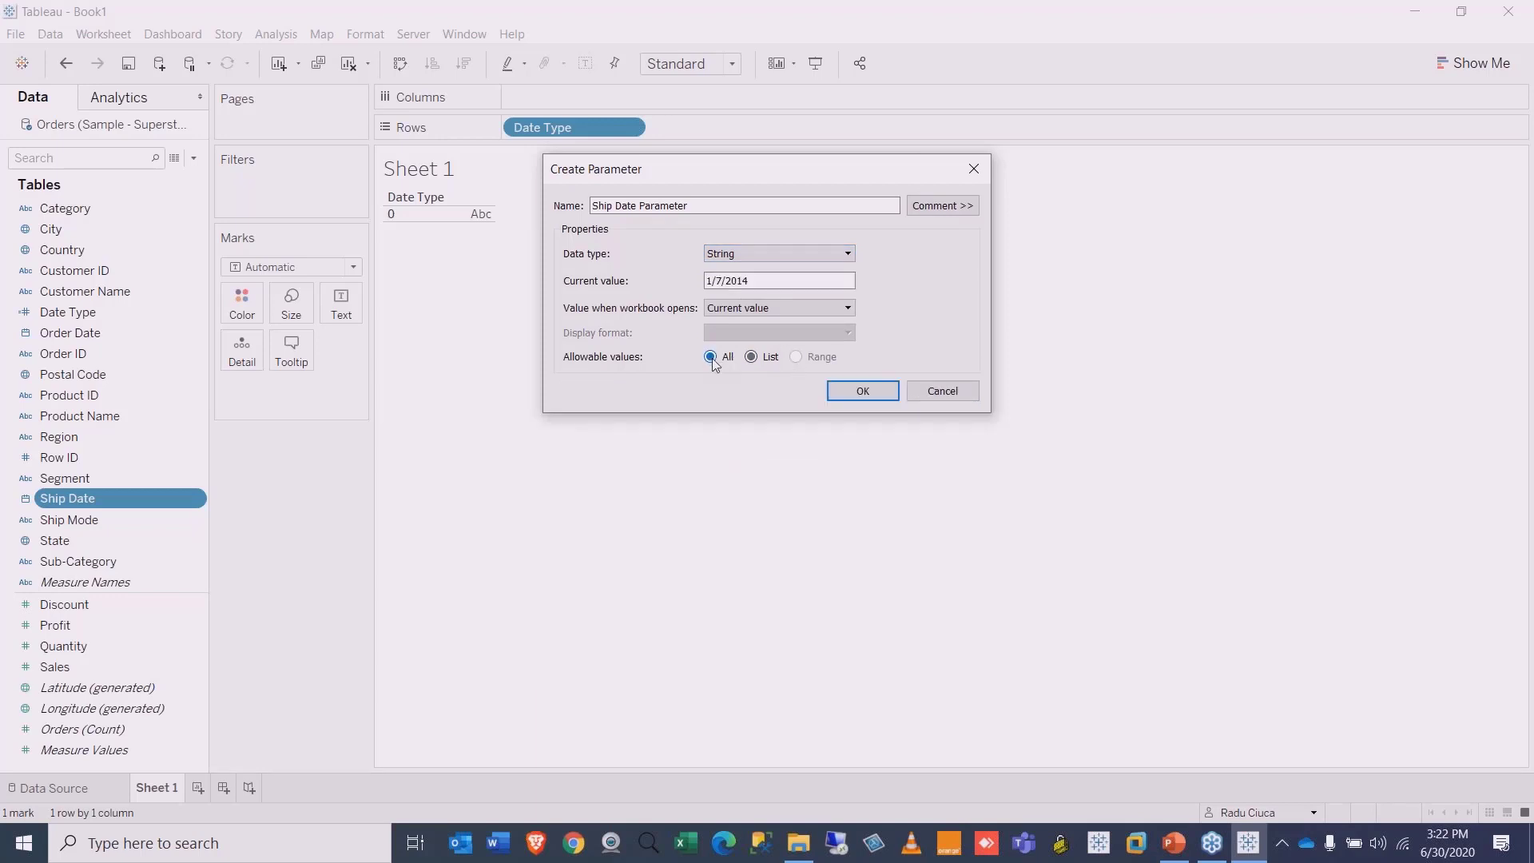
{"action": "left_click", "coordinate": [751, 357]}
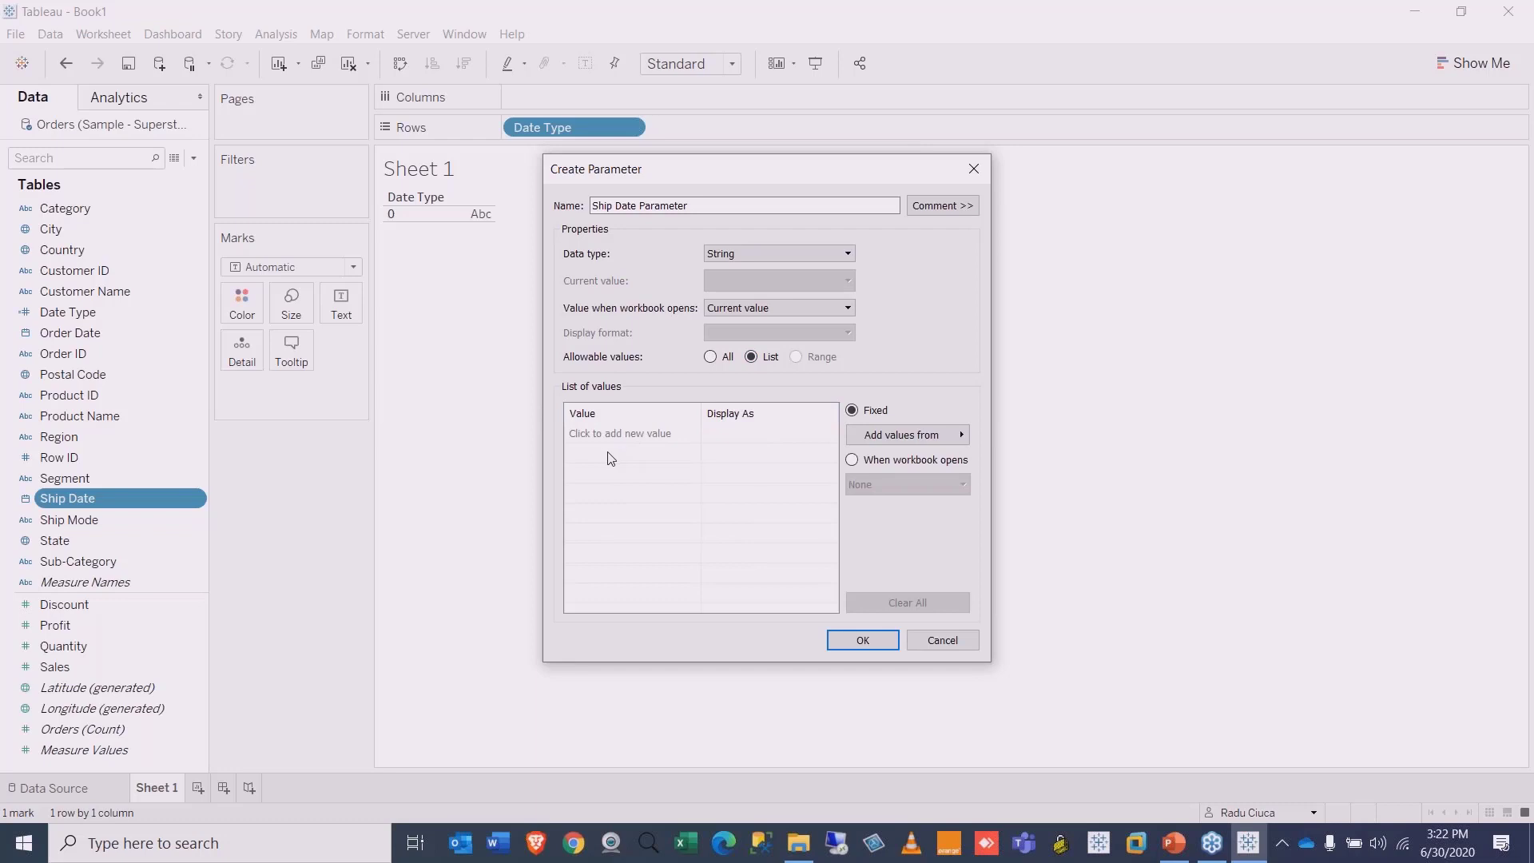
Step: Add West, Central, East and South to the parameter's list of values and create the parameter
{"action": "left_click", "coordinate": [630, 434]}
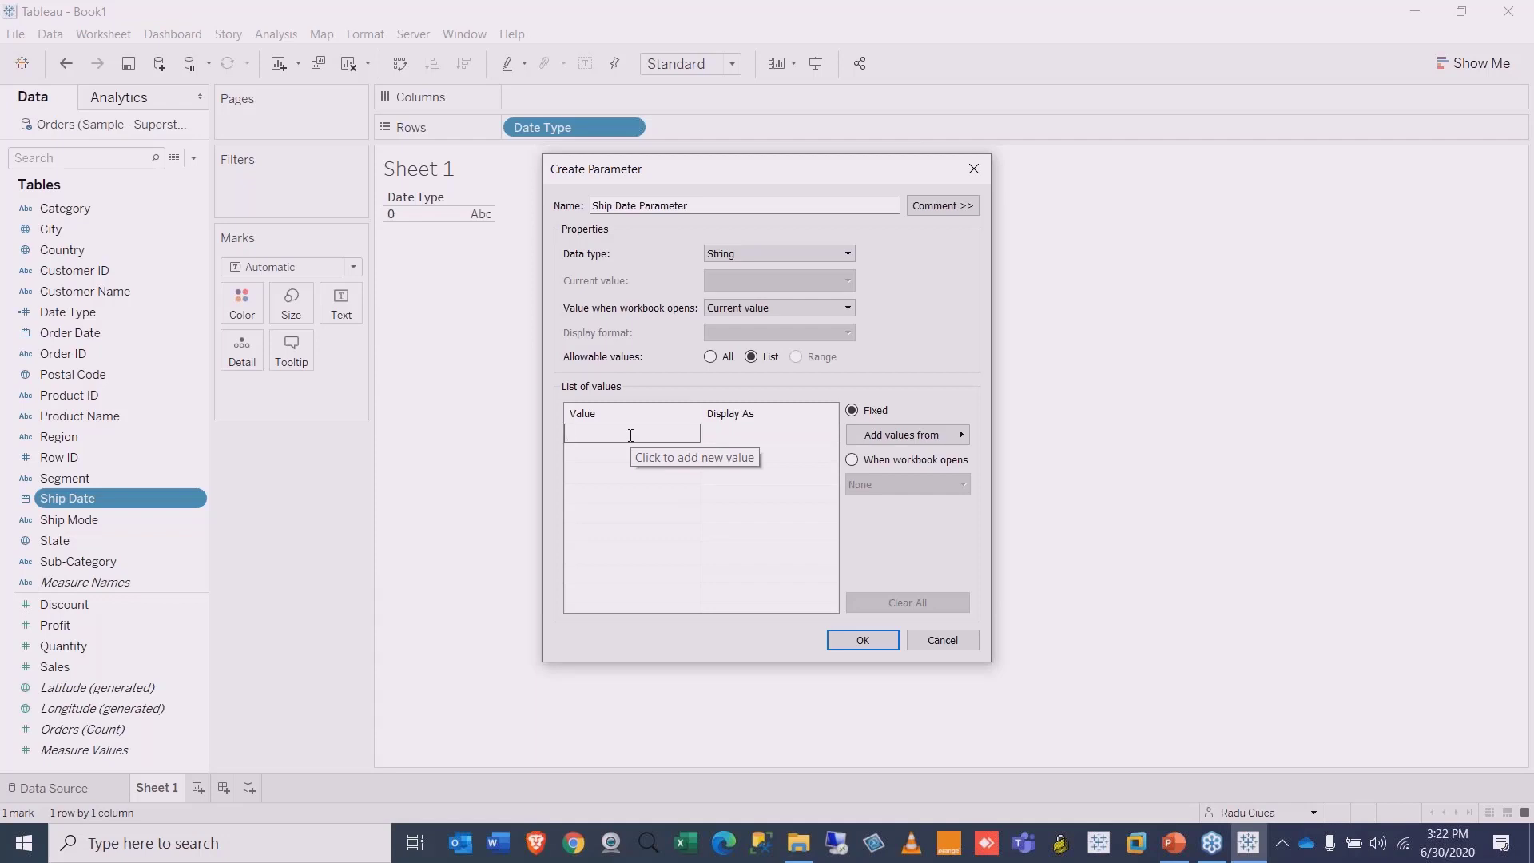
{"action": "type", "text": "West"}
{"action": "key", "text": "Return"}
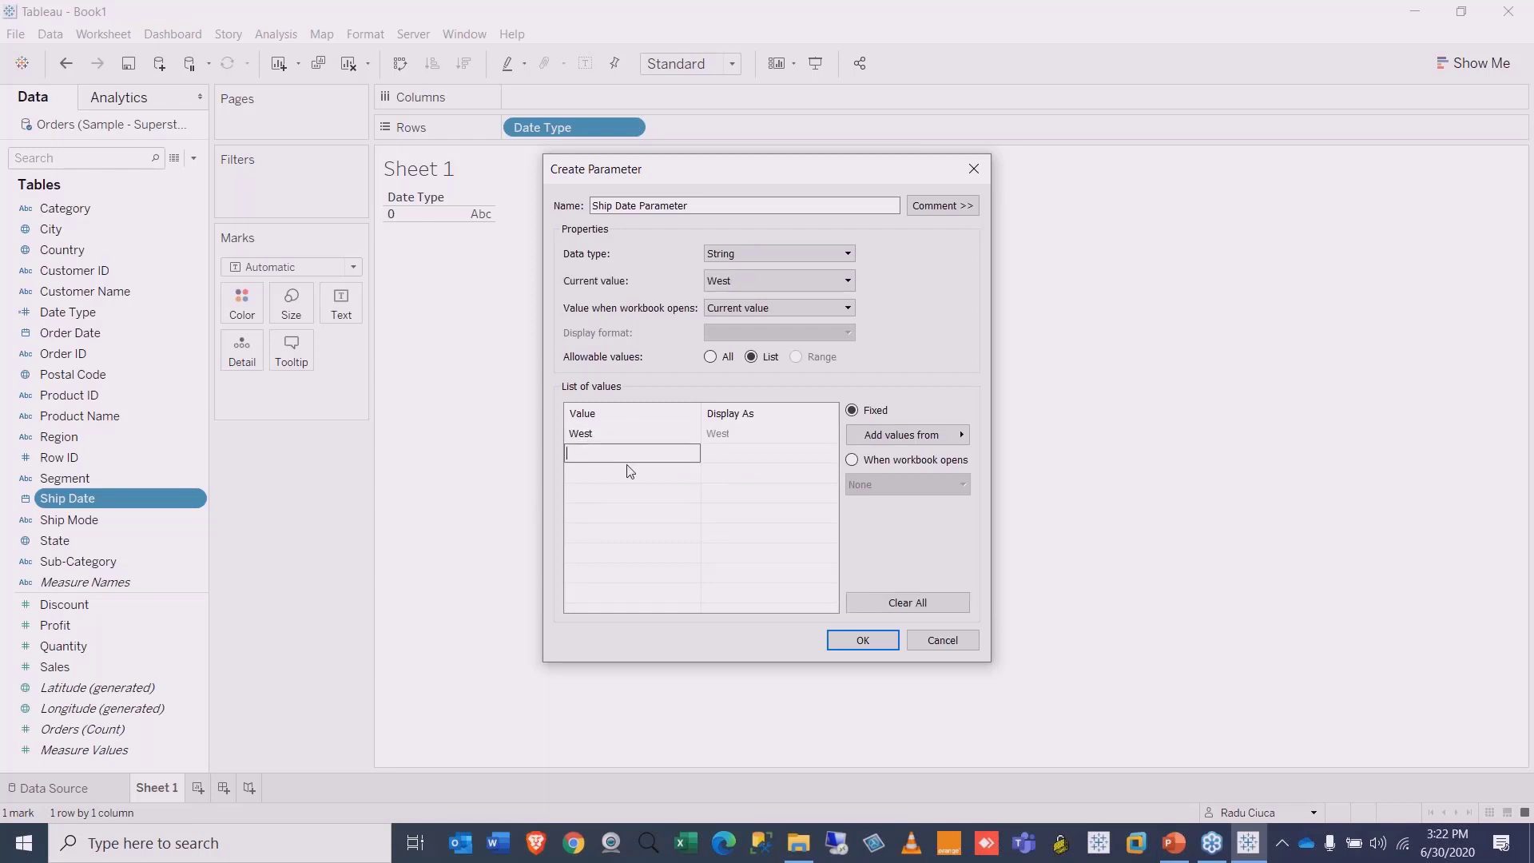
{"action": "type", "text": "Central"}
{"action": "left_click", "coordinate": [600, 473]}
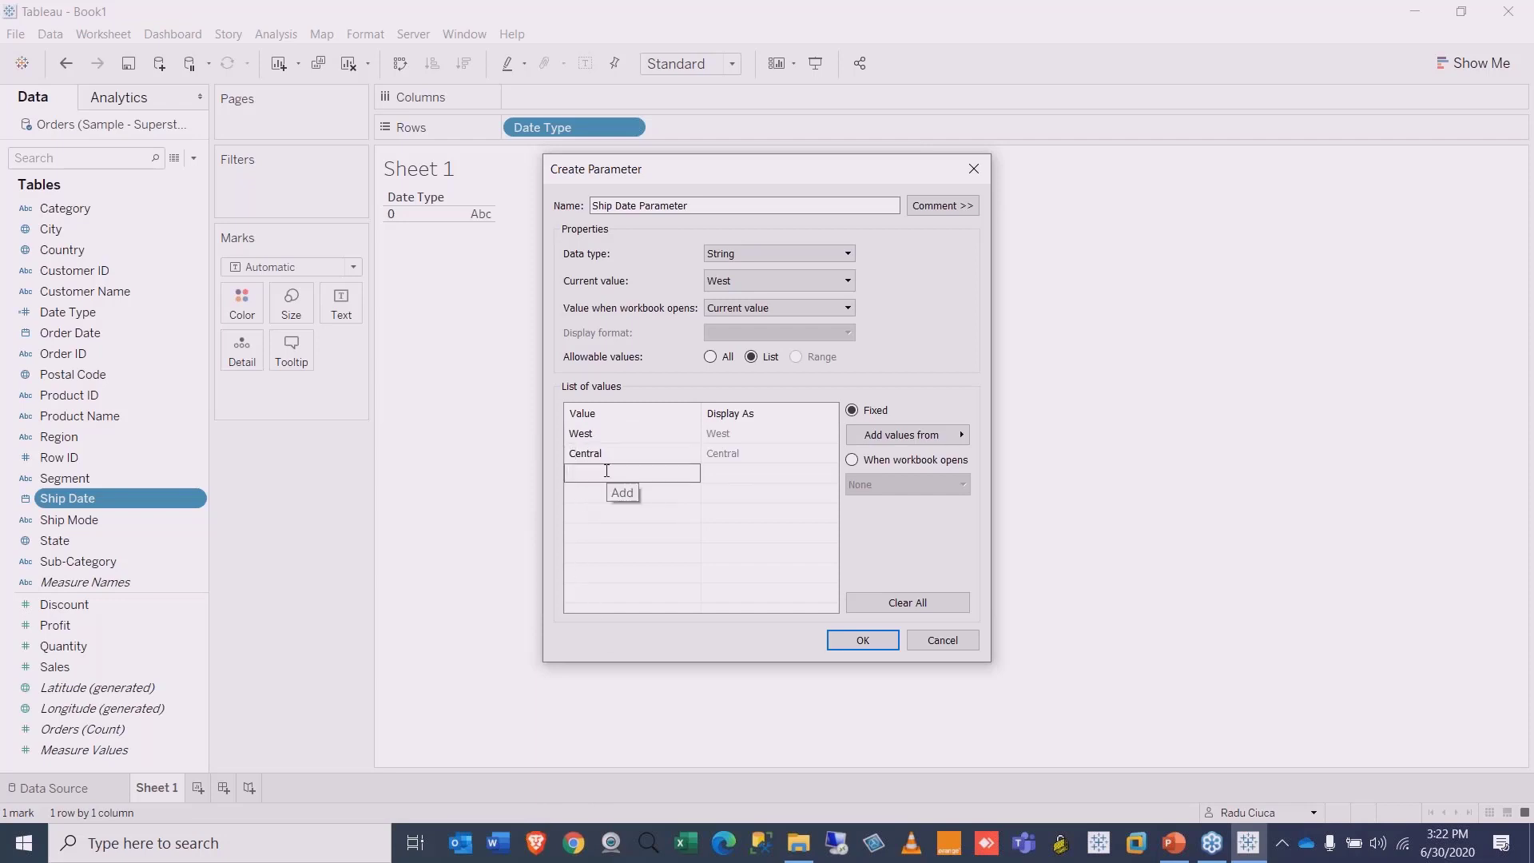
{"action": "type", "text": "East"}
{"action": "left_click", "coordinate": [589, 493]}
{"action": "type", "text": "South"}
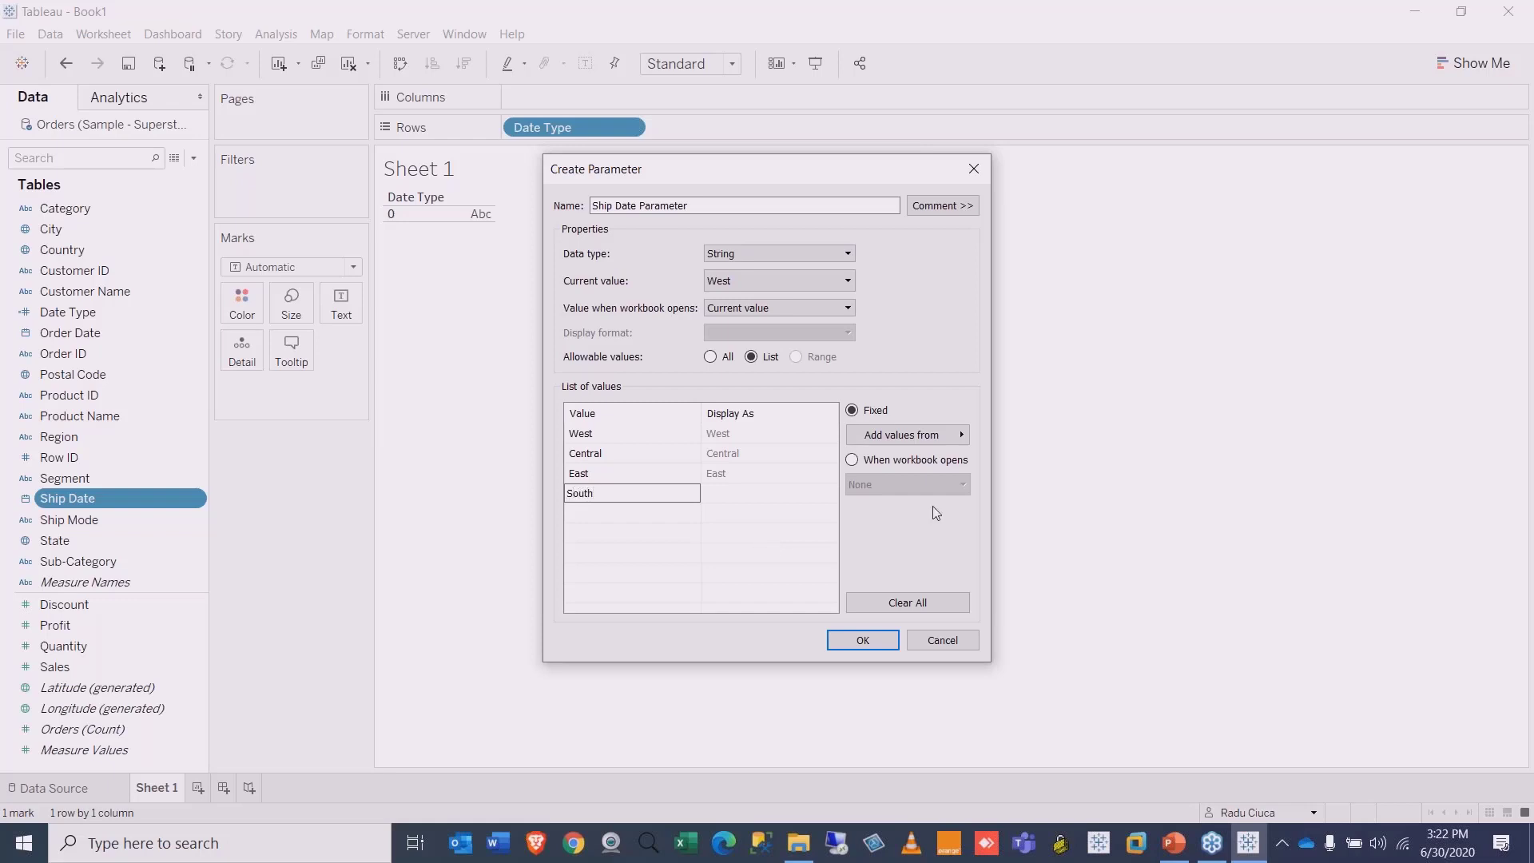
{"action": "left_click", "coordinate": [666, 543]}
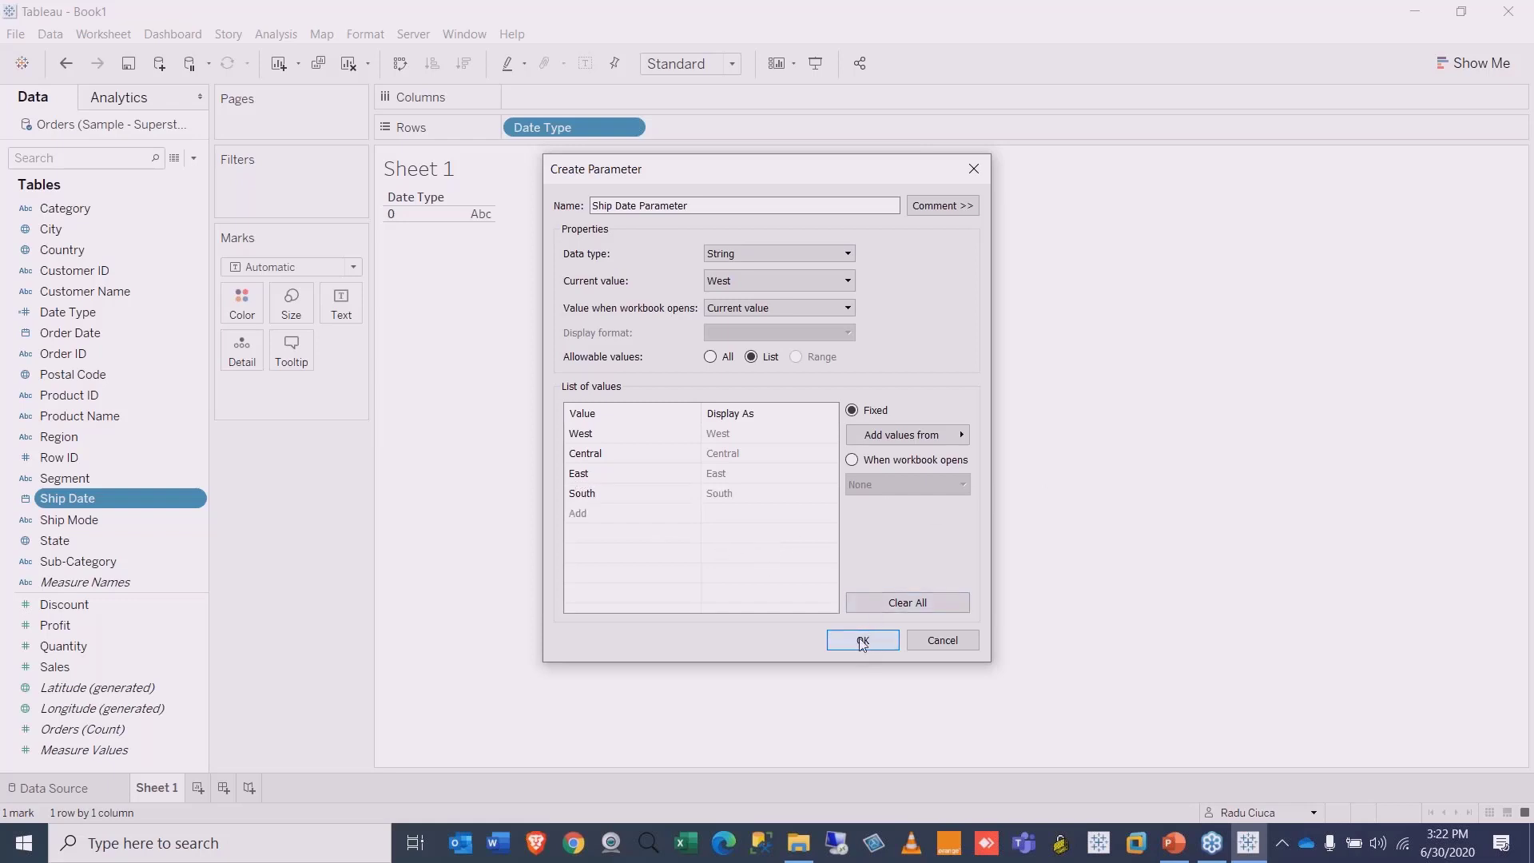
{"action": "left_click", "coordinate": [862, 641]}
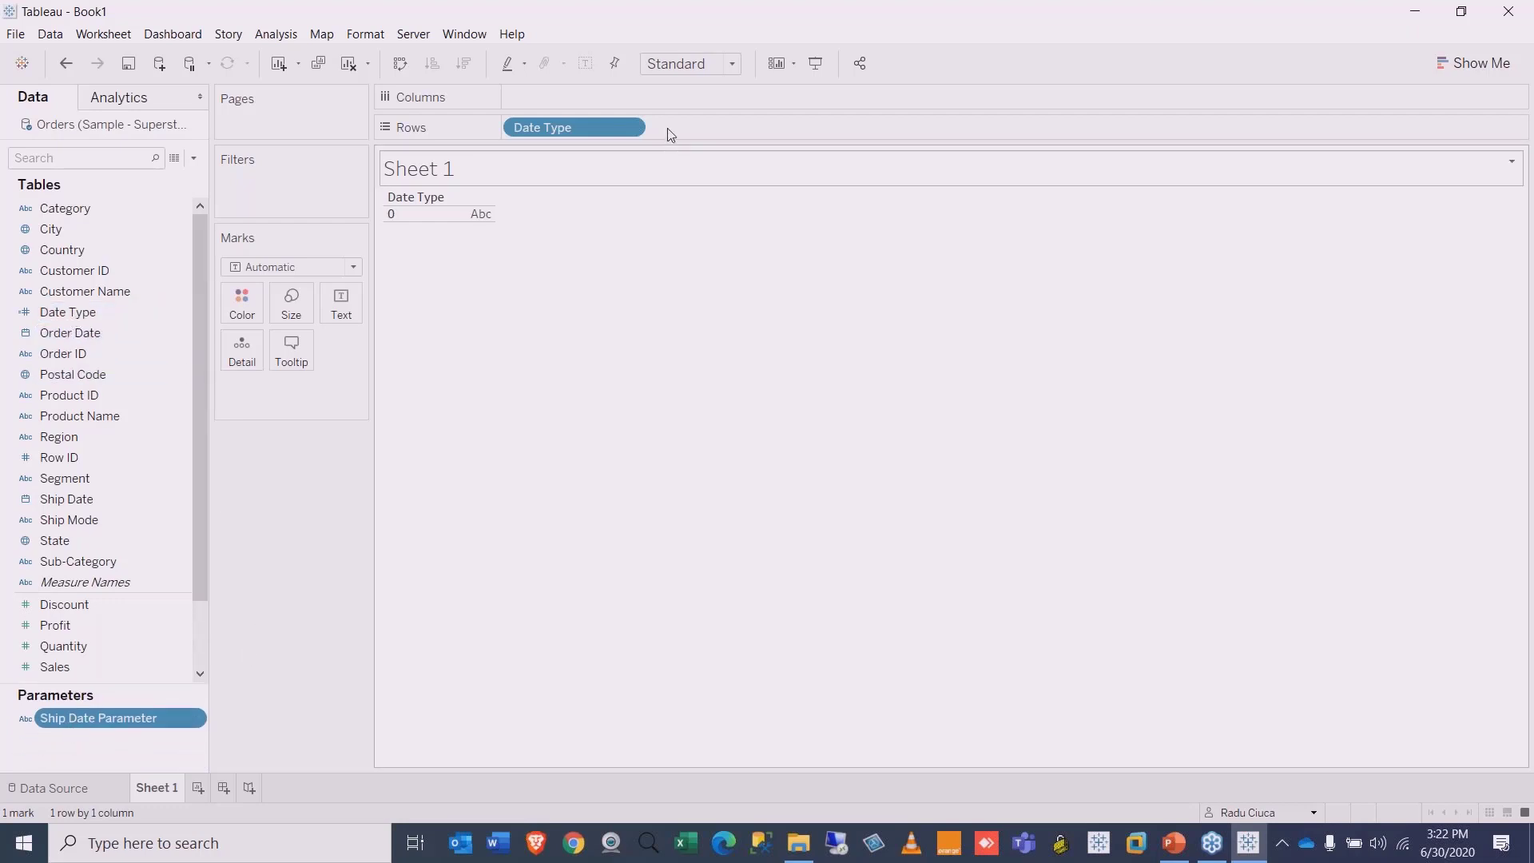
Step: Remove Date Type from Rows and create a calculated field from Date Type named Logic Type
{"action": "left_click_drag", "start_coordinate": [563, 127], "coordinate": [171, 386]}
{"action": "right_click", "coordinate": [69, 311]}
{"action": "mouse_move", "coordinate": [127, 514]}
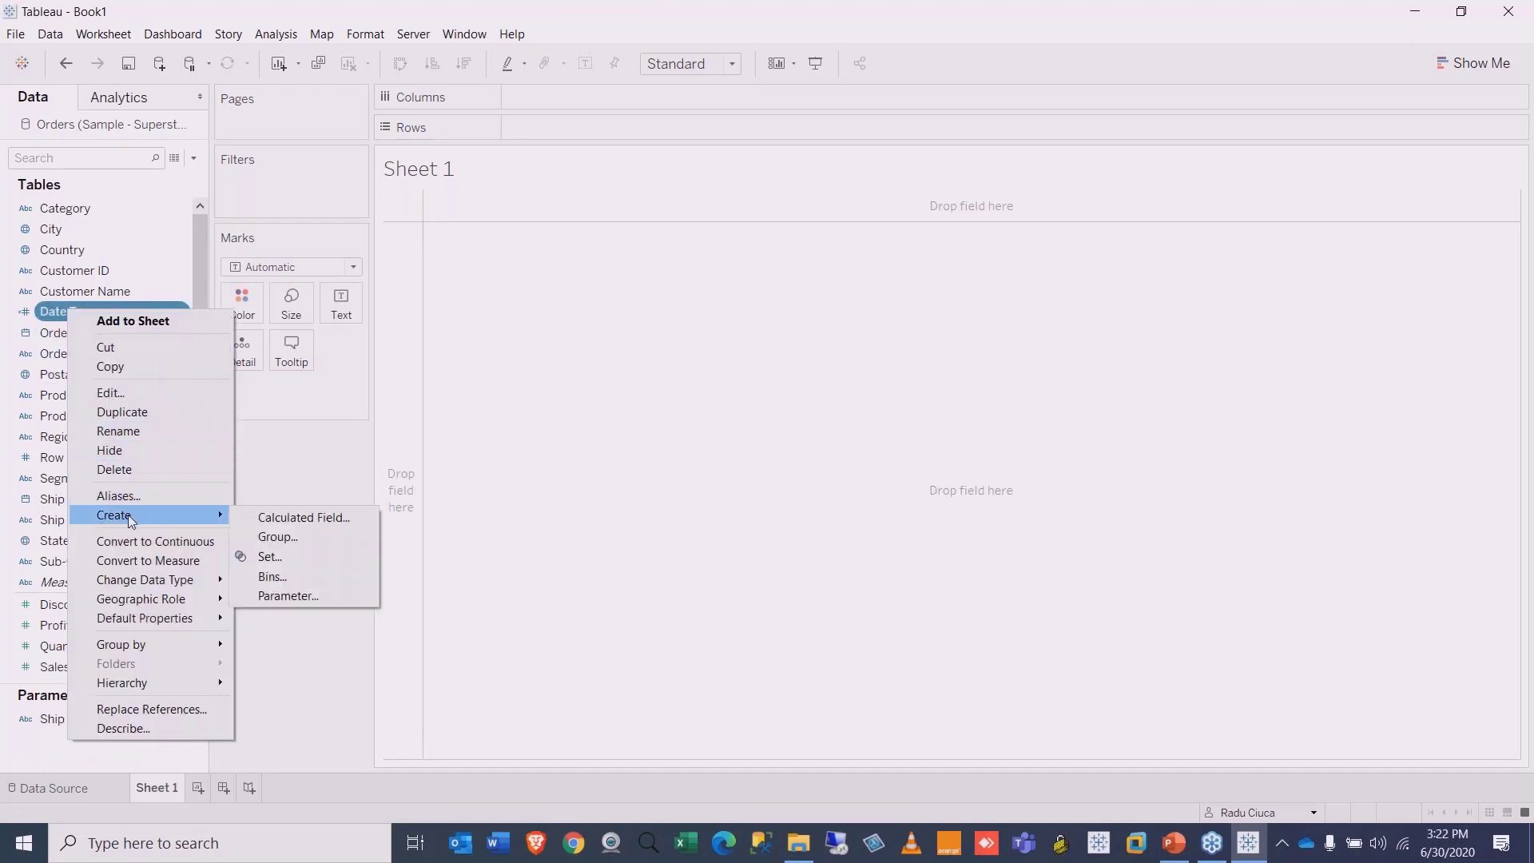
{"action": "left_click", "coordinate": [325, 519]}
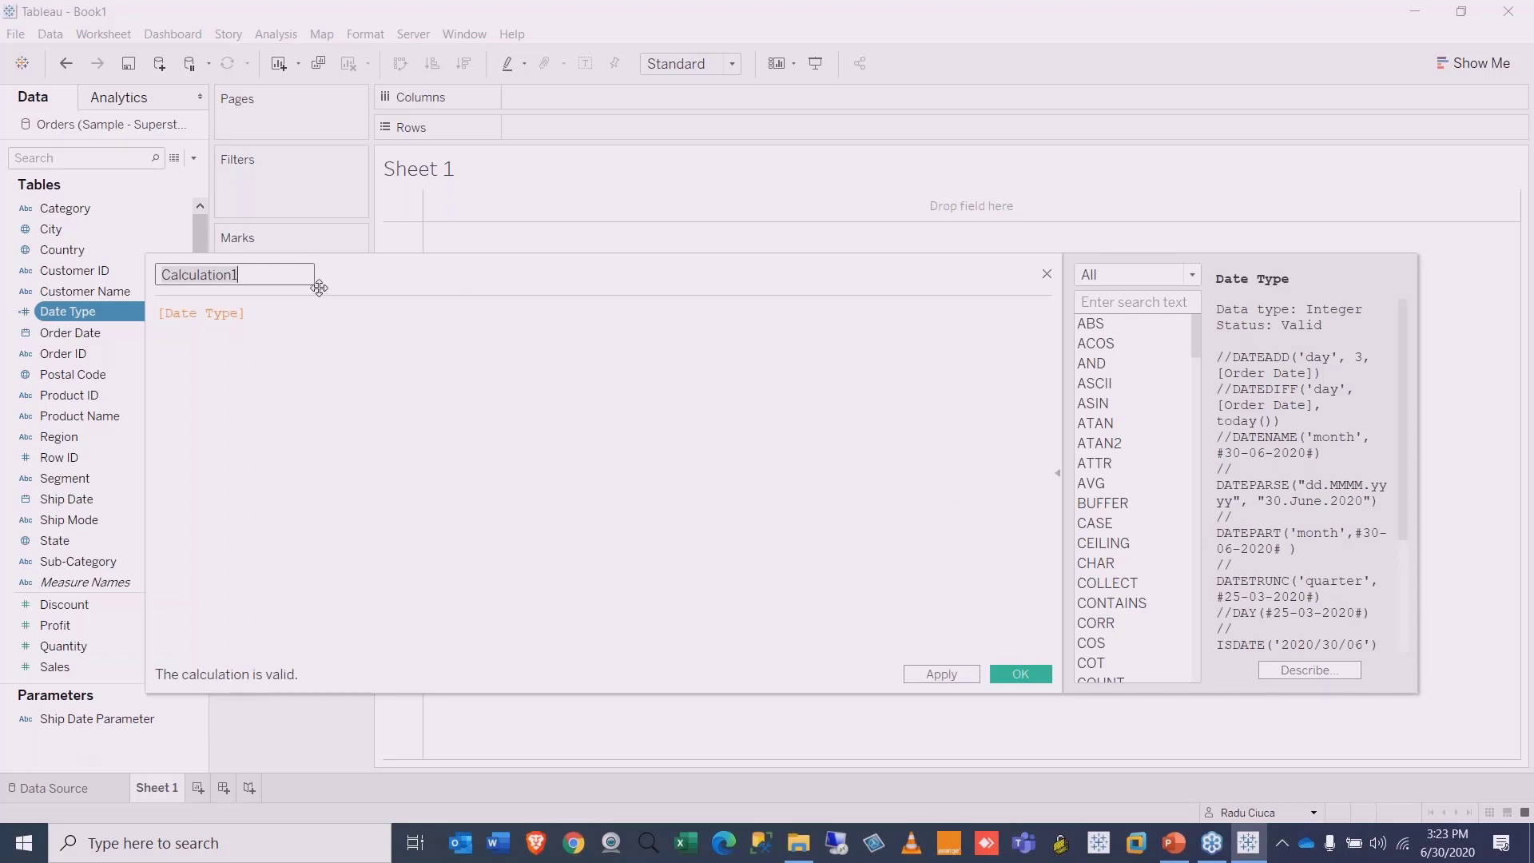
{"action": "type", "text": "Logic Type"}
{"action": "left_click_drag", "start_coordinate": [445, 270], "coordinate": [531, 253]}
Step: Replace the default formula with a case expression on [Ship Date Parameter]
{"action": "key", "text": "ctrl+a"}
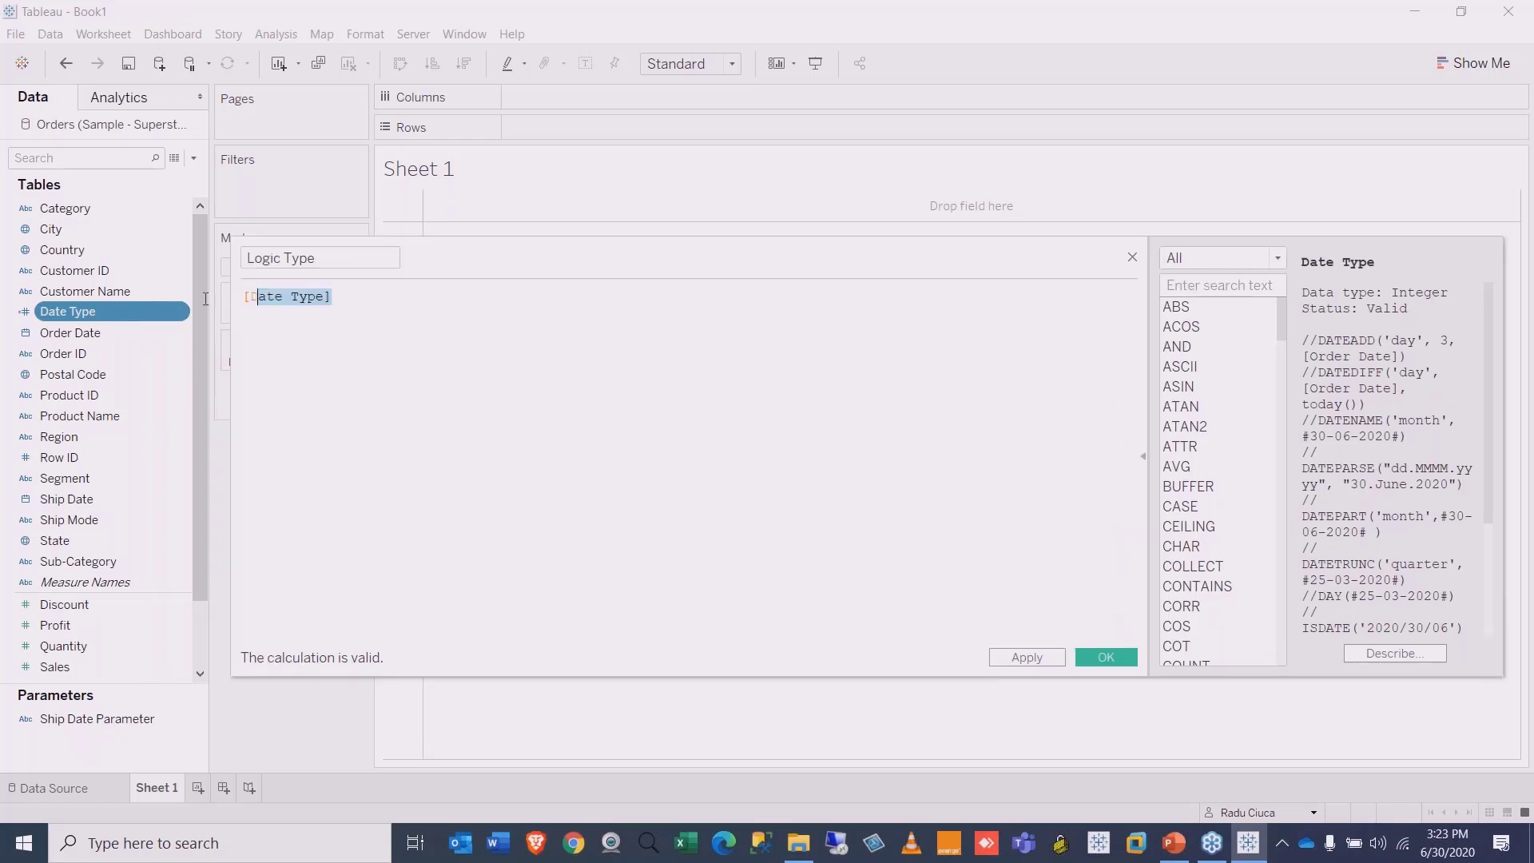
{"action": "type", "text": "ca"}
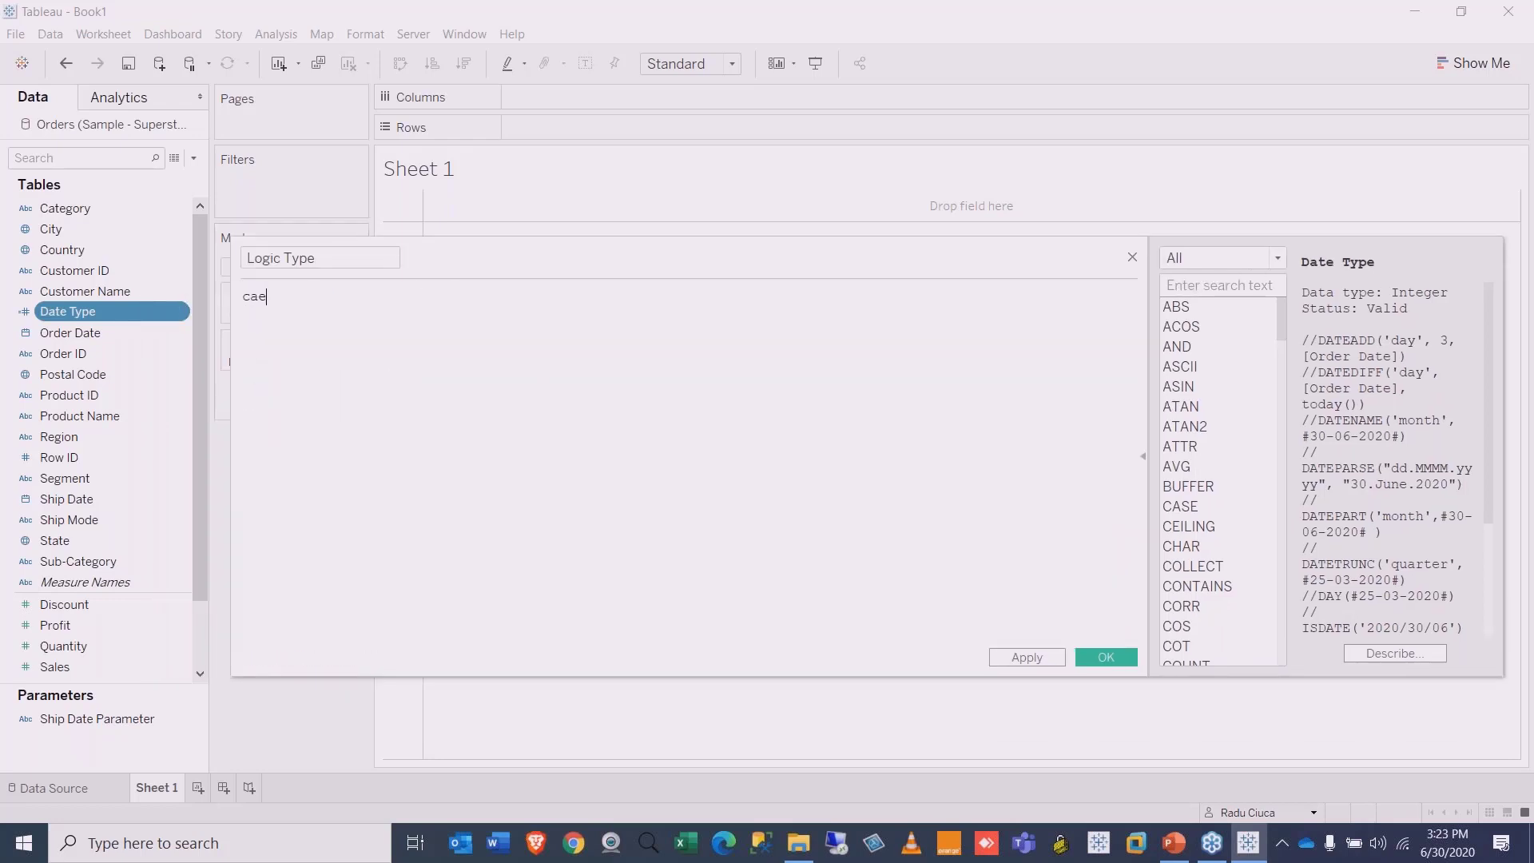
{"action": "type", "text": "se"}
{"action": "left_click_drag", "start_coordinate": [74, 721], "coordinate": [418, 428]}
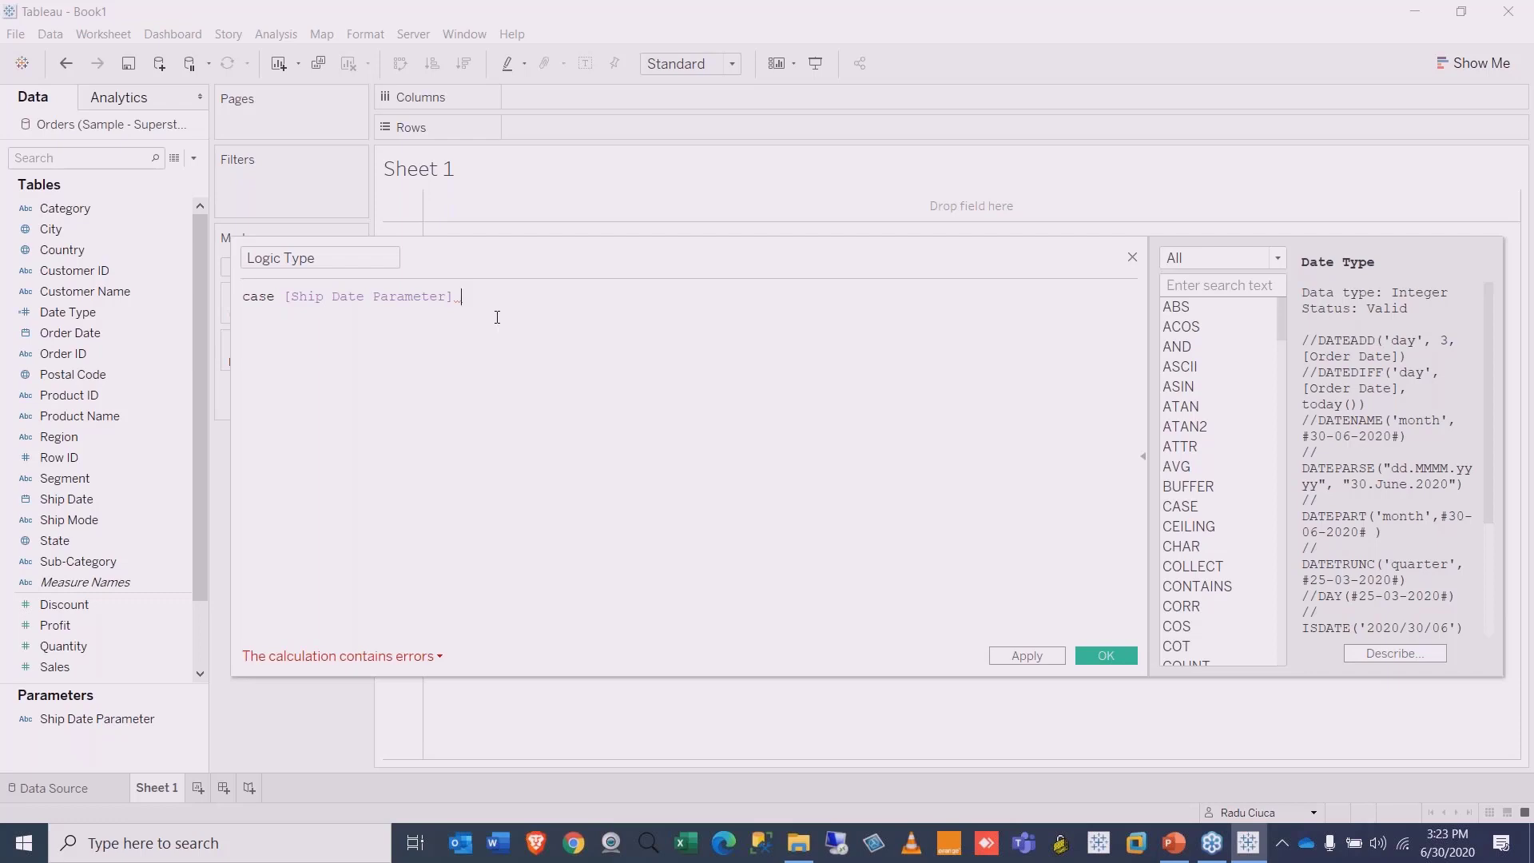
Step: Add the clause when 'West' then 'W' to the case expression
{"action": "type", "text": "wne"}
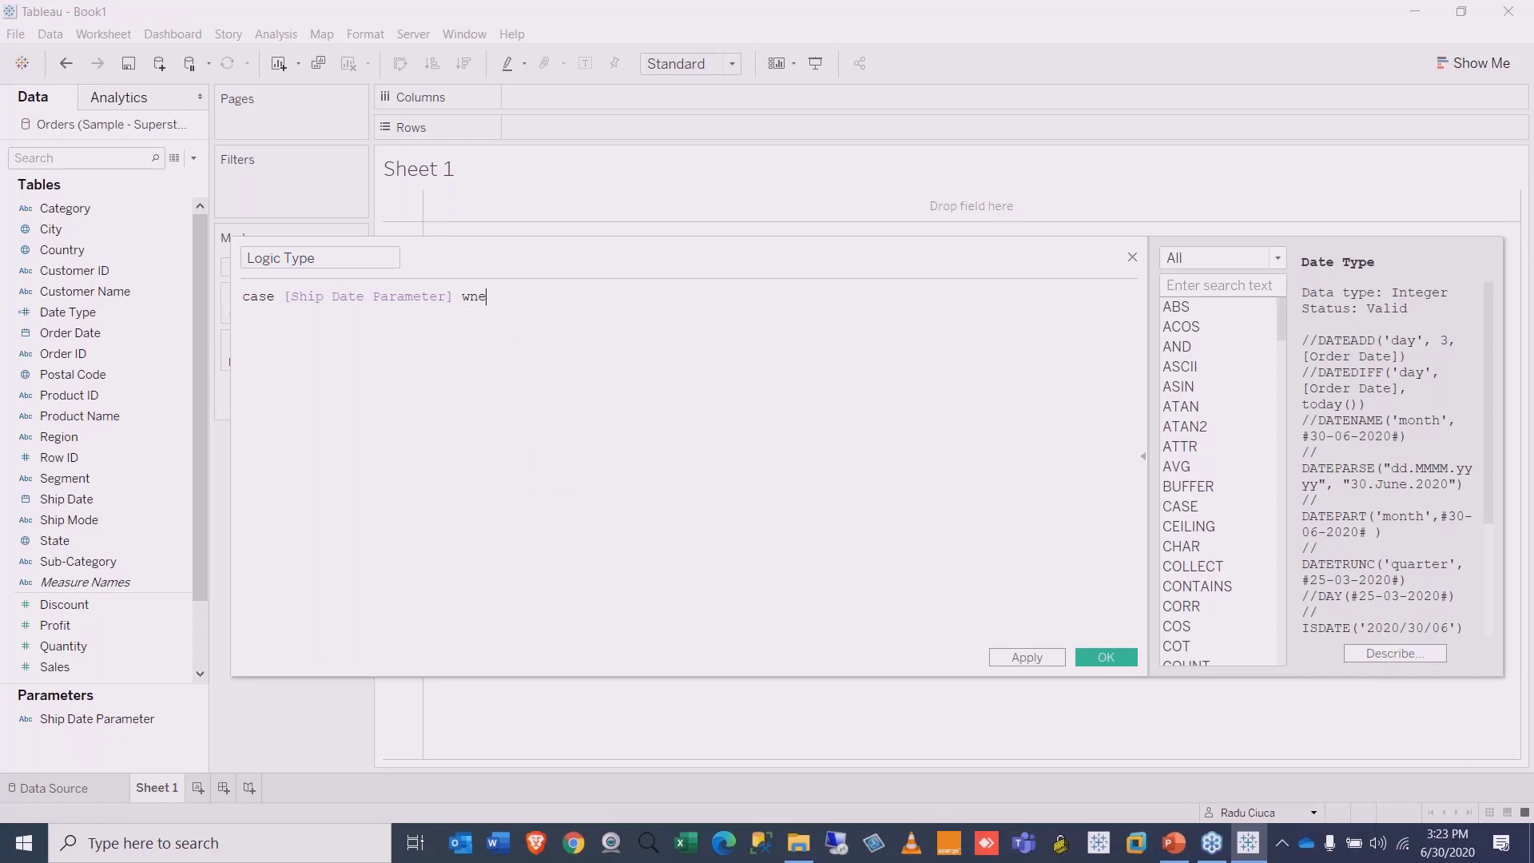
{"action": "key", "text": "BackSpace"}
{"action": "key", "text": "BackSpace"}
{"action": "type", "text": "hen ''"}
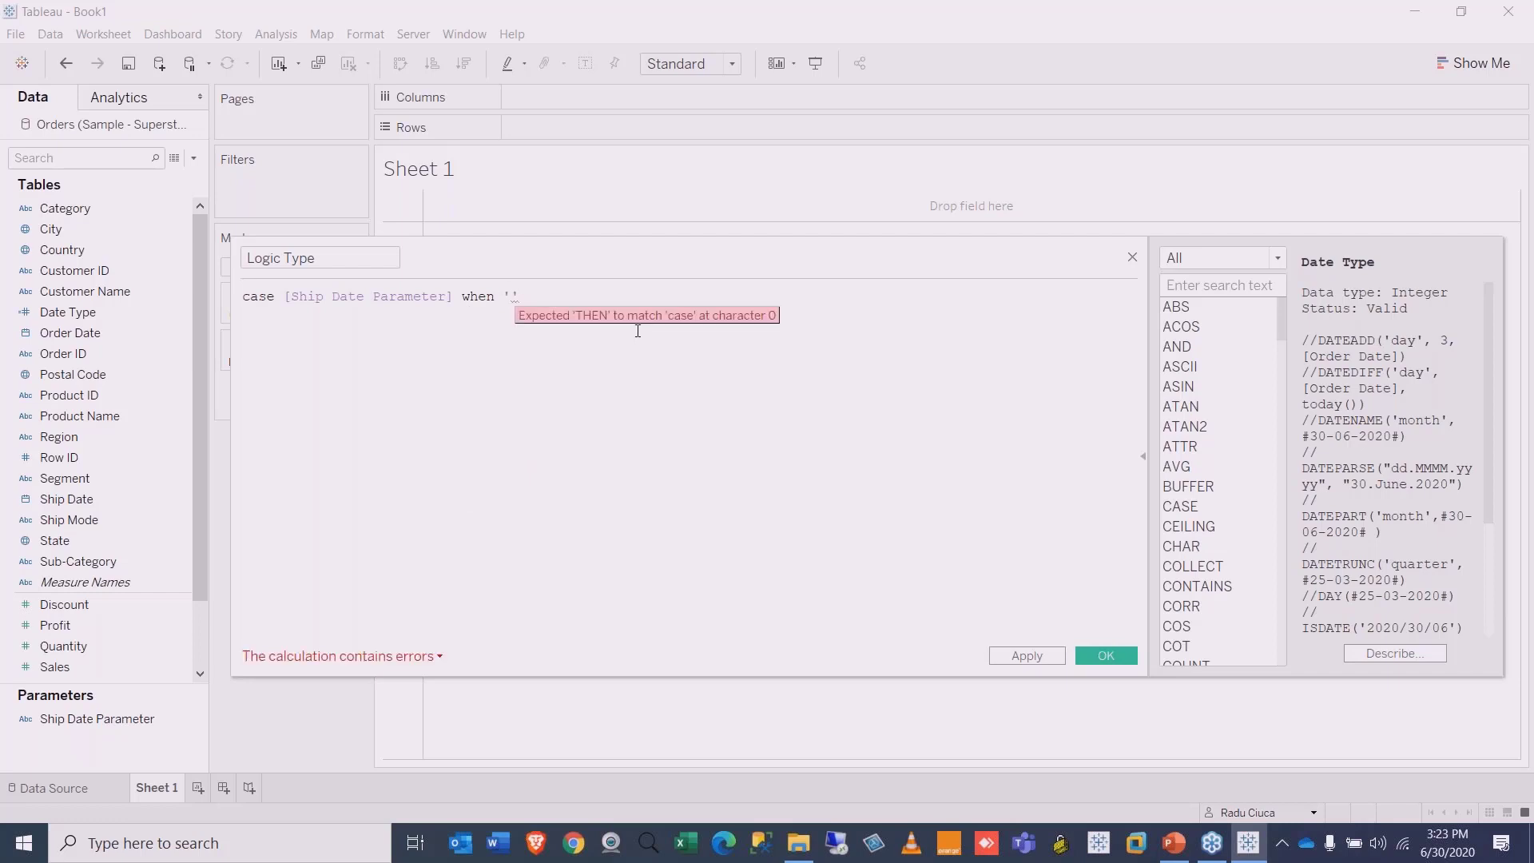
{"action": "type", "text": "West"}
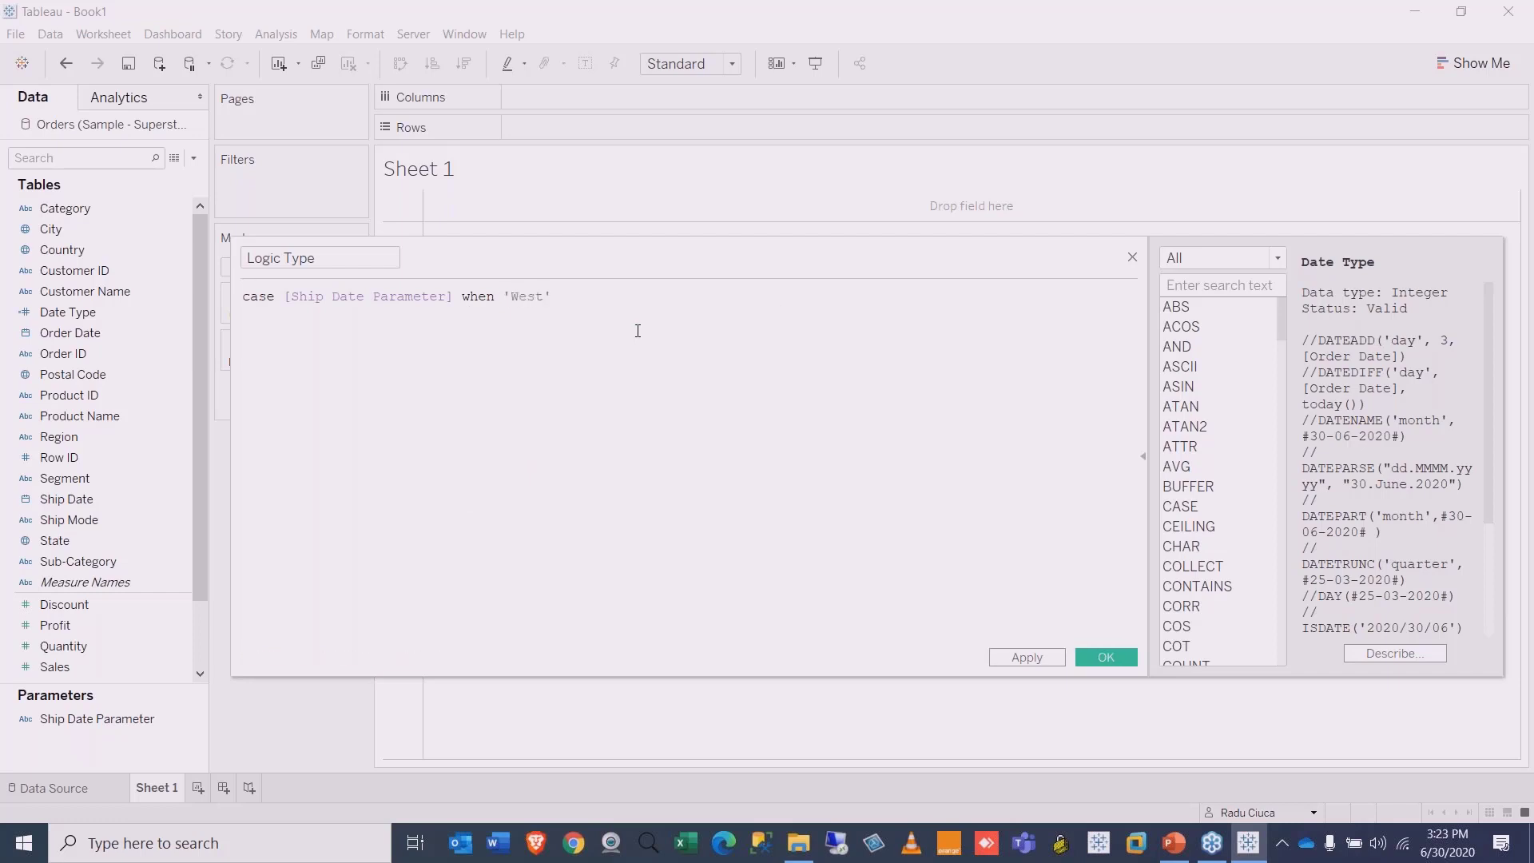
{"action": "type", "text": " then''"}
{"action": "key", "text": "Left"}
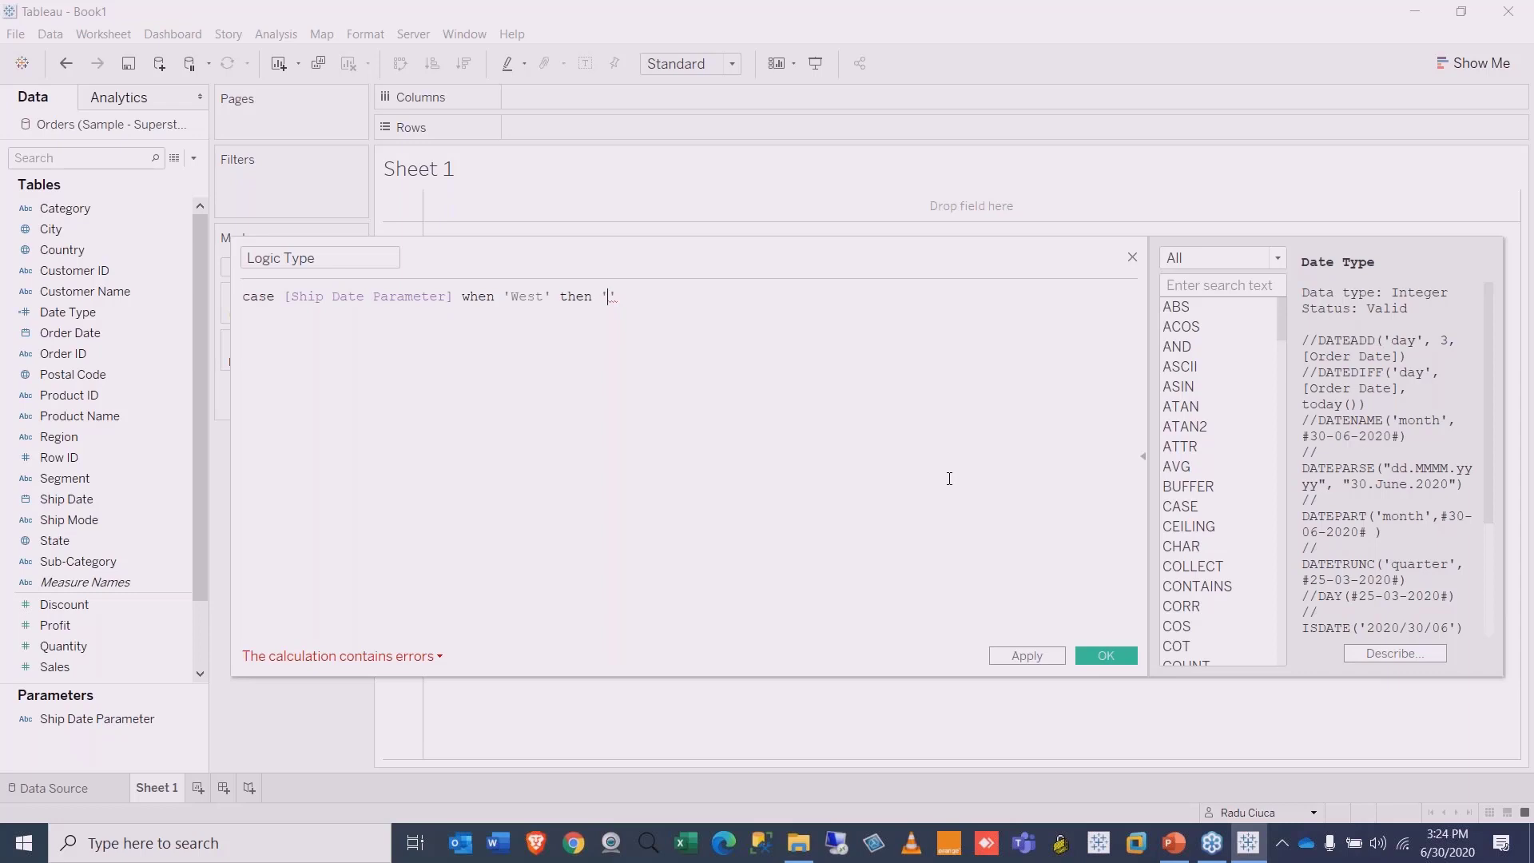
{"action": "type", "text": "W"}
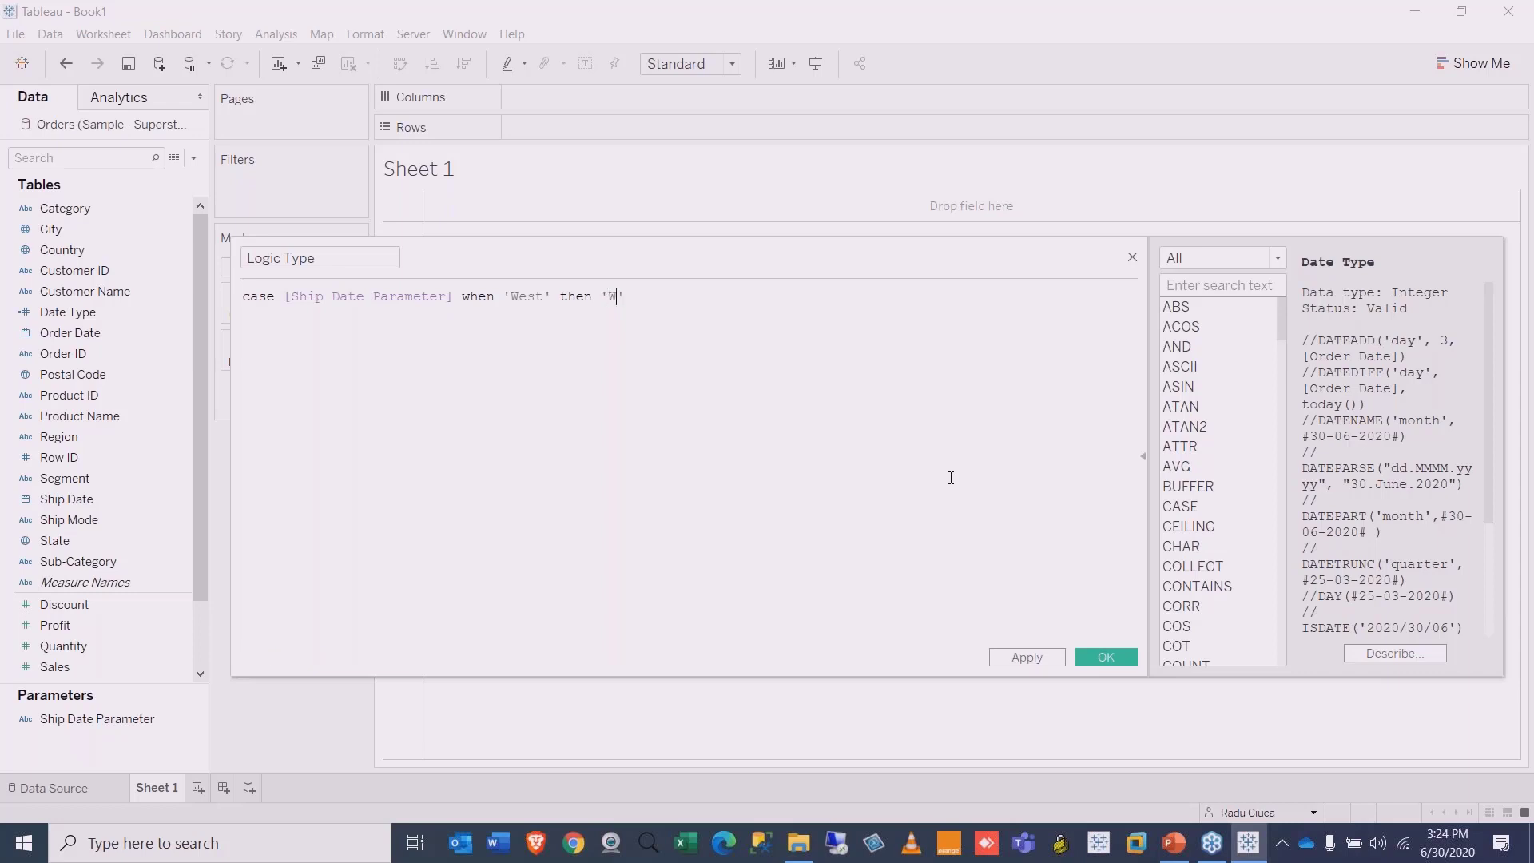
{"action": "type", "text": "'"}
Step: Add a second line when 'South' then 'S' and close the case expression with end
{"action": "type", "text": "when "}
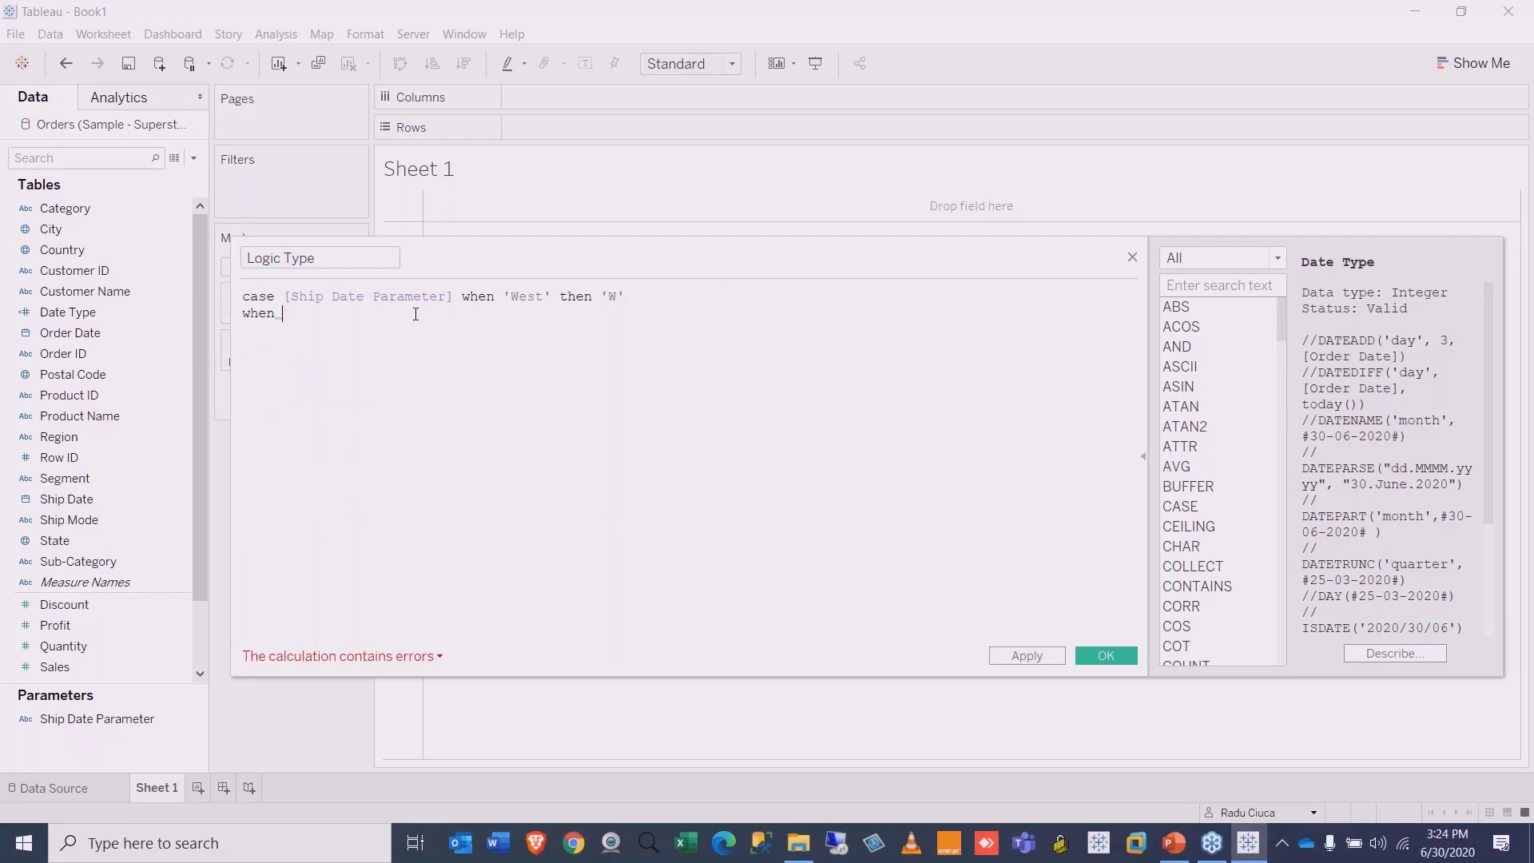
{"action": "type", "text": "''"}
{"action": "type", "text": "South"}
{"action": "key", "text": "BackSpace"}
{"action": "left_click", "coordinate": [370, 313]}
{"action": "type", "text": "then"}
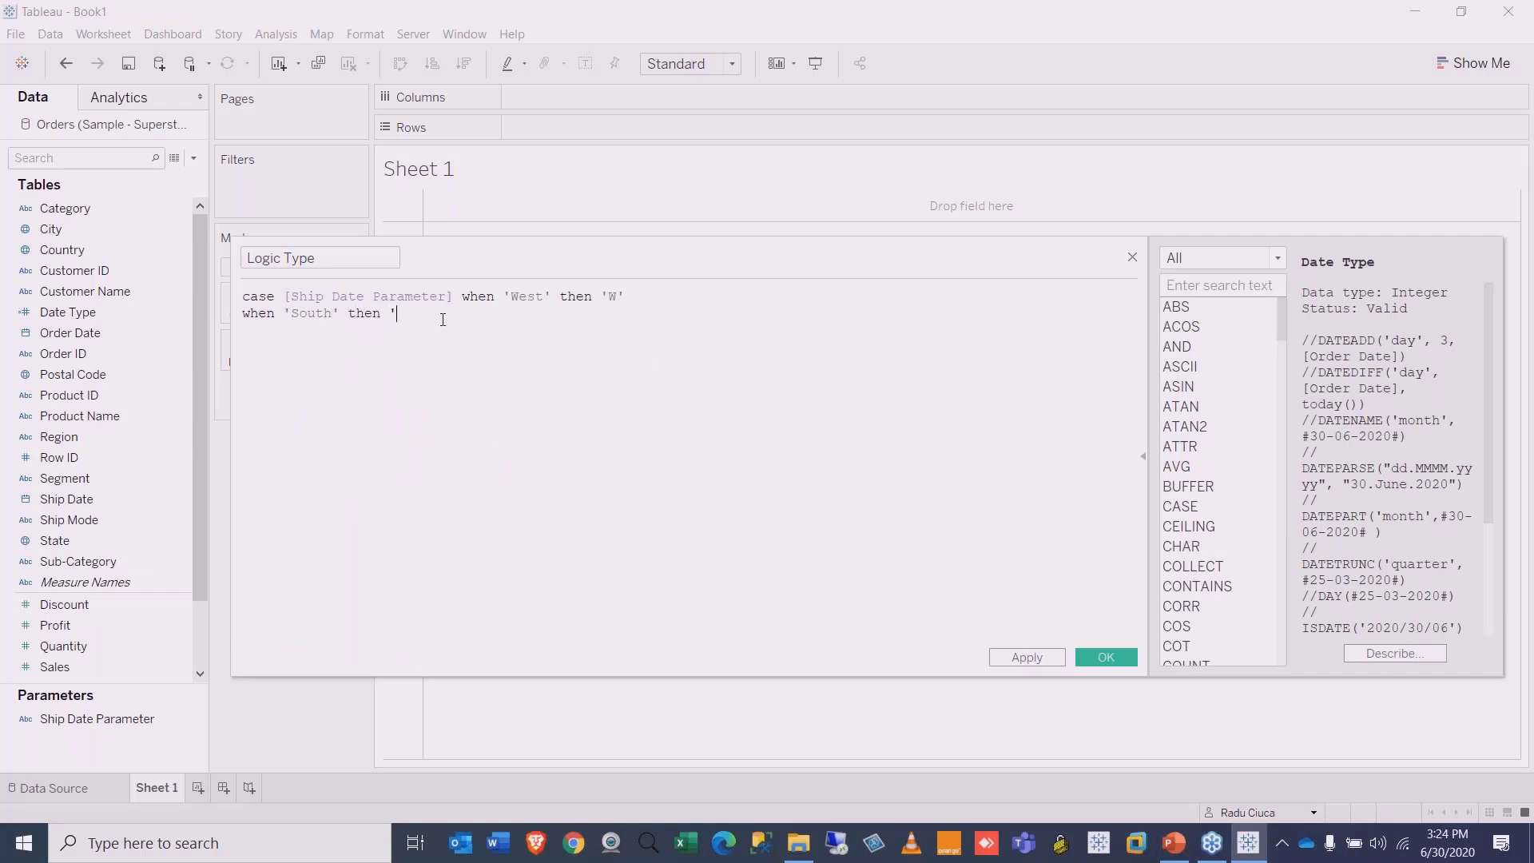
{"action": "type", "text": " 'S"}
{"action": "key", "text": "Return"}
{"action": "type", "text": "end"}
Step: Indent the 'South' clause to align it under the 'West' clause and save the Logic Type calculation
{"action": "left_click", "coordinate": [242, 313]}
{"action": "key", "text": "Tab"}
{"action": "key", "text": "Tab"}
{"action": "key", "text": "Tab"}
{"action": "key", "text": "Tab"}
{"action": "key", "text": "Tab"}
{"action": "key", "text": "Tab"}
{"action": "key", "text": "Tab"}
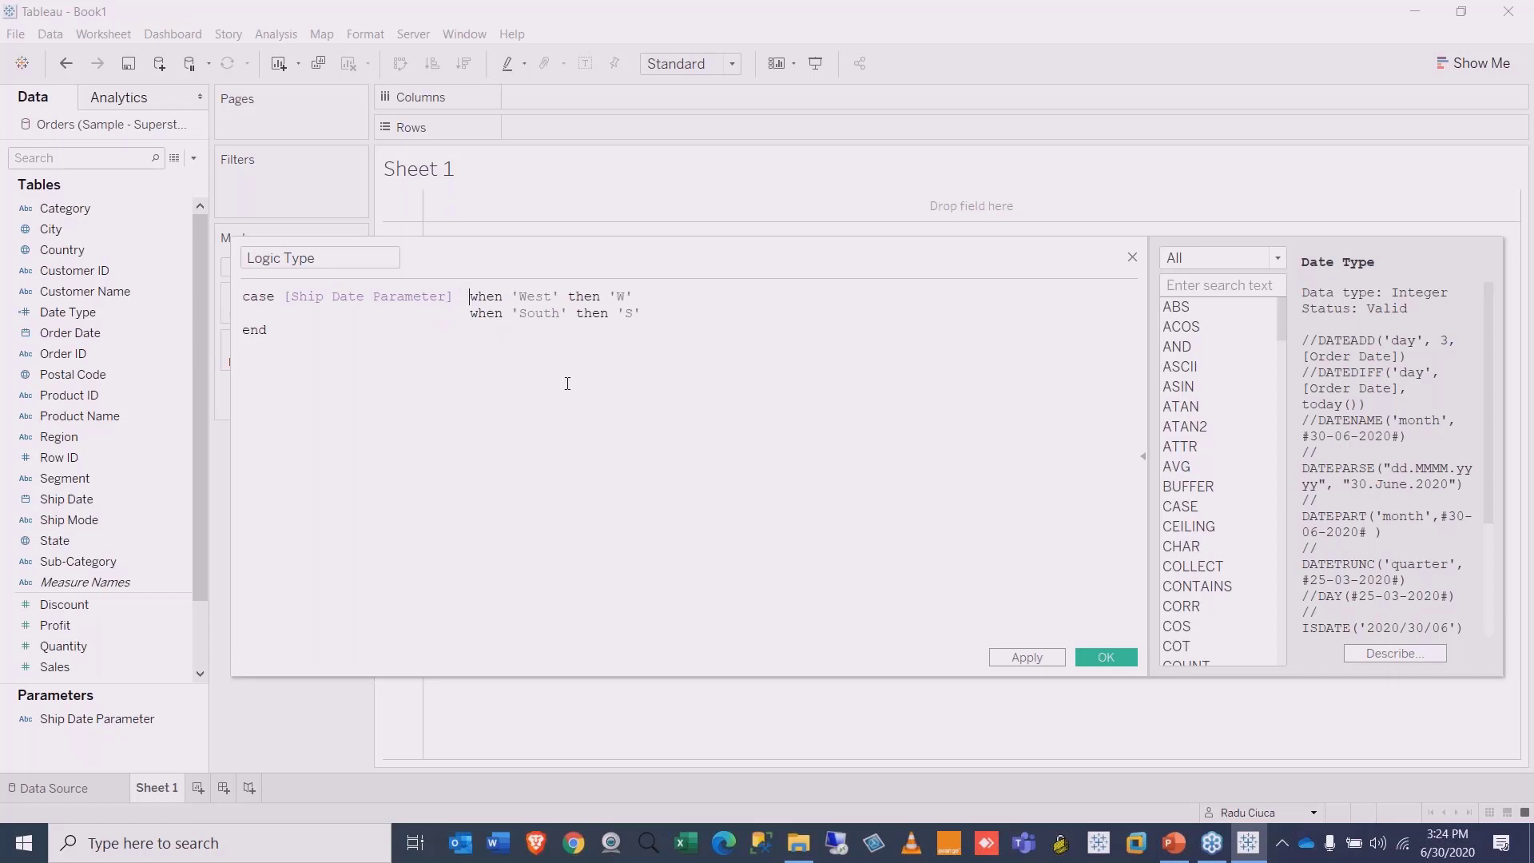
{"action": "left_click", "coordinate": [1106, 650]}
Step: Place Logic Type on Rows and show the Ship Date Parameter control on the sheet
{"action": "left_click_drag", "start_coordinate": [55, 334], "coordinate": [848, 246]}
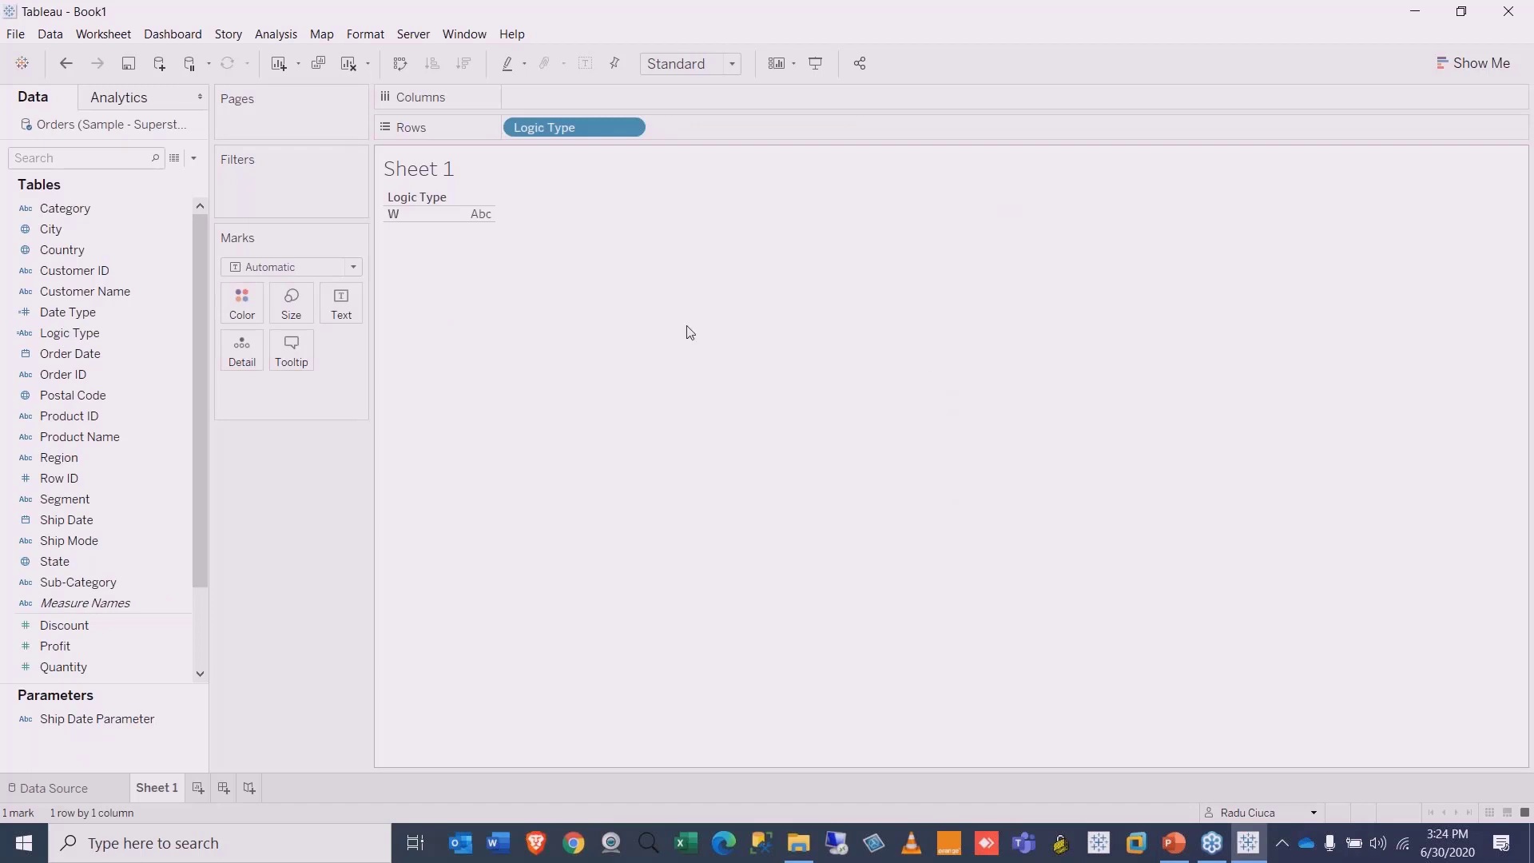
{"action": "left_click", "coordinate": [102, 720]}
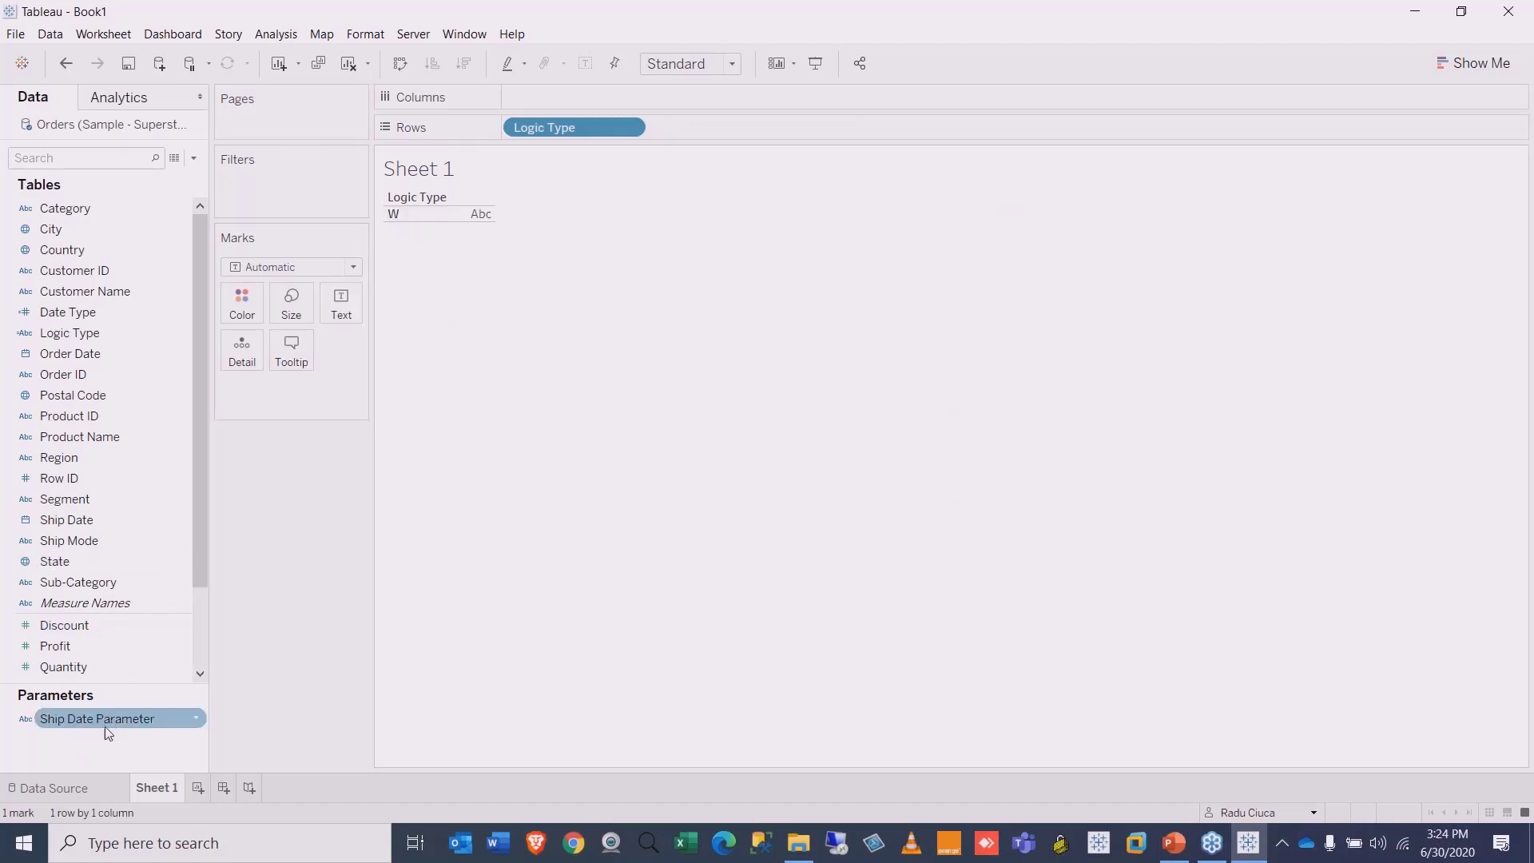
{"action": "right_click", "coordinate": [80, 723]}
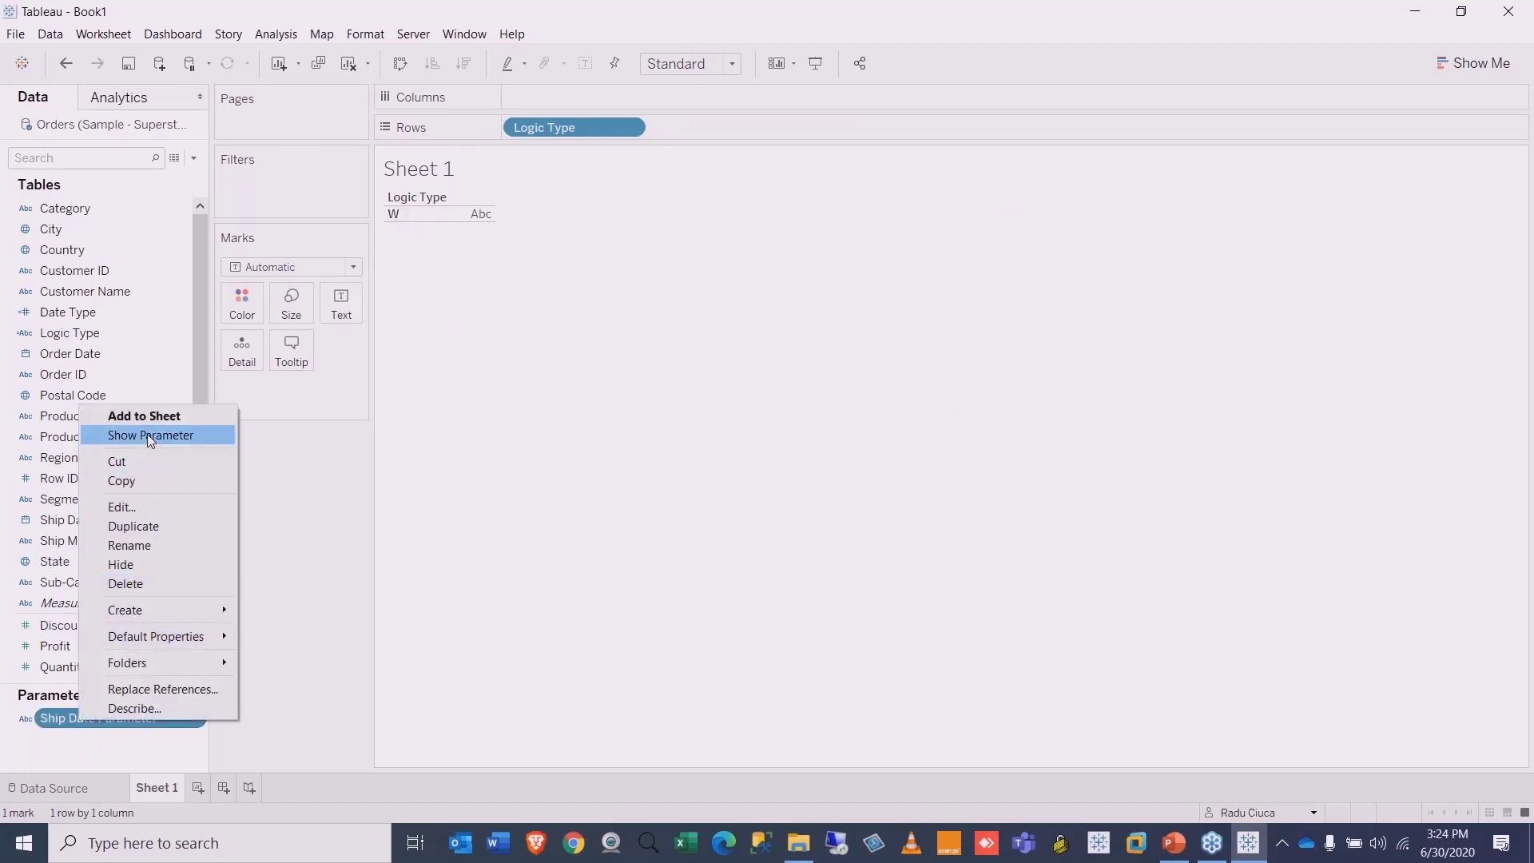
{"action": "left_click", "coordinate": [227, 435]}
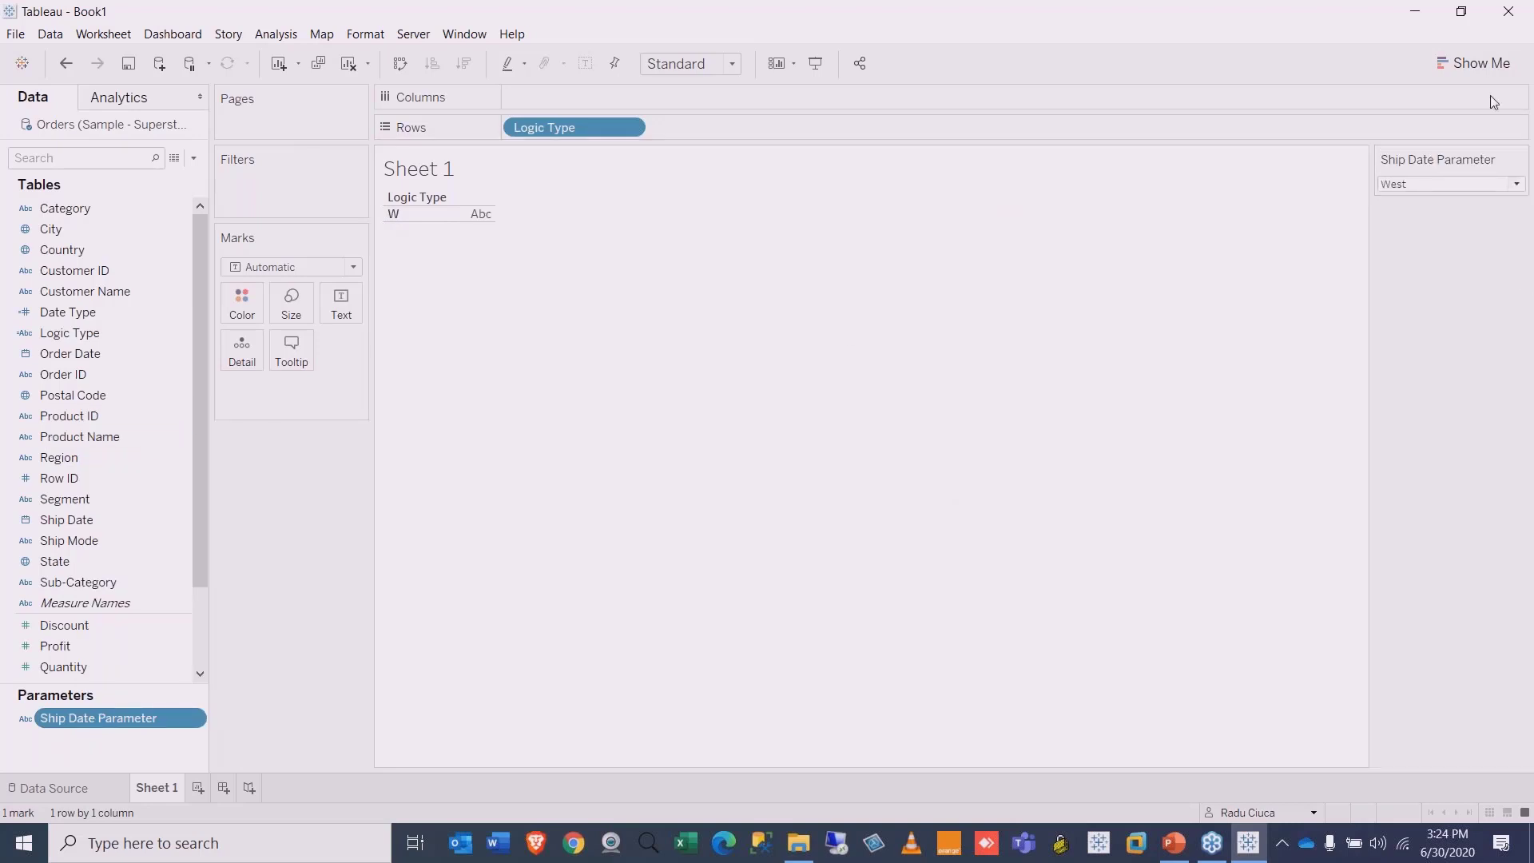
Step: Set the Ship Date Parameter to East
{"action": "left_click", "coordinate": [1516, 185]}
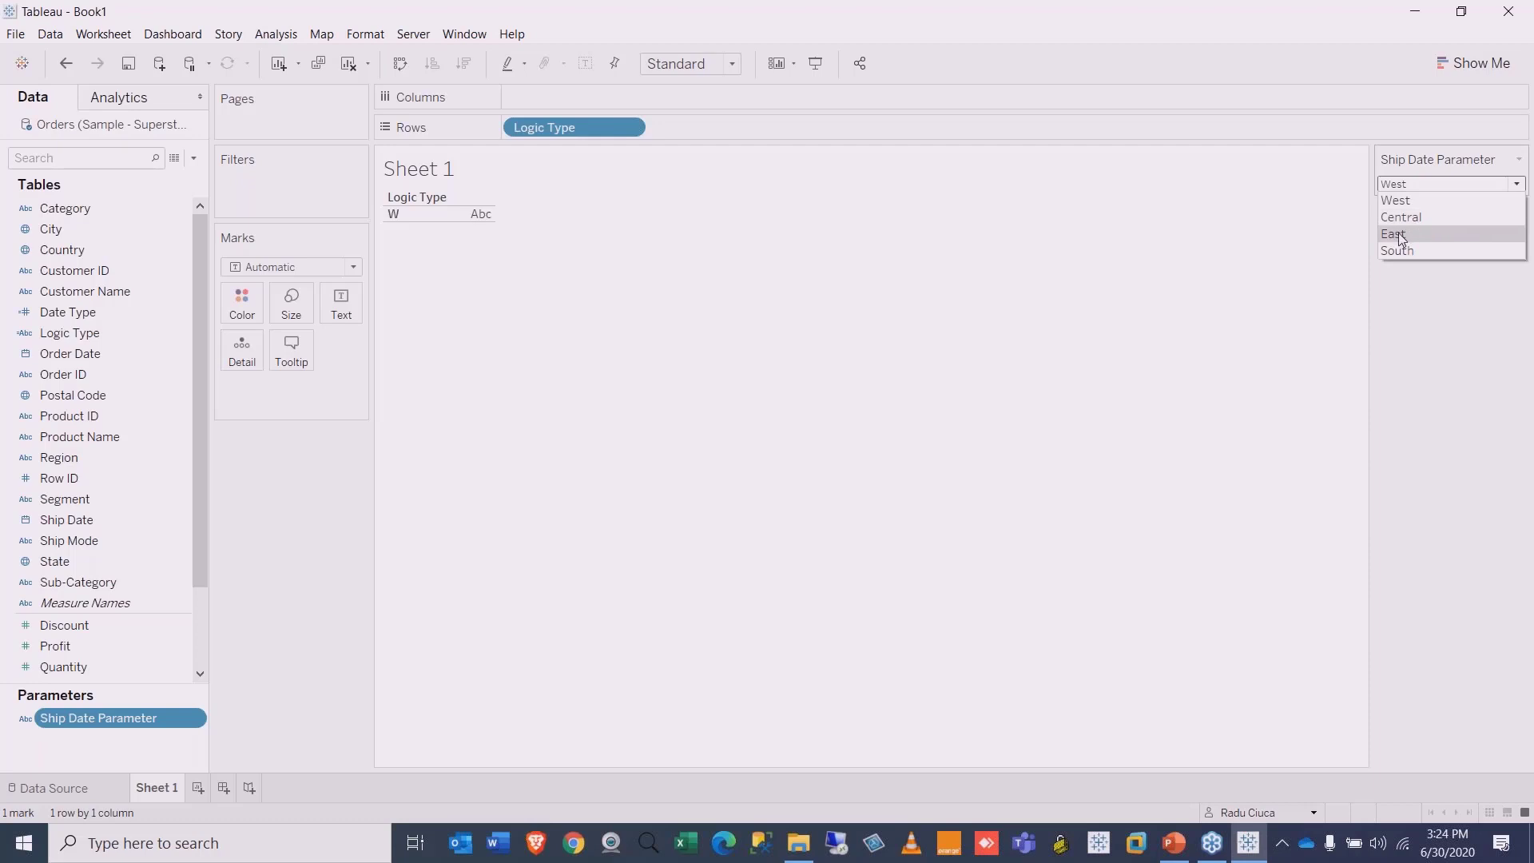
{"action": "left_click", "coordinate": [1401, 235]}
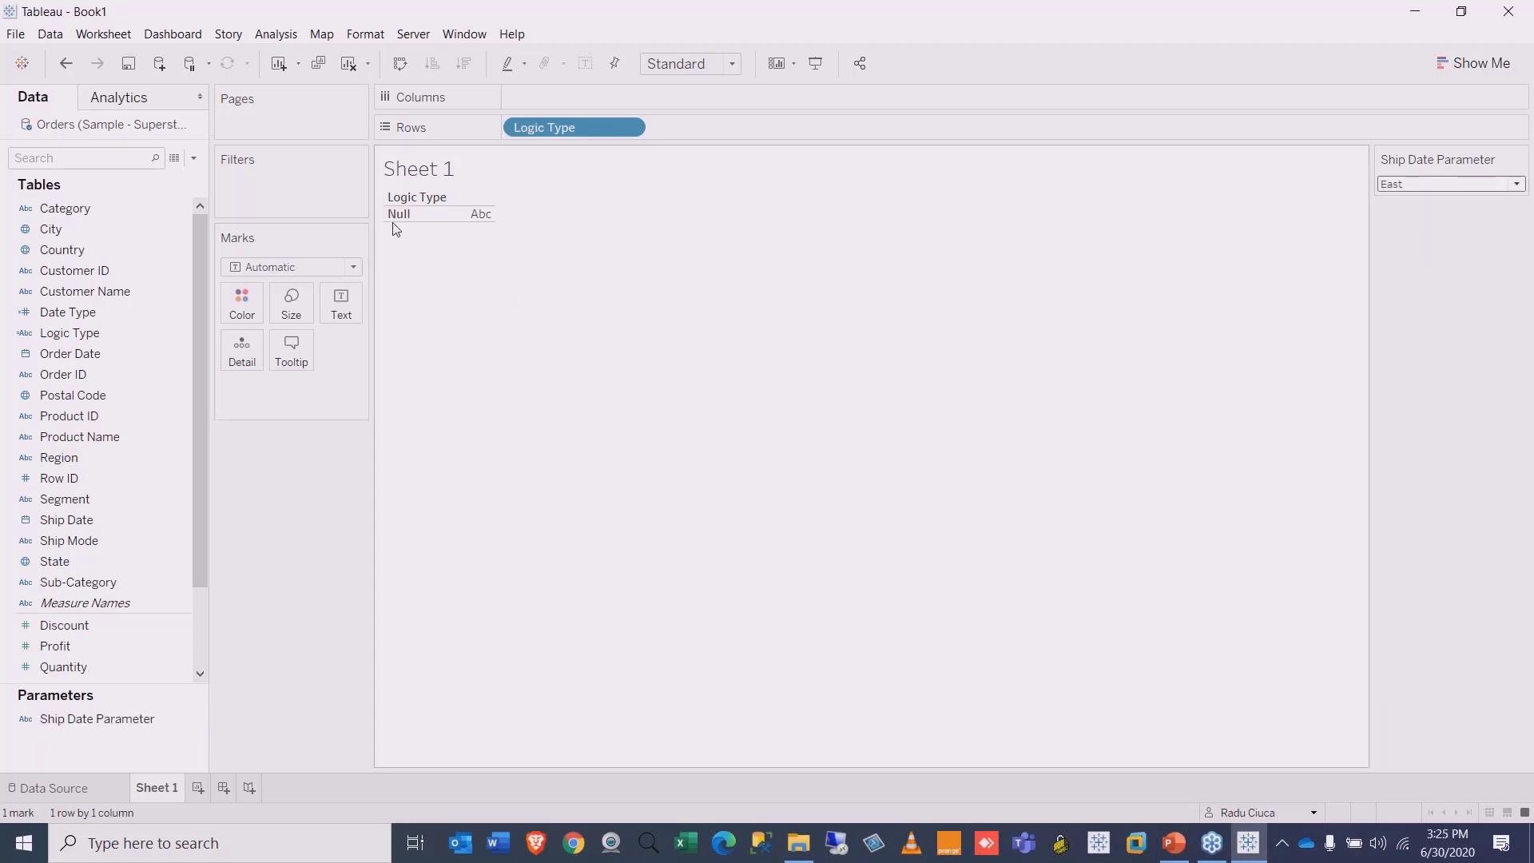
Step: Test the Logic Type output by switching the Ship Date Parameter to South, West, South again and Central
{"action": "left_click", "coordinate": [1516, 185]}
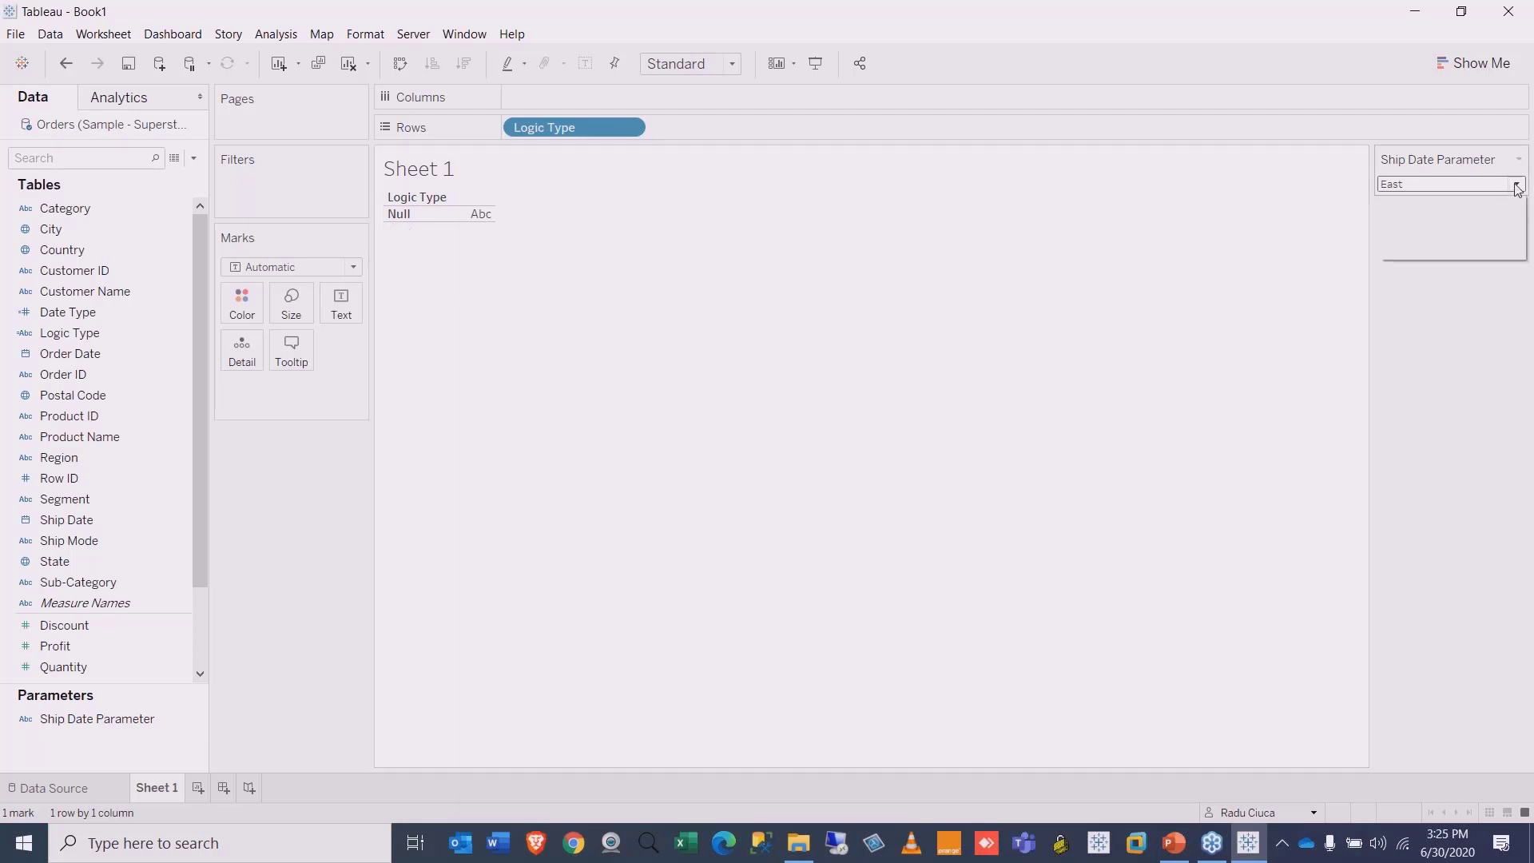
{"action": "left_click", "coordinate": [1515, 183]}
{"action": "left_click", "coordinate": [1405, 248]}
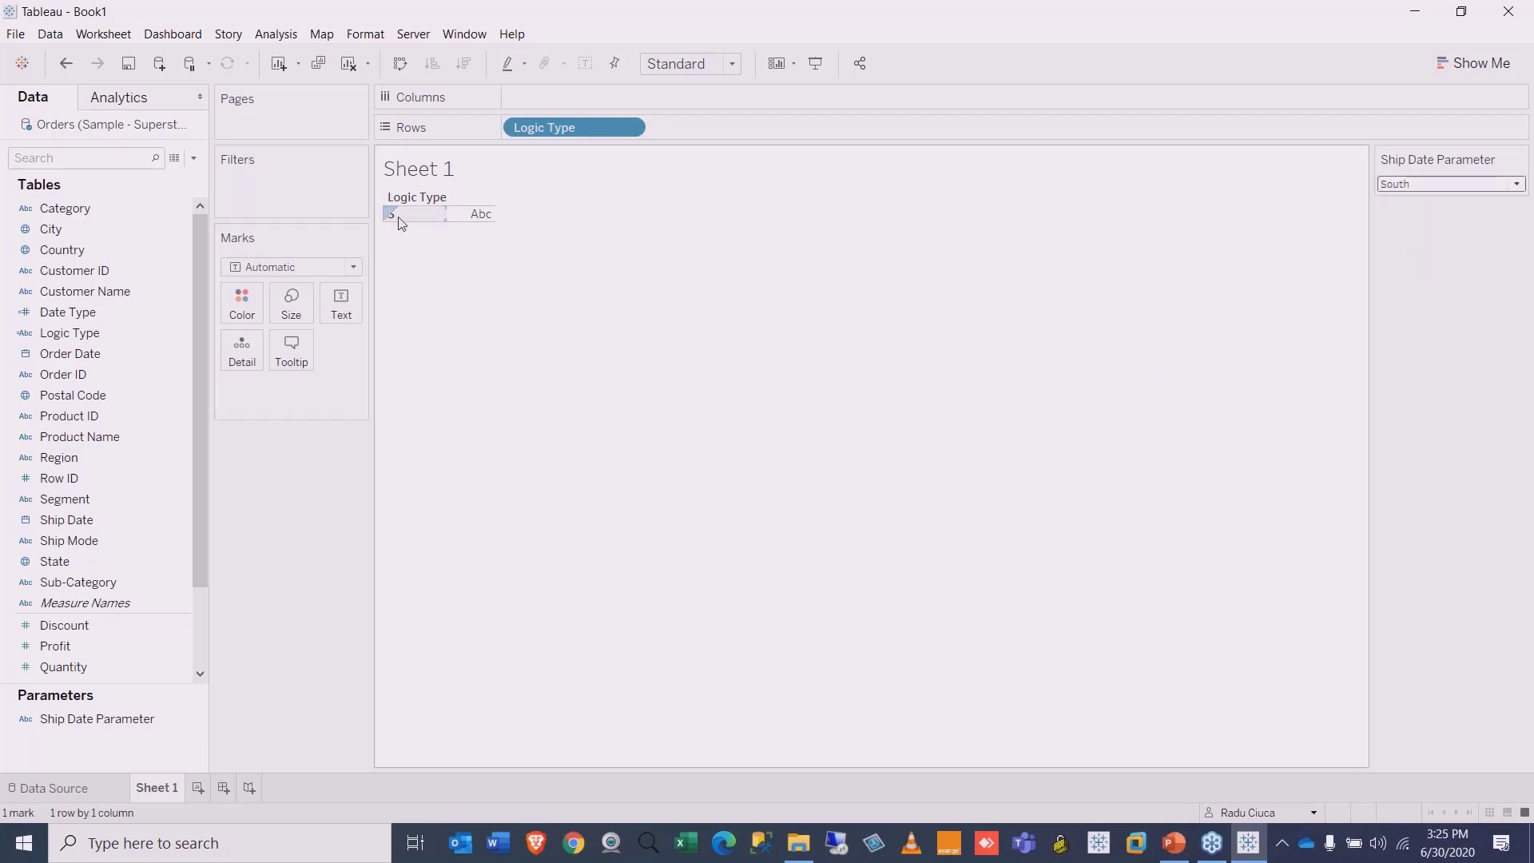
{"action": "left_click", "coordinate": [1516, 184]}
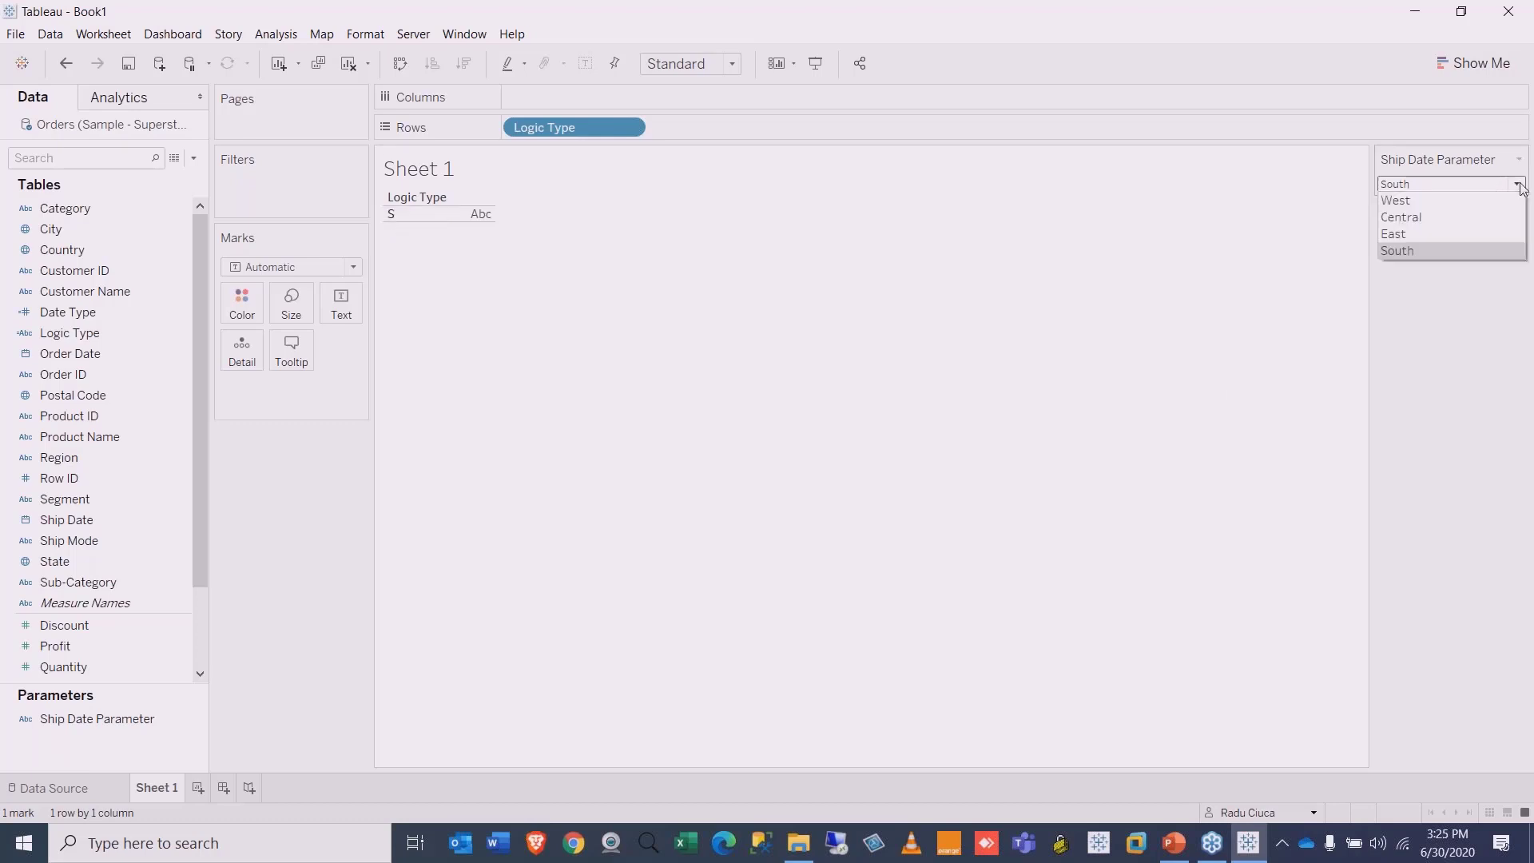
{"action": "left_click", "coordinate": [1402, 200]}
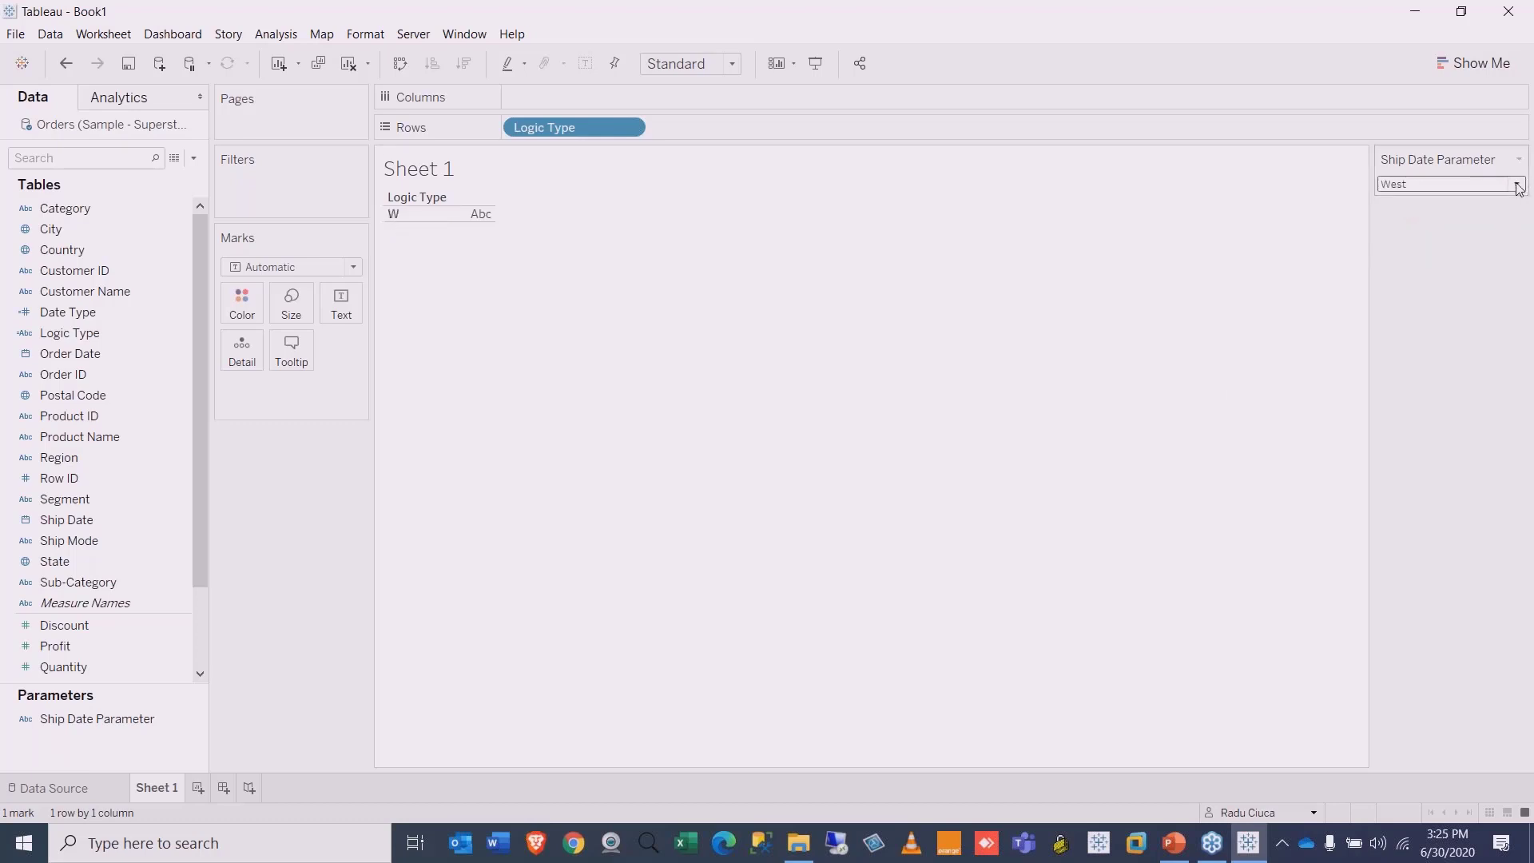
{"action": "left_click", "coordinate": [1516, 185]}
{"action": "left_click", "coordinate": [1398, 251]}
{"action": "left_click", "coordinate": [1521, 184]}
{"action": "left_click", "coordinate": [1433, 219]}
{"action": "left_click", "coordinate": [1520, 183]}
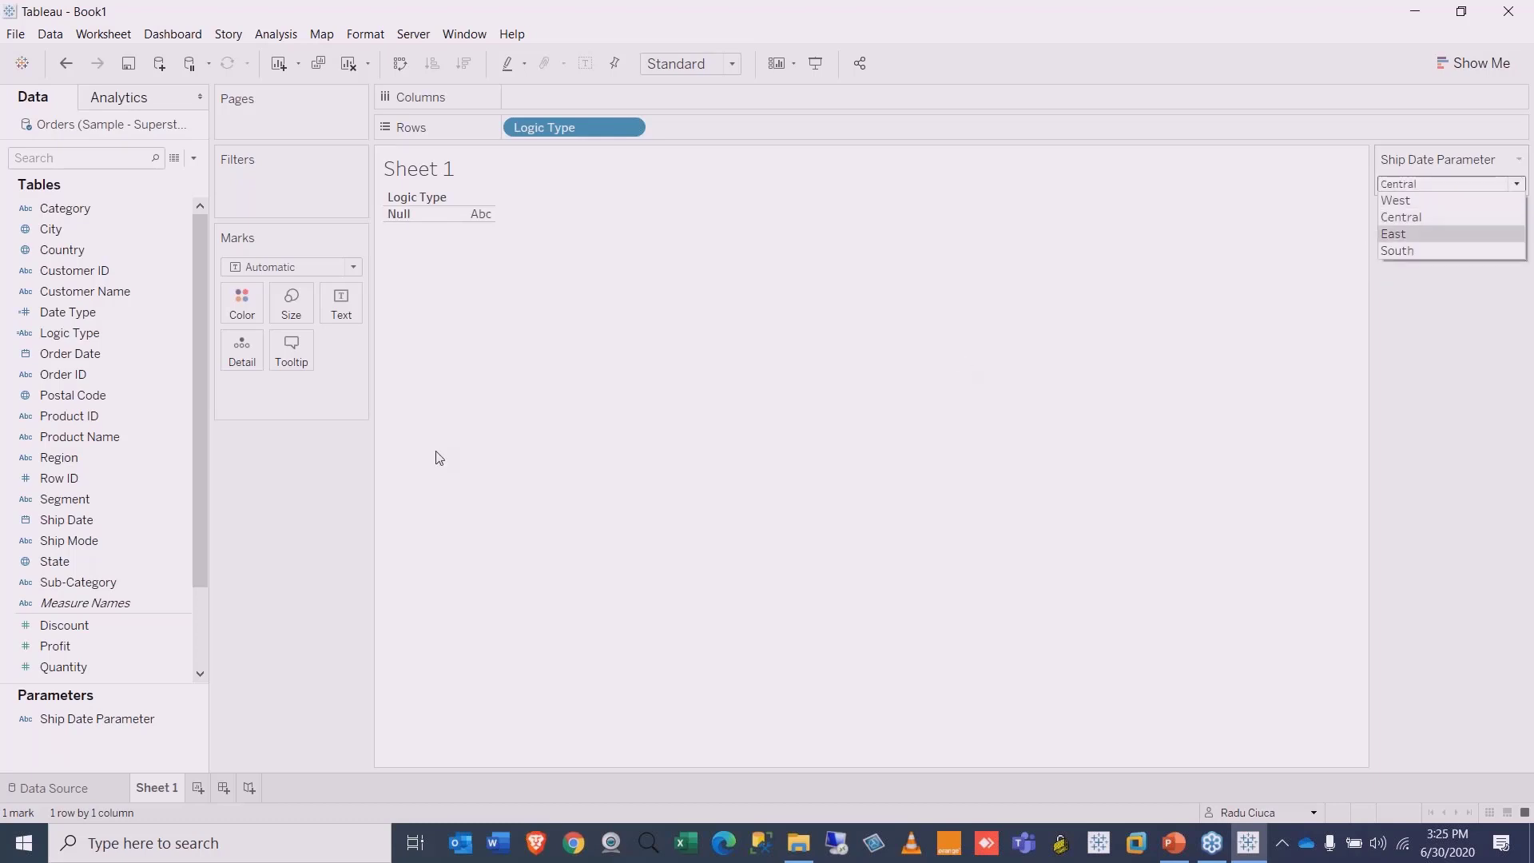
Step: Edit the Logic Type calculation and add the clause when 'Central' then 'C' below the 'South' clause
{"action": "left_click", "coordinate": [68, 334]}
{"action": "right_click", "coordinate": [68, 334]}
{"action": "left_click", "coordinate": [128, 434]}
{"action": "left_click", "coordinate": [695, 314]}
{"action": "mouse_move", "coordinate": [640, 313]}
{"action": "left_mouse_down"}
{"action": "mouse_move", "coordinate": [195, 316]}
{"action": "mouse_move", "coordinate": [662, 317]}
{"action": "left_mouse_up"}
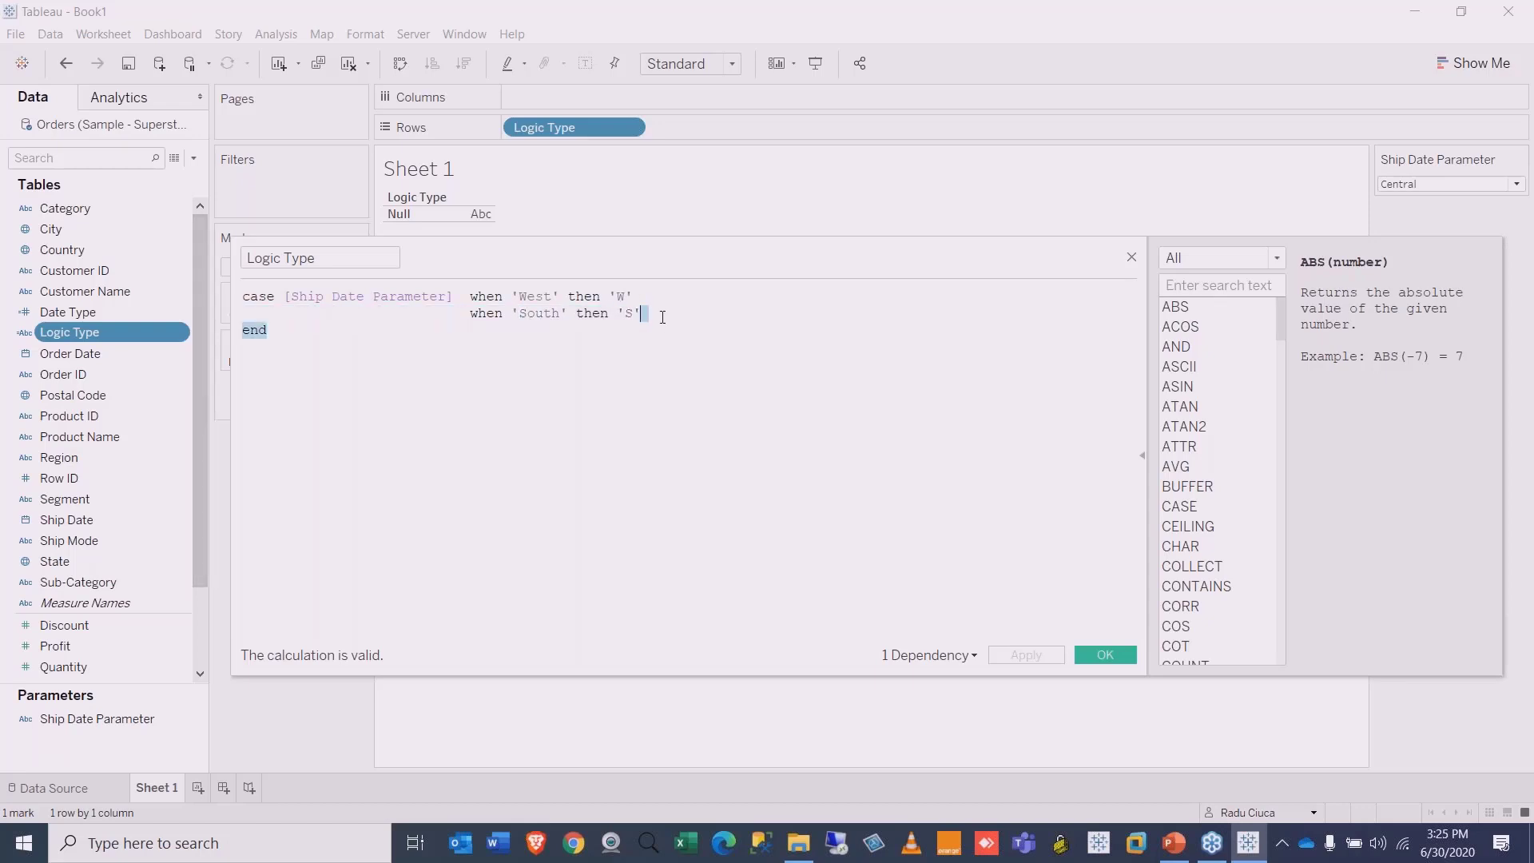
{"action": "left_click", "coordinate": [698, 311]}
{"action": "key", "text": "Return"}
{"action": "type", "text": "when 'South' then 'S'"}
{"action": "double_click", "coordinate": [549, 334]}
{"action": "type", "text": "Central"}
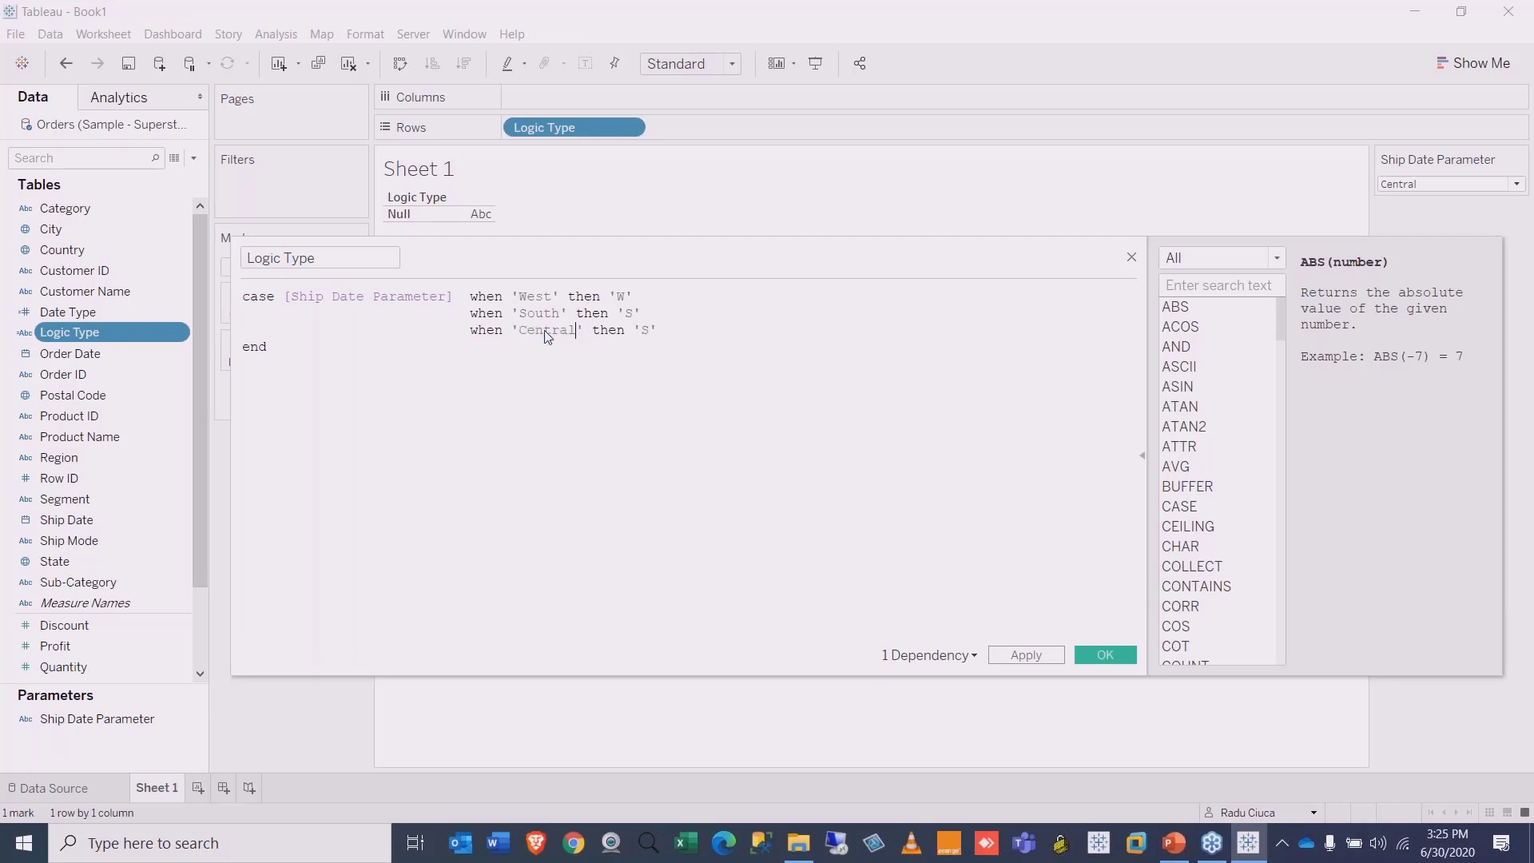
{"action": "double_click", "coordinate": [645, 330]}
{"action": "type", "text": "C"}
Step: Duplicate the 'Central' clause, change the copy to when 'East' then 'E', and save the calculation
{"action": "left_click_drag", "start_coordinate": [691, 332], "coordinate": [183, 330]}
{"action": "key", "text": "ctrl+c"}
{"action": "left_click", "coordinate": [702, 329]}
{"action": "key", "text": "Return"}
{"action": "key", "text": "ctrl+v"}
{"action": "double_click", "coordinate": [551, 347]}
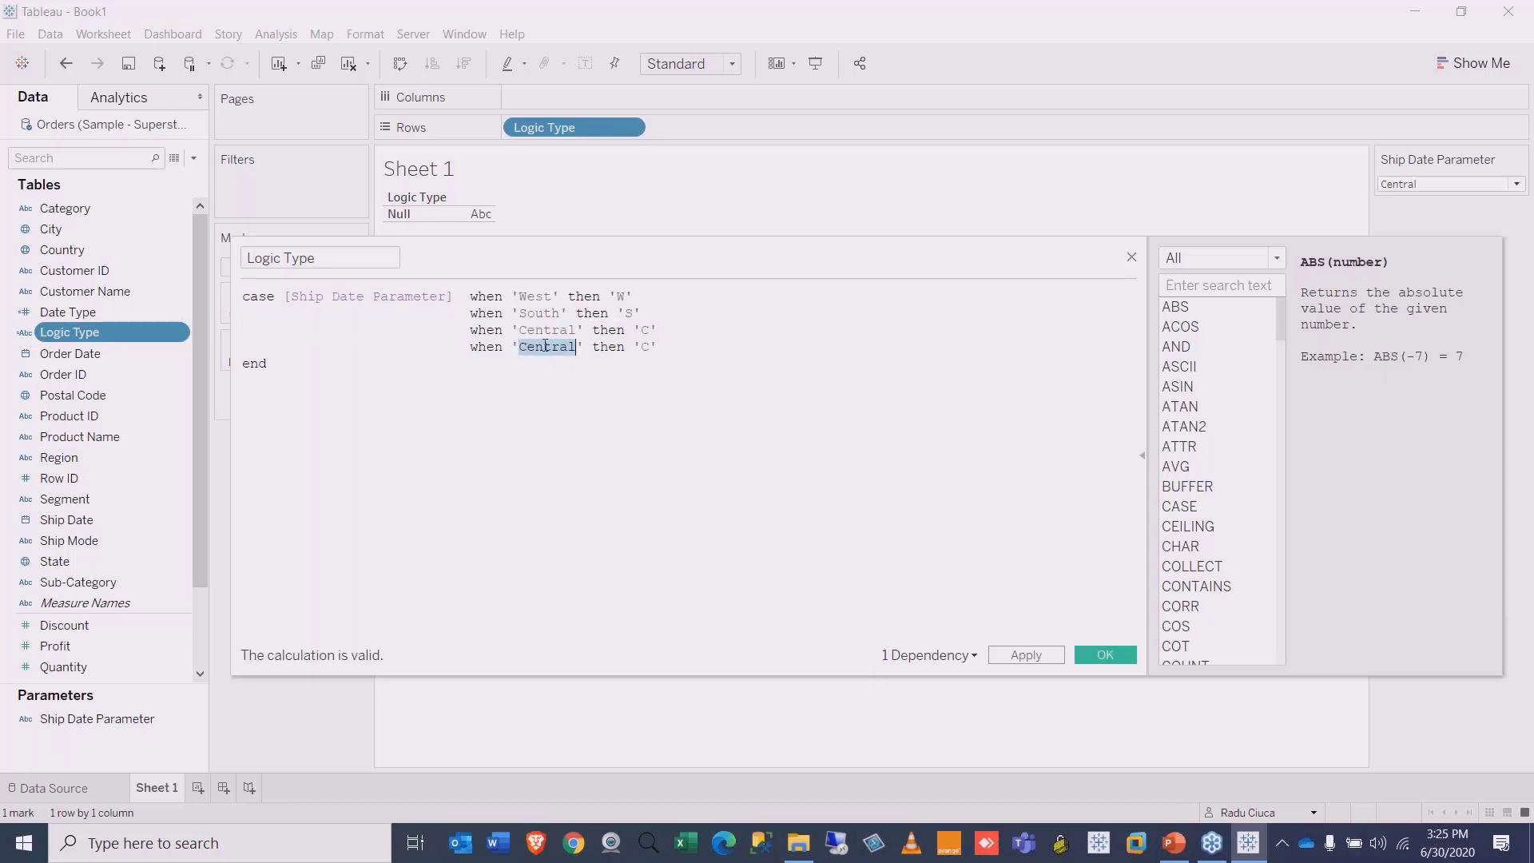
{"action": "type", "text": "East"}
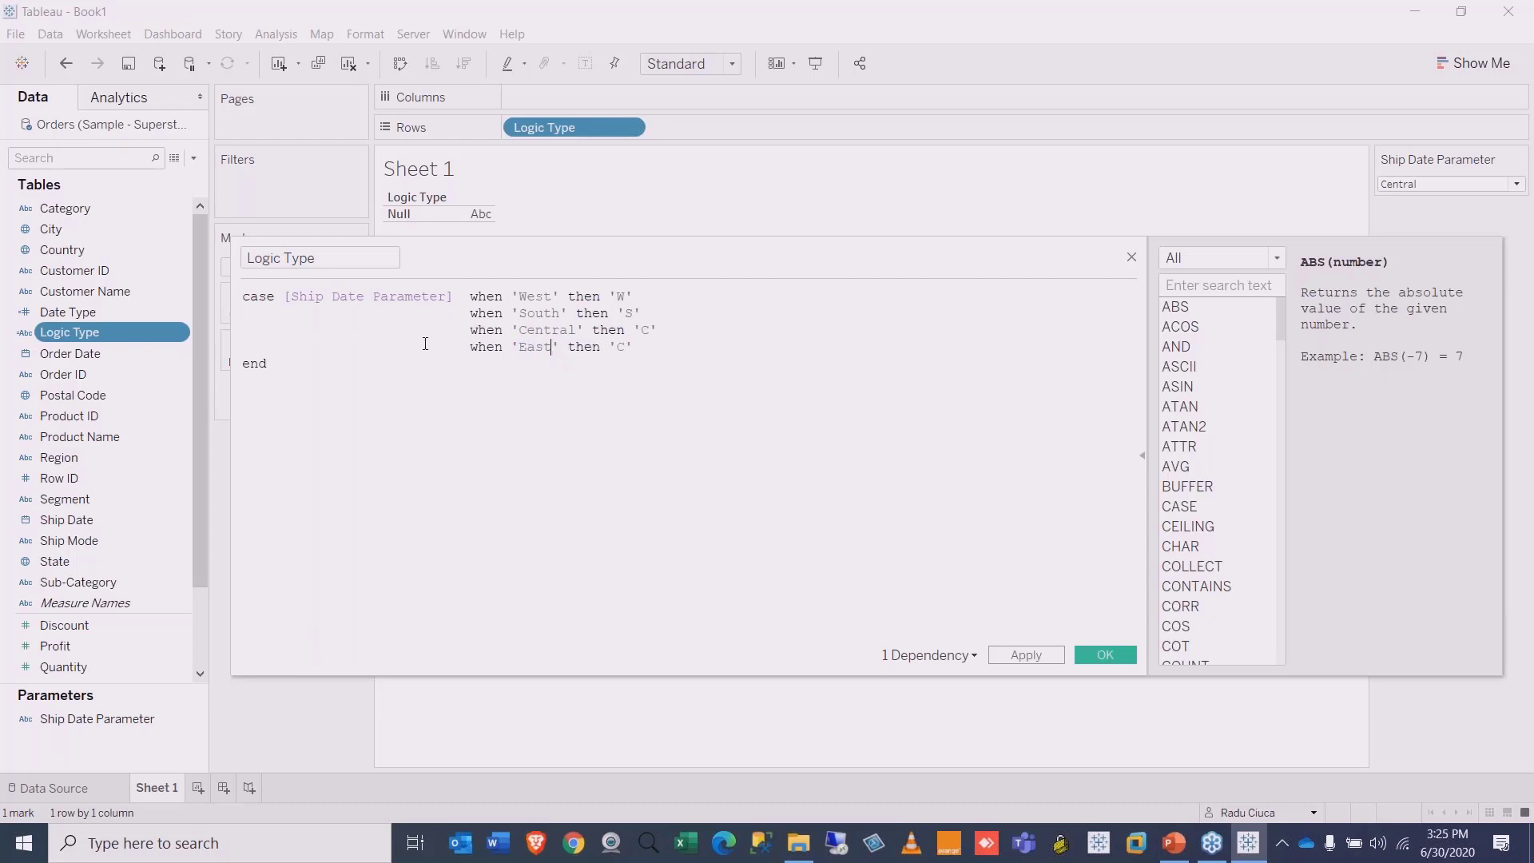
{"action": "key", "text": "BackSpace"}
{"action": "type", "text": "E"}
{"action": "left_click", "coordinate": [1105, 654]}
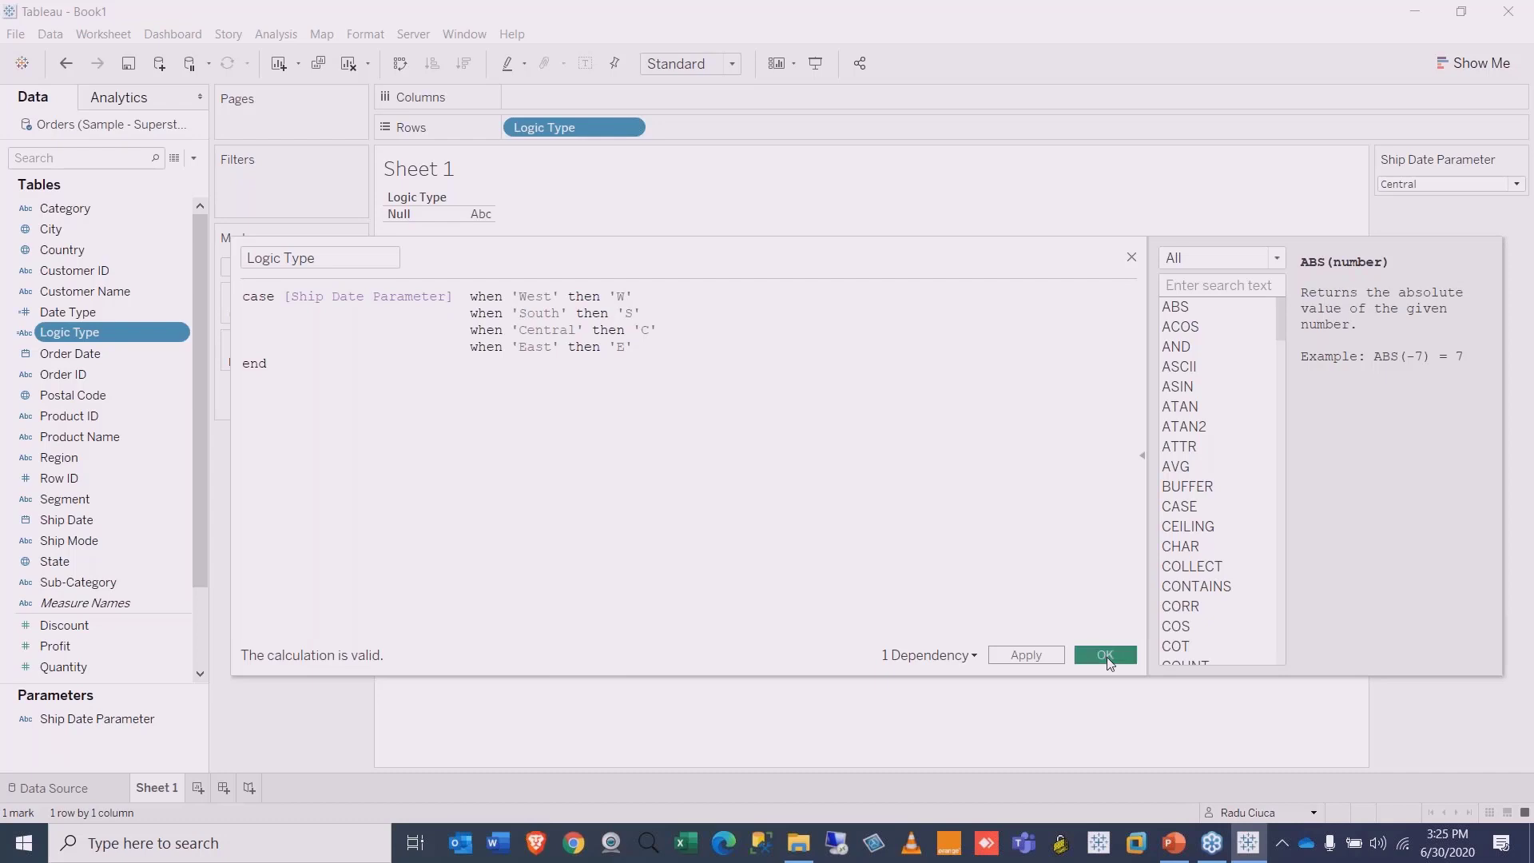
Step: Check the completed case expression by switching the Ship Date Parameter through the regions, finishing on East
{"action": "left_click", "coordinate": [1516, 183]}
{"action": "left_click", "coordinate": [1412, 252]}
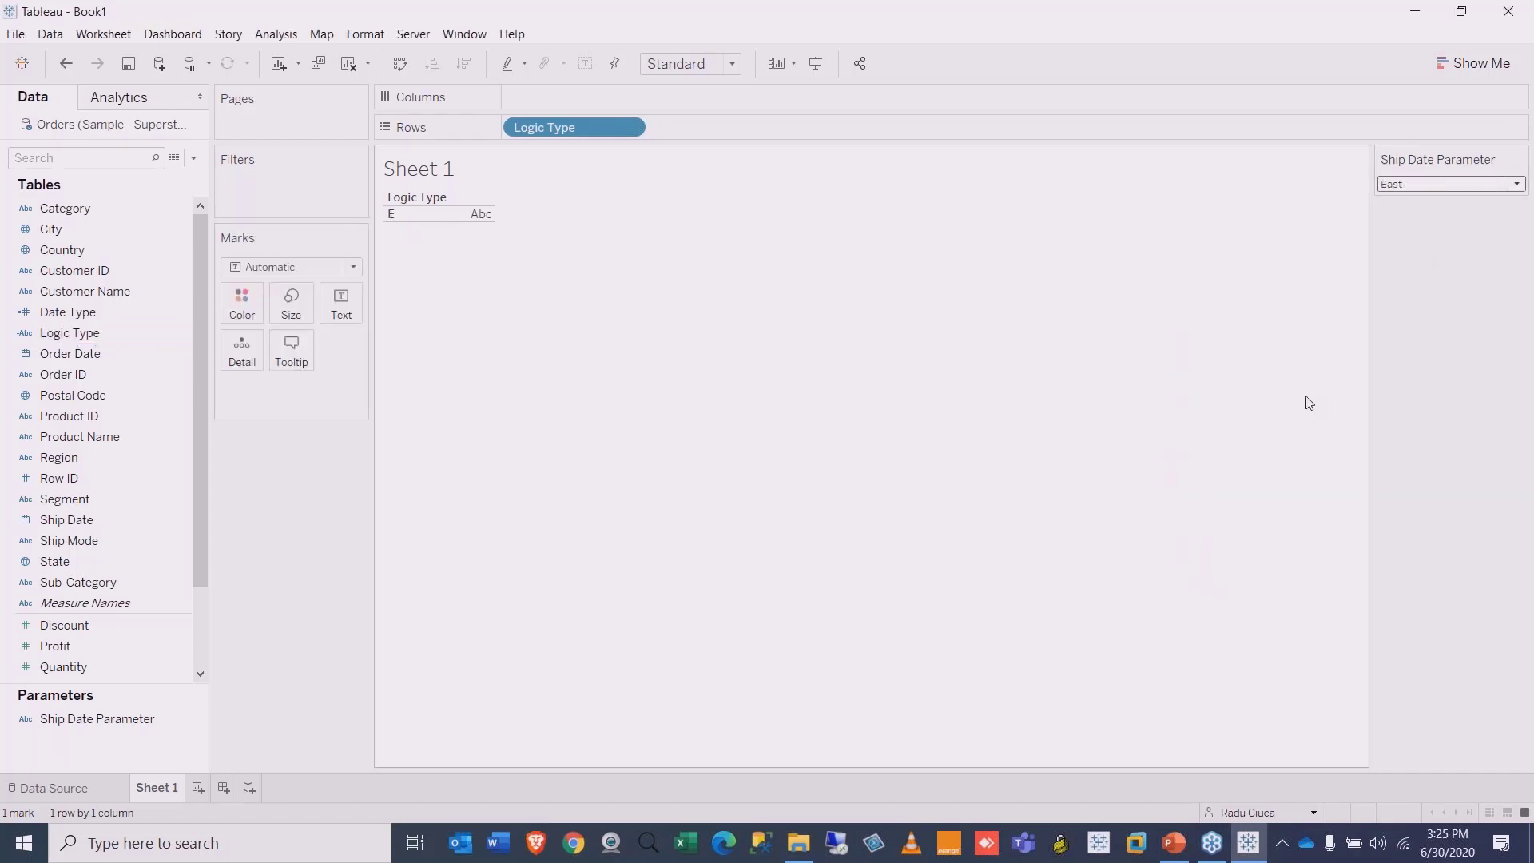
{"action": "scroll", "coordinate": [1520, 190], "scroll_direction": "down", "scroll_amount": 1}
{"action": "left_click", "coordinate": [1519, 189]}
{"action": "left_click", "coordinate": [1425, 252]}
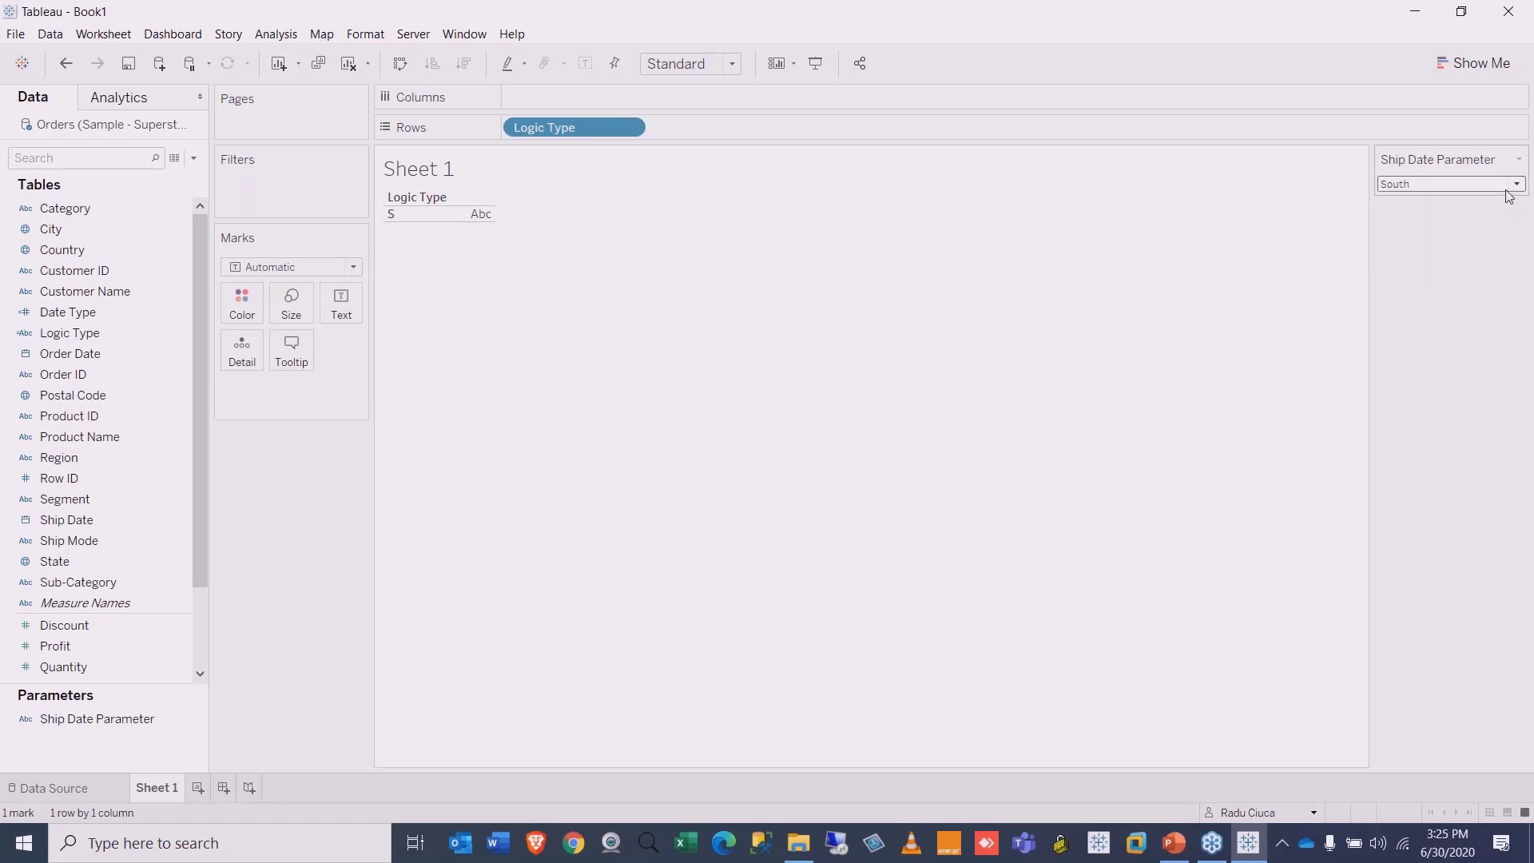
{"action": "left_click", "coordinate": [1516, 184]}
{"action": "left_click", "coordinate": [1426, 209]}
{"action": "left_click", "coordinate": [1517, 184]}
{"action": "left_click", "coordinate": [1412, 223]}
{"action": "left_click", "coordinate": [1517, 184]}
{"action": "left_click", "coordinate": [1400, 233]}
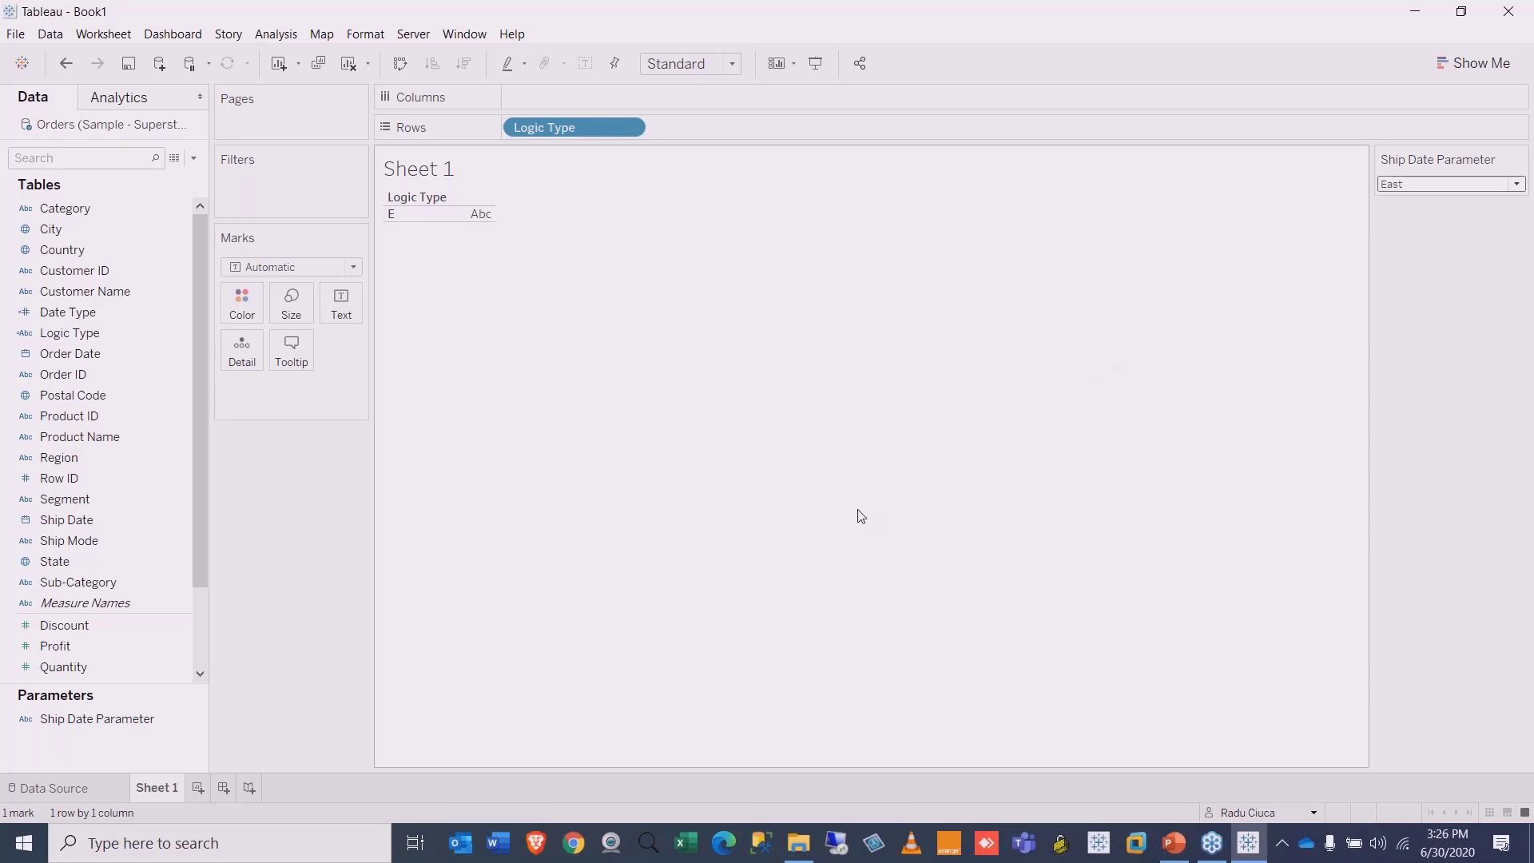
Step: Reopen the Logic Type calculation and comment out every line of the case expression with //
{"action": "left_click", "coordinate": [108, 335]}
{"action": "right_click", "coordinate": [107, 334]}
{"action": "mouse_move", "coordinate": [134, 563]}
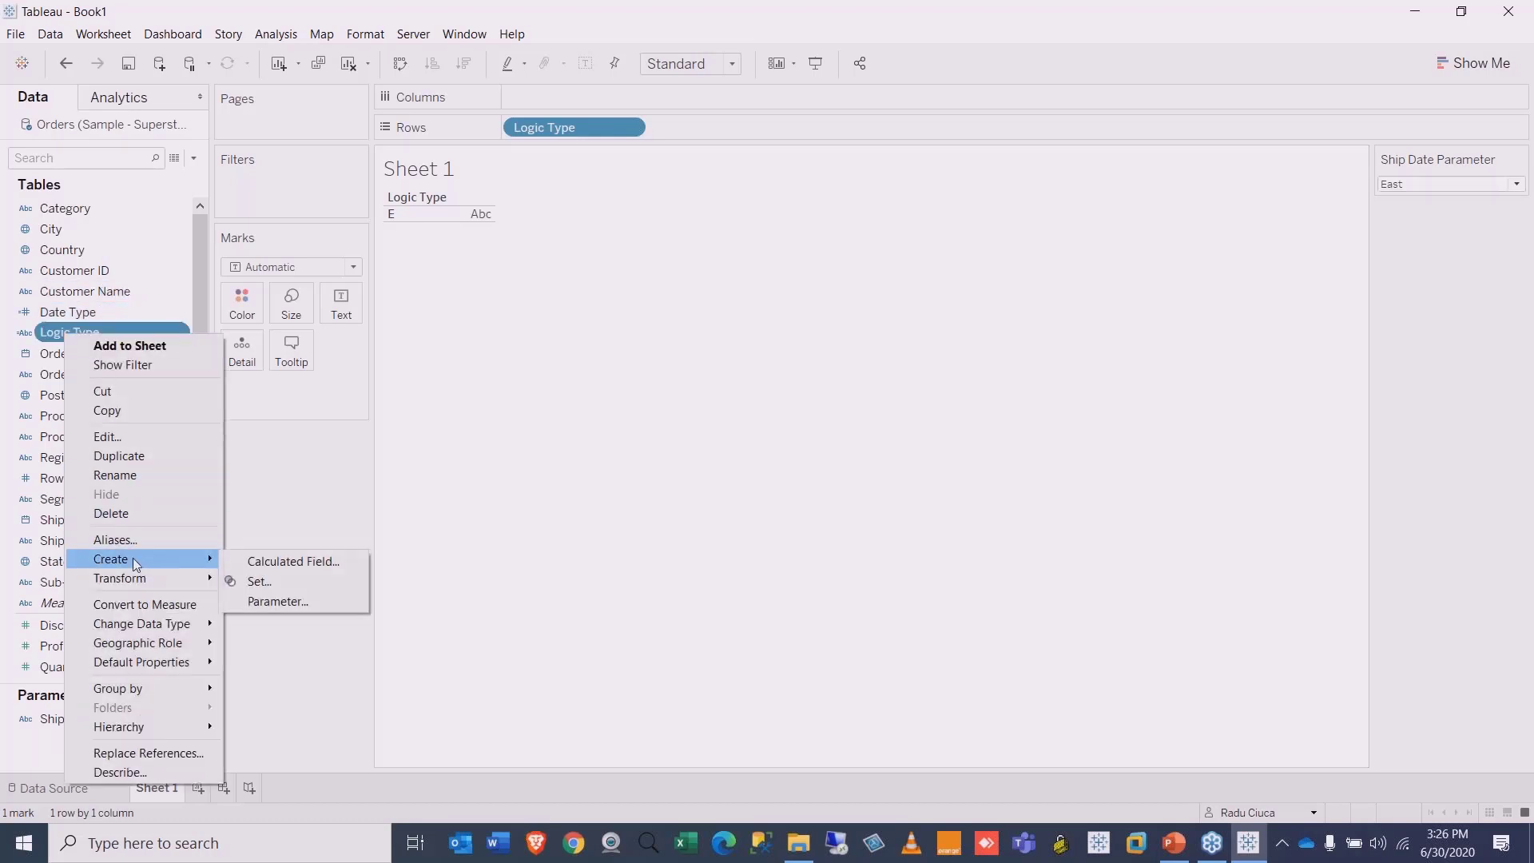
{"action": "left_click", "coordinate": [108, 437]}
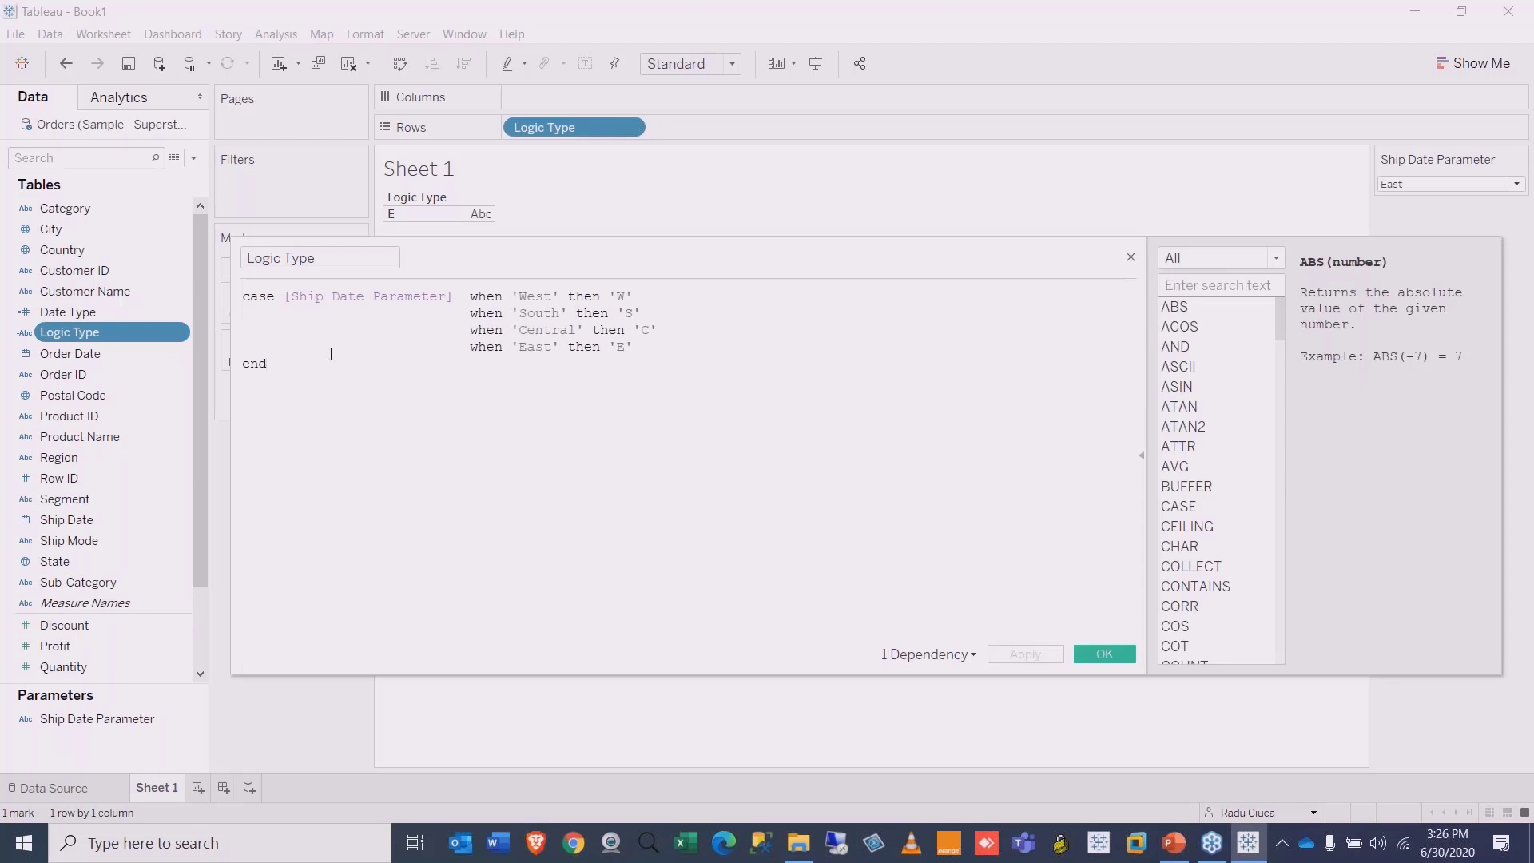
{"action": "type", "text": "/"}
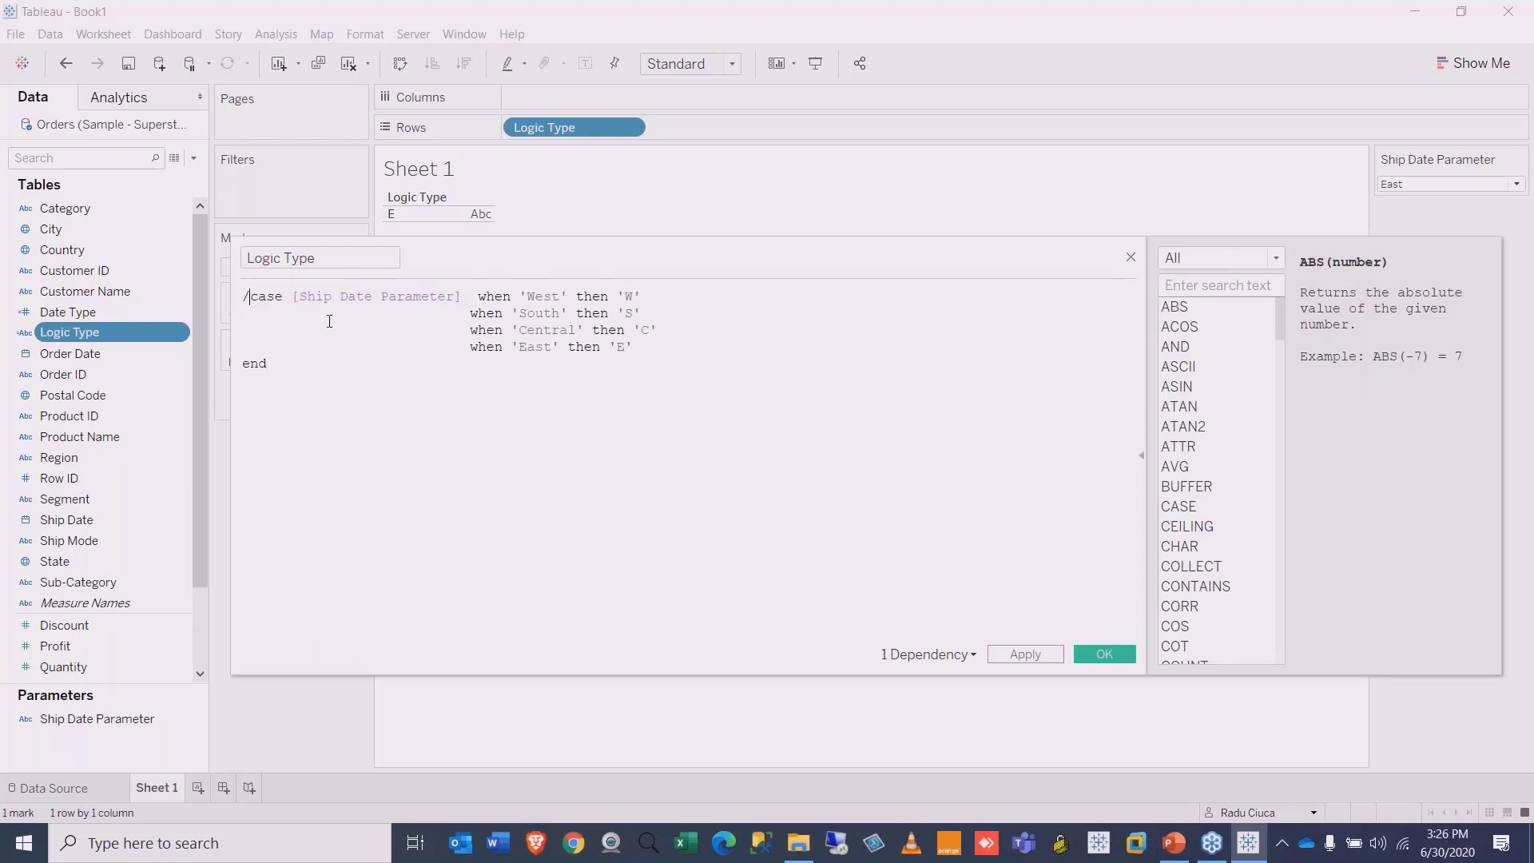
{"action": "type", "text": "///"}
{"action": "key", "text": "Down"}
{"action": "key", "text": "Home"}
{"action": "type", "text": "//"}
{"action": "key", "text": "Down"}
{"action": "key", "text": "Home"}
{"action": "type", "text": "//"}
{"action": "key", "text": "Down"}
{"action": "key", "text": "Home"}
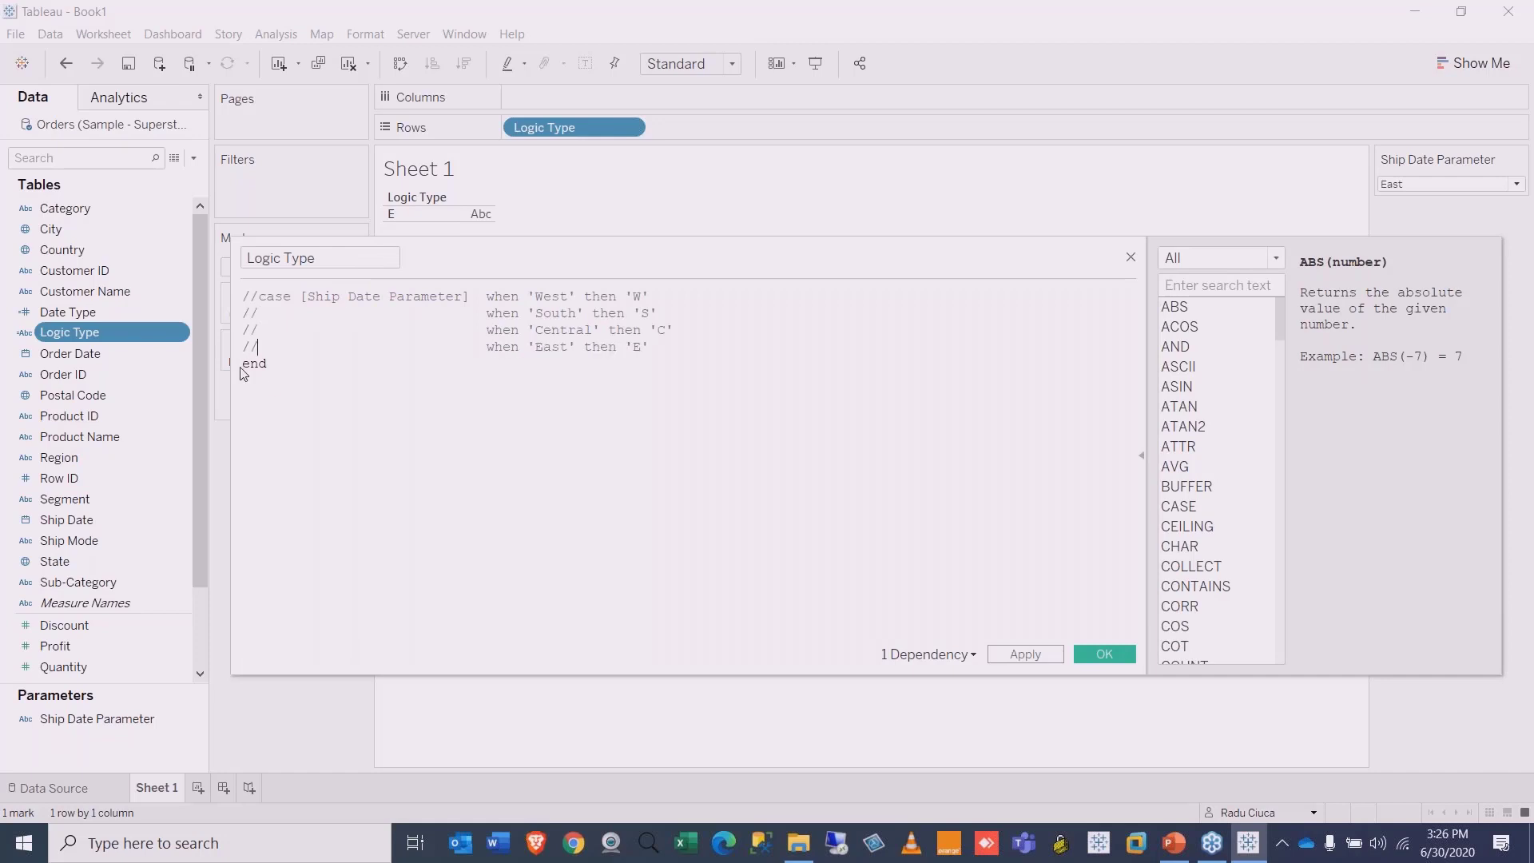
{"action": "type", "text": "//"}
Step: Leave a blank line below the commented code and start an if statement with [Ship Date Parameter] =
{"action": "key", "text": "Return"}
{"action": "key", "text": "Return"}
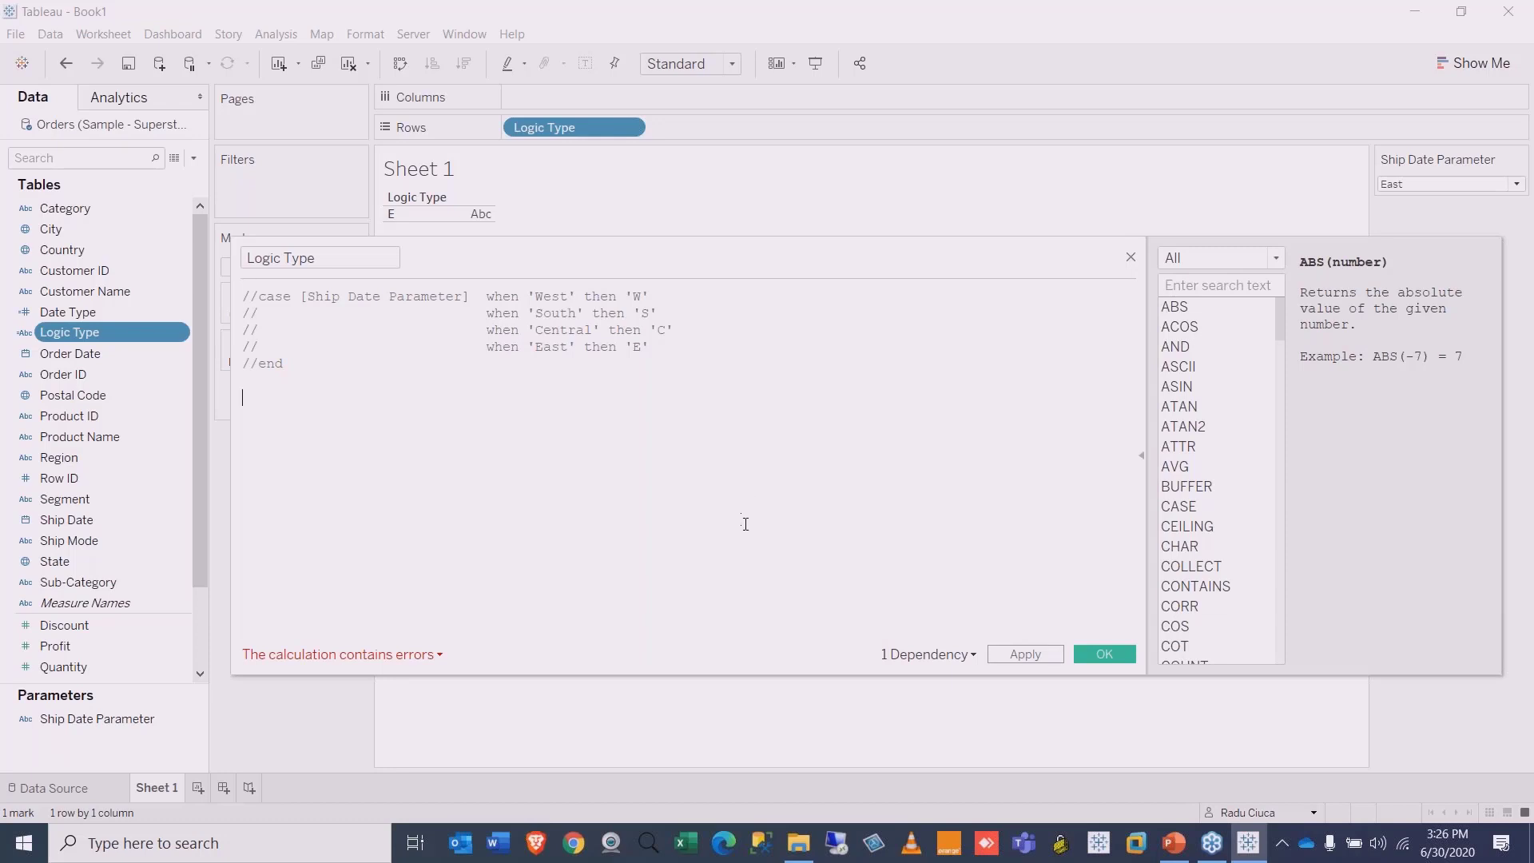
{"action": "type", "text": "if"}
{"action": "left_click_drag", "start_coordinate": [469, 296], "coordinate": [297, 298]}
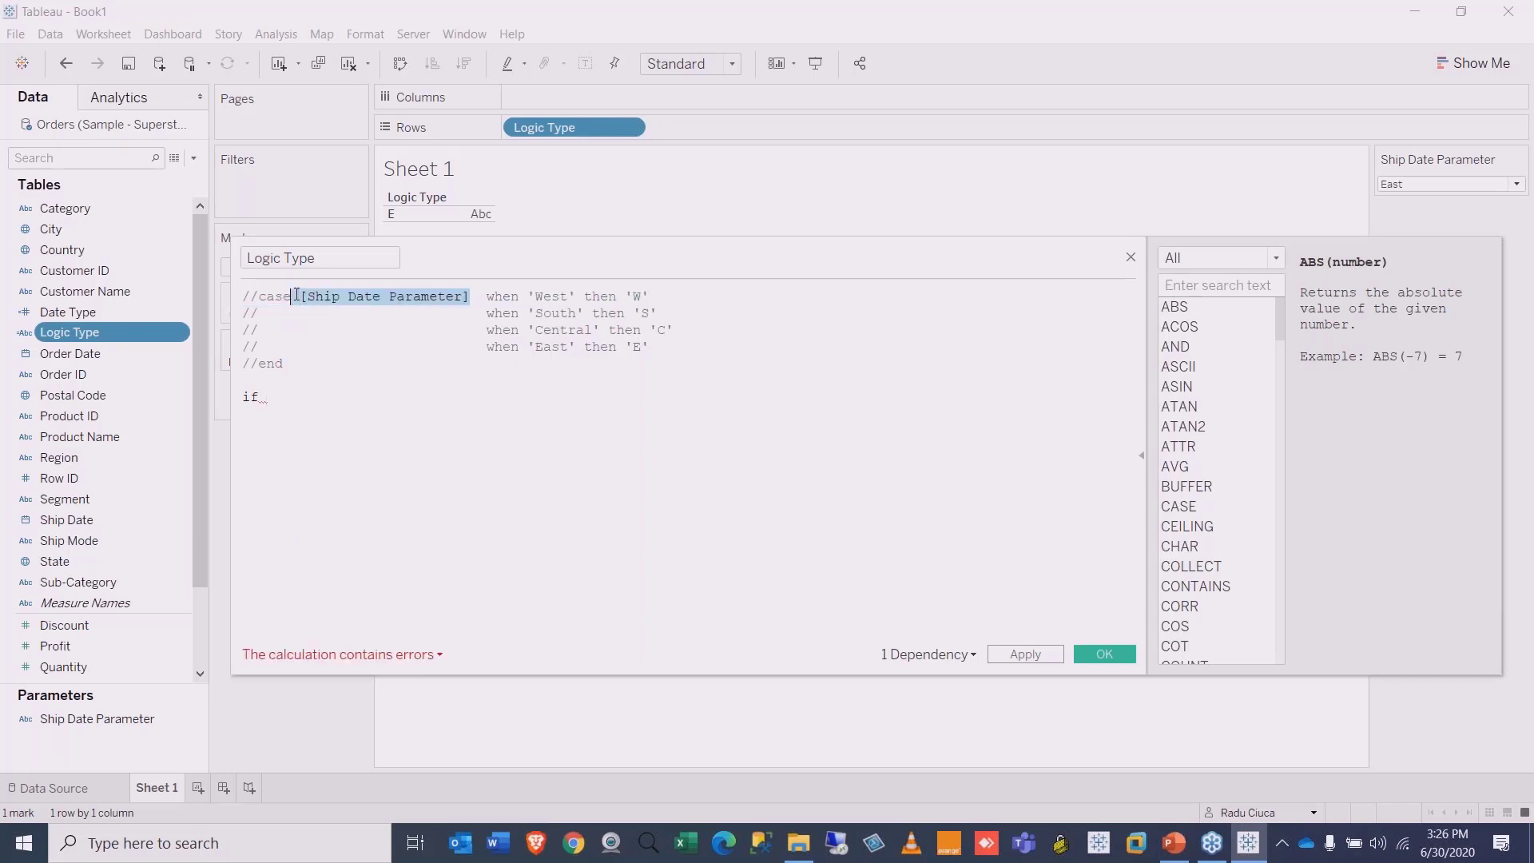
{"action": "key", "text": "ctrl+c"}
{"action": "left_click", "coordinate": [623, 479]}
{"action": "key", "text": "ctrl+v"}
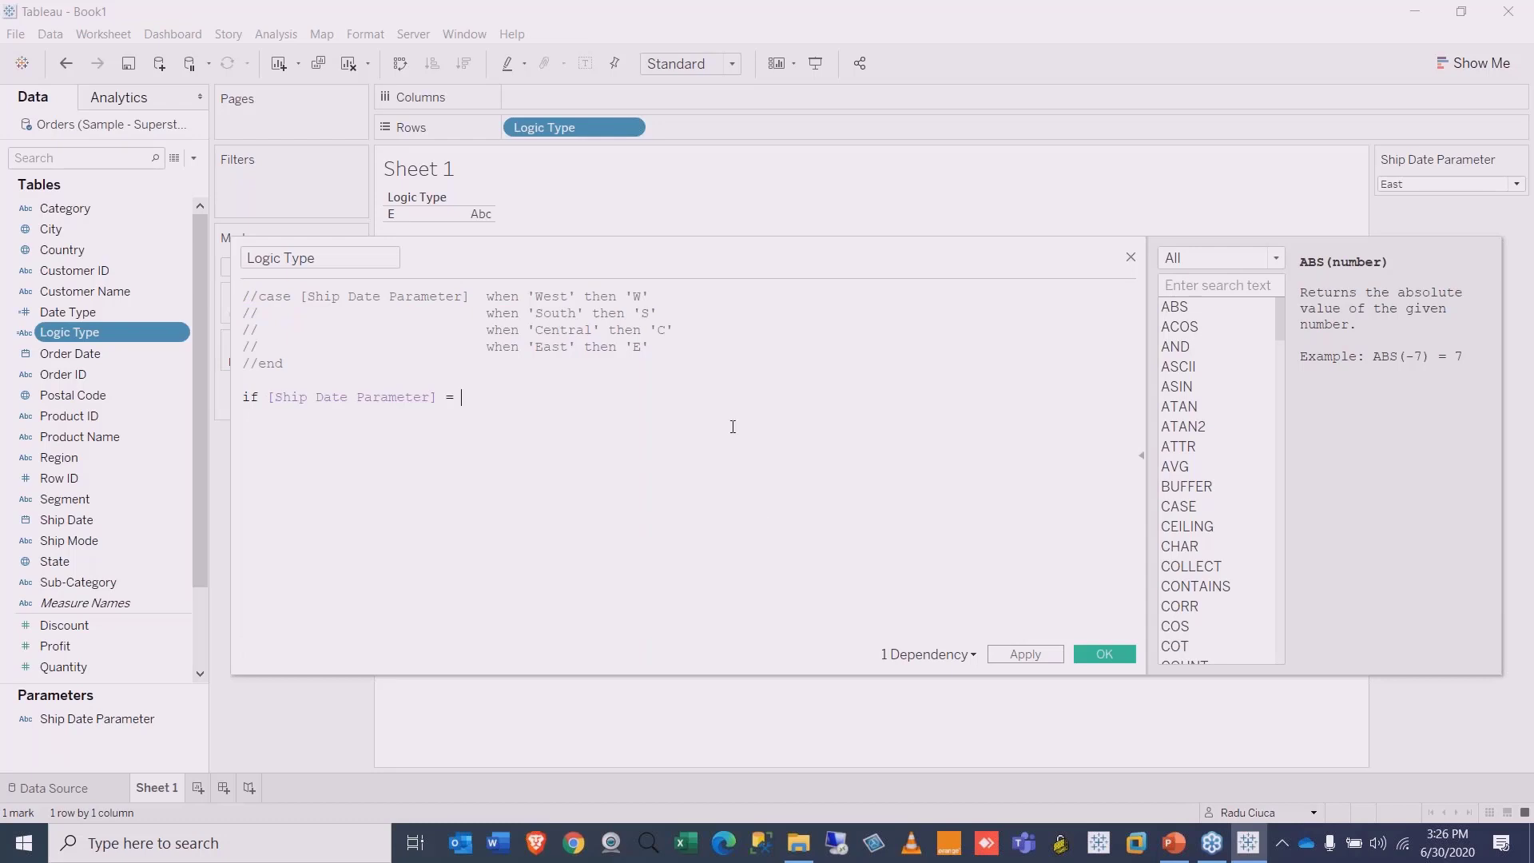
Step: Complete the if line with 'West' then 'W', reusing the values from the commented case expression
{"action": "left_click_drag", "start_coordinate": [576, 298], "coordinate": [530, 295]}
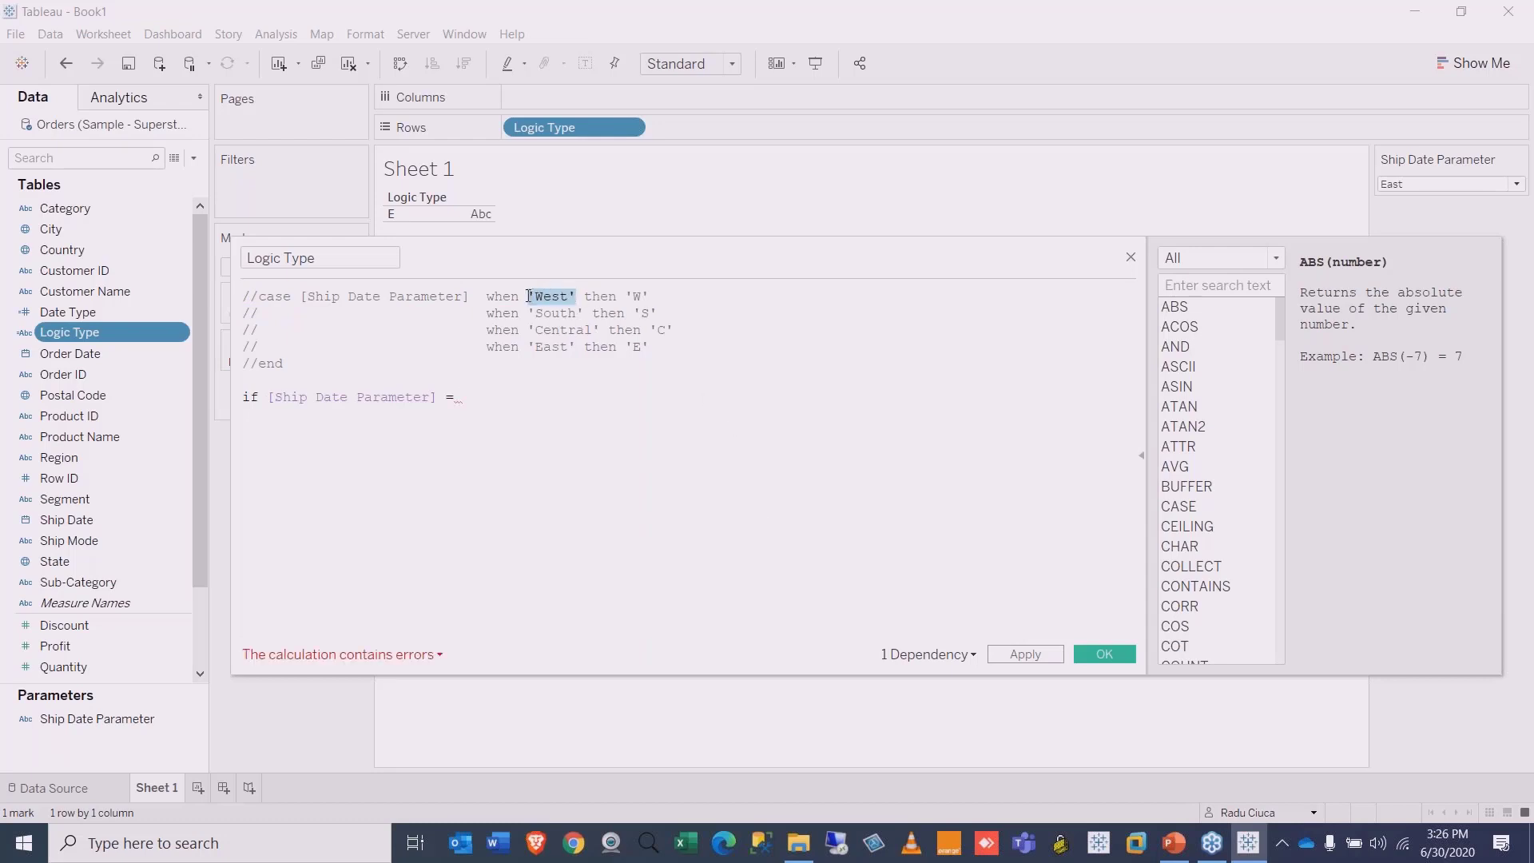
{"action": "key", "text": "ctrl+c"}
{"action": "left_click", "coordinate": [620, 397]}
{"action": "key", "text": "ctrl+v"}
{"action": "type", "text": "then"}
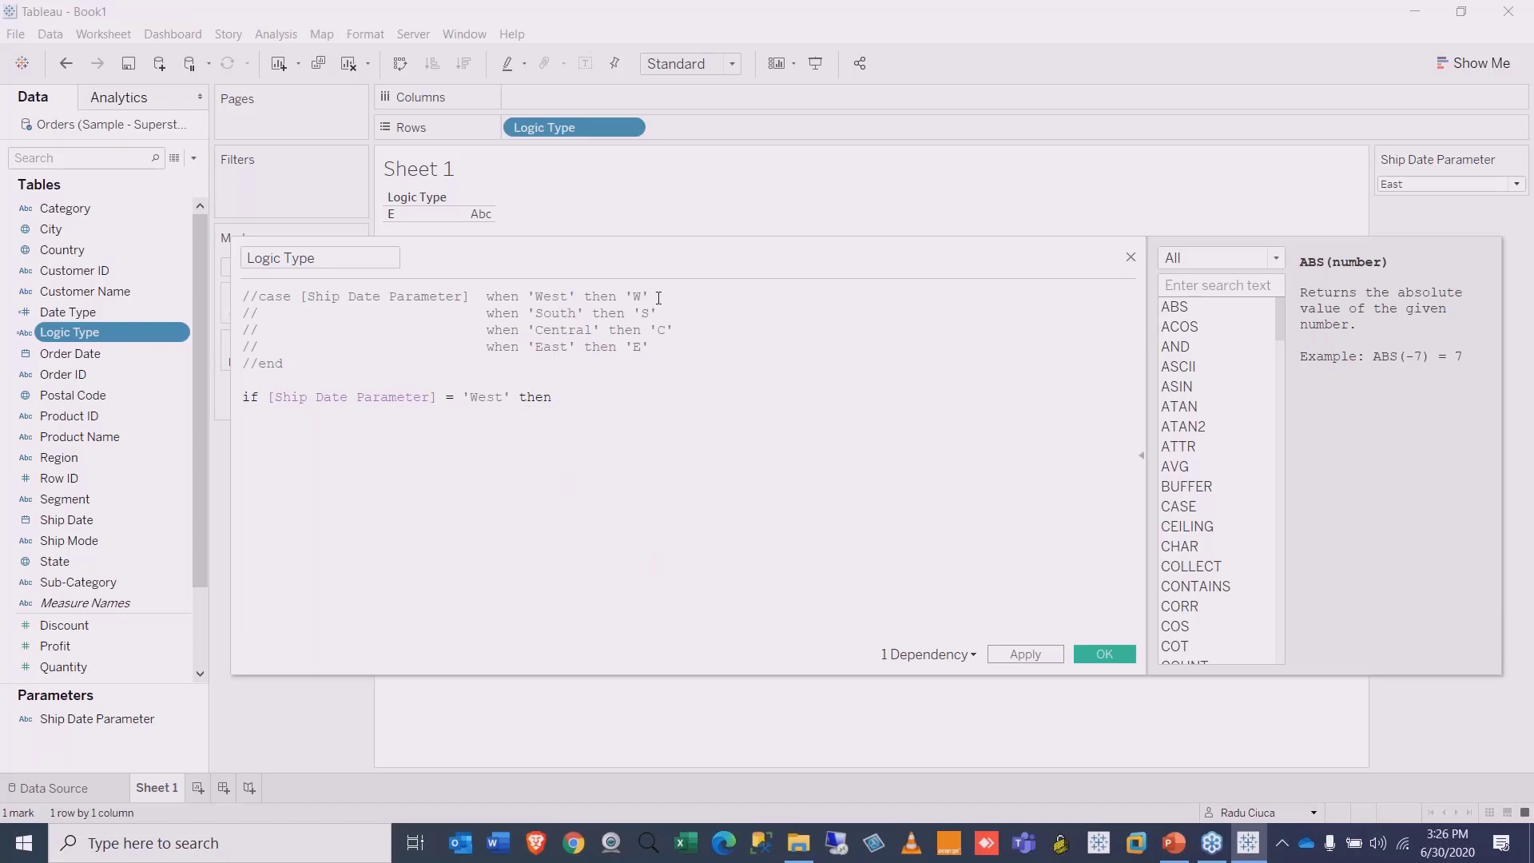
{"action": "left_click_drag", "start_coordinate": [649, 297], "coordinate": [624, 295]}
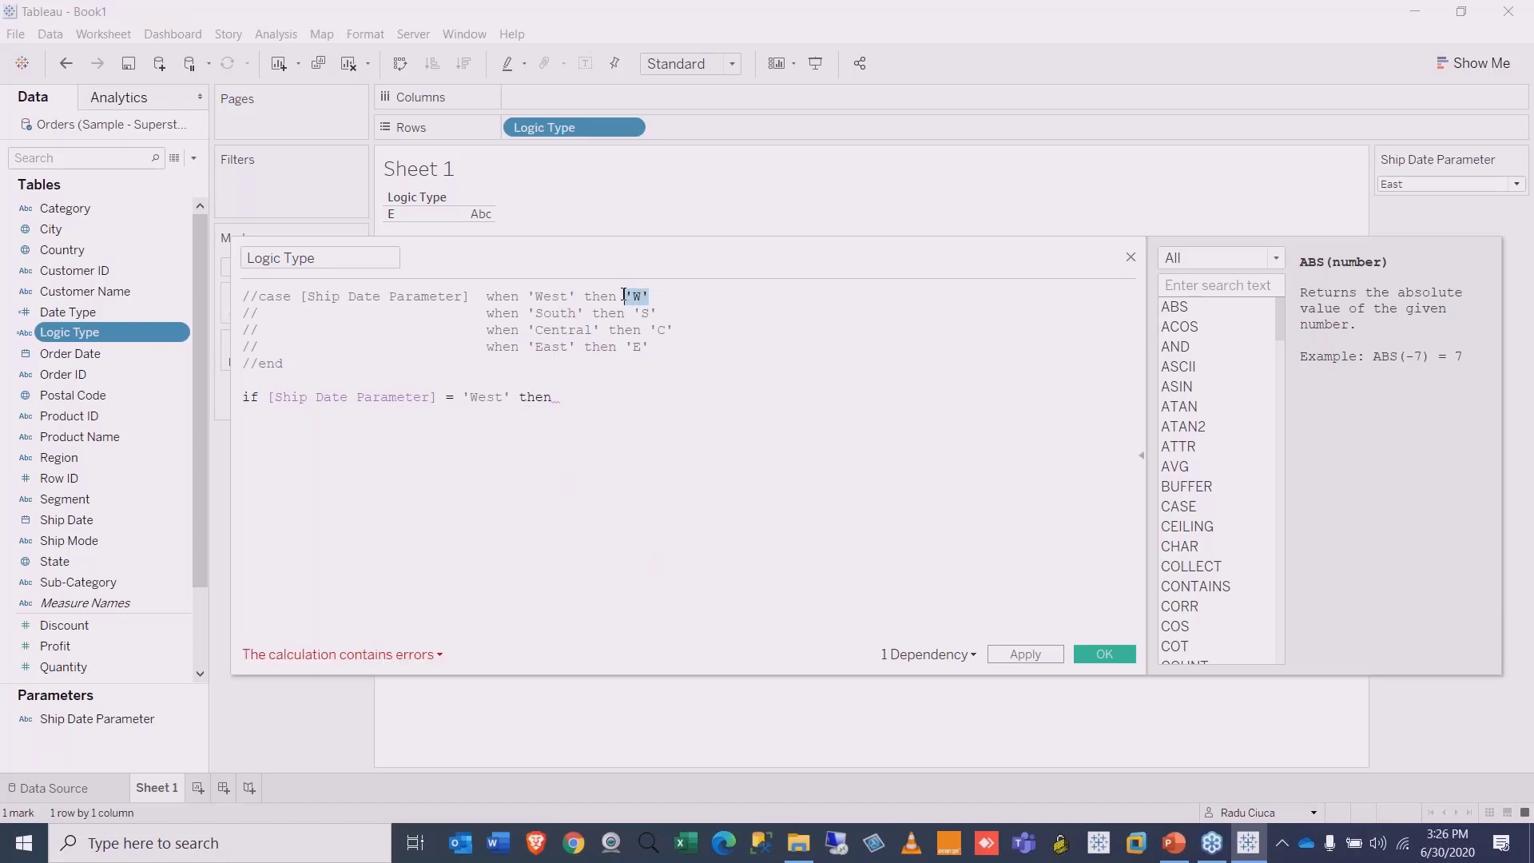
{"action": "key", "text": "ctrl+c"}
{"action": "left_click", "coordinate": [580, 401]}
{"action": "key", "text": "ctrl+v"}
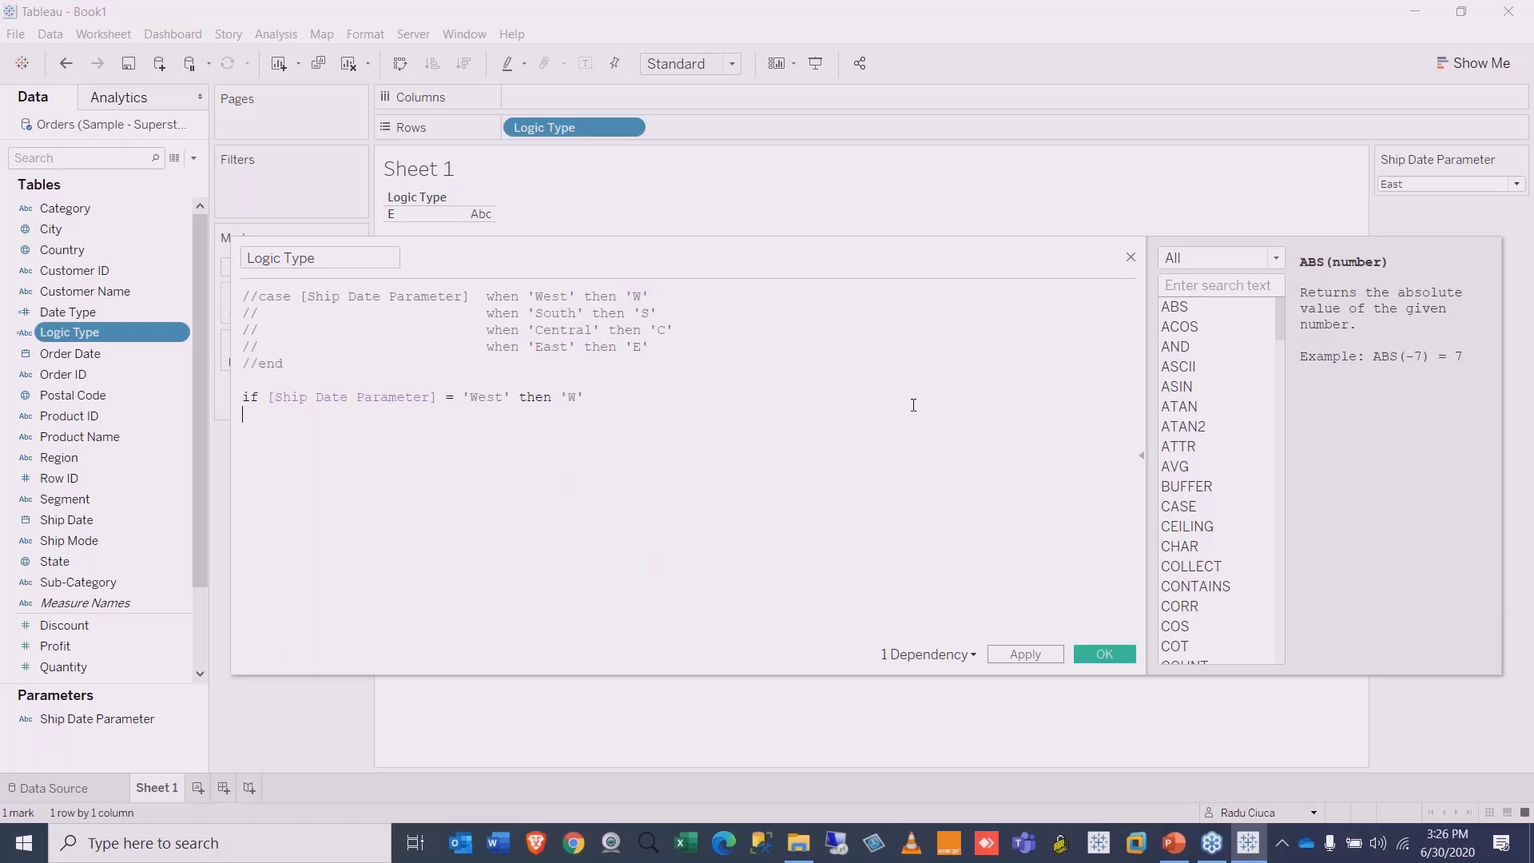
Step: Add the line ELSEIF [Ship Date Parameter] = 'South' then 'S' under the if line
{"action": "type", "text": "els"}
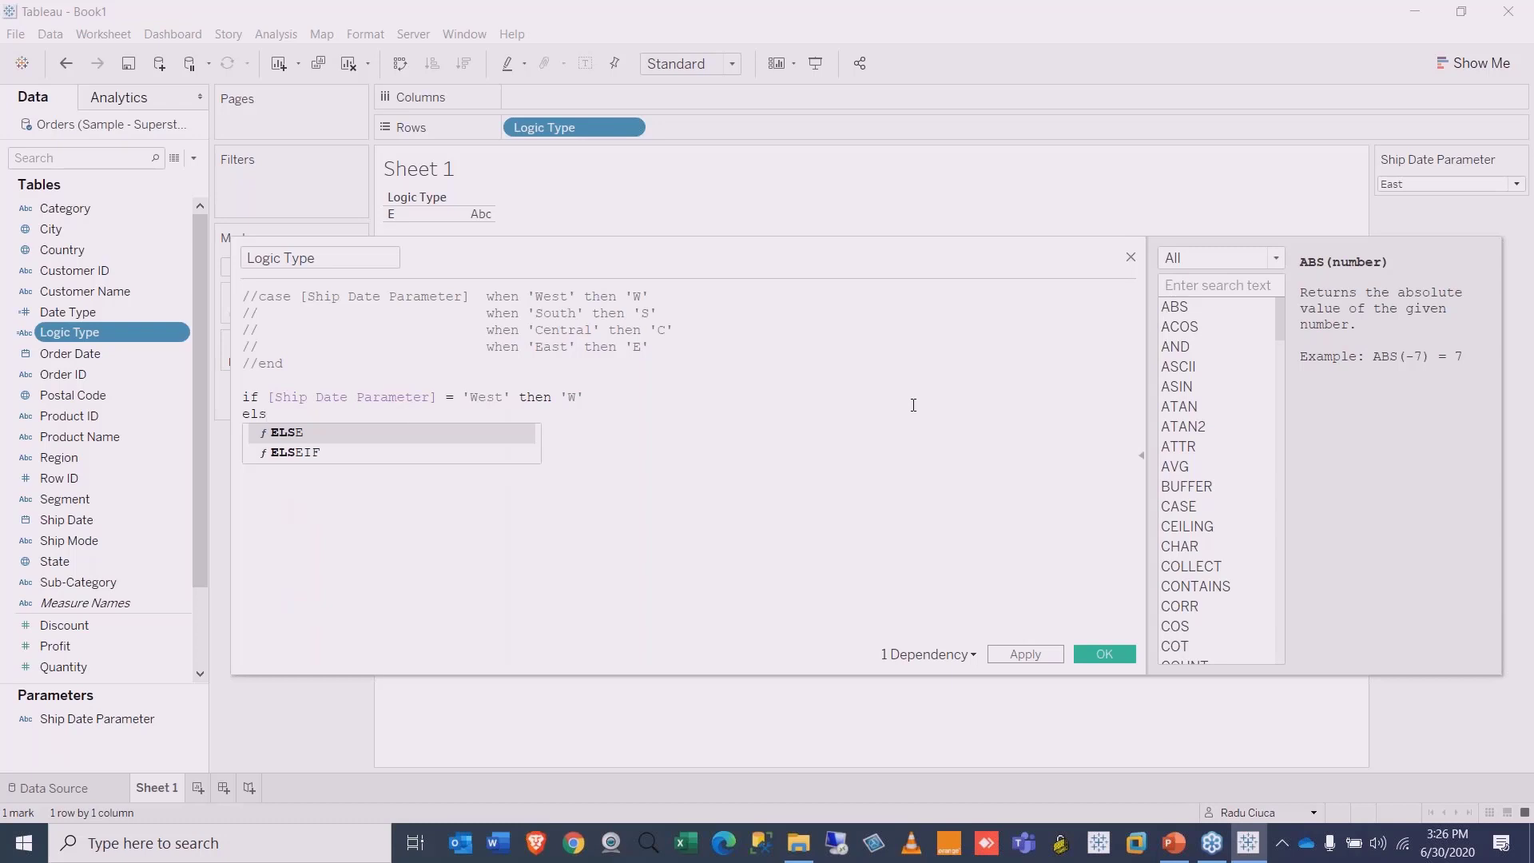
{"action": "key", "text": "Down"}
{"action": "key", "text": "Return"}
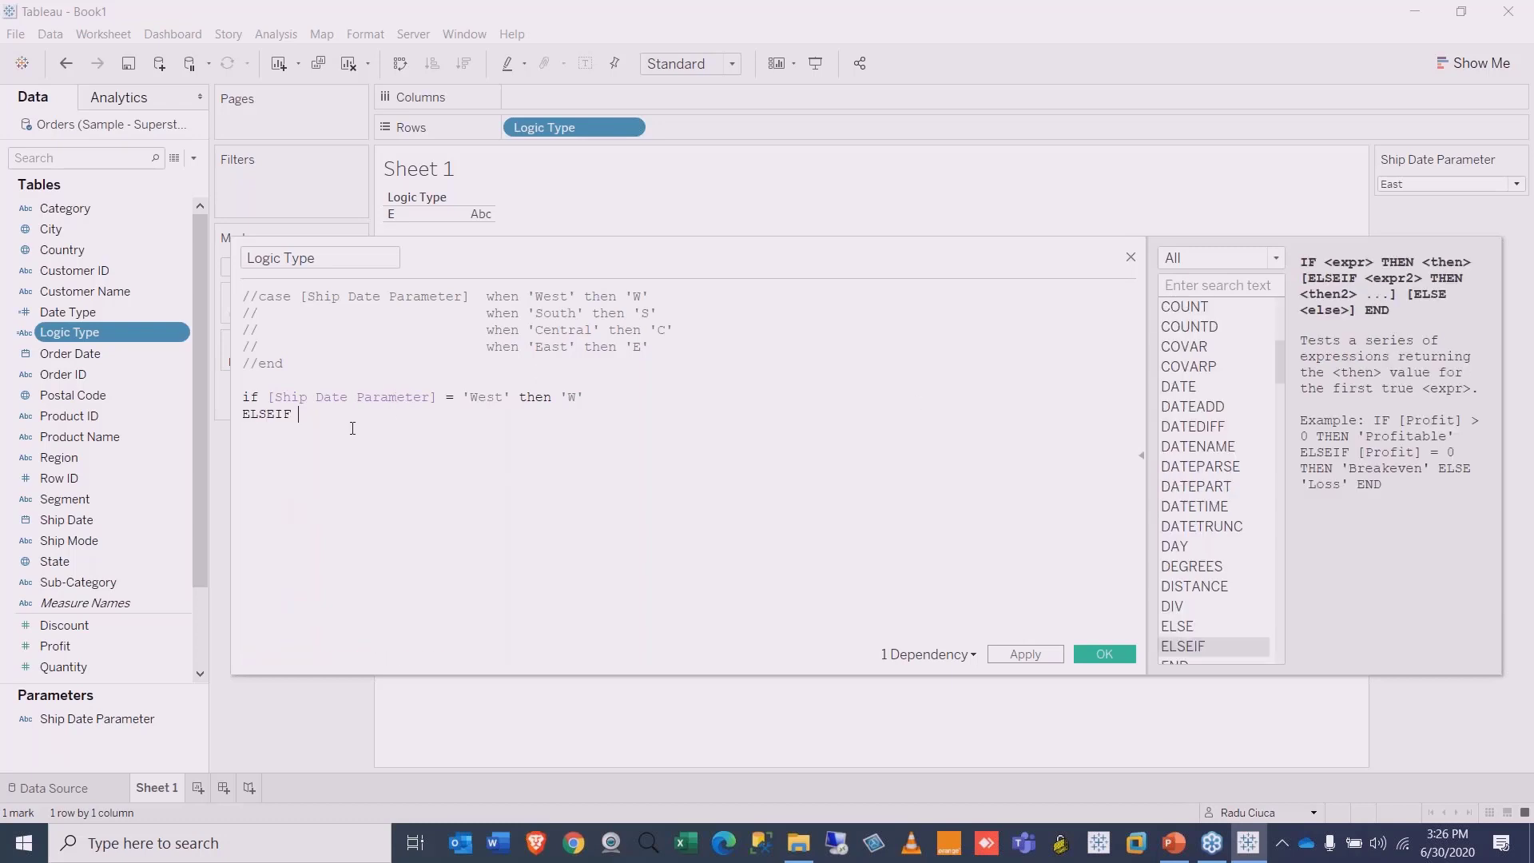
{"action": "left_click_drag", "start_coordinate": [622, 398], "coordinate": [270, 401]}
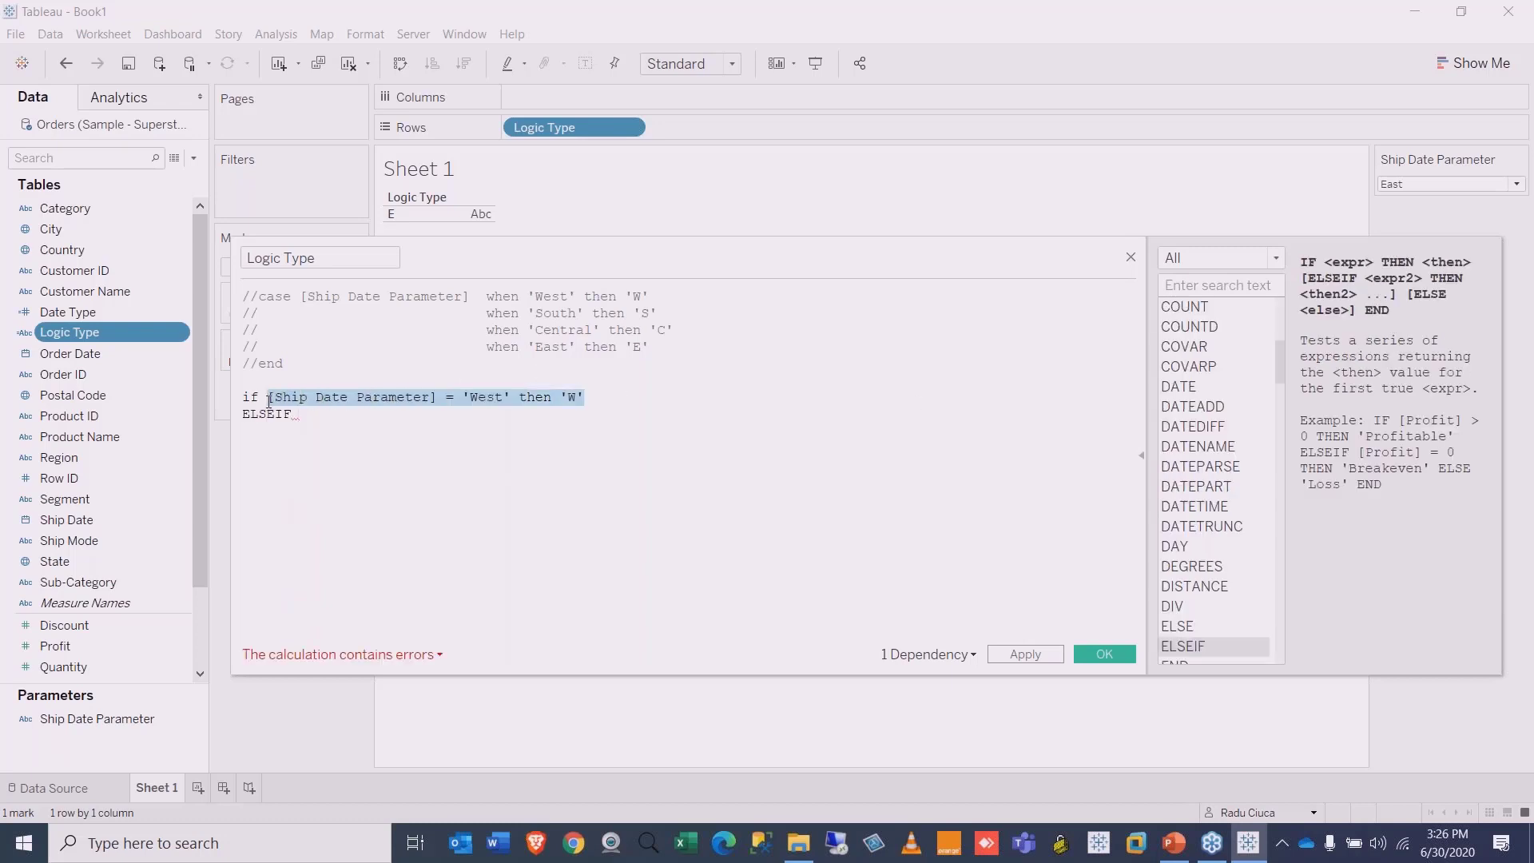
{"action": "key", "text": "ctrl+c"}
{"action": "left_click", "coordinate": [317, 417]}
{"action": "key", "text": "ctrl+v"}
{"action": "double_click", "coordinate": [514, 415]}
{"action": "type", "text": "South"}
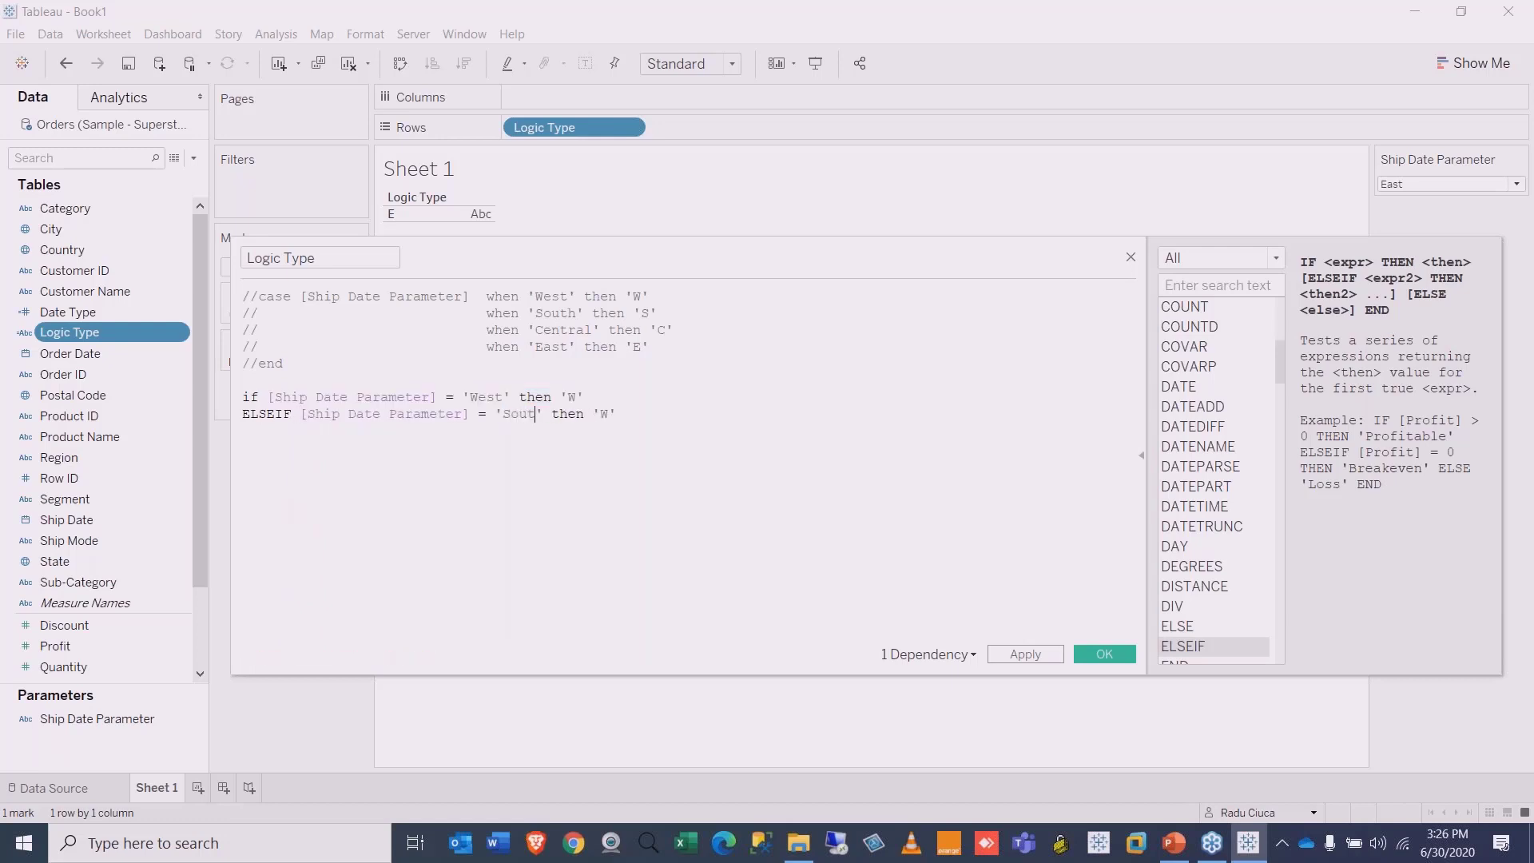
{"action": "key", "text": "BackSpace"}
{"action": "type", "text": "S"}
Step: Duplicate the 'South' ELSEIF line twice below itself
{"action": "left_click_drag", "start_coordinate": [652, 412], "coordinate": [158, 416]}
{"action": "left_click", "coordinate": [643, 412]}
{"action": "key", "text": "Return"}
{"action": "key", "text": "ctrl+v"}
{"action": "key", "text": "ctrl+v"}
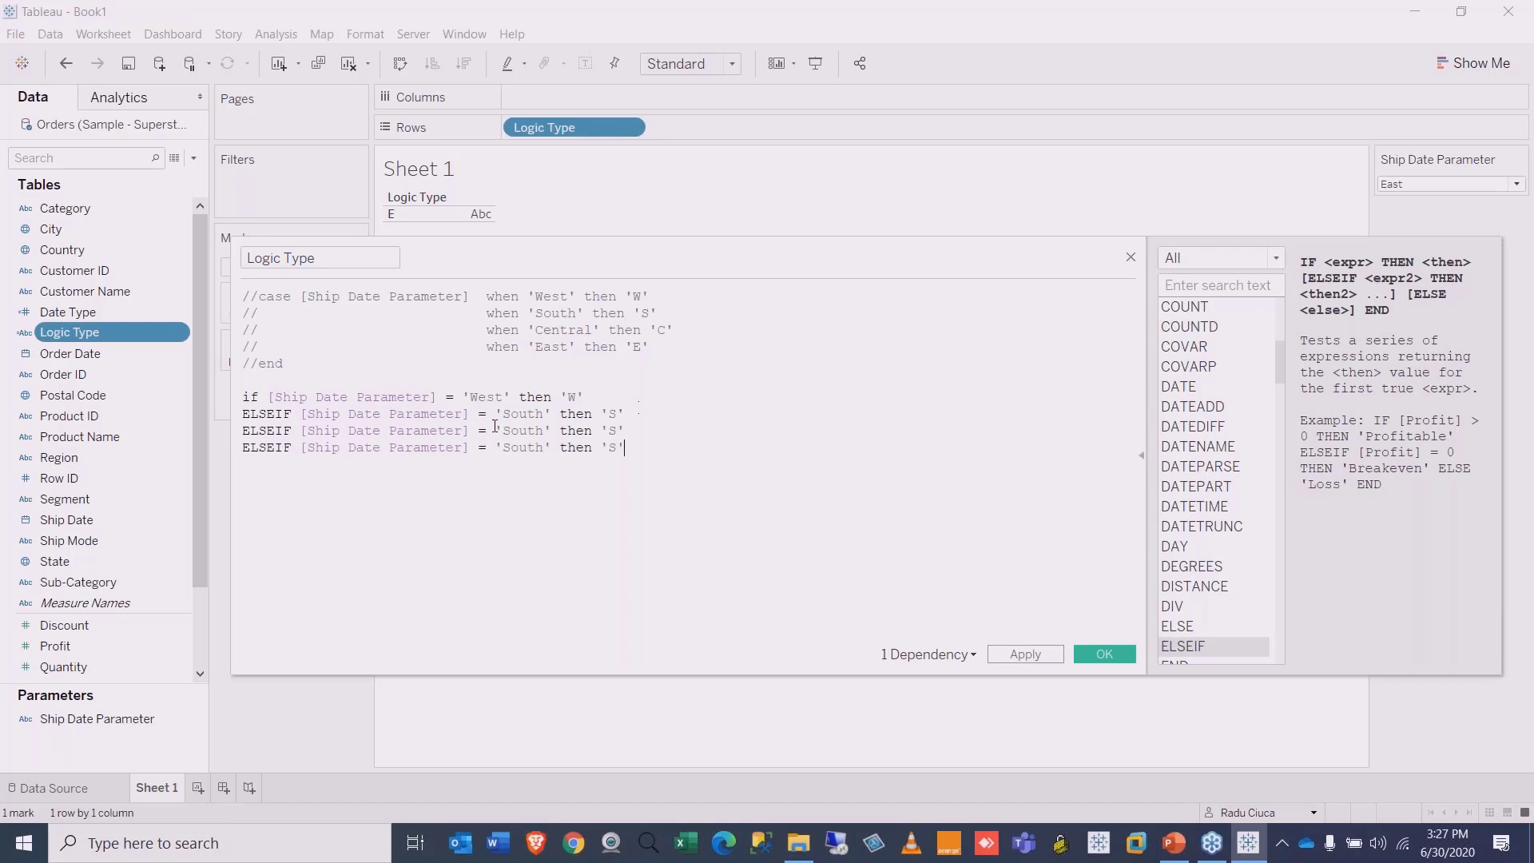
Step: Change the first duplicated ELSEIF line to 'Central' then 'C'
{"action": "double_click", "coordinate": [529, 432]}
{"action": "type", "text": "Central"}
{"action": "key", "text": "BackSpace"}
{"action": "type", "text": "C"}
Step: Change the last ELSEIF line to 'East' then 'E' and close the if statement with end
{"action": "double_click", "coordinate": [533, 465]}
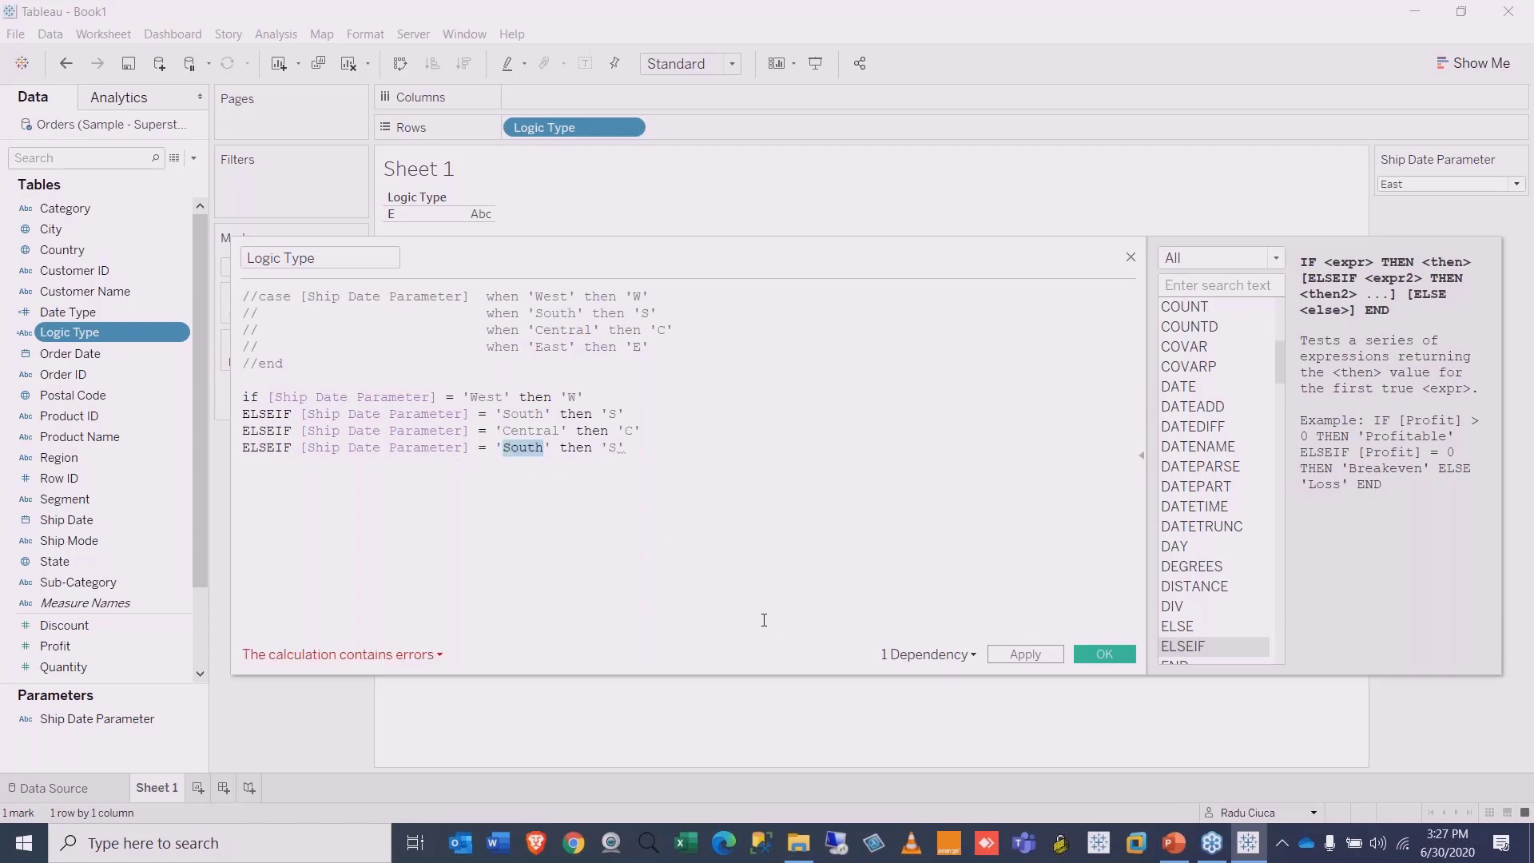
{"action": "type", "text": "East"}
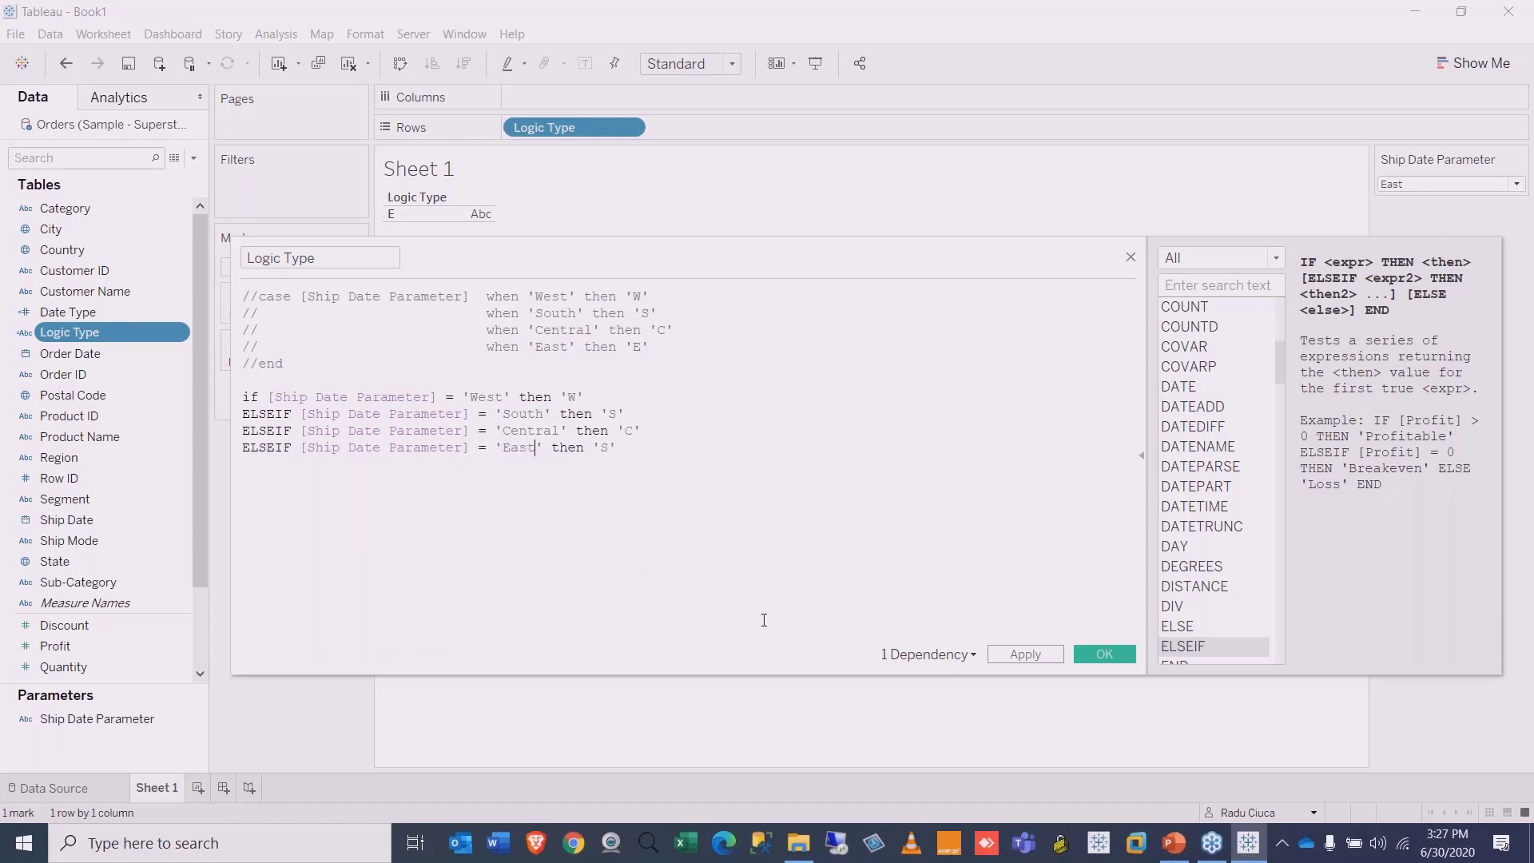
{"action": "mouse_move", "coordinate": [607, 452]}
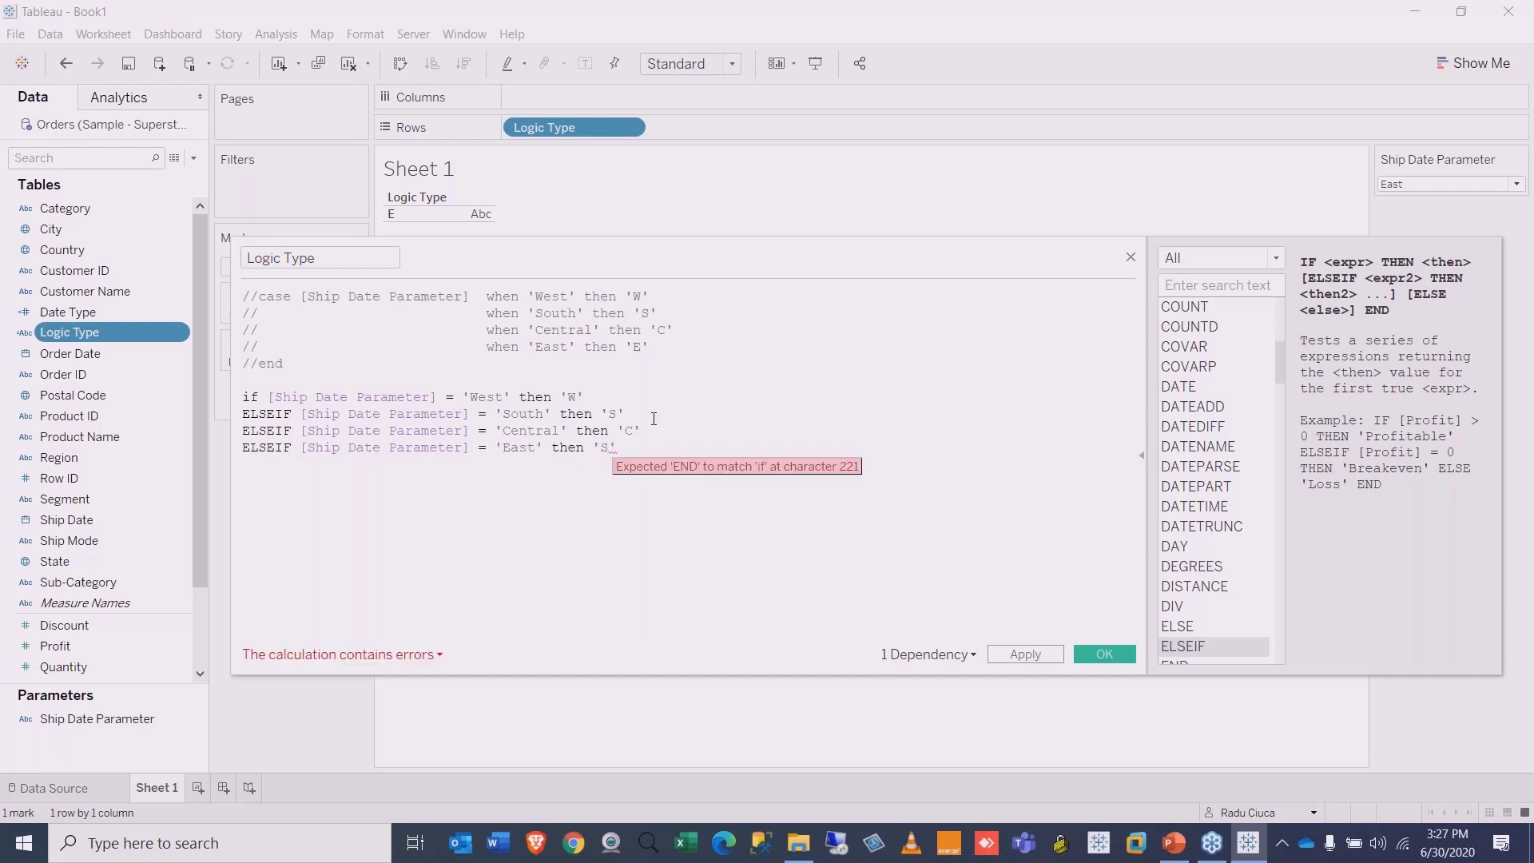
{"action": "key", "text": "BackSpace"}
{"action": "type", "text": "E"}
{"action": "key", "text": "Return"}
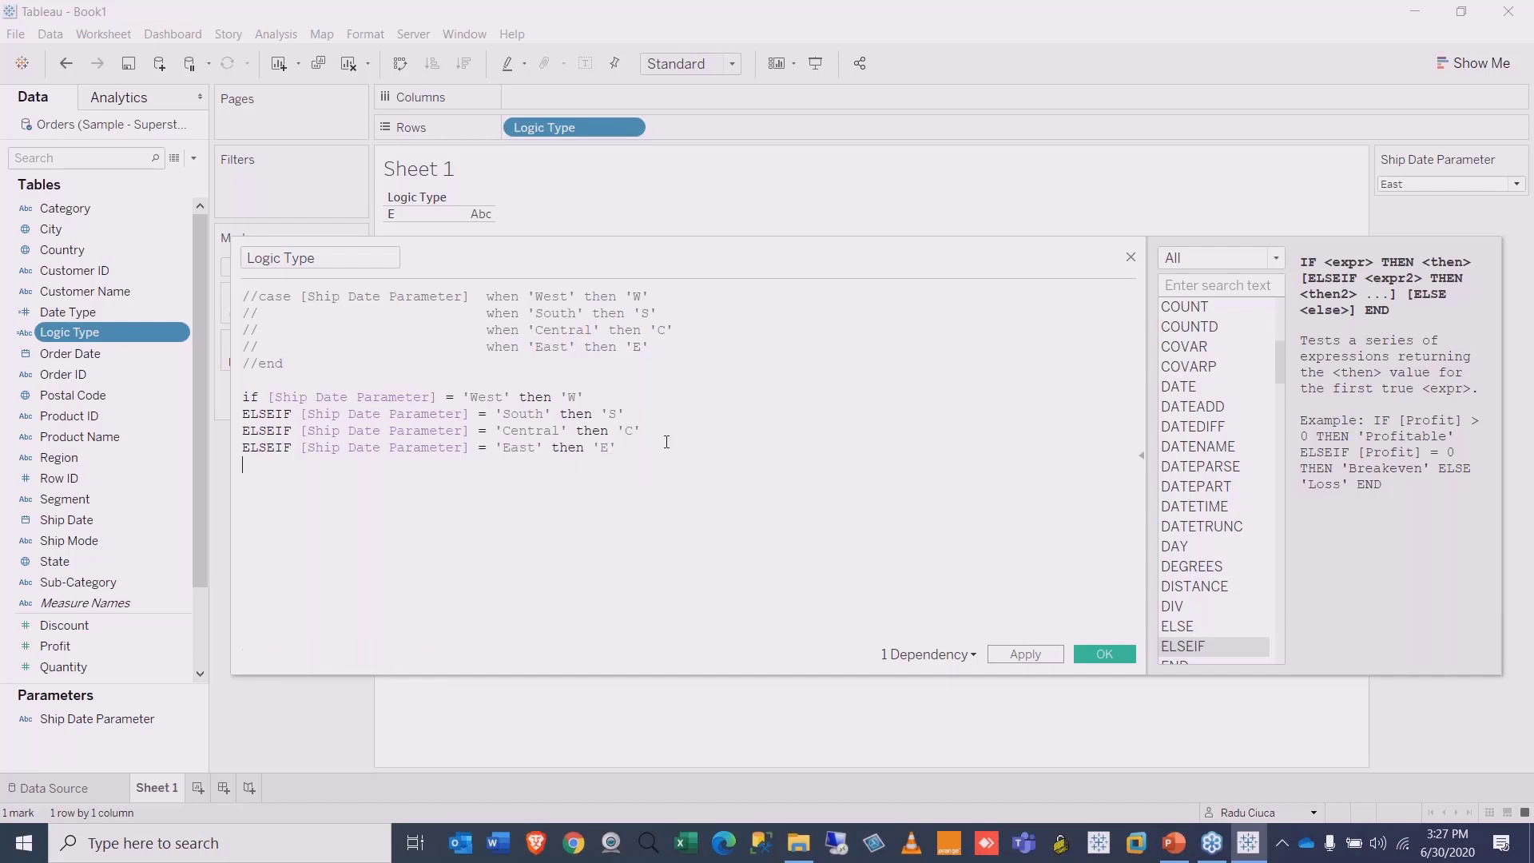
{"action": "type", "text": "end"}
Step: Indent the three ELSEIF lines of the Logic Type formula so they align in one column, and save the calculation
{"action": "left_click", "coordinate": [779, 472]}
{"action": "left_click", "coordinate": [243, 413]}
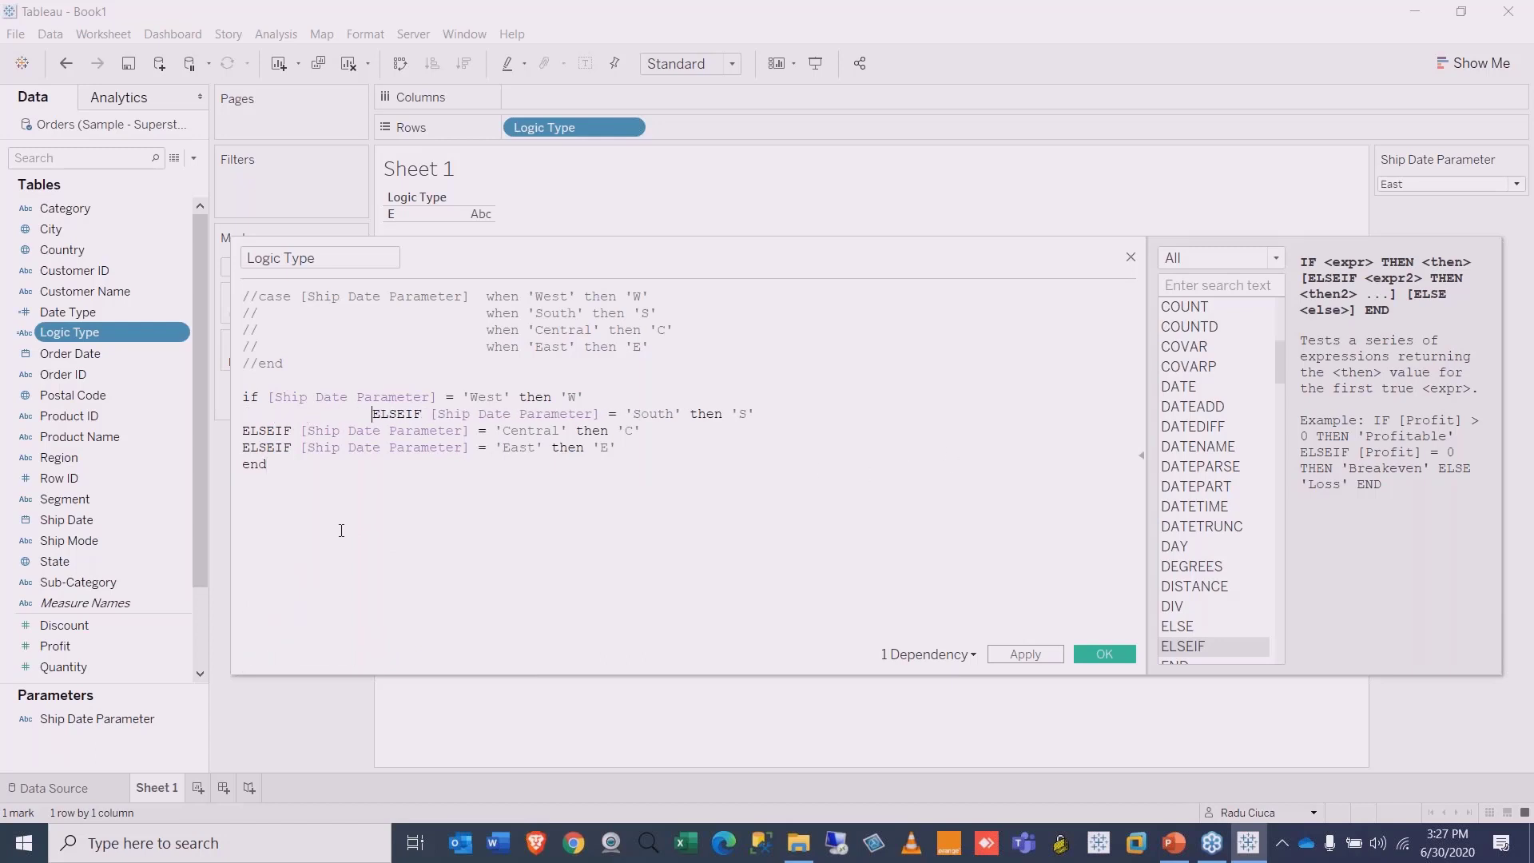
{"action": "left_click_drag", "start_coordinate": [243, 430], "coordinate": [245, 440]}
{"action": "left_click", "coordinate": [244, 431]}
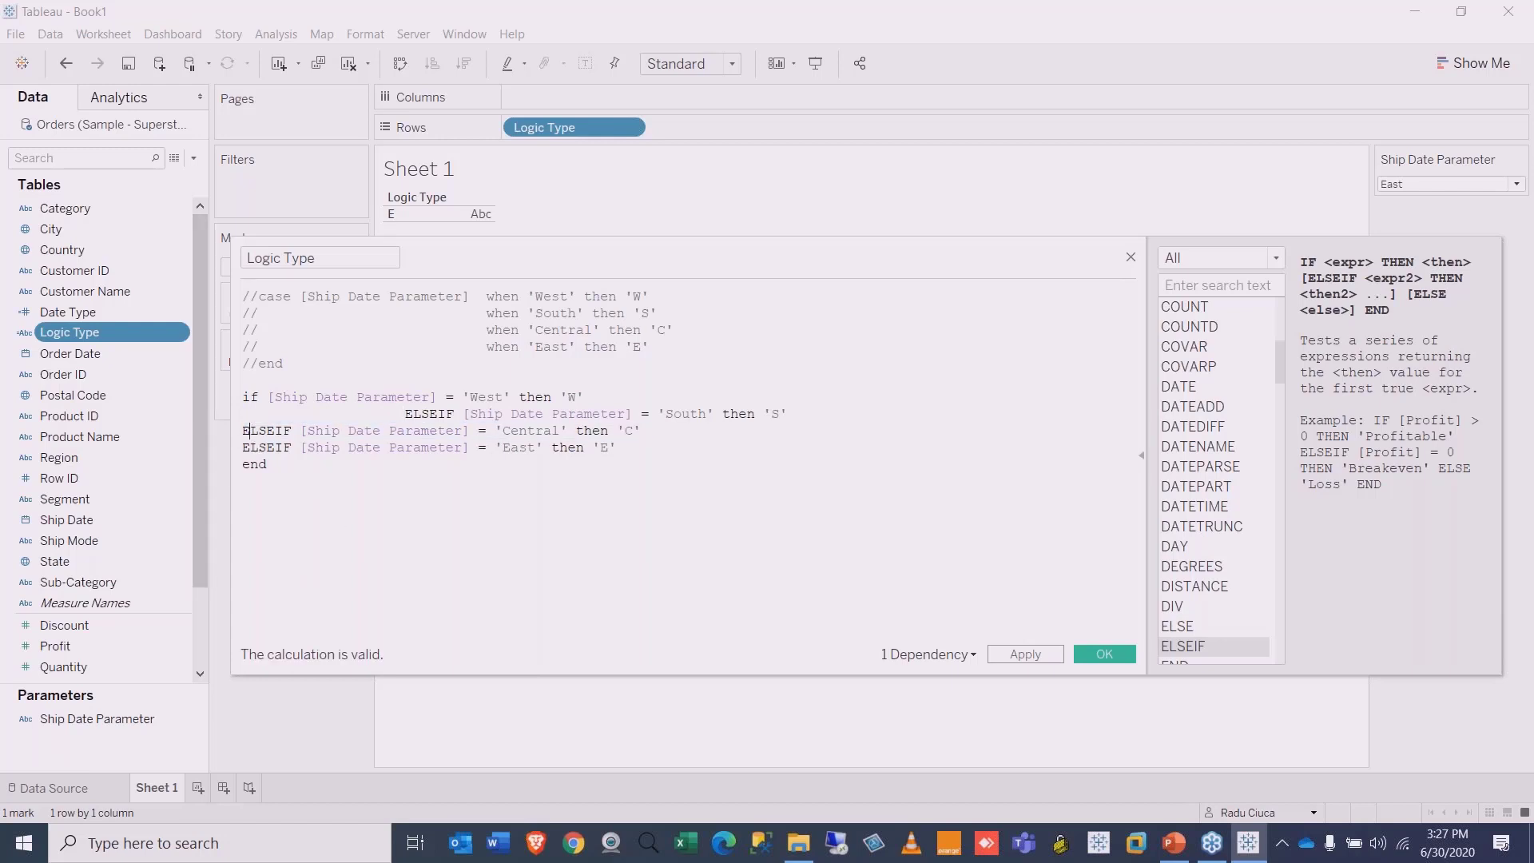
{"action": "left_click", "coordinate": [245, 448]}
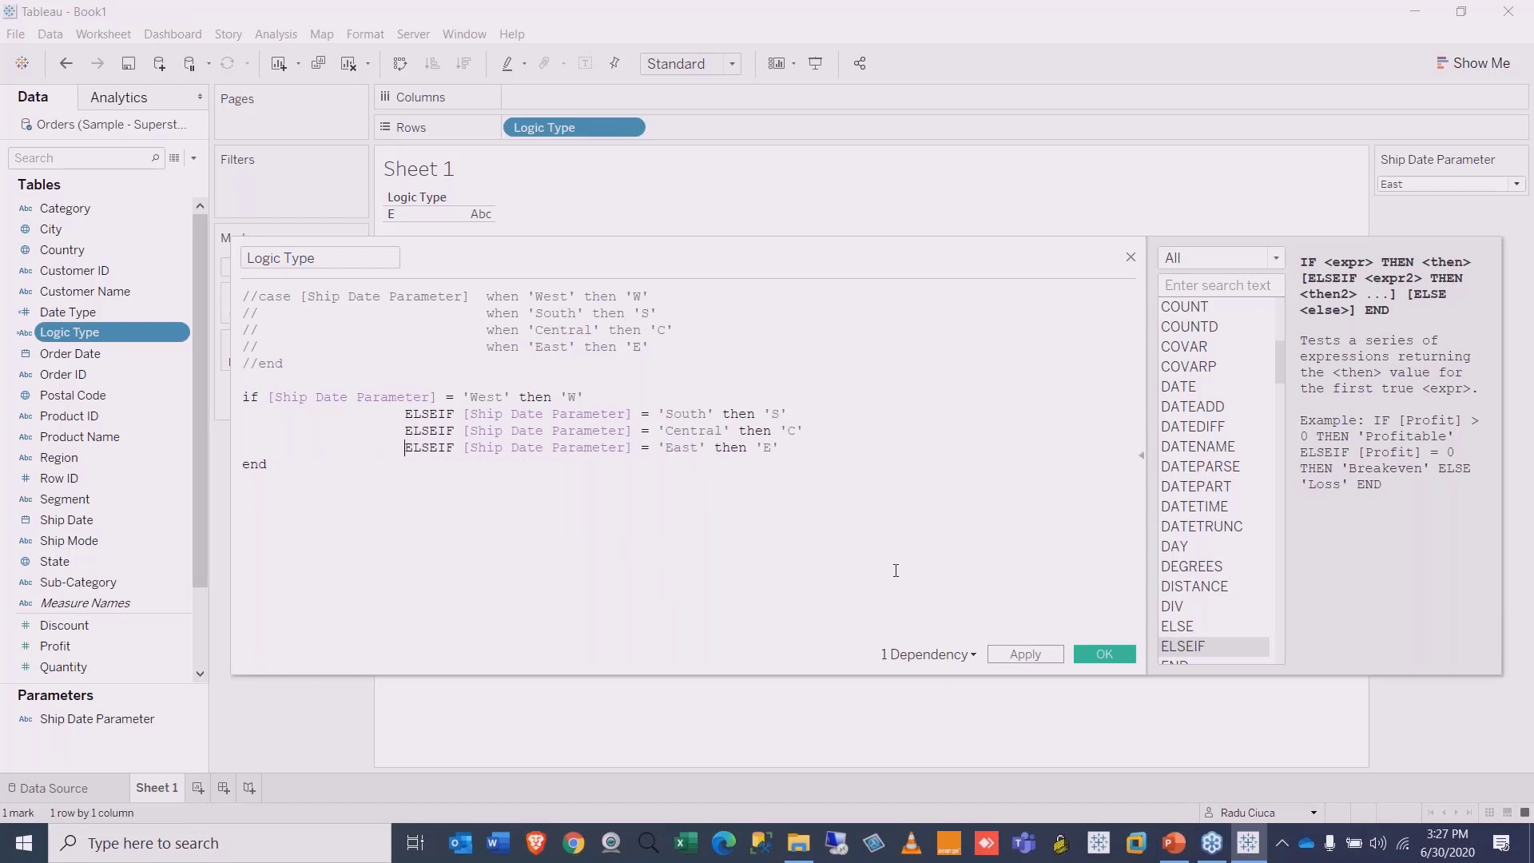
{"action": "key", "text": "BackSpace"}
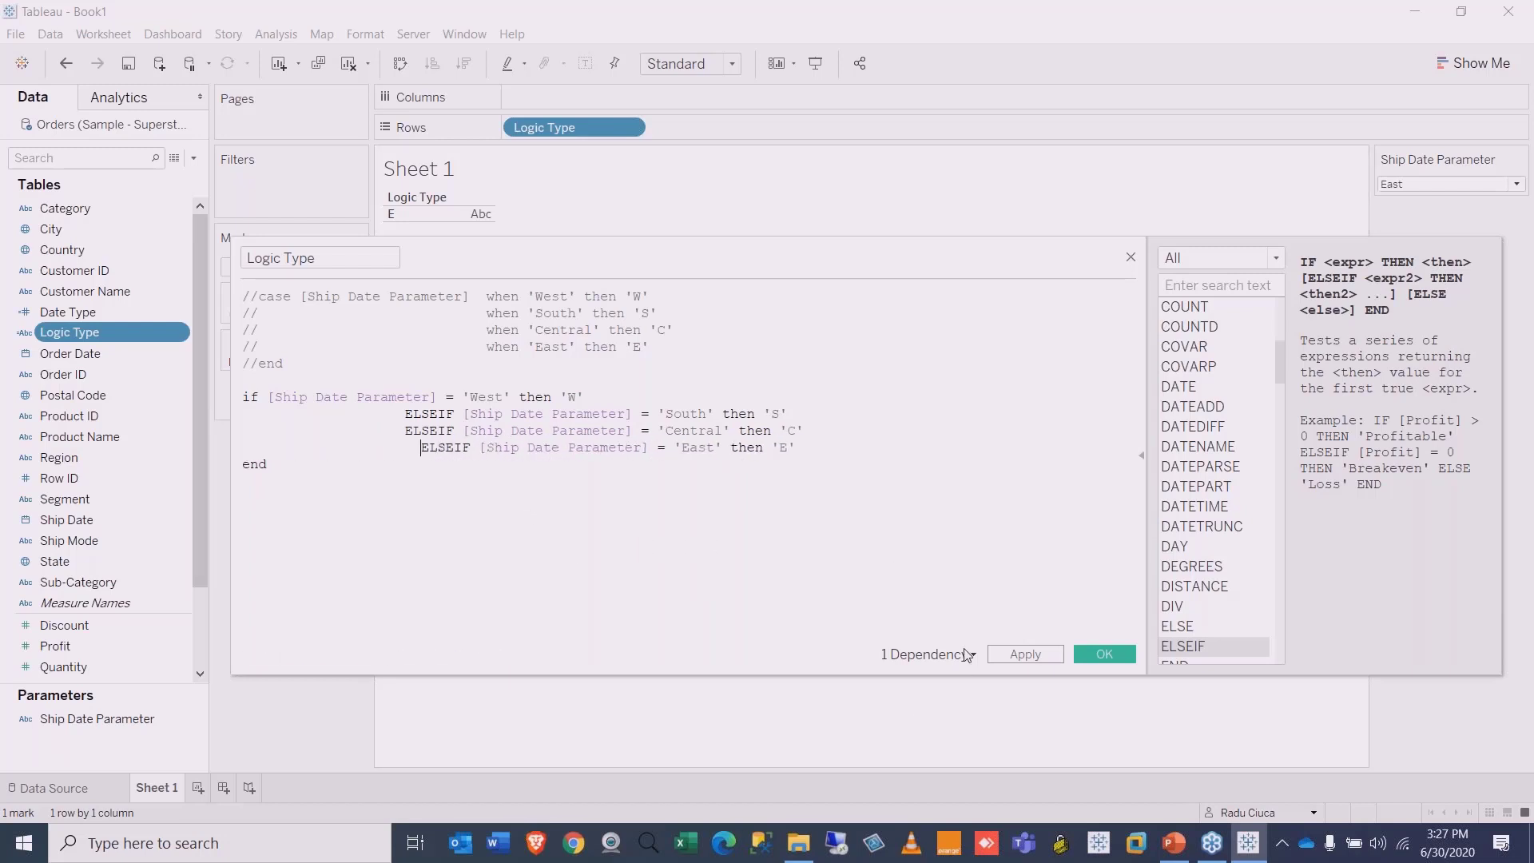
{"action": "key", "text": "BackSpace"}
{"action": "key", "text": "BackSpace"}
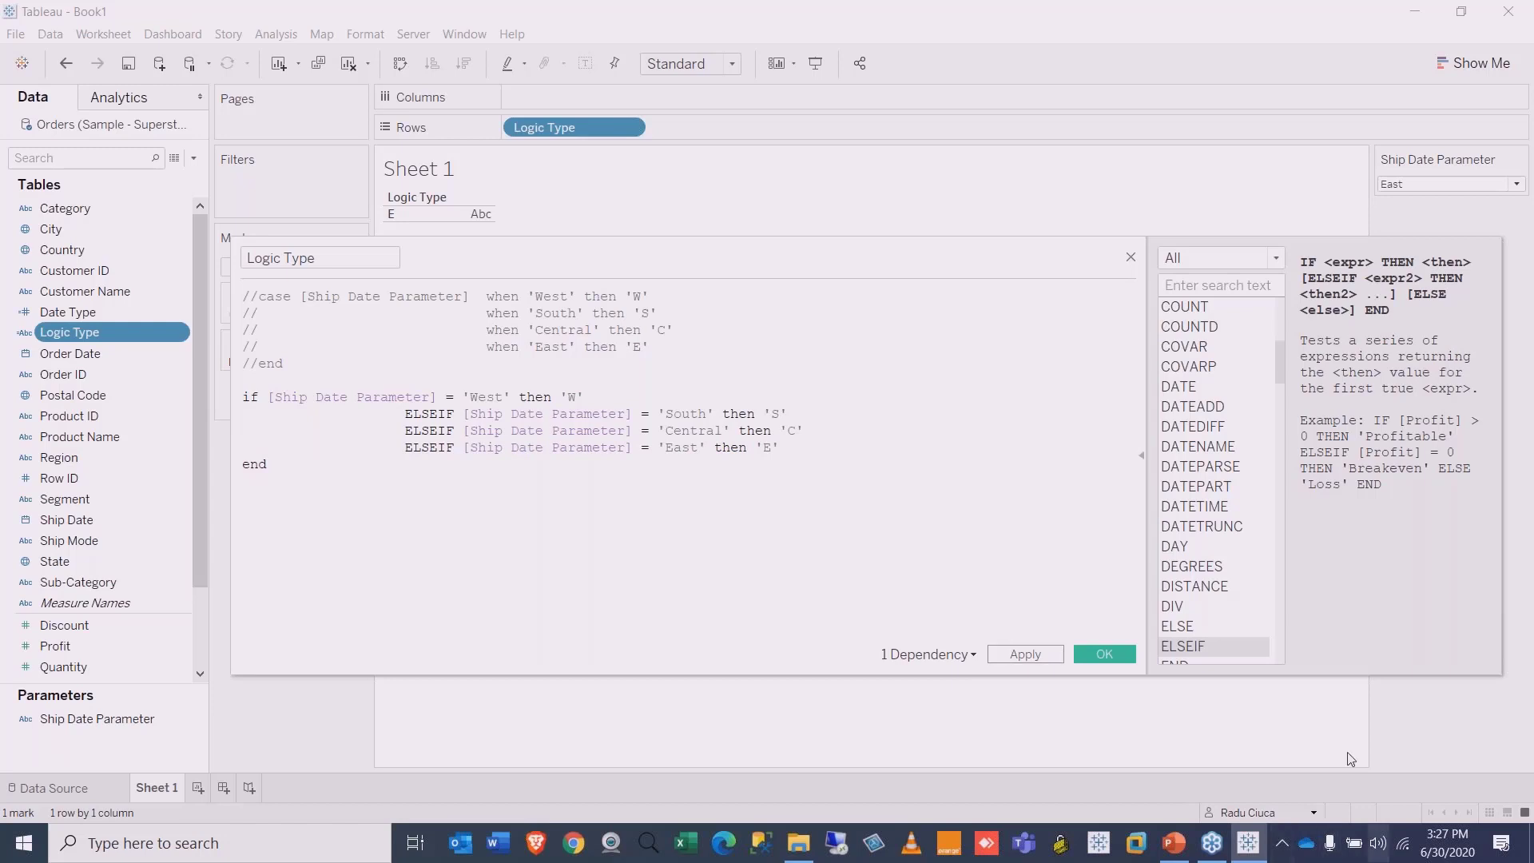
{"action": "left_click", "coordinate": [1107, 654]}
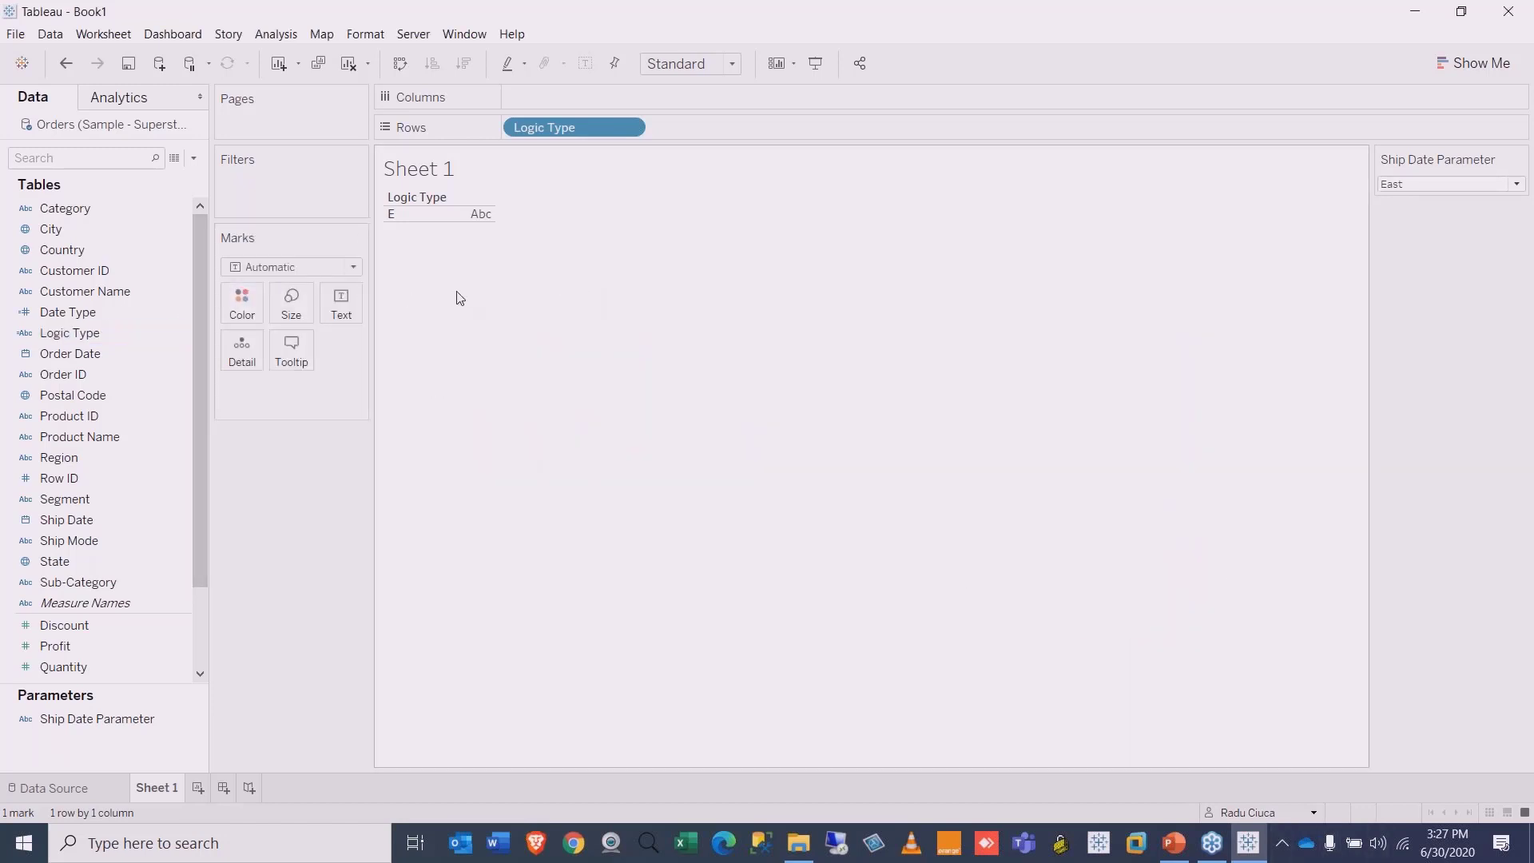
Step: Test the Logic Type field by switching the Ship Date Parameter through other regions, including Central, ending on South
{"action": "left_click", "coordinate": [1516, 185]}
{"action": "left_click", "coordinate": [1424, 218]}
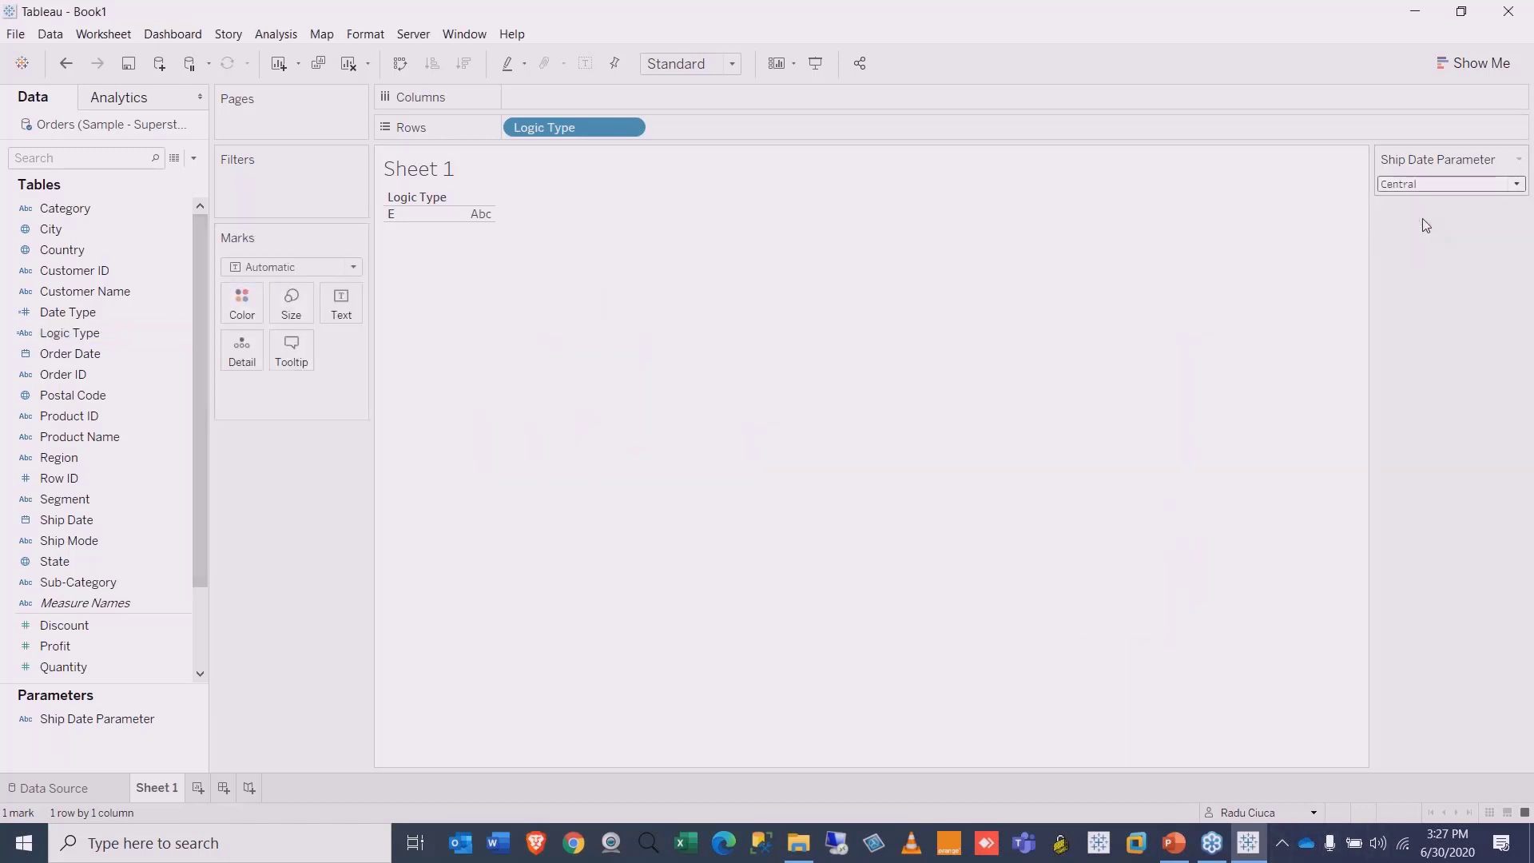
{"action": "left_click", "coordinate": [1516, 184]}
{"action": "left_click", "coordinate": [1416, 200]}
{"action": "left_click", "coordinate": [1516, 184]}
{"action": "left_click", "coordinate": [1392, 233]}
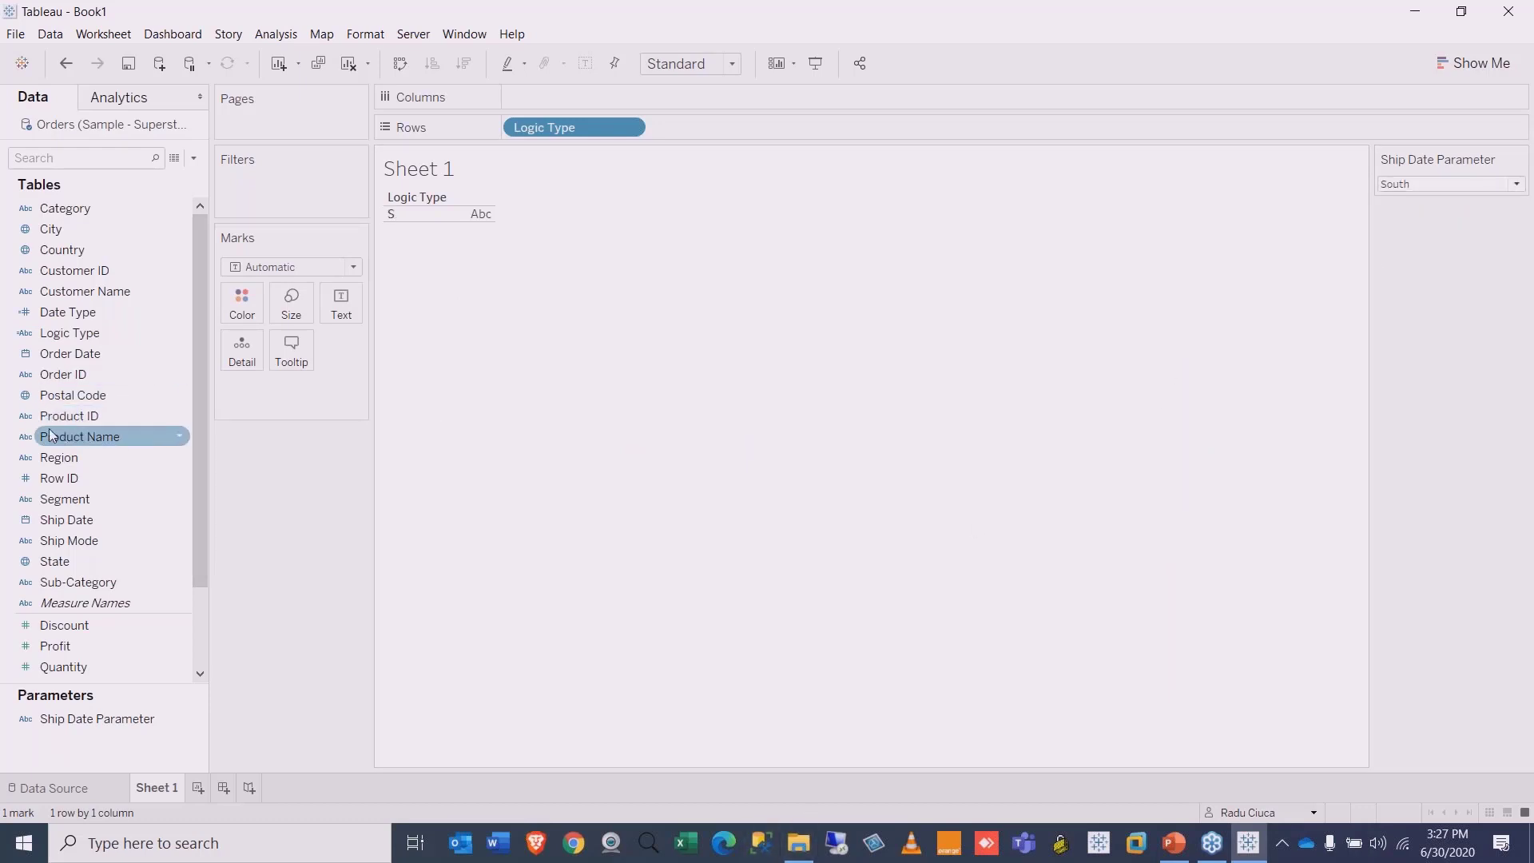
Step: Reopen the Logic Type calculation for editing and comment out every line of the if/ELSEIF block with //
{"action": "right_click", "coordinate": [59, 353]}
{"action": "right_click", "coordinate": [58, 337]}
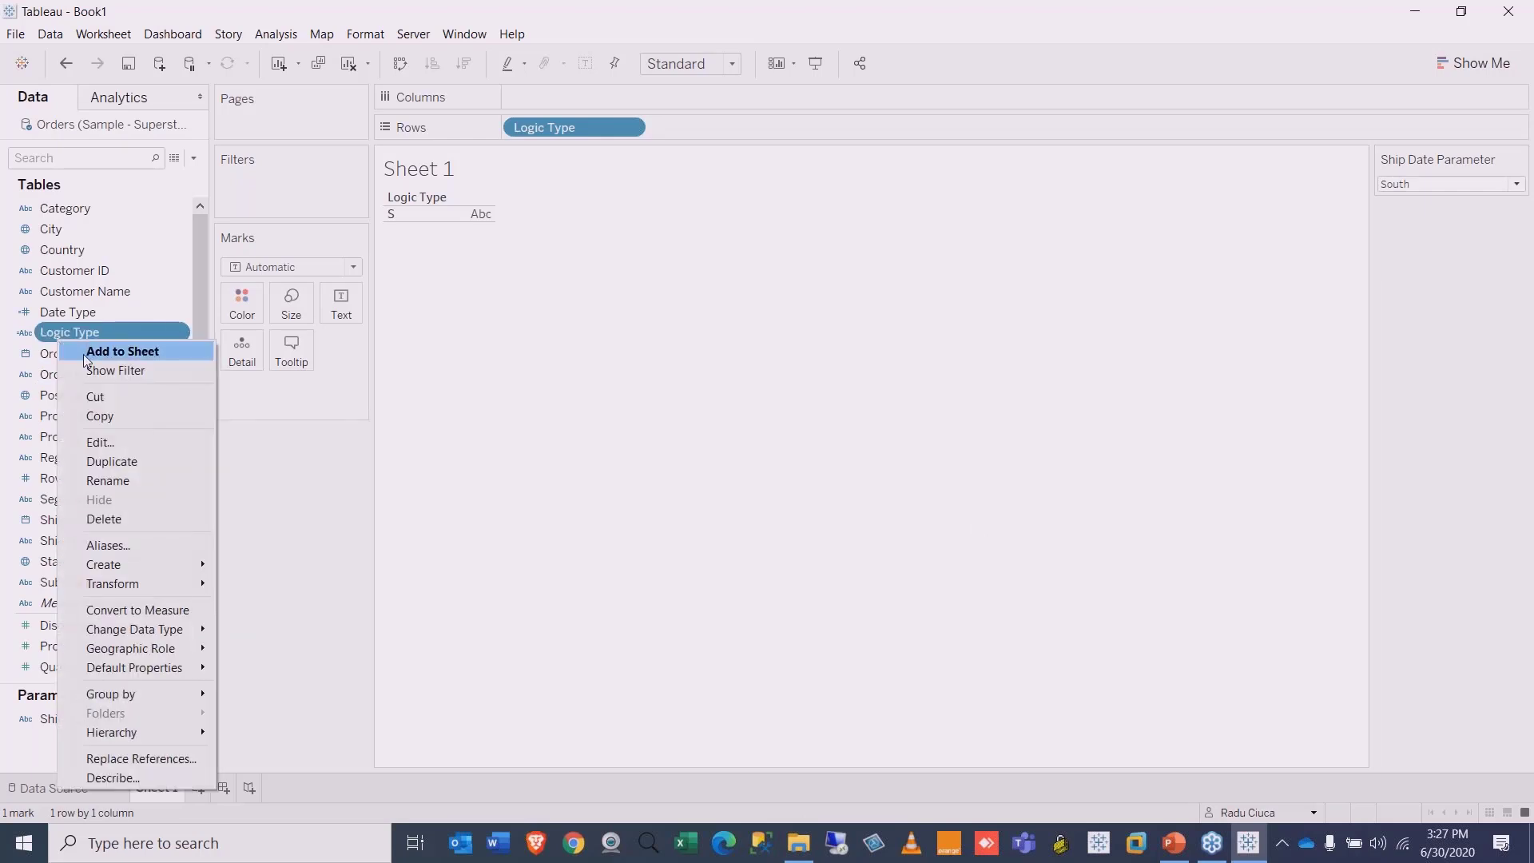
{"action": "left_click", "coordinate": [120, 442]}
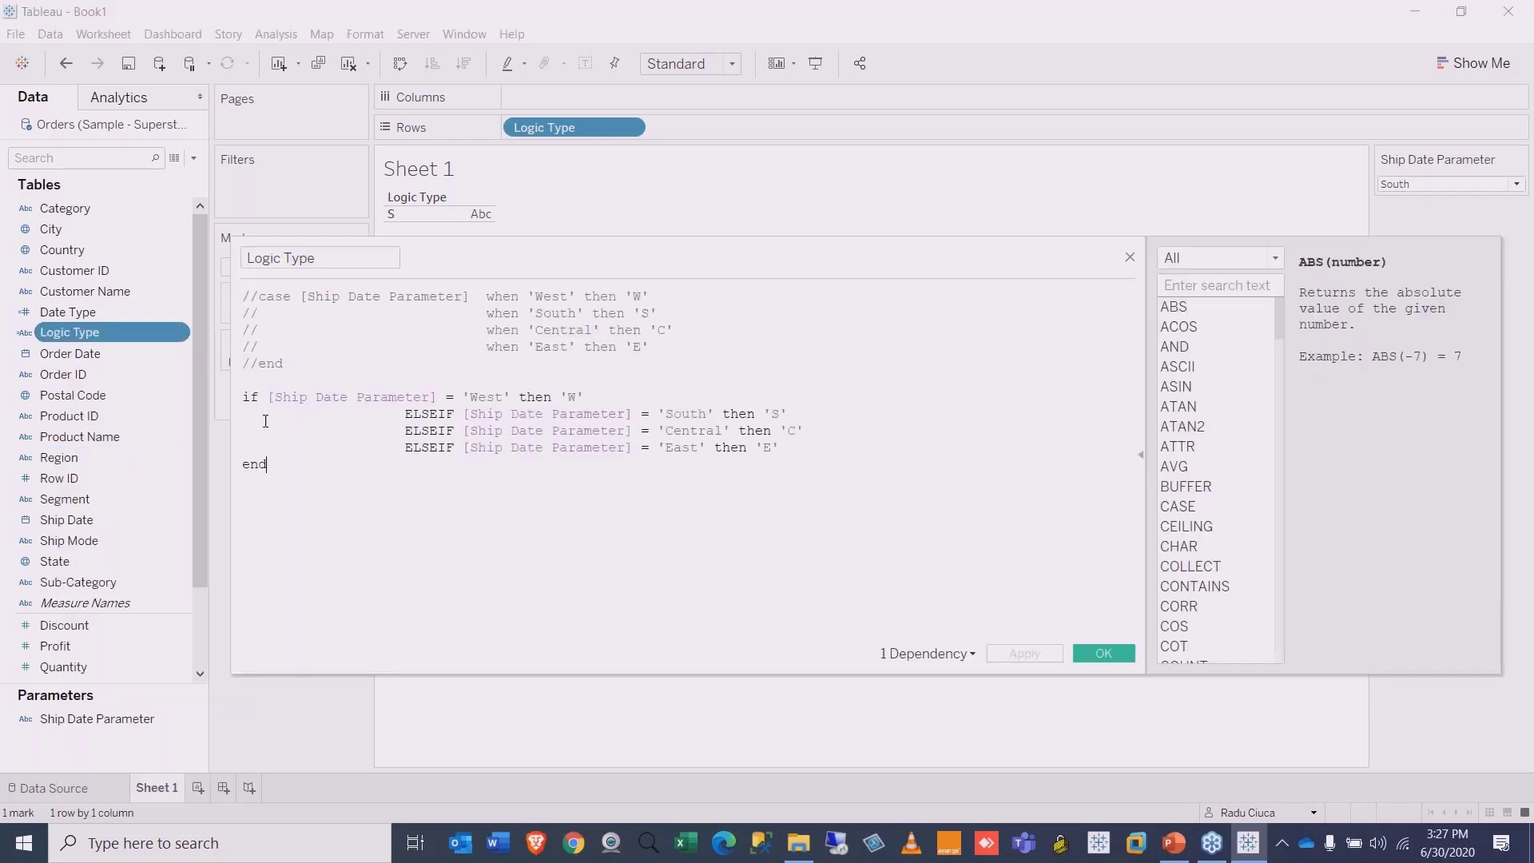
{"action": "type", "text": "//"}
{"action": "left_click", "coordinate": [244, 414]}
{"action": "type", "text": "//"}
{"action": "left_click", "coordinate": [243, 430]}
{"action": "type", "text": "//"}
{"action": "left_click", "coordinate": [244, 447]}
{"action": "type", "text": "//"}
{"action": "left_click", "coordinate": [243, 465]}
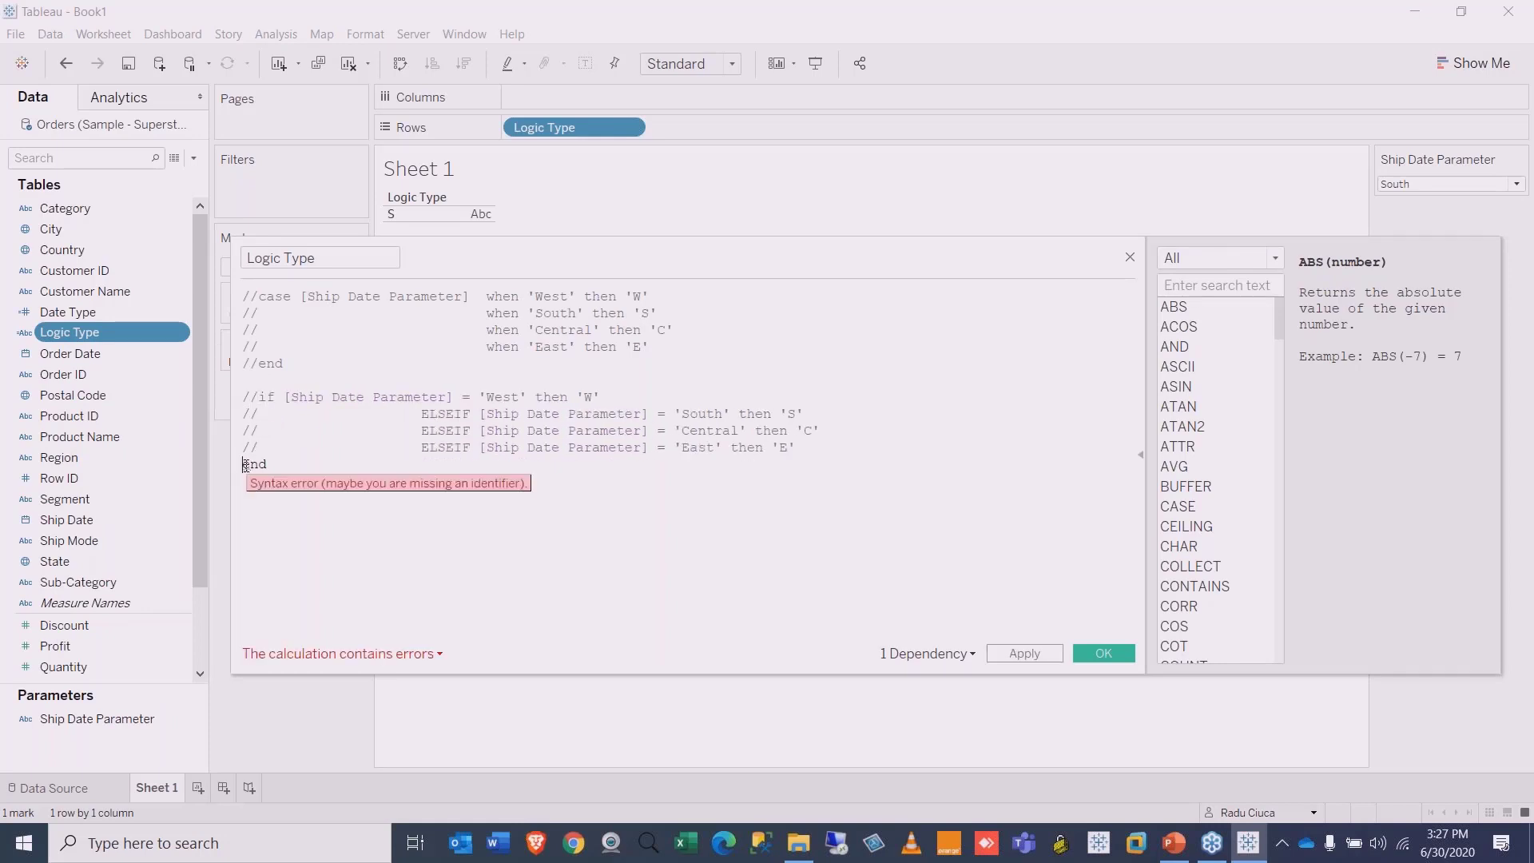
{"action": "type", "text": "//"}
Step: Filter the function list to Logical and read the descriptions of IF, IFNULL, IIF, ISDATE and ISNULL
{"action": "left_click", "coordinate": [1270, 257]}
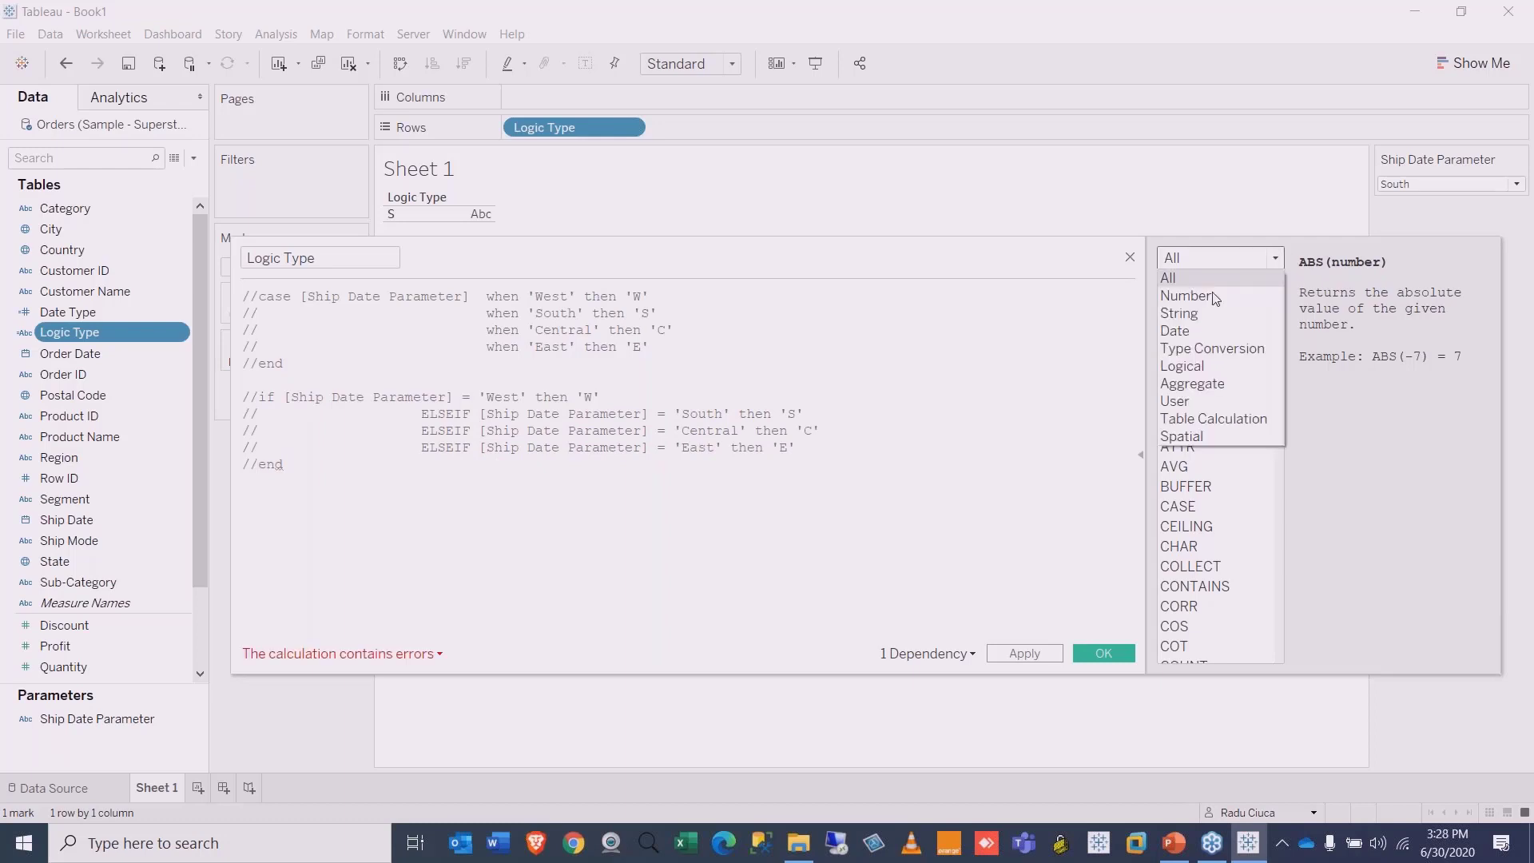
{"action": "left_click", "coordinate": [1194, 334]}
{"action": "left_click", "coordinate": [1268, 260]}
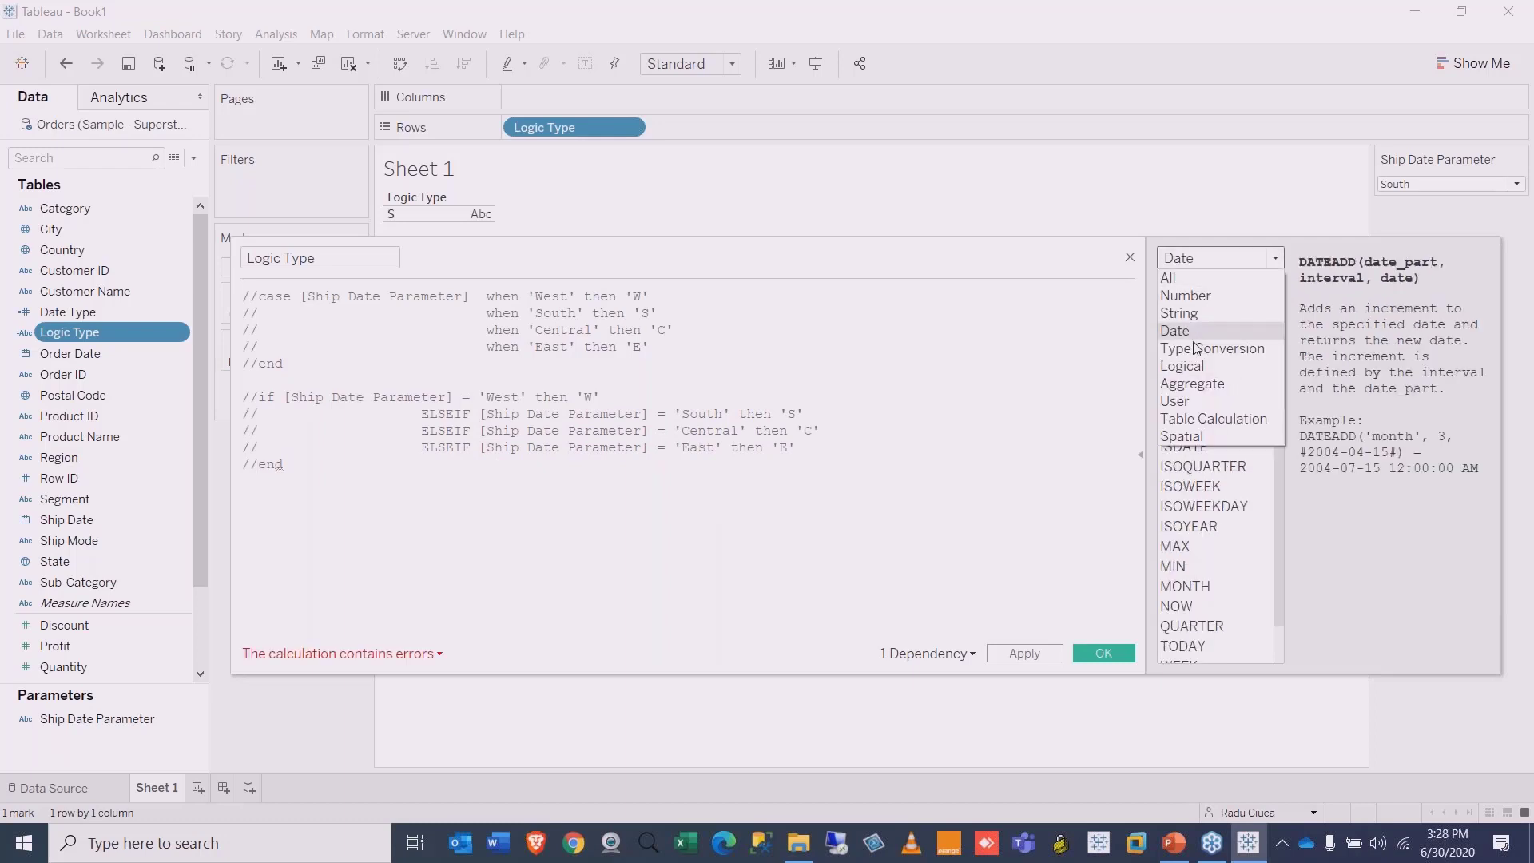
{"action": "left_click", "coordinate": [1195, 369]}
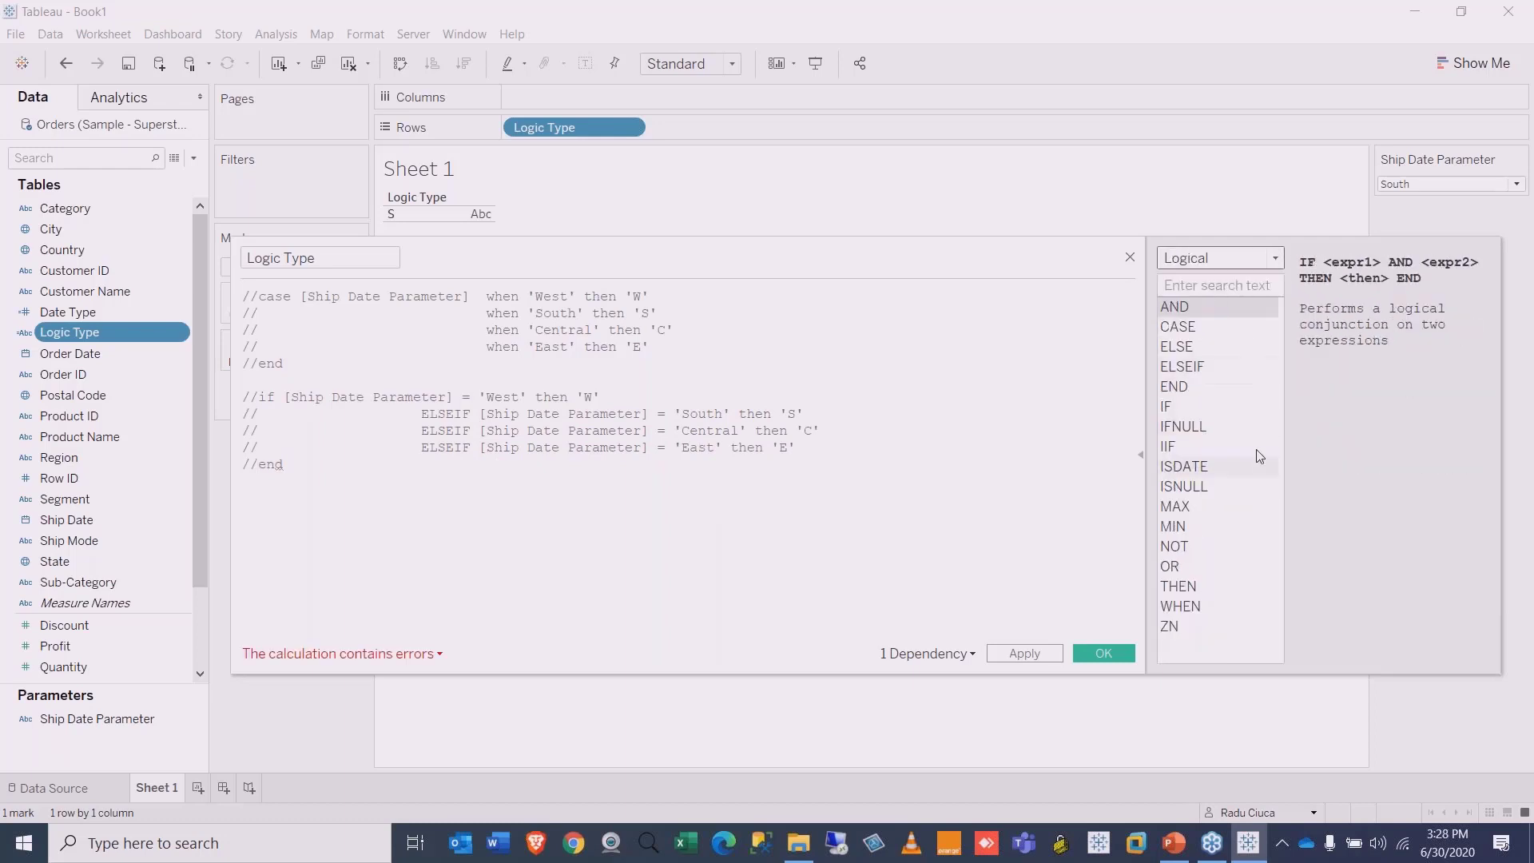
{"action": "left_click", "coordinate": [1170, 406]}
{"action": "left_click", "coordinate": [1192, 430]}
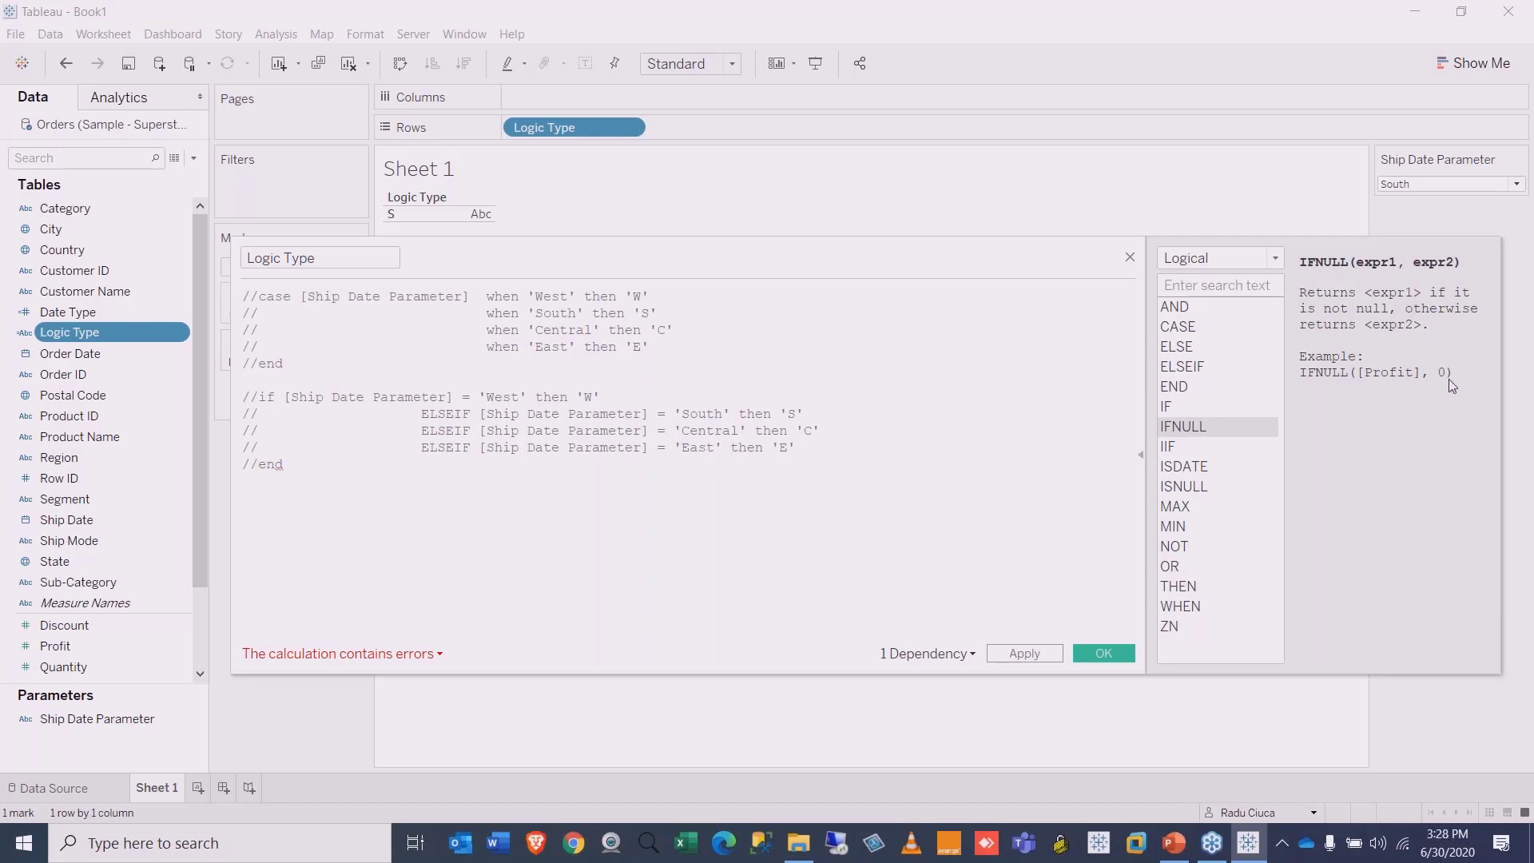
{"action": "left_click", "coordinate": [1168, 449]}
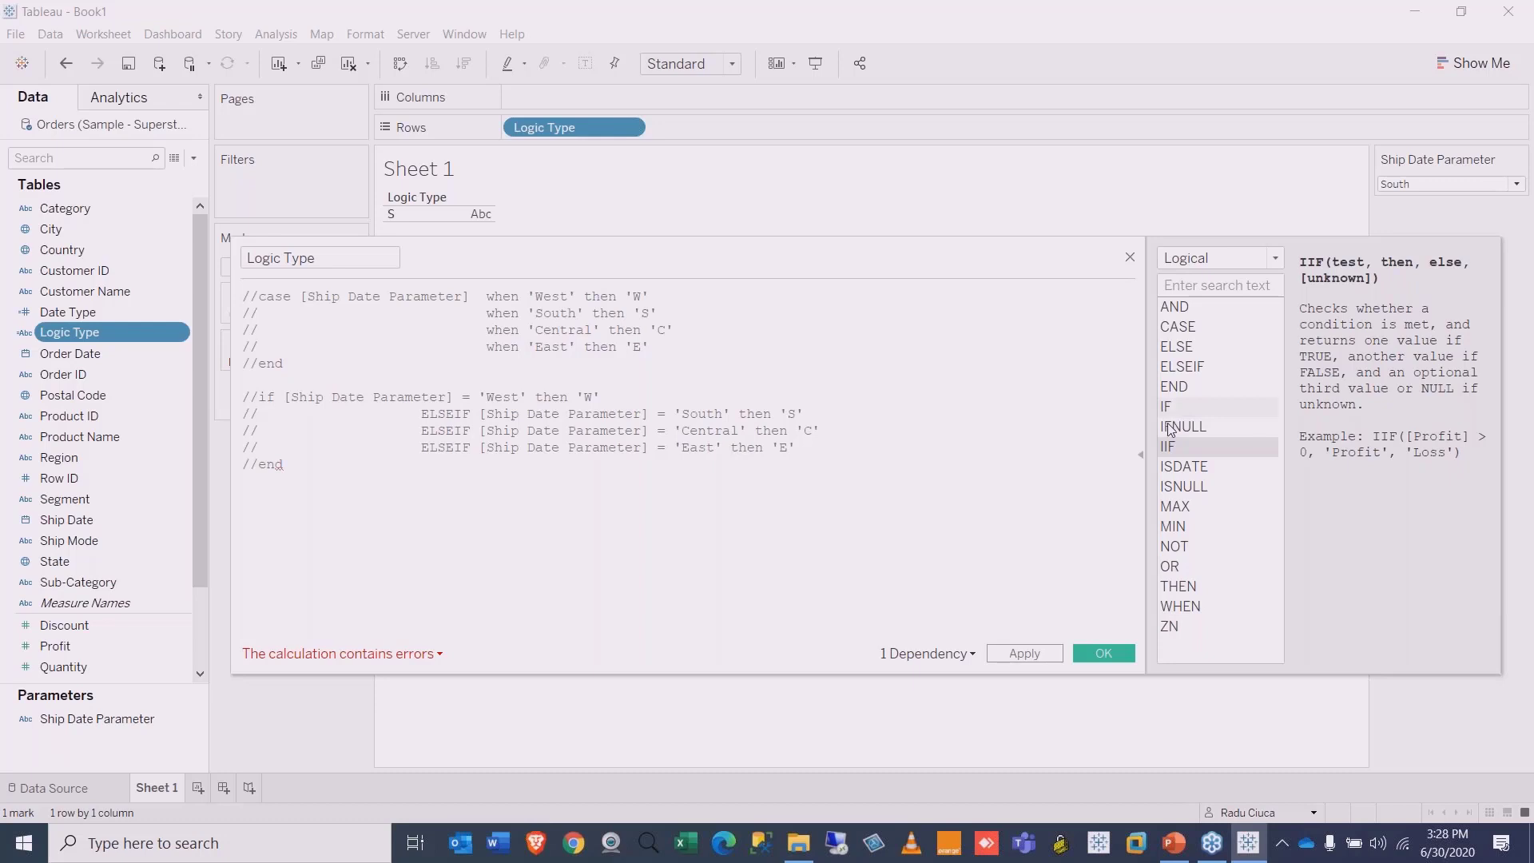
{"action": "left_click", "coordinate": [1178, 471]}
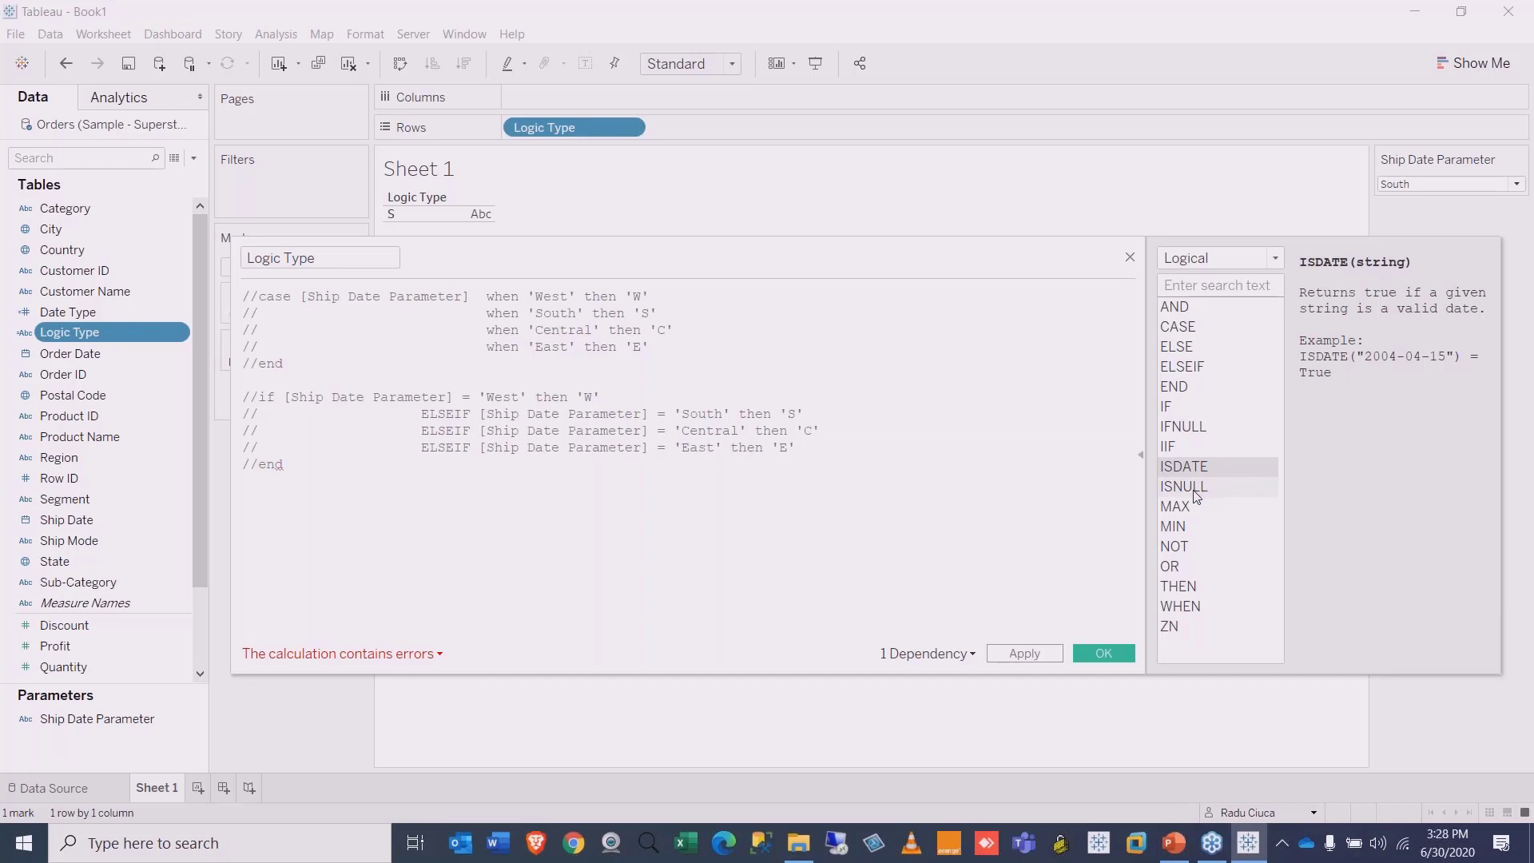
{"action": "left_click", "coordinate": [1185, 489]}
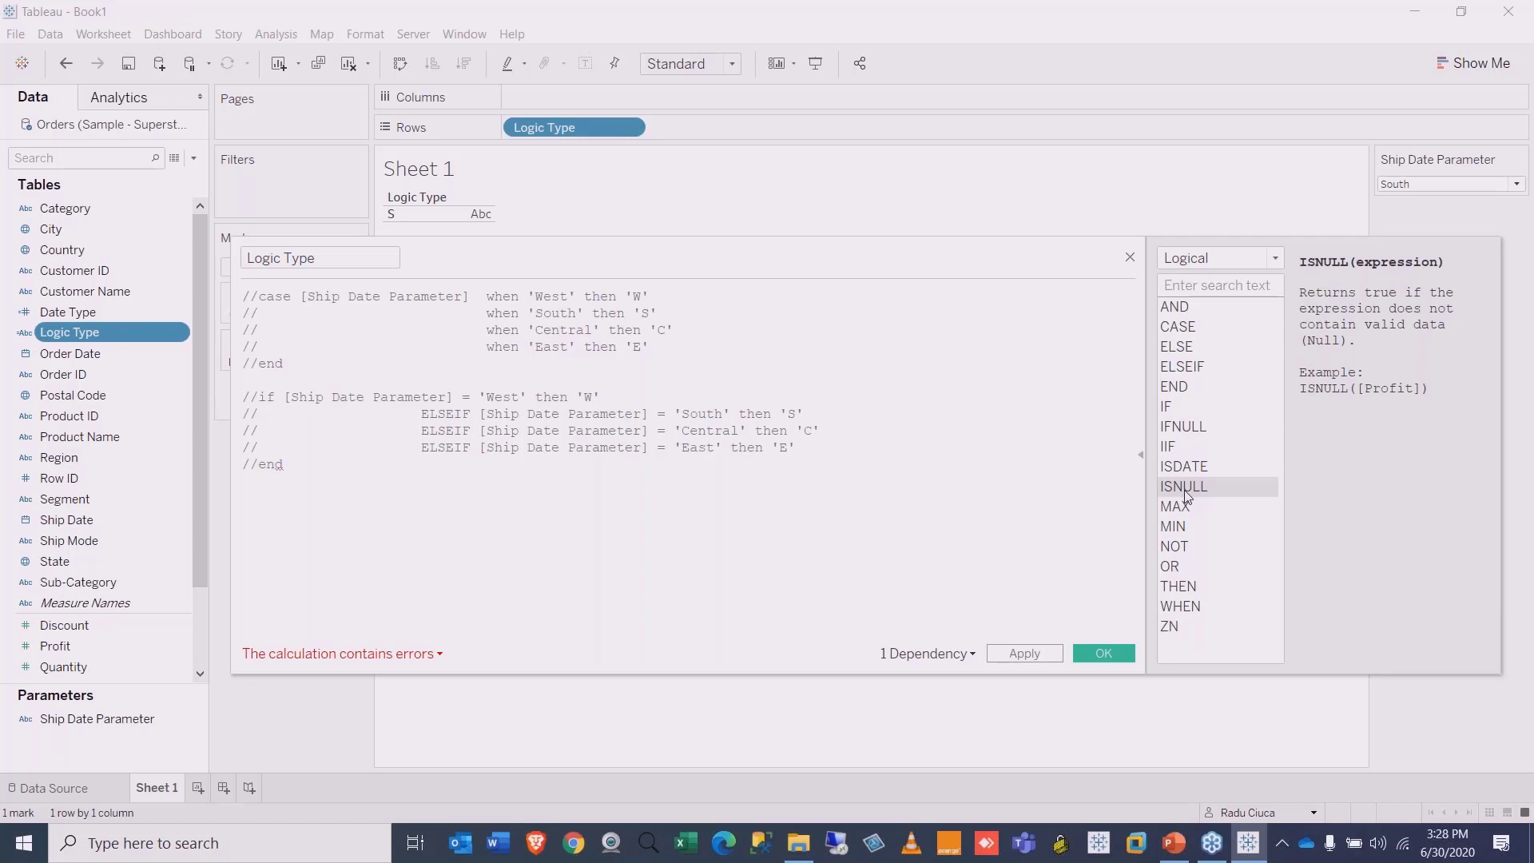
Step: Read the descriptions of the logical functions MIN, NOT, OR, AND, THEN, WHEN and ZN, and revisit IFNULL
{"action": "left_click", "coordinate": [1186, 525]}
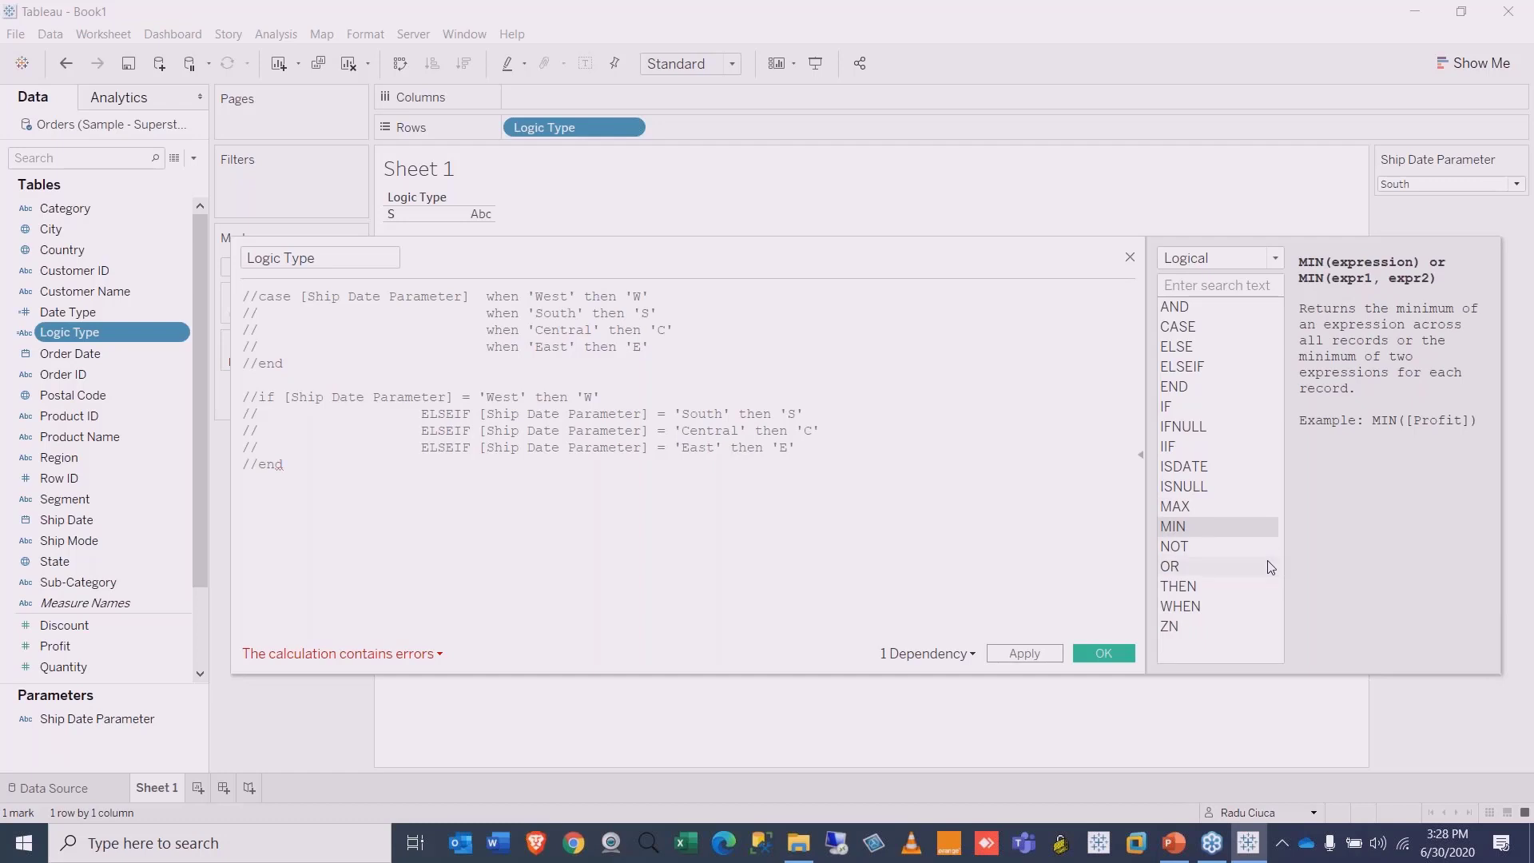
{"action": "left_click", "coordinate": [1189, 547]}
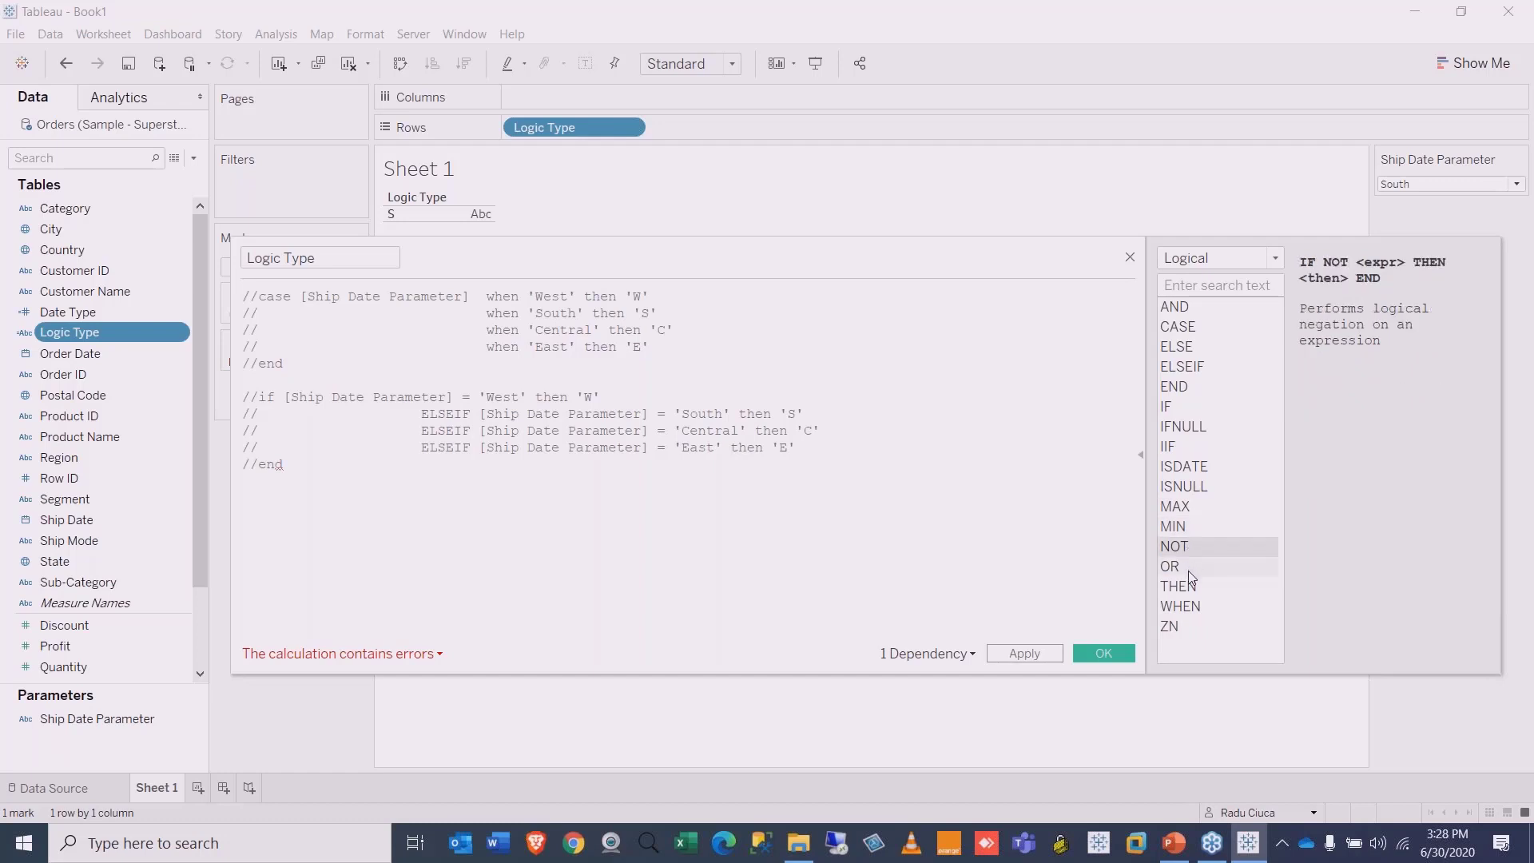
{"action": "left_click", "coordinate": [1190, 569]}
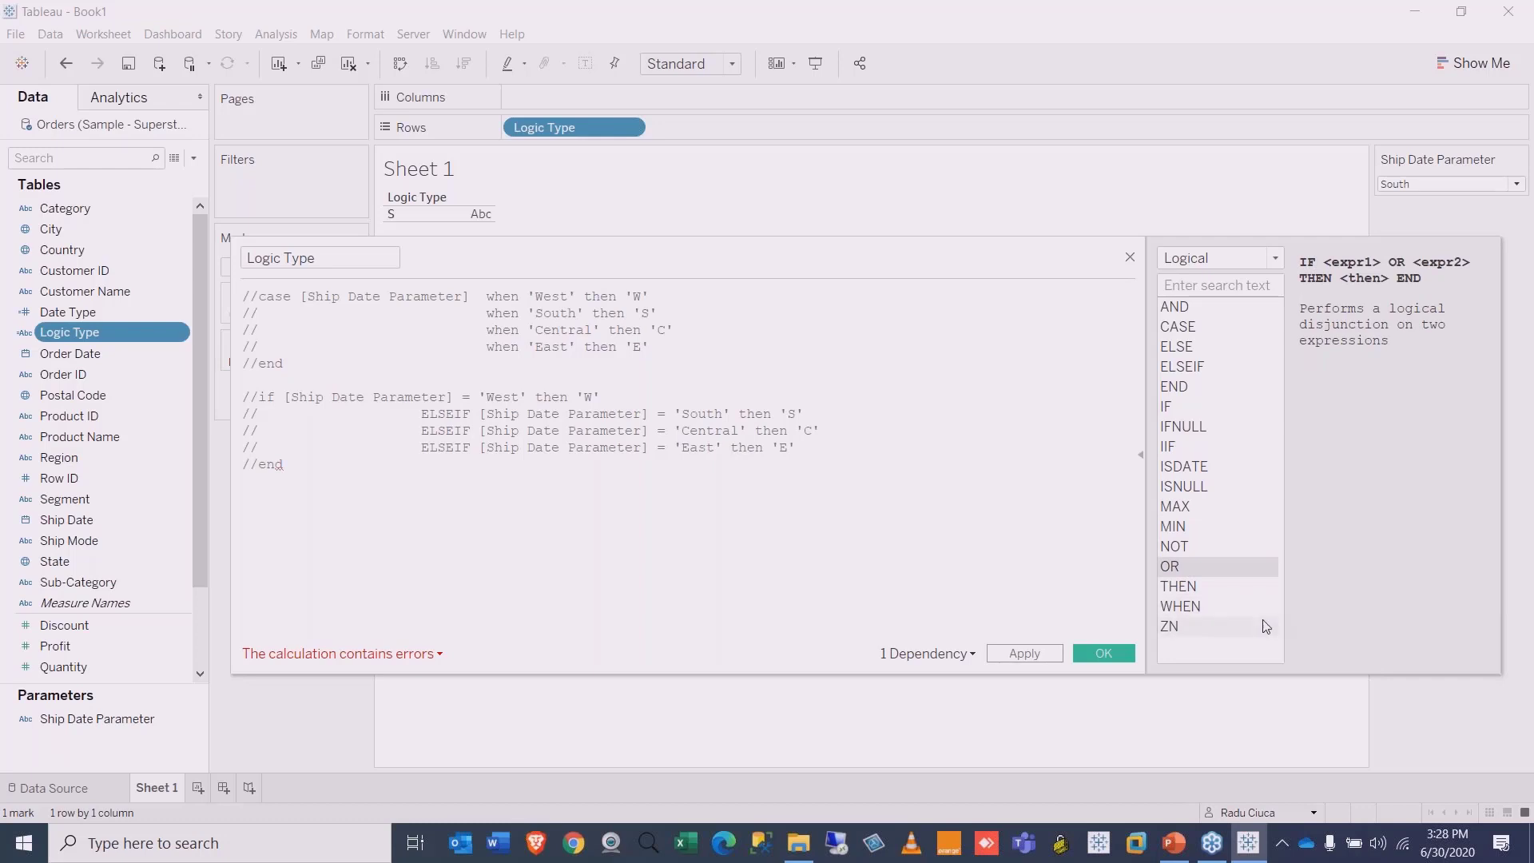
{"action": "left_click", "coordinate": [1172, 311]}
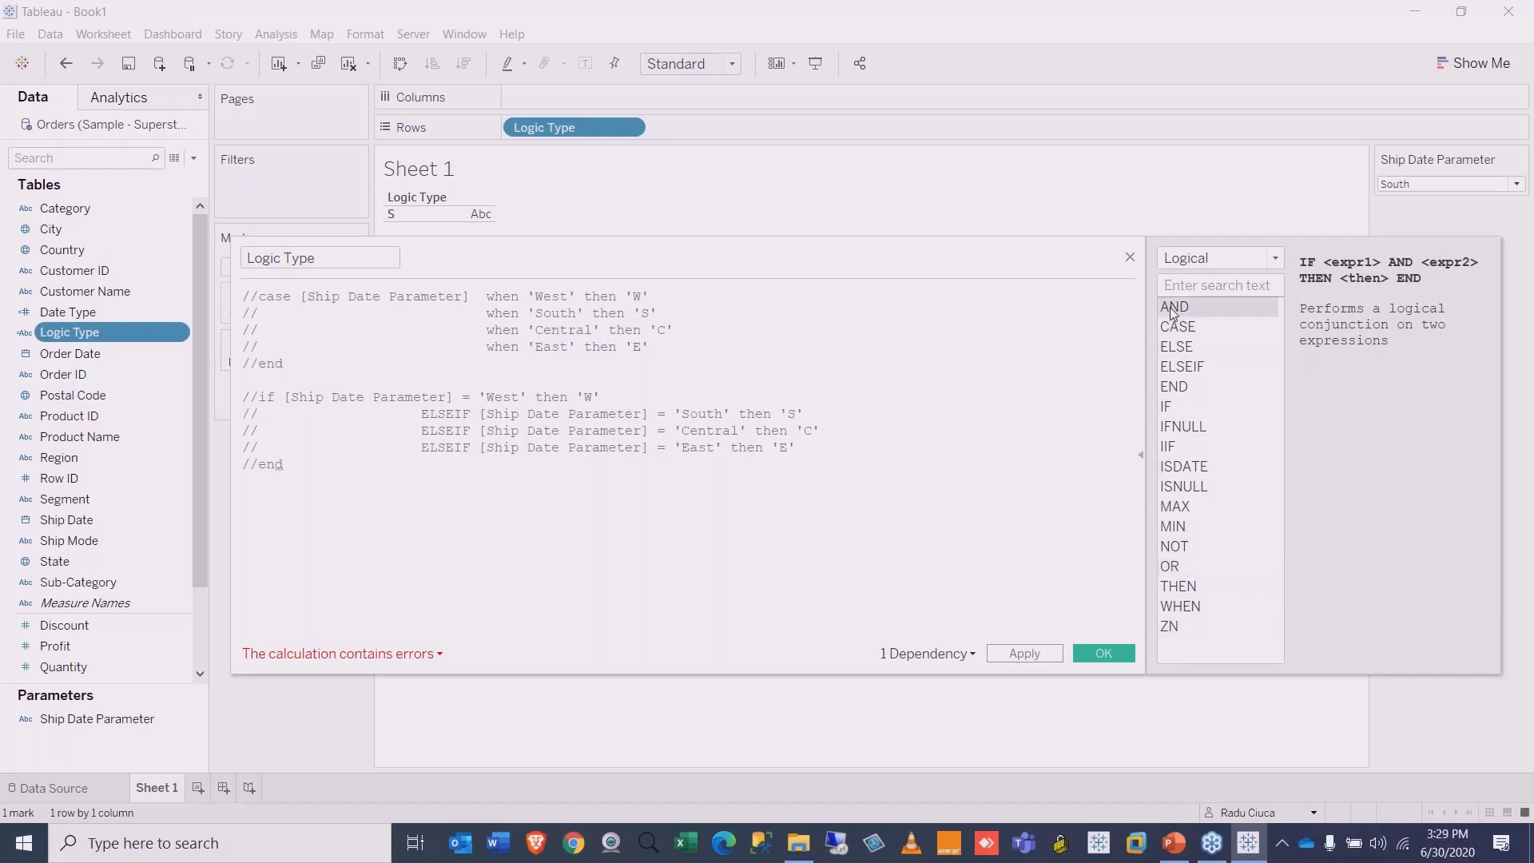
{"action": "left_click", "coordinate": [1185, 569]}
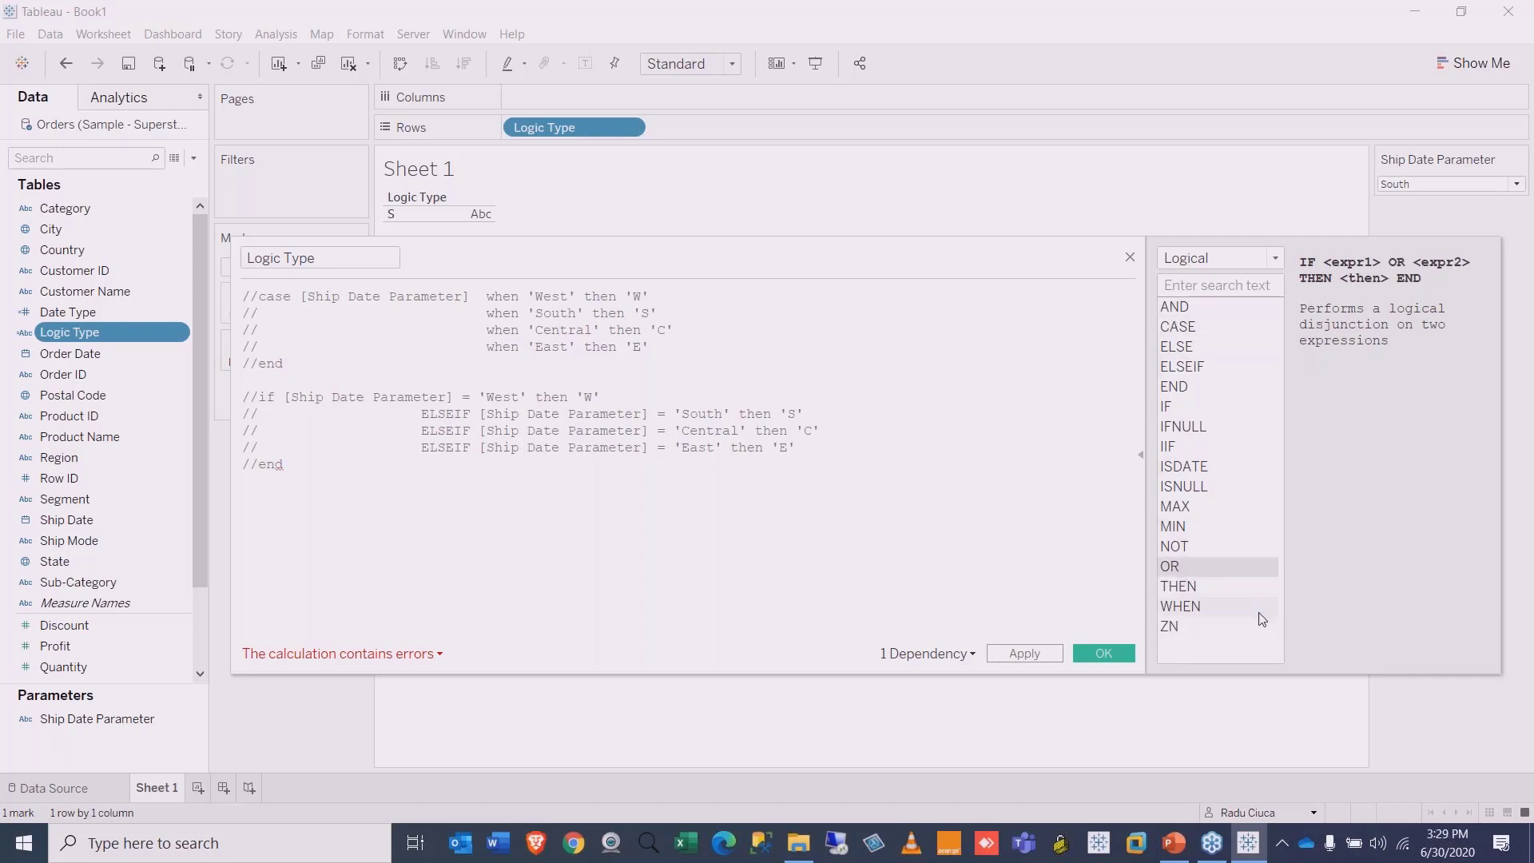
{"action": "left_click", "coordinate": [1182, 585]}
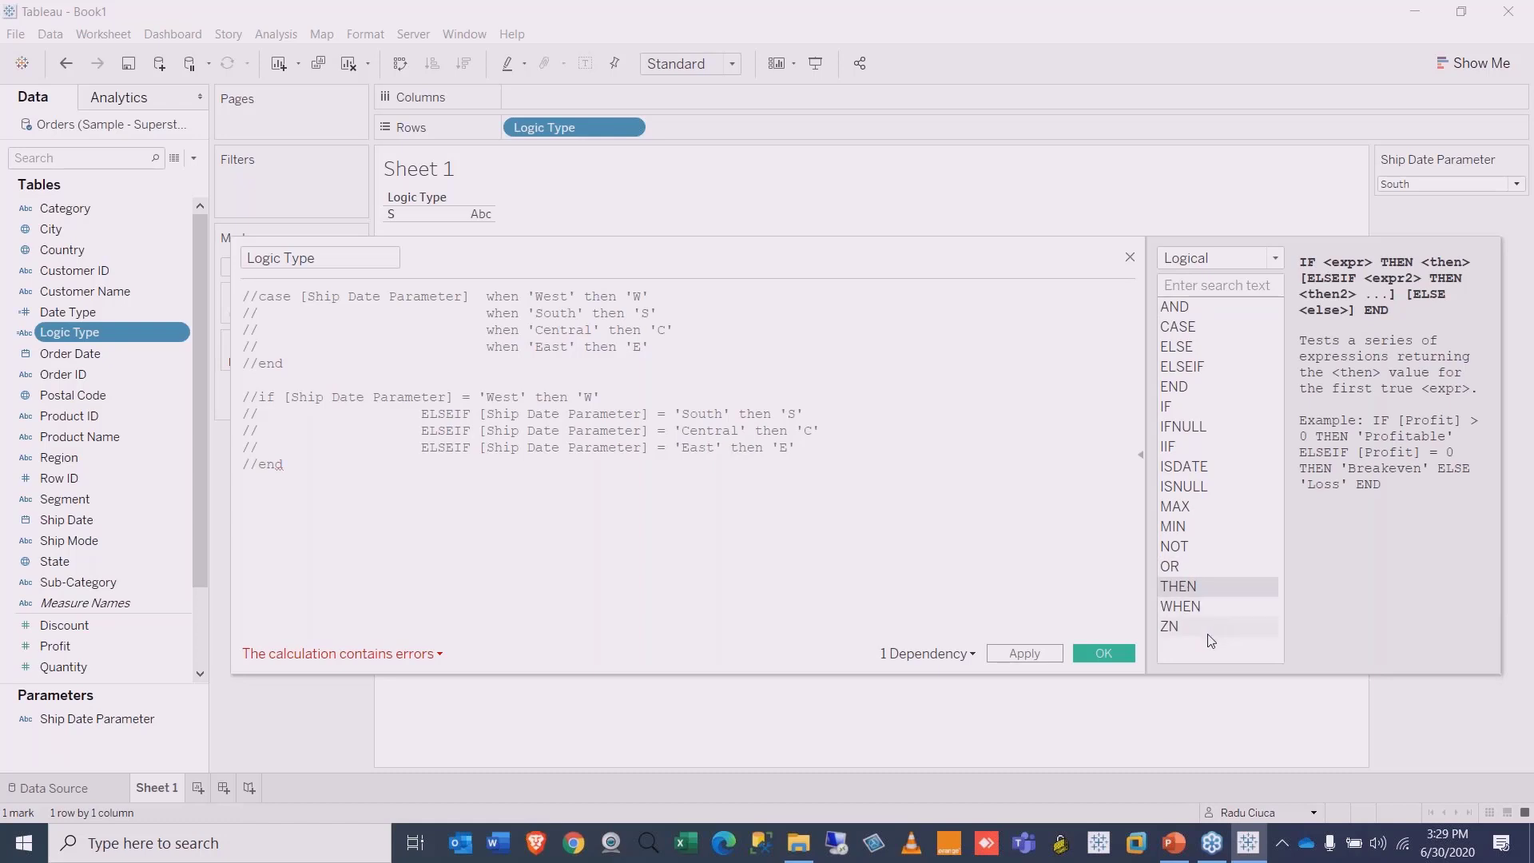
{"action": "left_click", "coordinate": [1190, 611]}
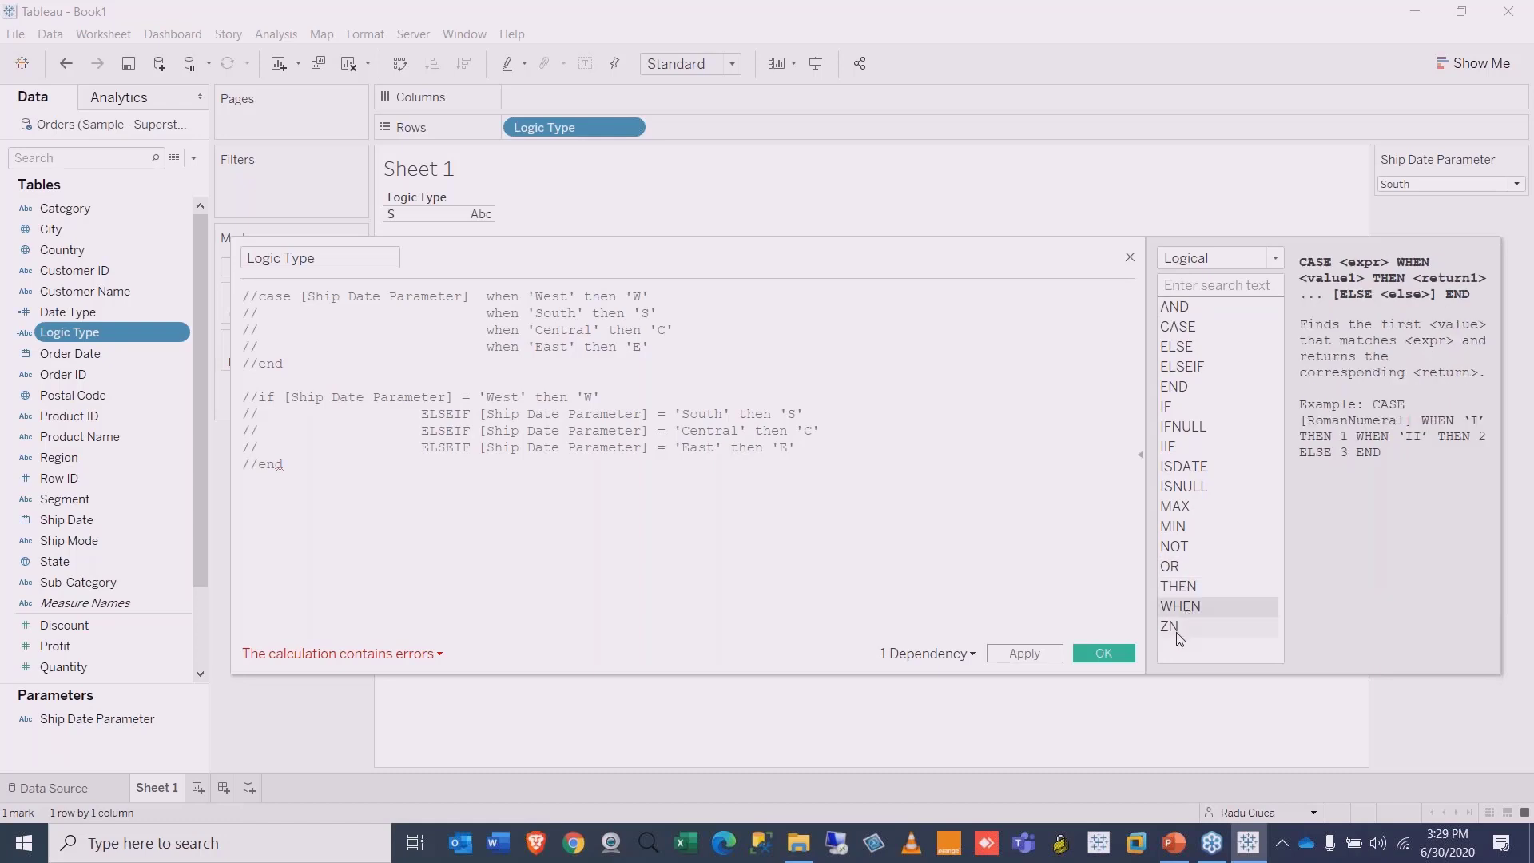
{"action": "left_click", "coordinate": [1183, 635]}
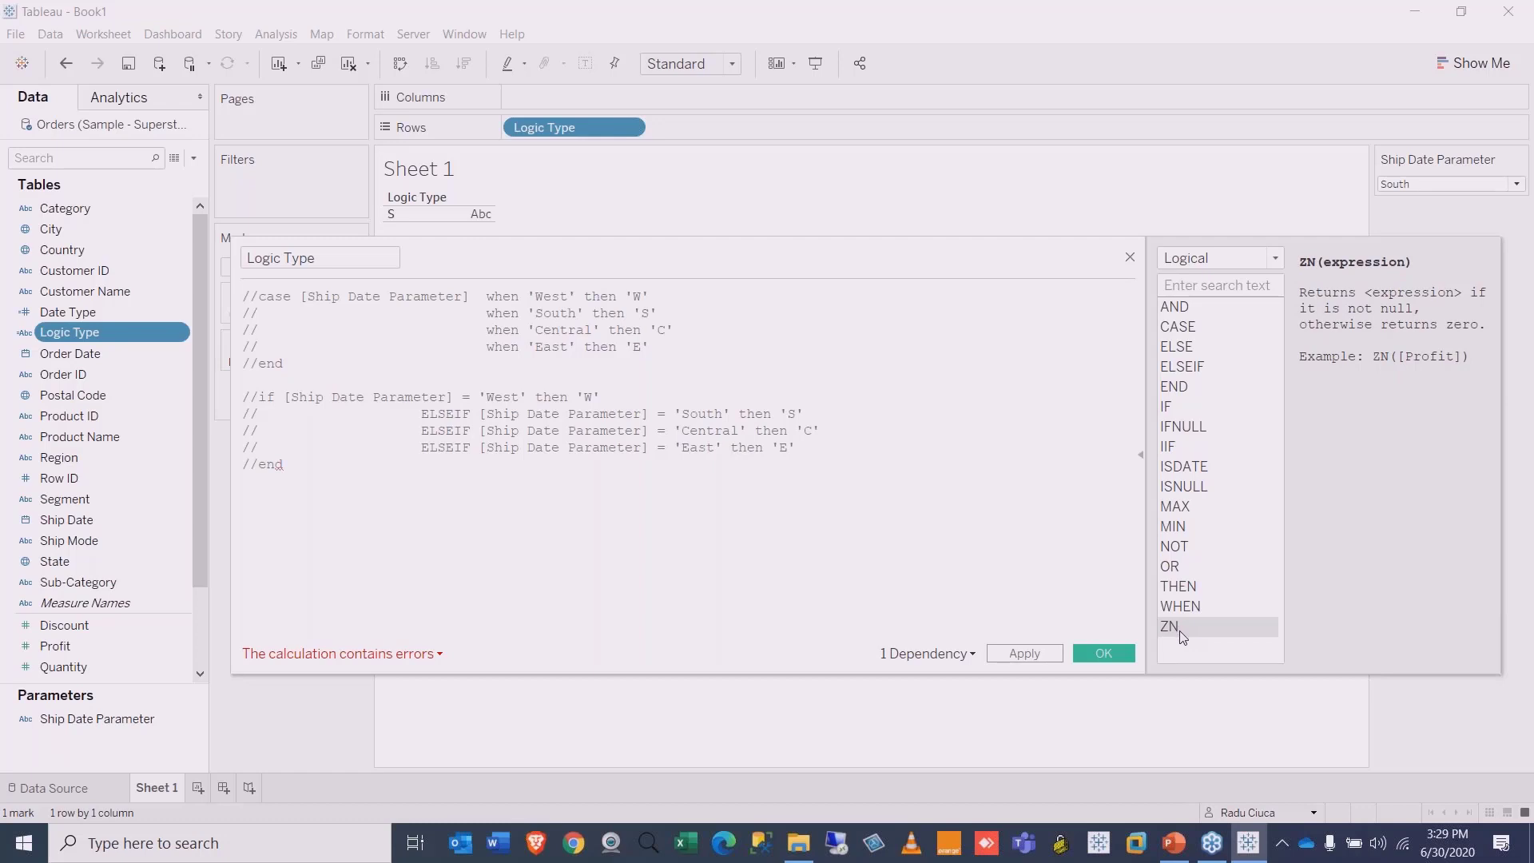
{"action": "left_click", "coordinate": [1186, 427]}
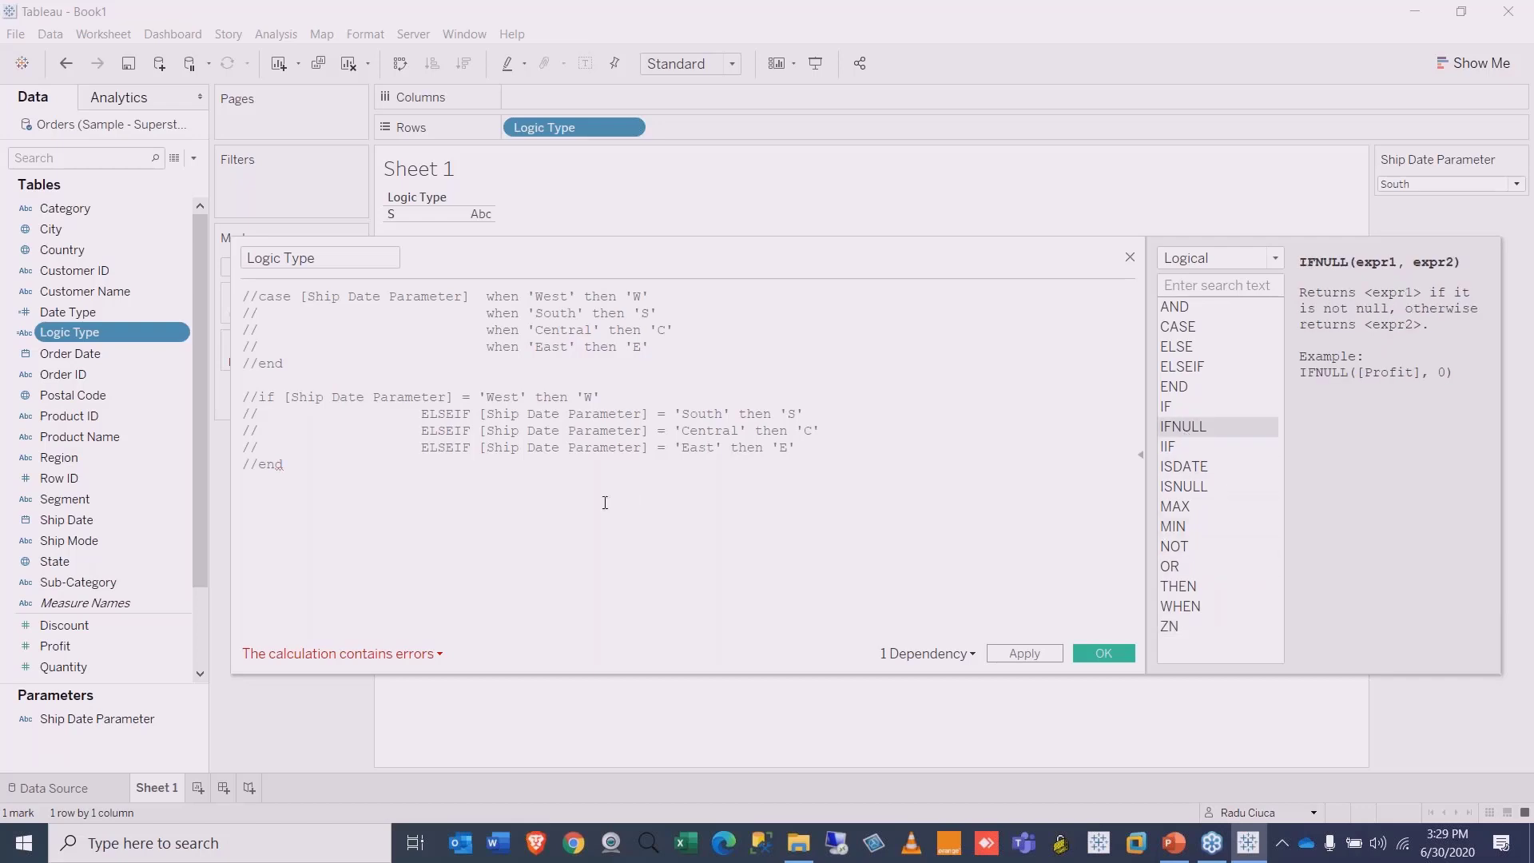
Step: Enter 0 as the Logic Type formula below the commented lines, save it, and remove Logic Type from Rows
{"action": "left_click", "coordinate": [325, 467]}
{"action": "key", "text": "Return"}
{"action": "key", "text": "Return"}
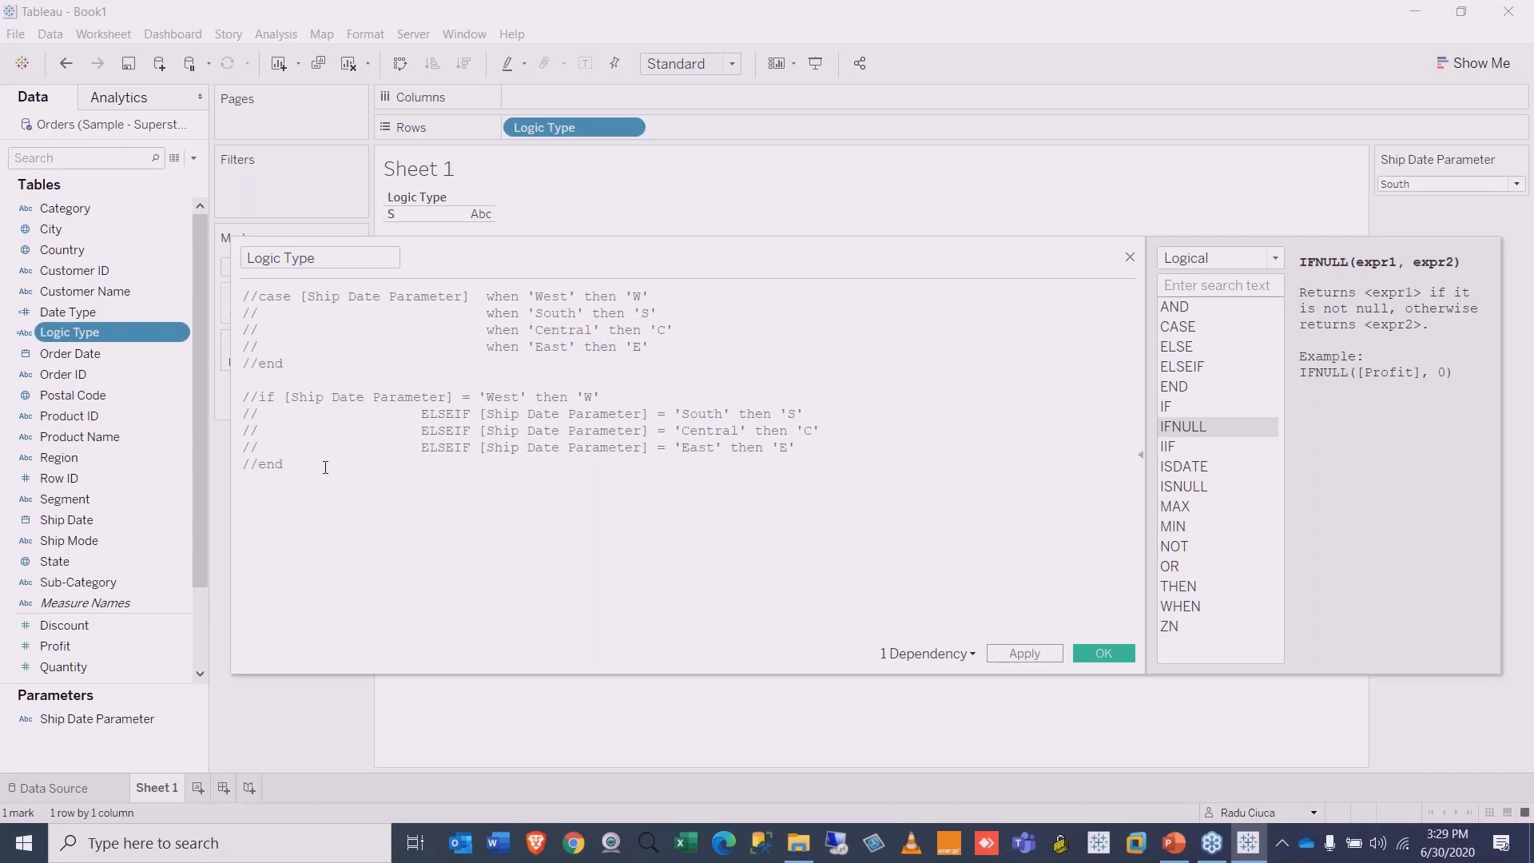
{"action": "type", "text": "0"}
{"action": "left_click", "coordinate": [1102, 650]}
{"action": "left_click_drag", "start_coordinate": [574, 127], "coordinate": [601, 29]}
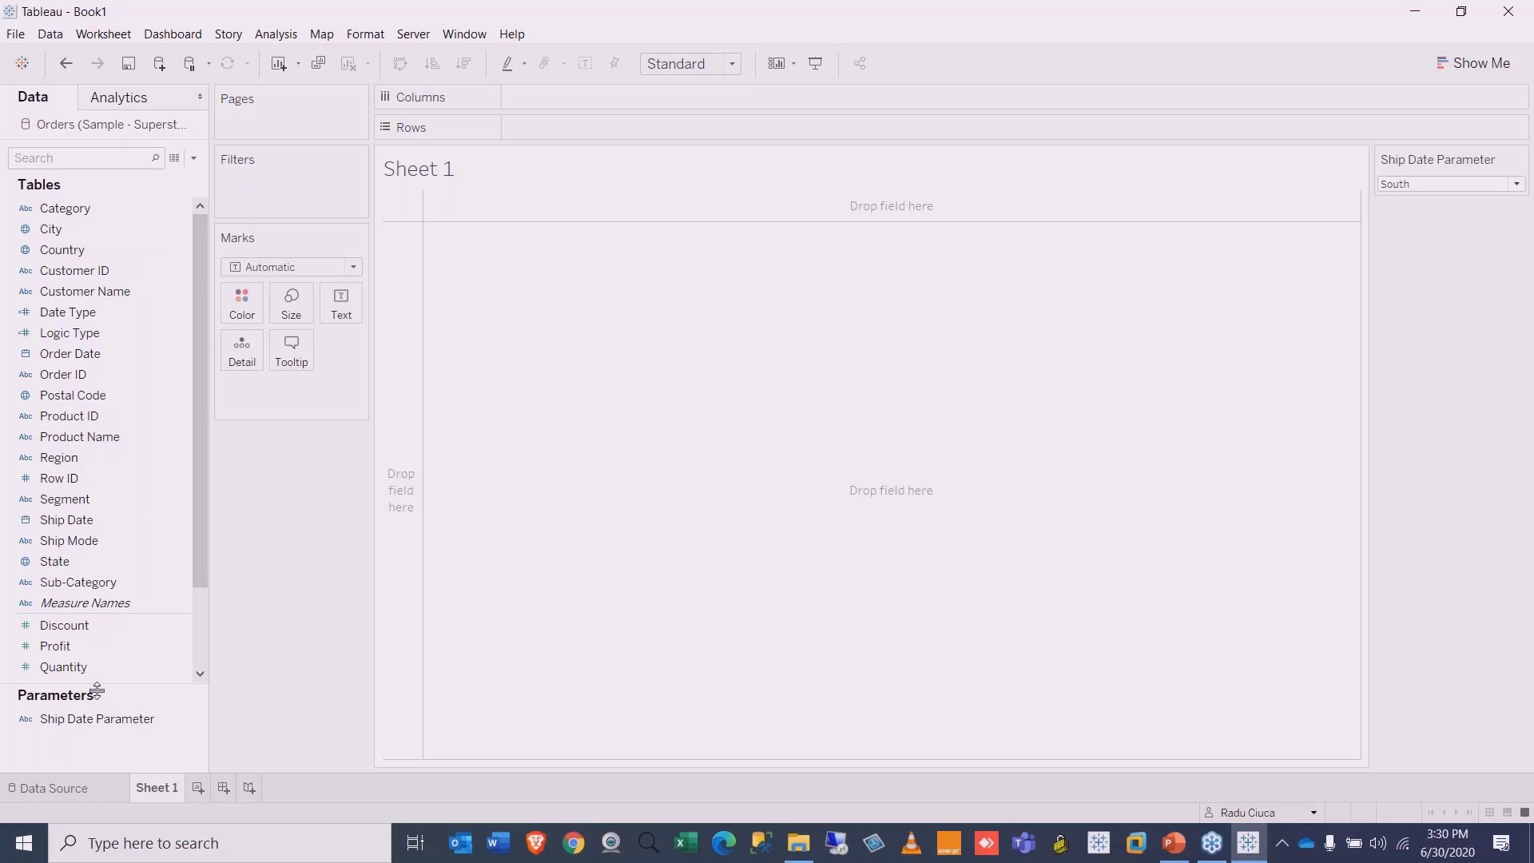
Step: Create a calculated field from the Sales measure and name it Rest de incasat
{"action": "left_click_drag", "start_coordinate": [97, 689], "coordinate": [97, 733]}
{"action": "left_click", "coordinate": [64, 687]}
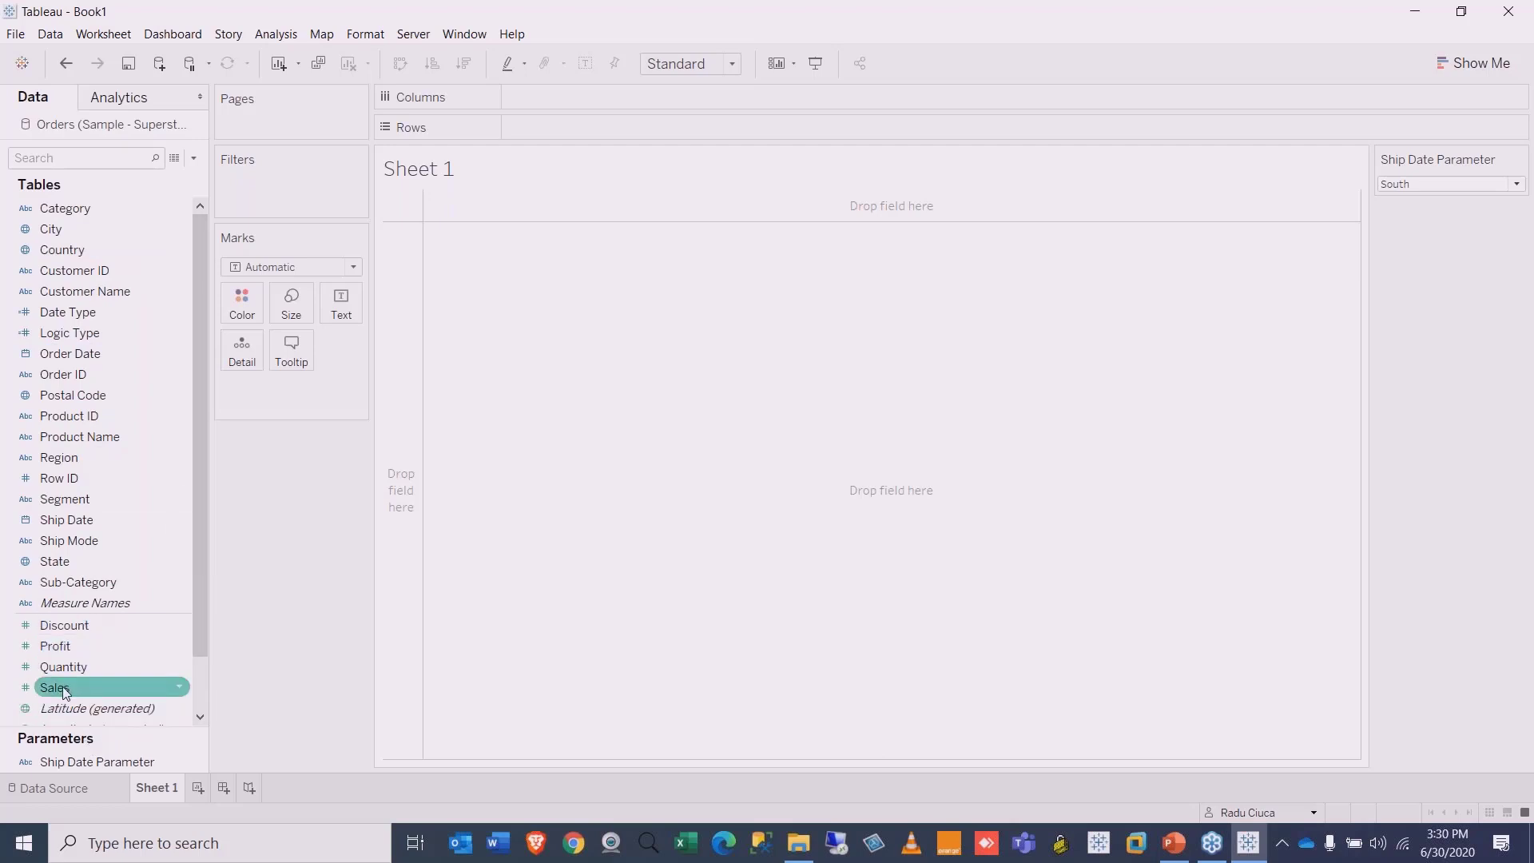
{"action": "right_click", "coordinate": [64, 688]}
{"action": "mouse_move", "coordinate": [148, 465]}
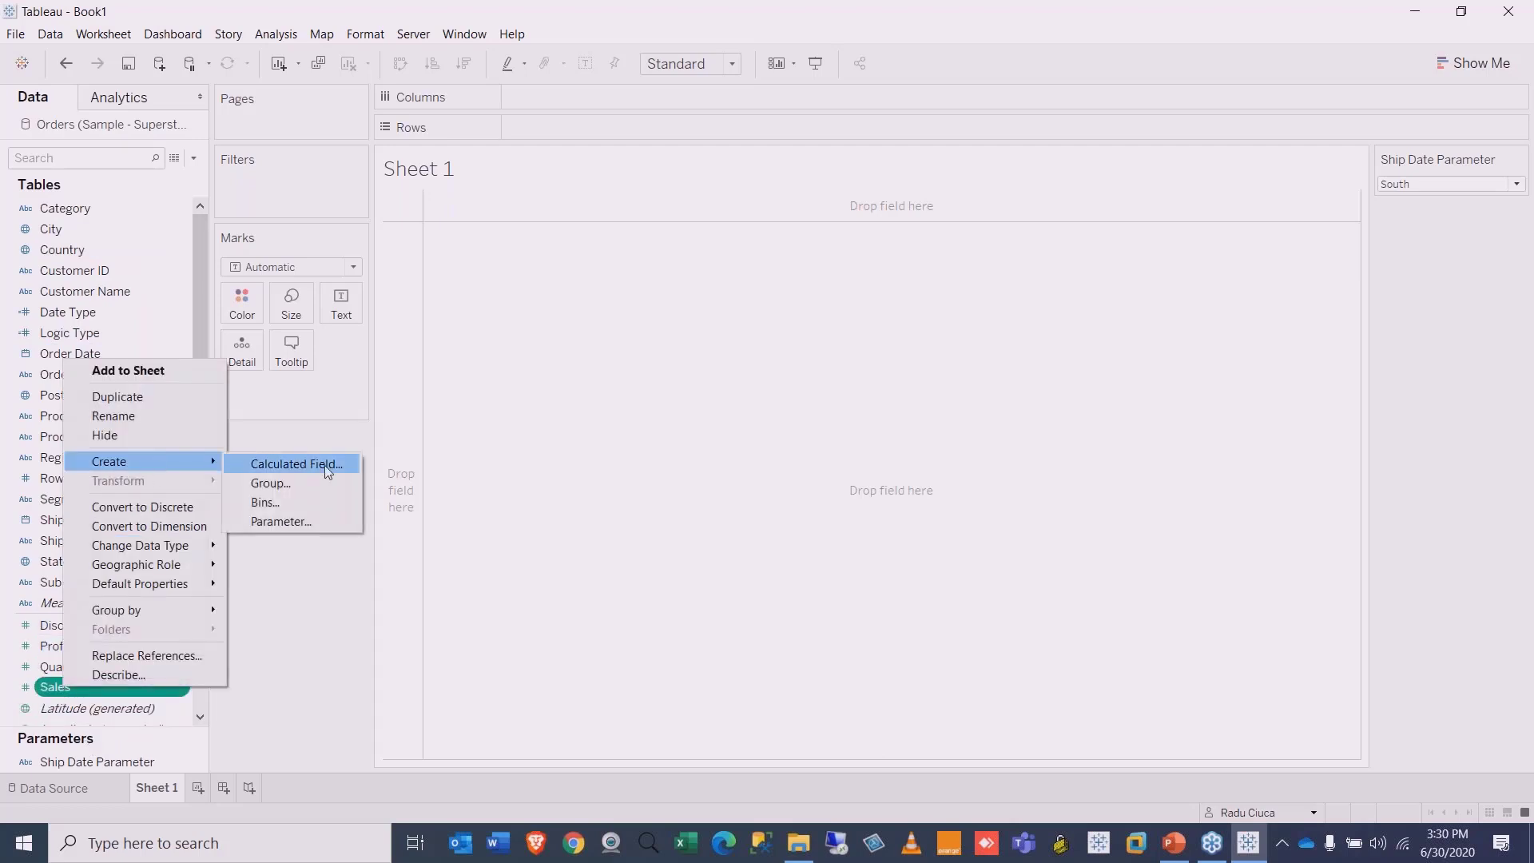
{"action": "left_click", "coordinate": [328, 465]}
{"action": "type", "text": "Rest de incasat"}
Step: Set the Rest de incasat formula to [Sales]*45/100 and save the field
{"action": "left_click", "coordinate": [384, 297]}
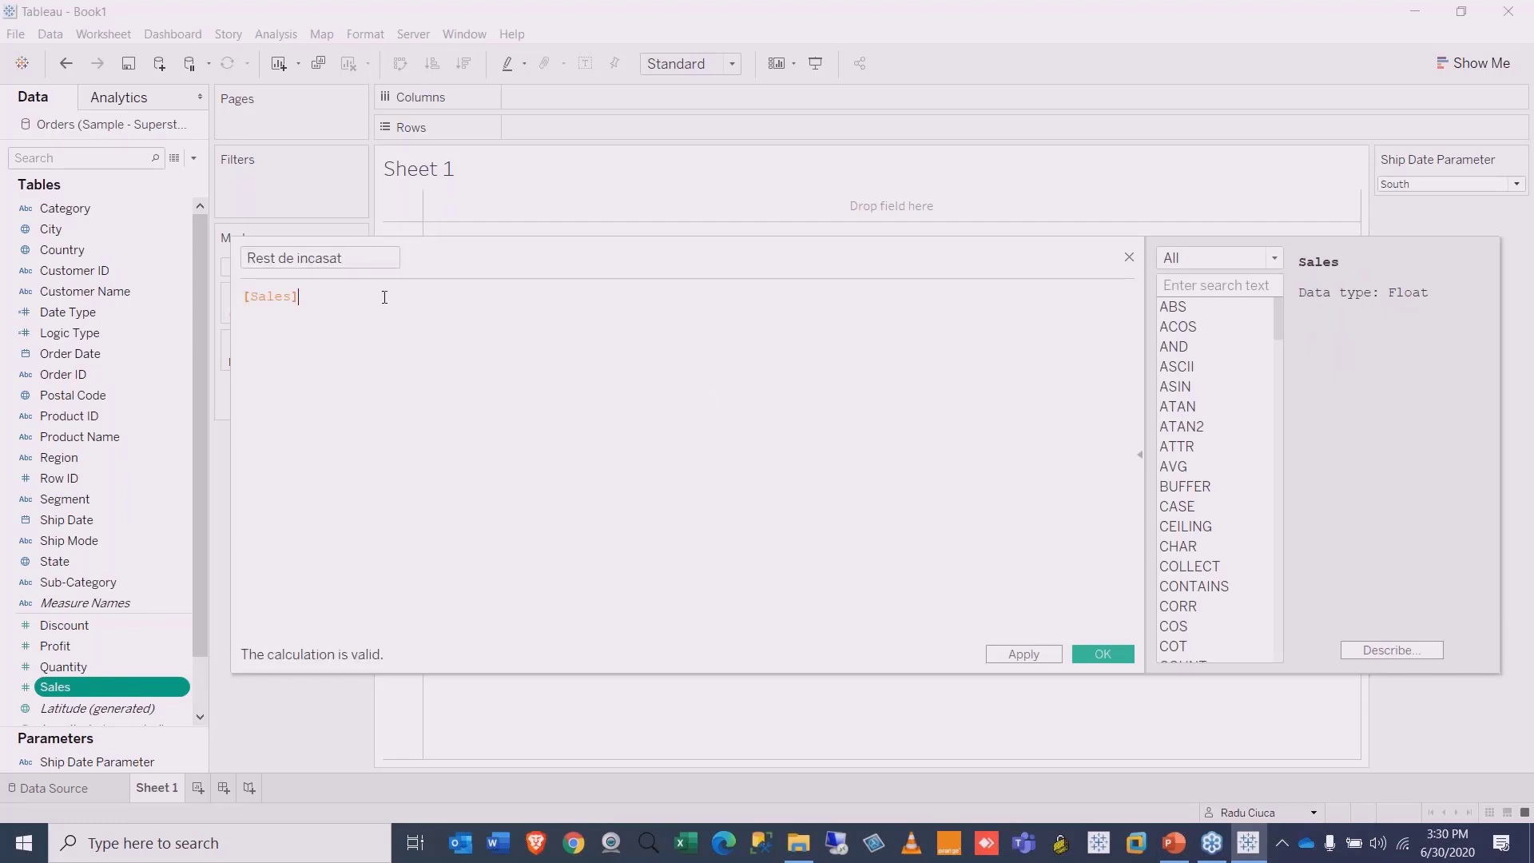
{"action": "type", "text": "45"}
{"action": "key", "text": "BackSpace"}
{"action": "type", "text": "*"}
{"action": "key", "text": "BackSpace"}
{"action": "key", "text": "BackSpace"}
{"action": "type", "text": "*45/100"}
{"action": "left_click", "coordinate": [1103, 654]}
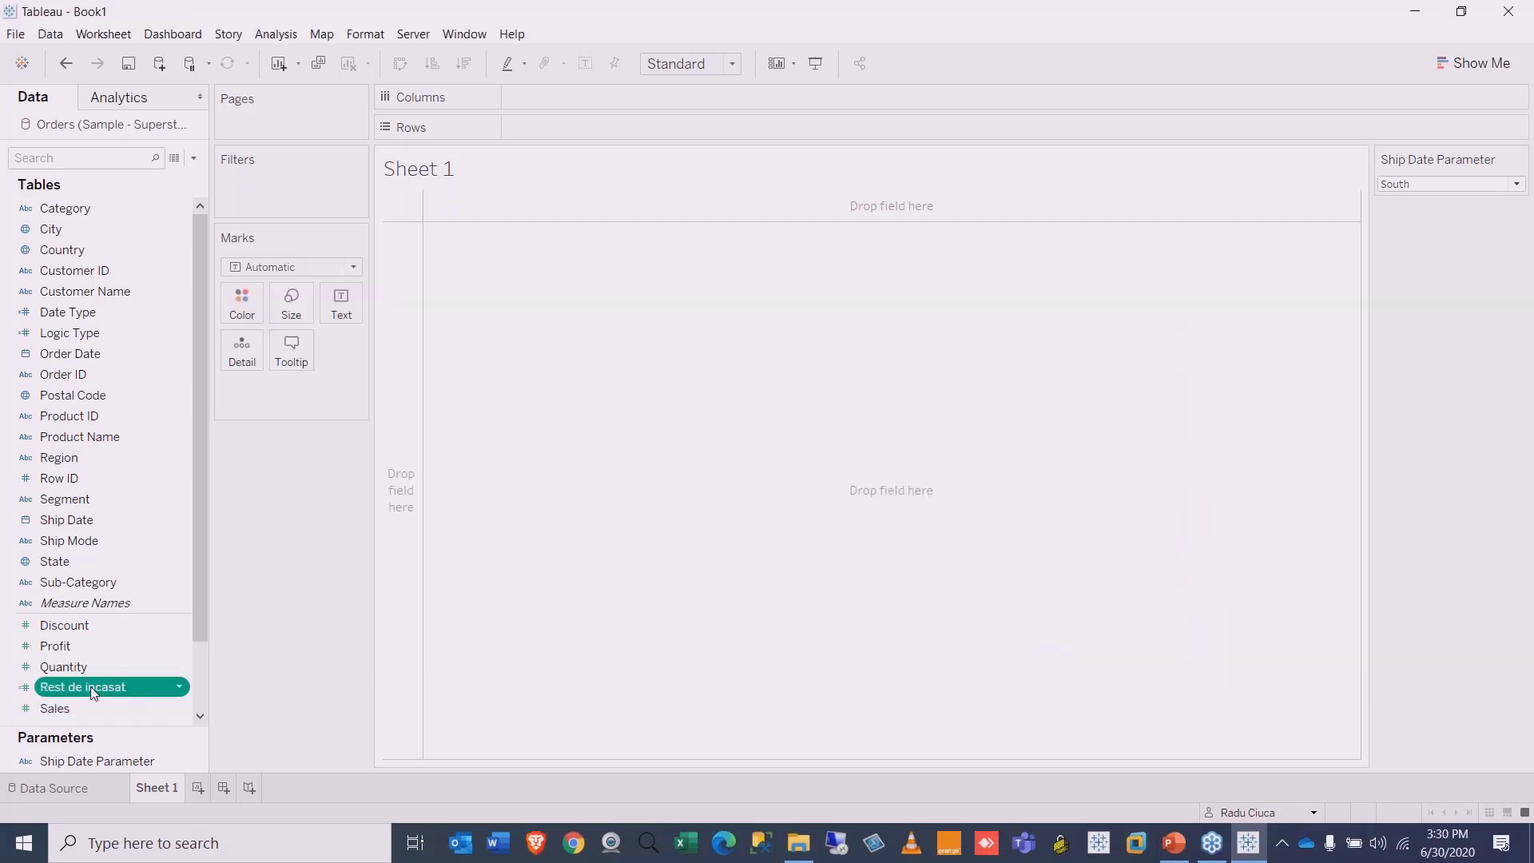
{"action": "right_click", "coordinate": [71, 357]}
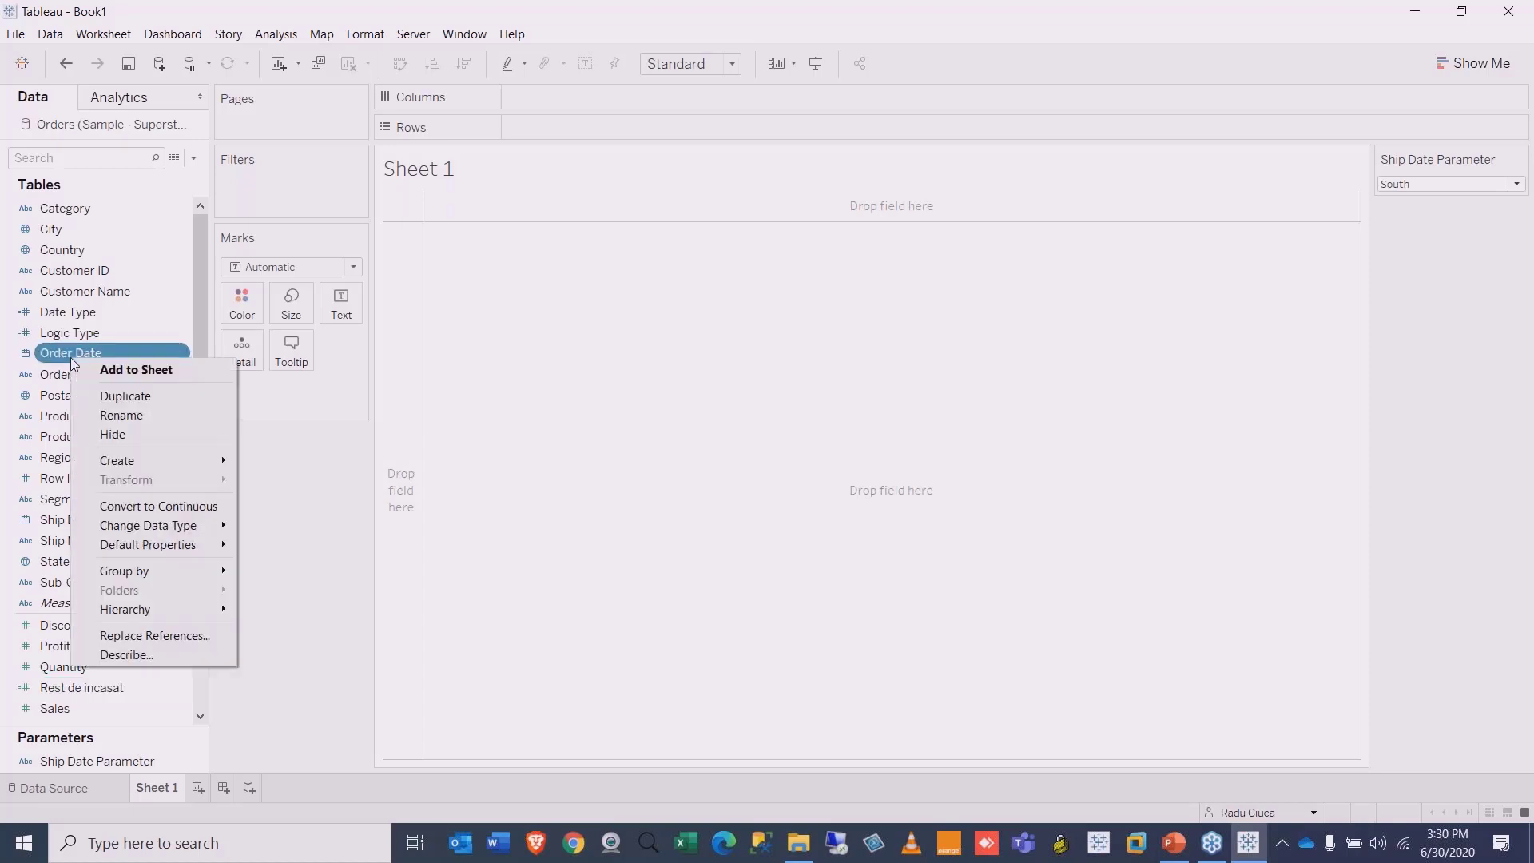
{"action": "left_click", "coordinate": [774, 444]}
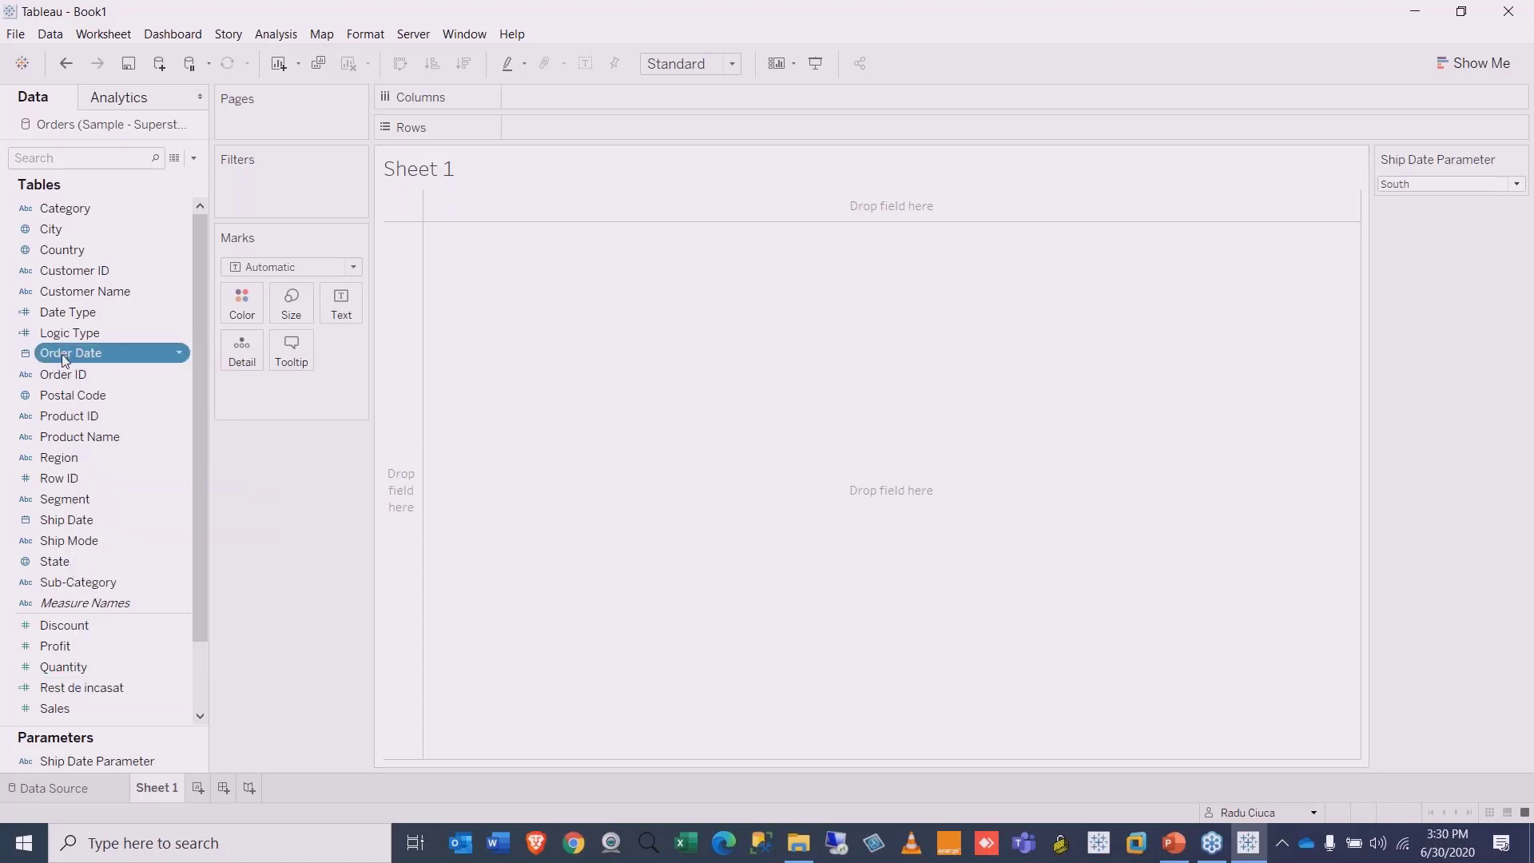
Step: Place Order Date on Rows to view its years and remove it from the sheet
{"action": "left_click_drag", "start_coordinate": [65, 360], "coordinate": [712, 126]}
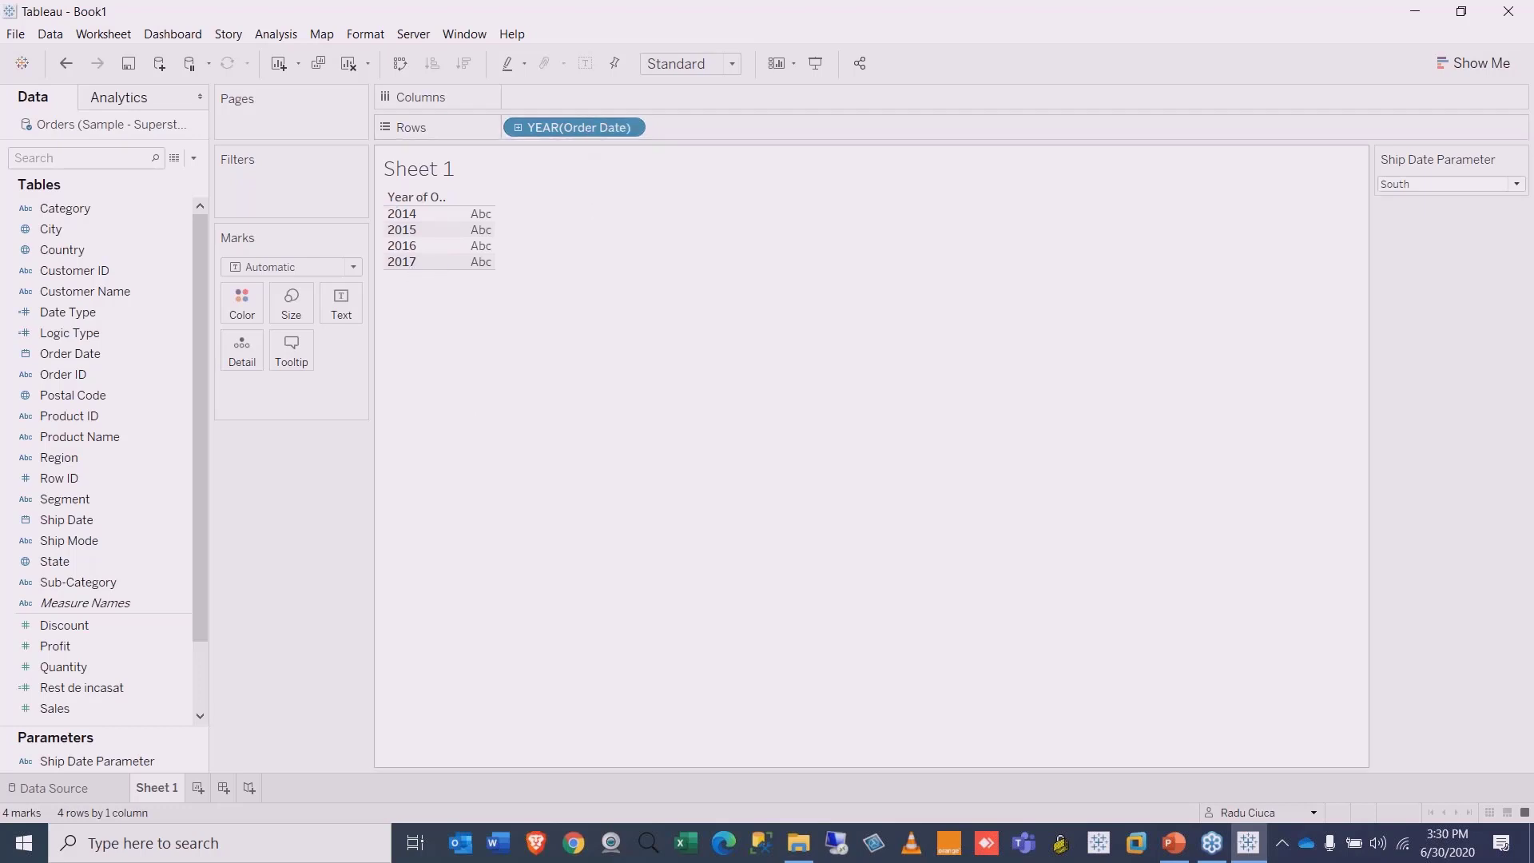
{"action": "left_click_drag", "start_coordinate": [560, 127], "coordinate": [591, 215]}
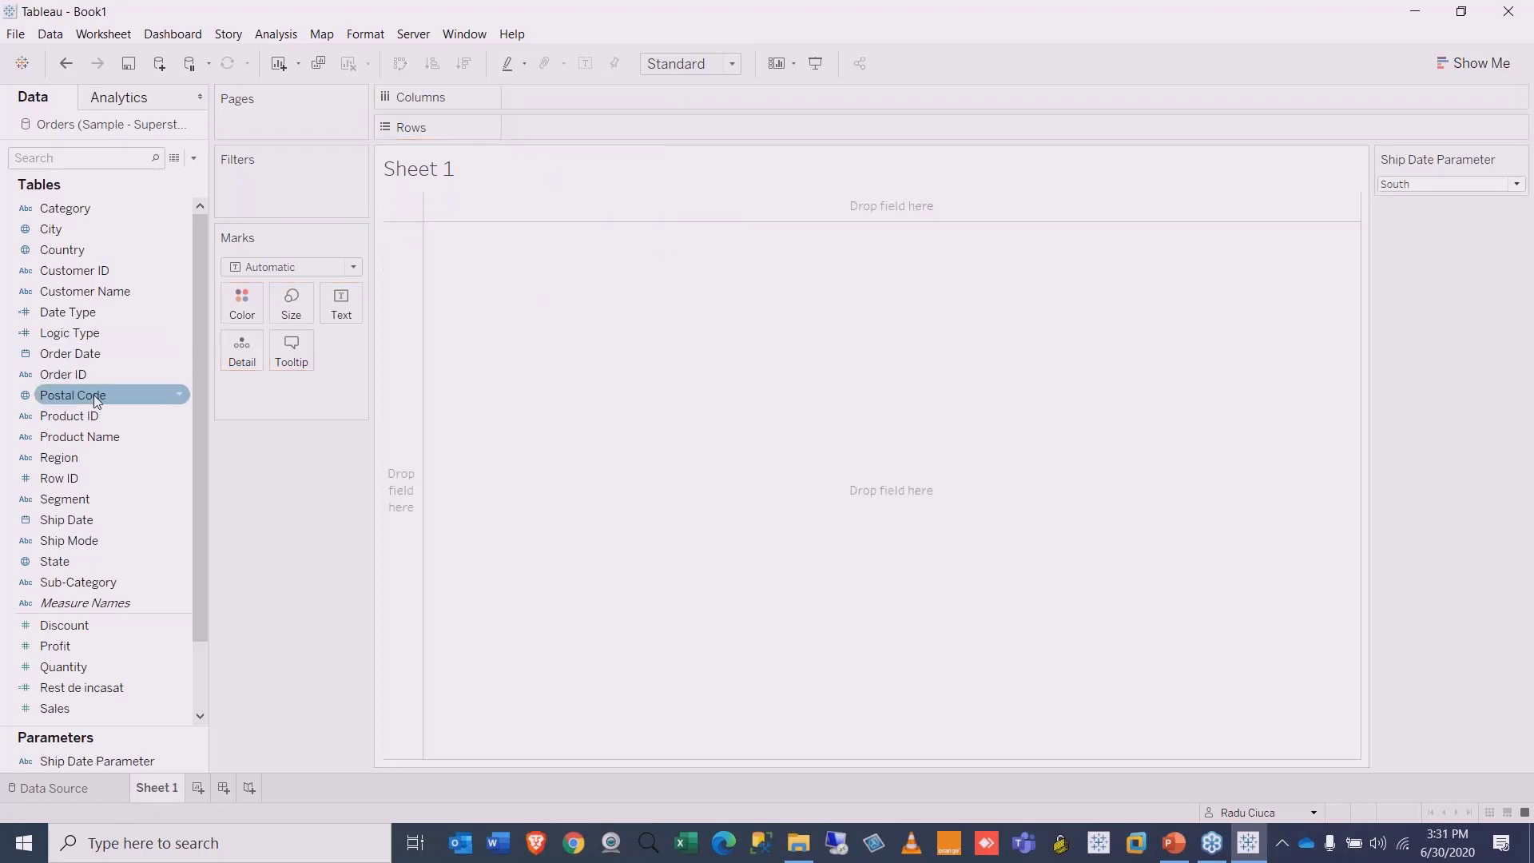
Step: Create a calculated field from Order Date and name it Due Date
{"action": "right_click", "coordinate": [67, 356]}
{"action": "mouse_move", "coordinate": [223, 457]}
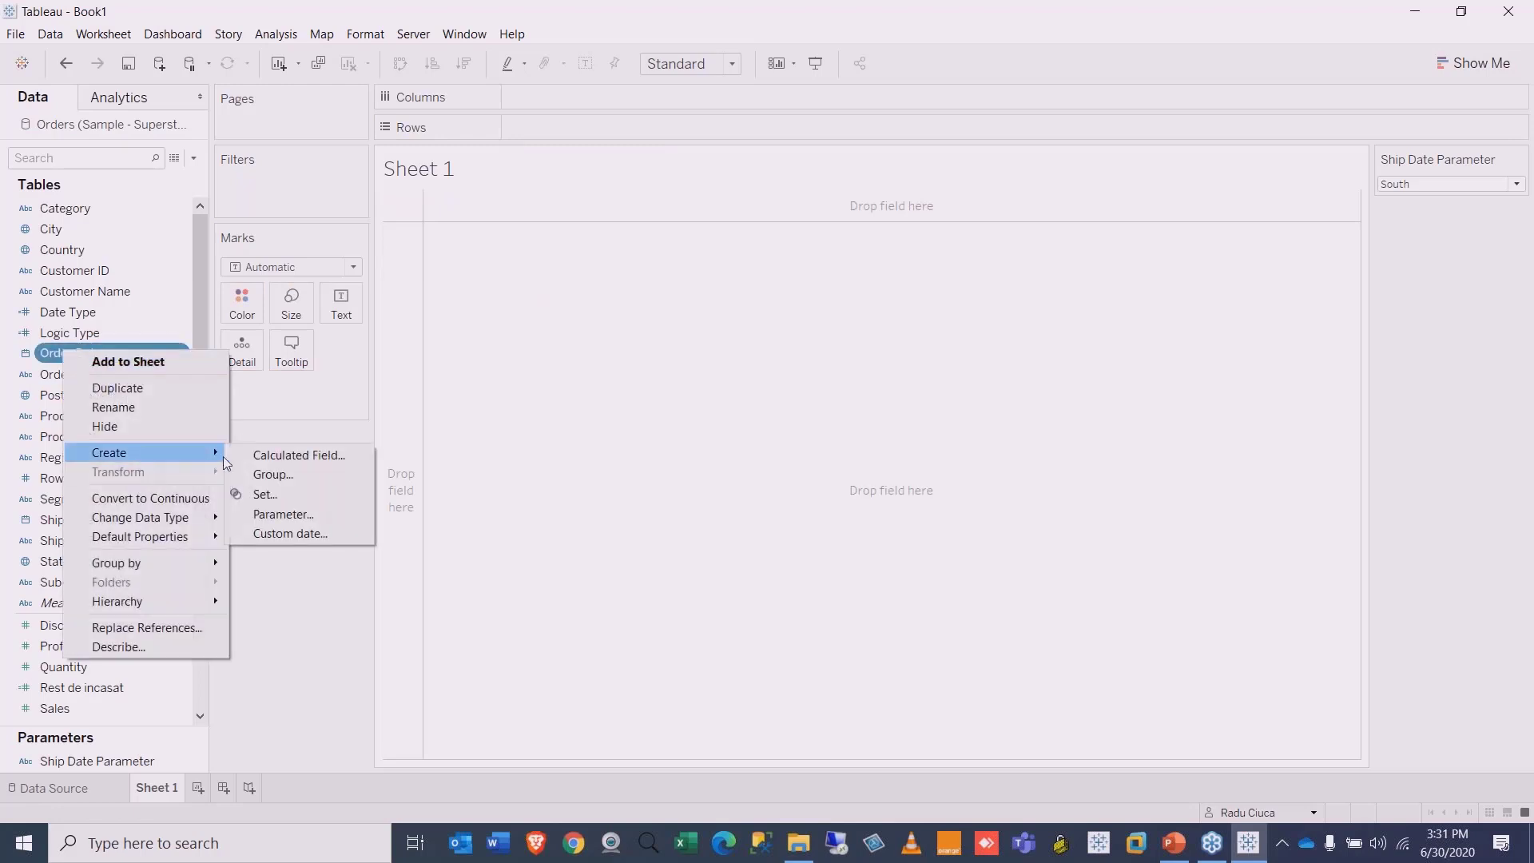
{"action": "left_click", "coordinate": [310, 460]}
{"action": "type", "text": "Due Date"}
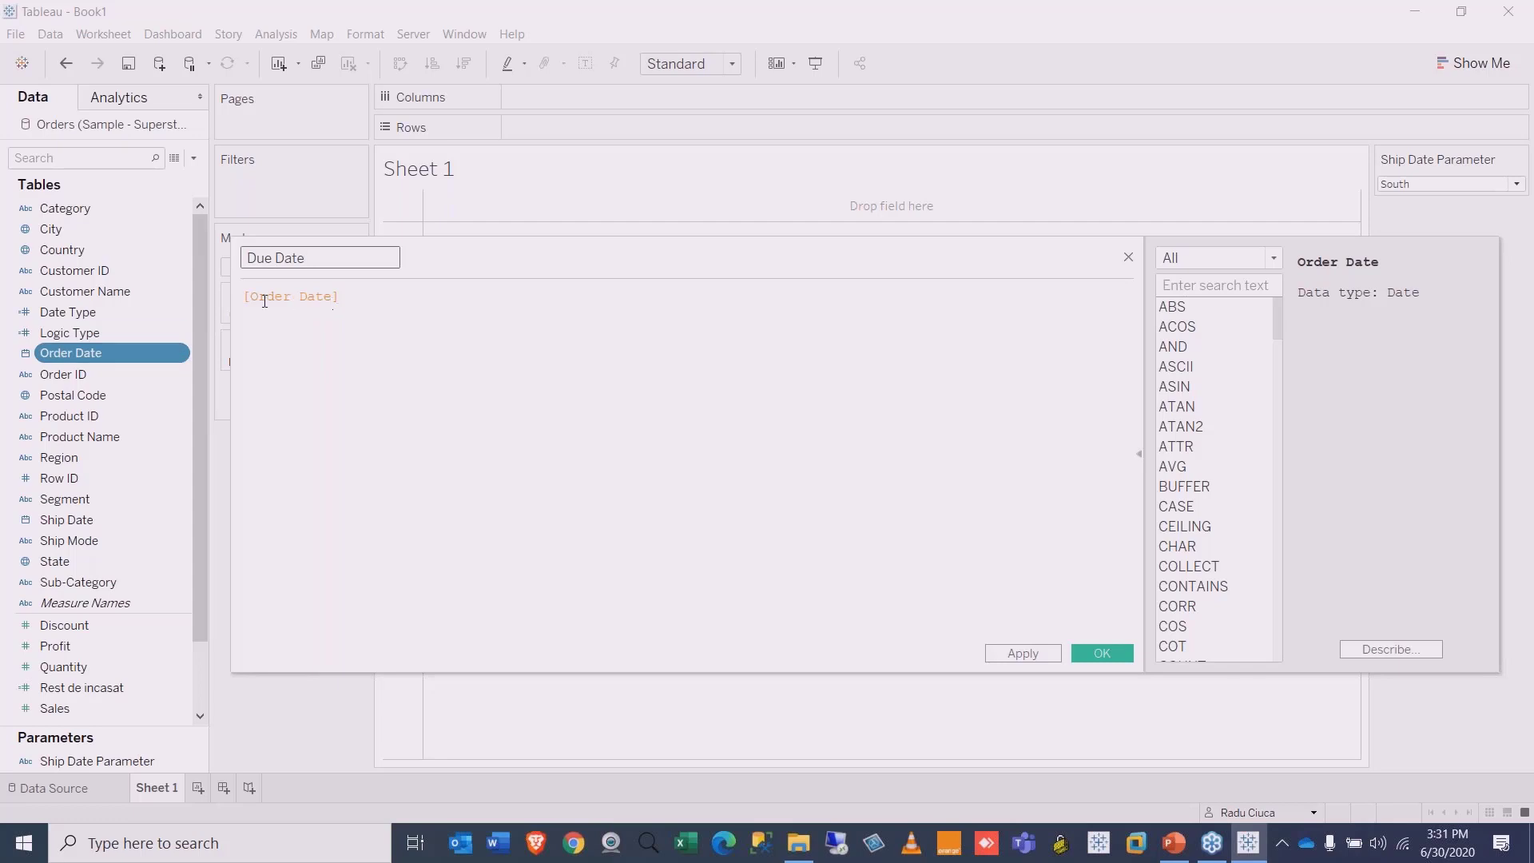
{"action": "left_click_drag", "start_coordinate": [544, 254], "coordinate": [627, 268]}
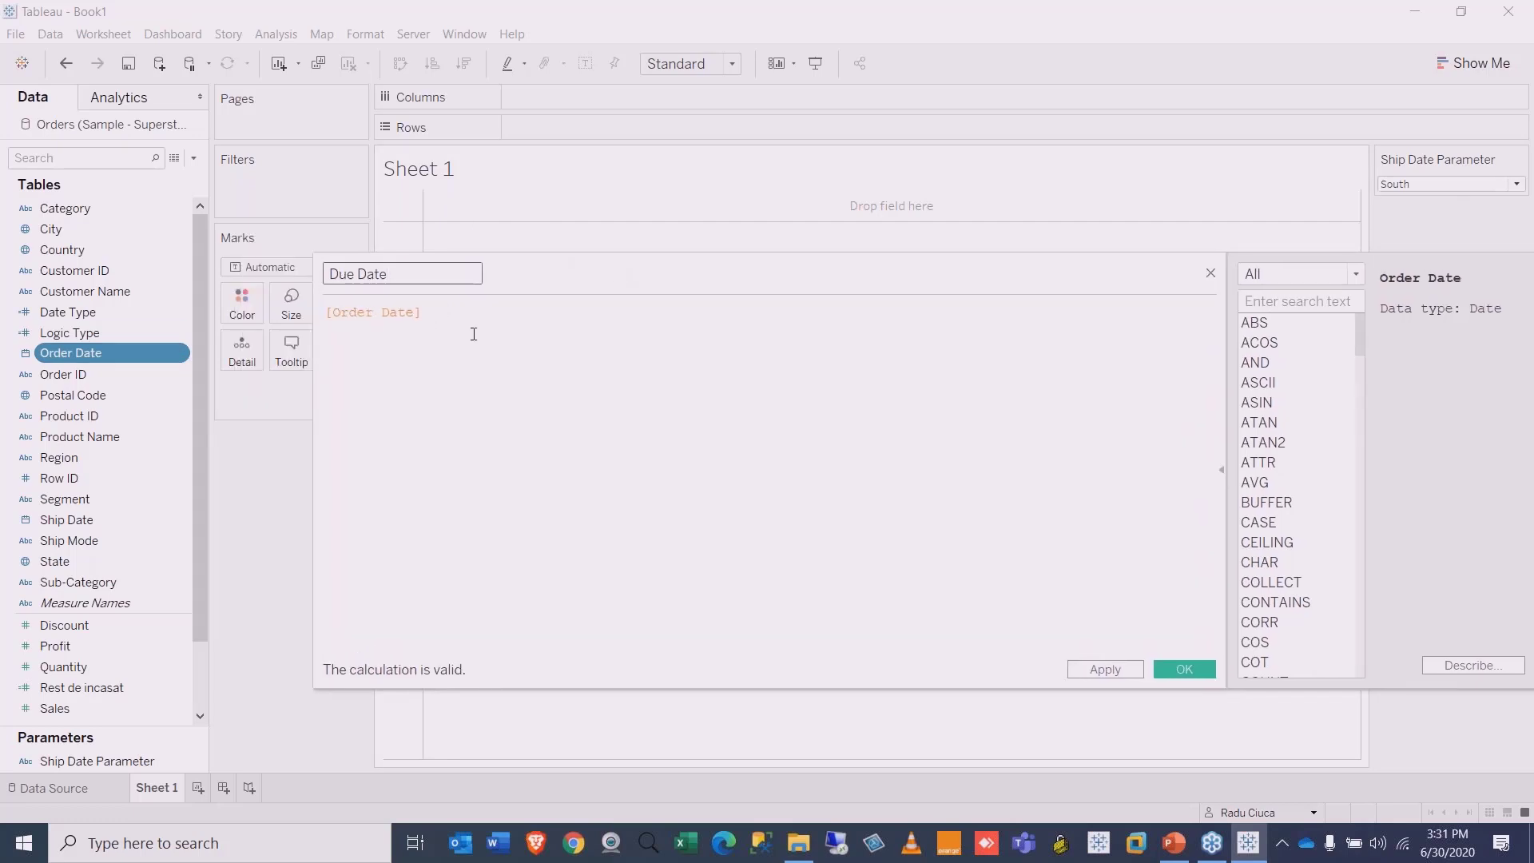
Step: Limit the function list in the Due Date calculation to Date functions
{"action": "left_click", "coordinate": [326, 313]}
{"action": "left_click", "coordinate": [1356, 274]}
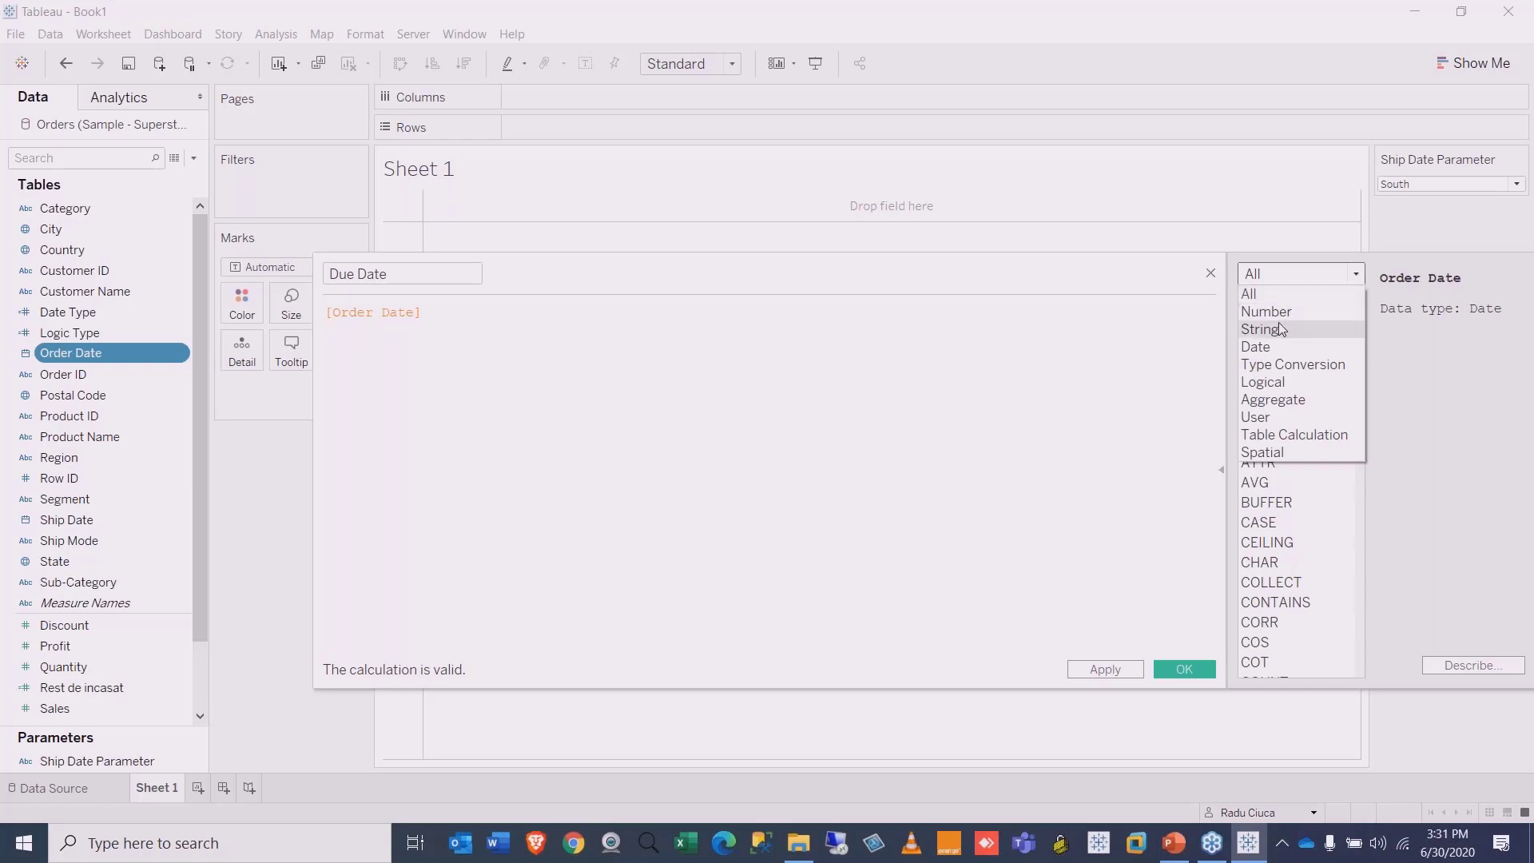
{"action": "left_click", "coordinate": [1270, 348]}
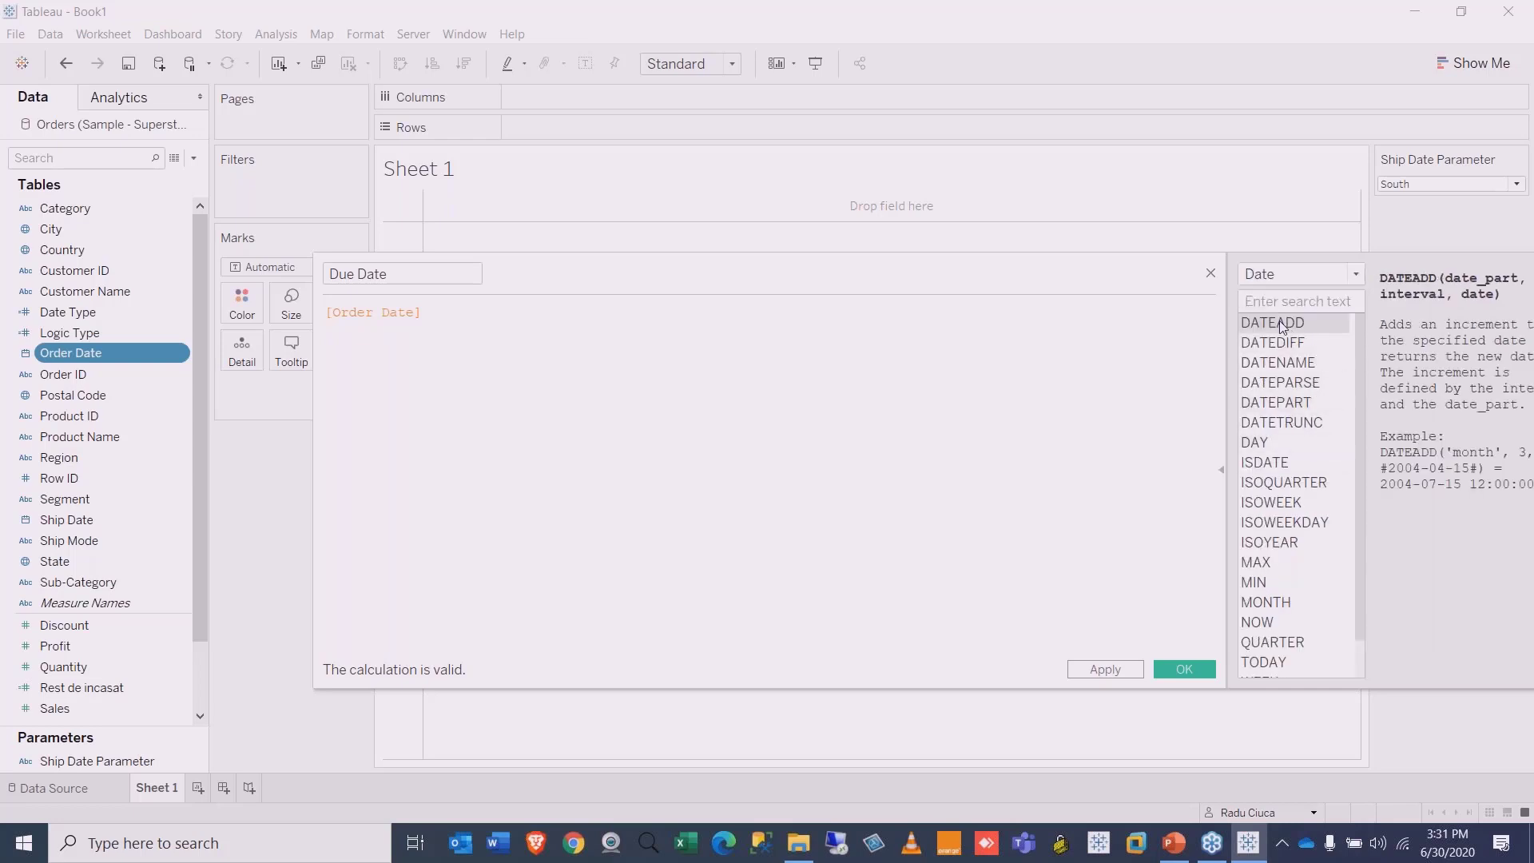
Step: Set the Due Date formula to DATEADD('day', 1000, [Order Date]) and save the field
{"action": "left_click", "coordinate": [328, 314]}
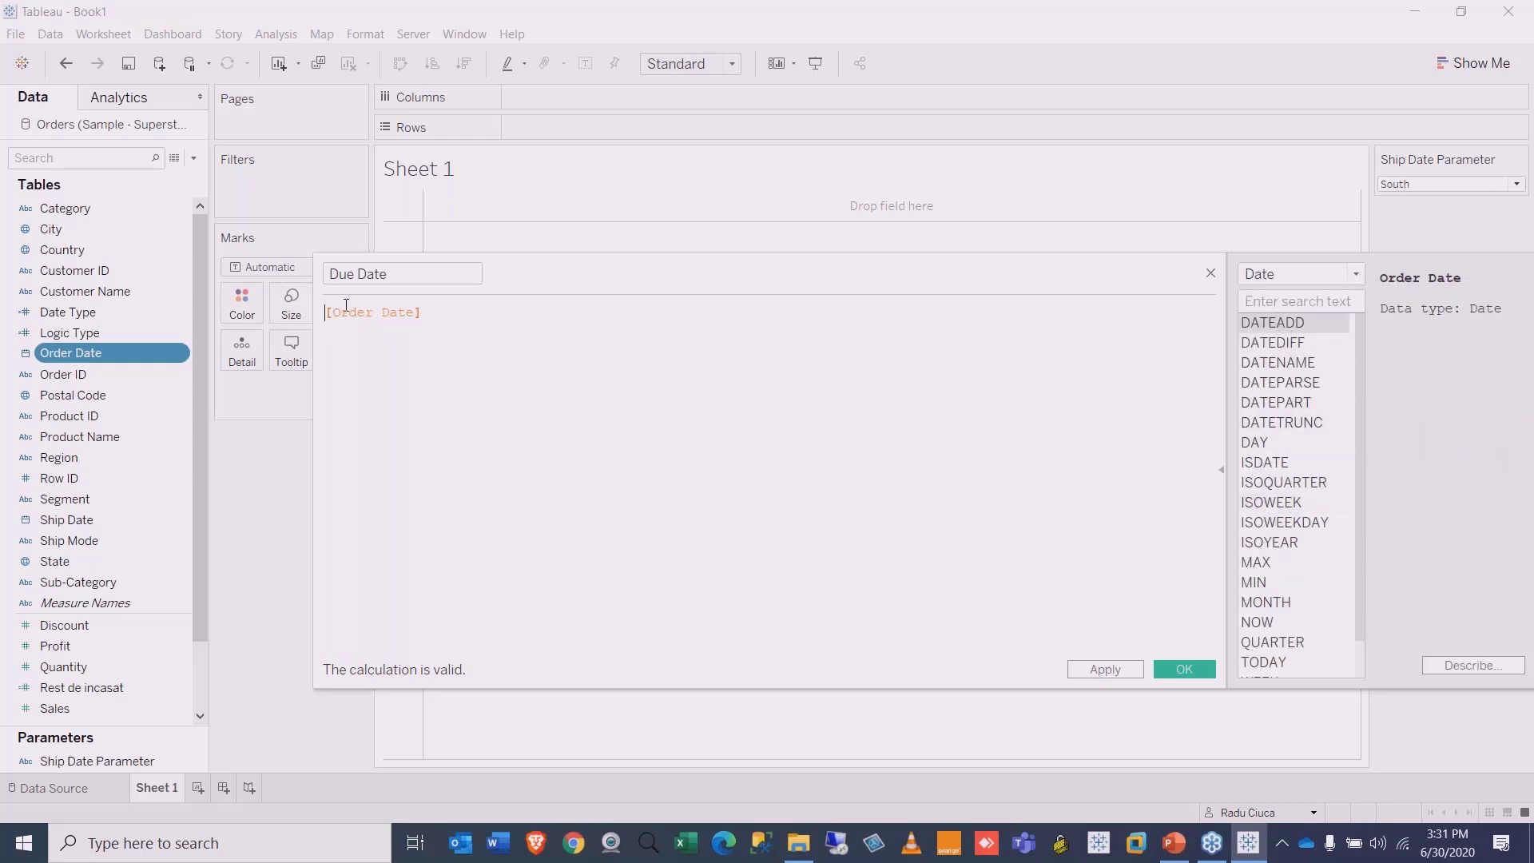
{"action": "type", "text": "DATE"}
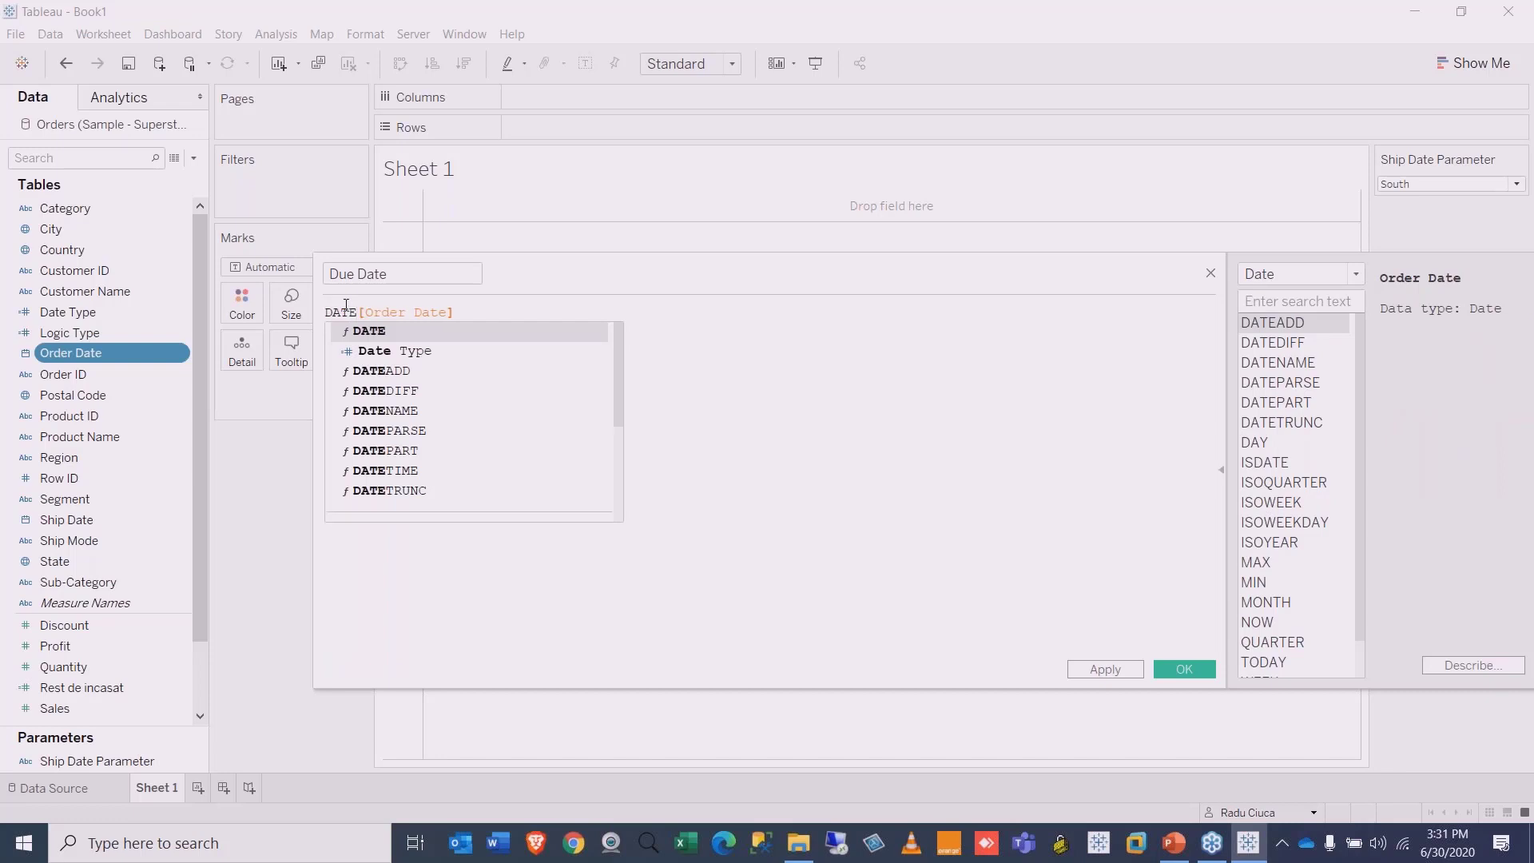
{"action": "type", "text": "ADD"}
{"action": "key", "text": "Return"}
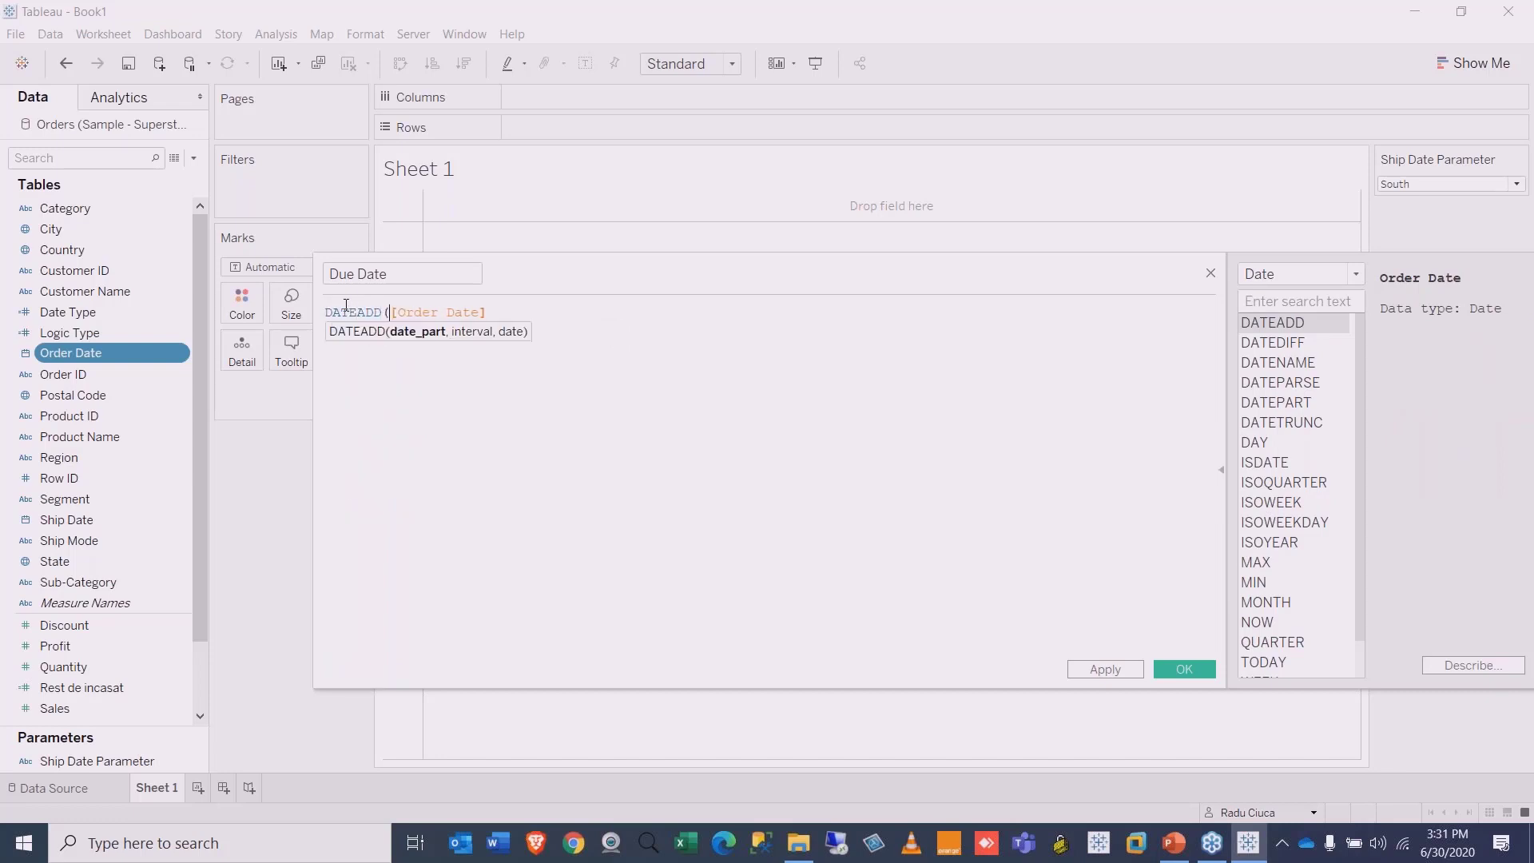
{"action": "type", "text": "''"}
{"action": "type", "text": "day',"}
{"action": "type", "text": " 100"}
{"action": "type", "text": "0,"}
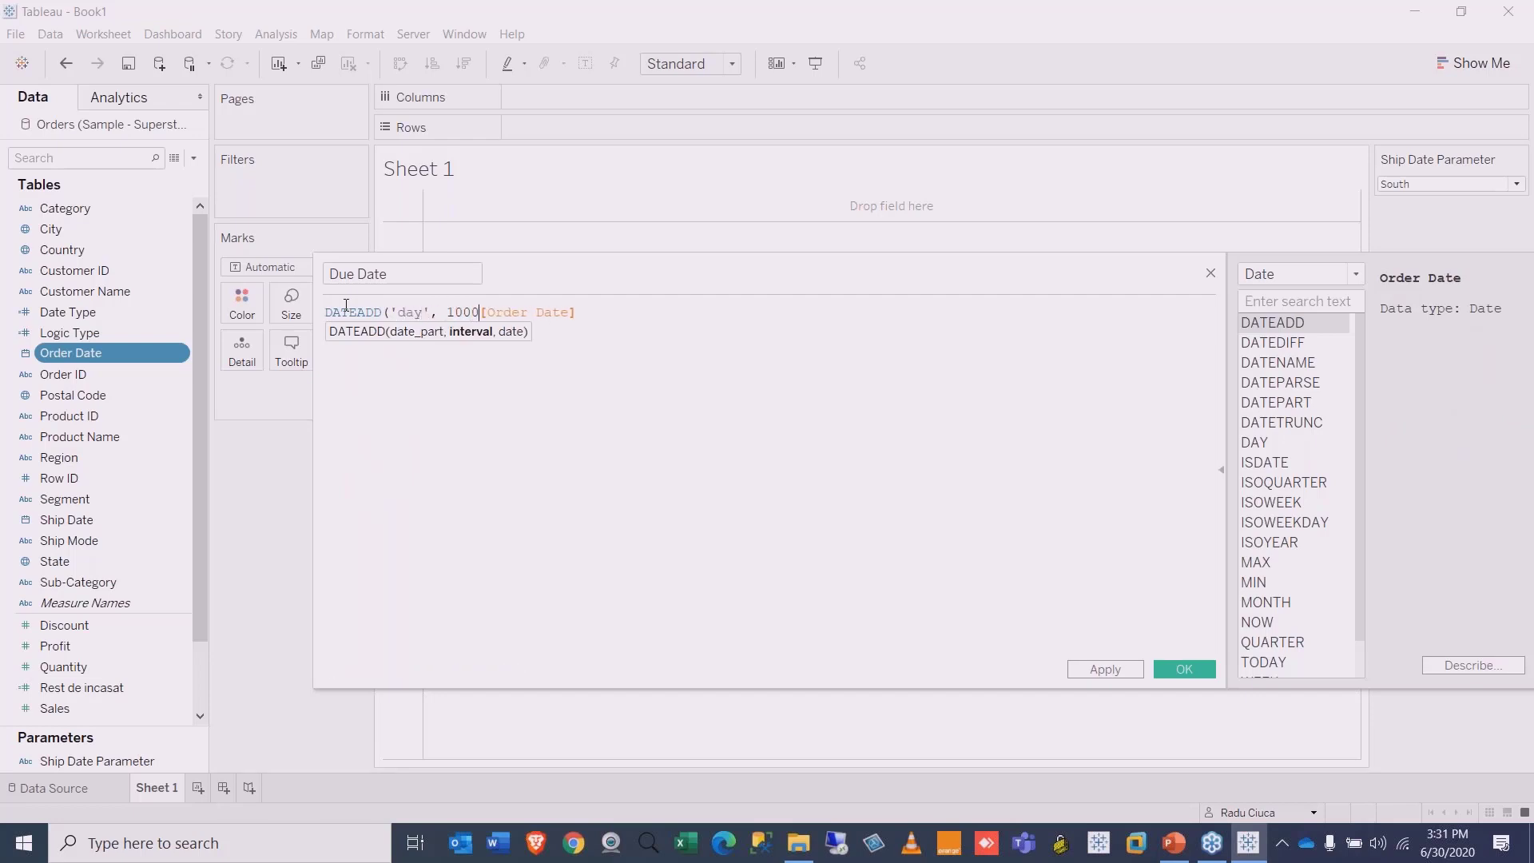
{"action": "left_click", "coordinate": [632, 307]}
{"action": "type", "text": ")"}
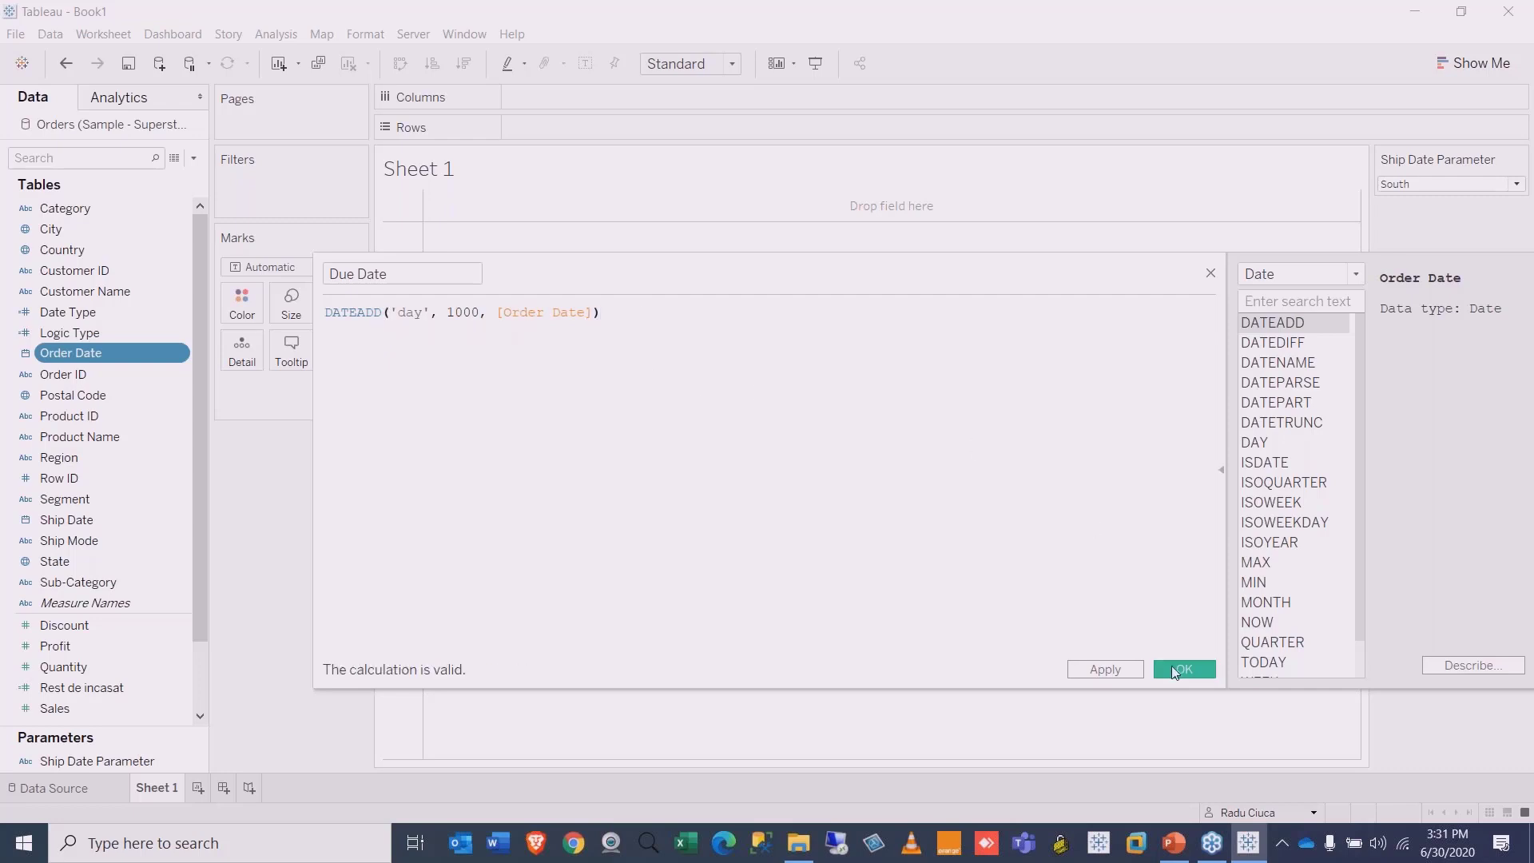
{"action": "left_click", "coordinate": [1190, 675]}
Step: Place Due Date on Rows, expand it to quarters and months to examine the dates, and collapse it to years
{"action": "left_click_drag", "start_coordinate": [46, 333], "coordinate": [721, 138]}
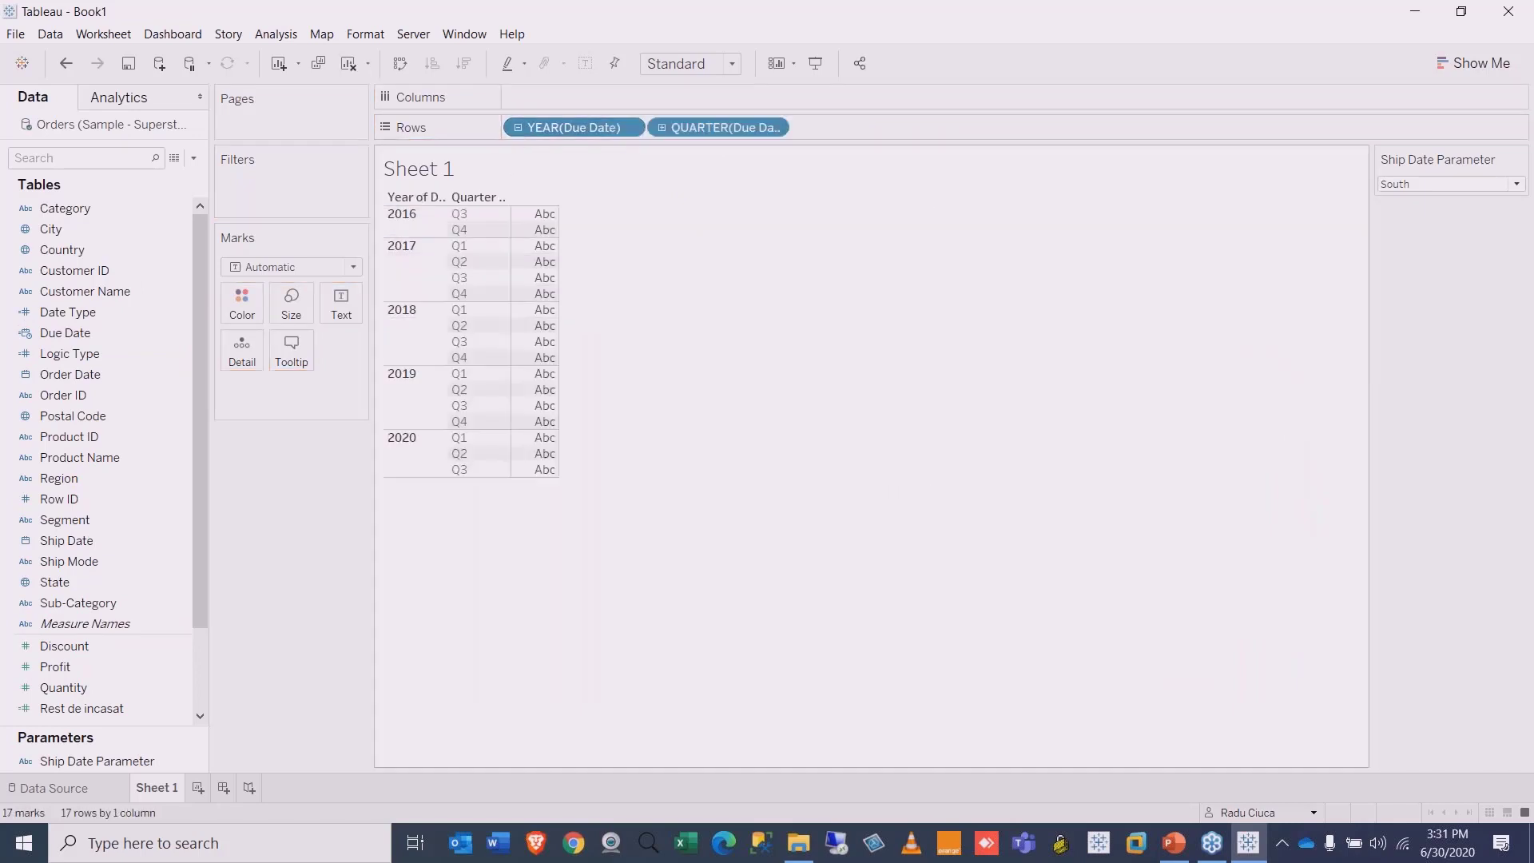
{"action": "left_click", "coordinate": [662, 128]}
{"action": "left_click_drag", "start_coordinate": [653, 399], "coordinate": [661, 637]}
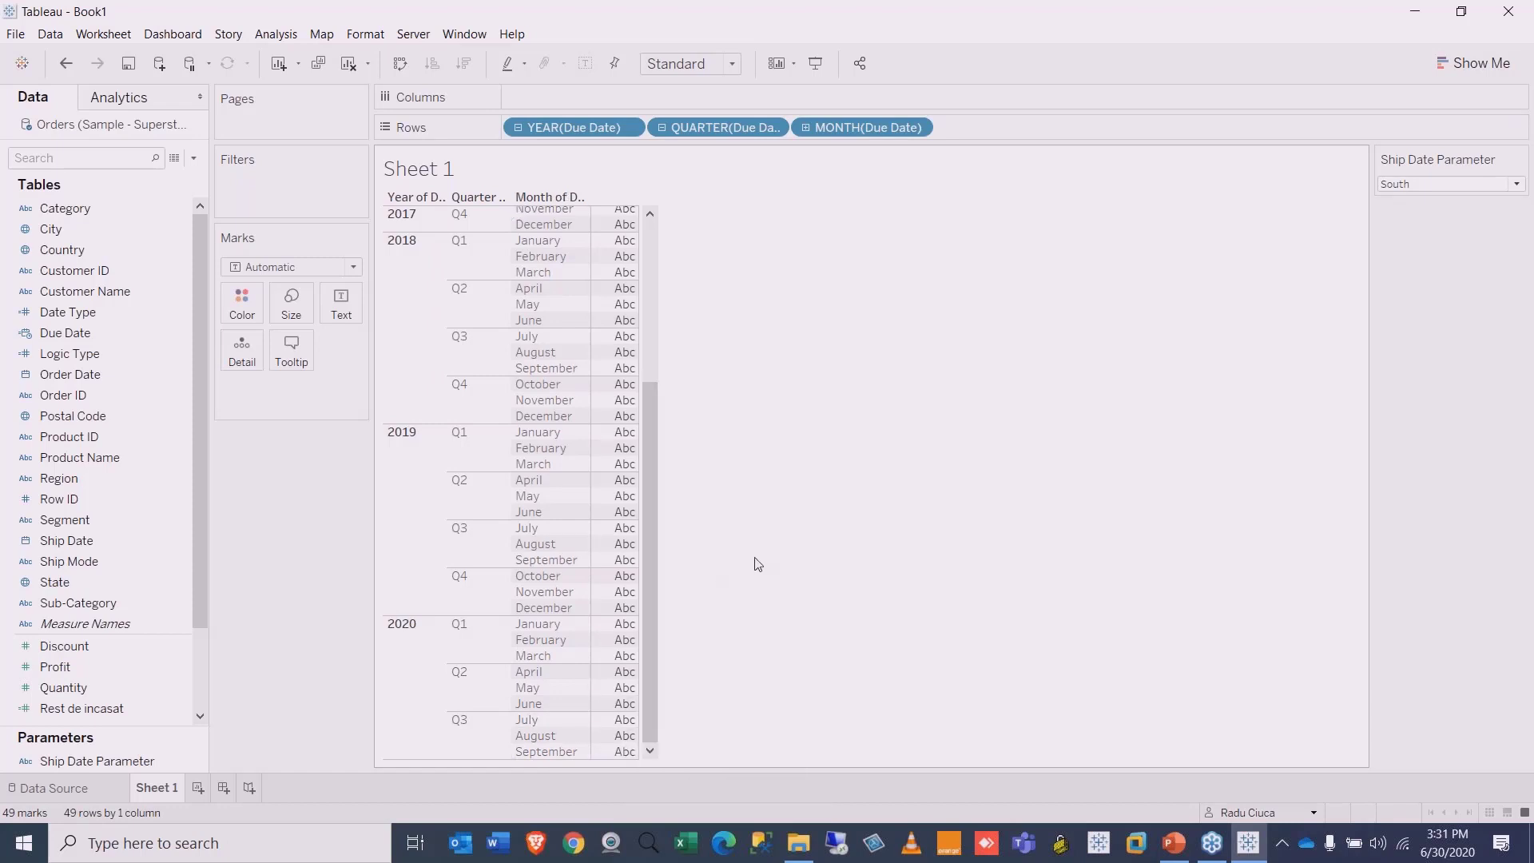
{"action": "left_click", "coordinate": [519, 128]}
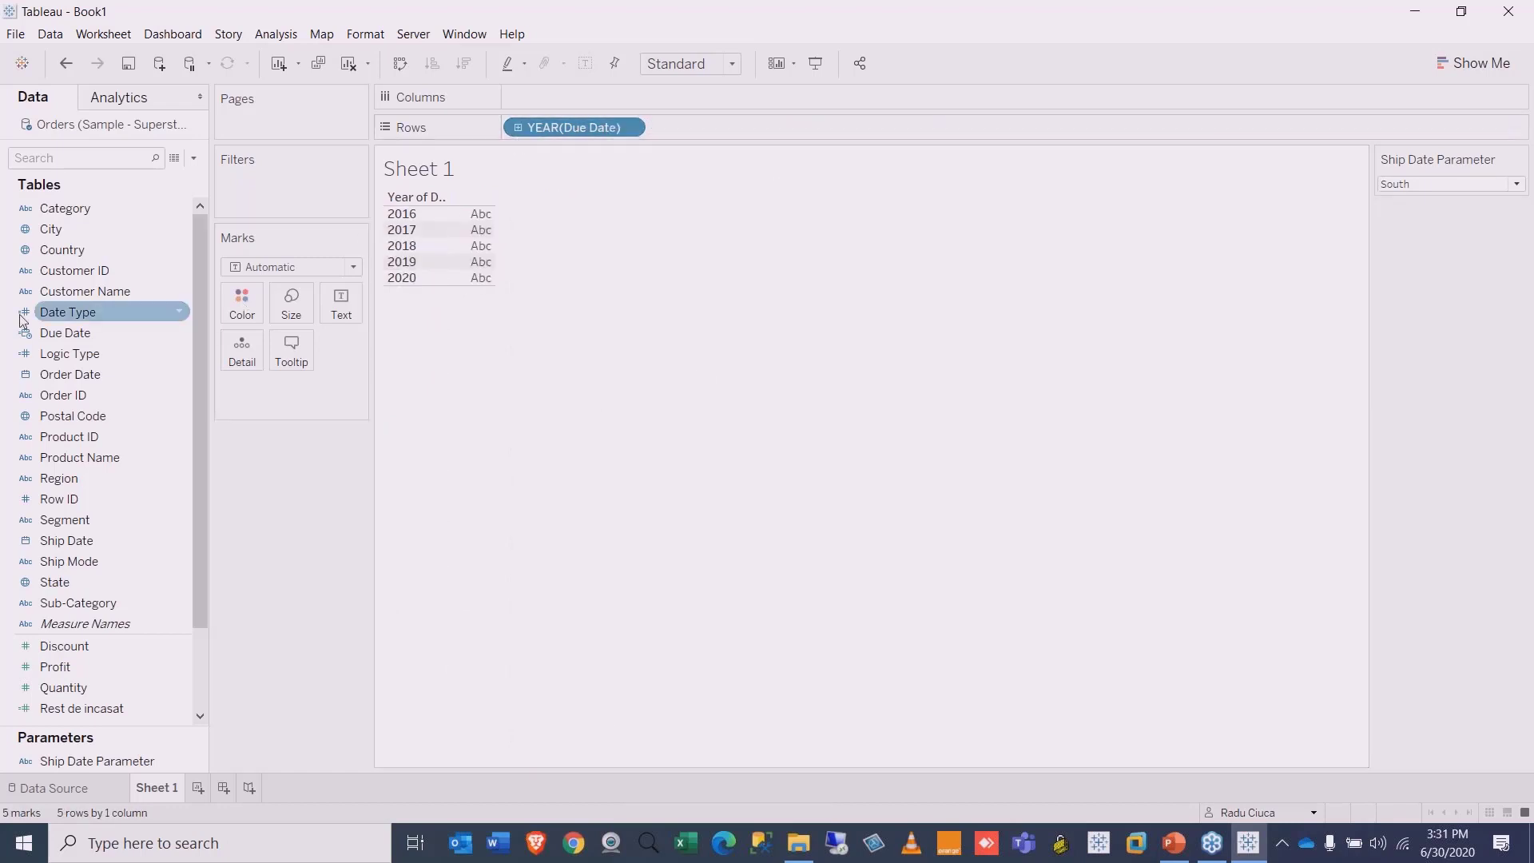
Step: Create a calculated field from Date Type and name it Intervale de intarziere
{"action": "right_click", "coordinate": [67, 313]}
{"action": "mouse_move", "coordinate": [147, 539]}
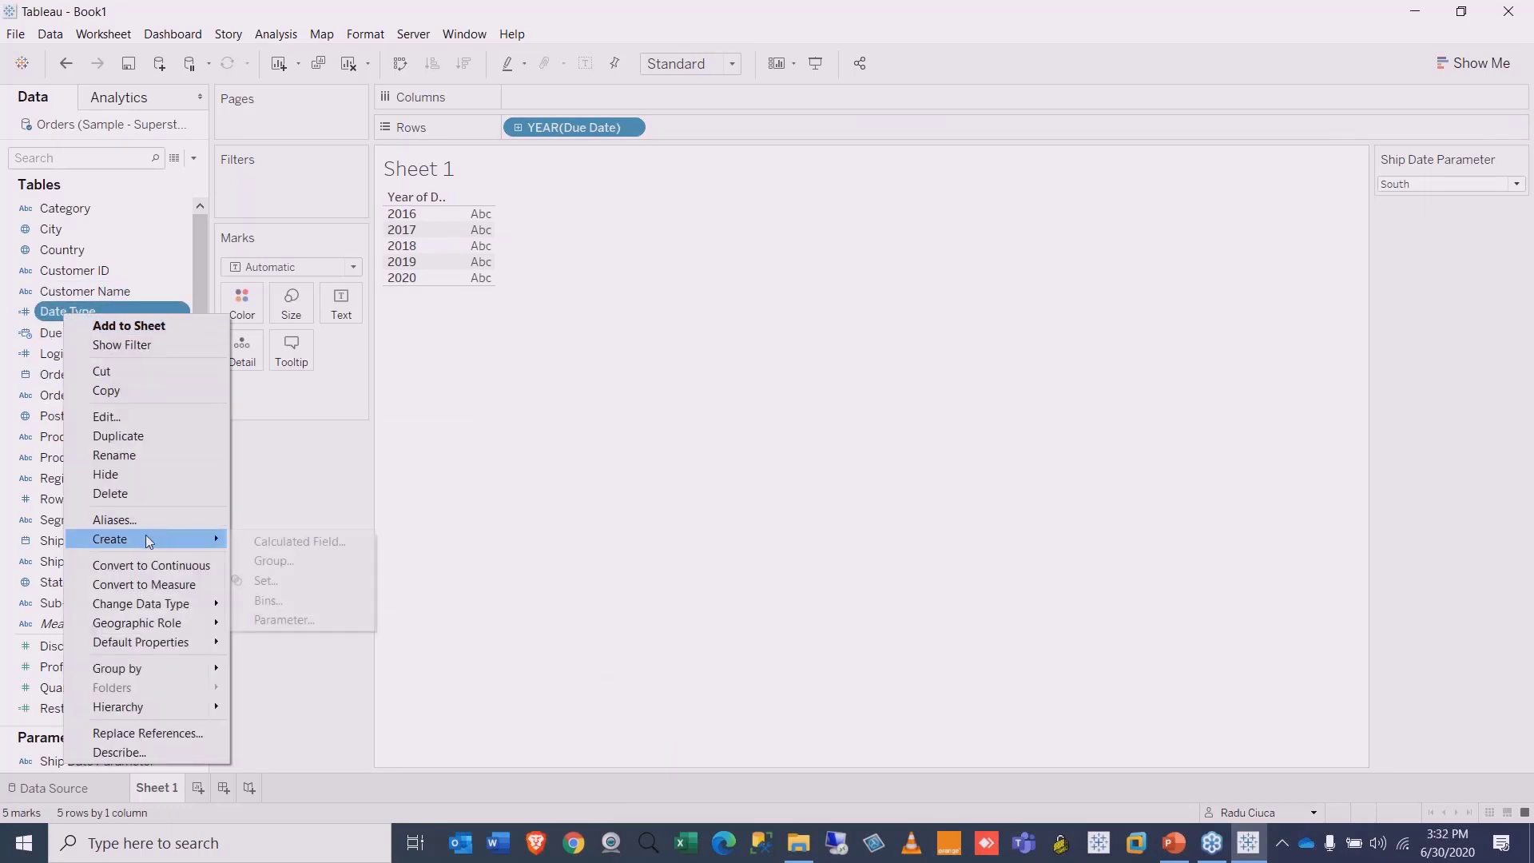
{"action": "left_click", "coordinate": [334, 540]}
{"action": "type", "text": "Inter"}
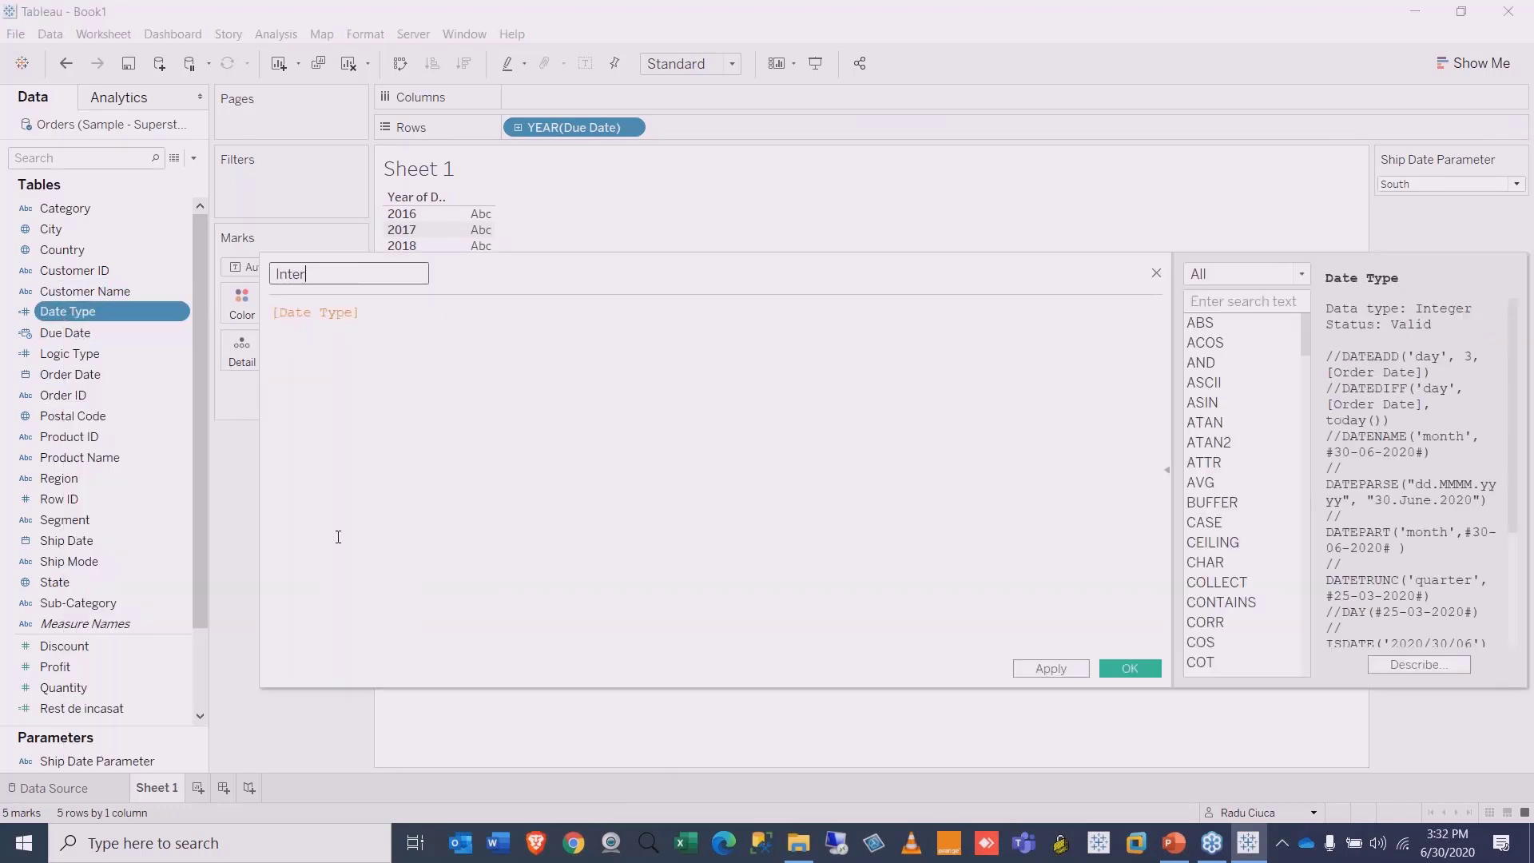
{"action": "type", "text": "vale "}
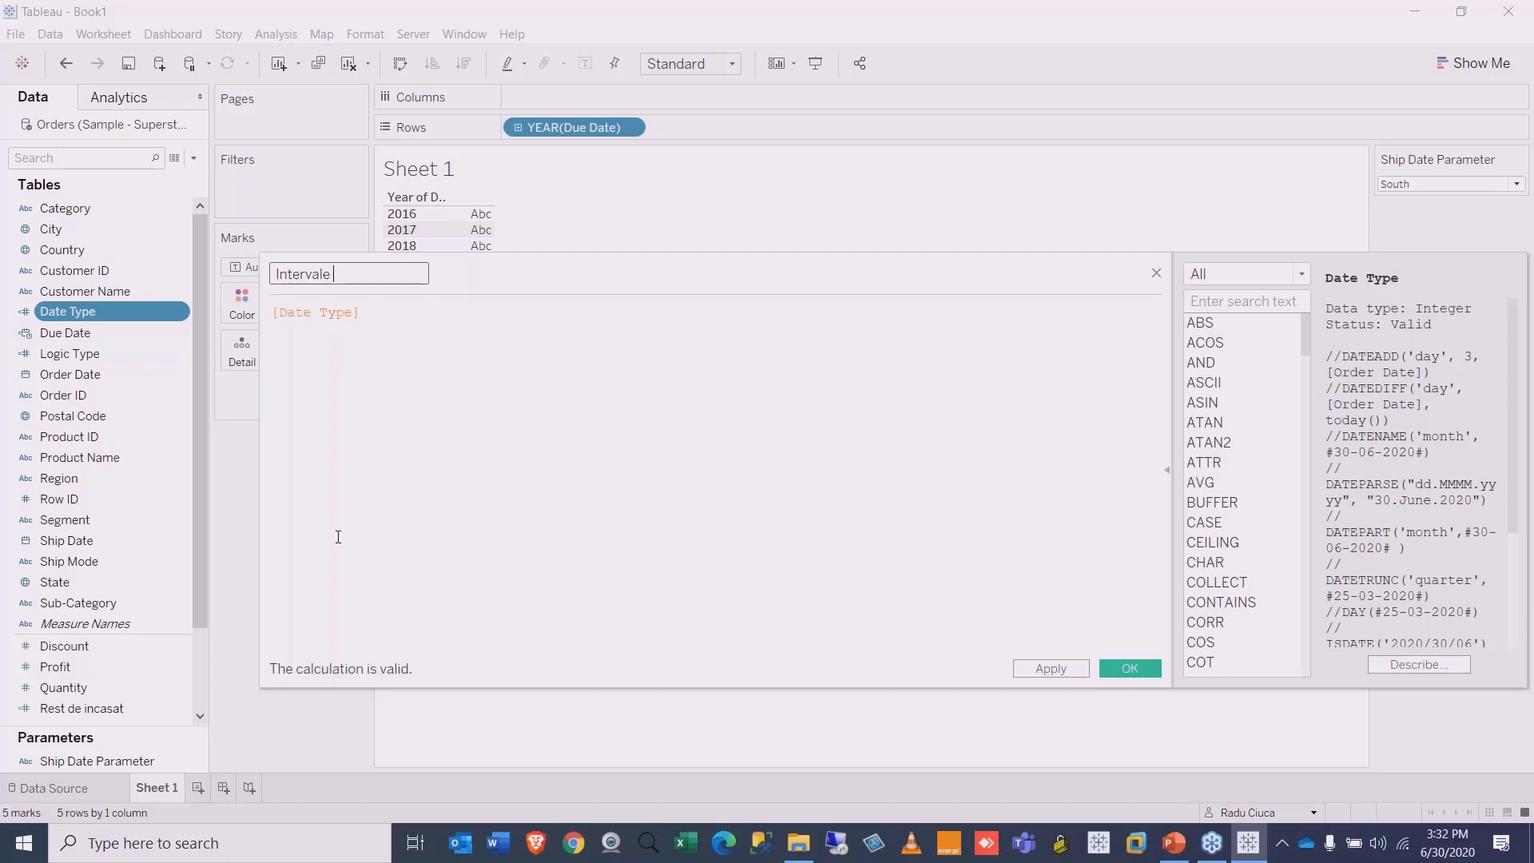
{"action": "type", "text": "de intarziere"}
Step: Begin the Intervale de intarziere formula with id datediff('day', in front of the Date Type reference
{"action": "left_click", "coordinate": [278, 311]}
{"action": "type", "text": "id"}
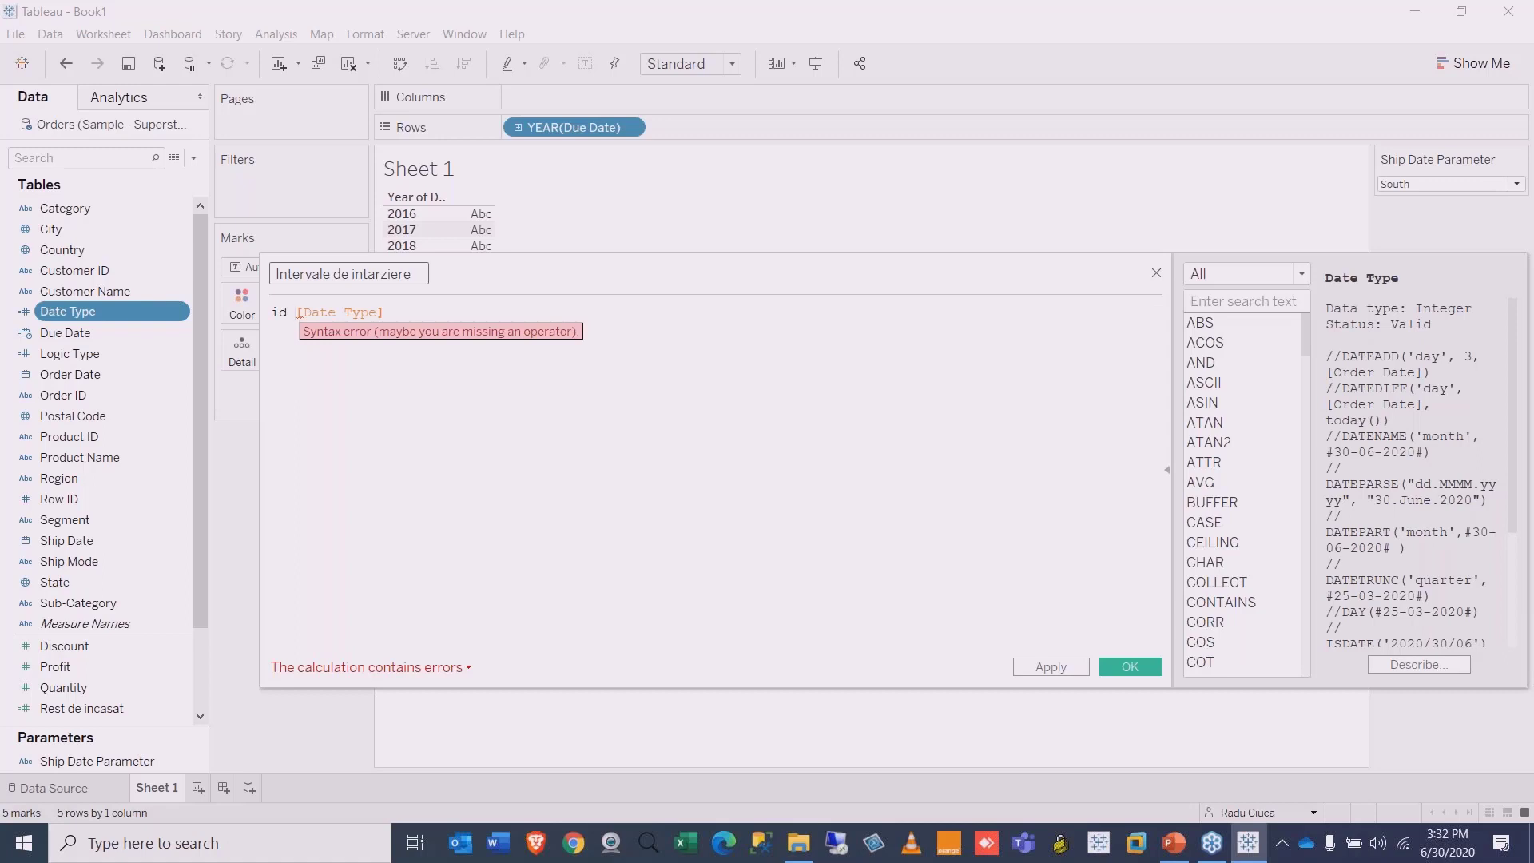
{"action": "type", "text": " datediff("}
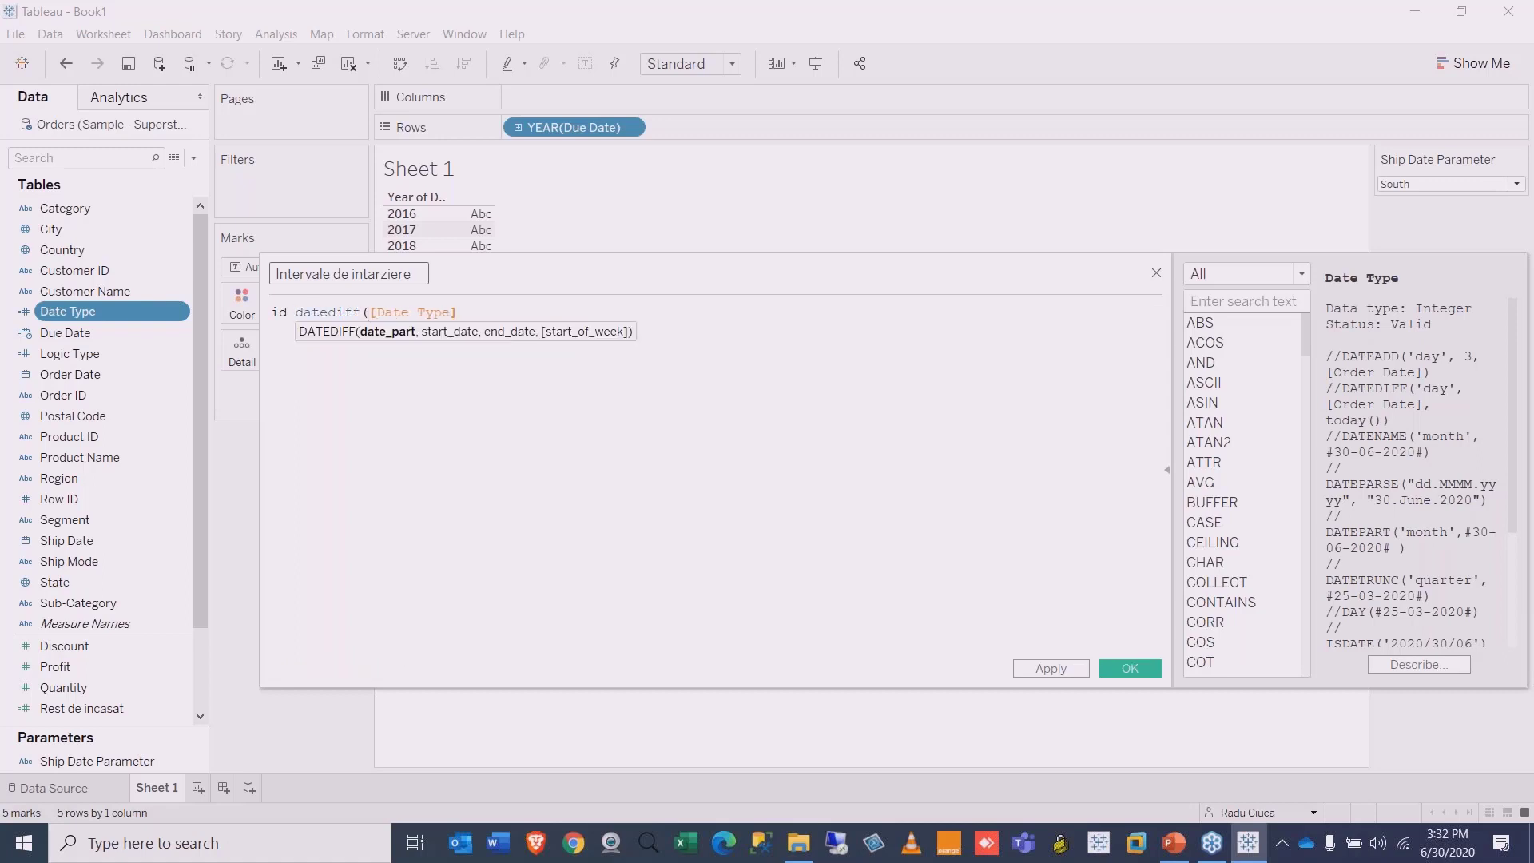
{"action": "type", "text": "''"}
{"action": "key", "text": "Left"}
{"action": "type", "text": "day',"}
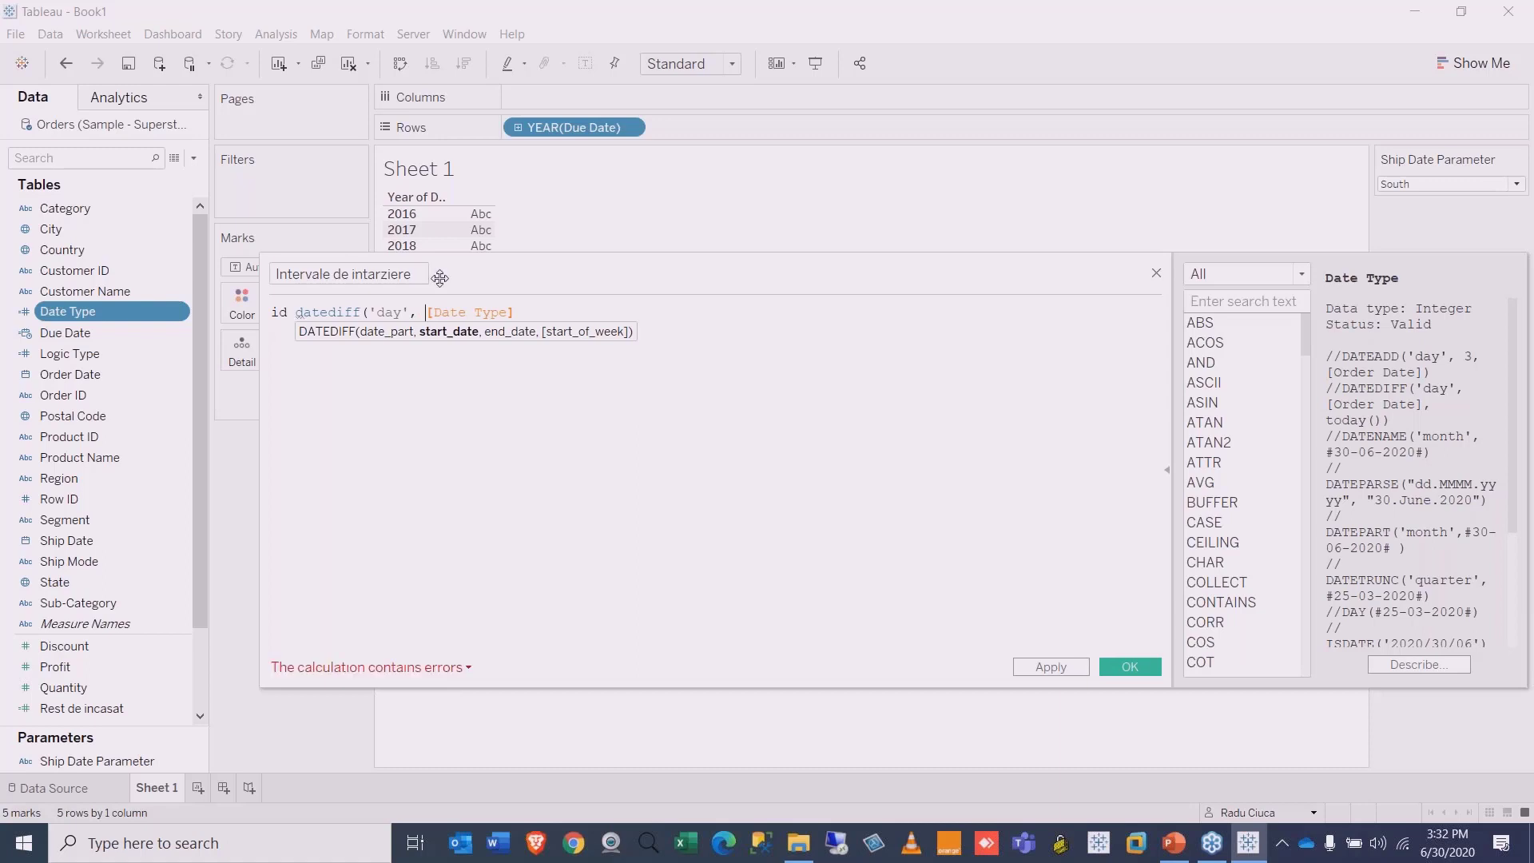
Step: Replace [Date Type] with [Due Date] as the start date and complete datediff with today() as the end date
{"action": "double_click", "coordinate": [431, 311]}
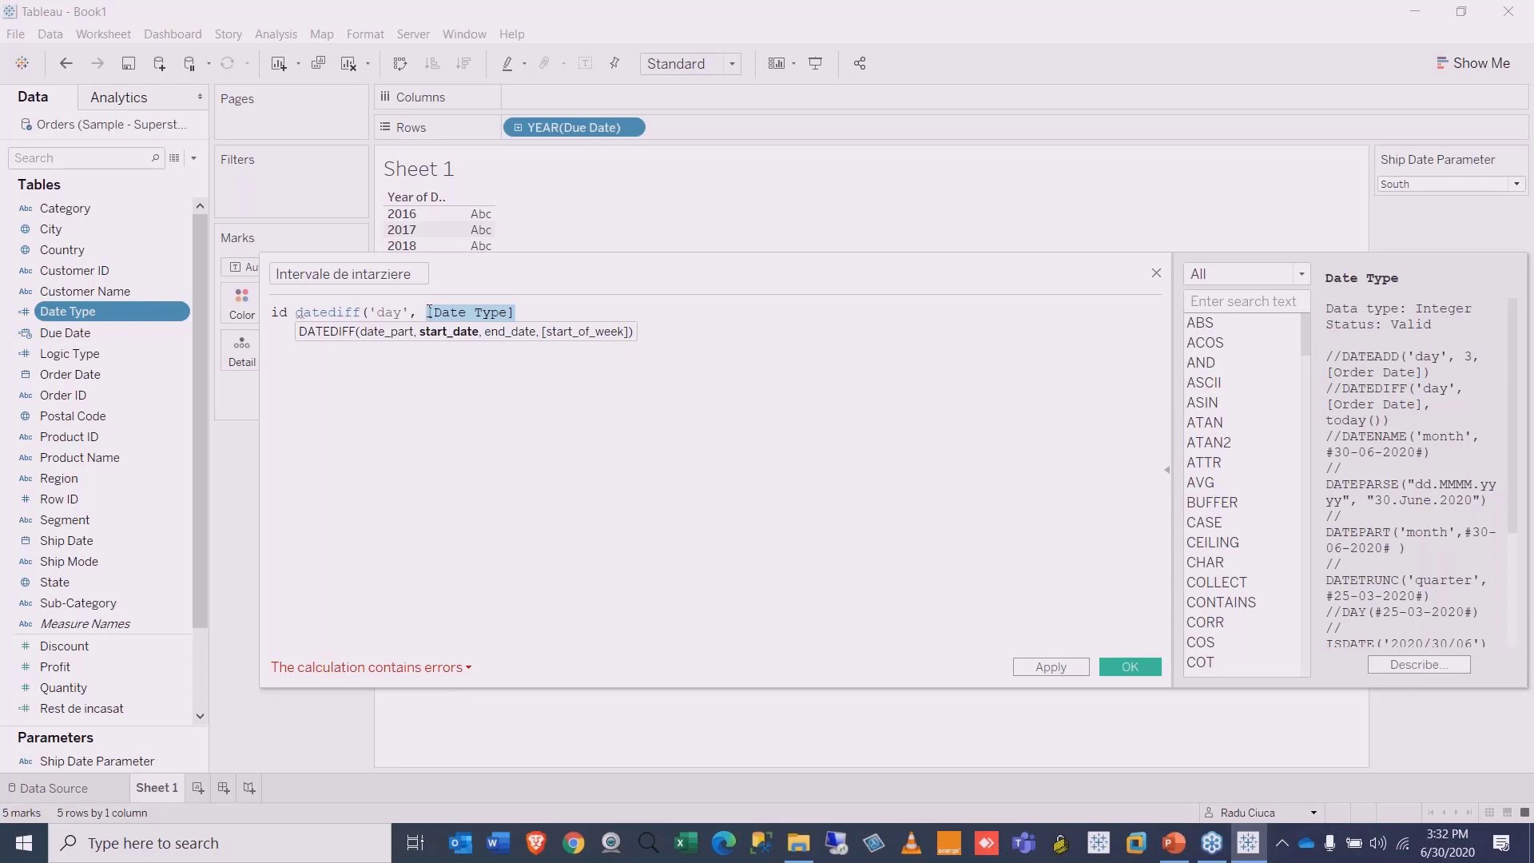
{"action": "type", "text": "Due"}
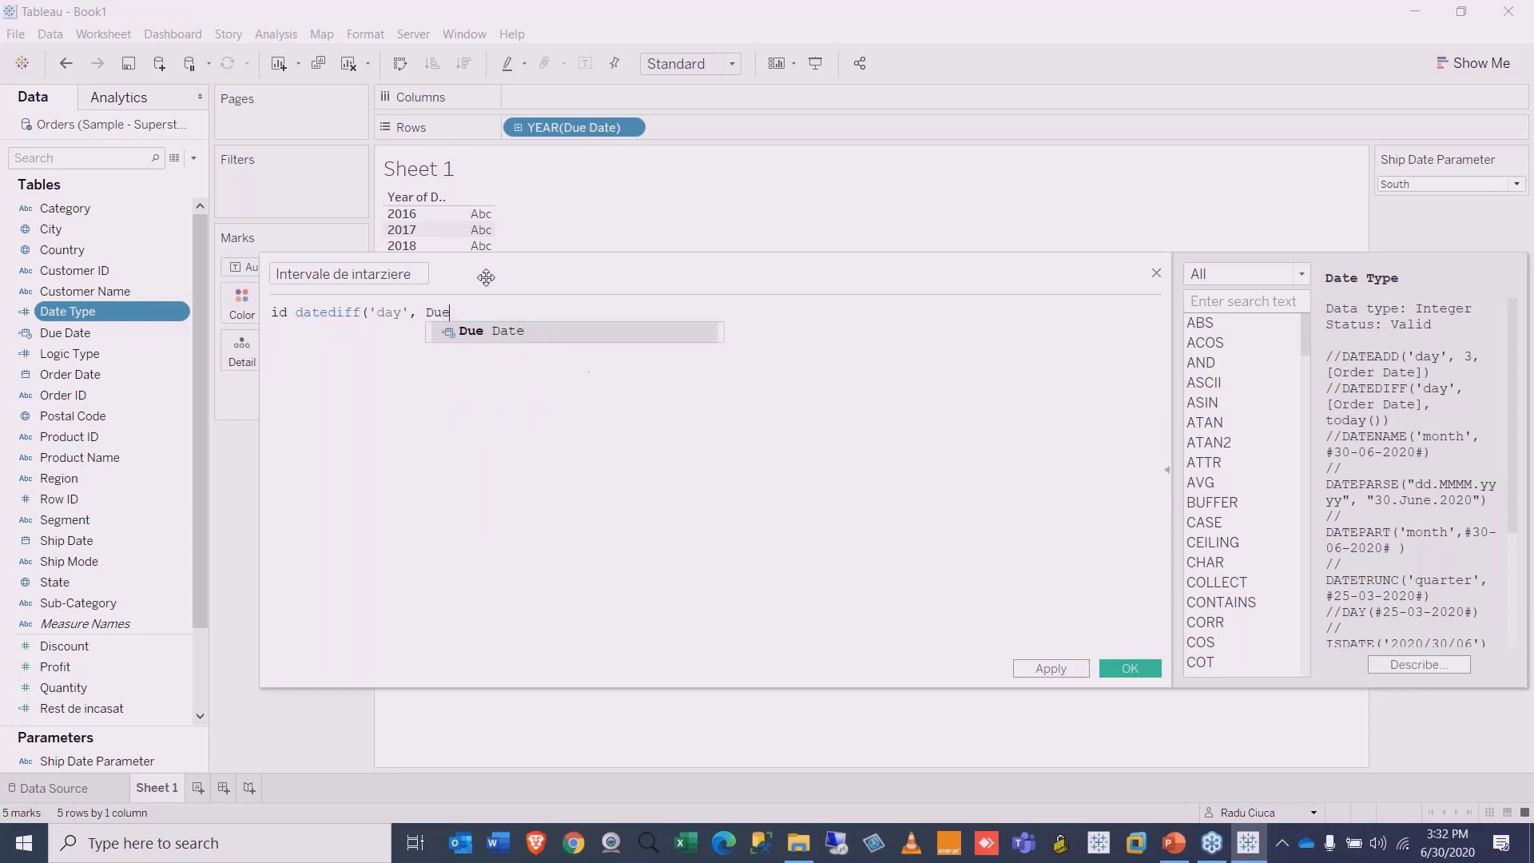
{"action": "key", "text": "Return"}
{"action": "type", "text": ", "}
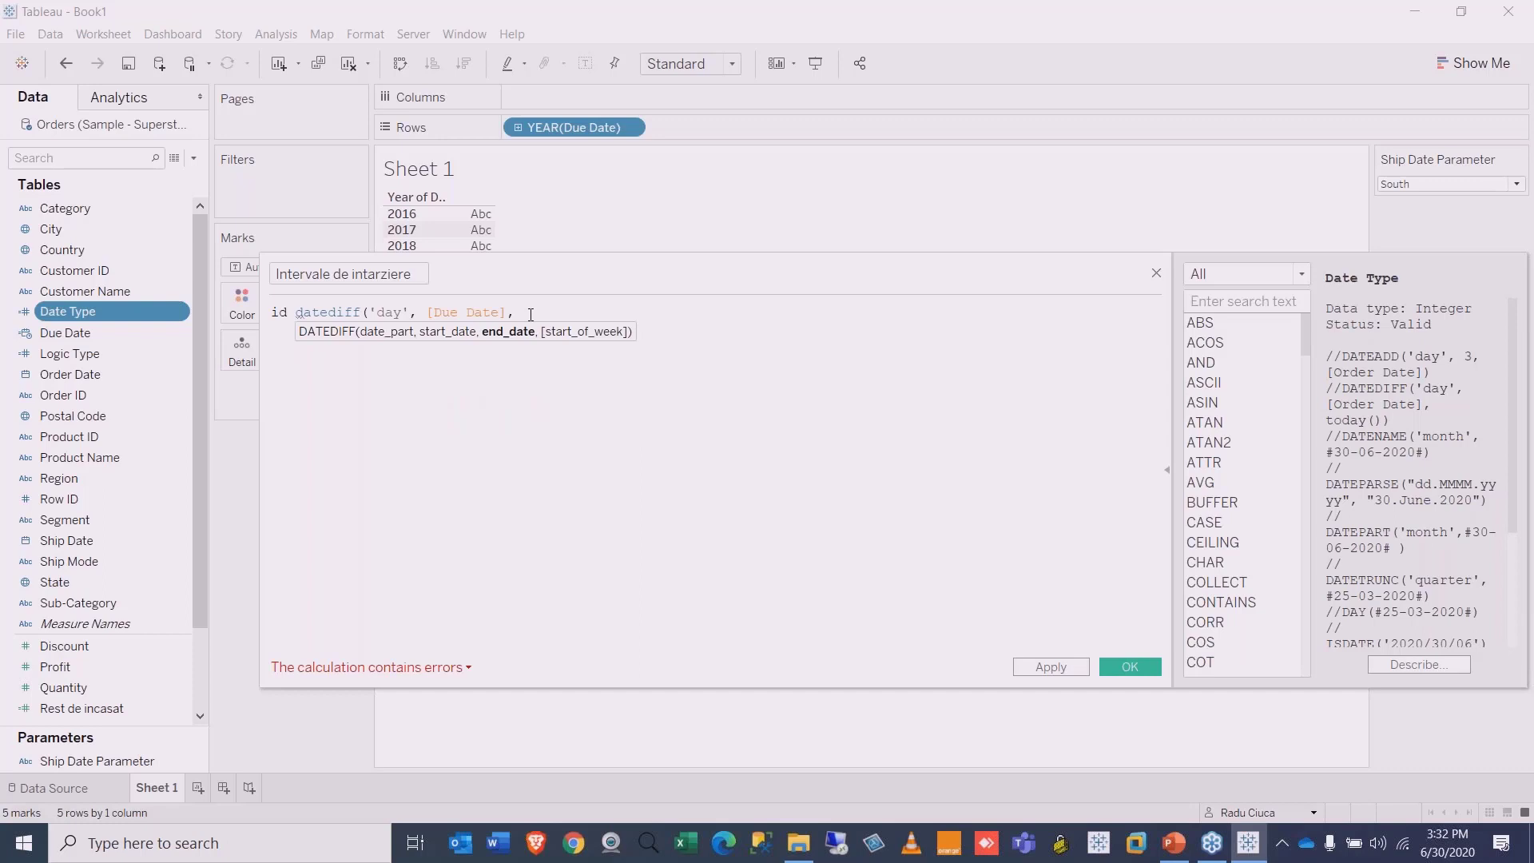
{"action": "type", "text": "todat="}
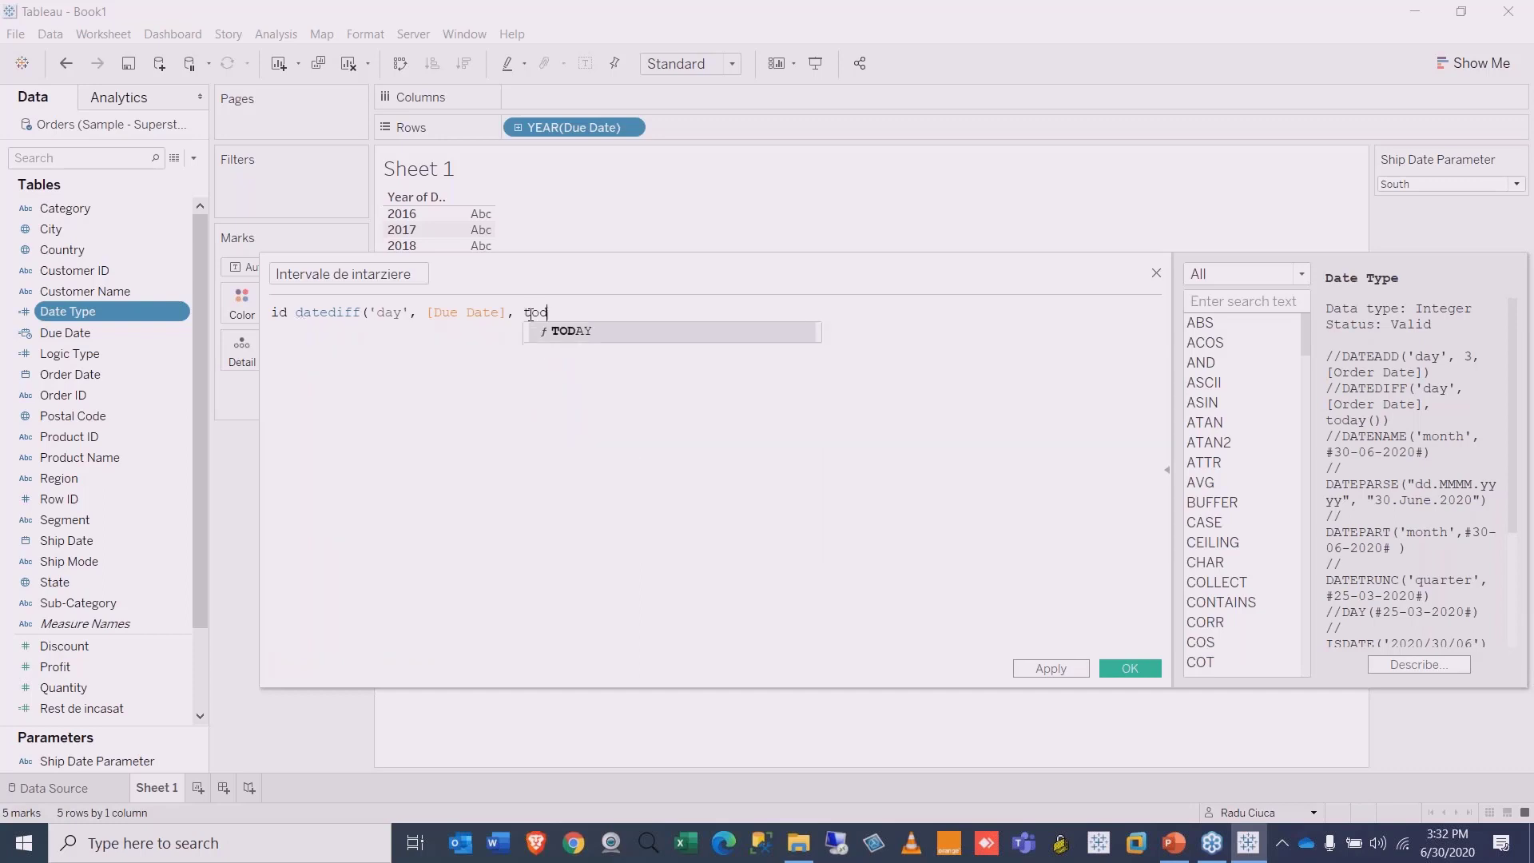
{"action": "key", "text": "BackSpace"}
{"action": "key", "text": "BackSpace"}
{"action": "type", "text": "y()"}
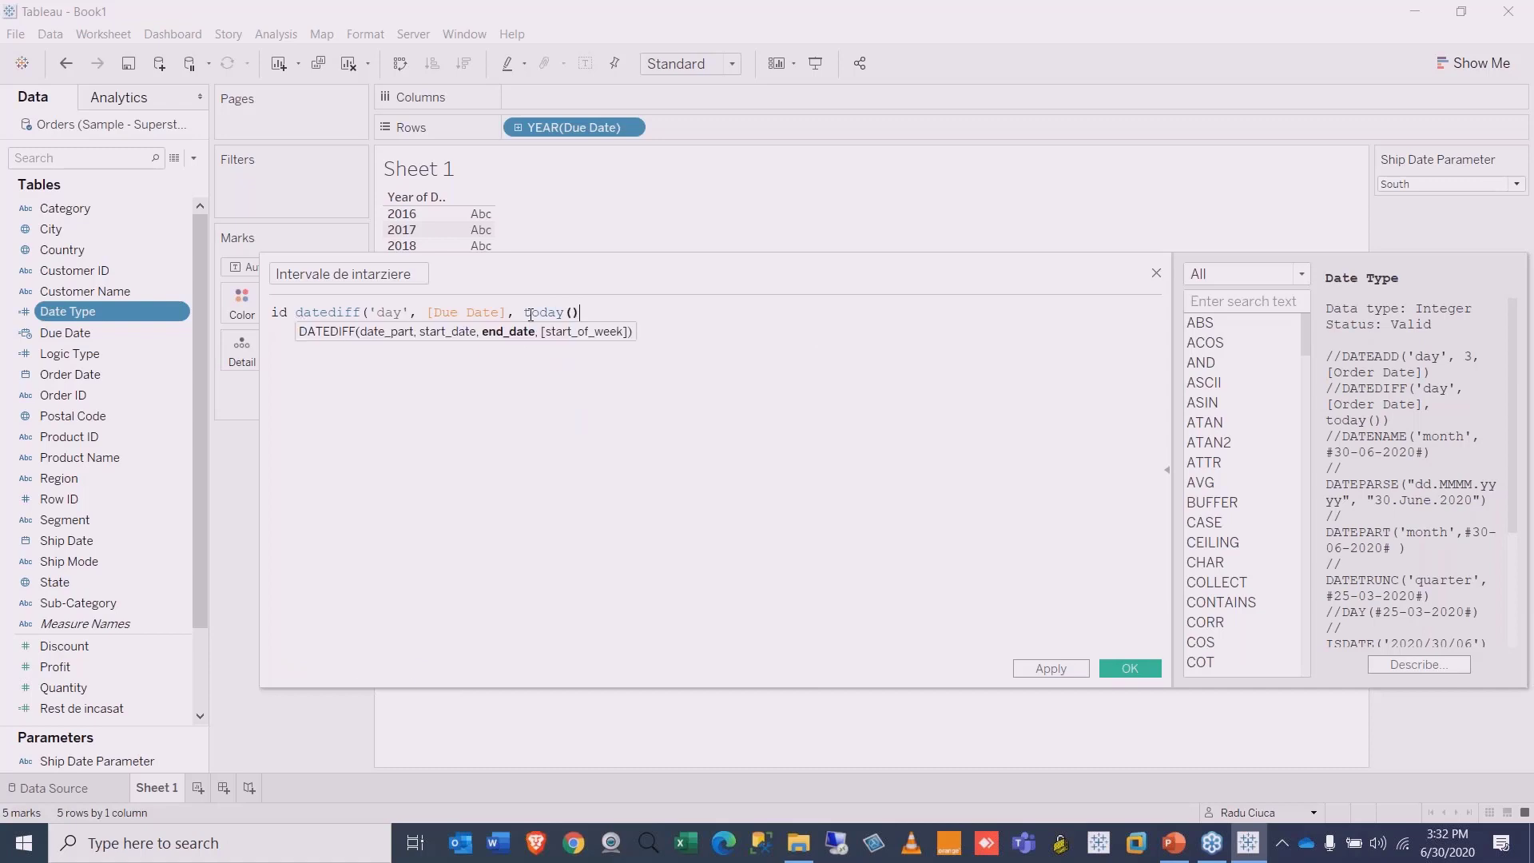
{"action": "type", "text": ")"}
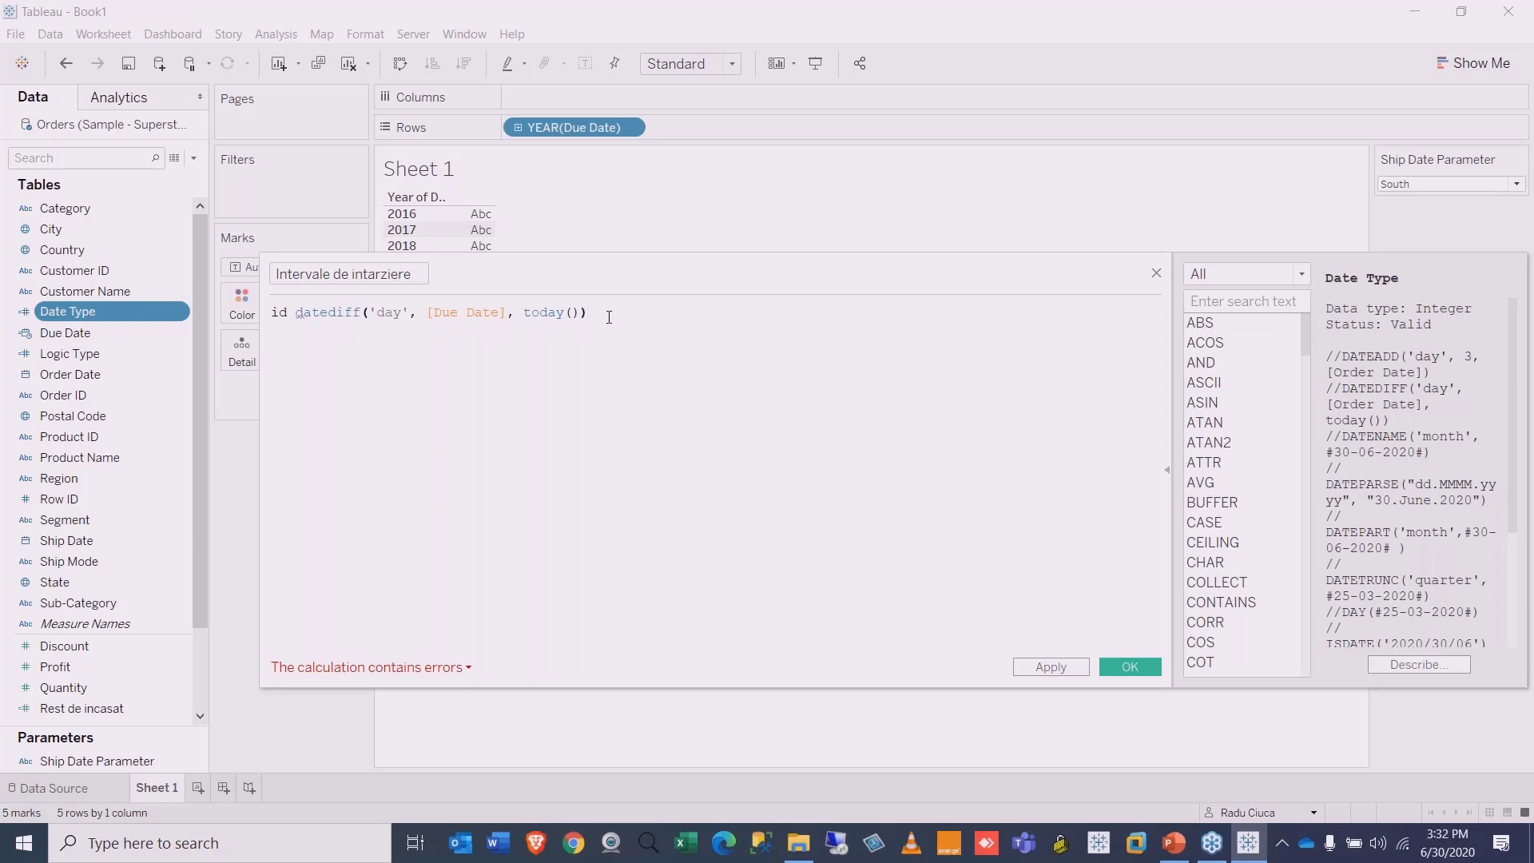
Step: Complete the first line of the formula with the condition <= 0 and the label 'In termen'
{"action": "type", "text": "<="}
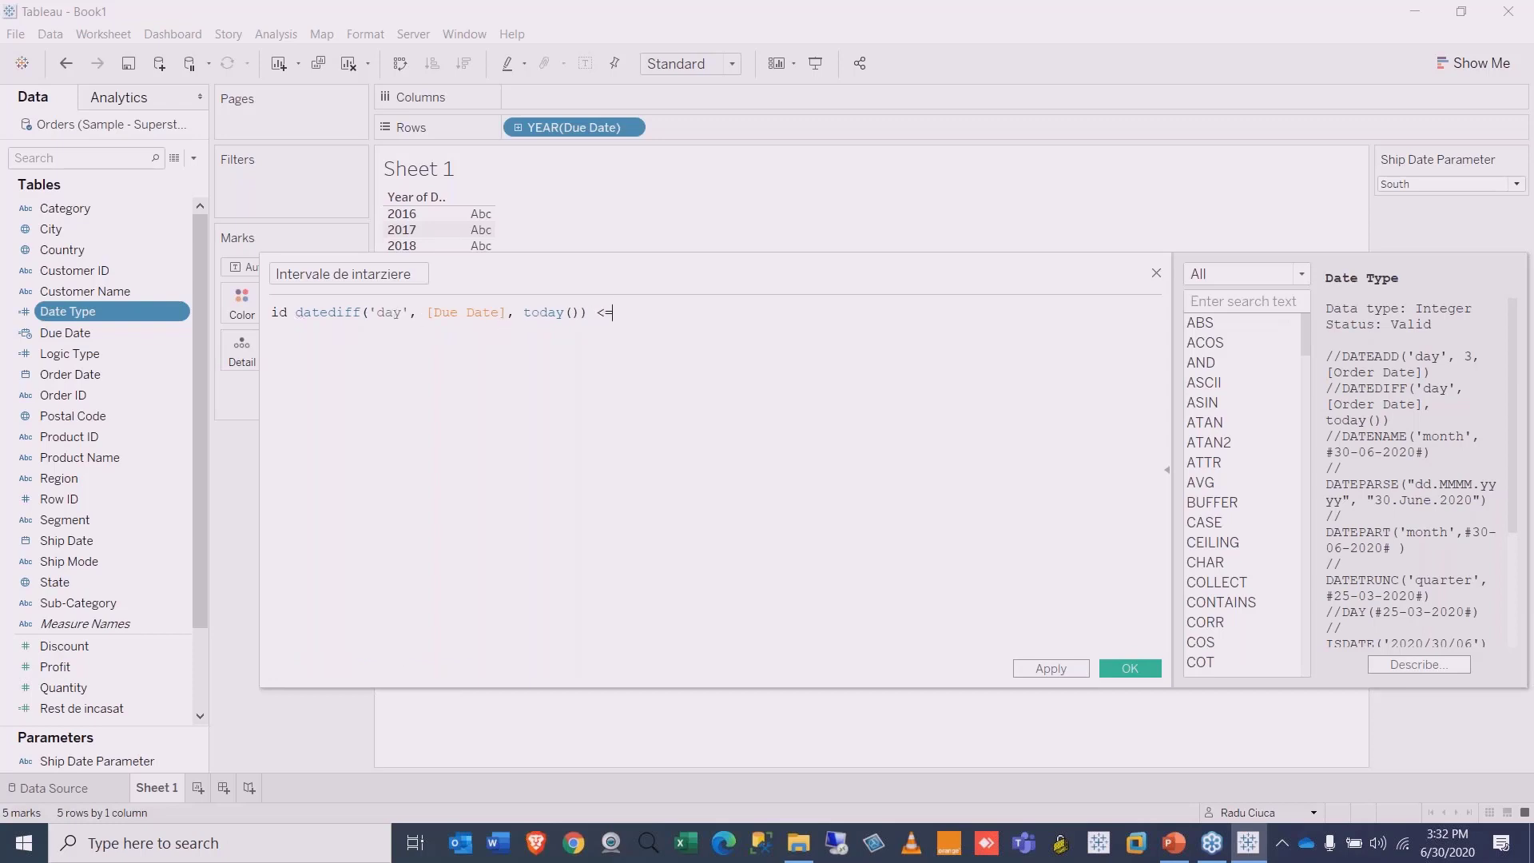
{"action": "type", "text": " 0"}
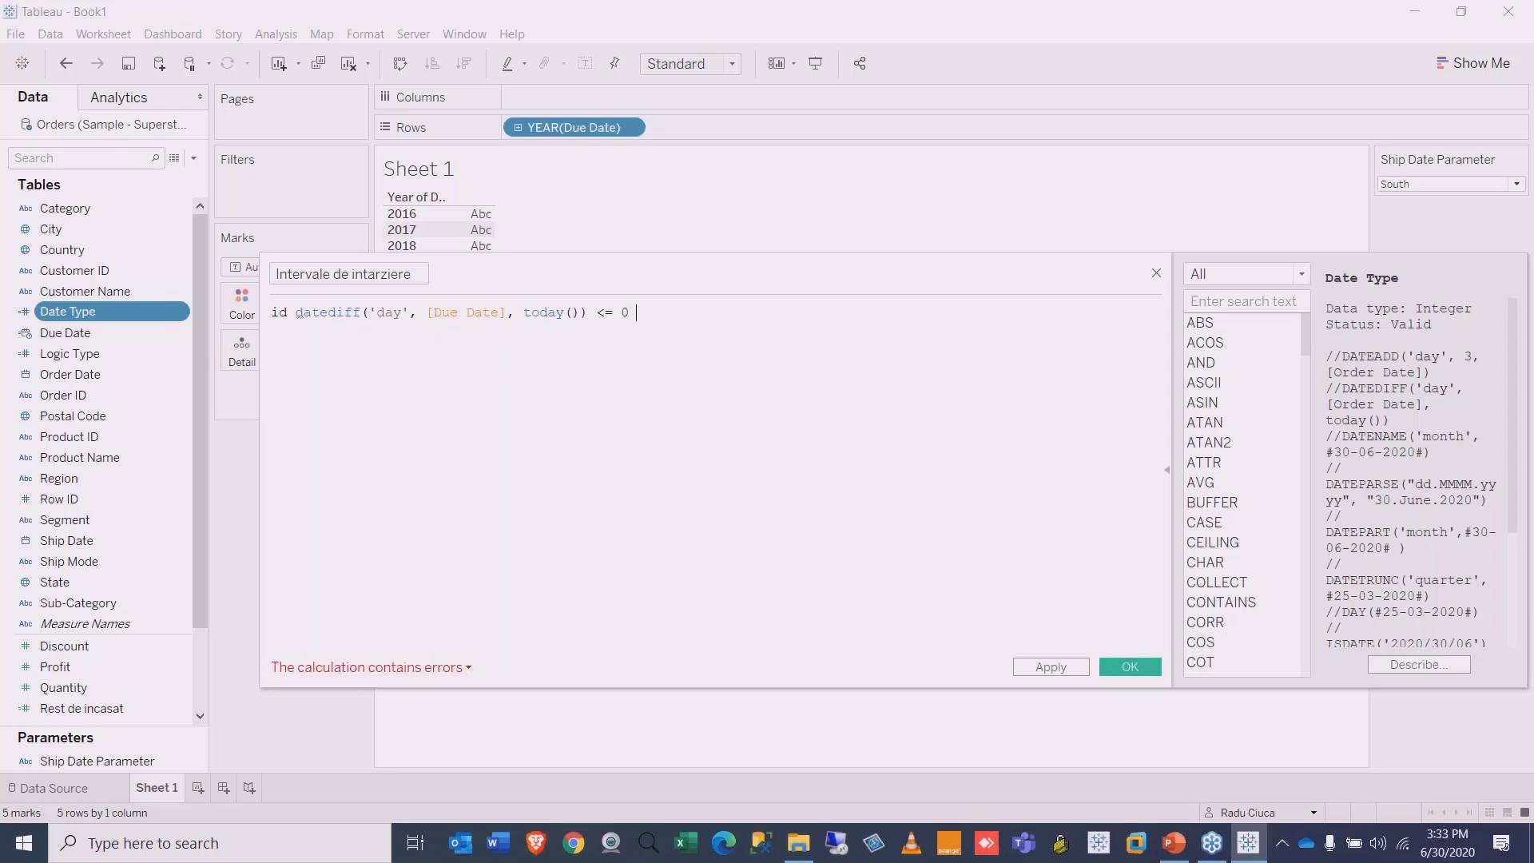
{"action": "type", "text": " 'In termen"}
Step: Add an elseif line reusing the datediff expression, with the condition <= 30 and the label '1-30'
{"action": "key", "text": "Return"}
{"action": "type", "text": "elseif"}
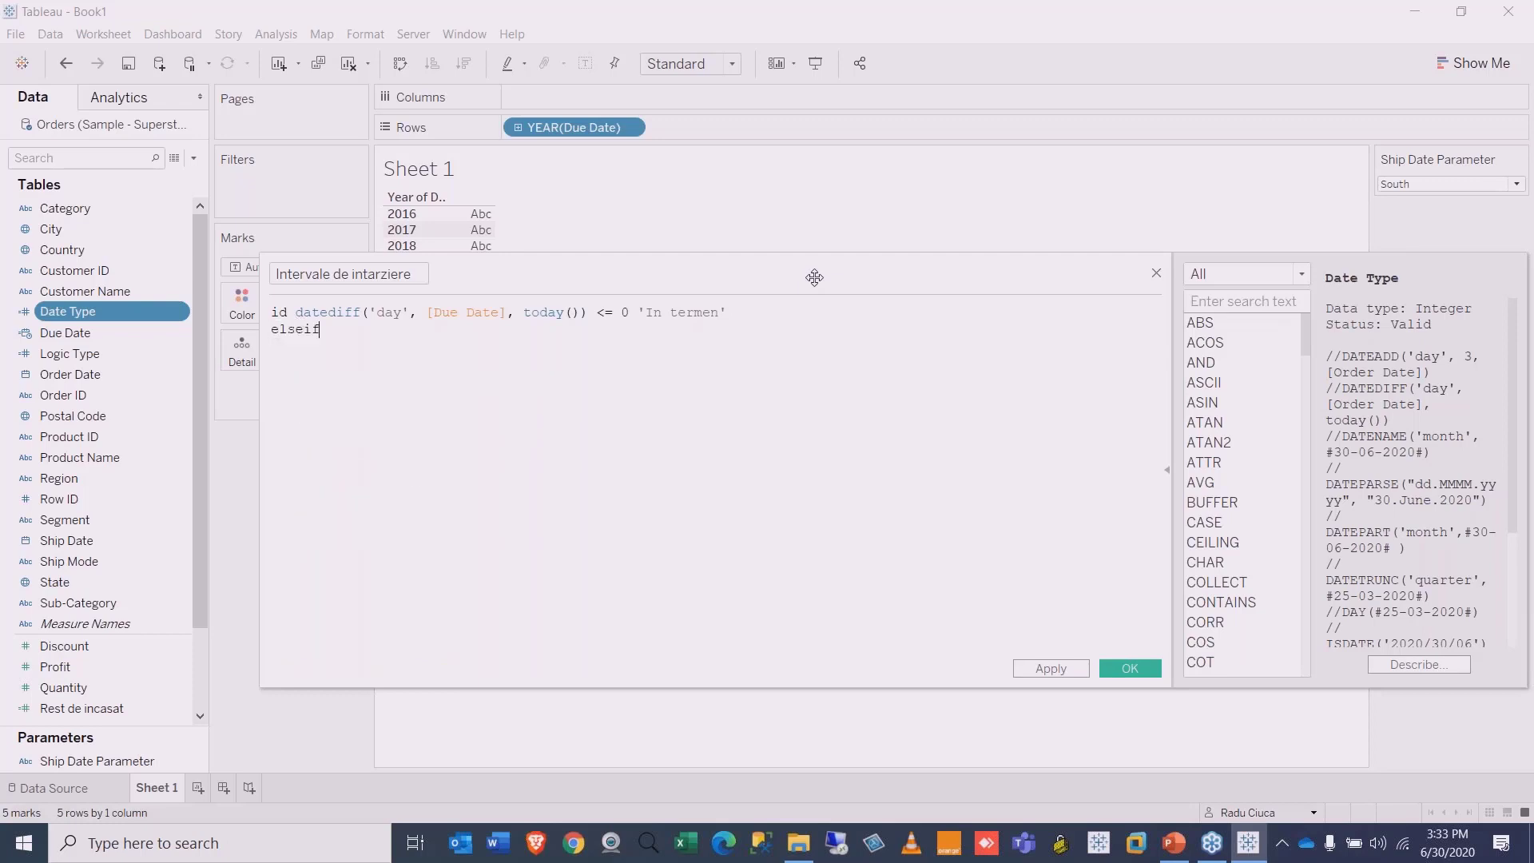
{"action": "left_click_drag", "start_coordinate": [727, 312], "coordinate": [298, 313]}
{"action": "key", "text": "ctrl+c"}
{"action": "left_click", "coordinate": [354, 330]}
{"action": "key", "text": "ctrl+v"}
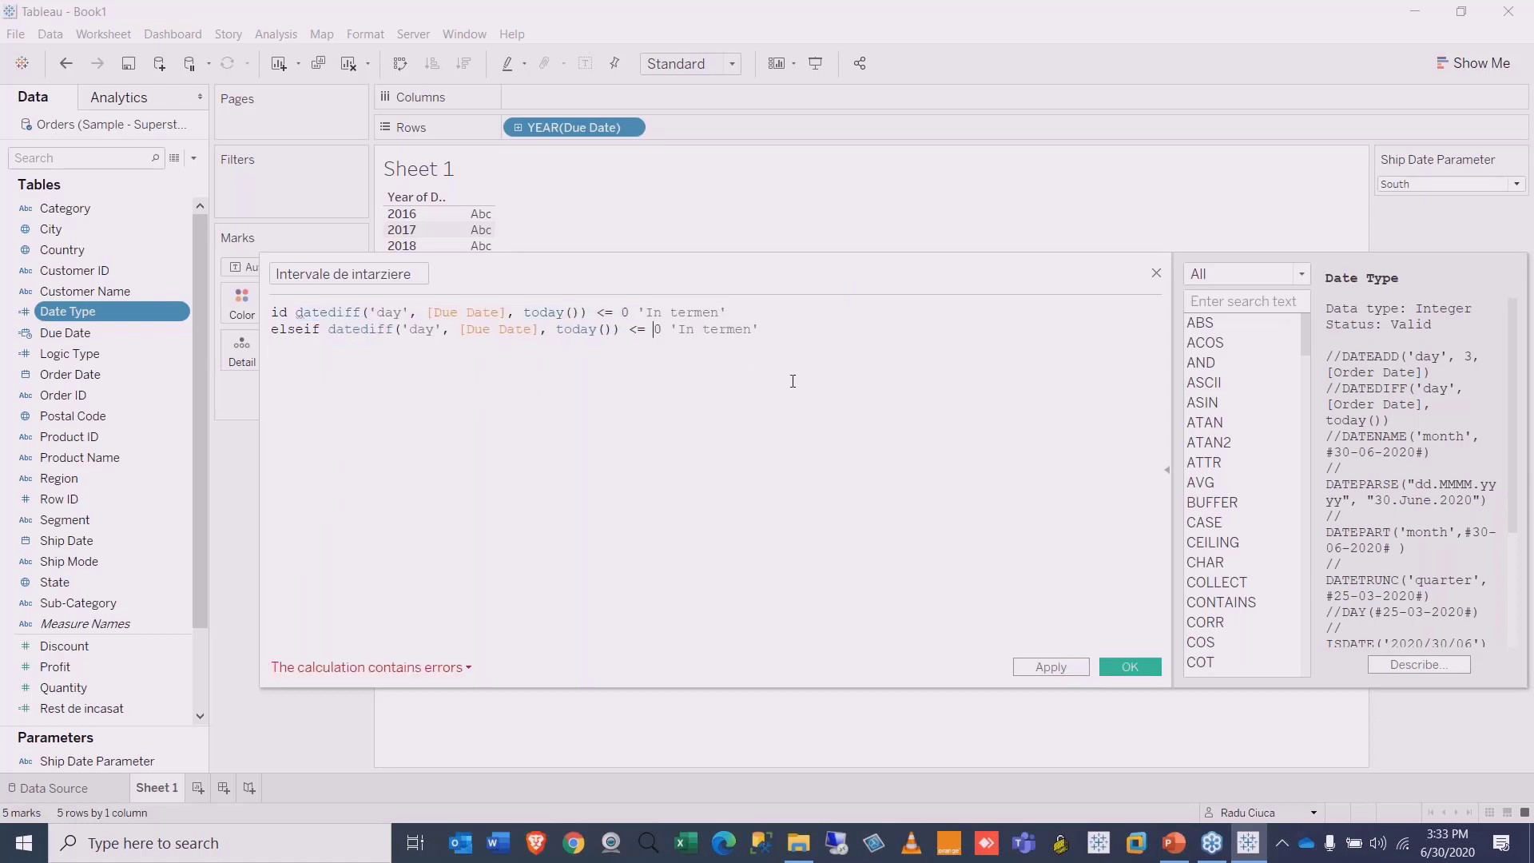
{"action": "type", "text": "3"}
{"action": "left_click_drag", "start_coordinate": [759, 329], "coordinate": [688, 334]}
{"action": "type", "text": "1-30"}
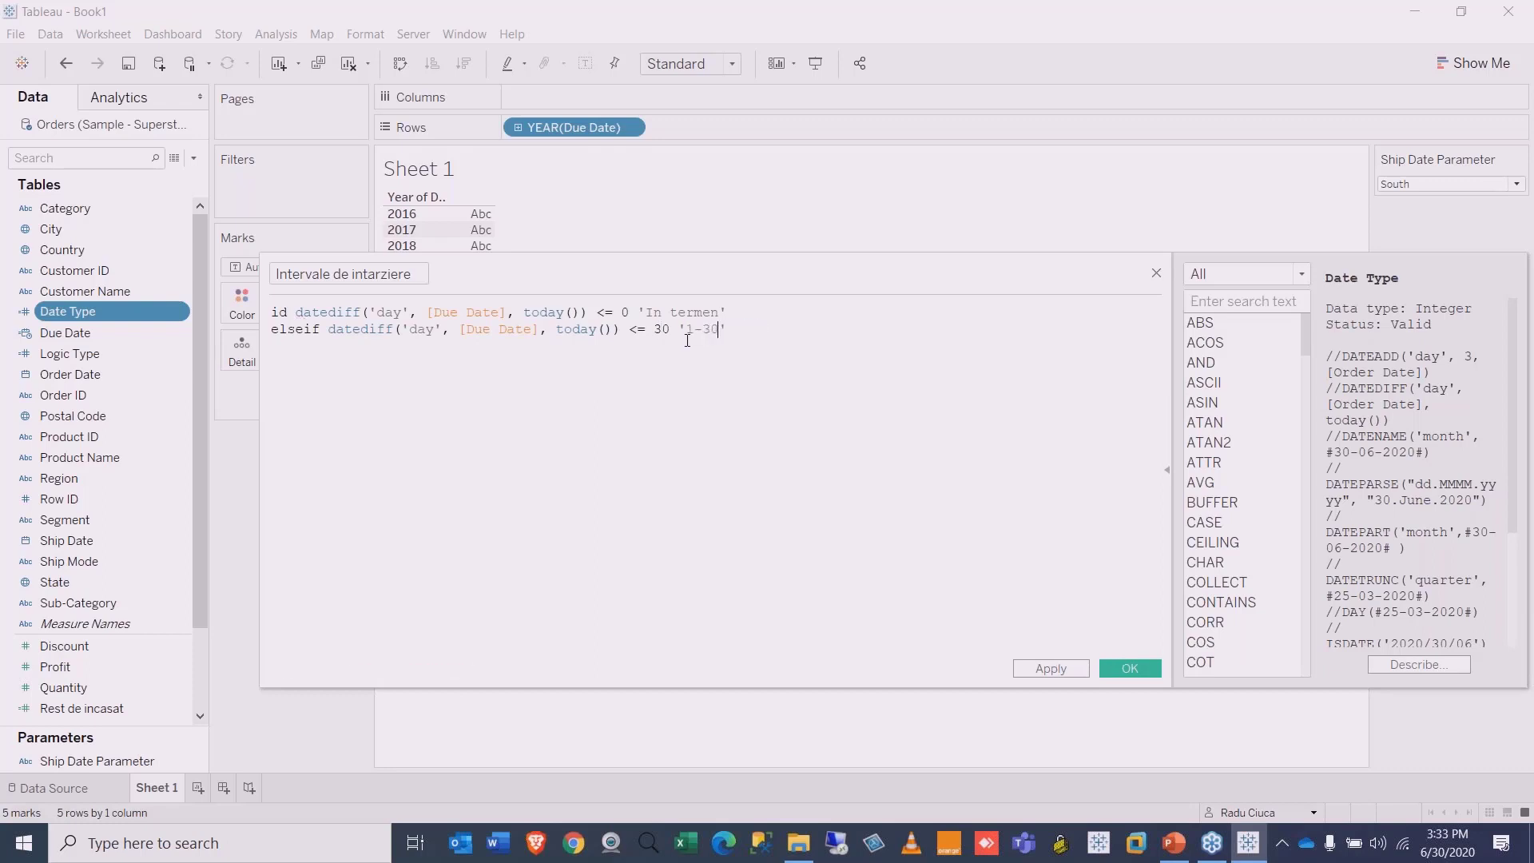
Step: Duplicate the '1-30' elseif line of the formula onto a new line directly below it
{"action": "key", "text": "ctrl+shift+Left"}
{"action": "key", "text": "ctrl+shift+Left"}
{"action": "key", "text": "ctrl+shift+Left"}
{"action": "key", "text": "ctrl+shift+Left"}
{"action": "key", "text": "ctrl+shift+Left"}
{"action": "key", "text": "ctrl+shift+Left"}
{"action": "key", "text": "ctrl+shift+Left"}
{"action": "key", "text": "ctrl+shift+Left"}
{"action": "key", "text": "ctrl+shift+Left"}
{"action": "key", "text": "ctrl+shift+Left"}
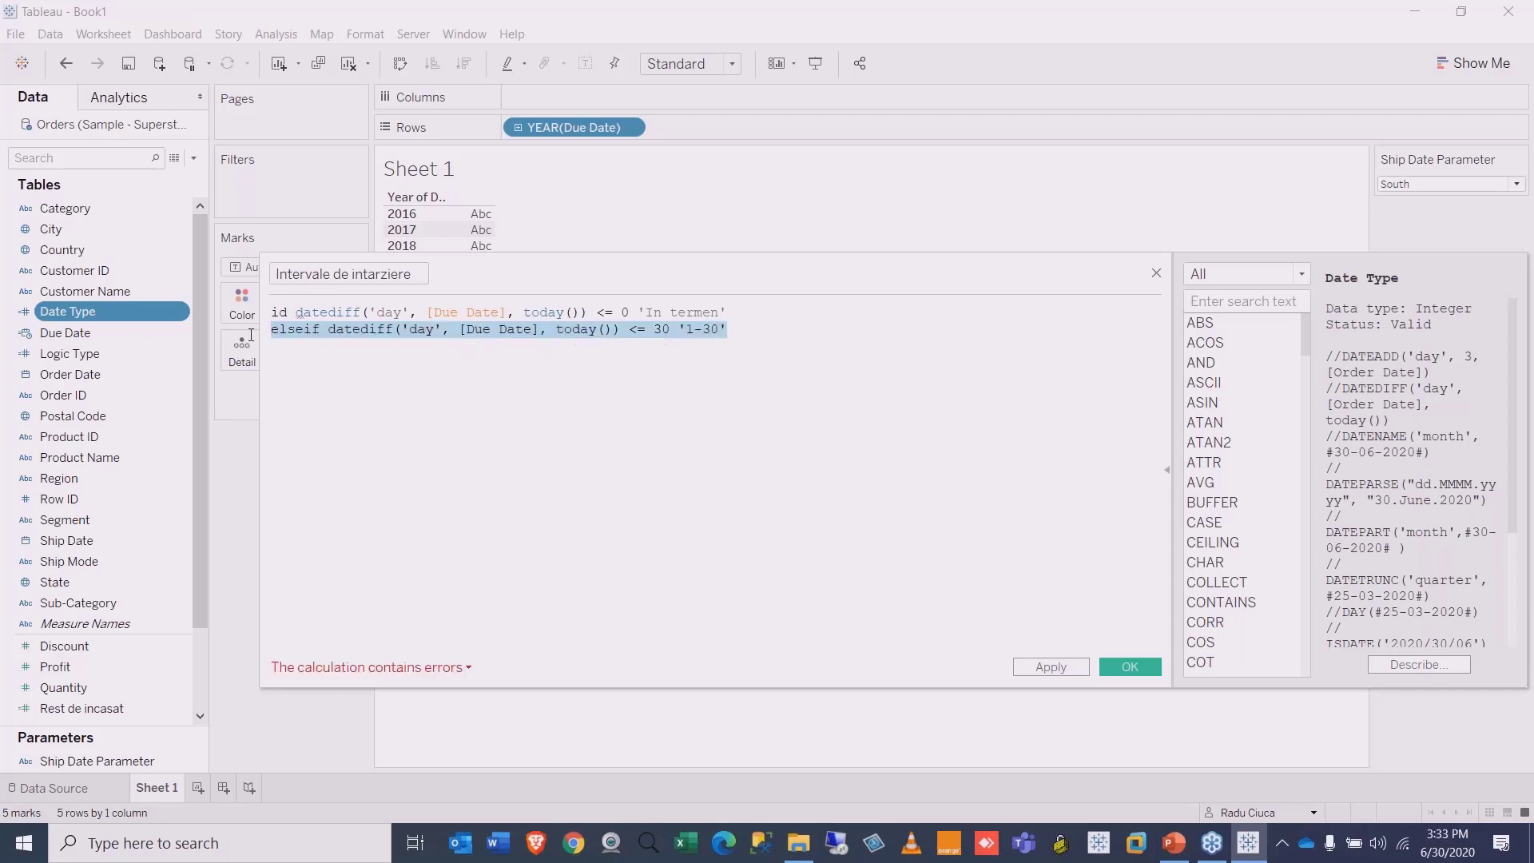
{"action": "key", "text": "ctrl+c"}
{"action": "key", "text": "End"}
{"action": "key", "text": "Return"}
{"action": "key", "text": "ctrl+v"}
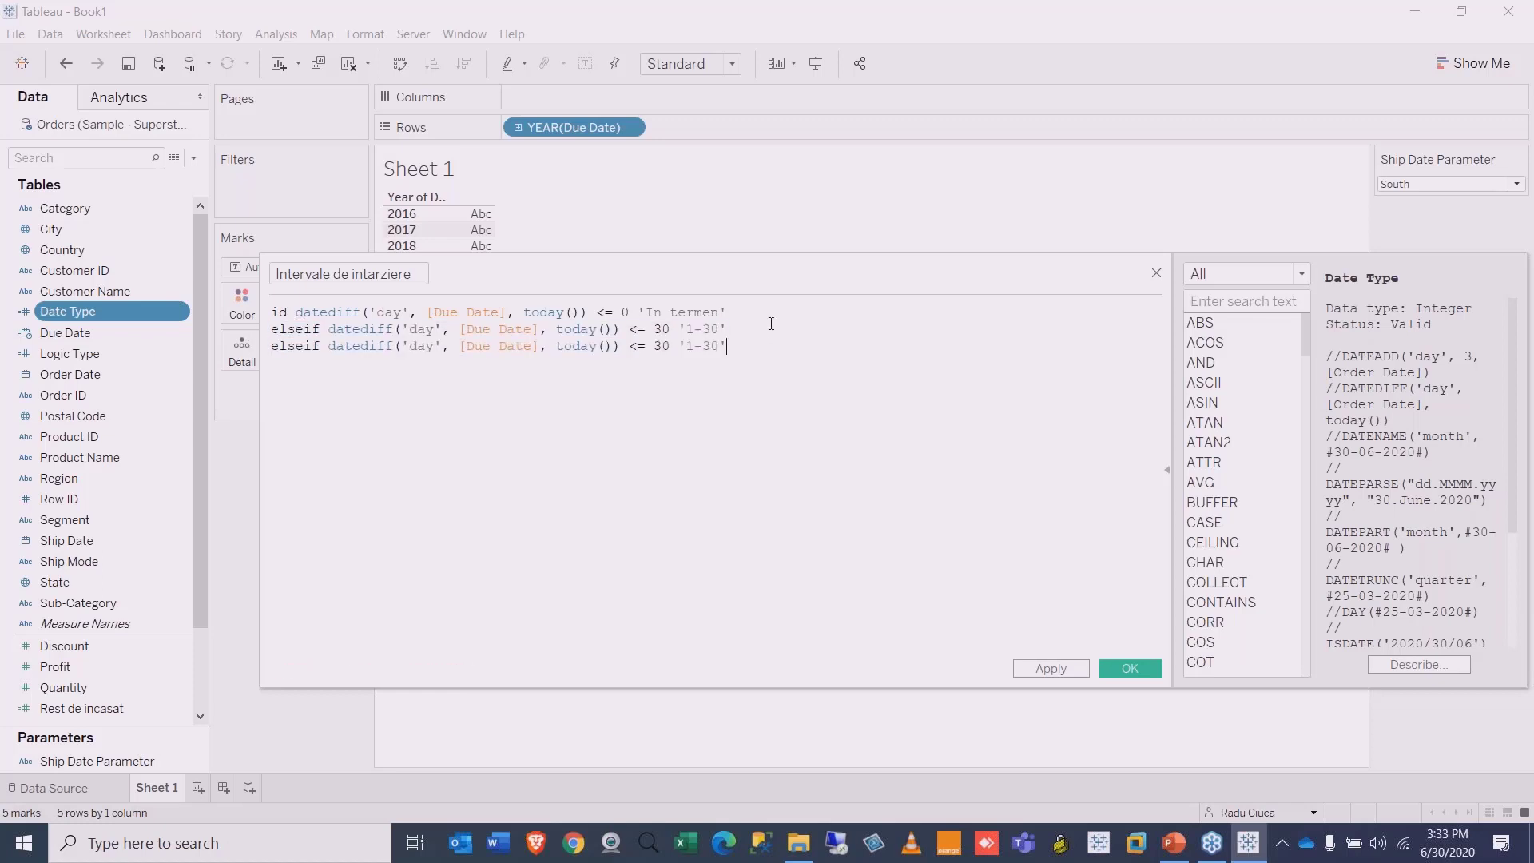
Step: Set the condition of the duplicated elseif line to <= 60 and its label to '31-60'
{"action": "left_click", "coordinate": [662, 346]}
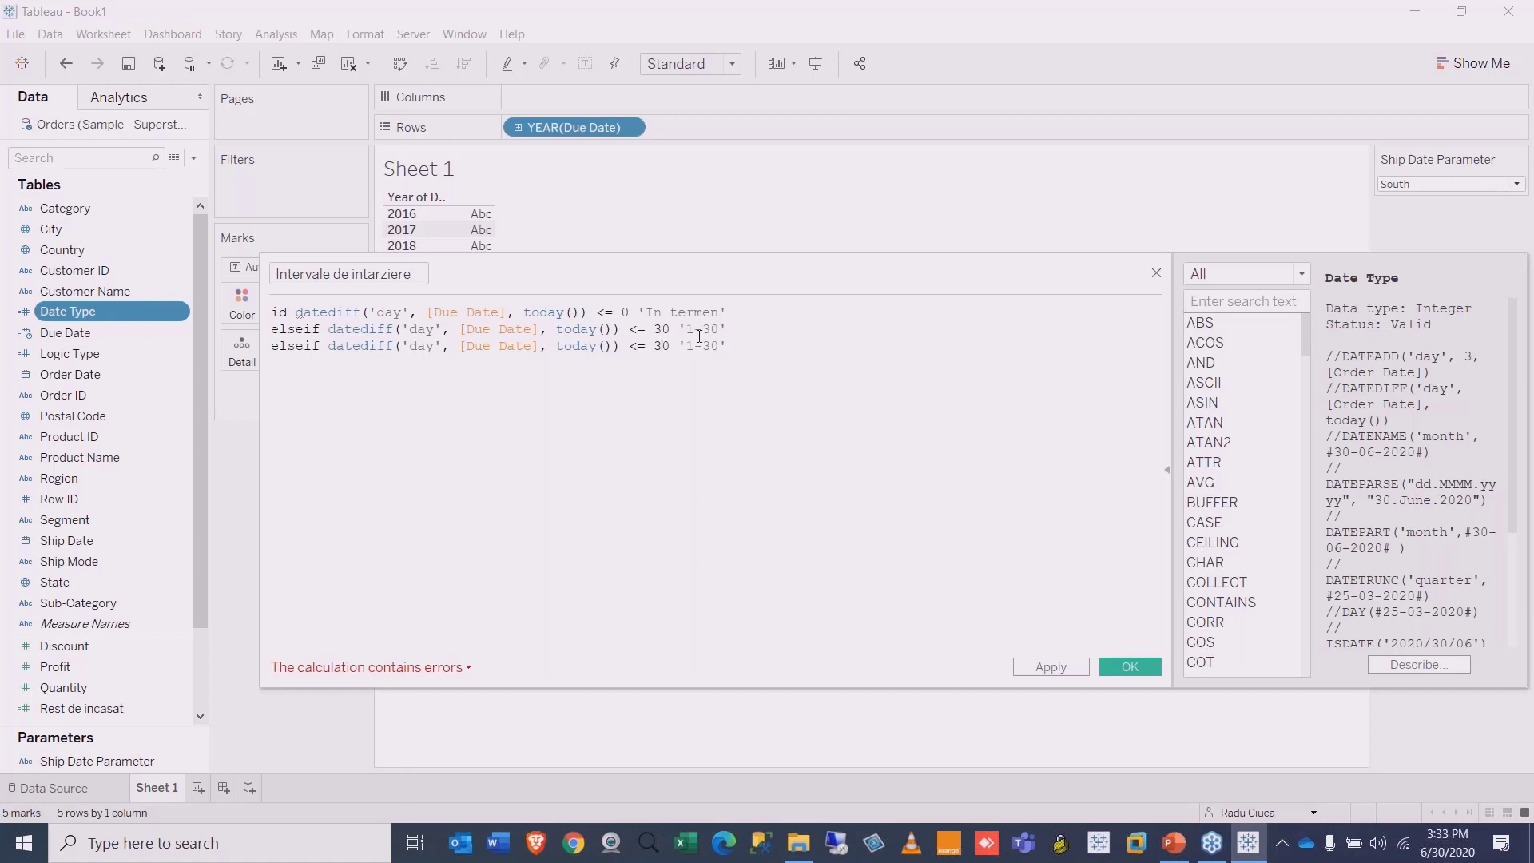
{"action": "key", "text": "BackSpace"}
{"action": "type", "text": "6"}
{"action": "left_click", "coordinate": [688, 346]}
{"action": "type", "text": "3"}
{"action": "left_click", "coordinate": [716, 345]}
{"action": "key", "text": "BackSpace"}
{"action": "type", "text": "6"}
Step: Copy the '31-60' elseif line onto a new line below it
{"action": "left_click_drag", "start_coordinate": [737, 345], "coordinate": [183, 345]}
{"action": "key", "text": "ctrl+c"}
{"action": "left_click", "coordinate": [751, 346]}
{"action": "key", "text": "Return"}
{"action": "key", "text": "ctrl+v"}
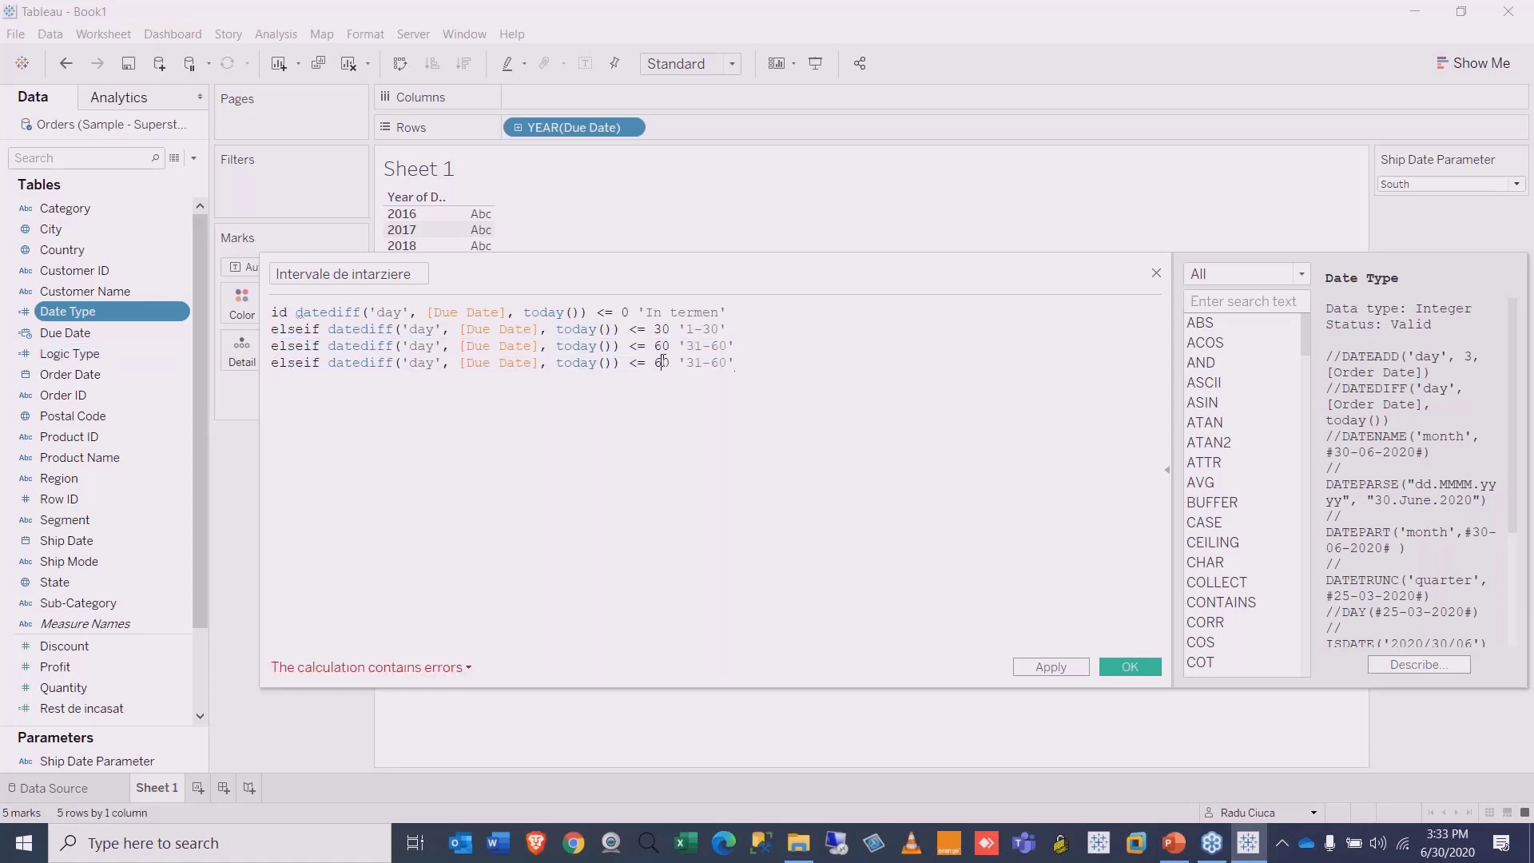
Step: Set the last elseif line's condition to <= 90 and its label to '61-90'
{"action": "key", "text": "BackSpace"}
{"action": "type", "text": "9"}
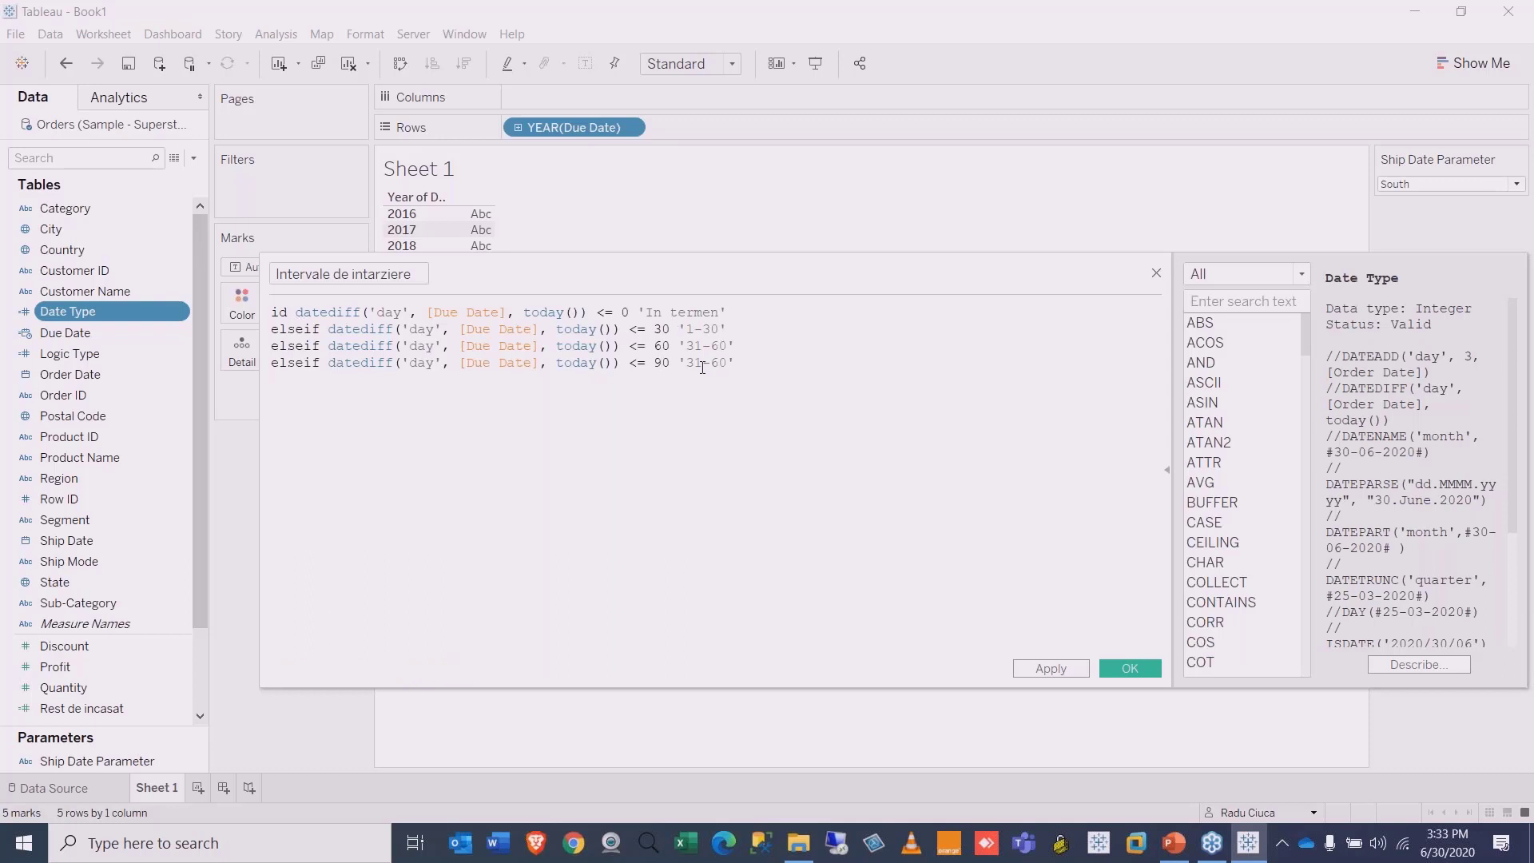
{"action": "left_click", "coordinate": [695, 363]}
{"action": "key", "text": "BackSpace"}
{"action": "type", "text": "6"}
{"action": "left_click", "coordinate": [718, 363]}
{"action": "key", "text": "BackSpace"}
{"action": "type", "text": "9"}
Step: Add an else line with the label '> 90' and close the formula with end
{"action": "key", "text": "Return"}
{"action": "type", "text": "else"}
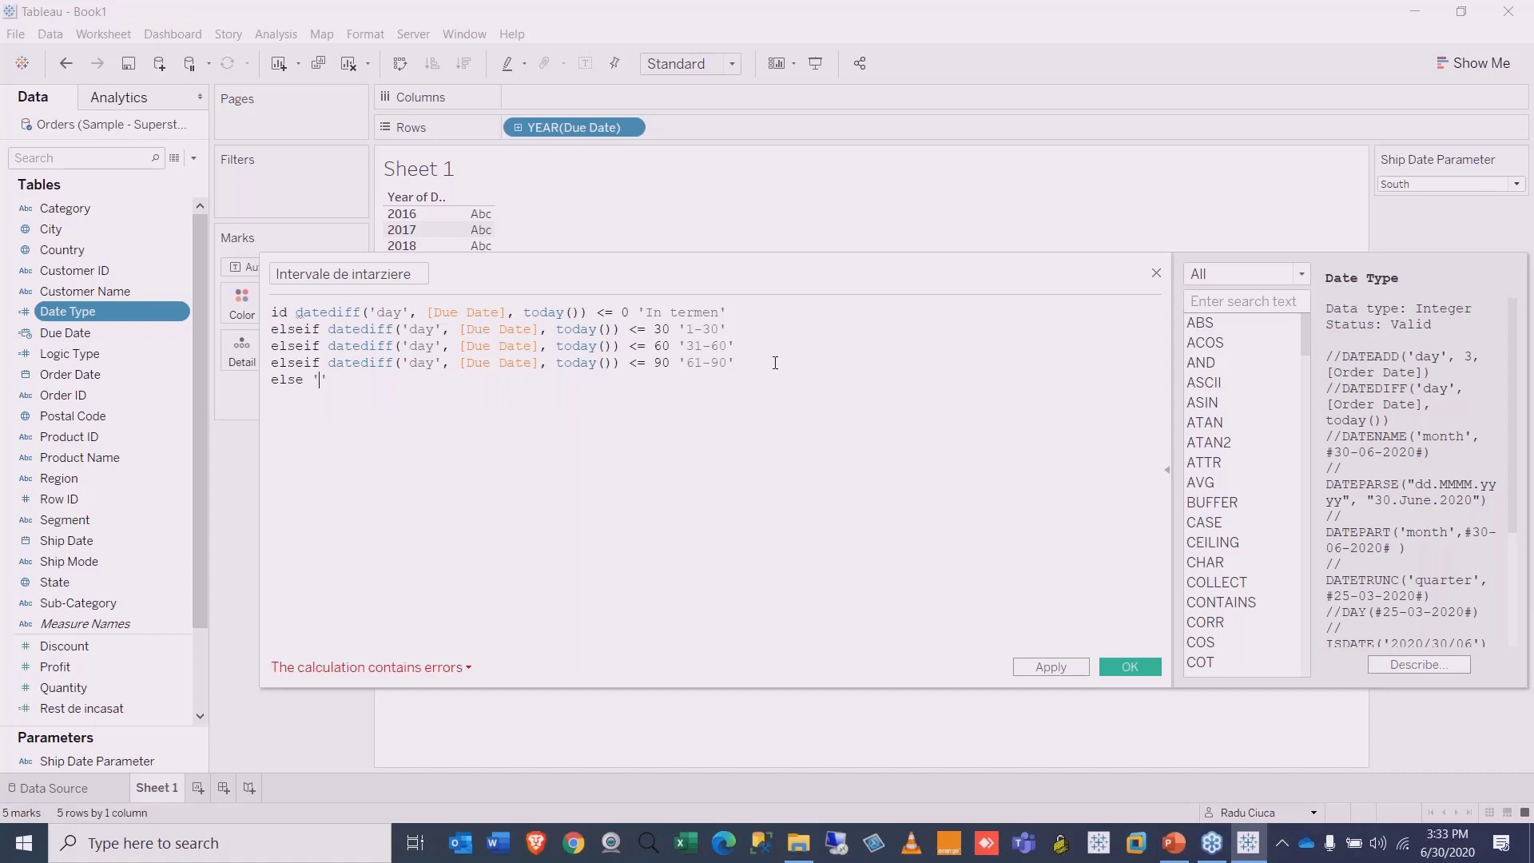
{"action": "type", "text": " '> 90"}
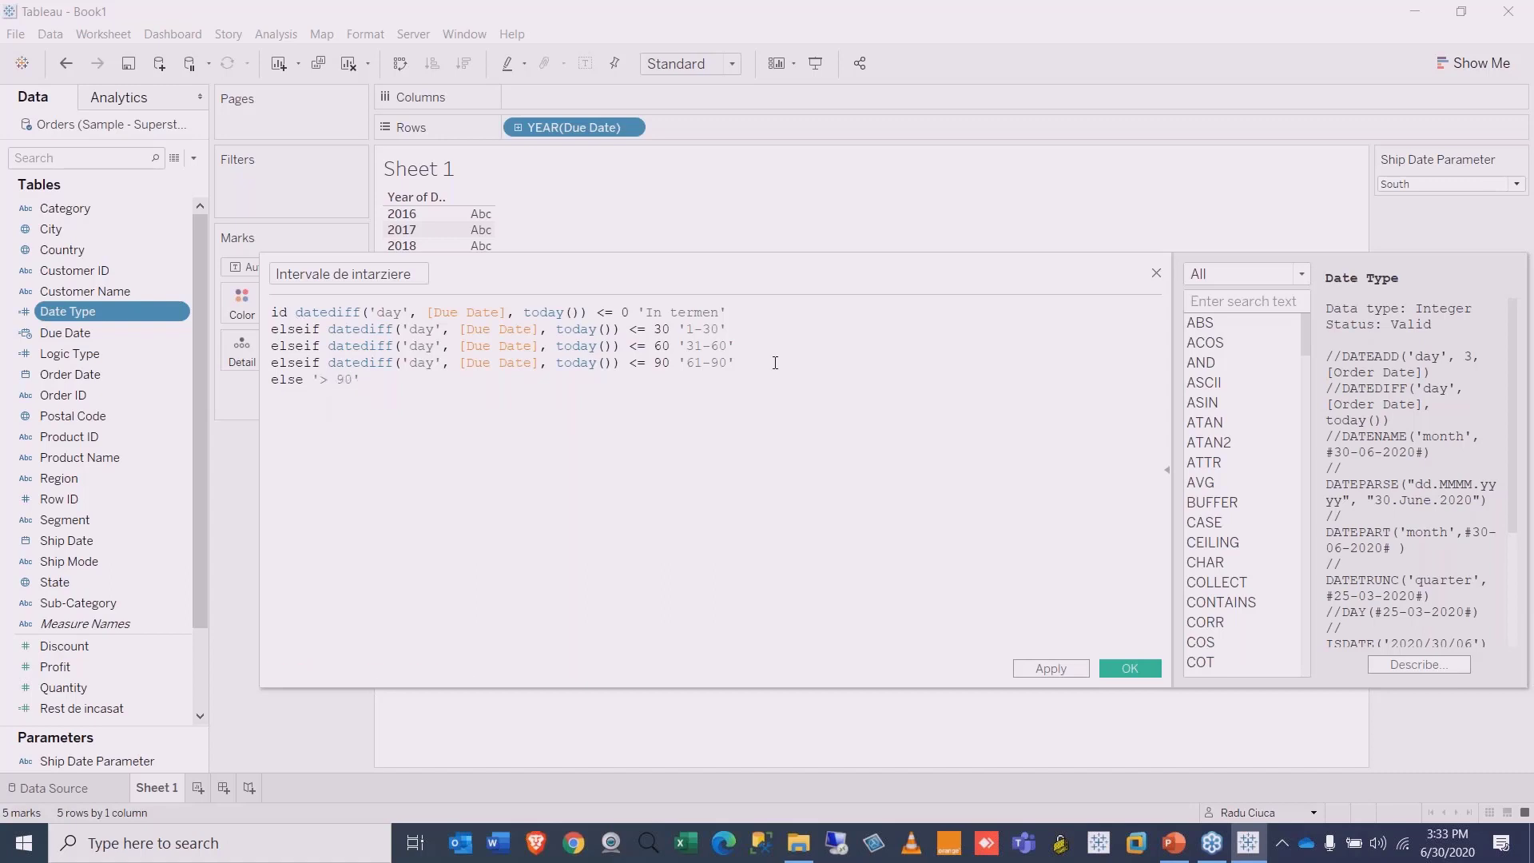
{"action": "key", "text": "Return"}
{"action": "type", "text": "end"}
{"action": "key", "text": "Escape"}
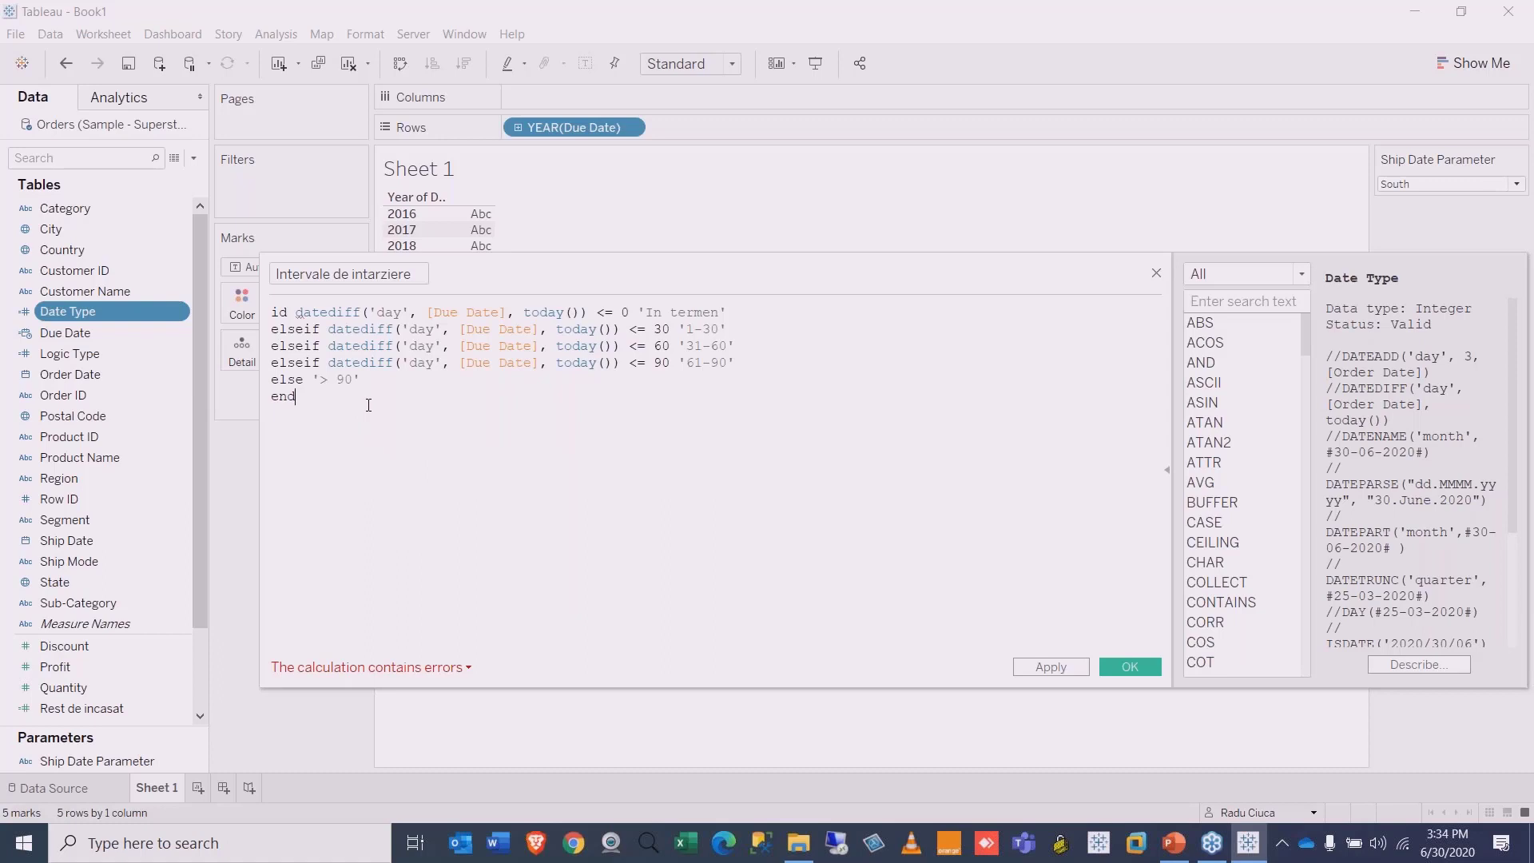
Step: Correct the misspelled id at the start of the formula to if
{"action": "left_click", "coordinate": [289, 313]}
{"action": "key", "text": "BackSpace"}
{"action": "type", "text": "f"}
Step: Insert then before the labels of the if line and all three elseif lines, and save the calculated field
{"action": "left_click", "coordinate": [719, 519]}
{"action": "type", "text": "then"}
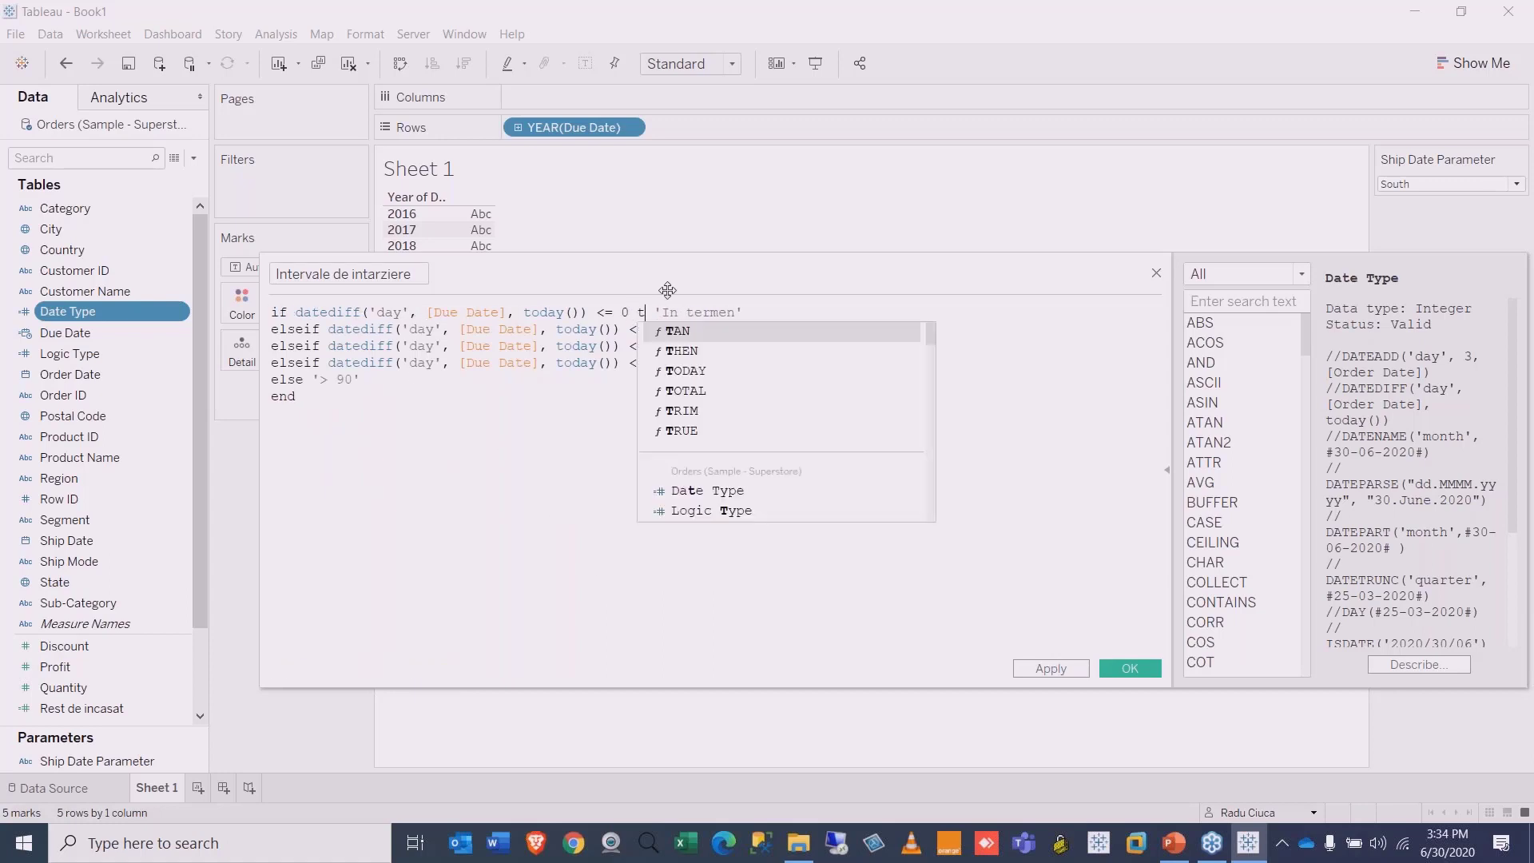
{"action": "double_click", "coordinate": [652, 312]}
{"action": "left_click", "coordinate": [676, 328]}
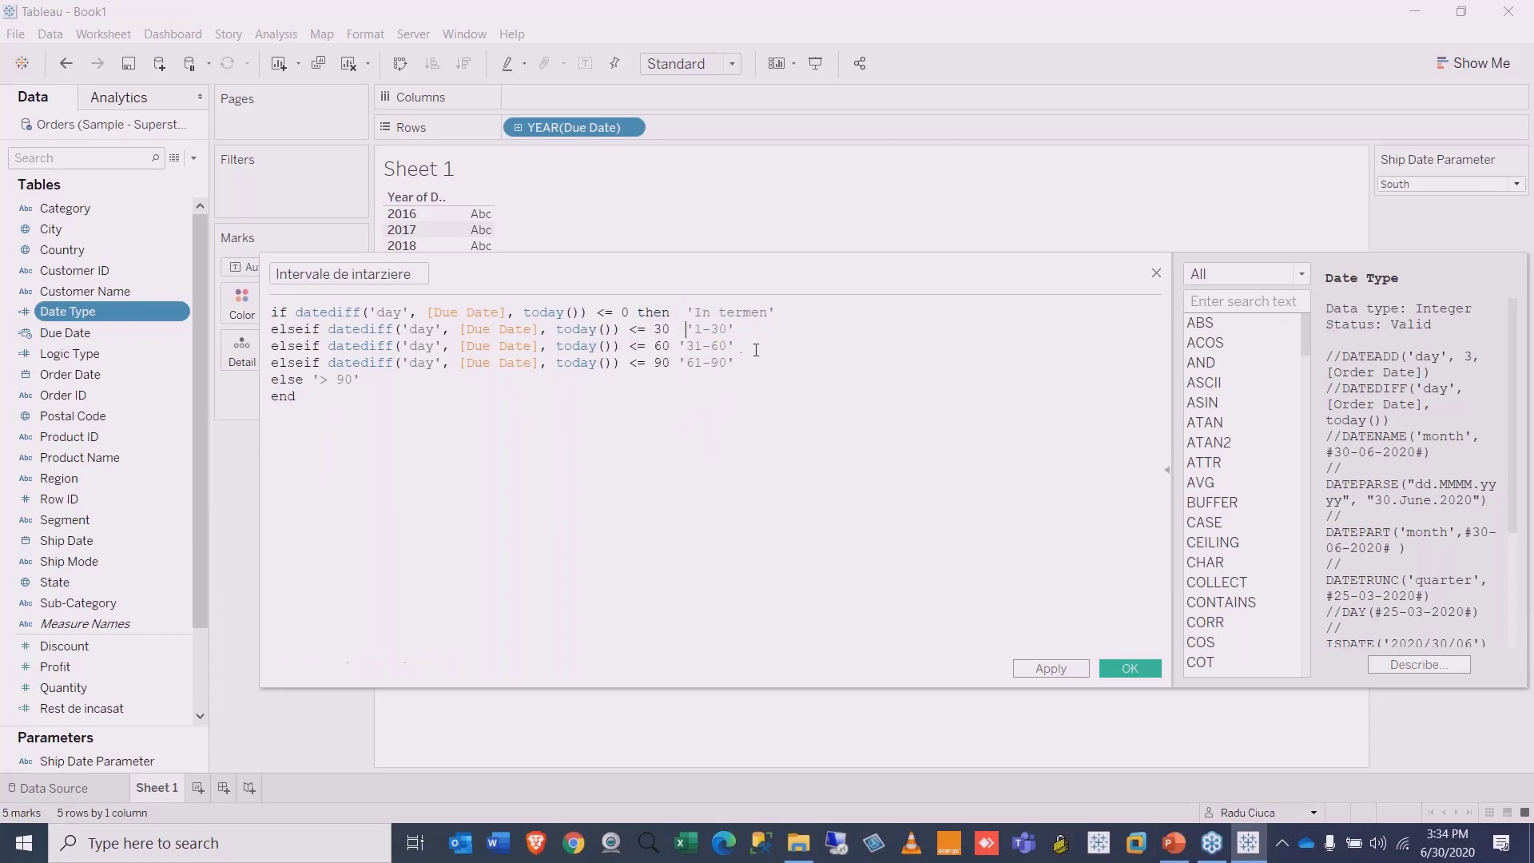
{"action": "key", "text": "ctrl+v"}
{"action": "left_click", "coordinate": [678, 345]}
{"action": "key", "text": "ctrl+v"}
{"action": "left_click", "coordinate": [678, 362]}
{"action": "key", "text": "ctrl+v"}
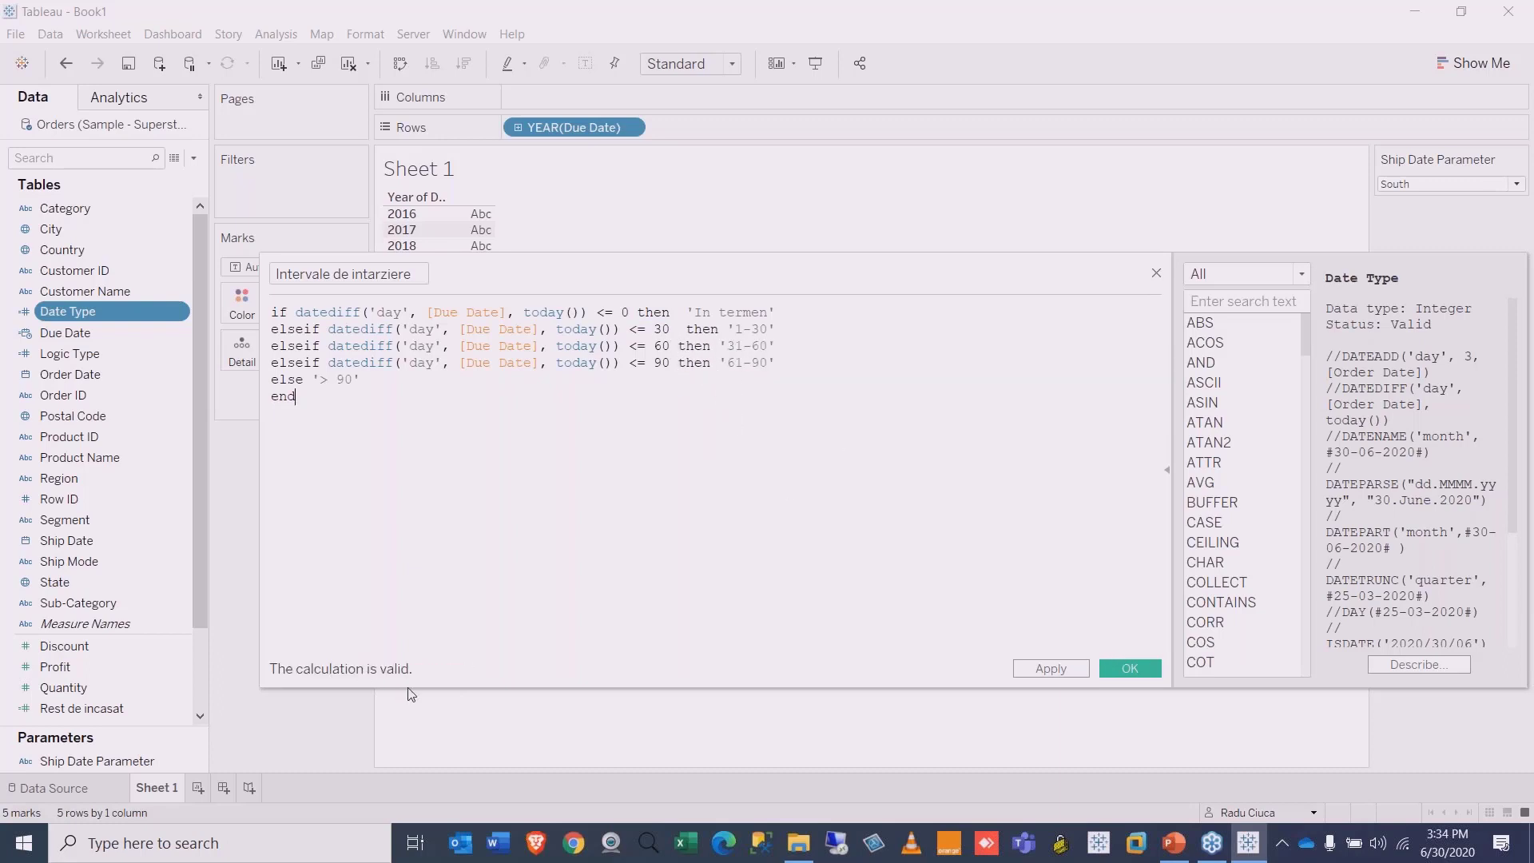
{"action": "left_click", "coordinate": [1130, 667]}
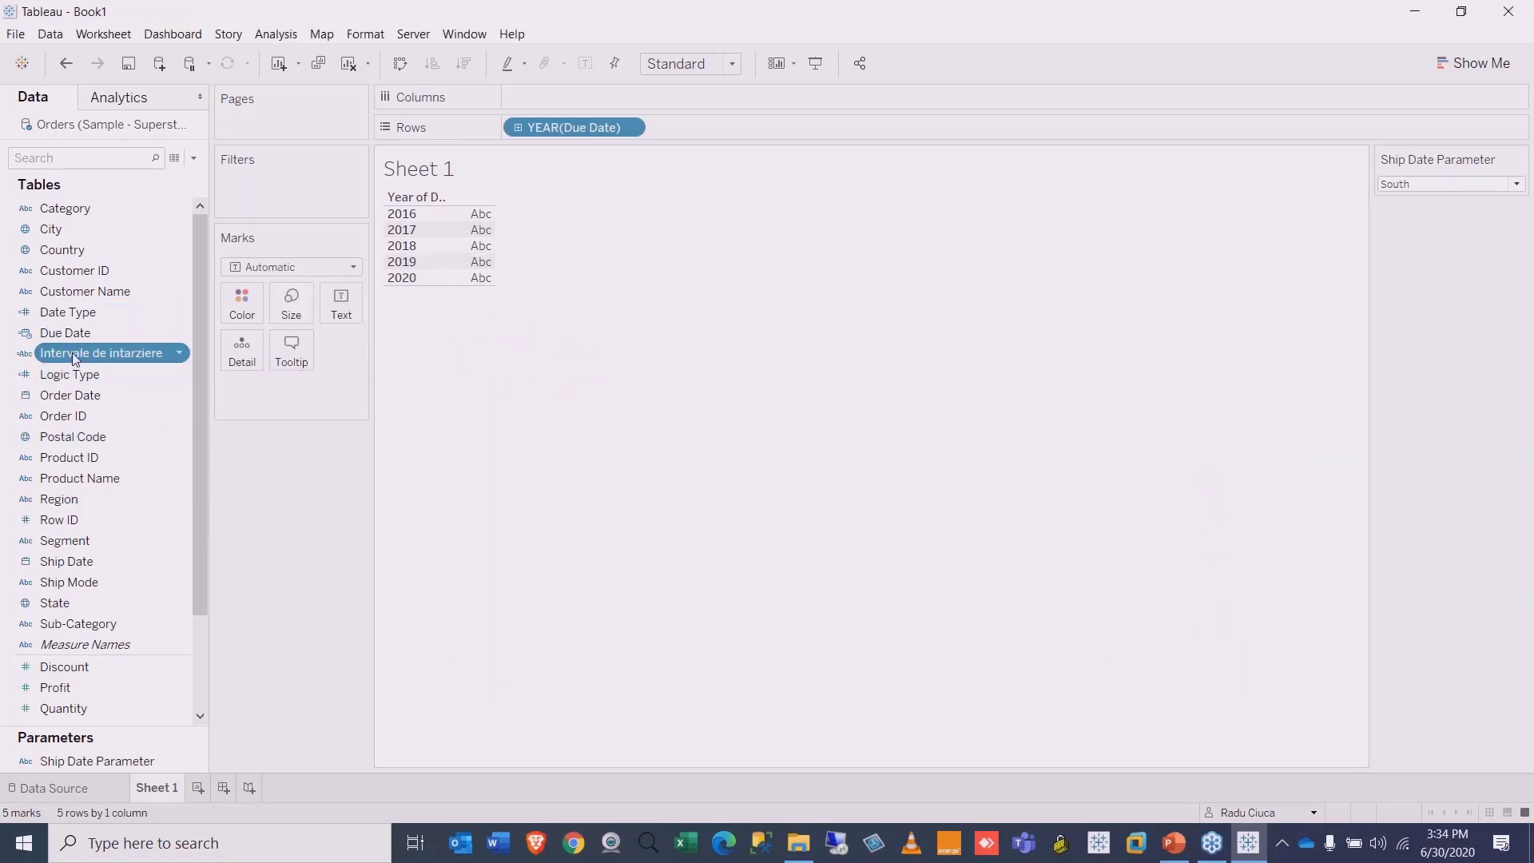
Step: Replace the YEAR(Due Date) view with a table of Rest de incasat summed across Intervale de intarziere columns
{"action": "left_click_drag", "start_coordinate": [575, 130], "coordinate": [575, 12]}
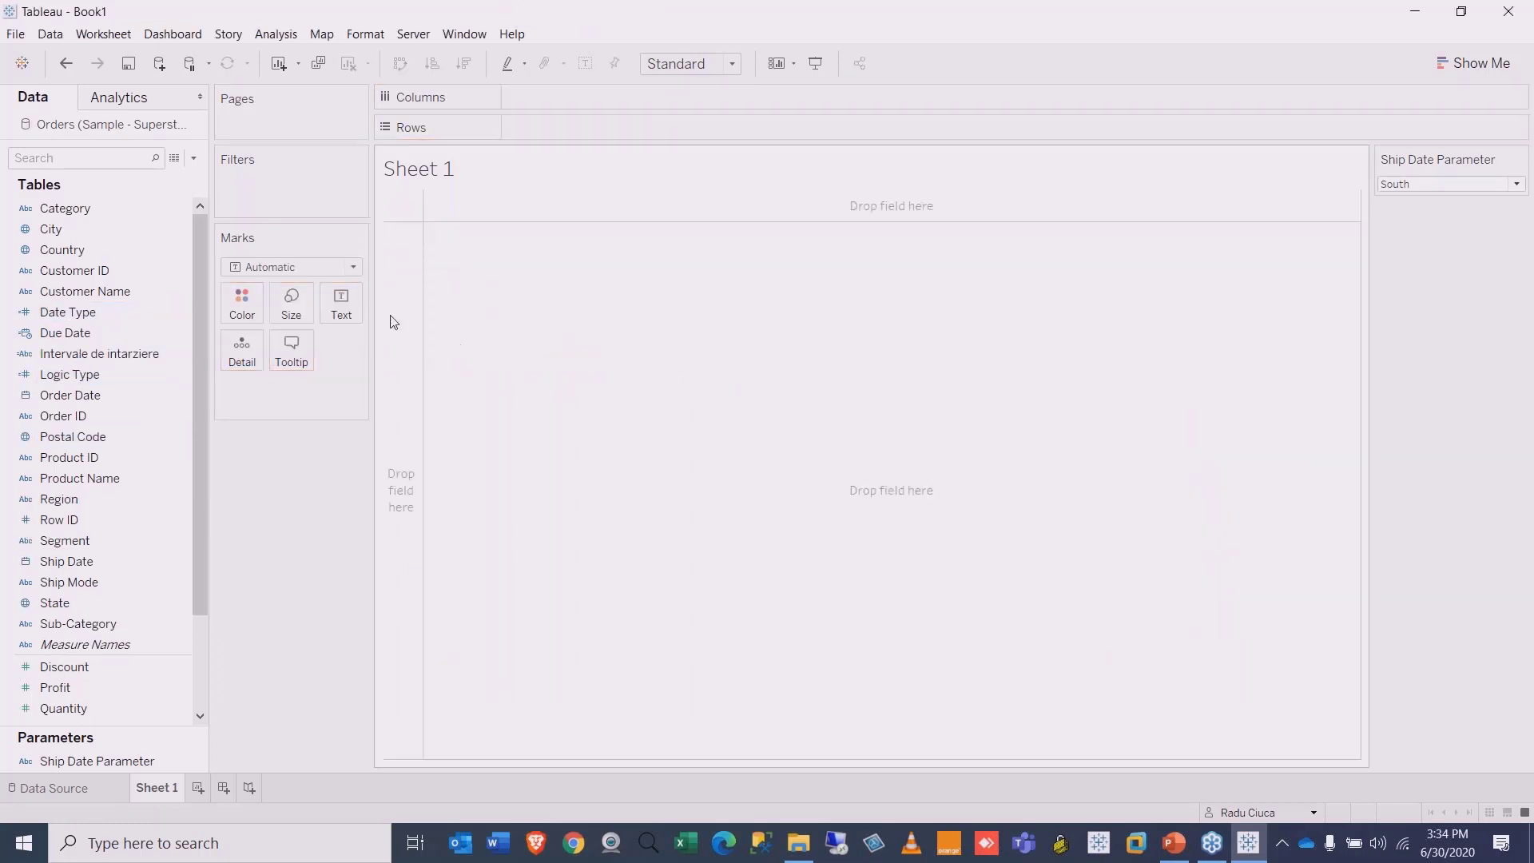
{"action": "left_click_drag", "start_coordinate": [93, 353], "coordinate": [687, 96]}
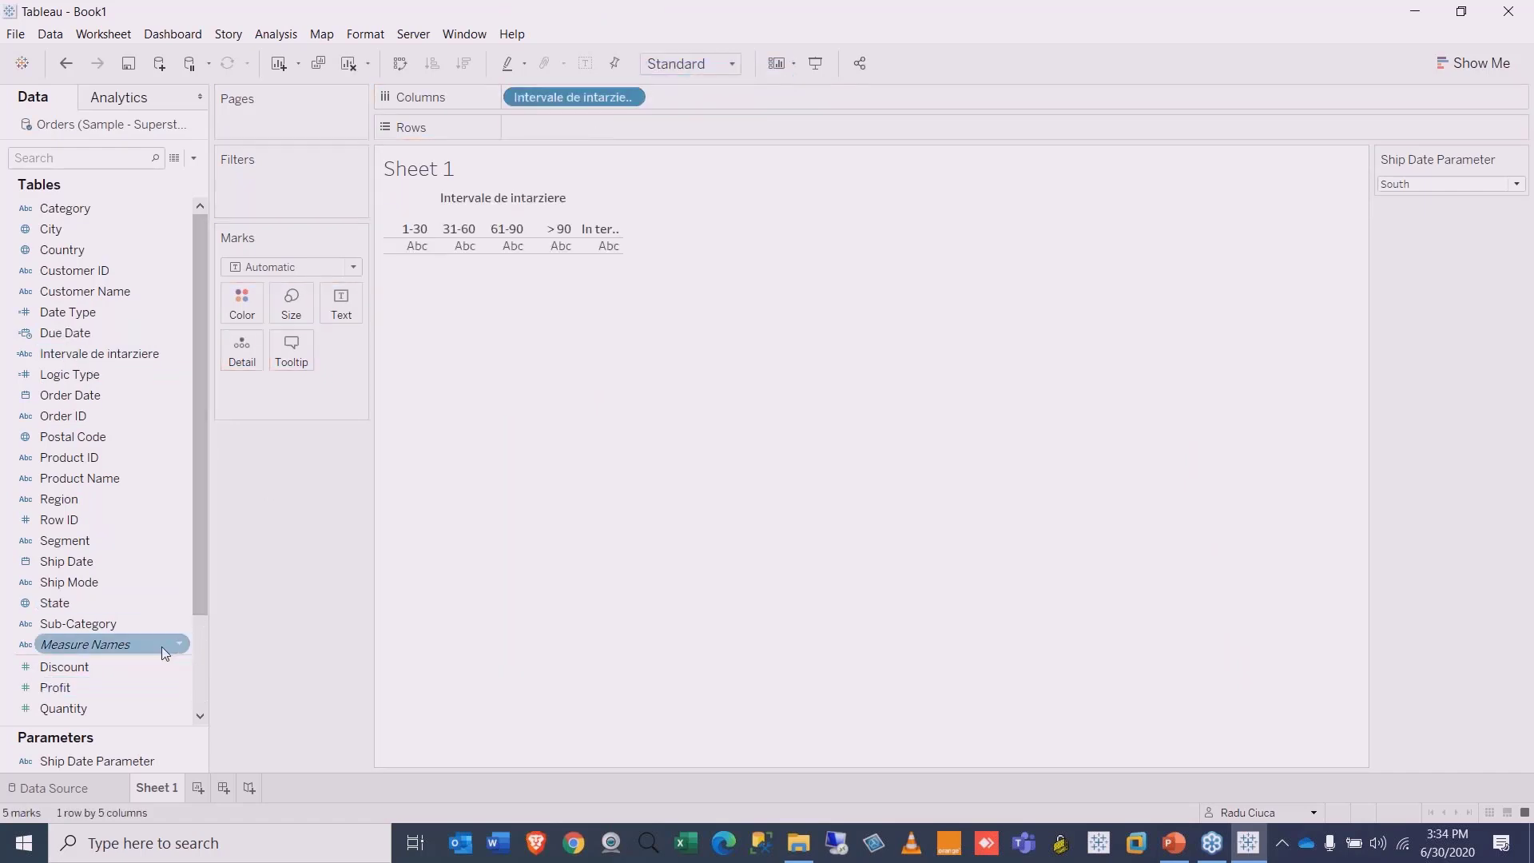
{"action": "left_click", "coordinate": [200, 716]}
{"action": "left_click_drag", "start_coordinate": [110, 691], "coordinate": [488, 254]}
Step: Break the table down into Category and Sub-Category rows, and move the In termen column before 1-30
{"action": "scroll", "coordinate": [199, 238], "scroll_direction": "up", "scroll_amount": 1}
{"action": "left_click_drag", "start_coordinate": [71, 220], "coordinate": [616, 123]}
{"action": "left_click_drag", "start_coordinate": [78, 623], "coordinate": [915, 212]}
{"action": "left_click_drag", "start_coordinate": [553, 211], "coordinate": [554, 211]}
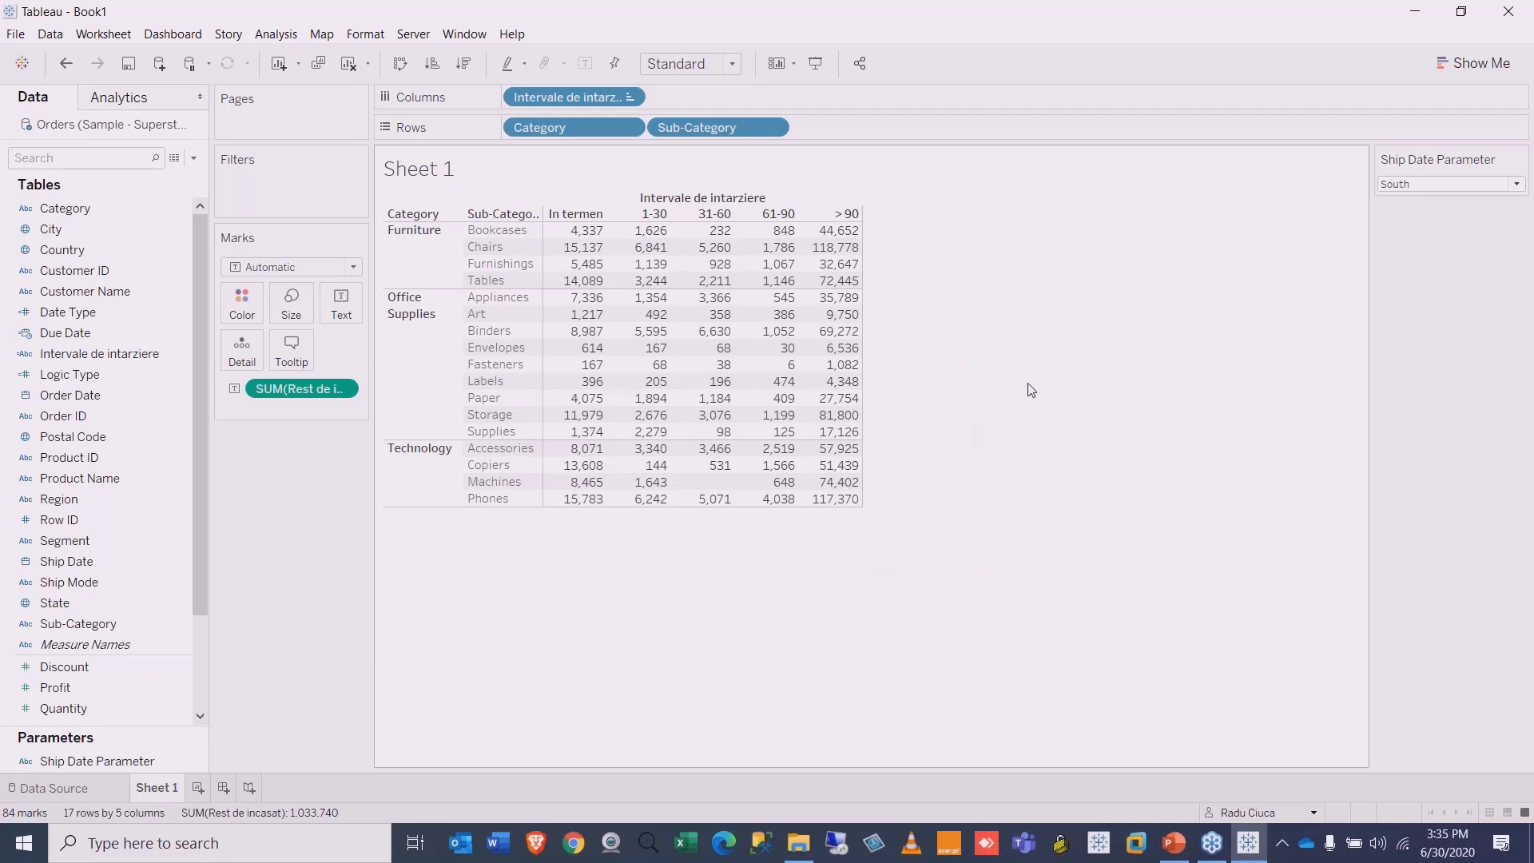
Step: Rename the worksheet Sheet 1 as Ageing
{"action": "mouse_move", "coordinate": [853, 231]}
{"action": "left_click", "coordinate": [102, 354]}
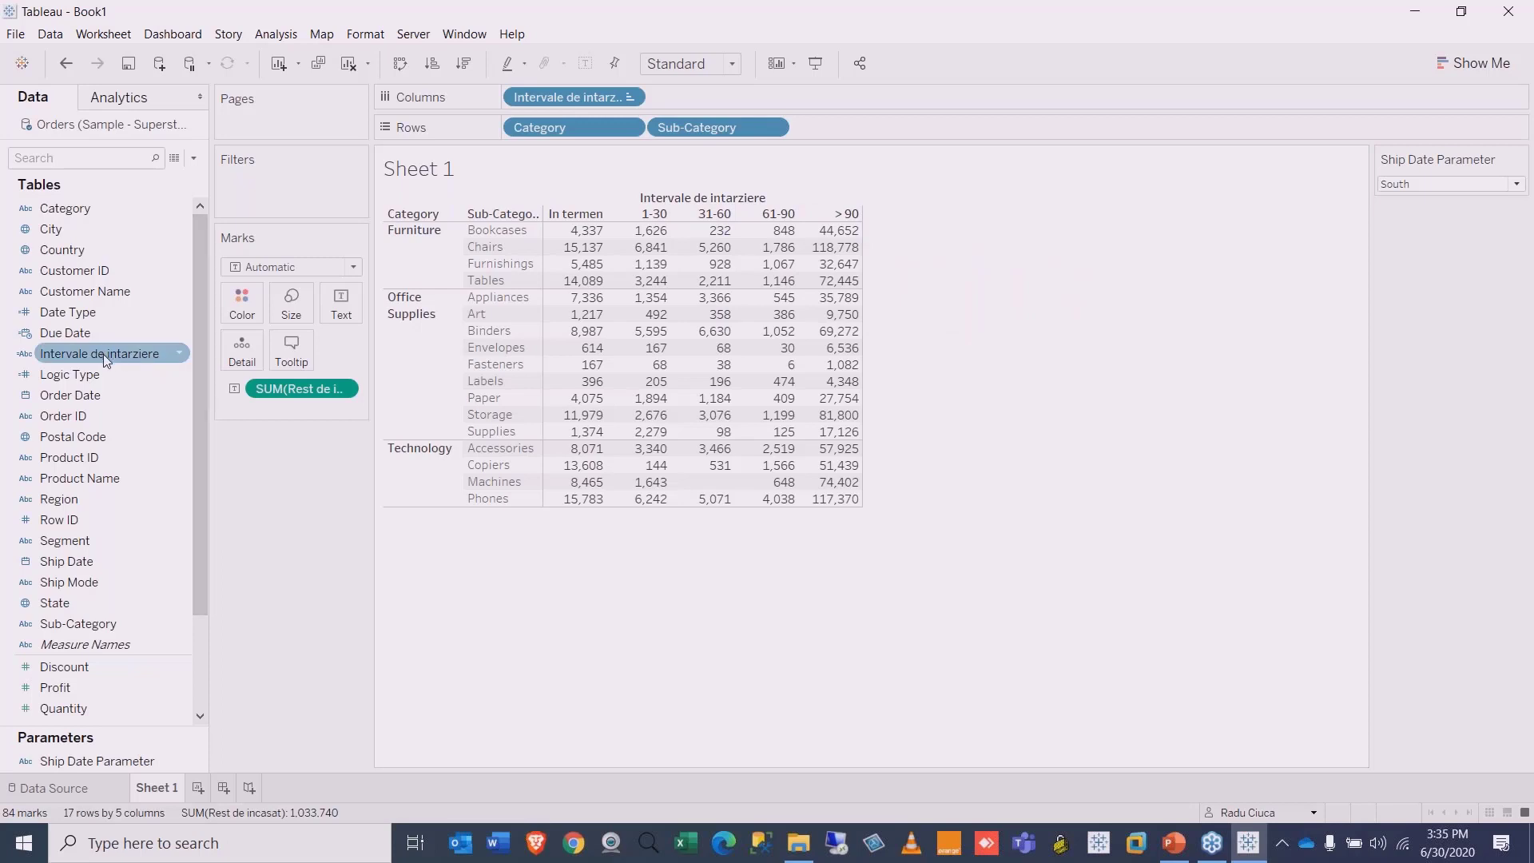
{"action": "right_click", "coordinate": [152, 789]}
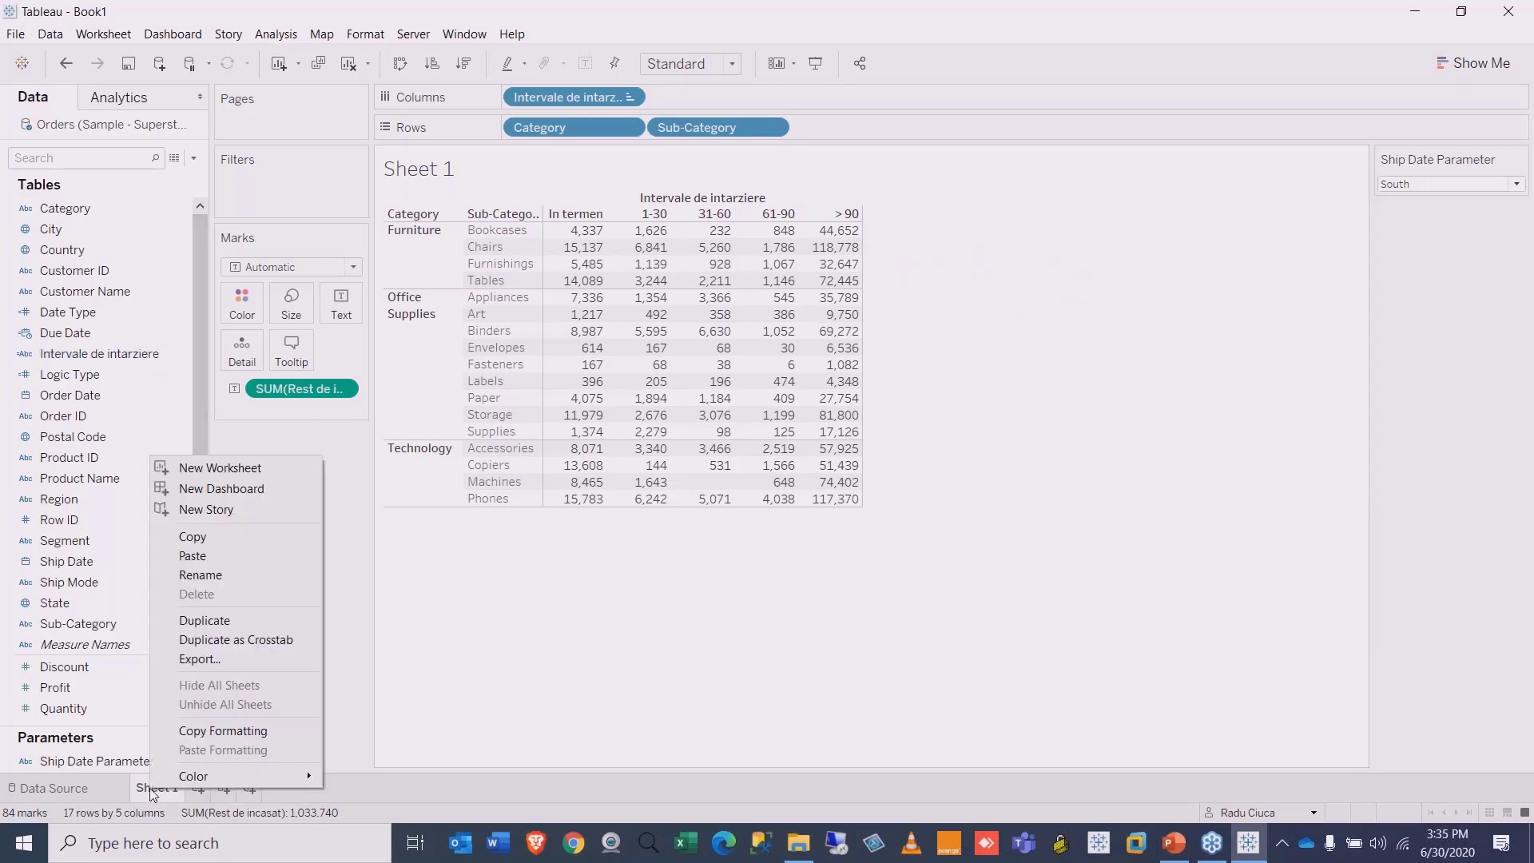
{"action": "left_click", "coordinate": [216, 575]}
{"action": "type", "text": "Ageing"}
{"action": "key", "text": "Return"}
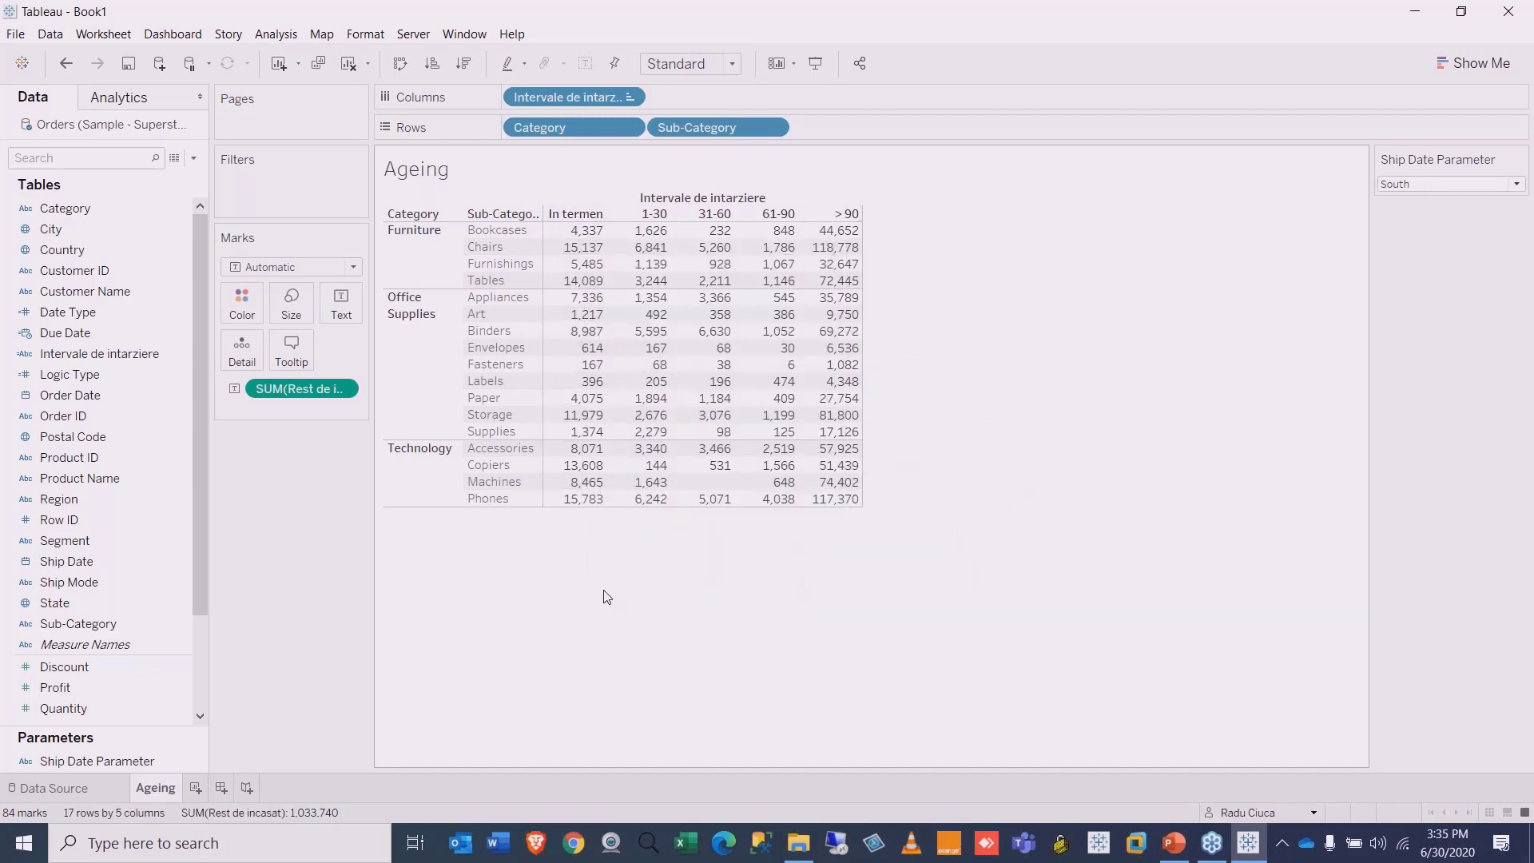
{"action": "mouse_move", "coordinate": [589, 234]}
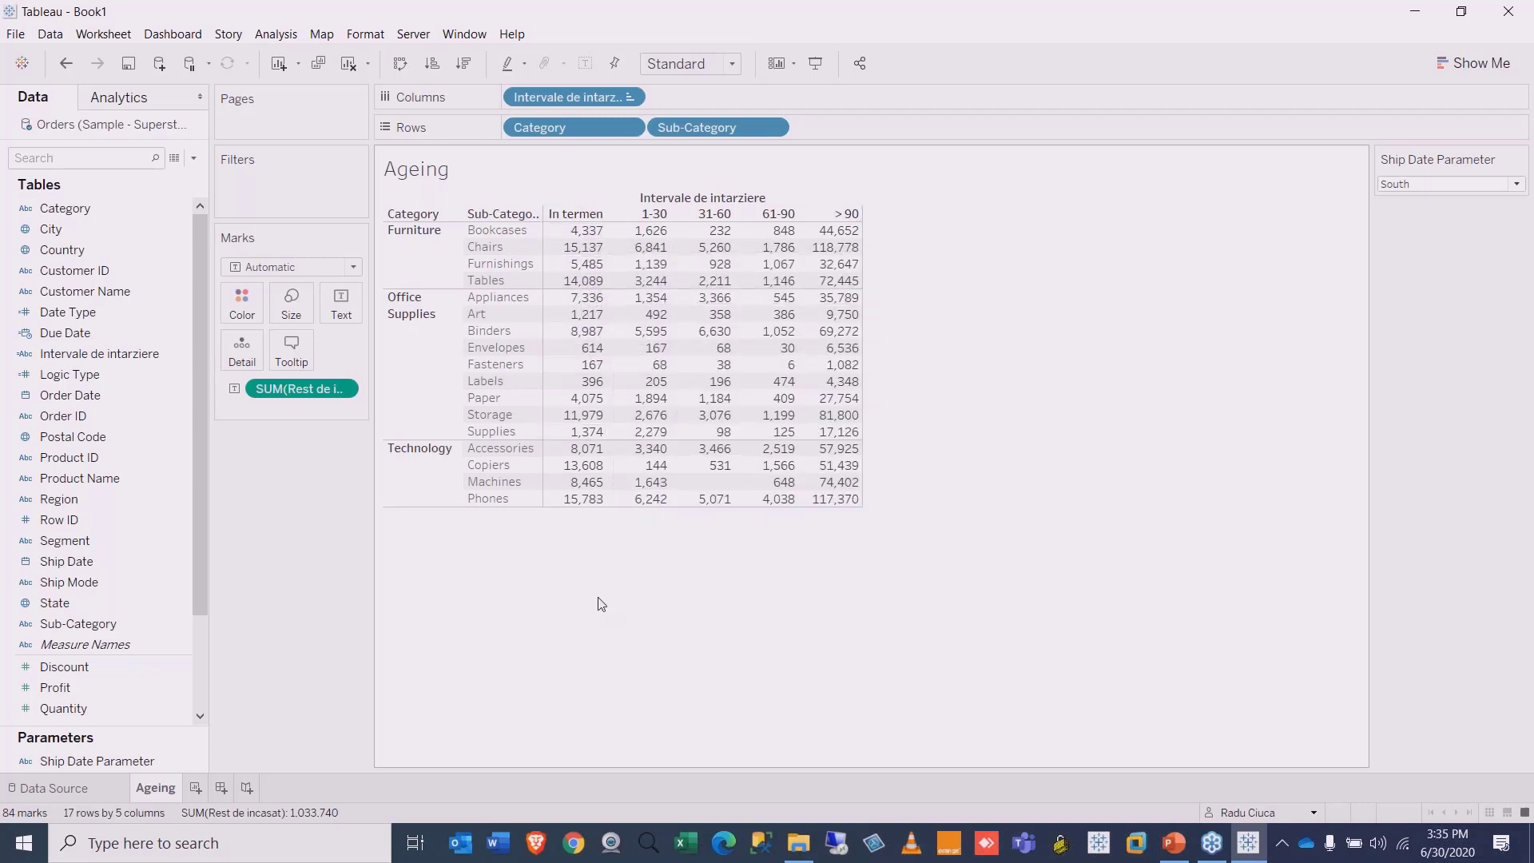